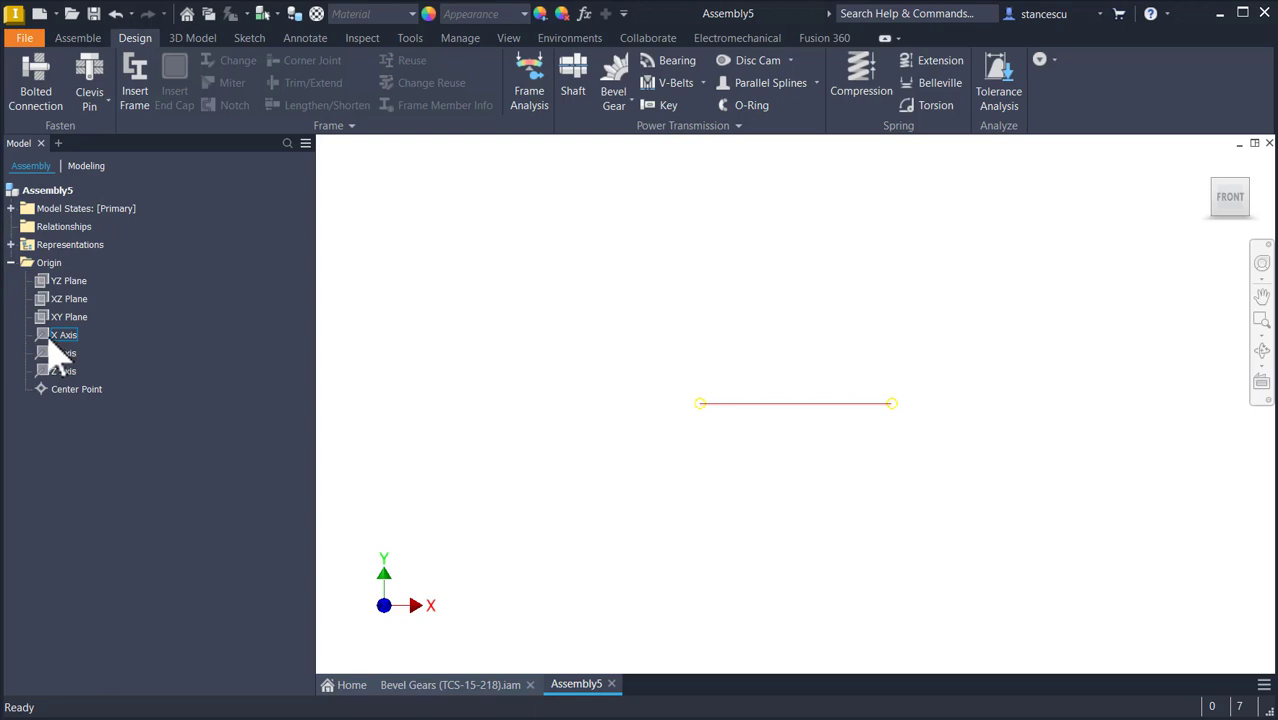
Turn on the visibility of the assembly's origin X Axis and Y Axis.
click(48, 337)
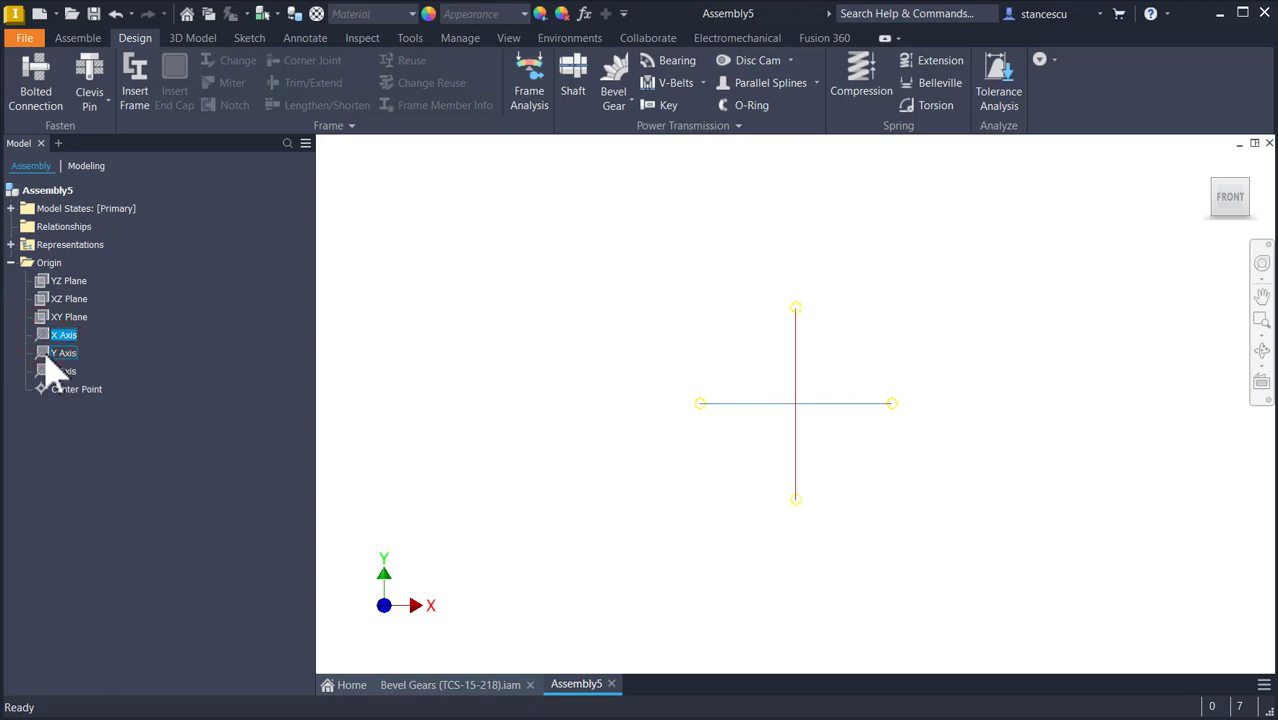
ctrl+click(46, 356)
right_click(45, 354)
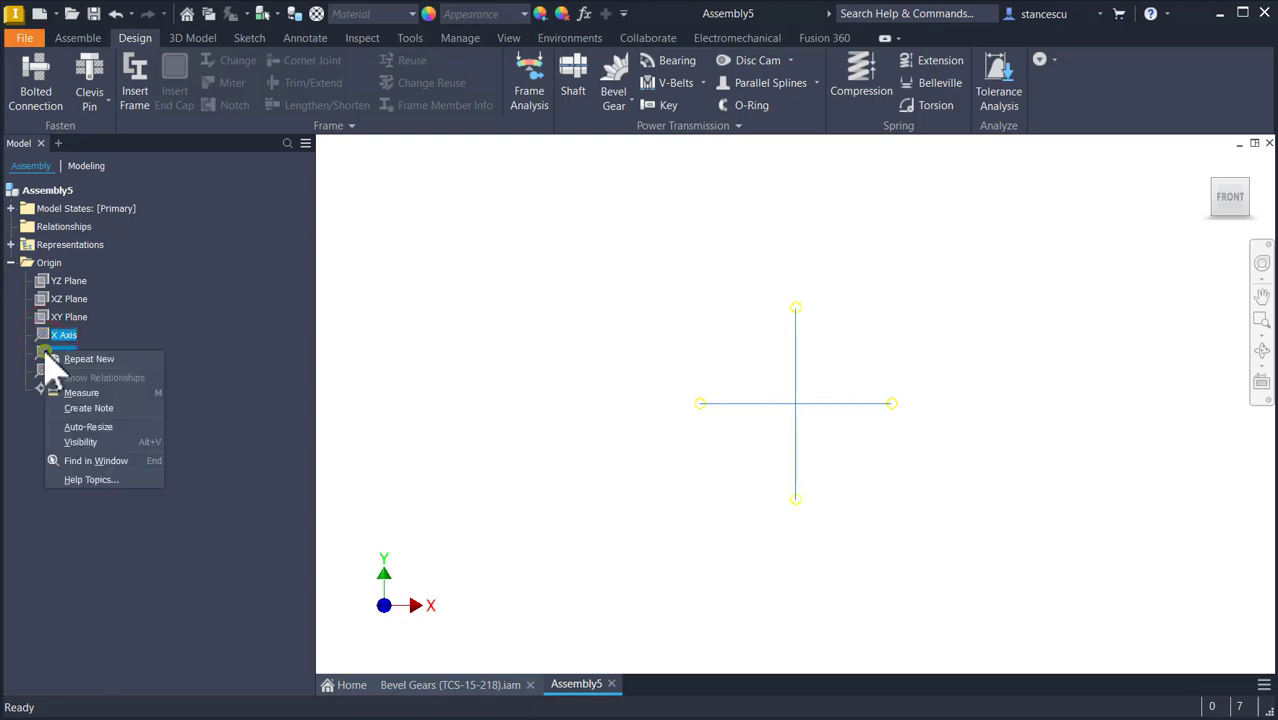
click(100, 442)
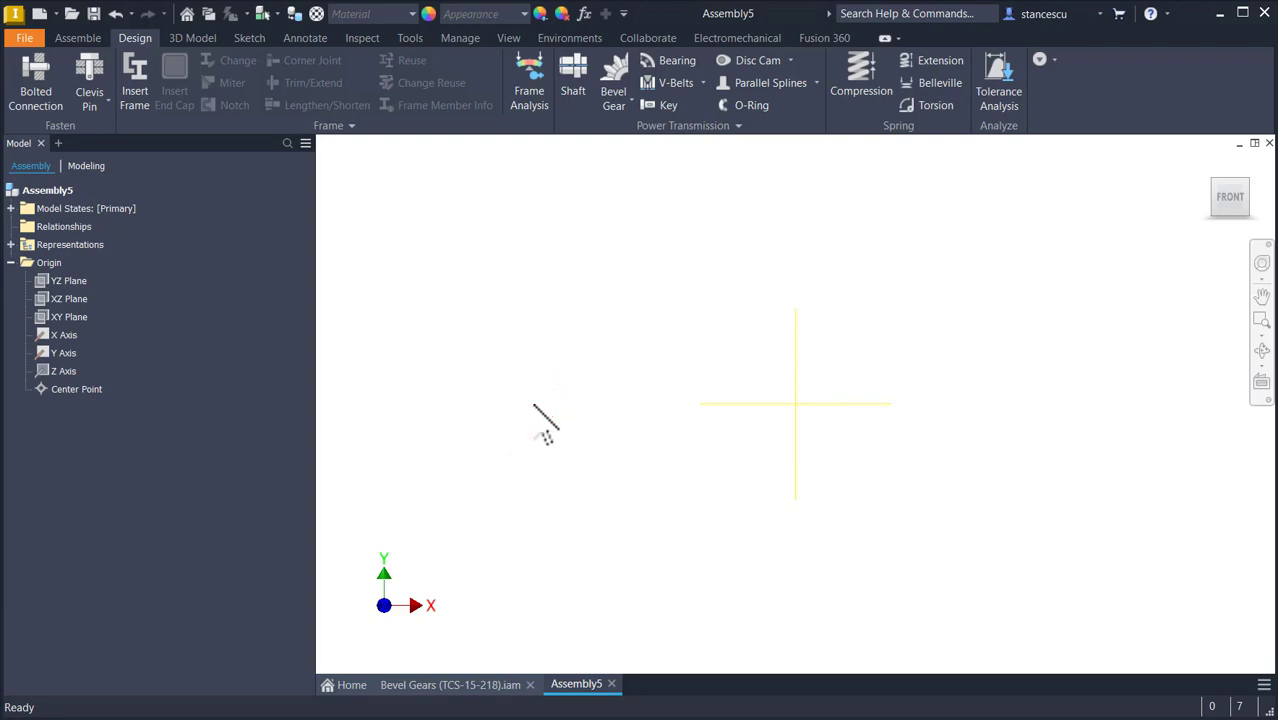
Switch the in-canvas color scheme to High Contrast in the application options.
key(alt)
key(f)
key(Escape)
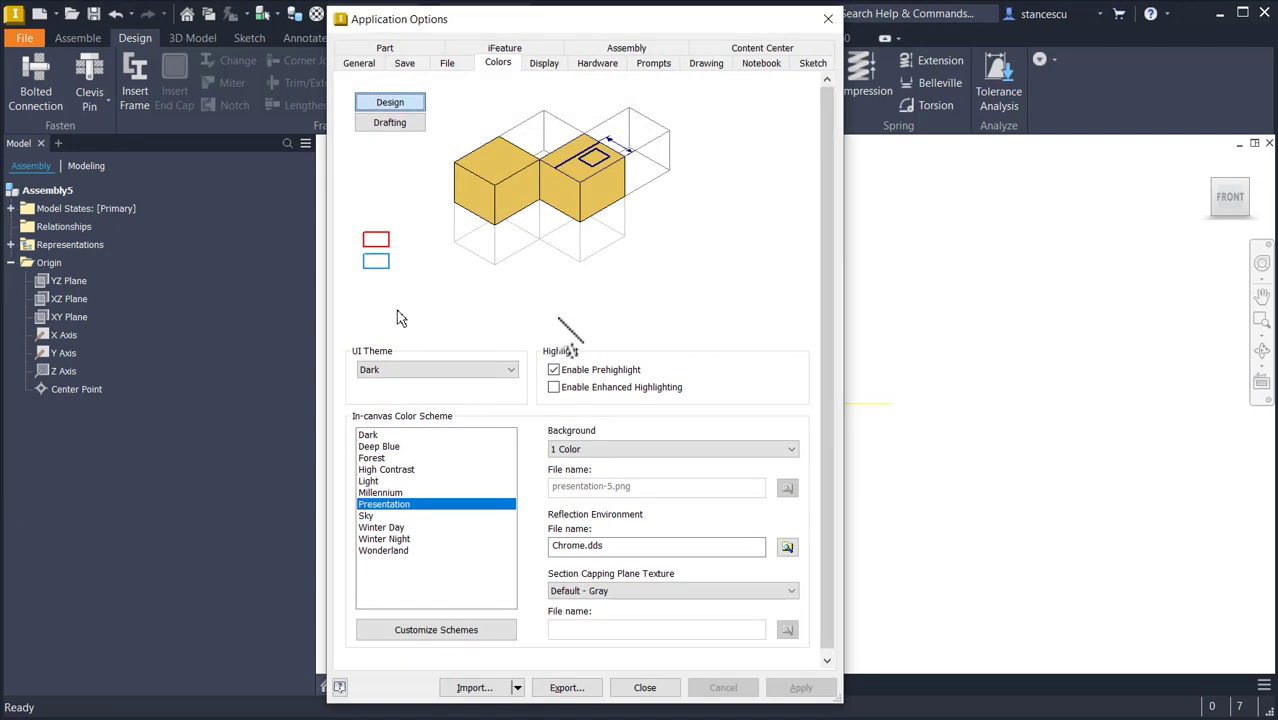
click(386, 469)
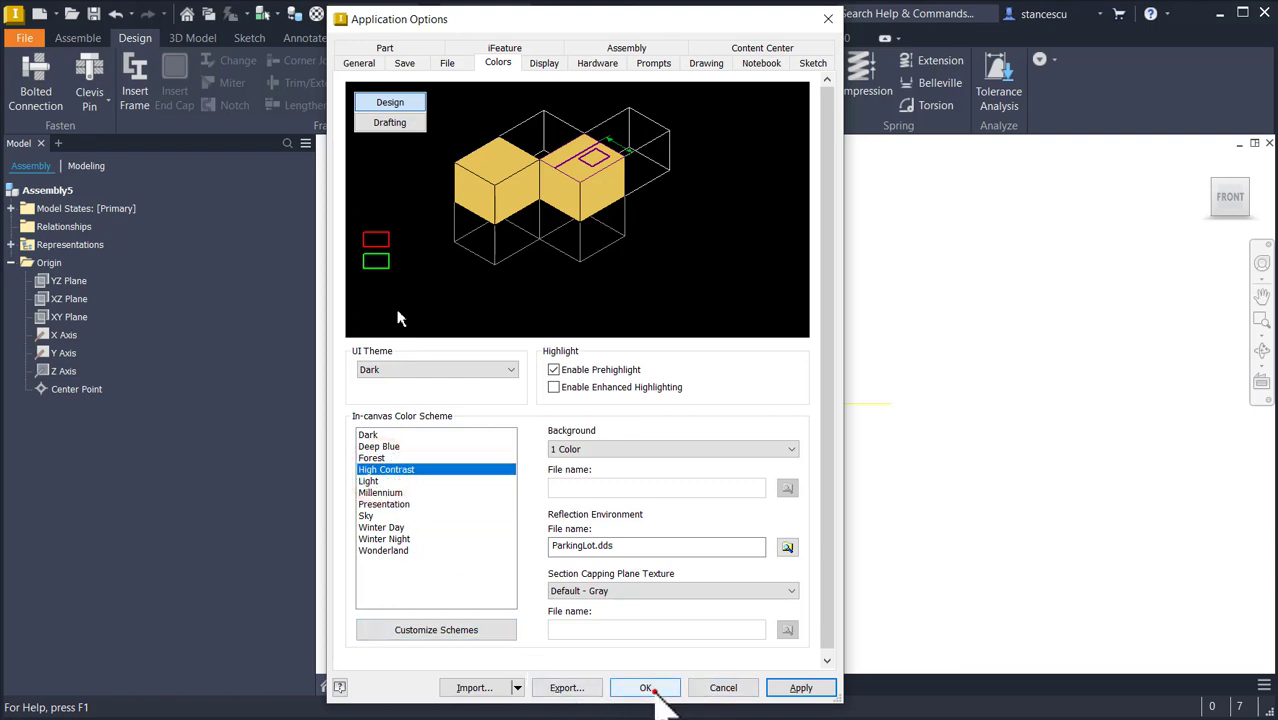
click(647, 690)
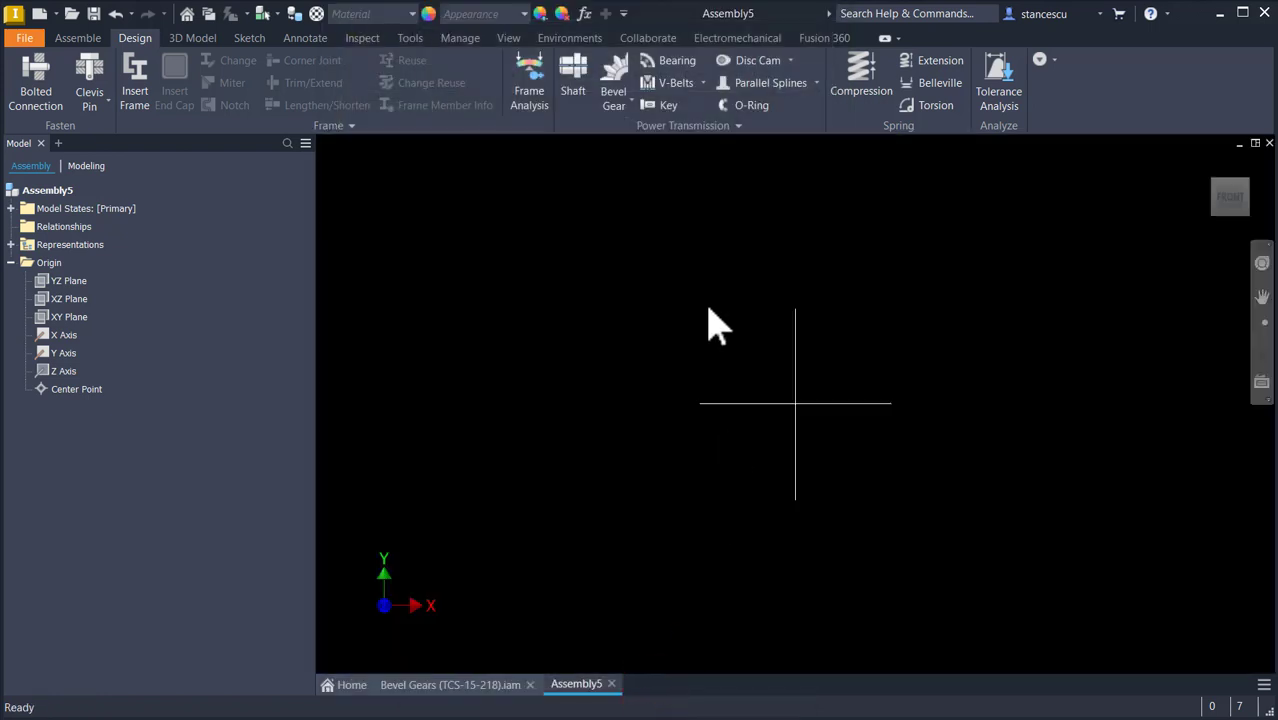
Start the Bevel Gear generator from the home view and save the assembly as Assembly5.iam.
key(F6)
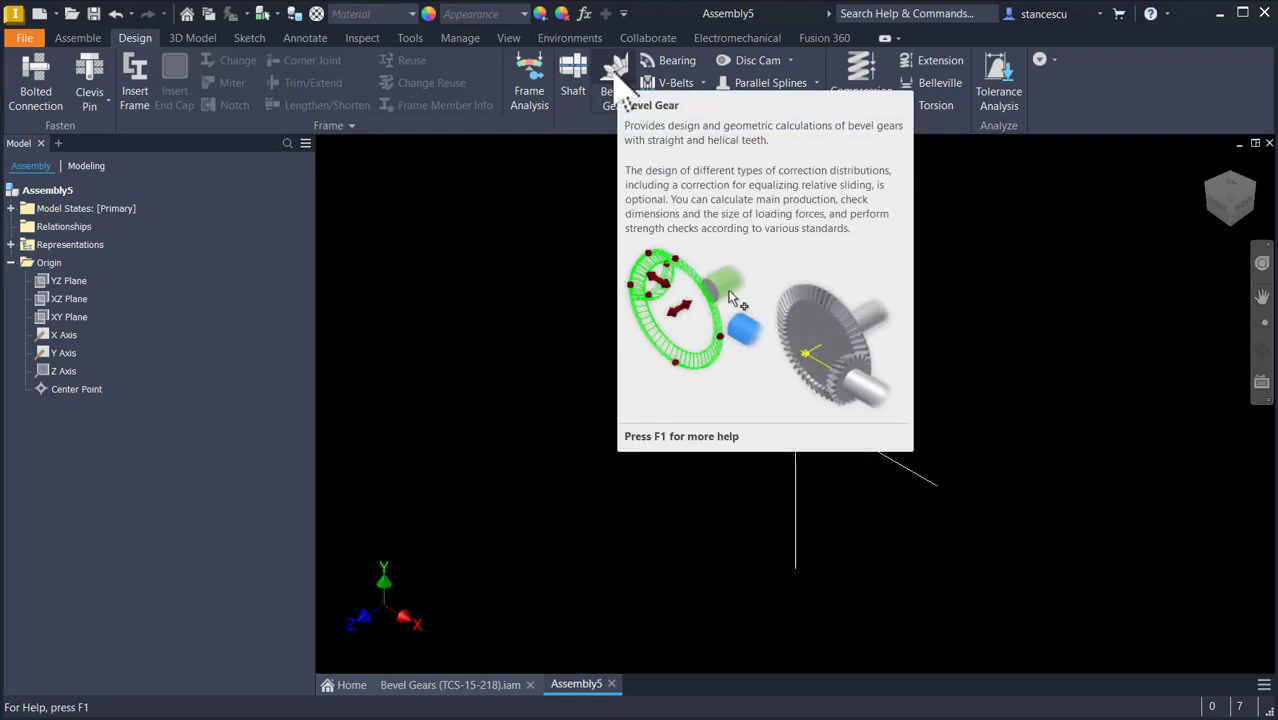
click(613, 82)
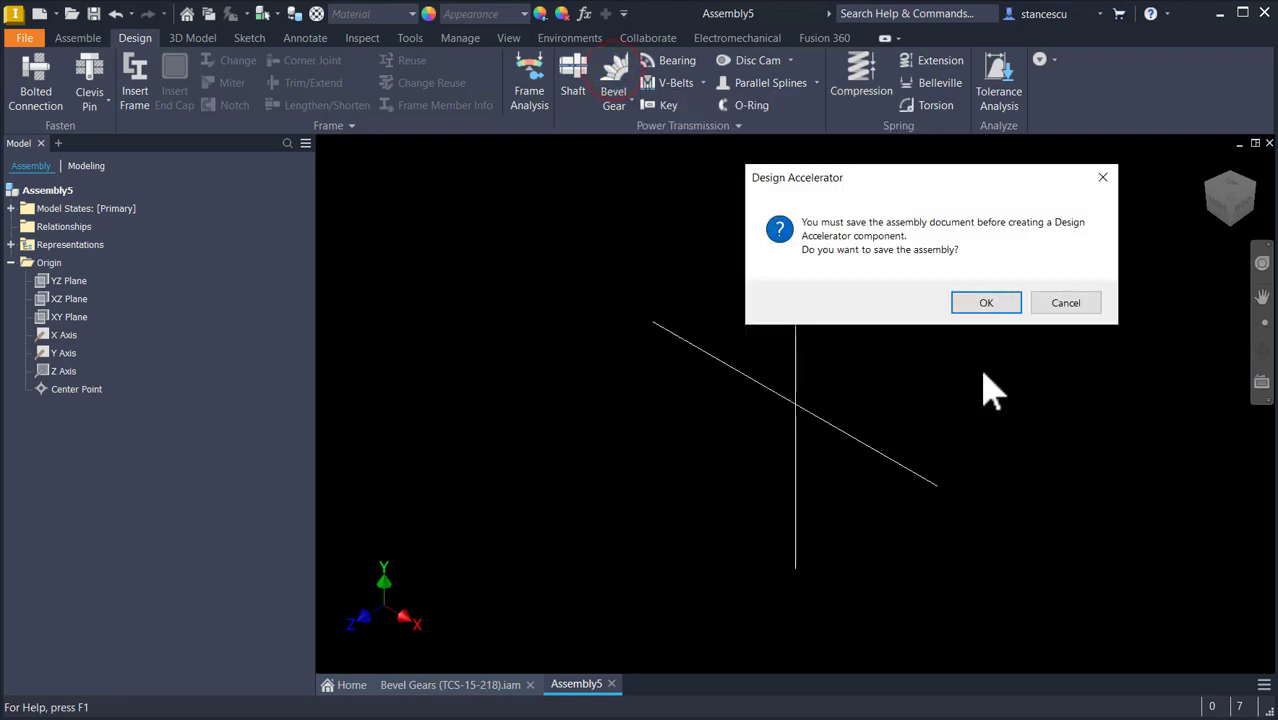
click(993, 302)
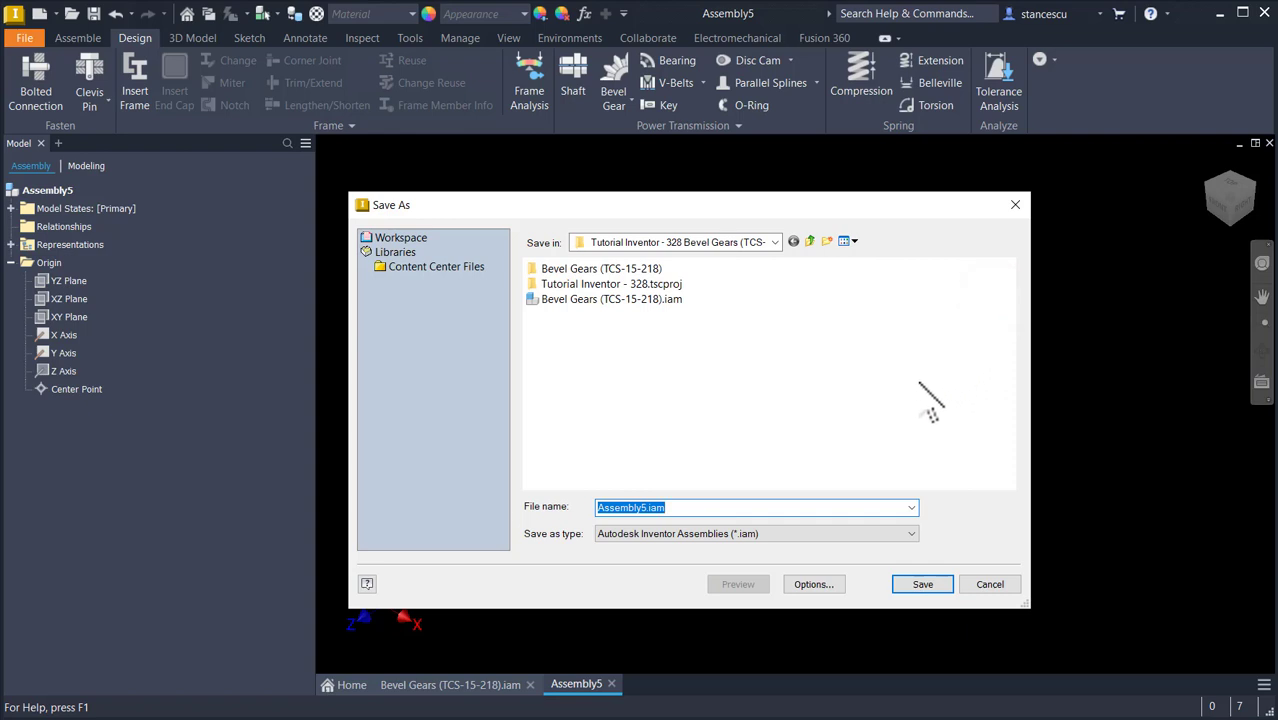
click(913, 588)
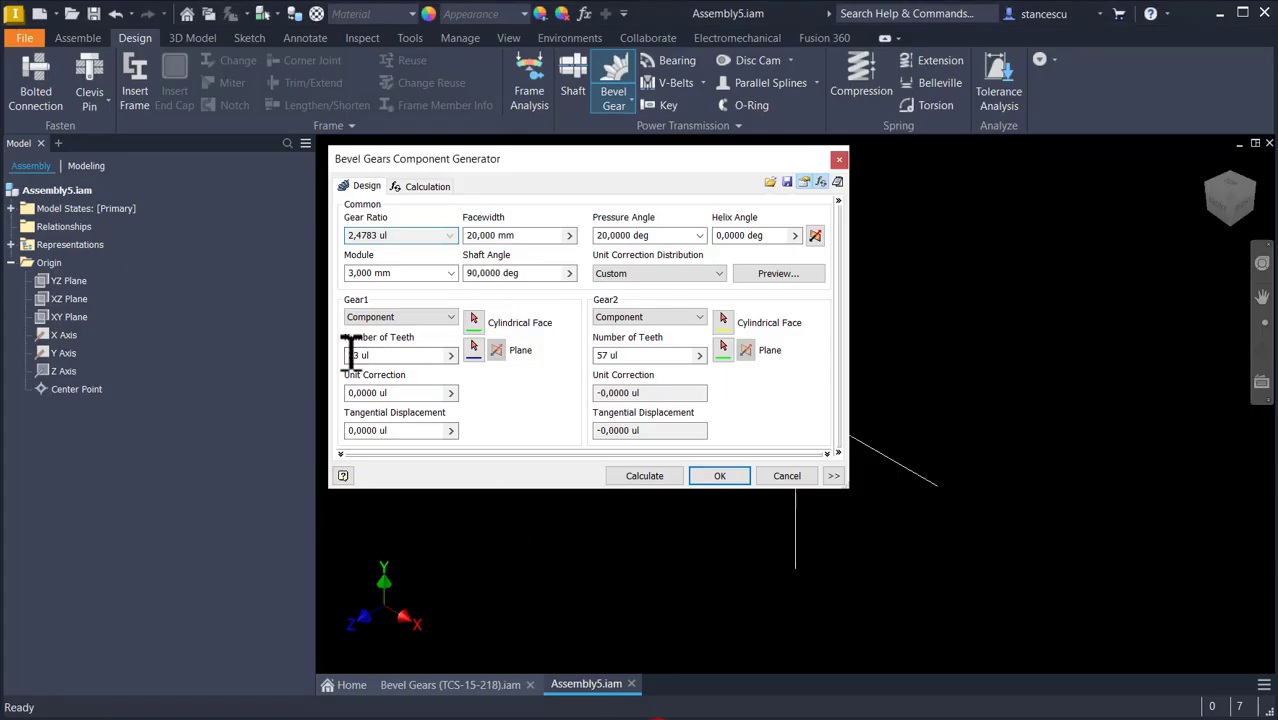
Define the bevel gears with module 16, 36 teeth on Gear1, 18 teeth on Gear2 and a facewidth of 125 mm.
click(406, 271)
text(16)
click(382, 358)
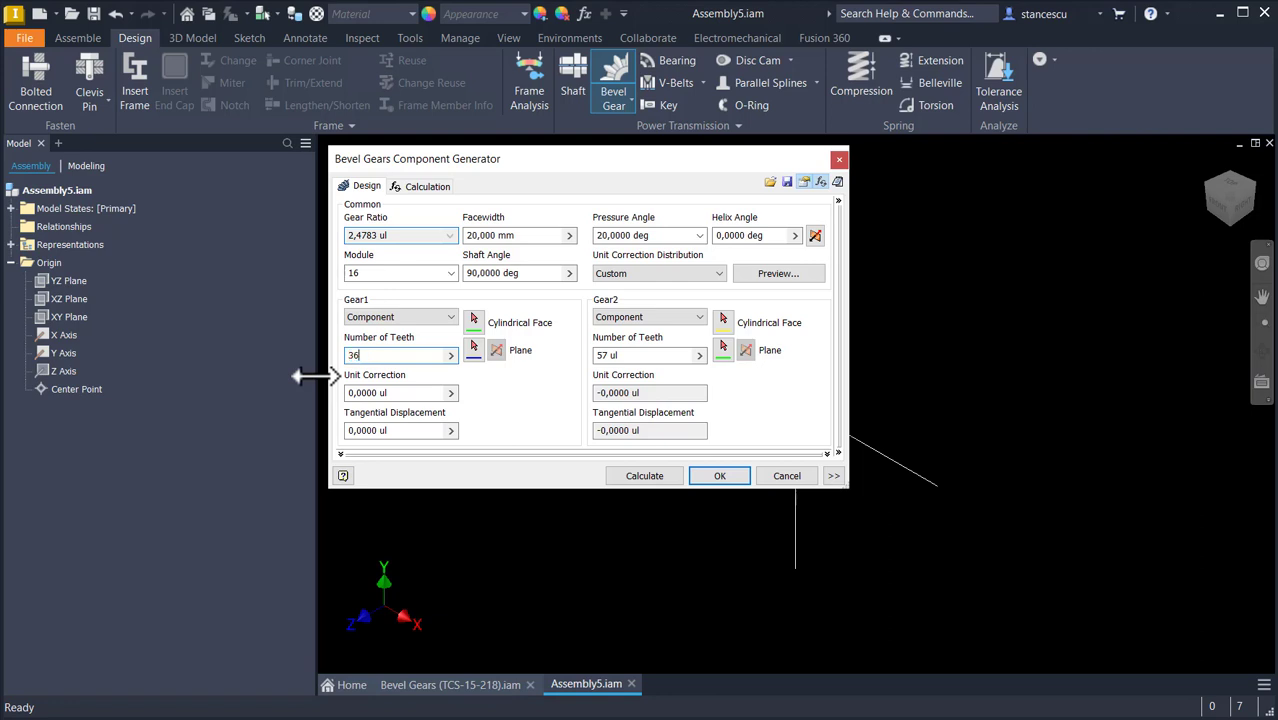
click(628, 356)
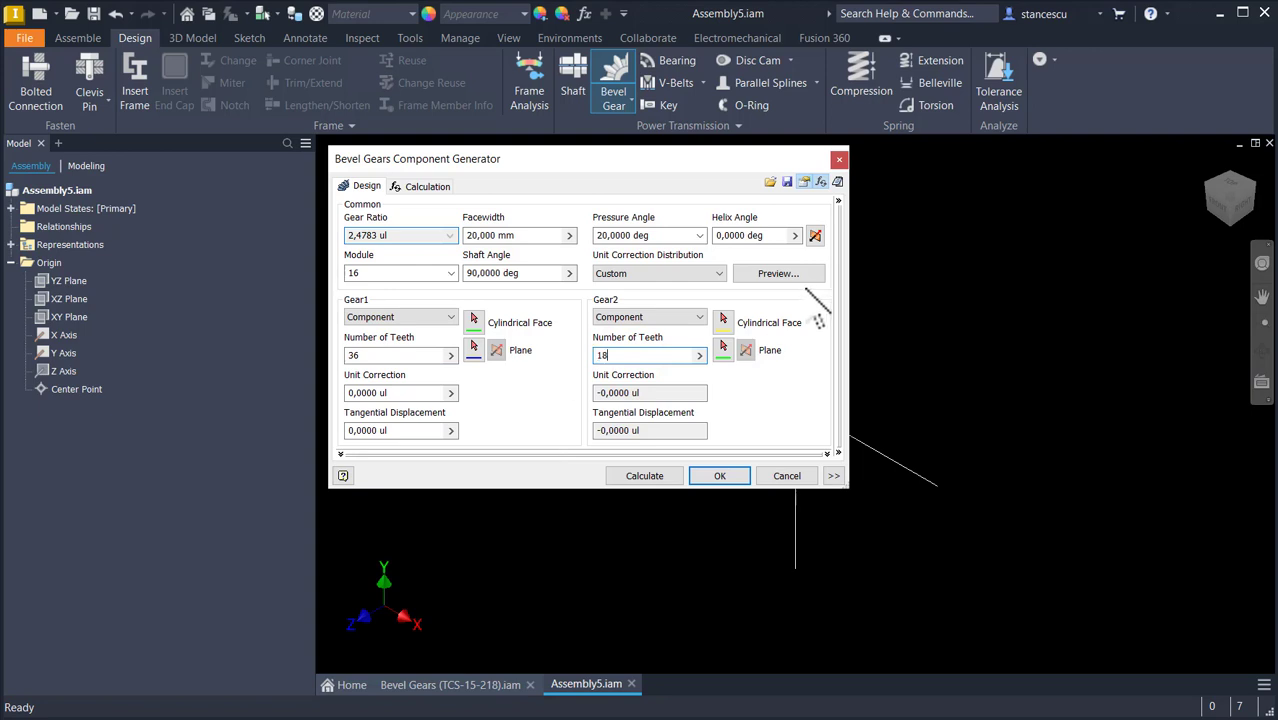
click(520, 236)
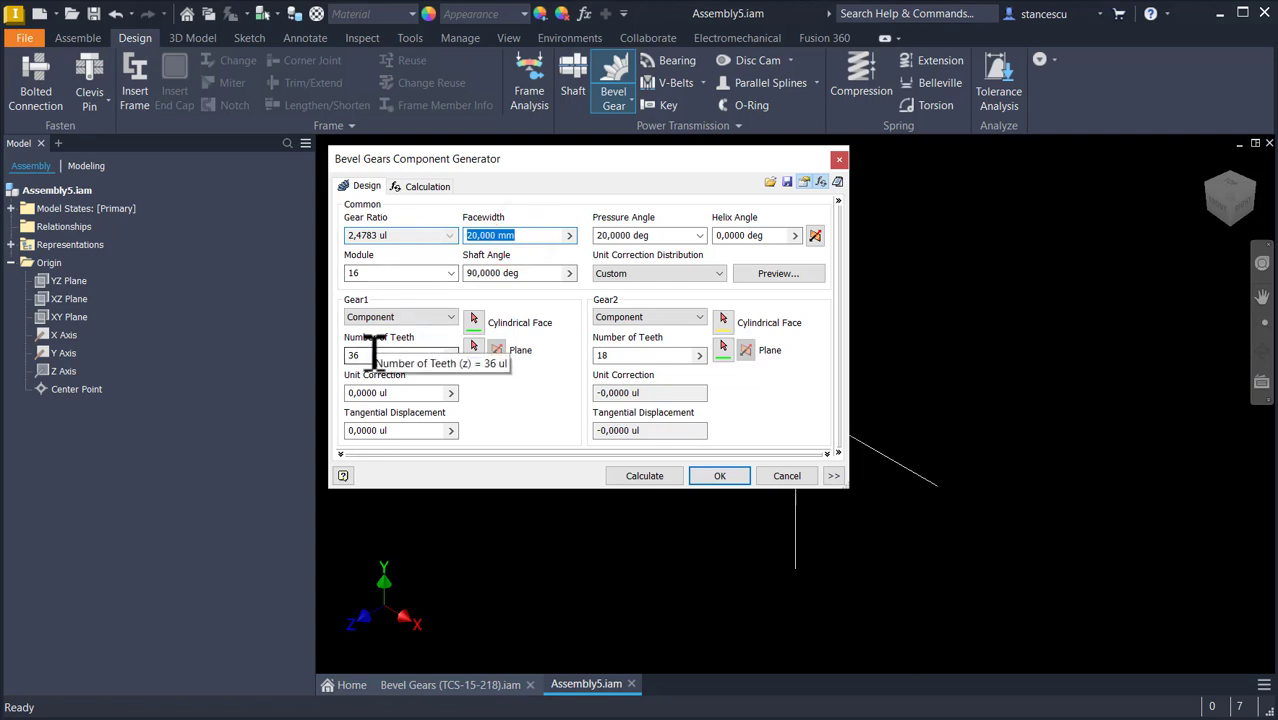
text(125)
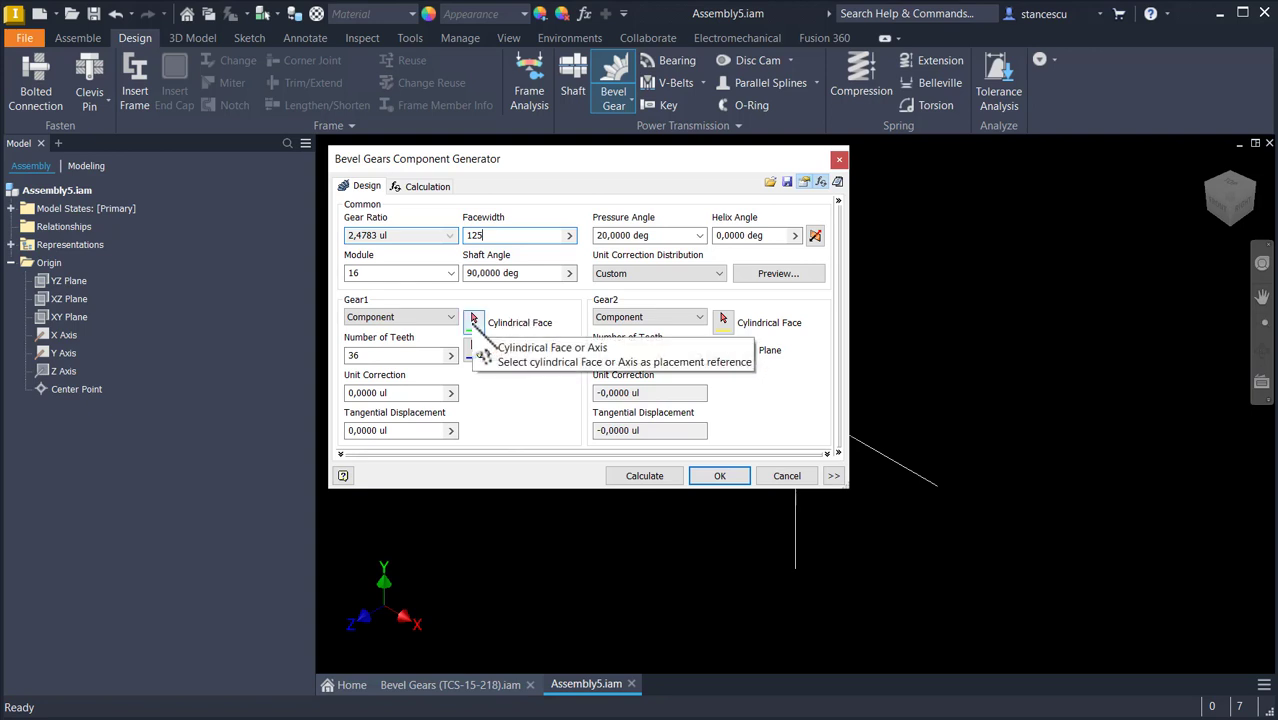
Place Gear1 on the Y Axis and Gear2 on the X Axis, then generate both gears with the proposed file names.
click(474, 324)
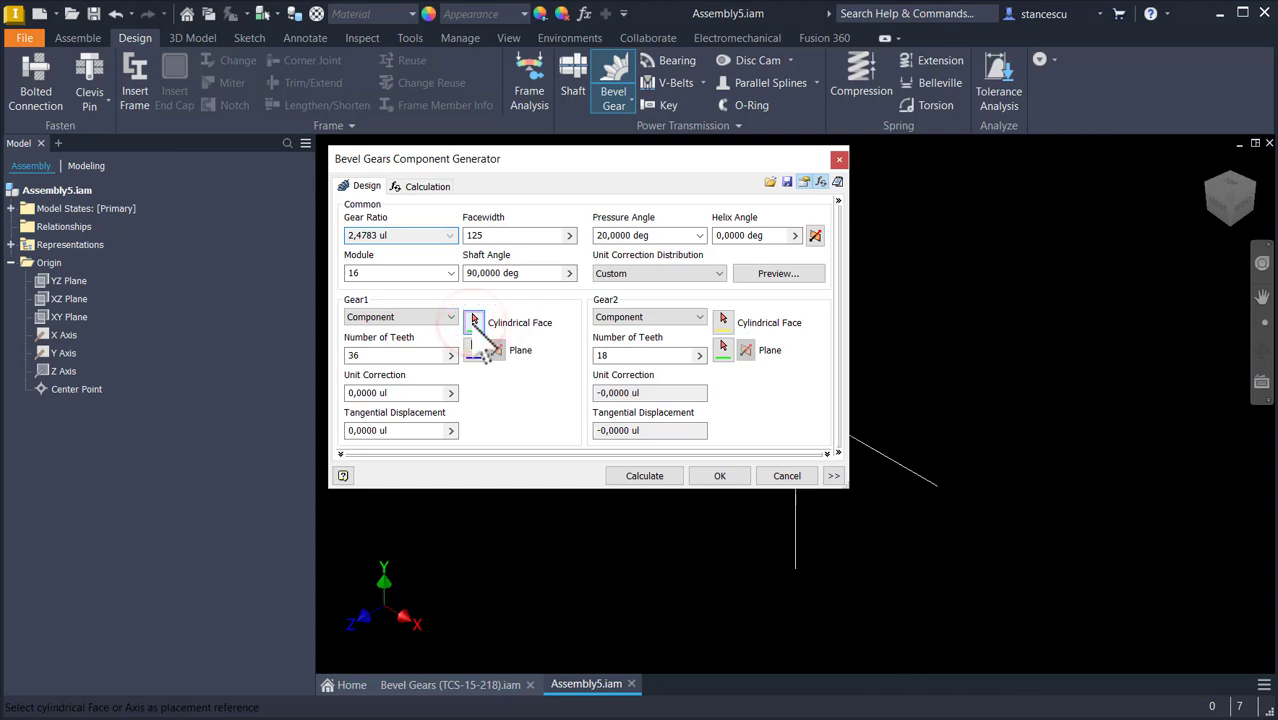
click(795, 539)
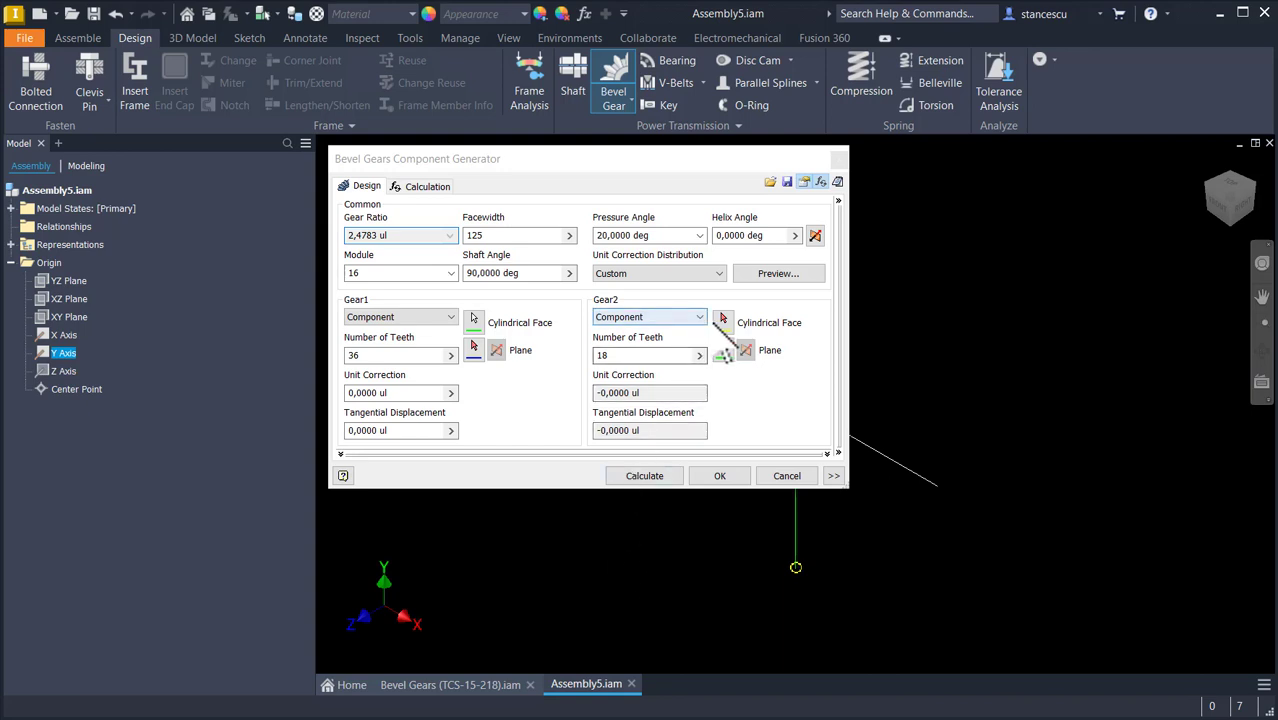
click(724, 320)
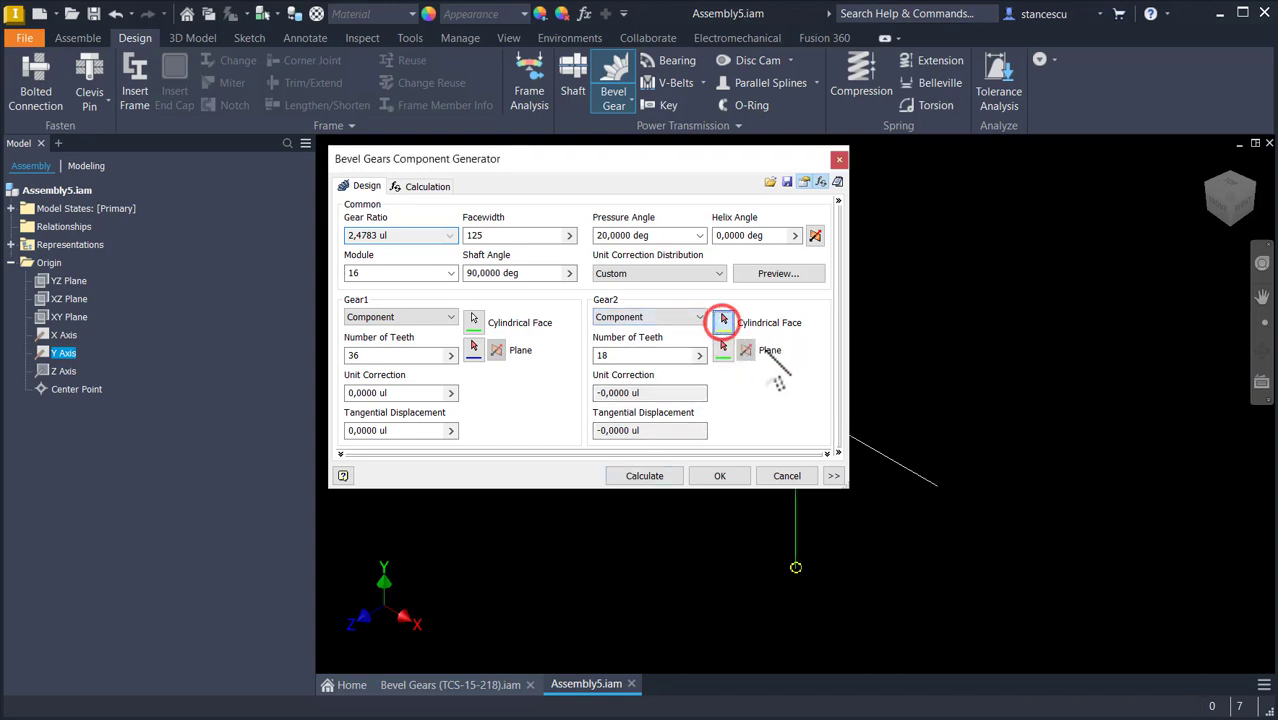
click(889, 456)
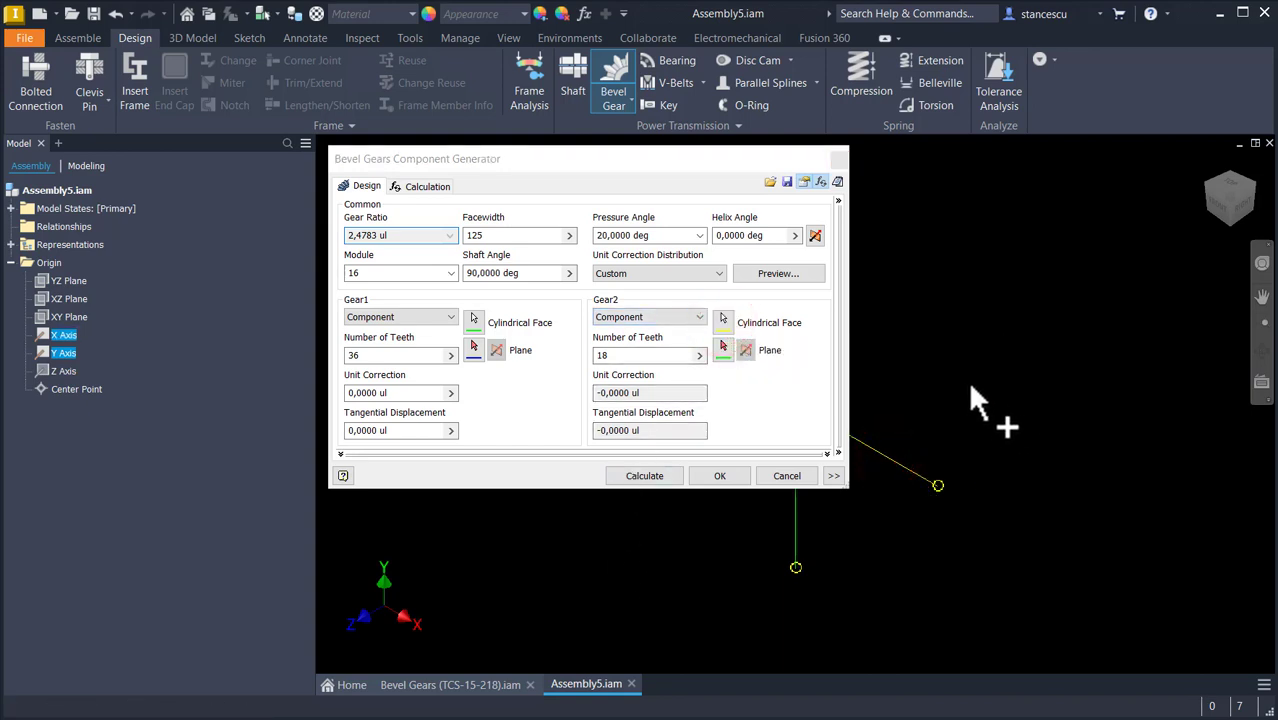
click(719, 476)
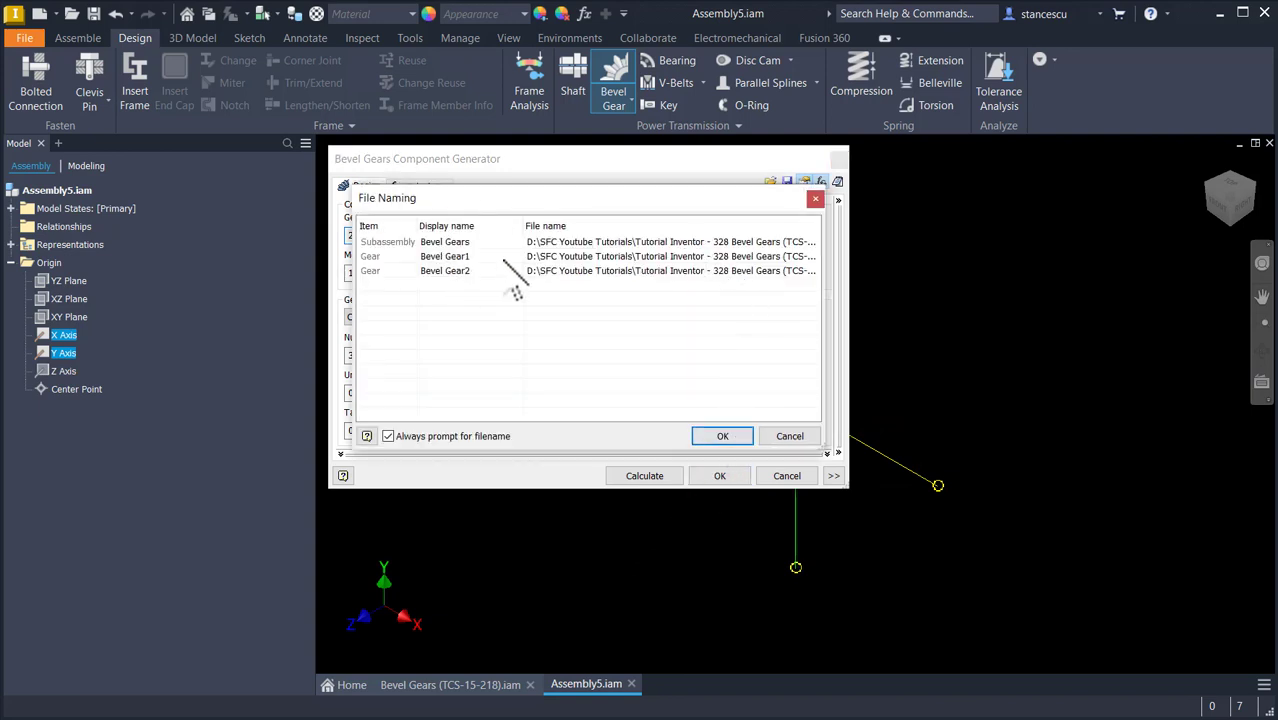
click(722, 437)
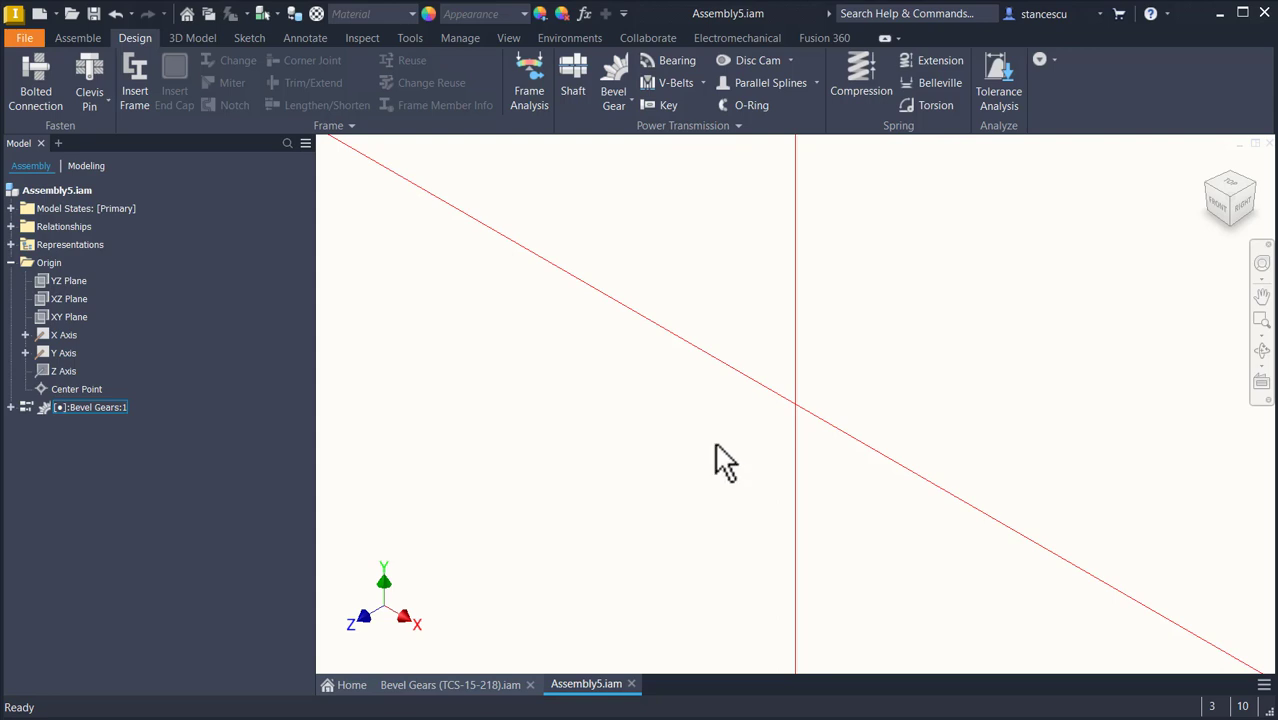
key(F6)
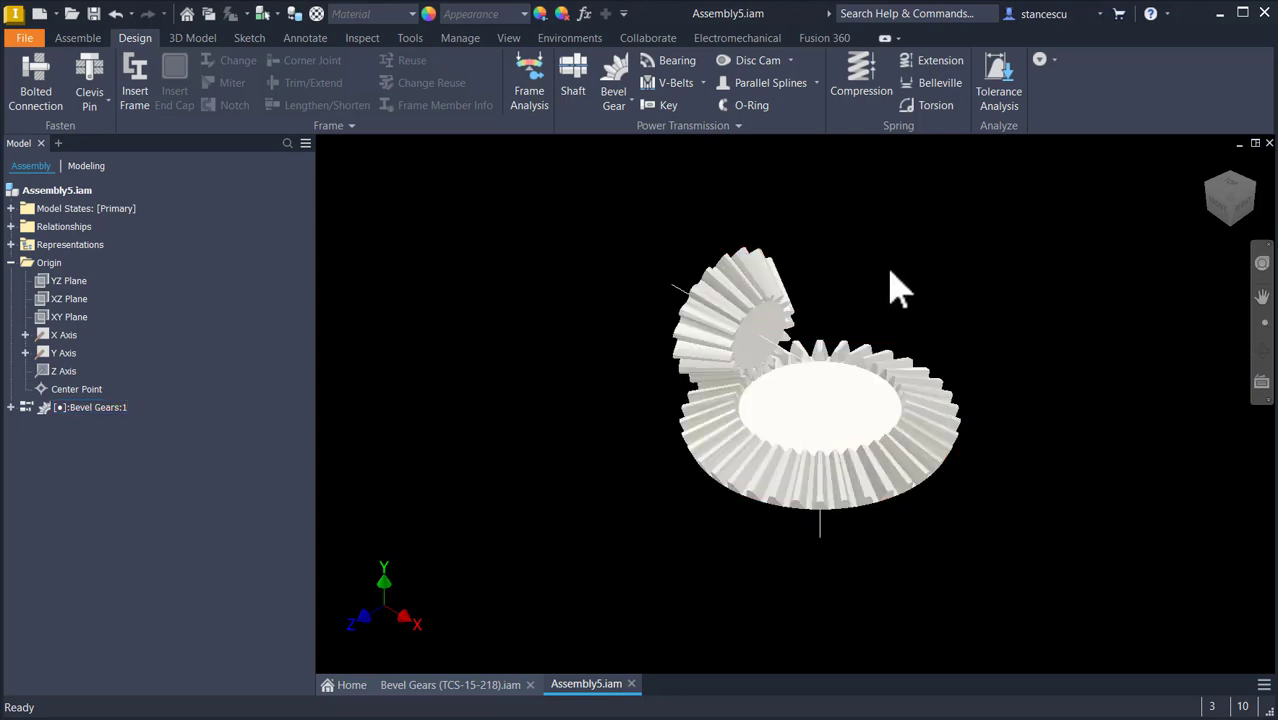
Set the in-canvas color scheme to Presentation in the application options.
click(979, 236)
key(alt)
key(f)
key(i)
click(366, 505)
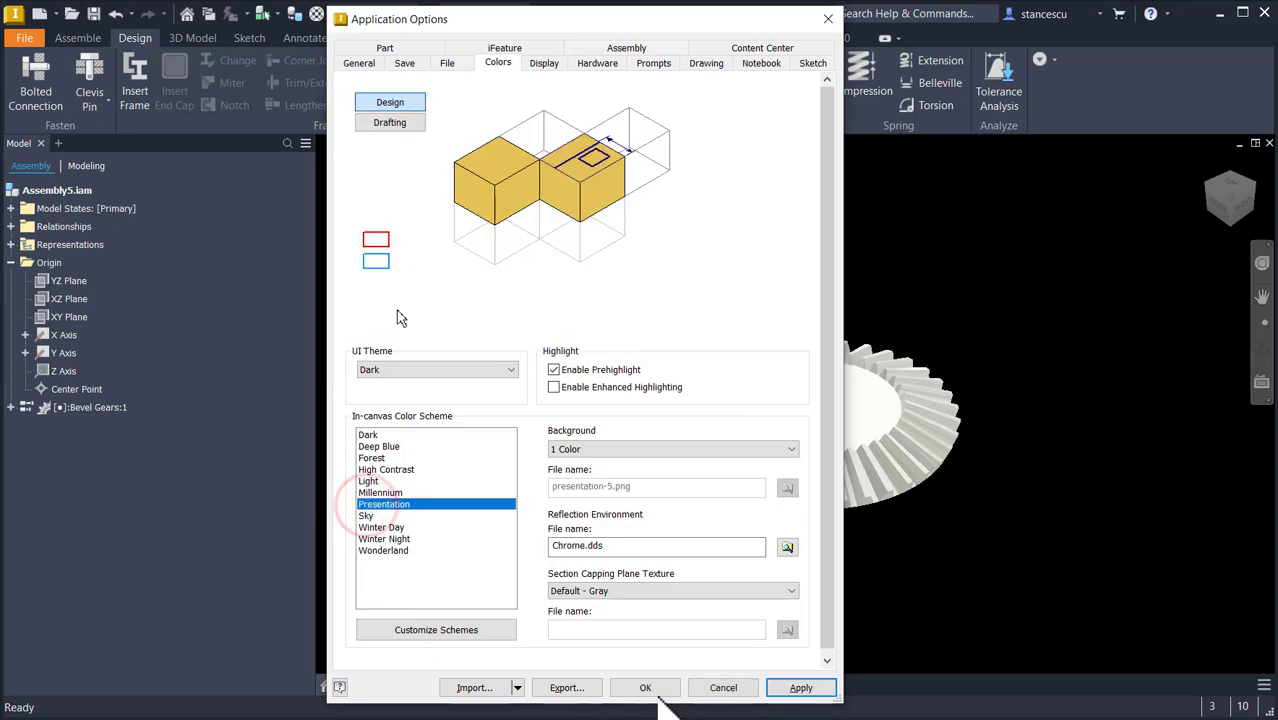
click(648, 688)
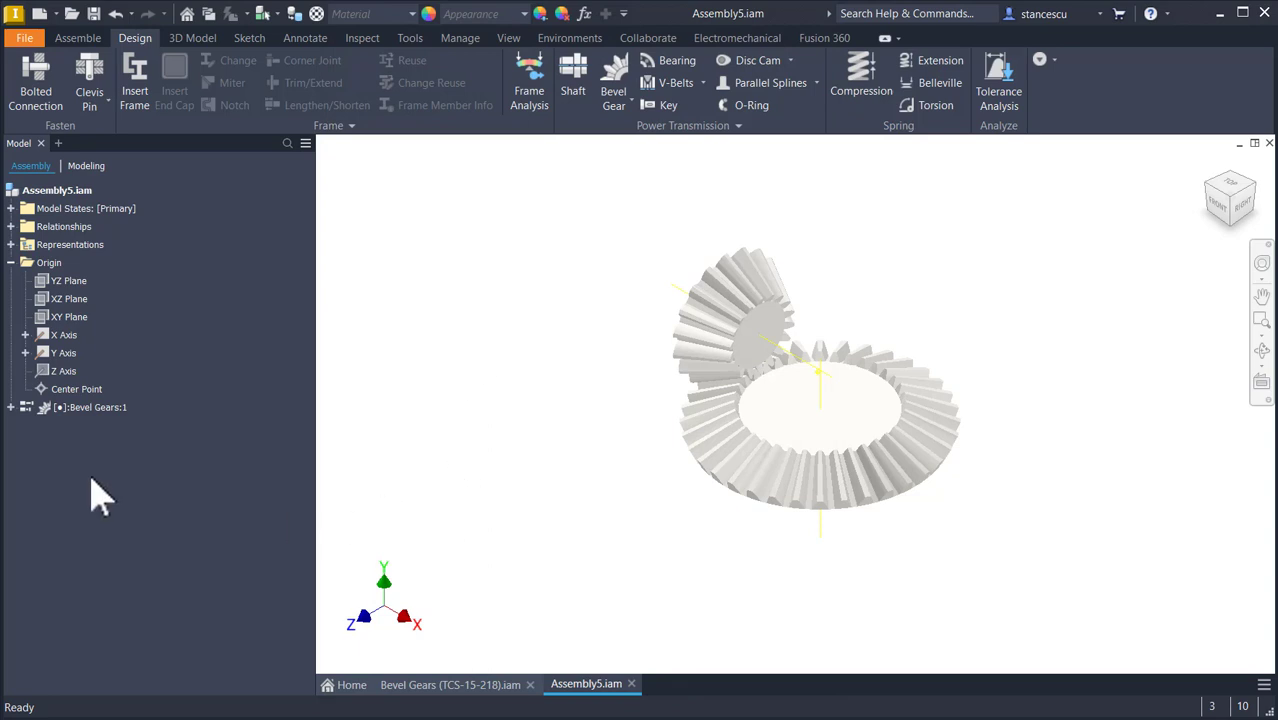
Expand the Bevel Gears subassembly and rotate the crown and the pinion to check how they mesh.
click(76, 407)
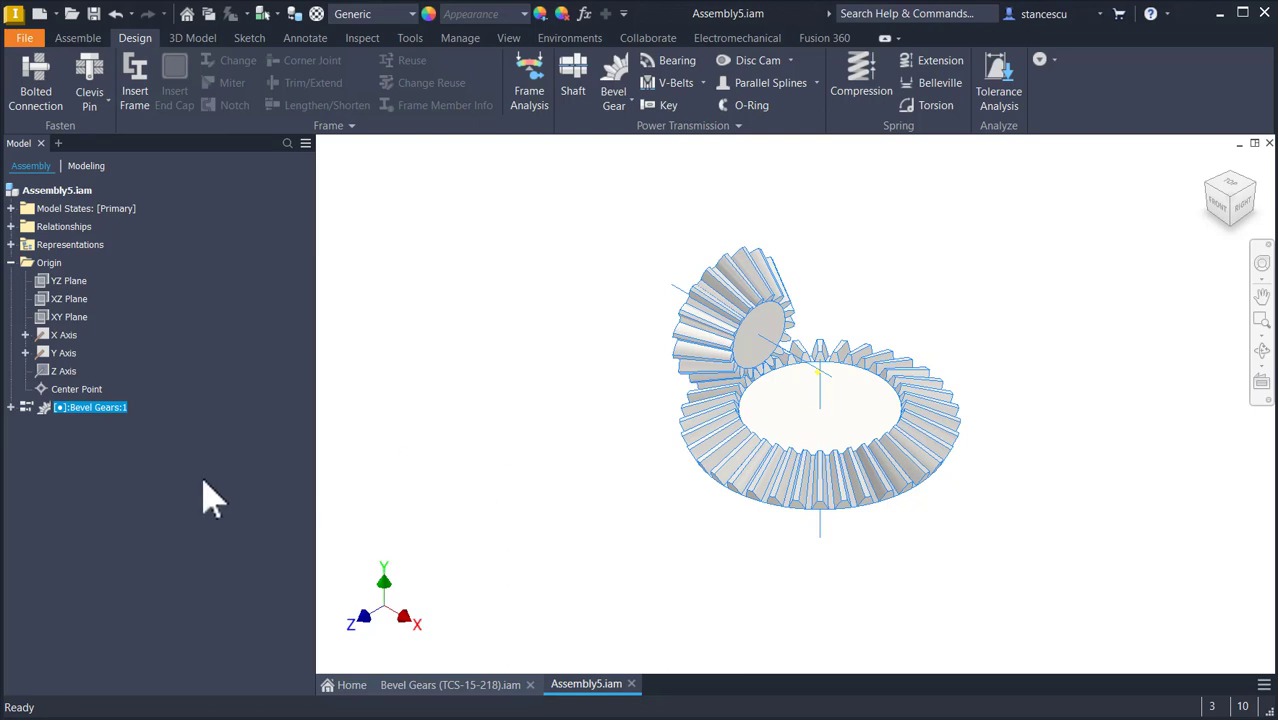
click(11, 408)
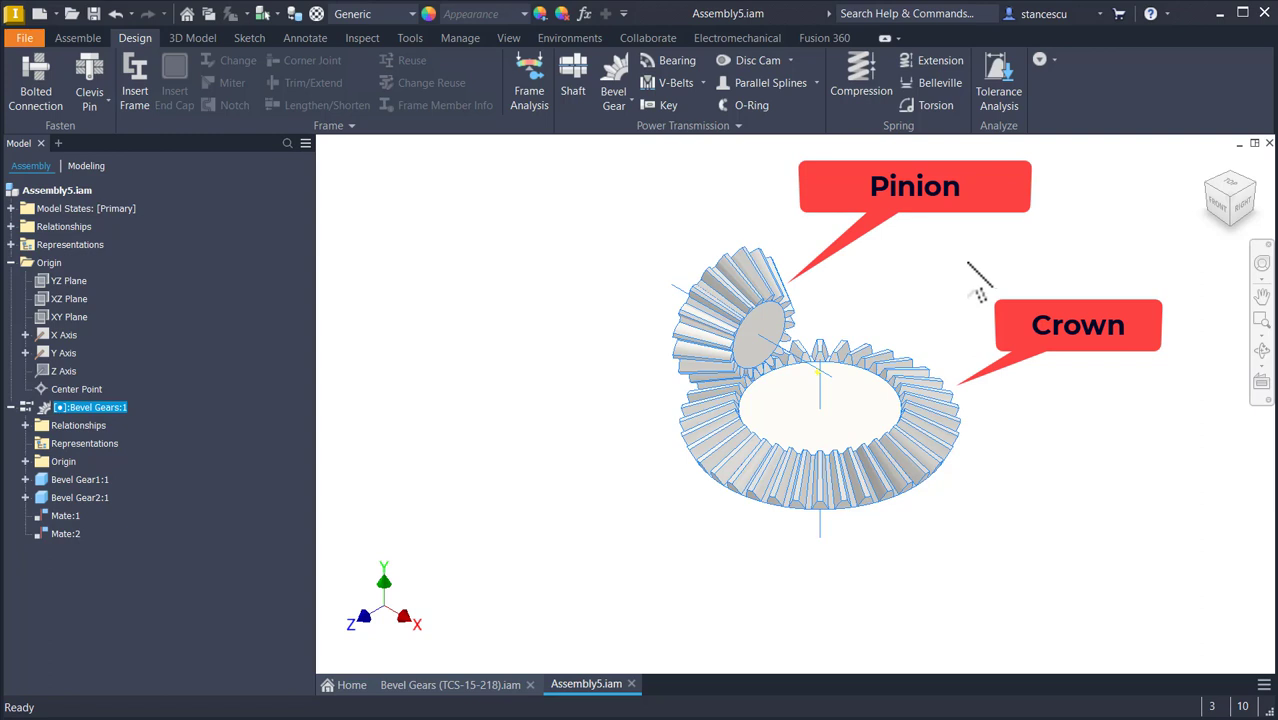
click(874, 271)
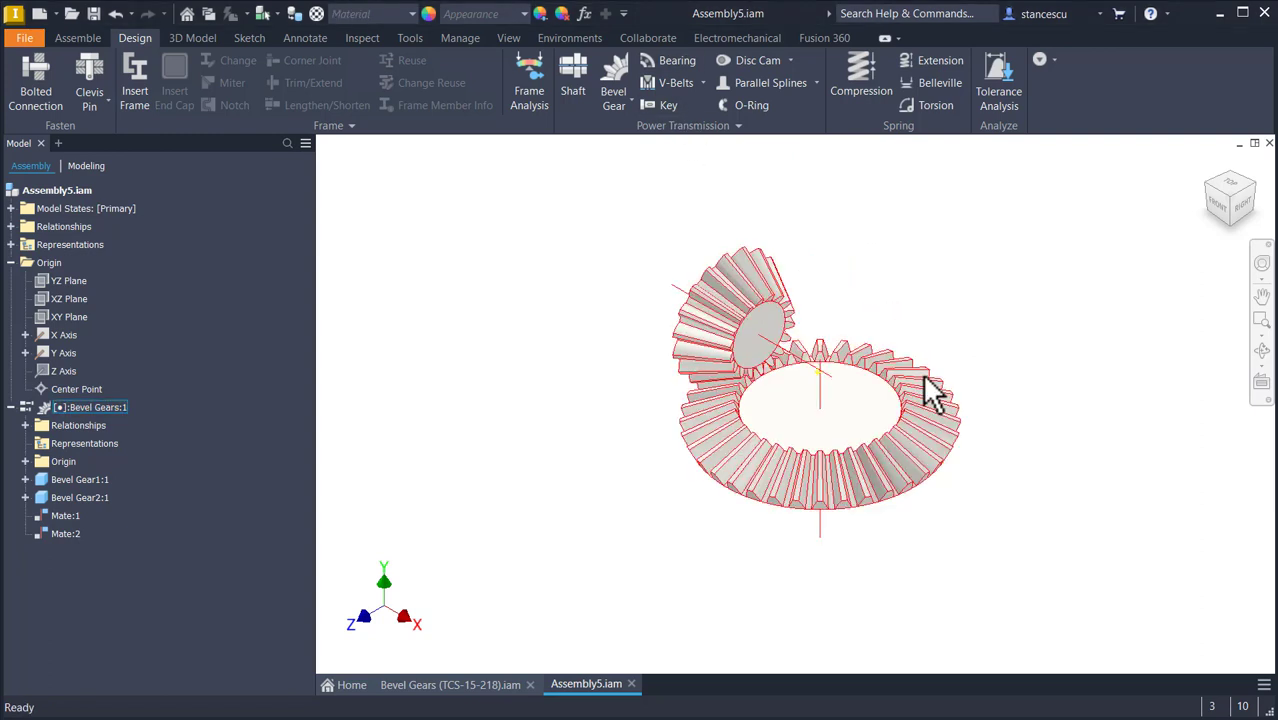
drag(926, 378, 897, 324)
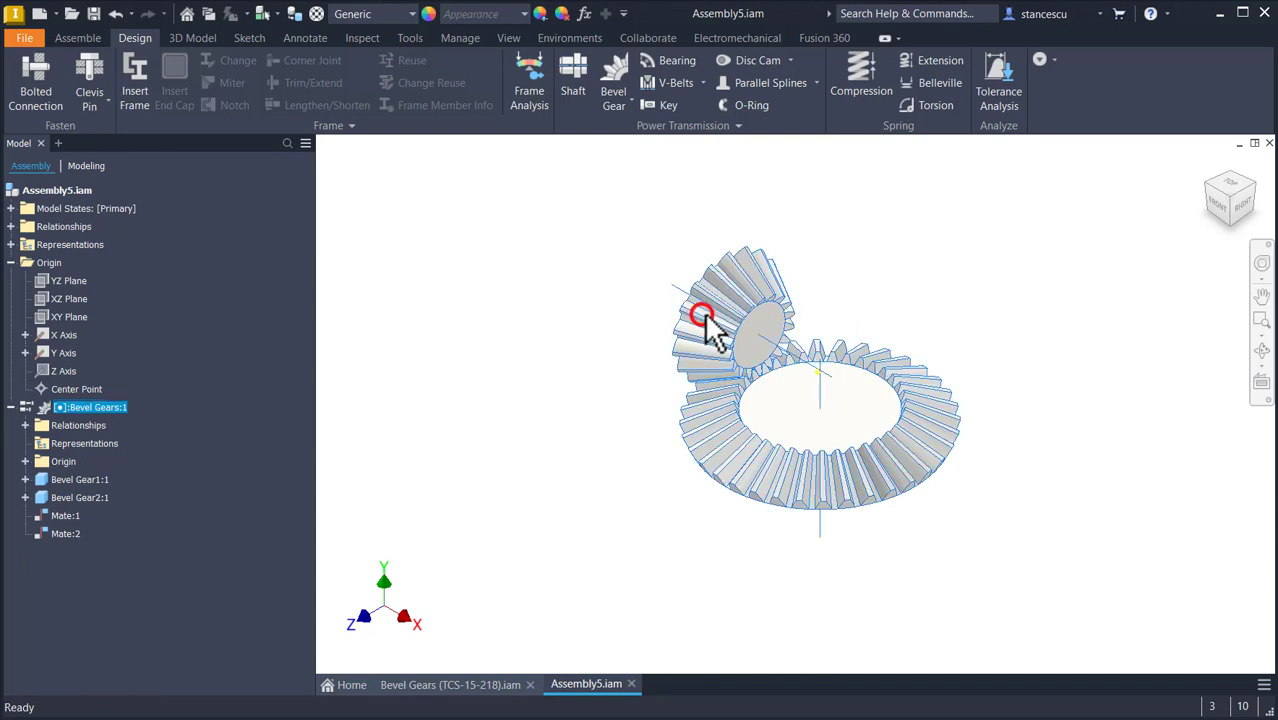
mouse_move(713, 334)
mouse_down()
mouse_move(712, 311)
mouse_move(706, 336)
mouse_up()
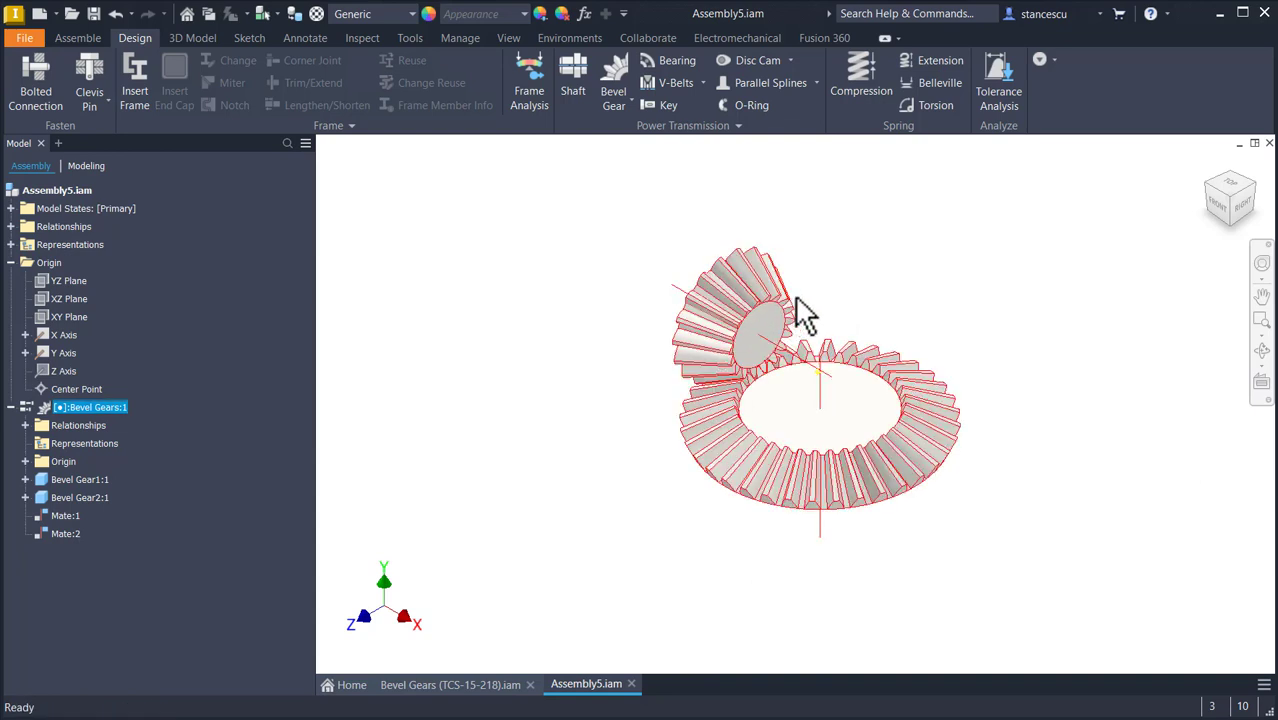
click(912, 276)
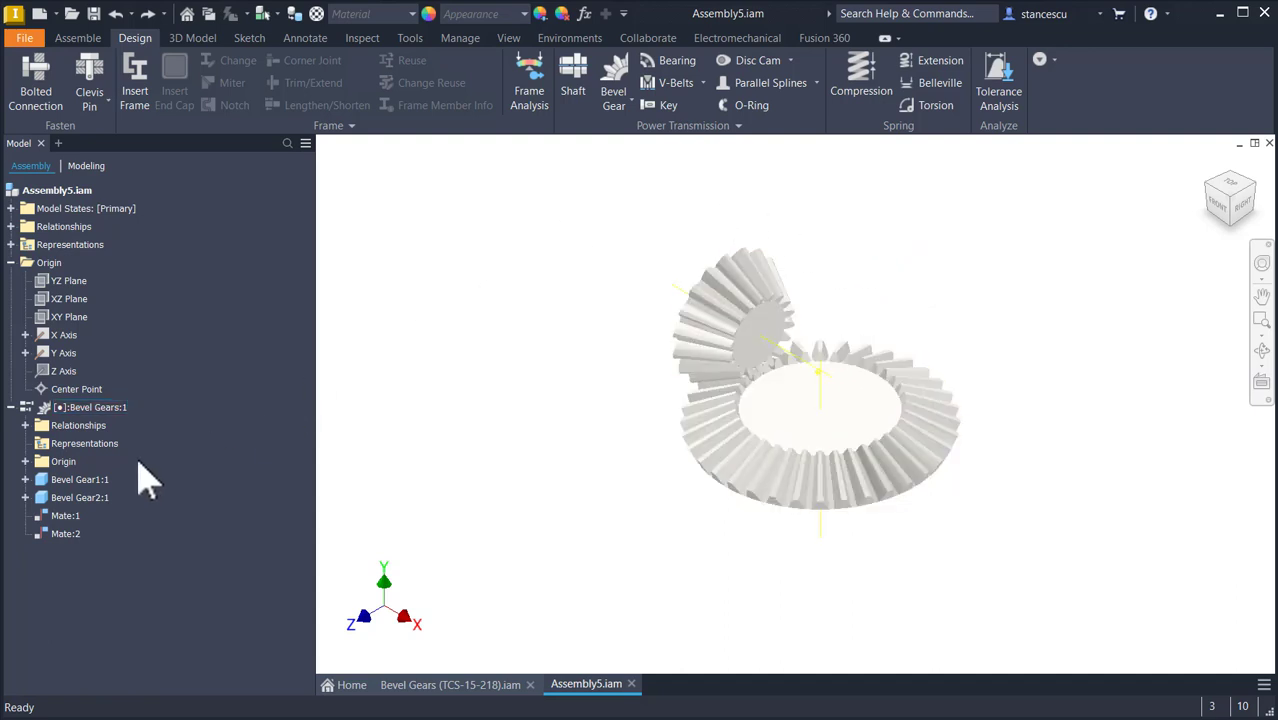
Turn on the visibility of Bevel Gear1's Mesh Plane and Top Plane.
click(25, 479)
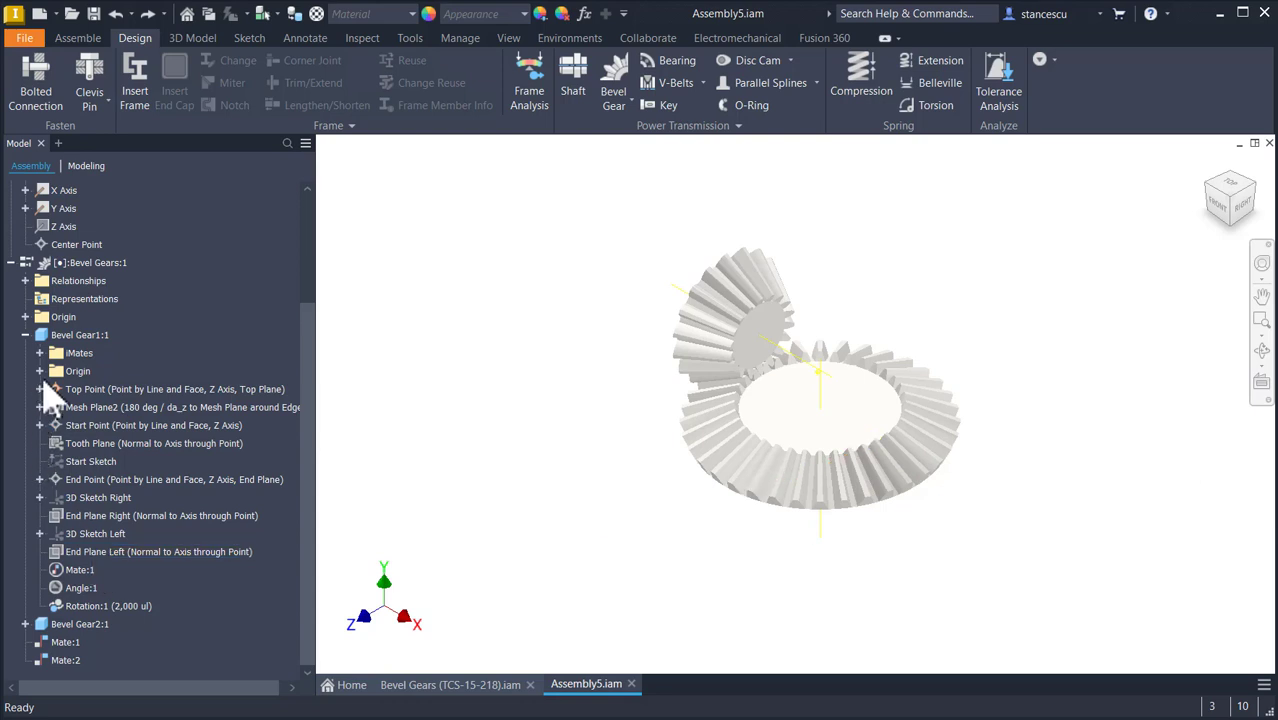
click(40, 371)
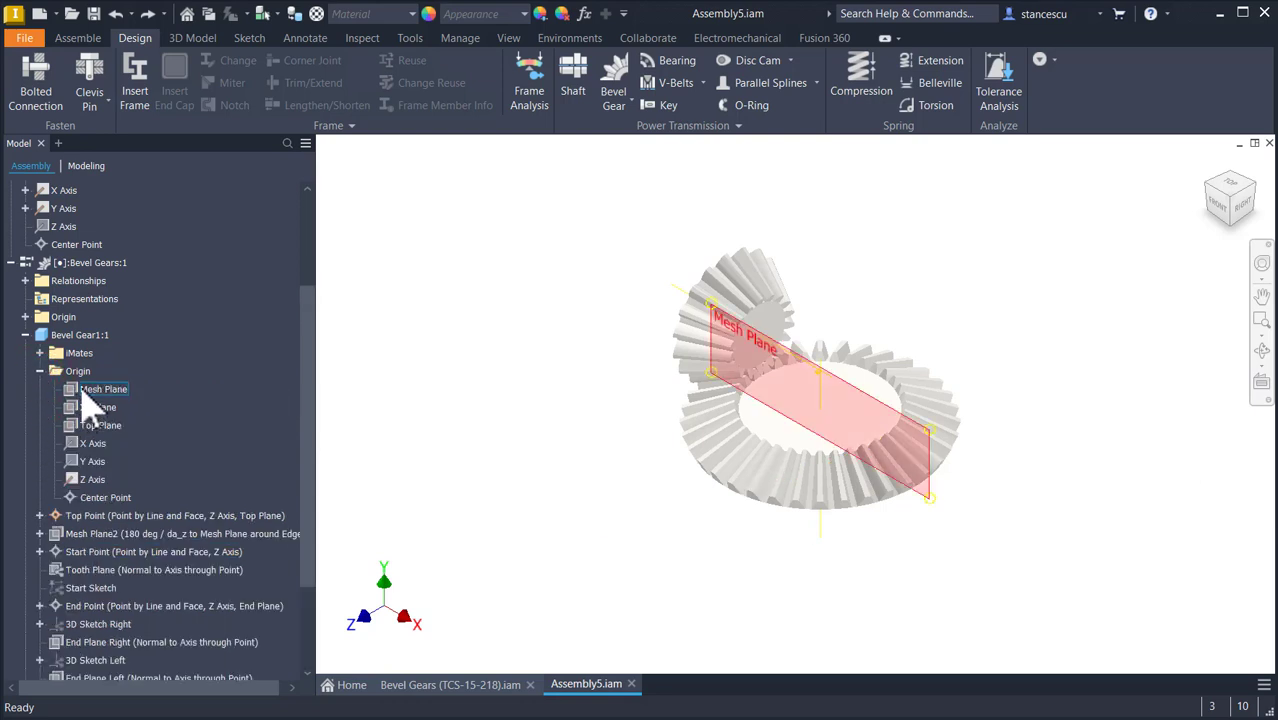
click(83, 393)
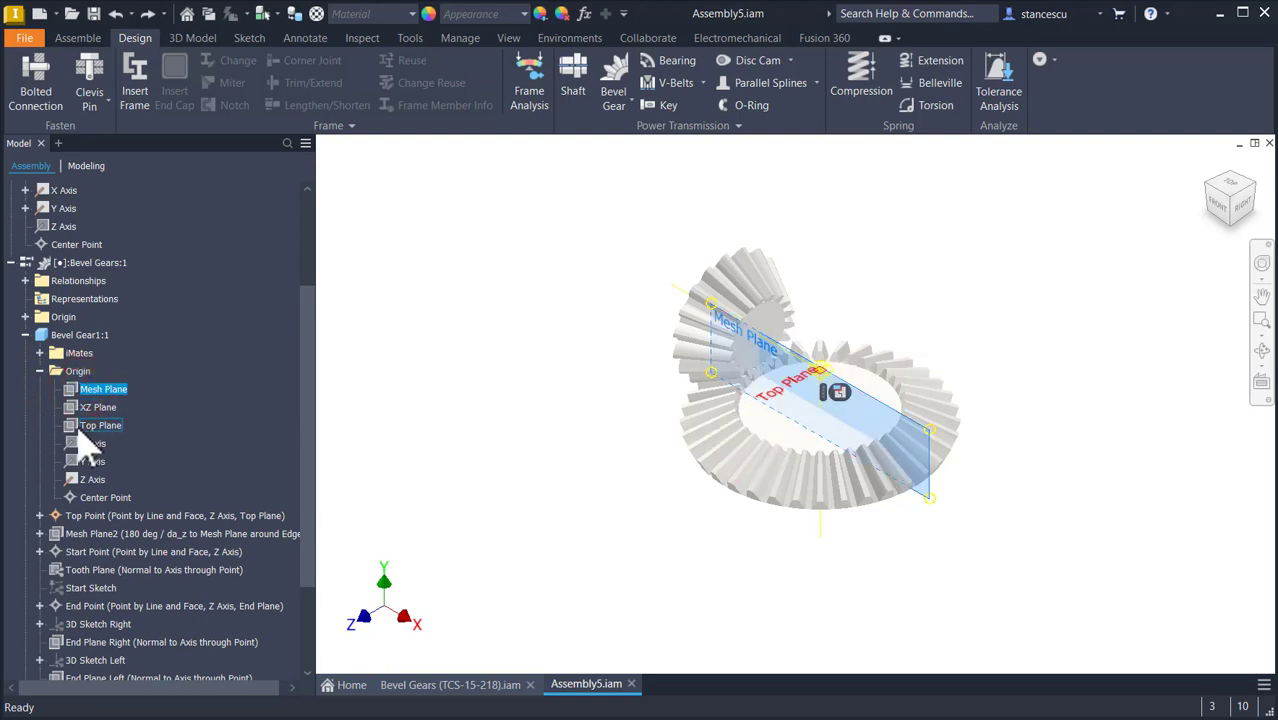
ctrl+click(100, 425)
right_click(86, 438)
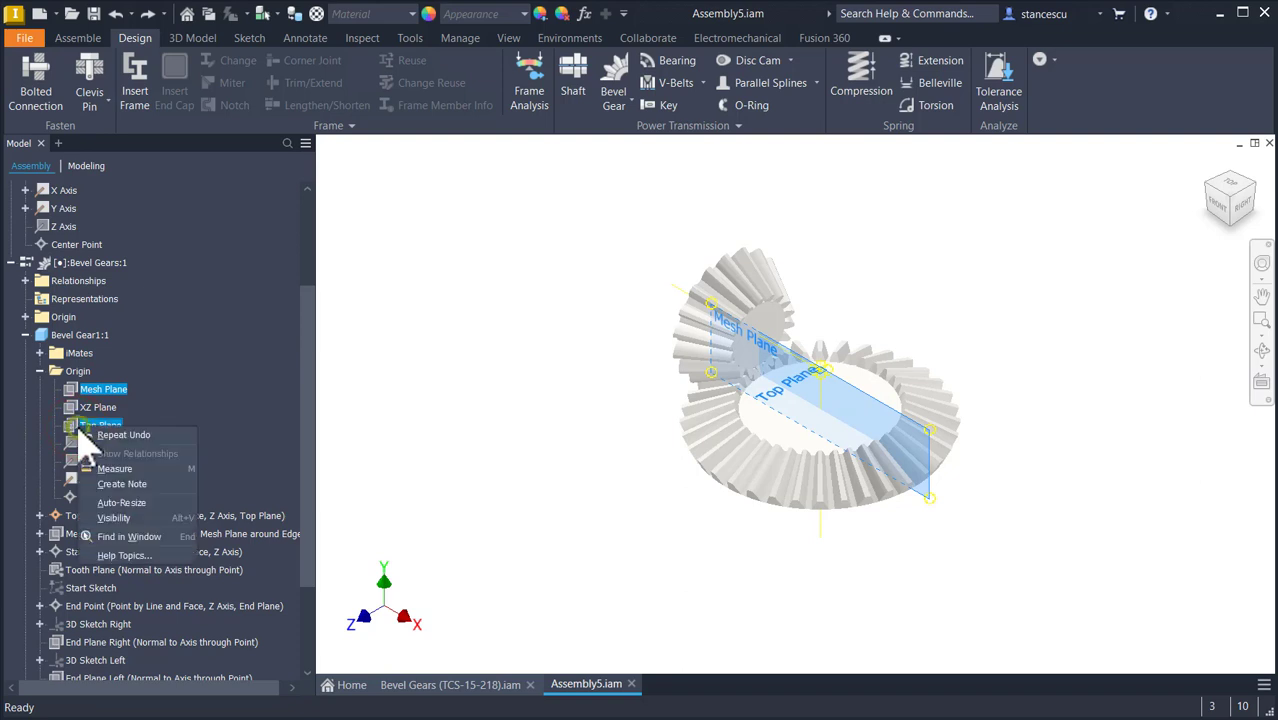
click(111, 518)
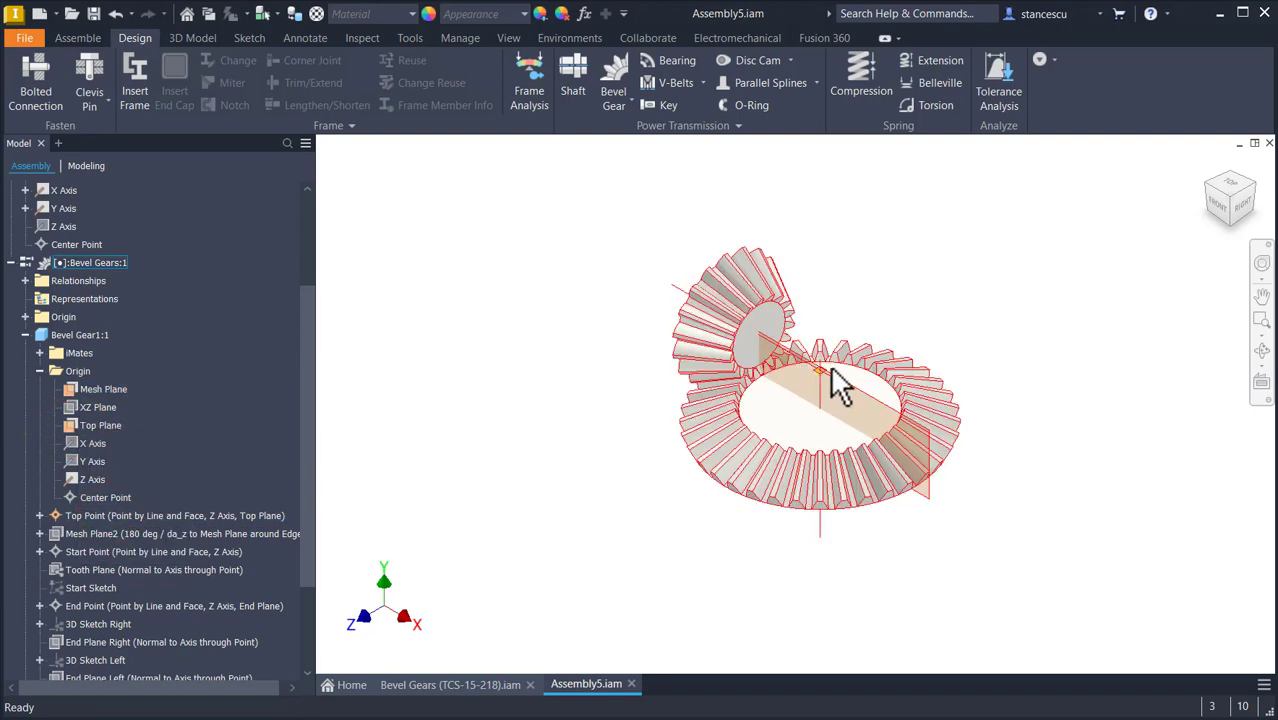
scroll(828, 388, up, 5)
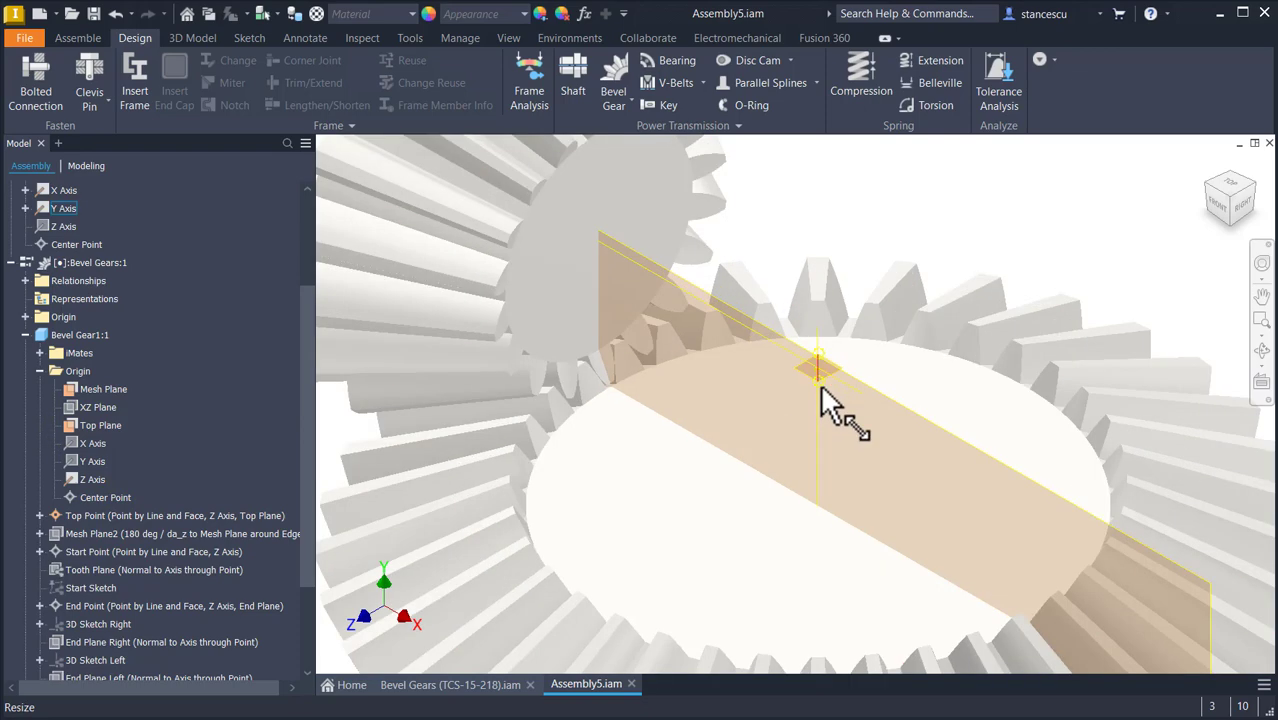
Auto-resize Bevel Gear1's Top Plane to fit the gear and inspect it from the home view.
click(812, 379)
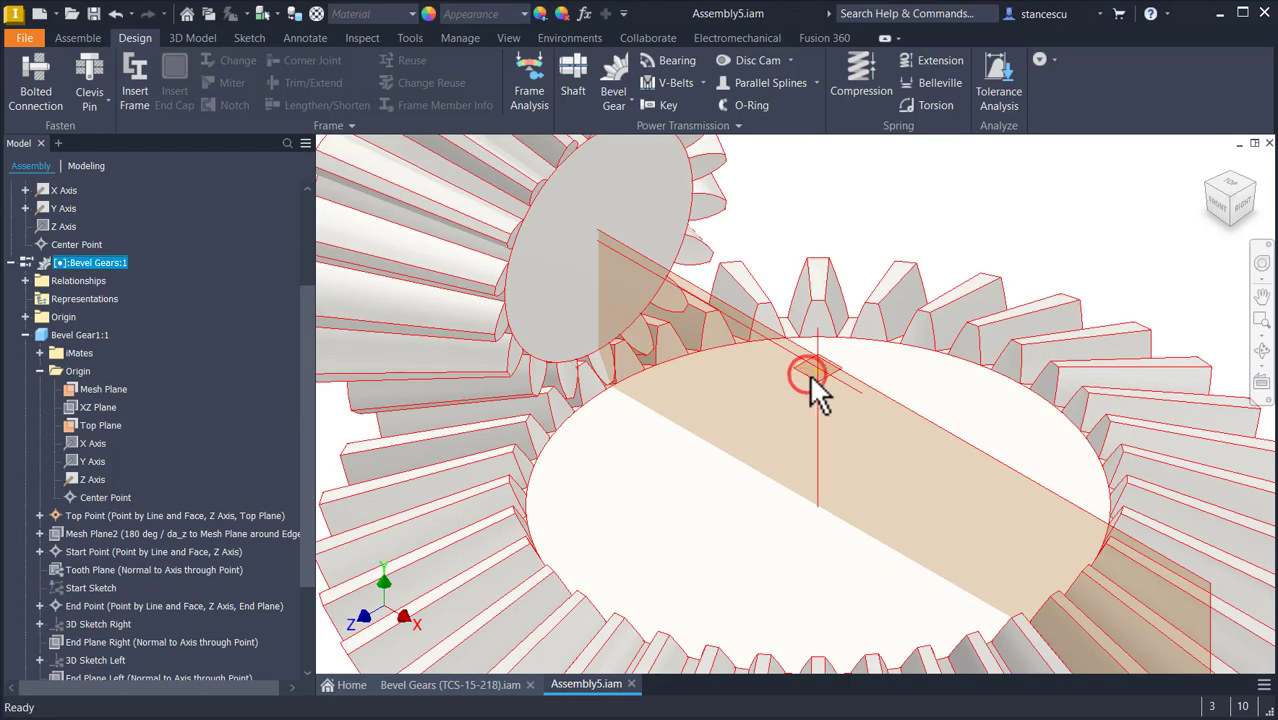
click(92, 428)
right_click(94, 430)
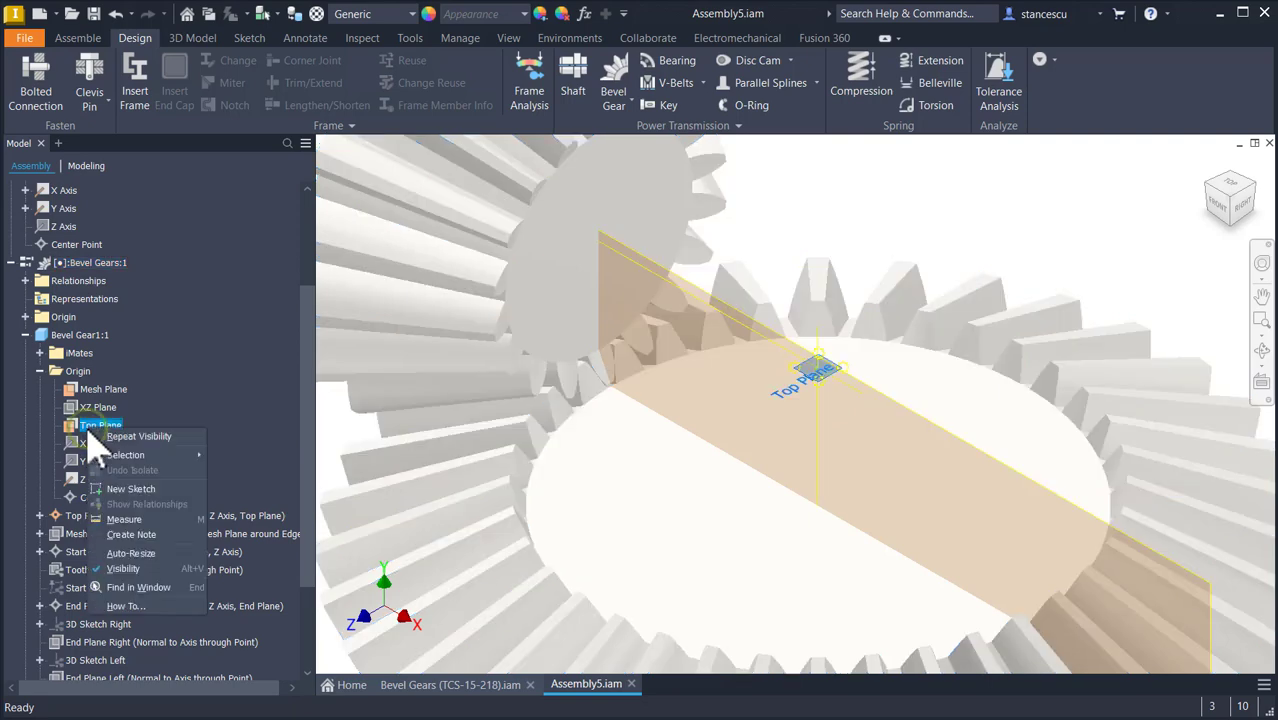
click(121, 553)
scroll(765, 413, down, 6)
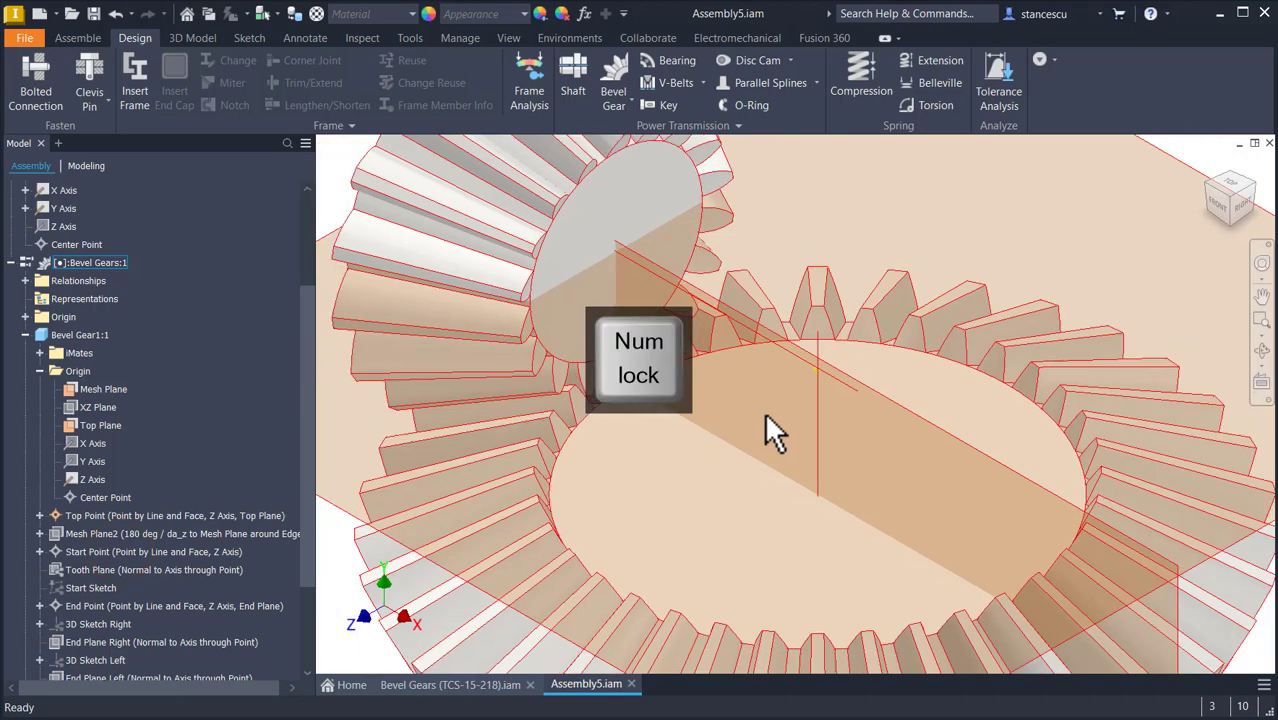
key(F4)
drag(1005, 248, 998, 257)
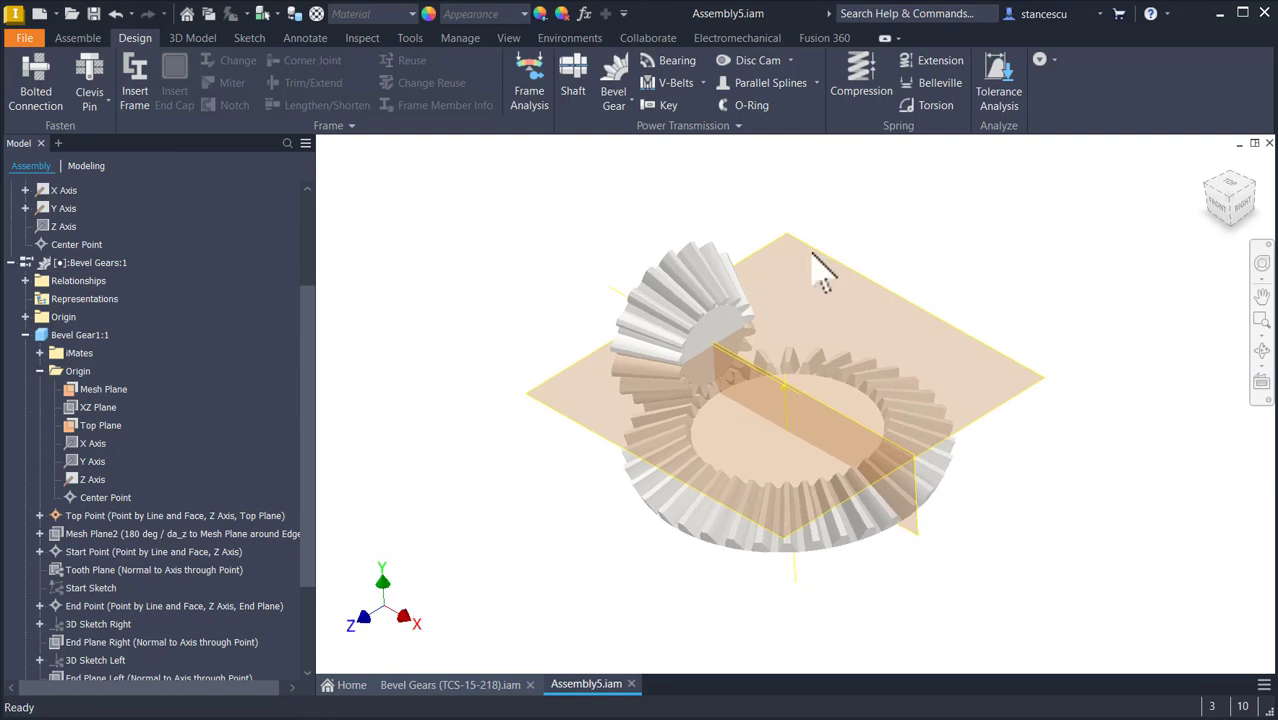
key(F6)
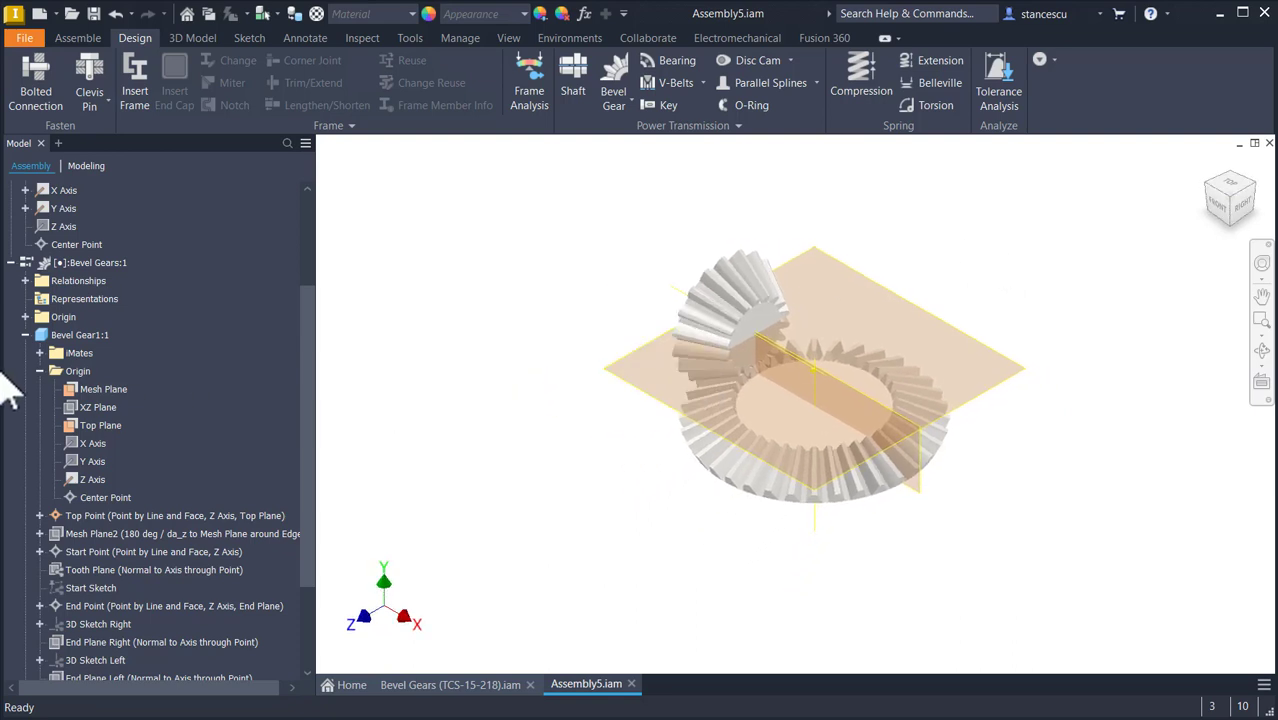
Turn on the visibility of Bevel Gear2's Mesh Plane and Top Plane.
click(25, 336)
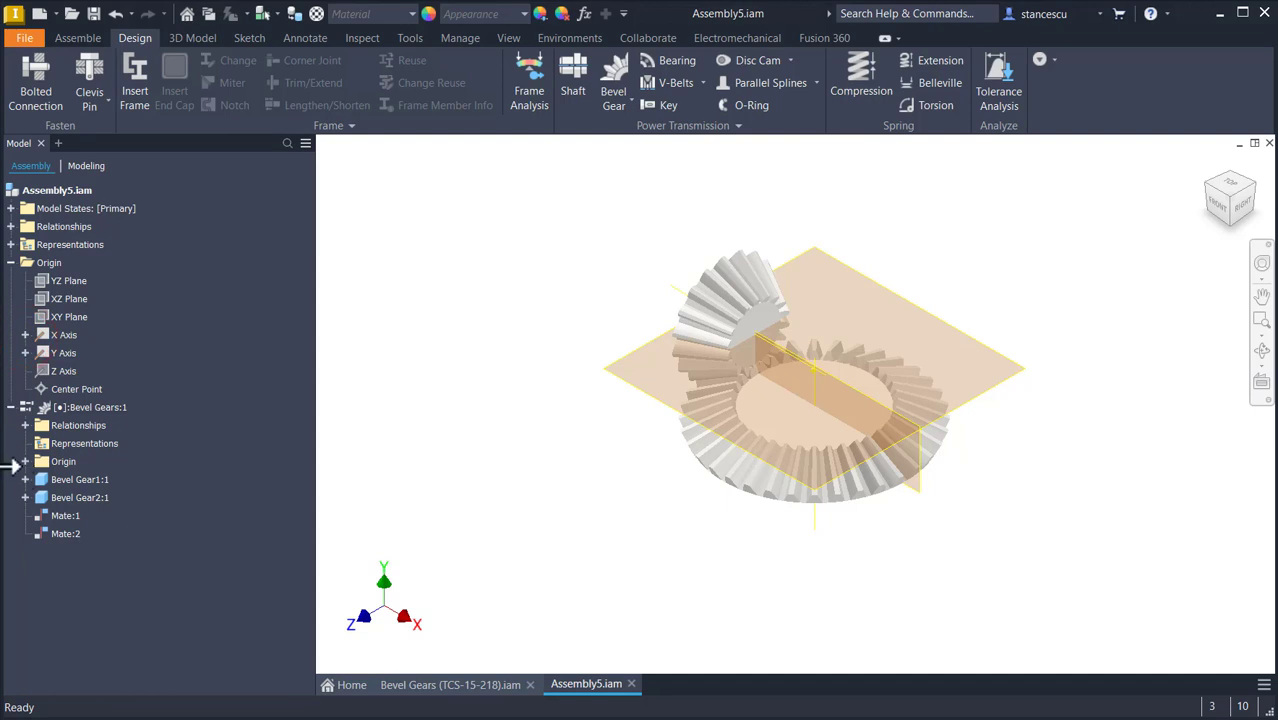
click(25, 497)
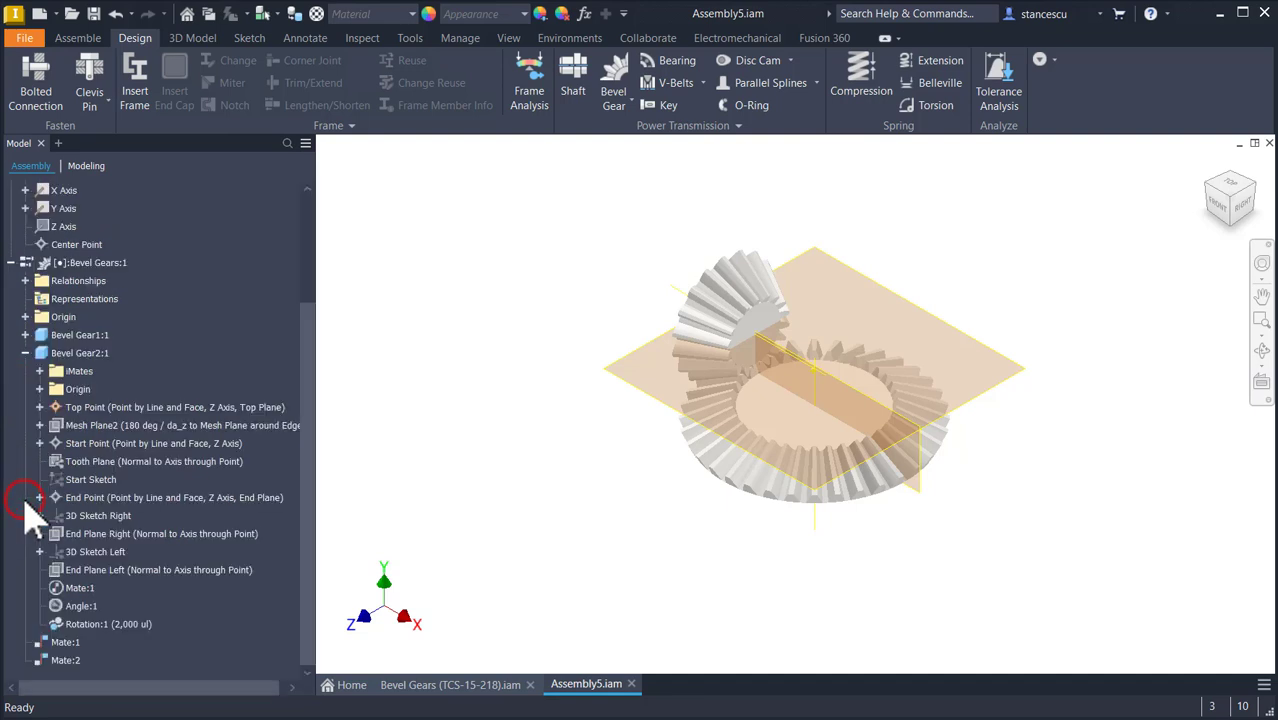
click(39, 390)
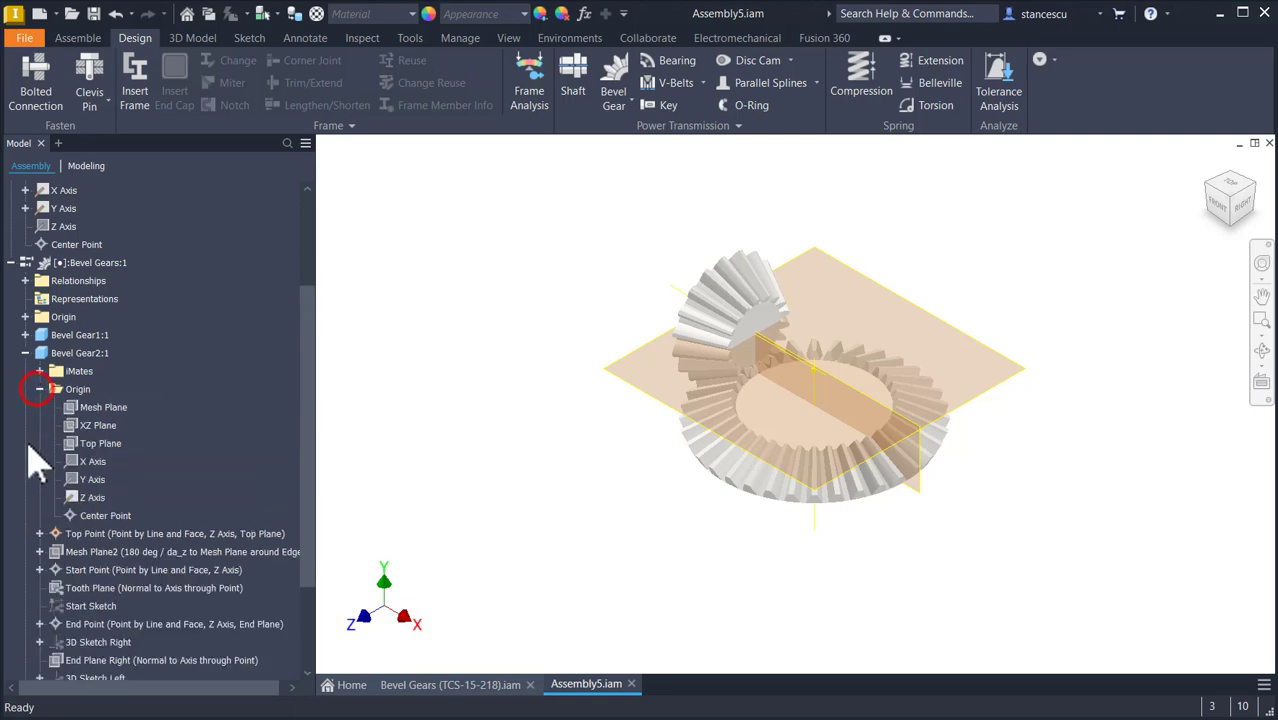
click(92, 407)
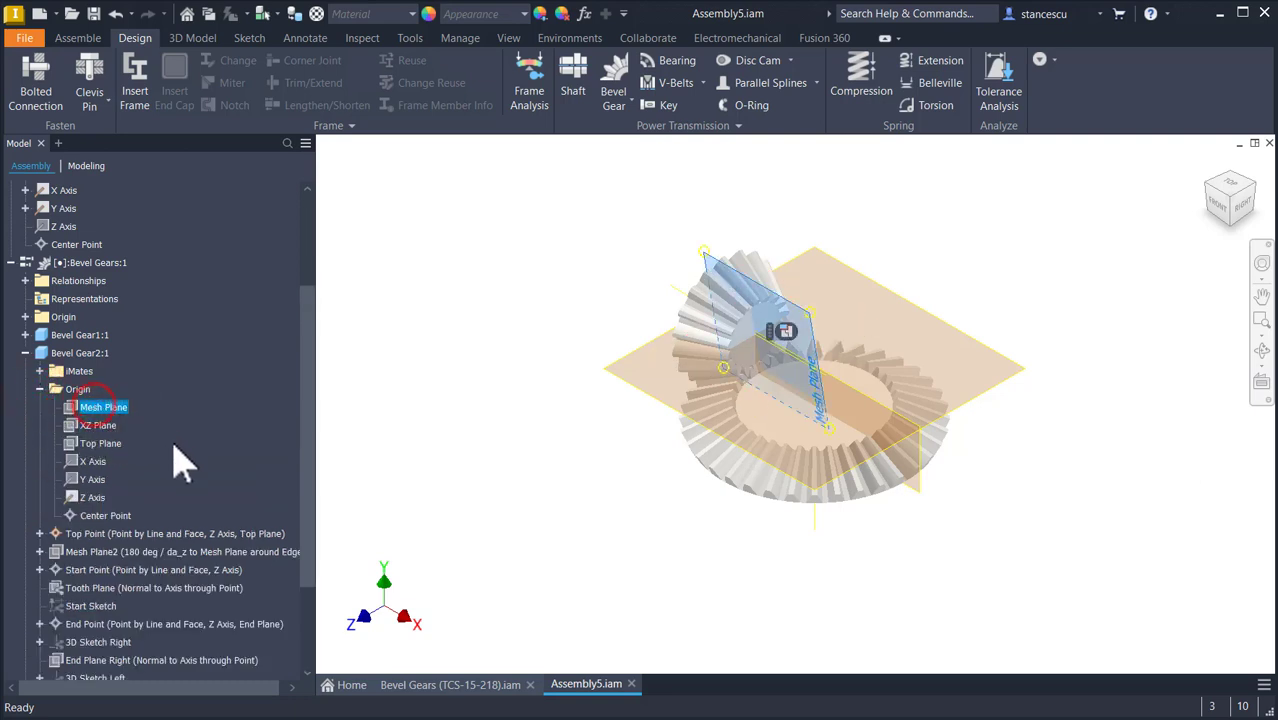
ctrl+click(95, 443)
right_click(90, 443)
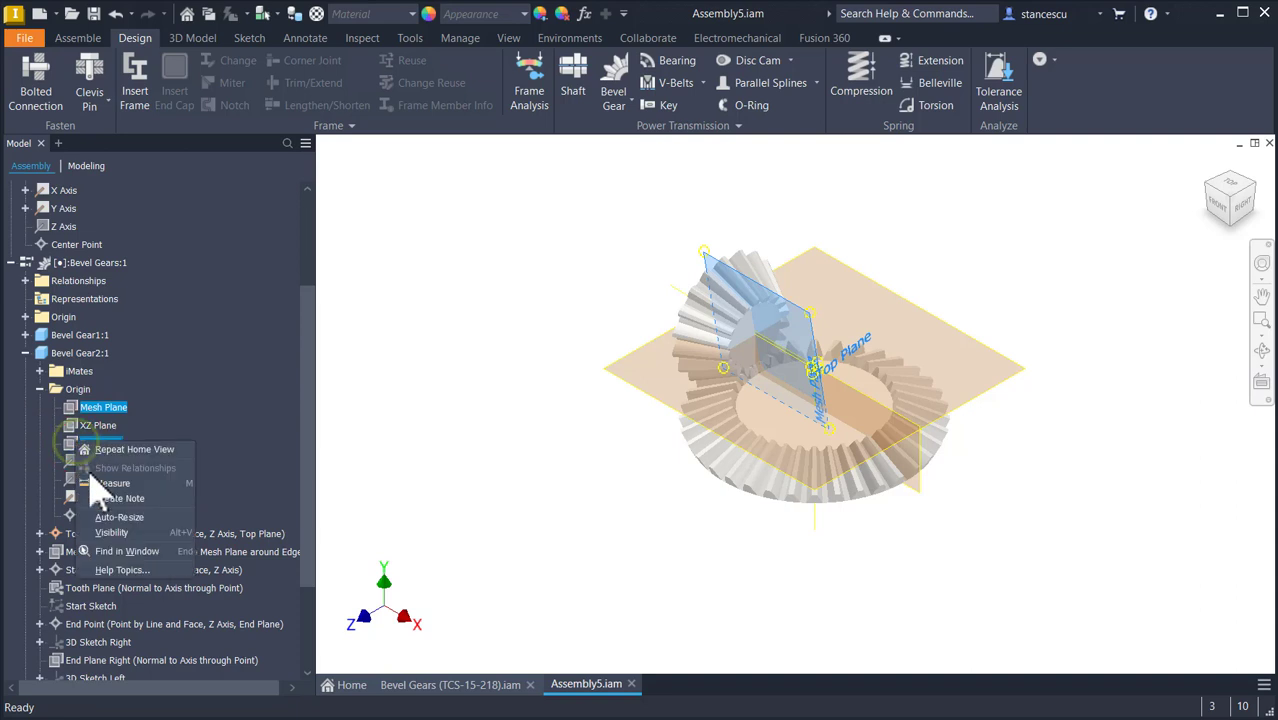
click(112, 530)
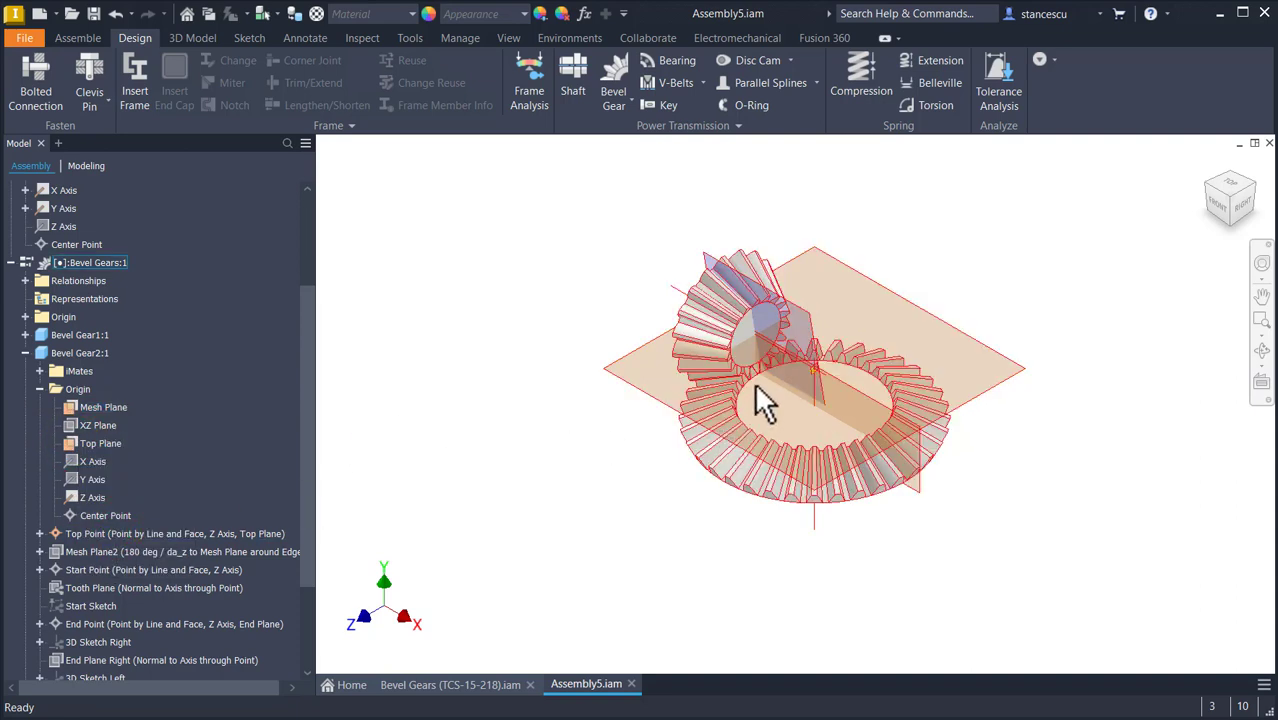
Auto-resize Bevel Gear2's Top Plane to fit the gear.
scroll(805, 385, up, 6)
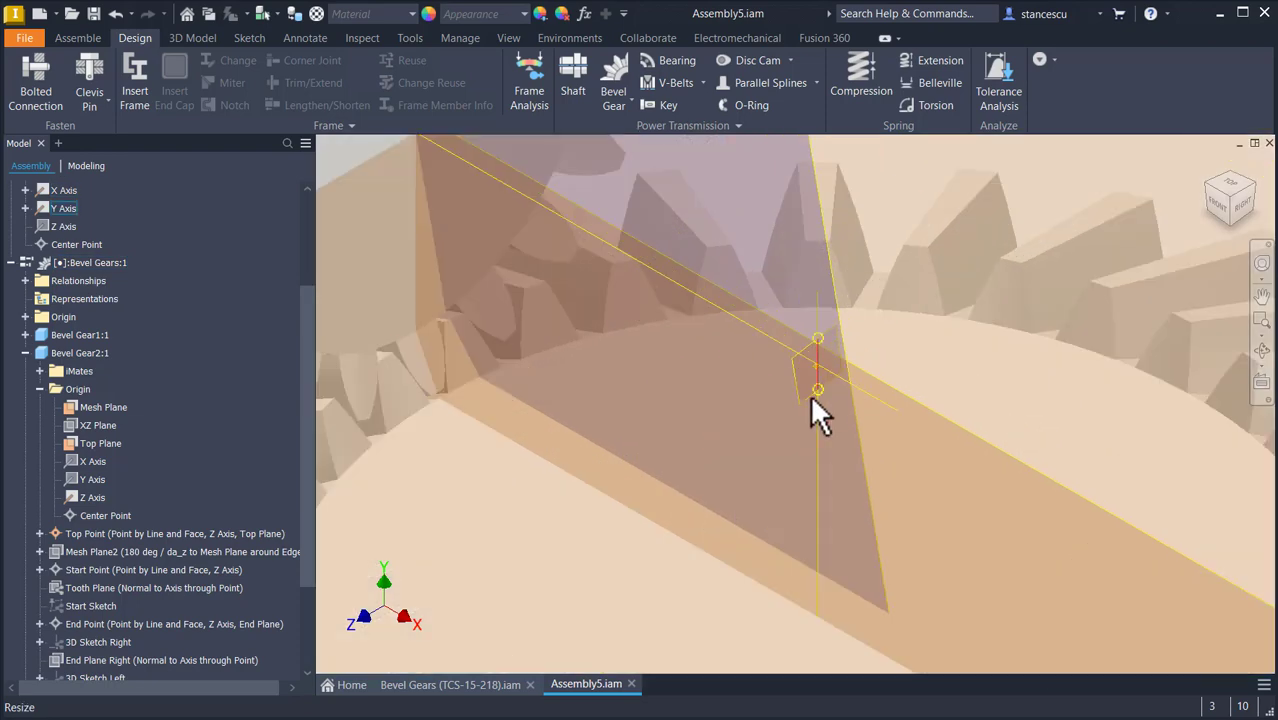
click(803, 392)
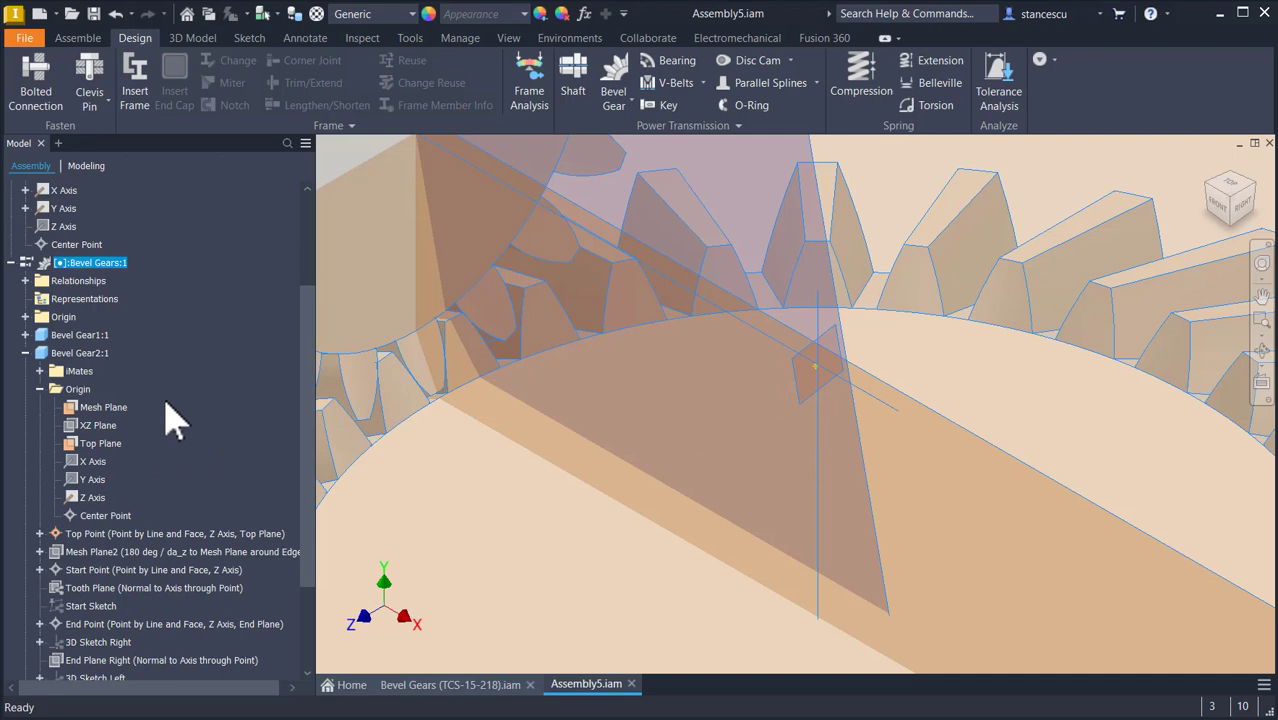
right_click(81, 446)
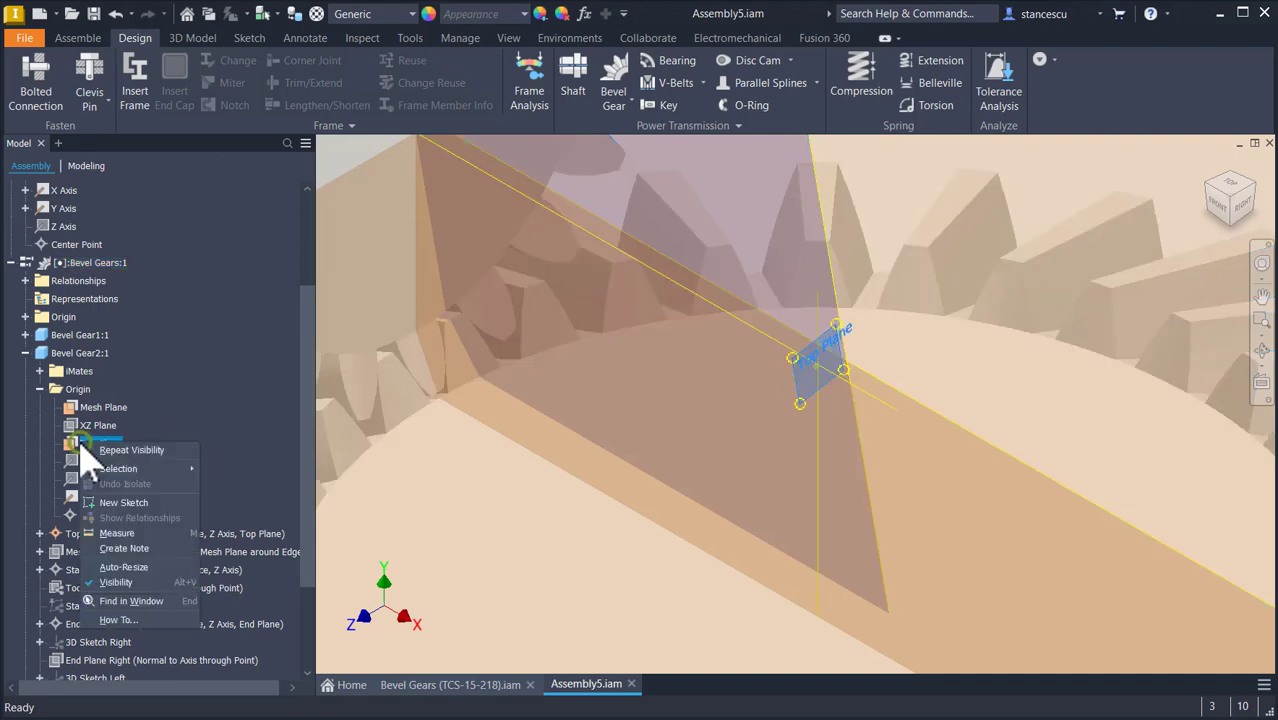
click(123, 567)
key(Home)
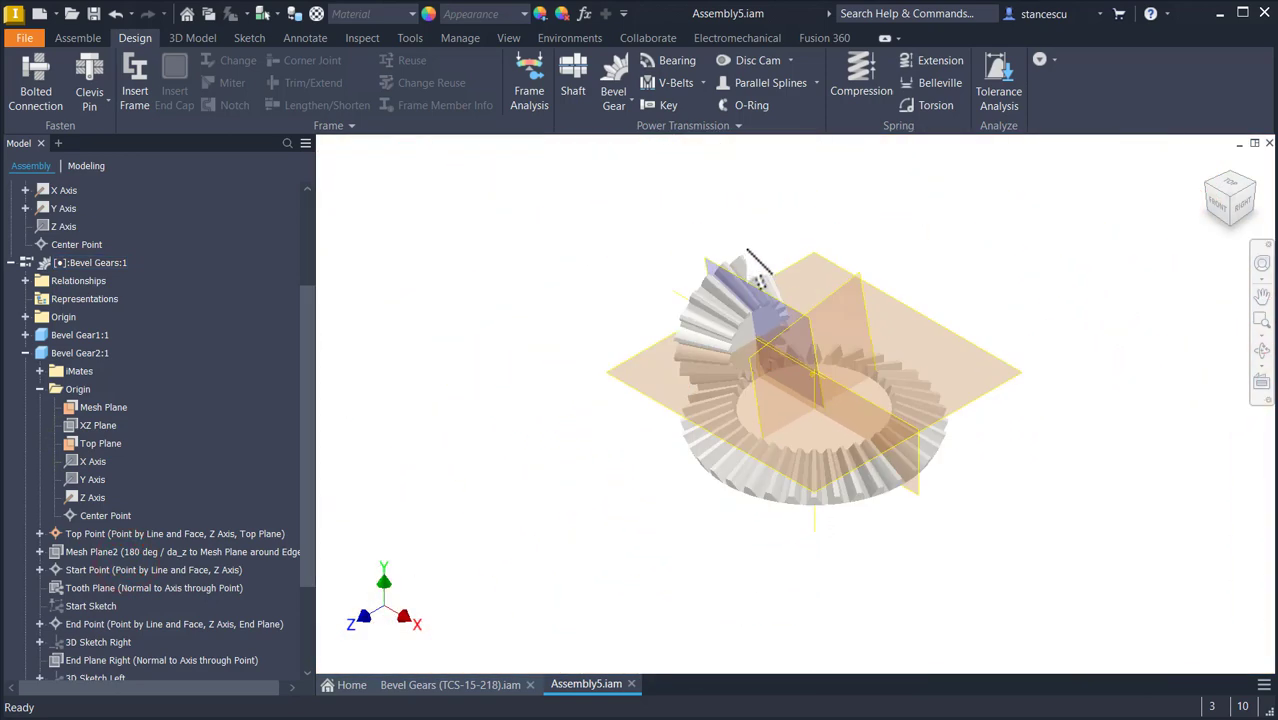
Rotate the pinion and the crown to check how their planes move, and consult the reference drawing of the gear pair.
click(705, 328)
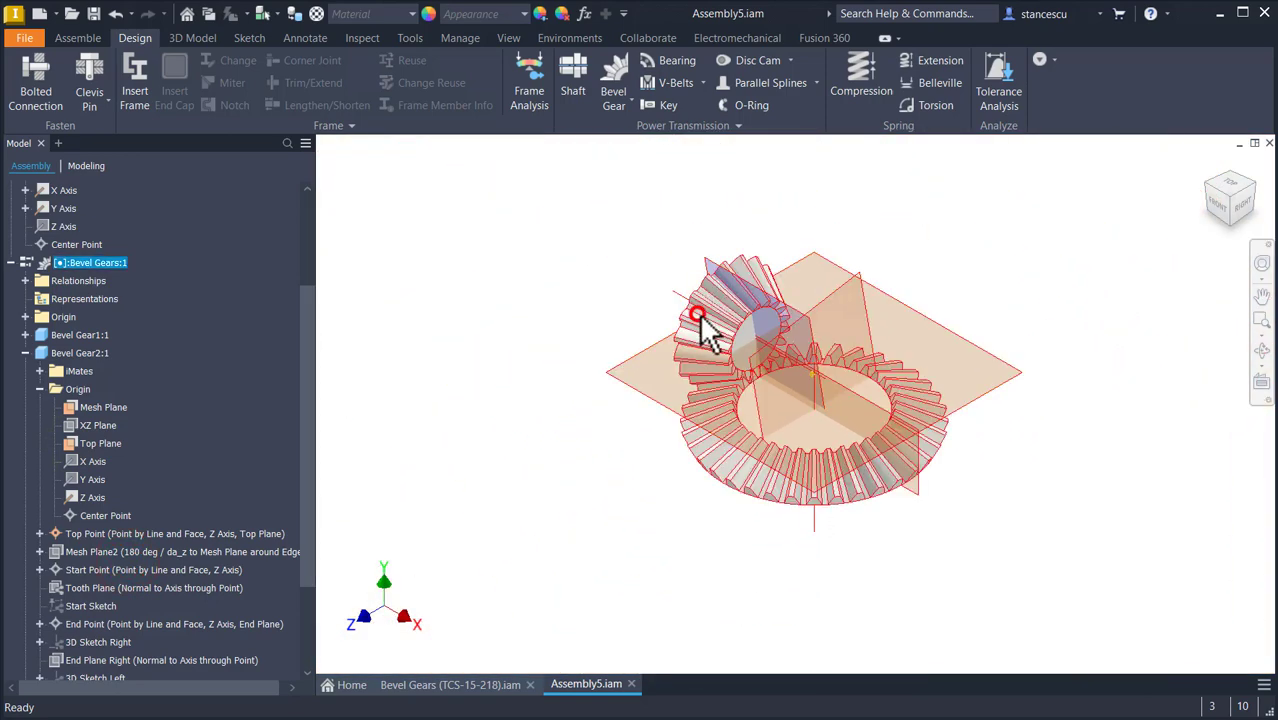
mouse_move(718, 325)
mouse_down()
mouse_move(745, 302)
mouse_move(702, 333)
mouse_move(734, 301)
mouse_move(724, 343)
mouse_move(713, 342)
mouse_move(728, 320)
mouse_move(722, 334)
mouse_up()
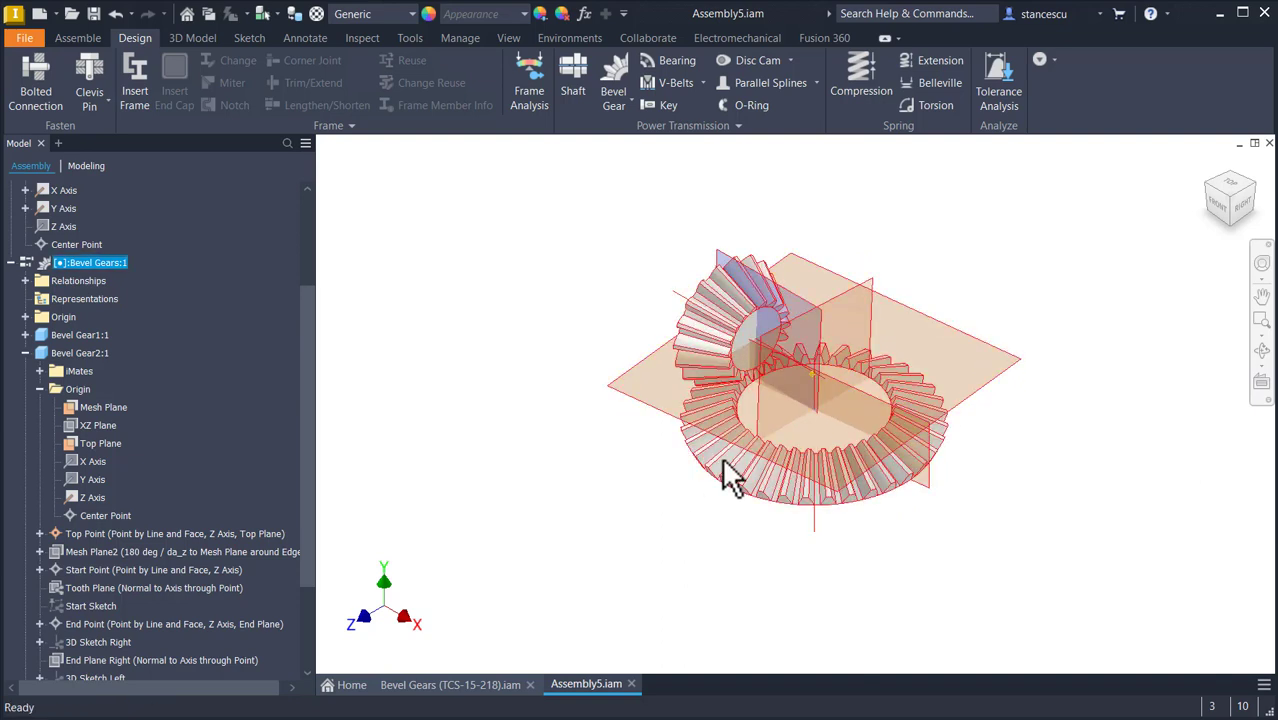
mouse_move(724, 460)
mouse_down()
mouse_move(790, 480)
mouse_move(705, 472)
mouse_up()
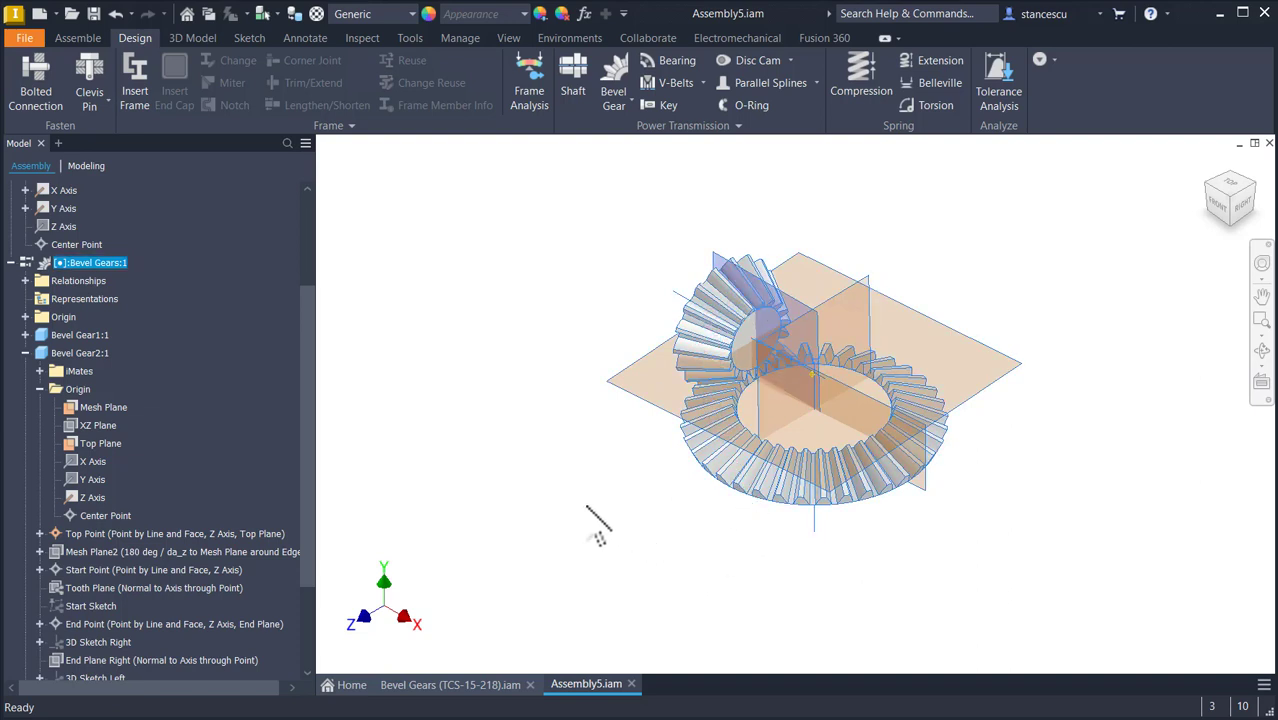
key(alt+Tab)
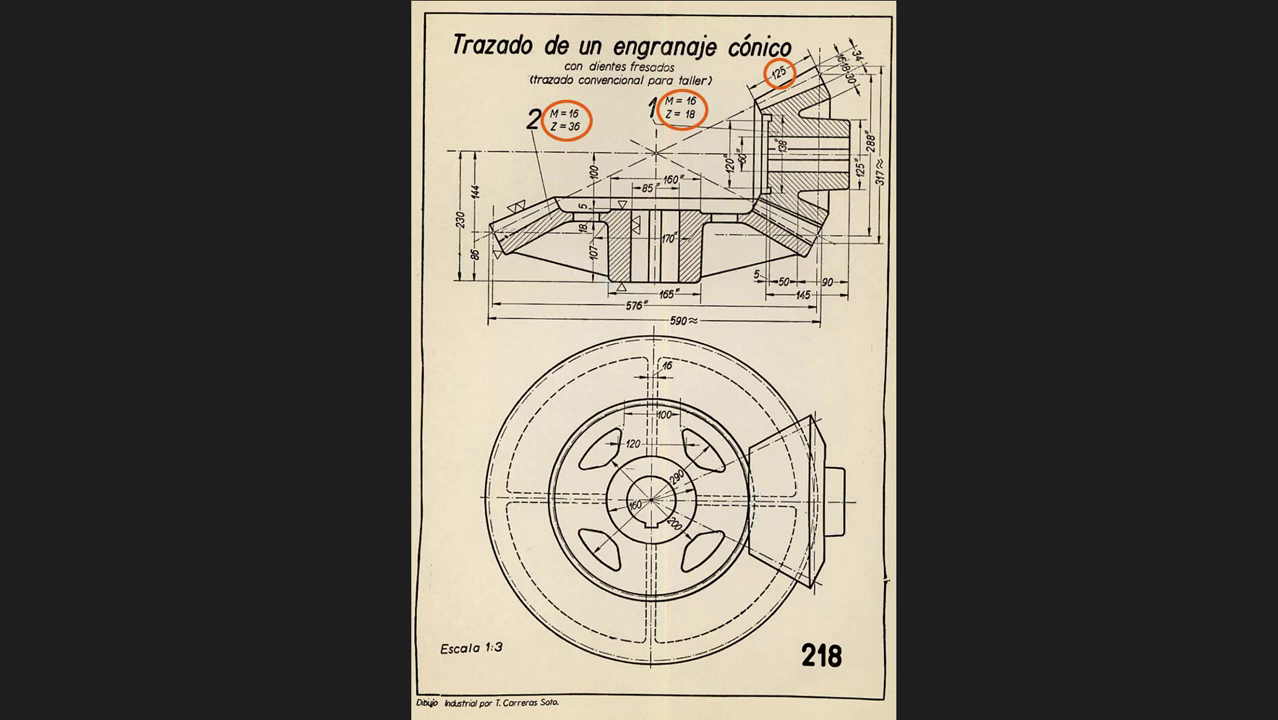
click(663, 716)
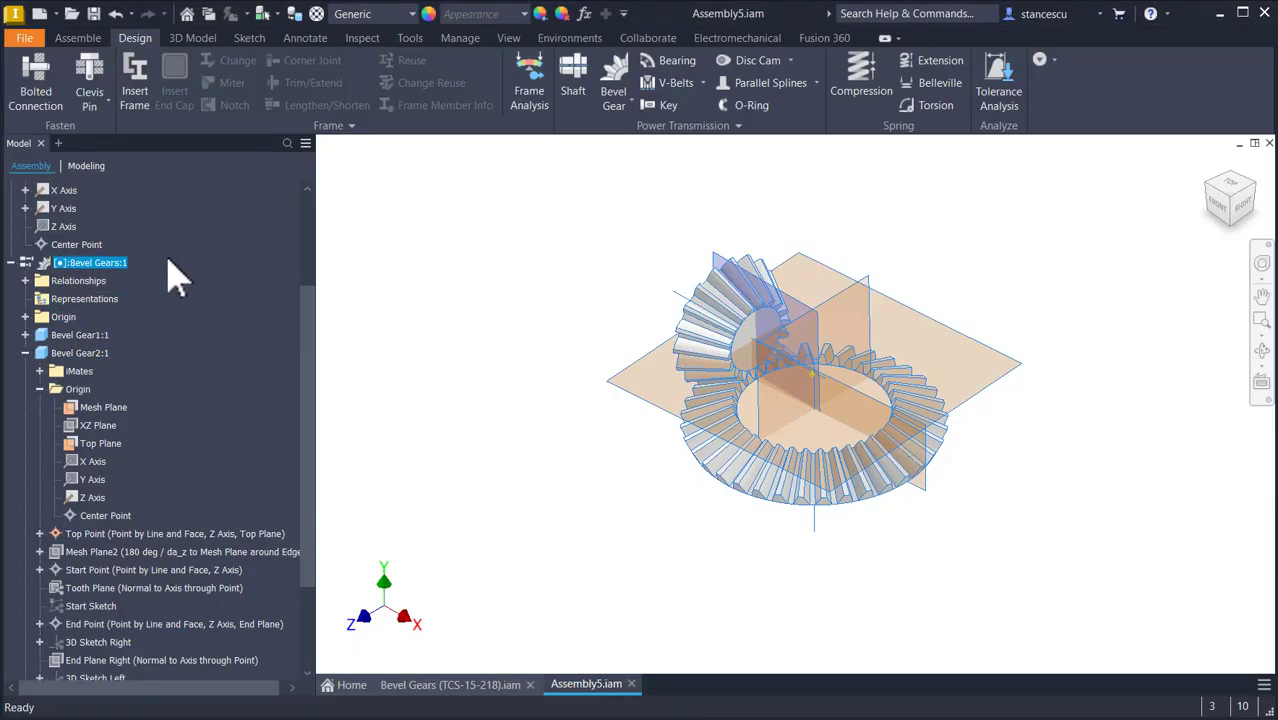
Turn on the visibility of the assembly's XY Plane and rotate the pinion to compare its Mesh Plane with it.
scroll(180, 278, up, 4)
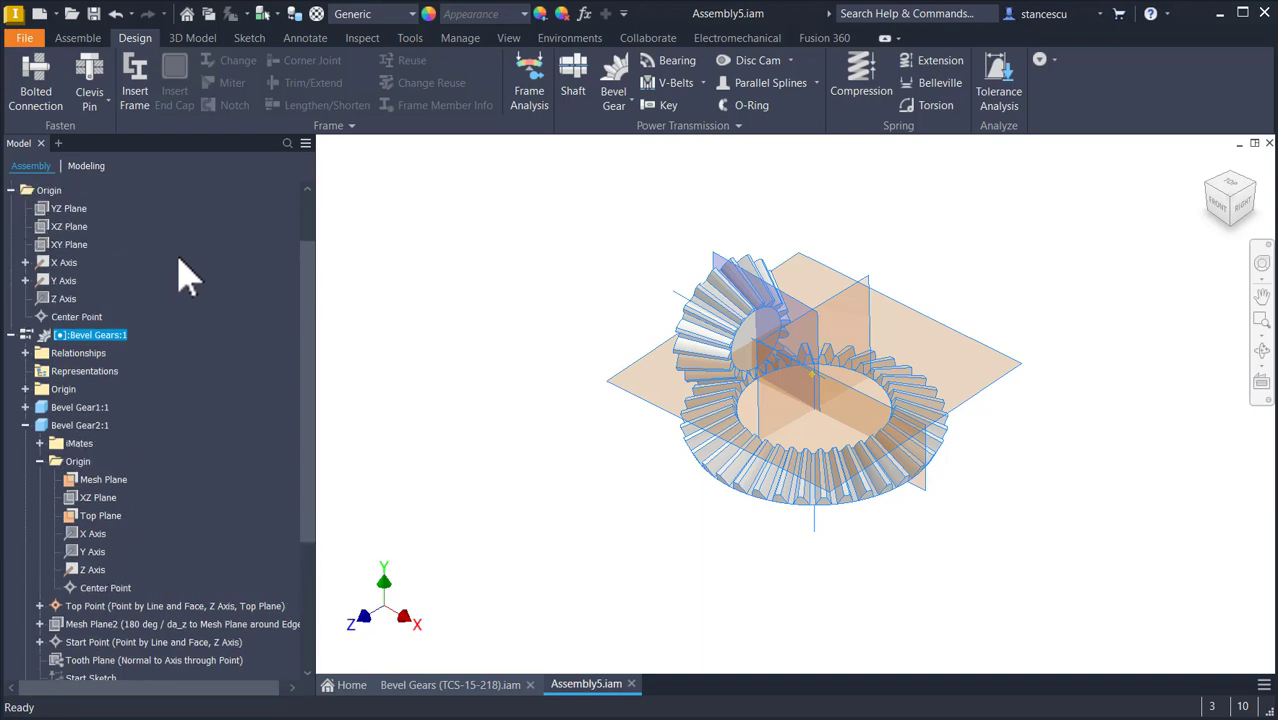
click(66, 245)
right_click(52, 256)
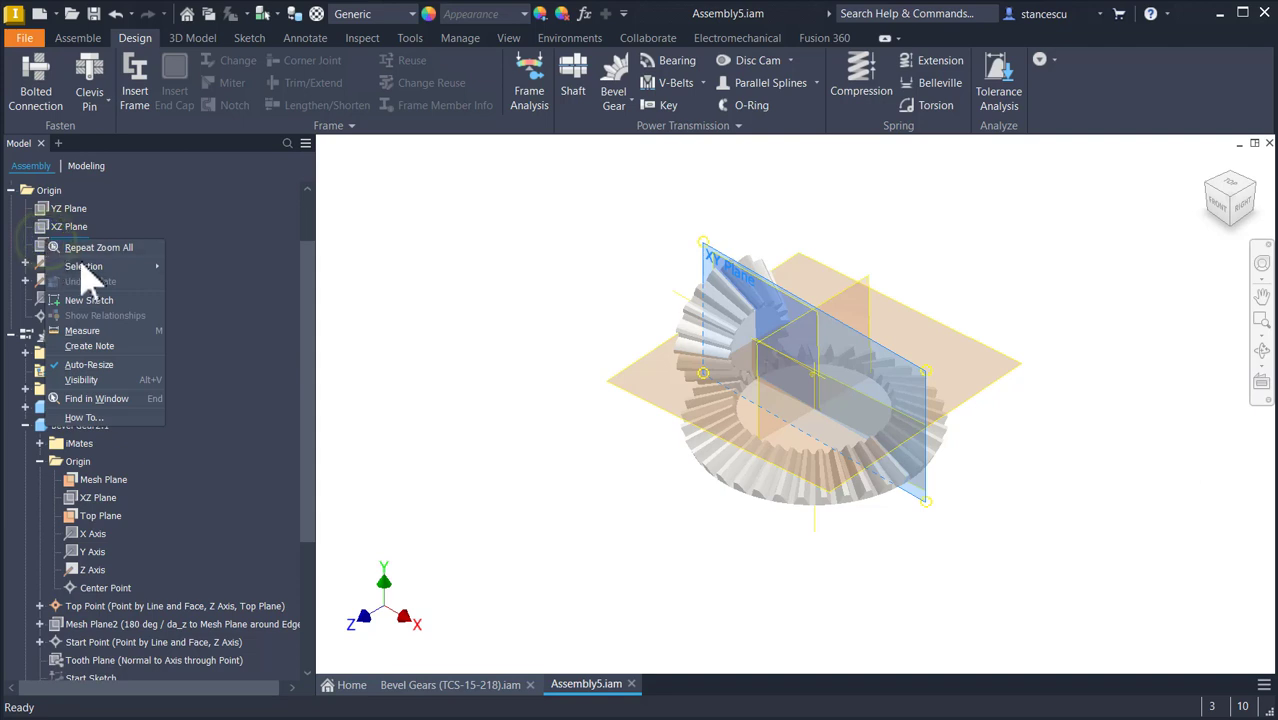
click(98, 371)
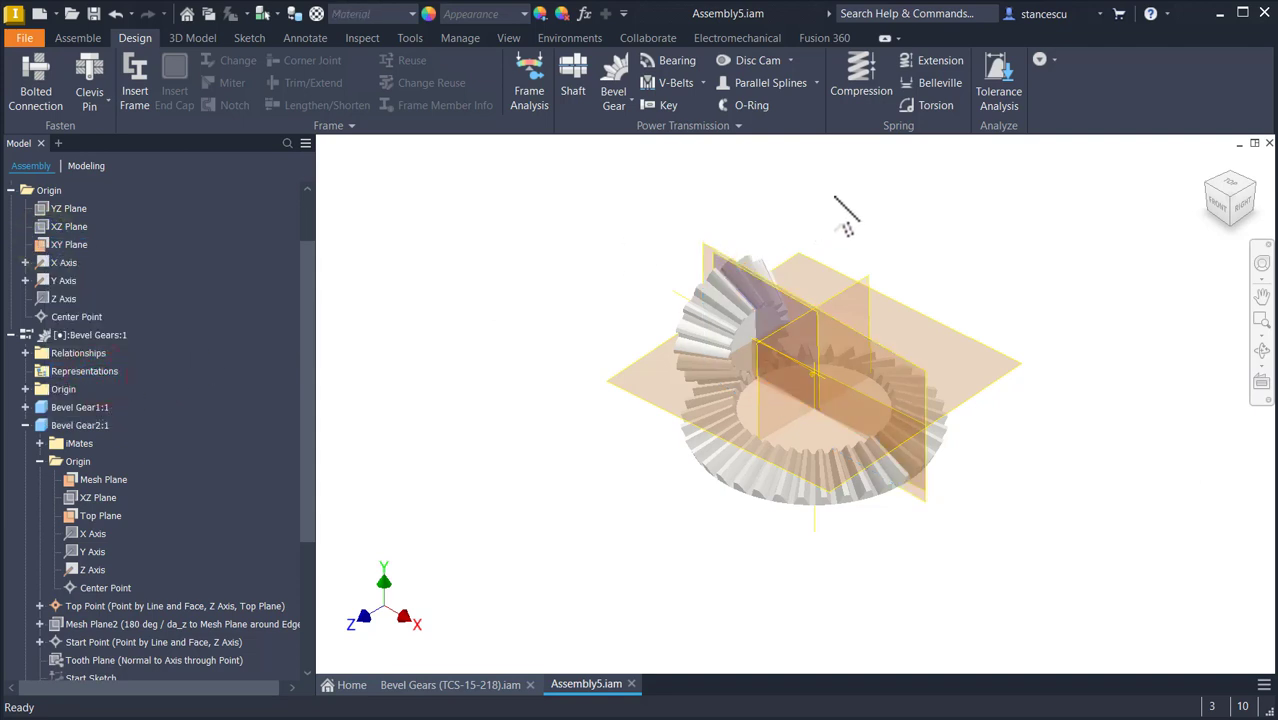
scroll(756, 240, down, 4)
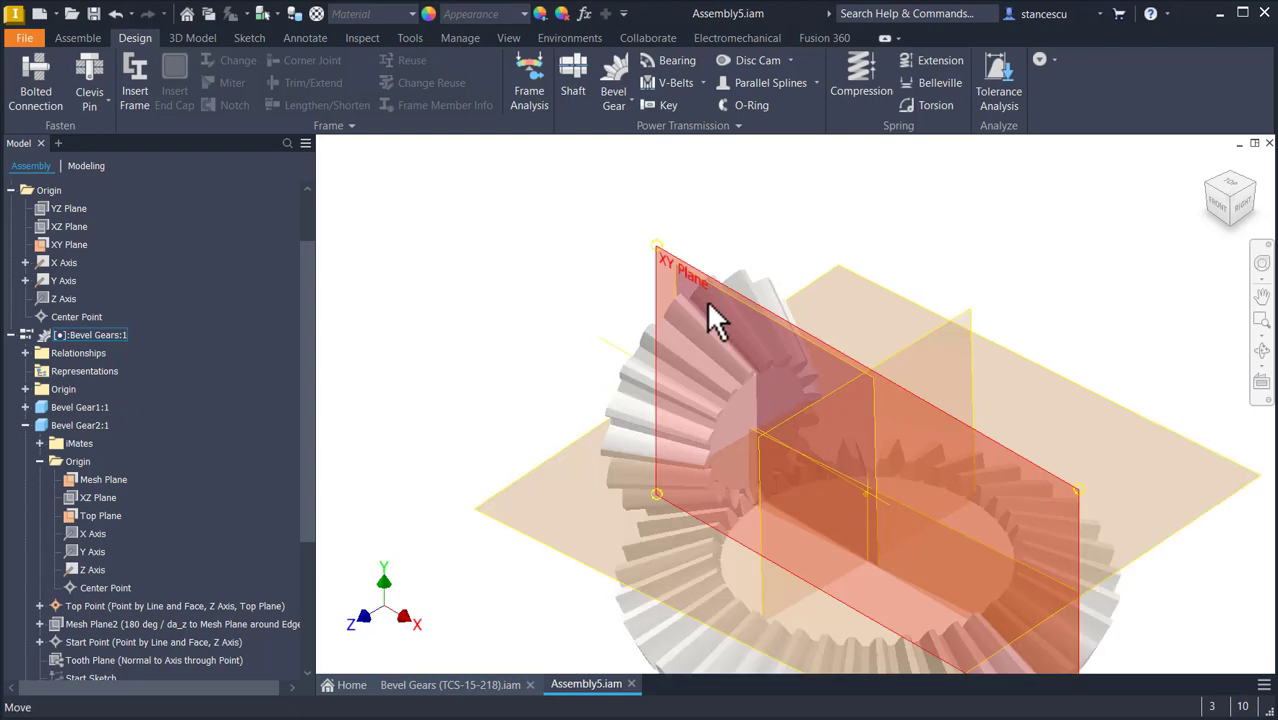
drag(685, 342, 656, 380)
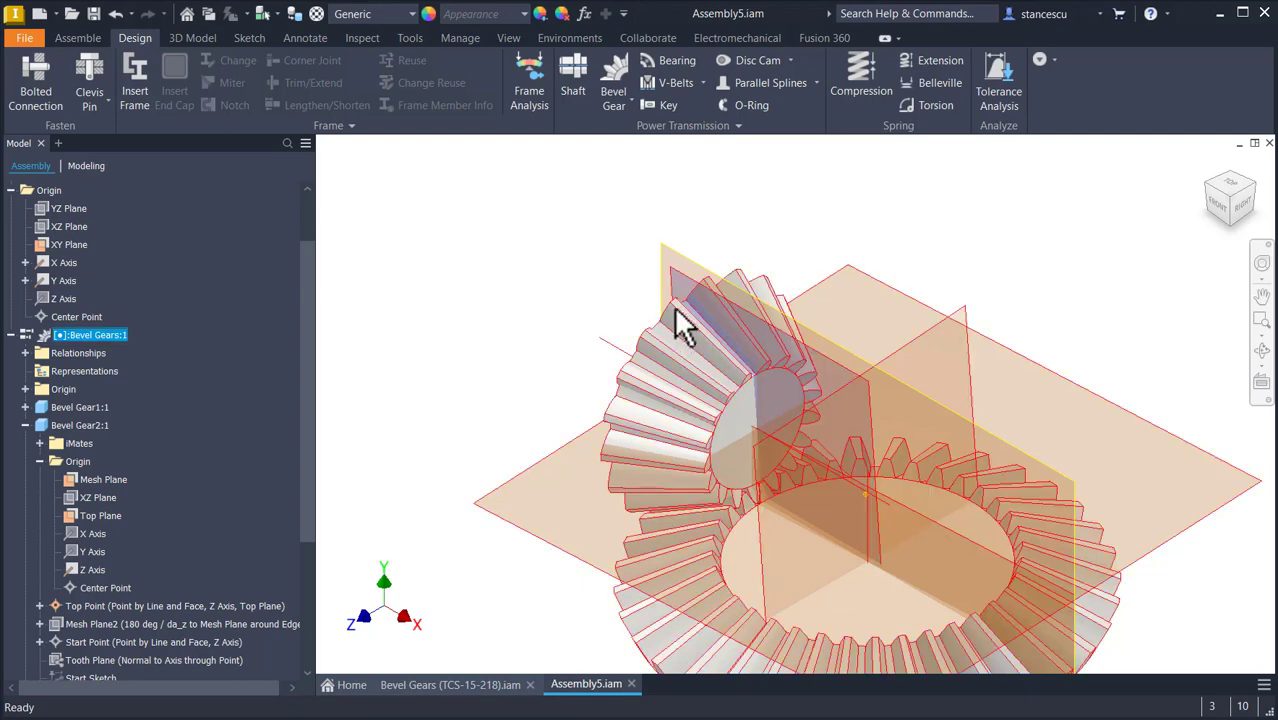
drag(683, 345, 676, 352)
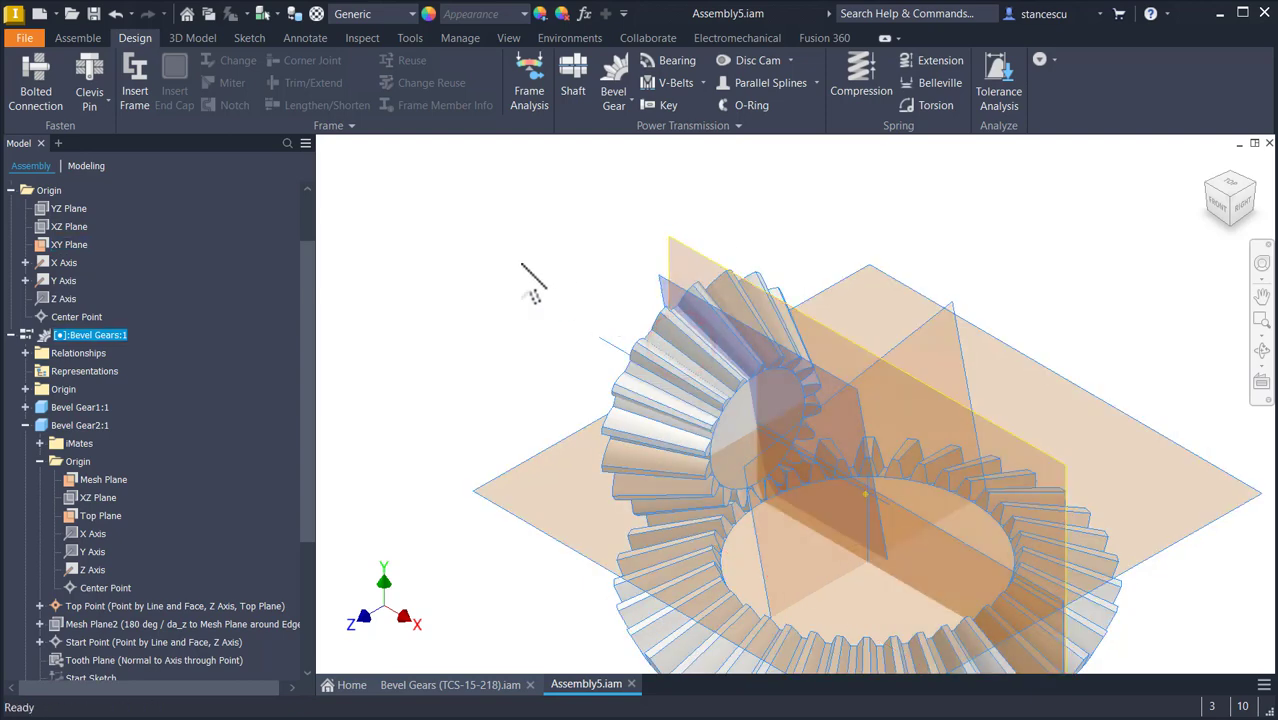
Constrain Bevel Gear2's Mesh Plane to the assembly's XY Plane with a Mate at 0 mm offset.
click(77, 40)
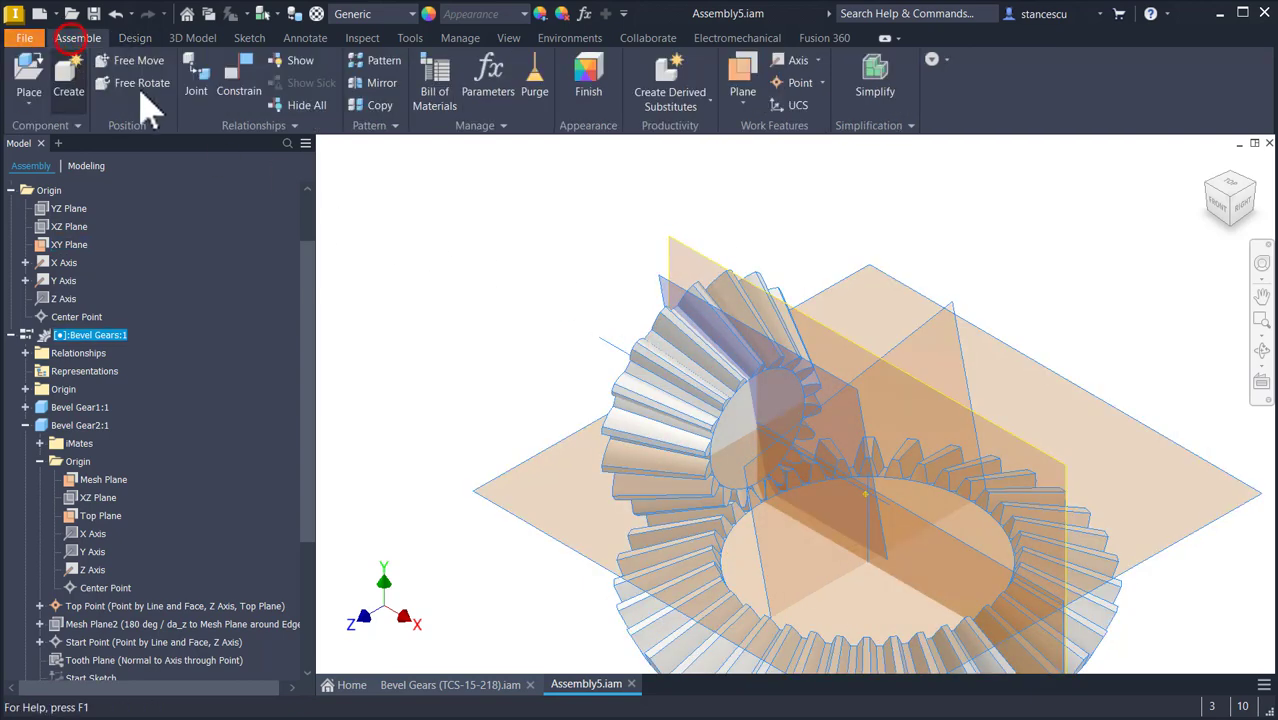
click(234, 84)
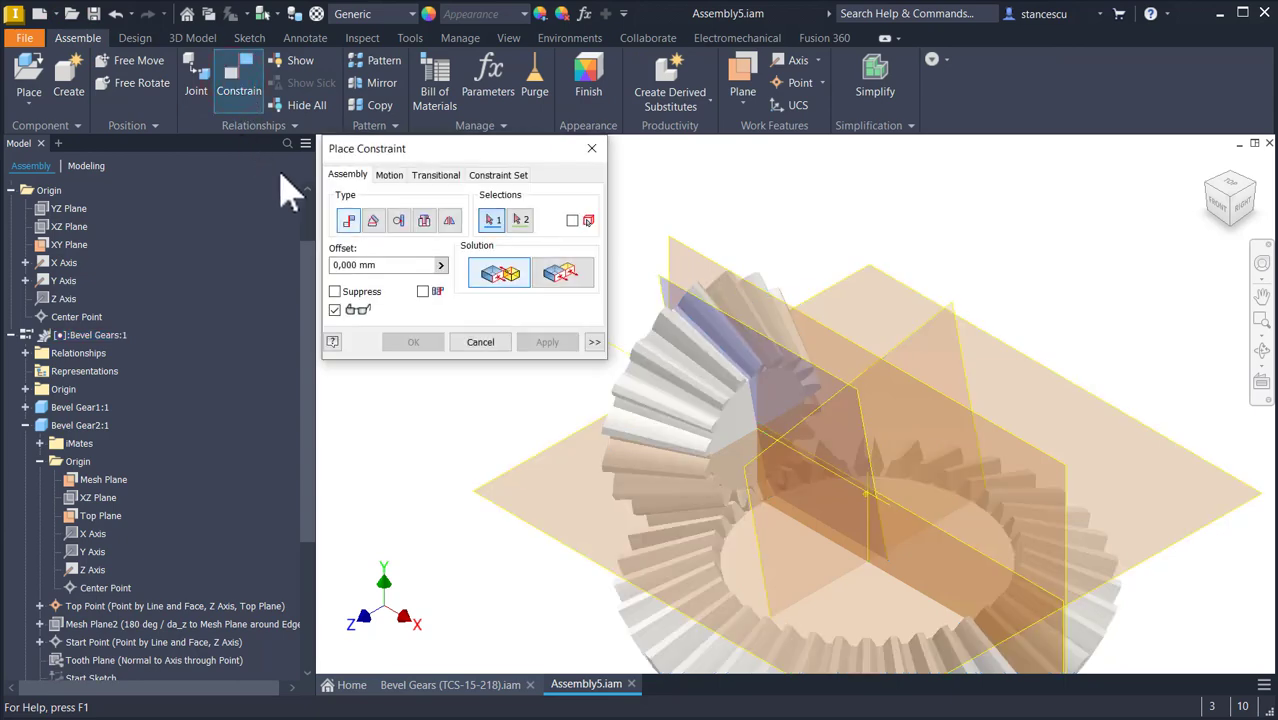
click(660, 279)
click(684, 258)
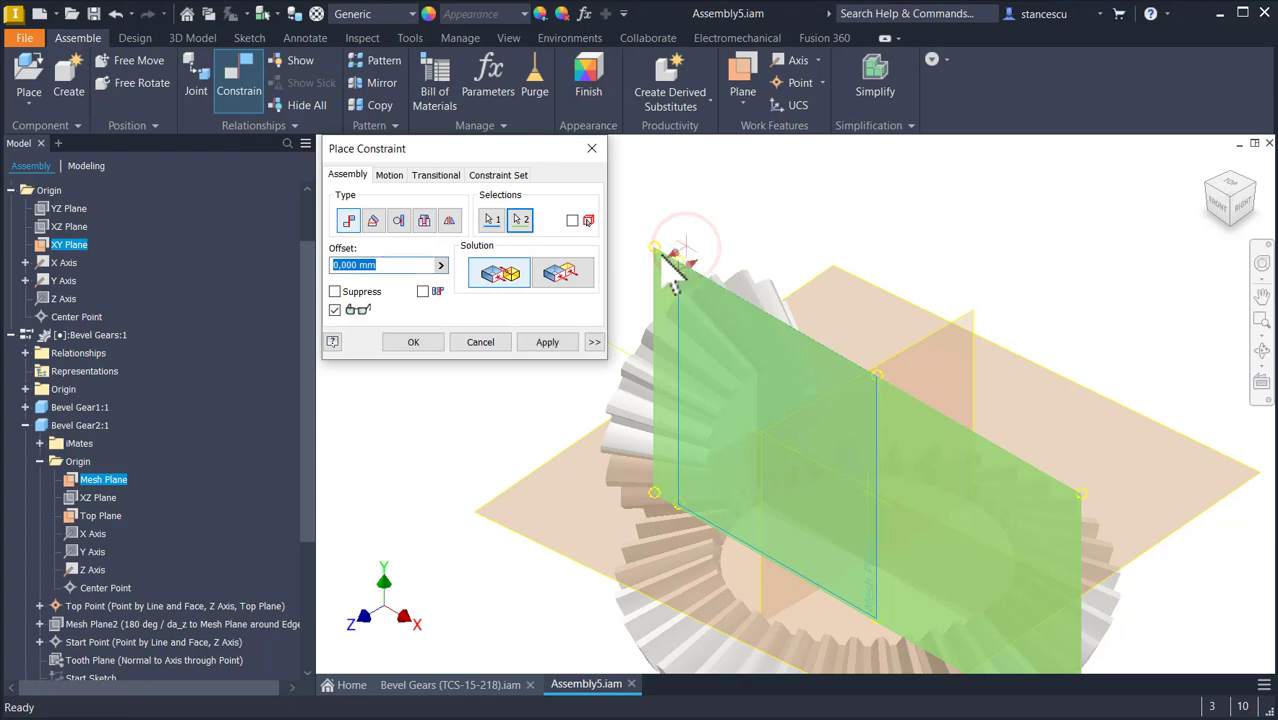
click(413, 342)
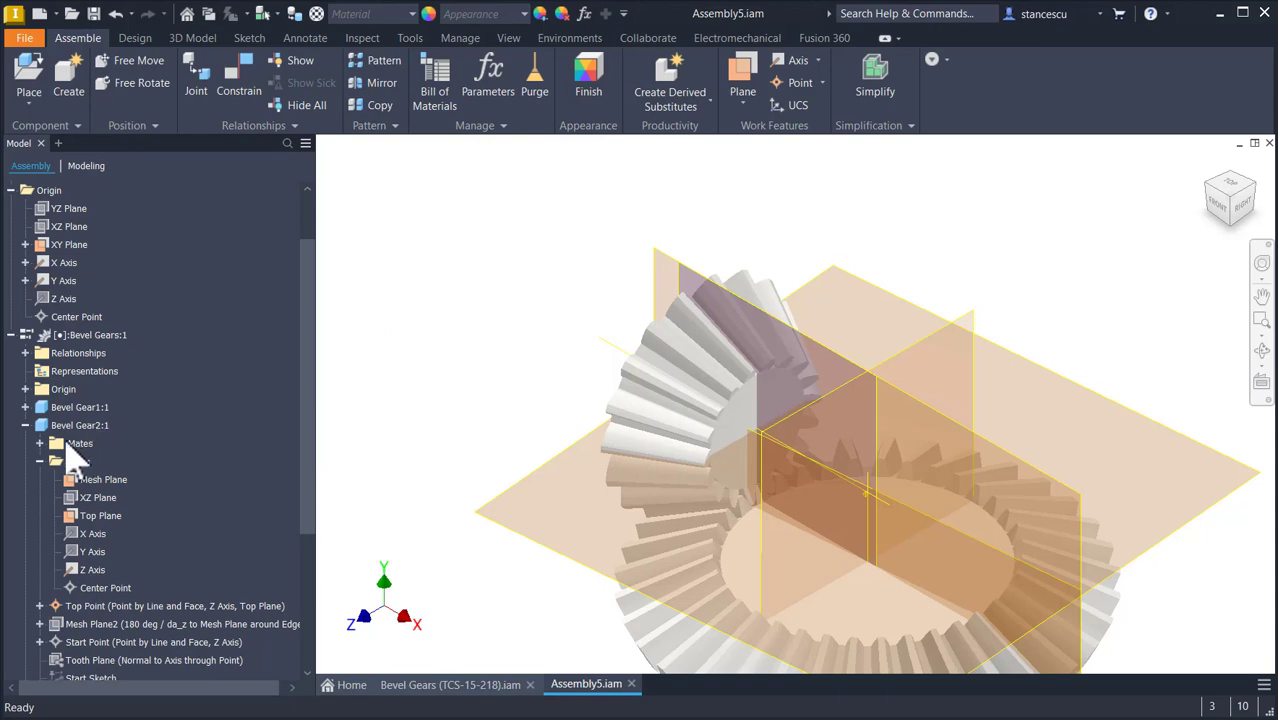
Collapse Bevel Gear2 in the model tree and turn off the visibility of the assembly's XY Plane.
click(25, 425)
key(F6)
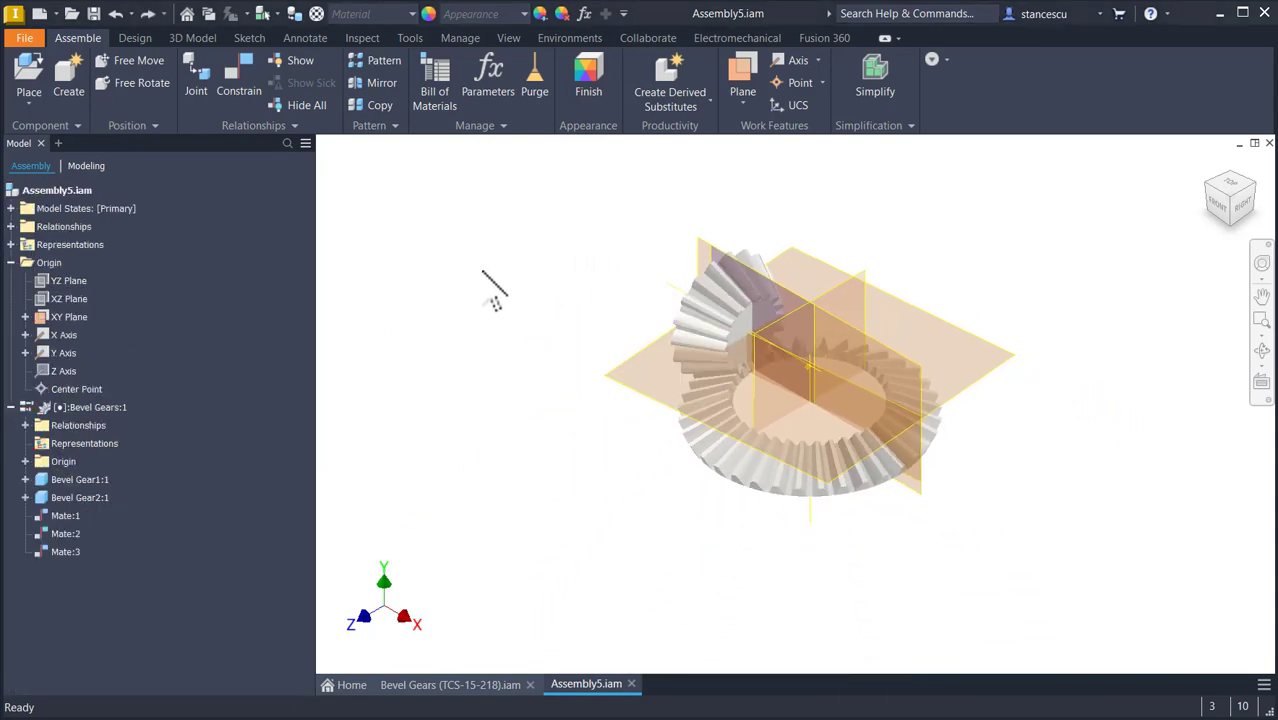
right_click(57, 340)
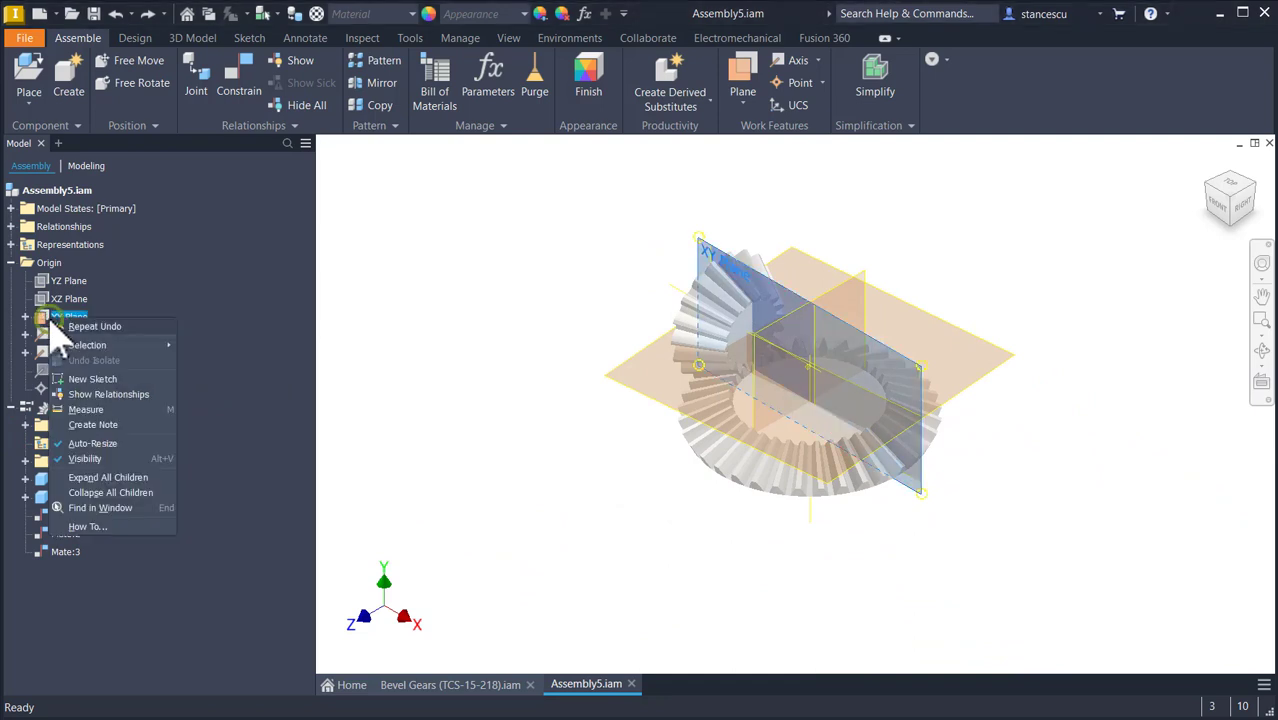
click(100, 458)
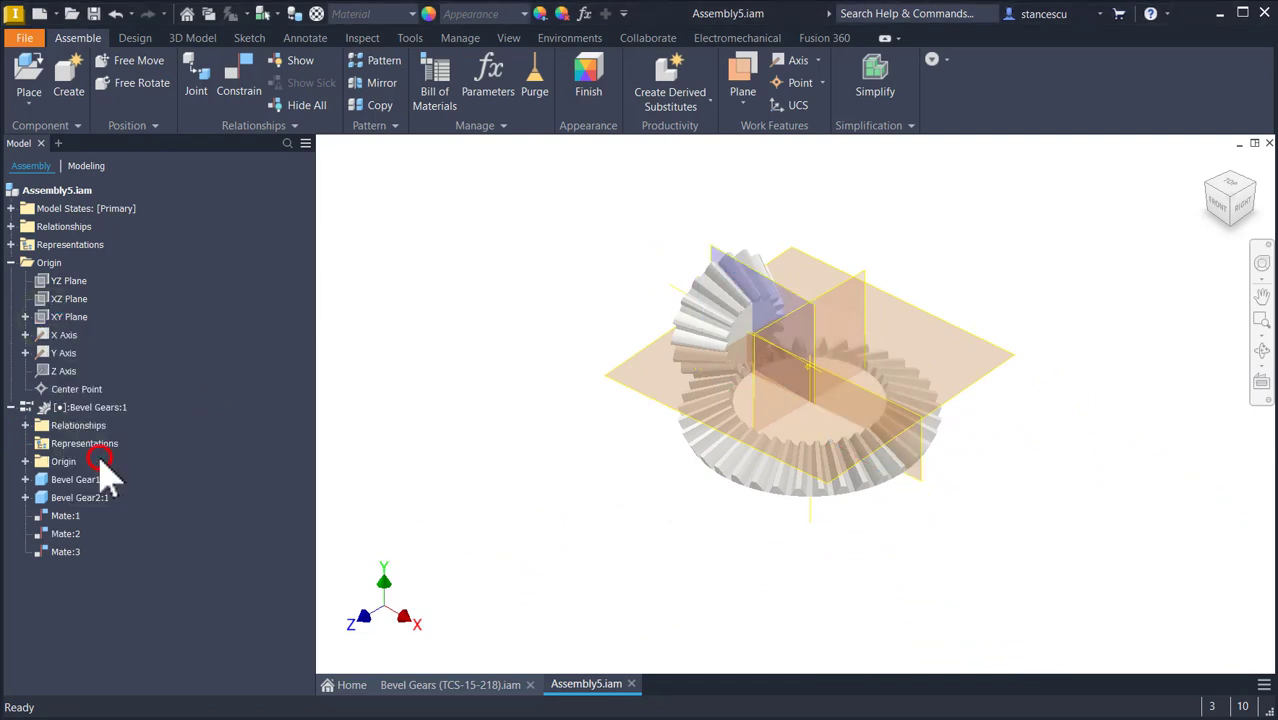
Turn off the visibility of Bevel Gear1's Mesh Plane and Top Plane and collapse the gear in the model tree.
click(25, 479)
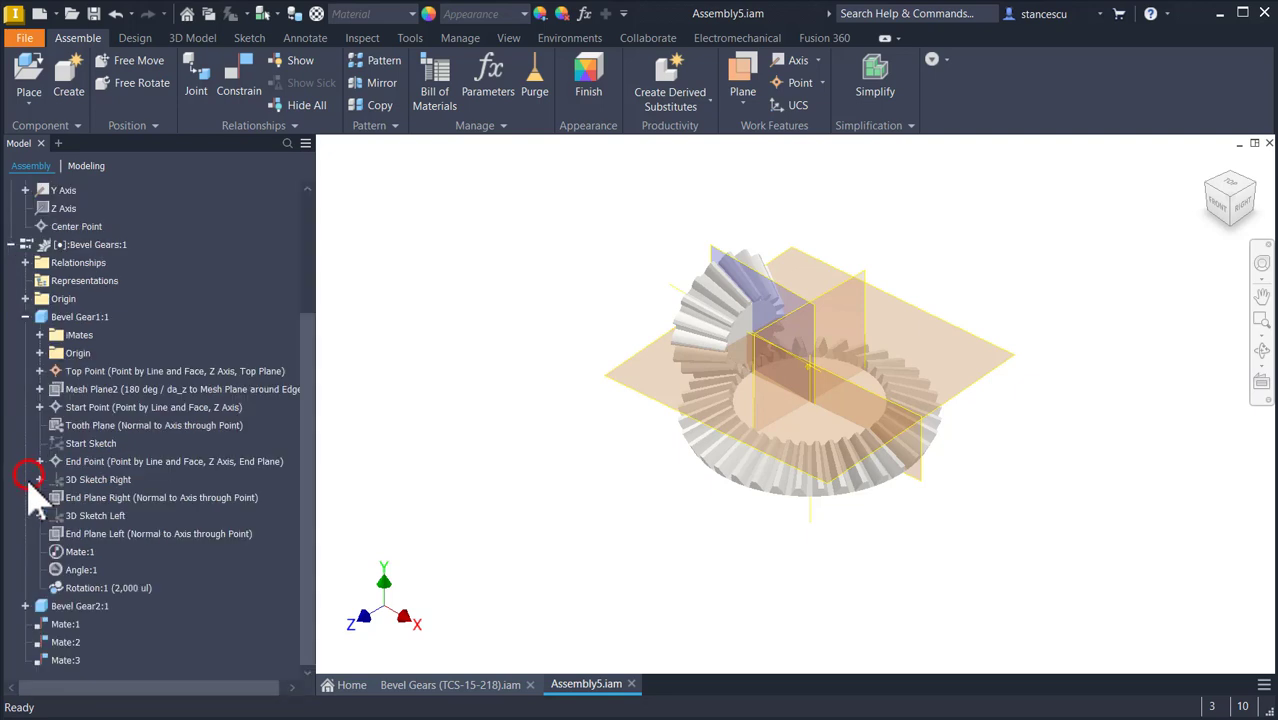
click(40, 353)
click(66, 370)
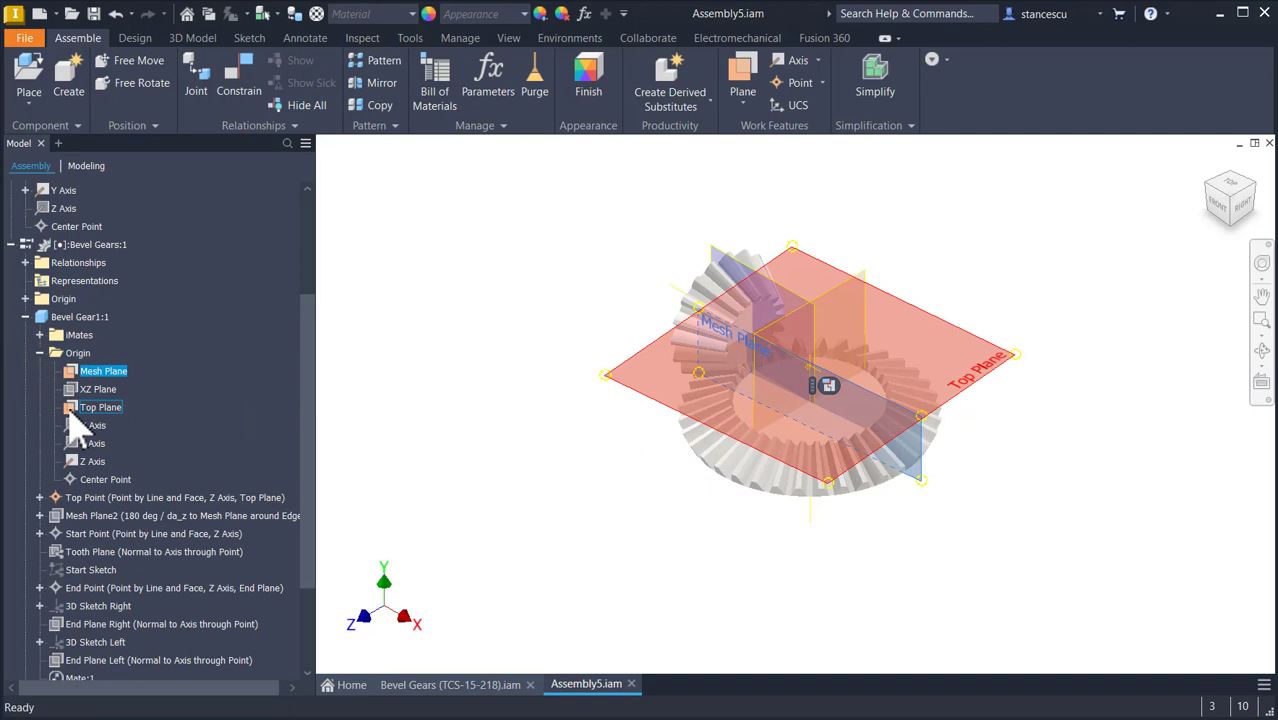
ctrl+click(72, 409)
right_click(80, 408)
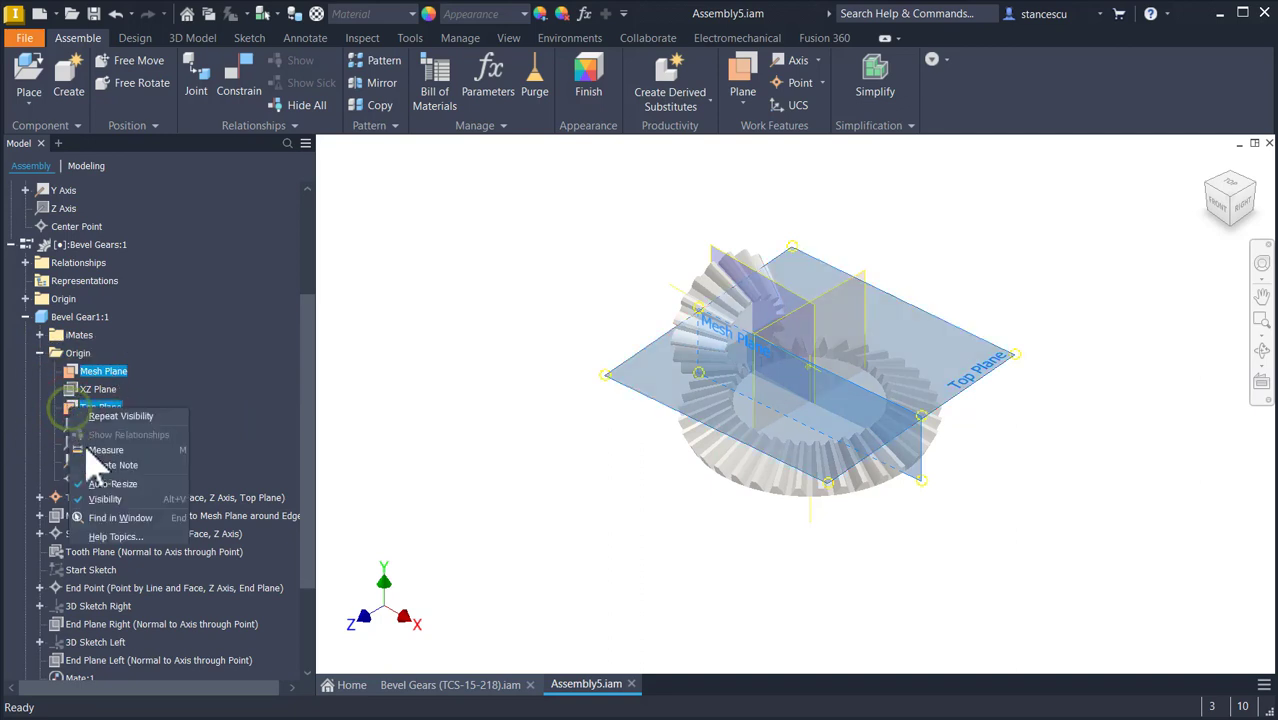
click(108, 499)
click(40, 353)
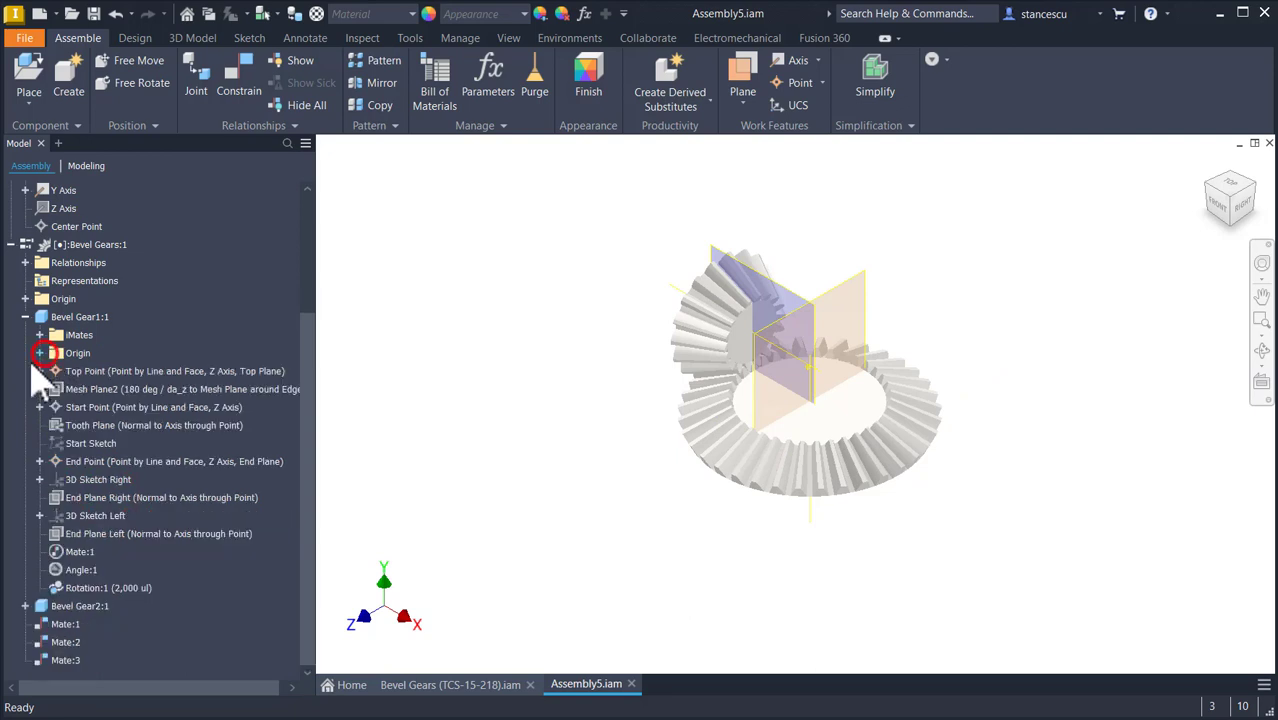
click(25, 317)
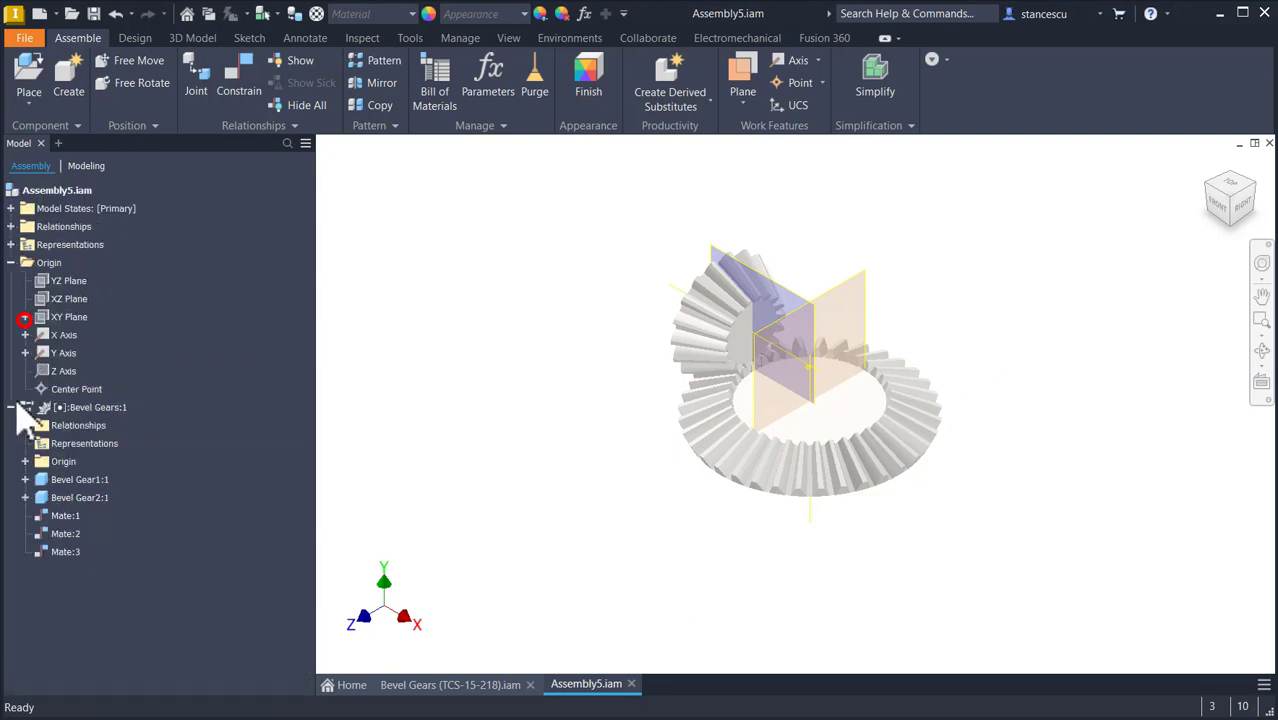
Turn off the visibility of Bevel Gear2's Mesh Plane and Top Plane and collapse the gear in the model tree.
click(25, 497)
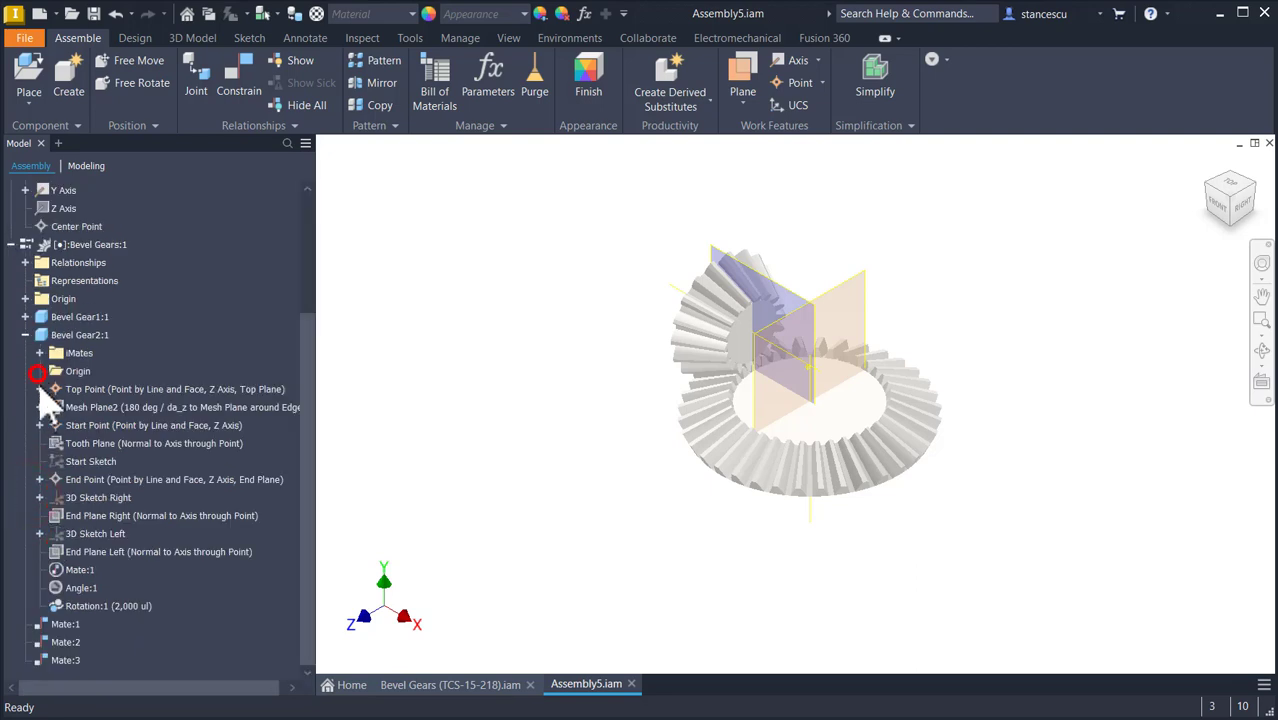
click(37, 371)
click(88, 389)
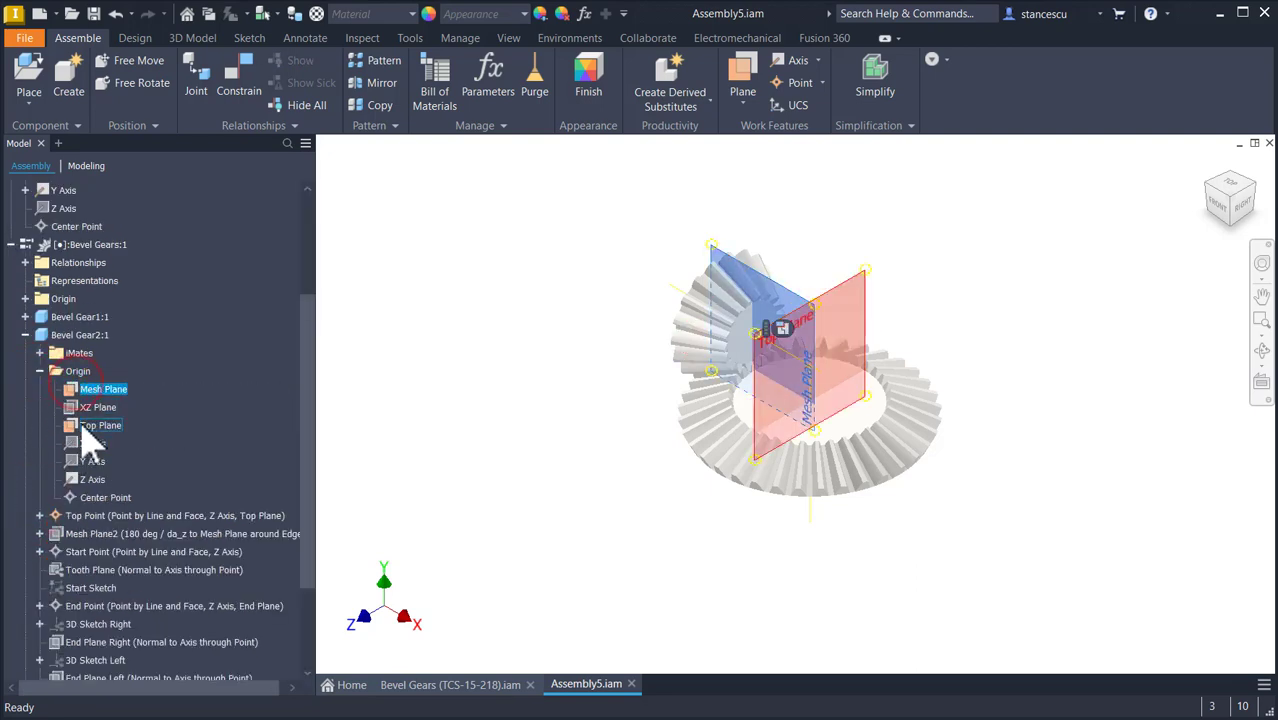
ctrl+click(80, 427)
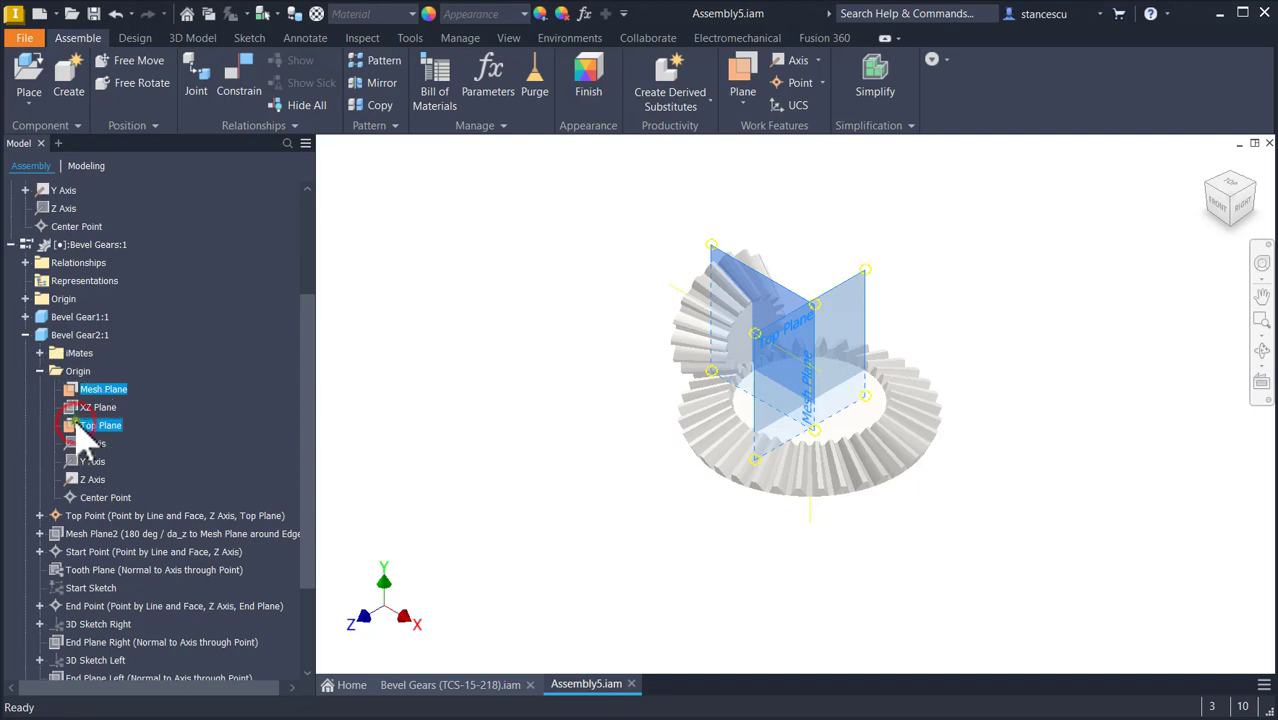
right_click(84, 426)
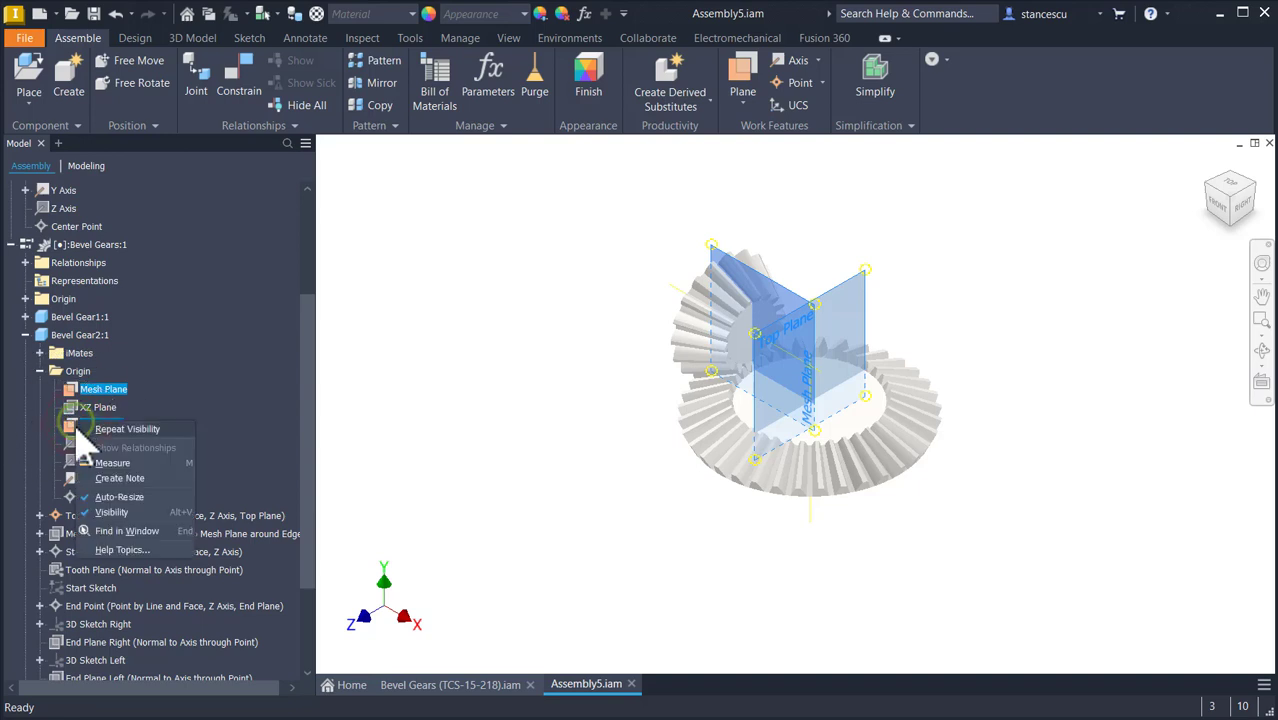
click(122, 510)
click(39, 371)
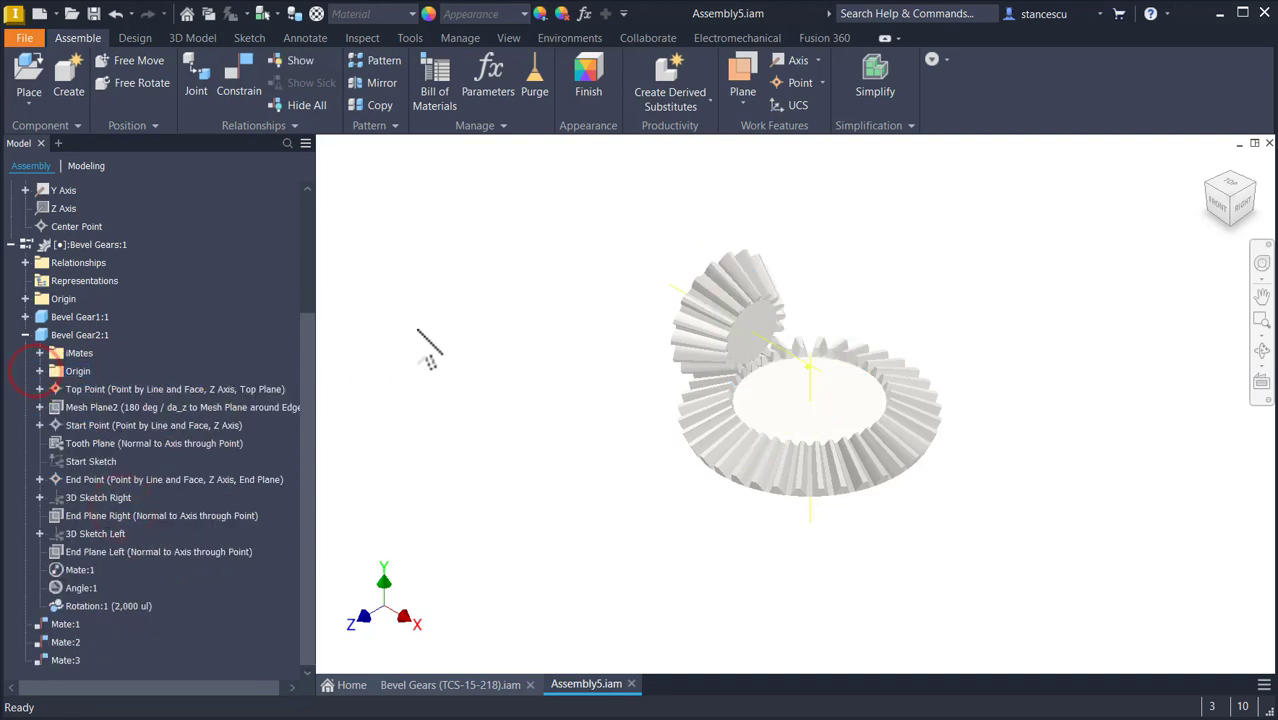
scroll(85, 285, up, 3)
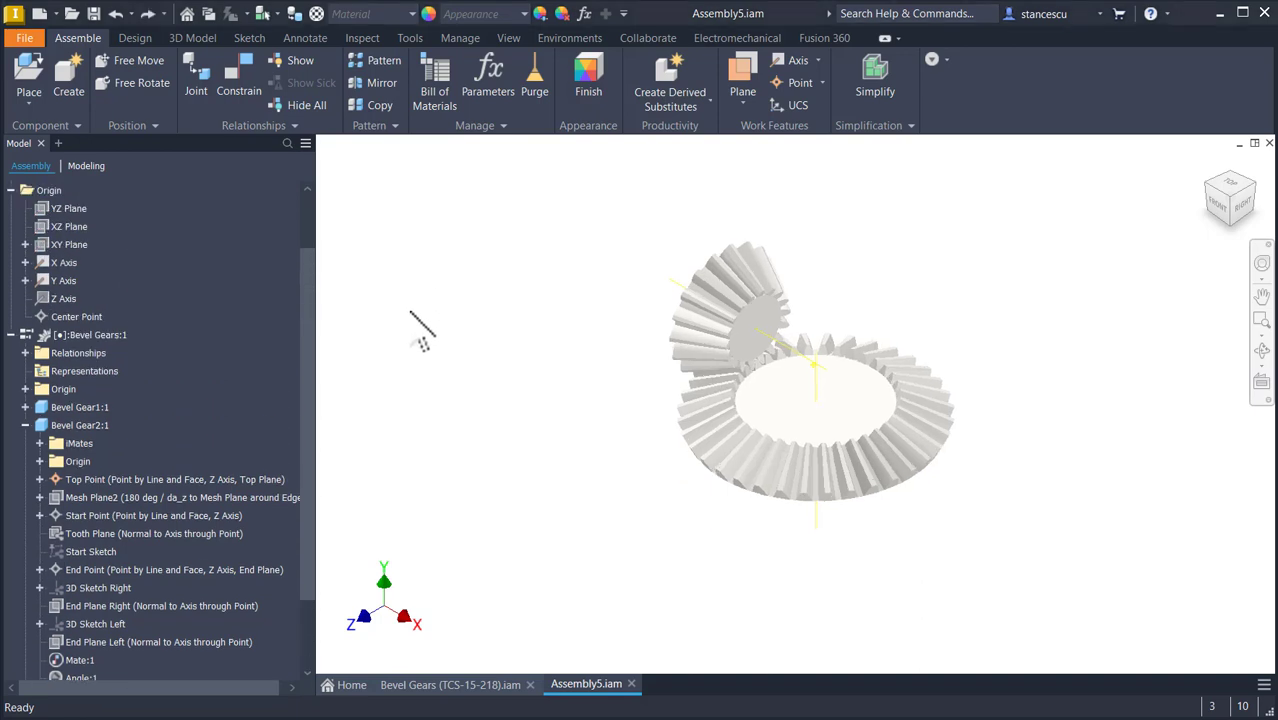
click(25, 425)
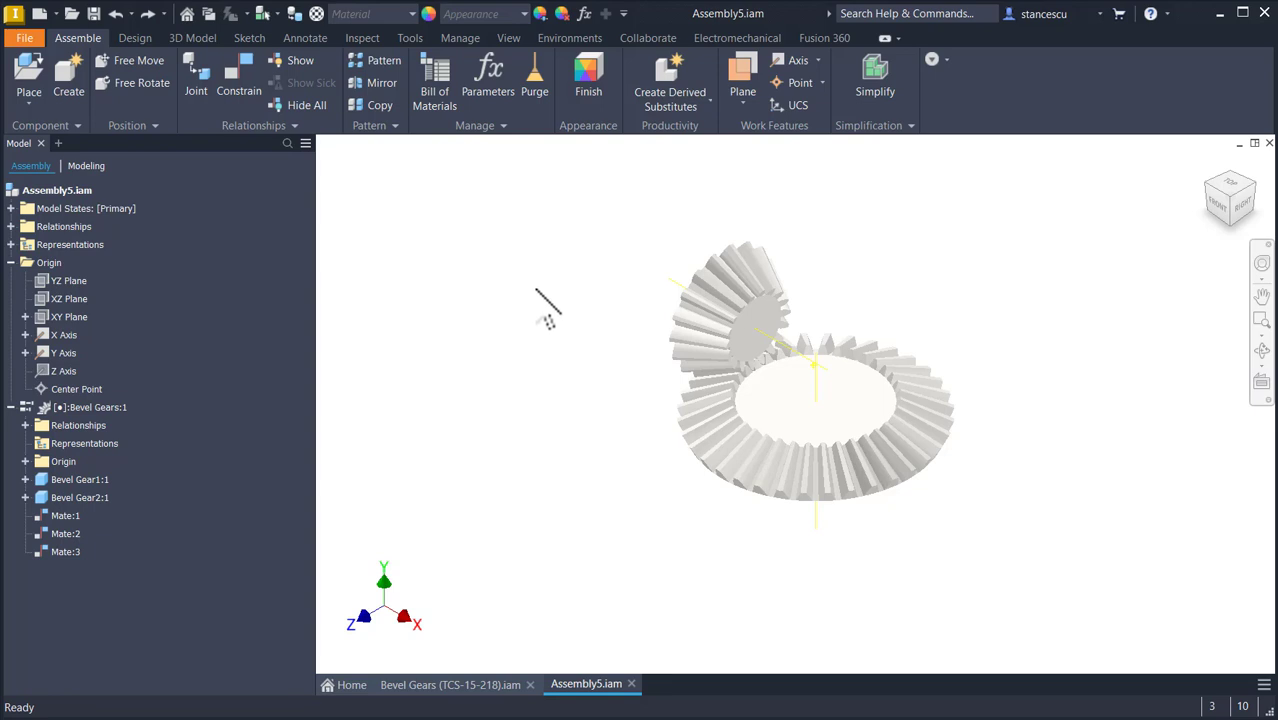
Edit the pinion, Bevel Gear2, in place, set its material to Steel, Carbon, and return to the Bevel Gears subassembly.
double_click(708, 290)
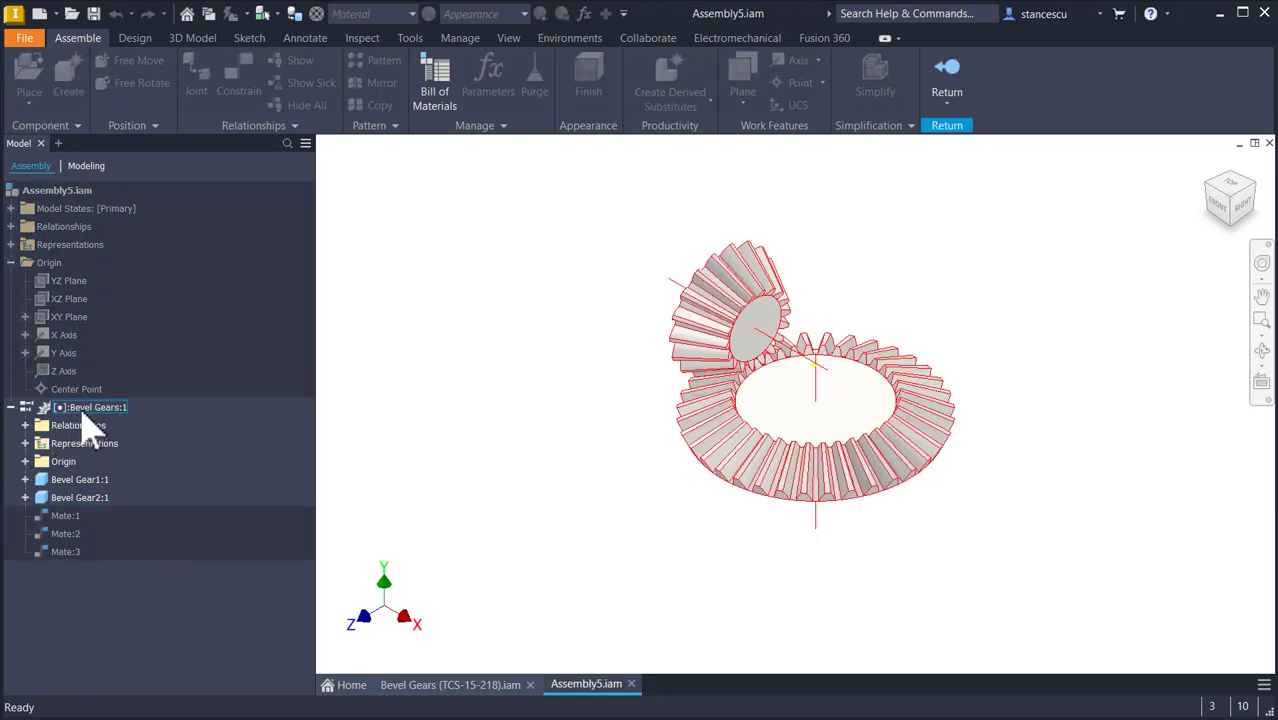
double_click(718, 294)
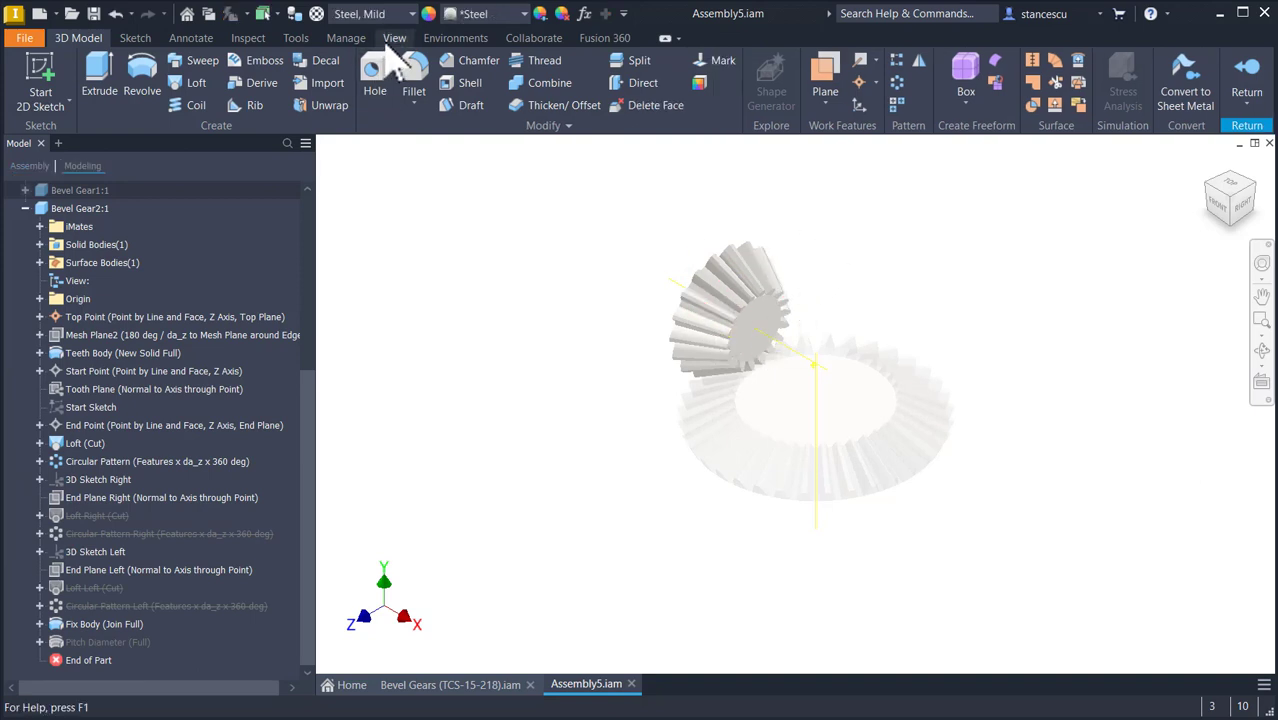
click(385, 14)
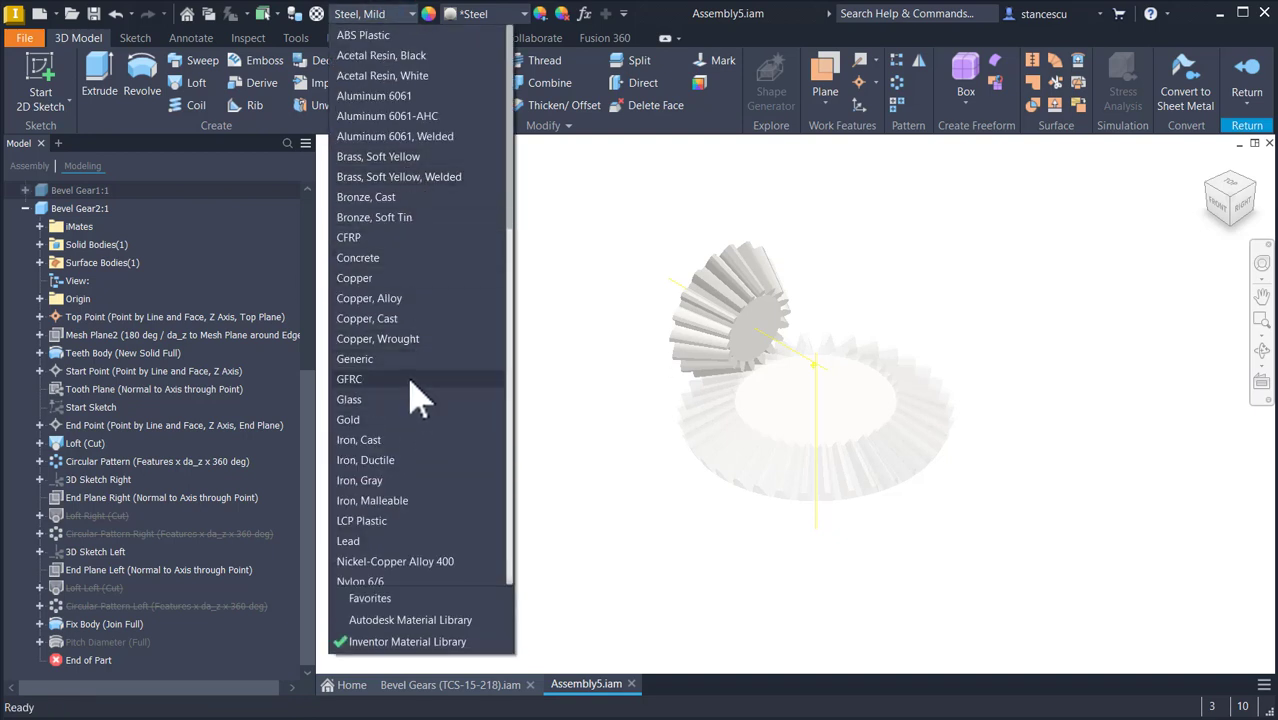
scroll(418, 397, down, 10)
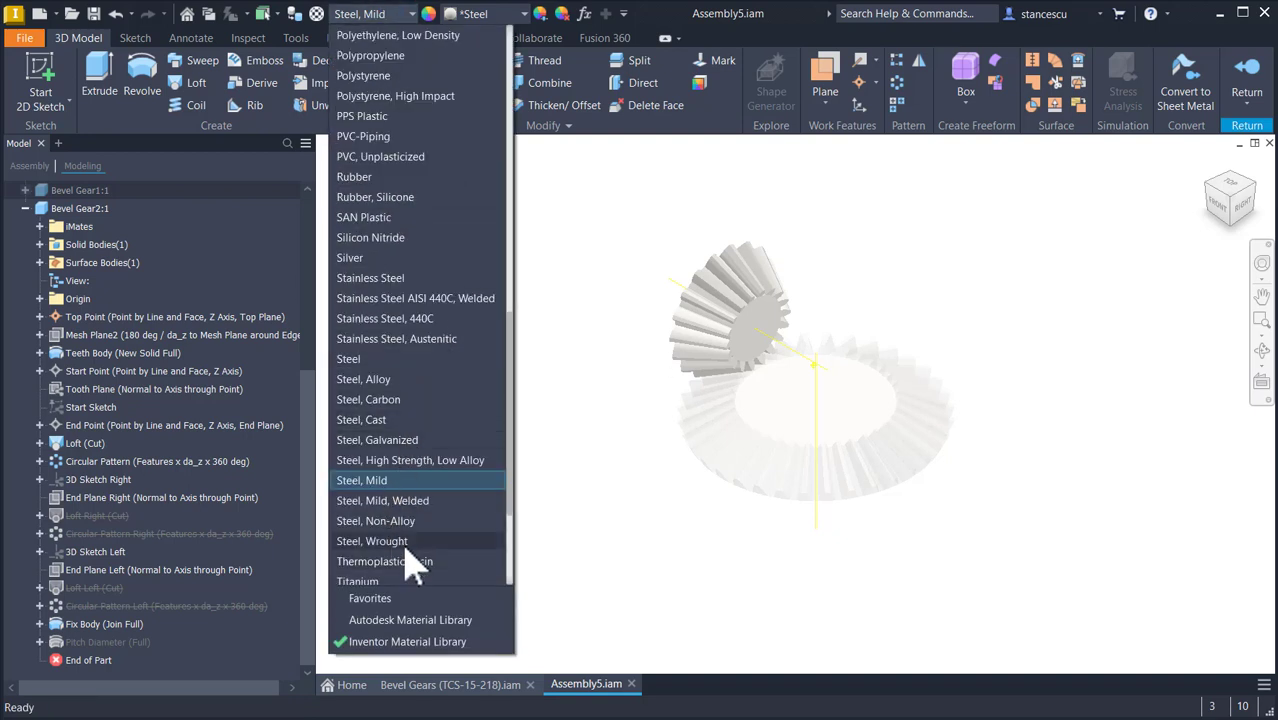
click(385, 400)
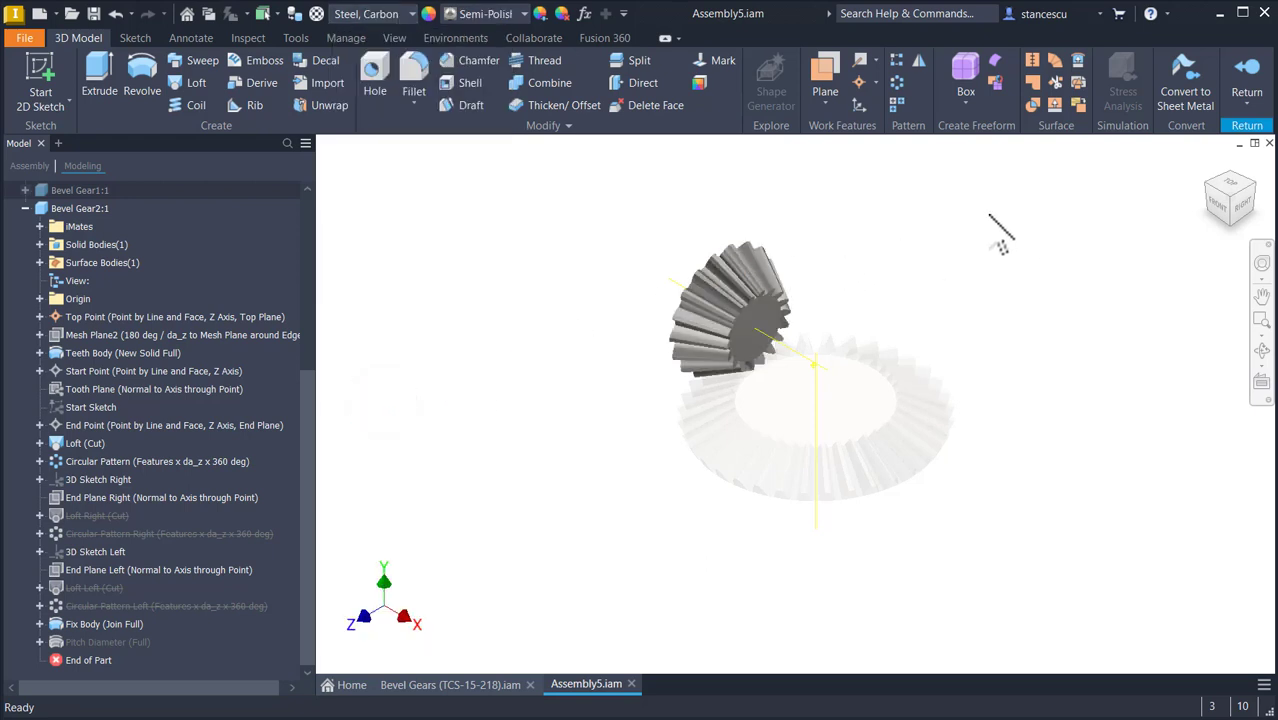
click(1244, 80)
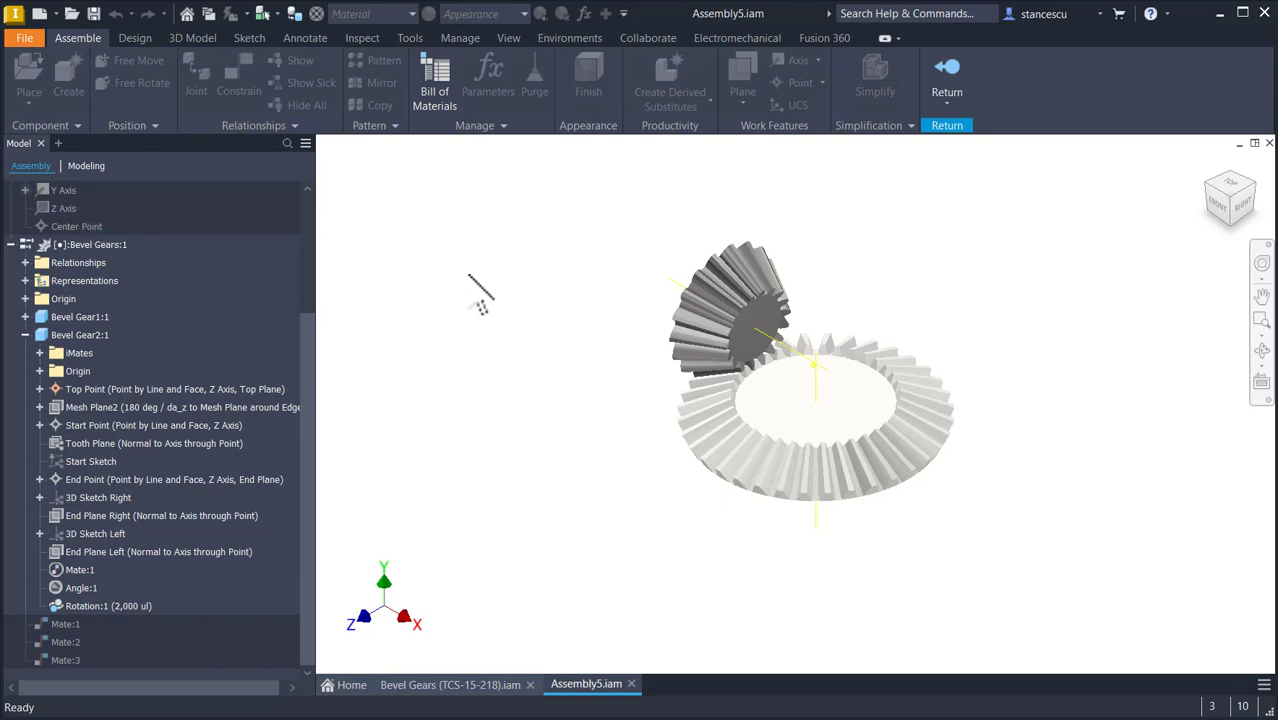
Edit the crown, Bevel Gear1, in place, set its material to Steel, Carbon, and return to the top-level assembly.
double_click(702, 422)
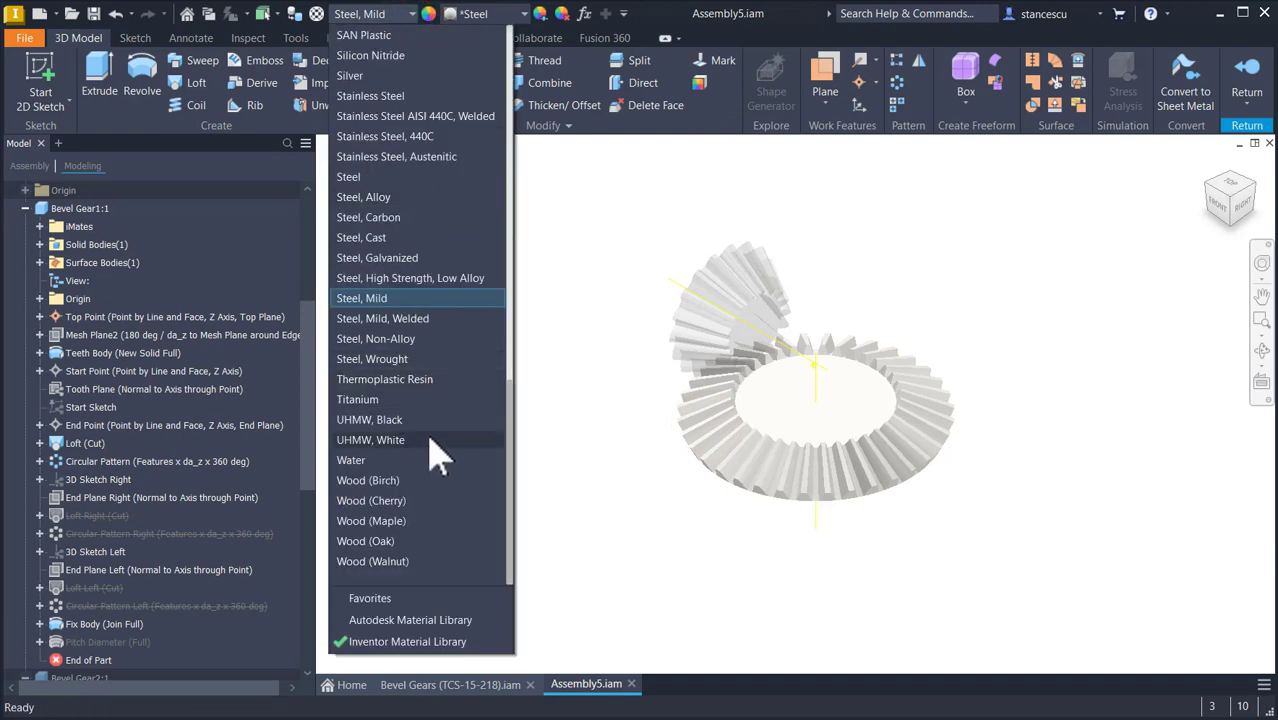
click(390, 217)
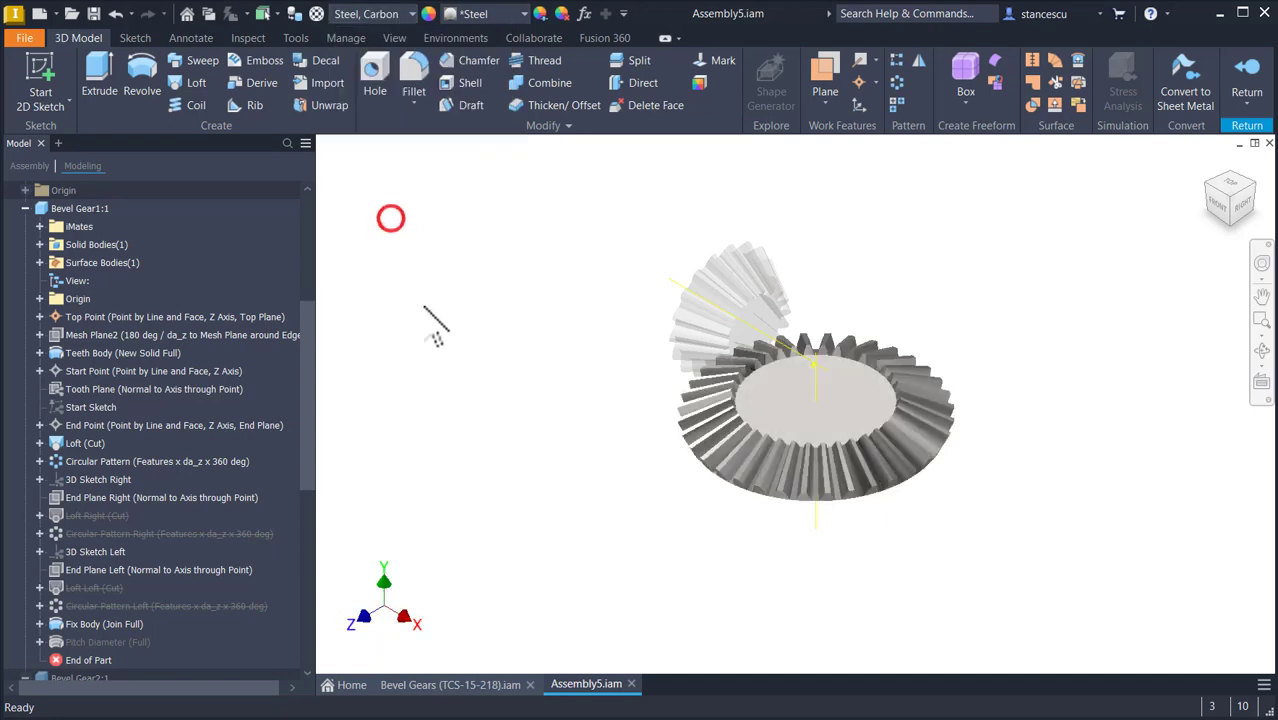
click(1250, 72)
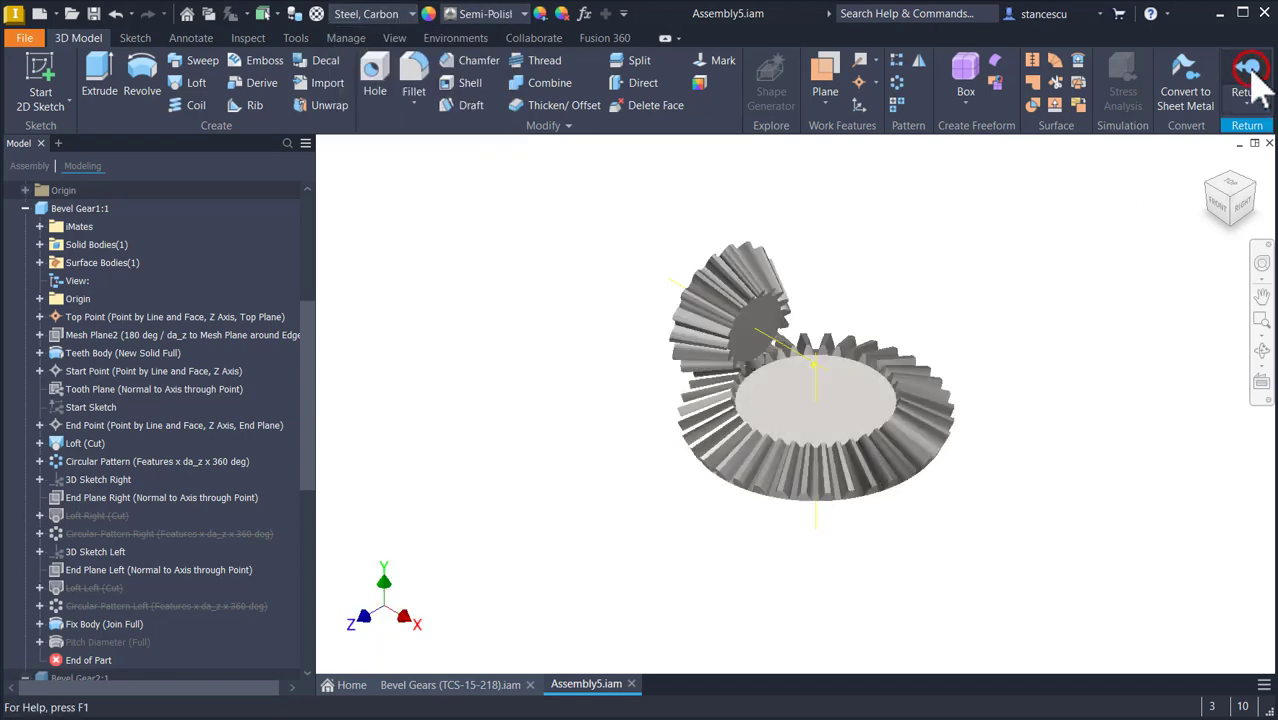
click(944, 72)
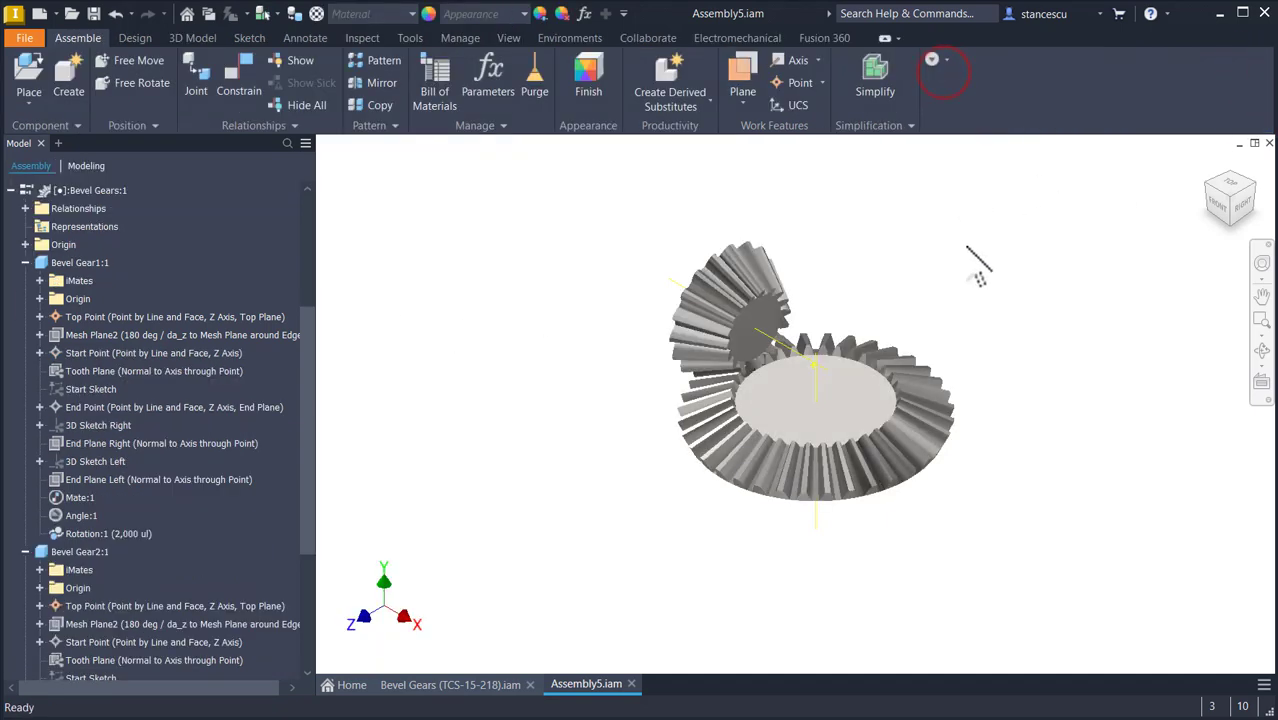
Collapse both gears and the assembly's Origin folder in the model tree and consult the reference drawing of the gear pair.
click(25, 262)
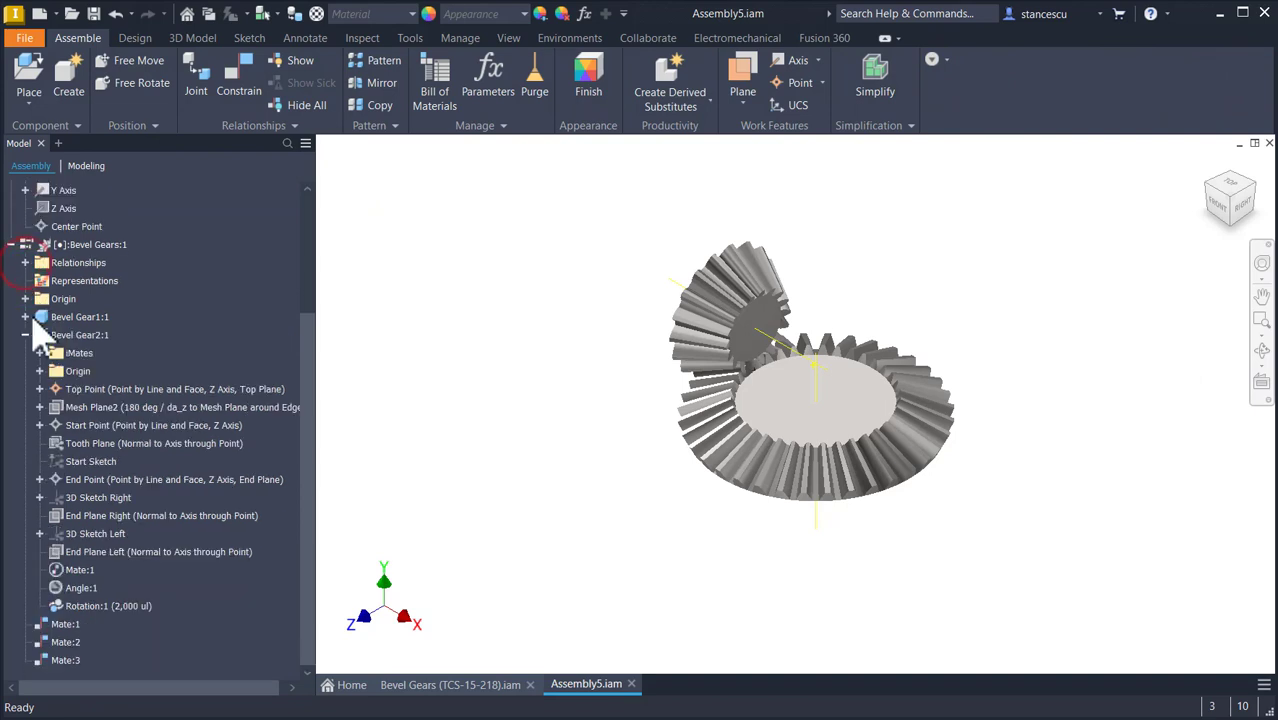
click(25, 334)
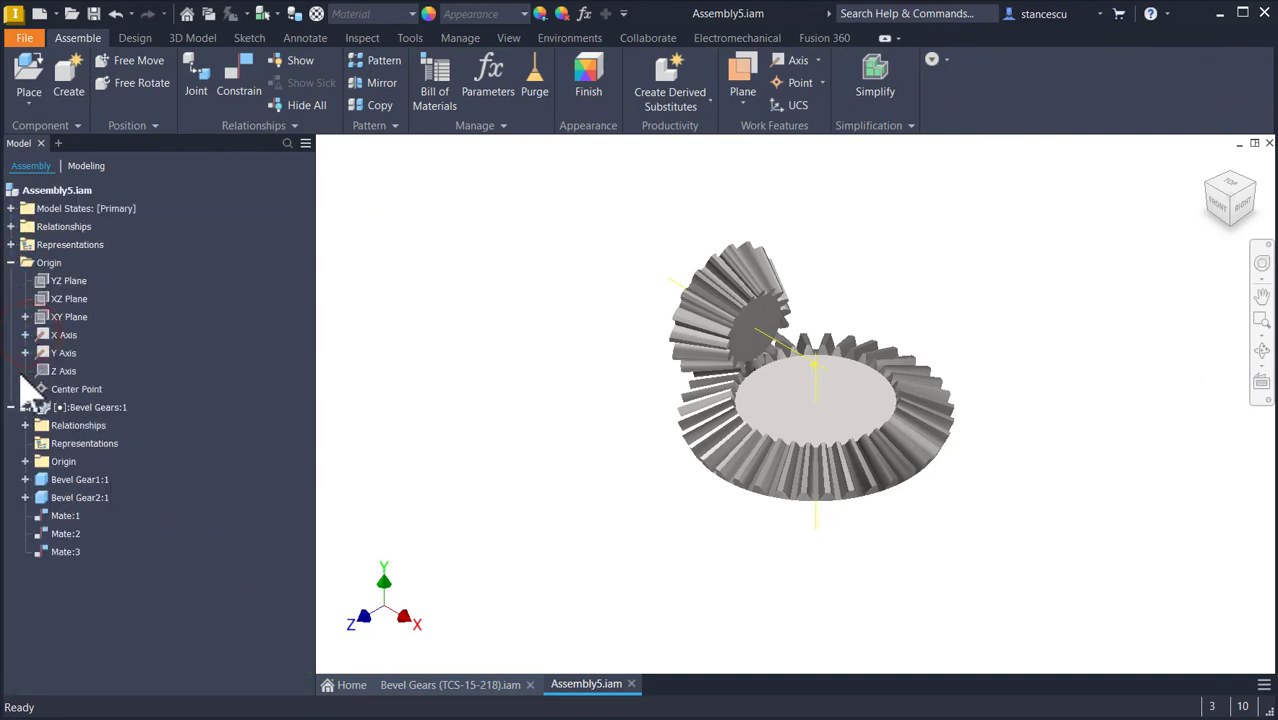
click(11, 263)
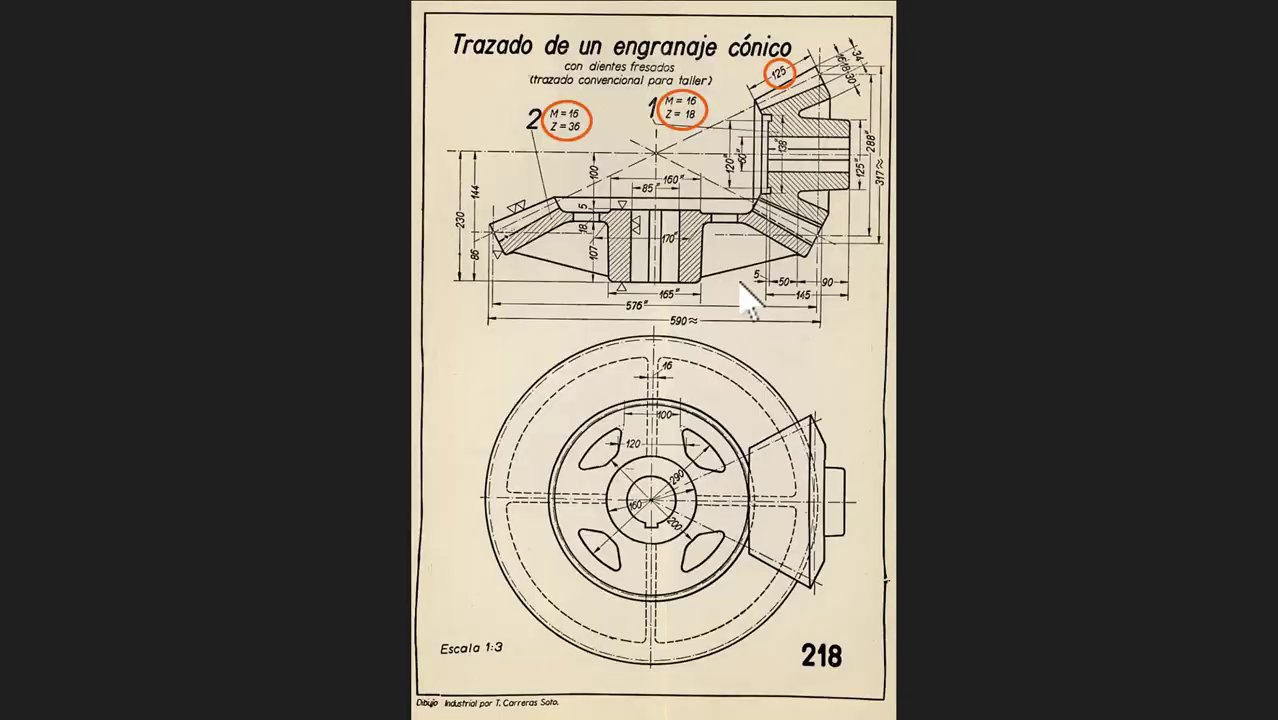
scroll(820, 128, up, 3)
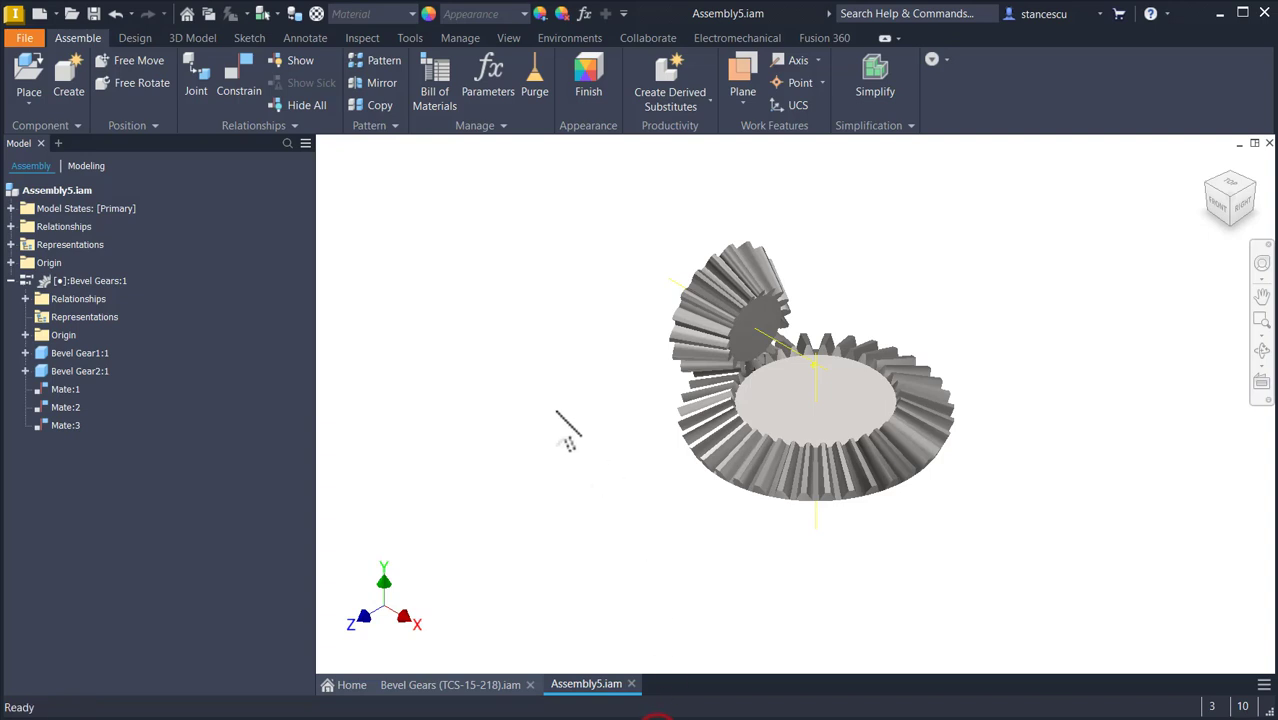
Open Bevel Gear1 for editing in place and start a 2D sketch on its Mesh Plane.
double_click(42, 352)
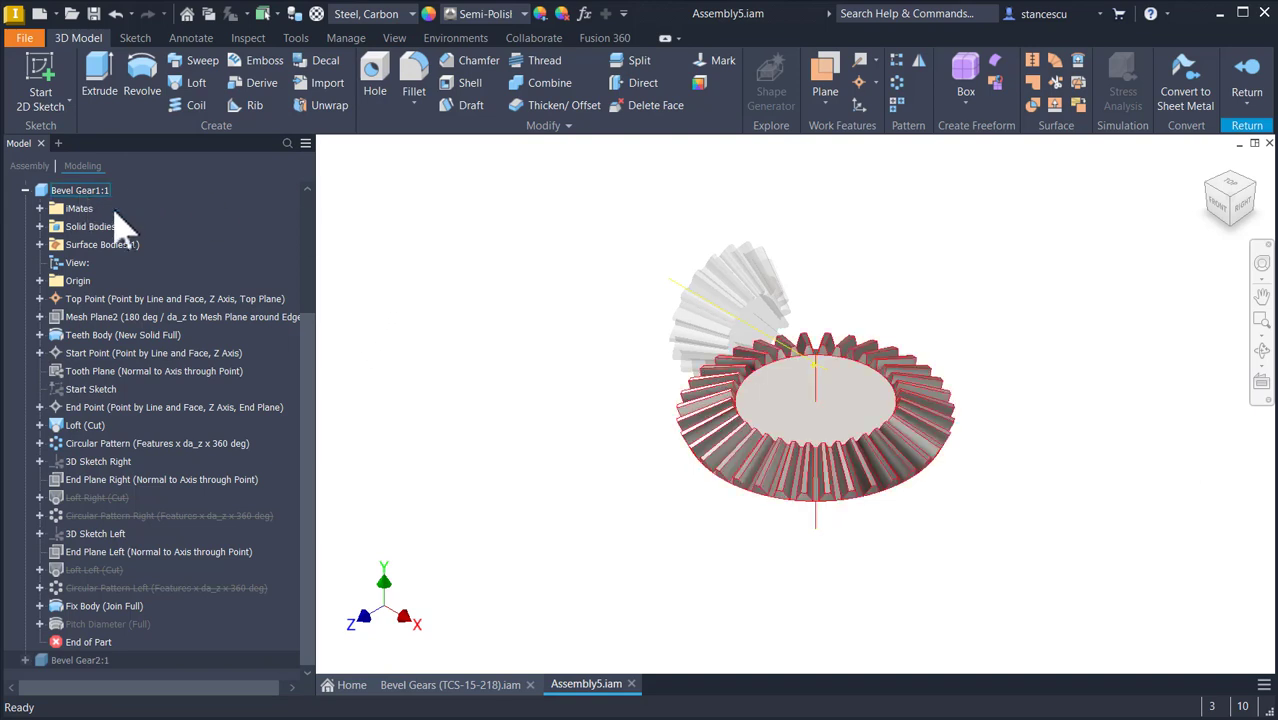
scroll(172, 243, up, 3)
scroll(178, 245, up, 1)
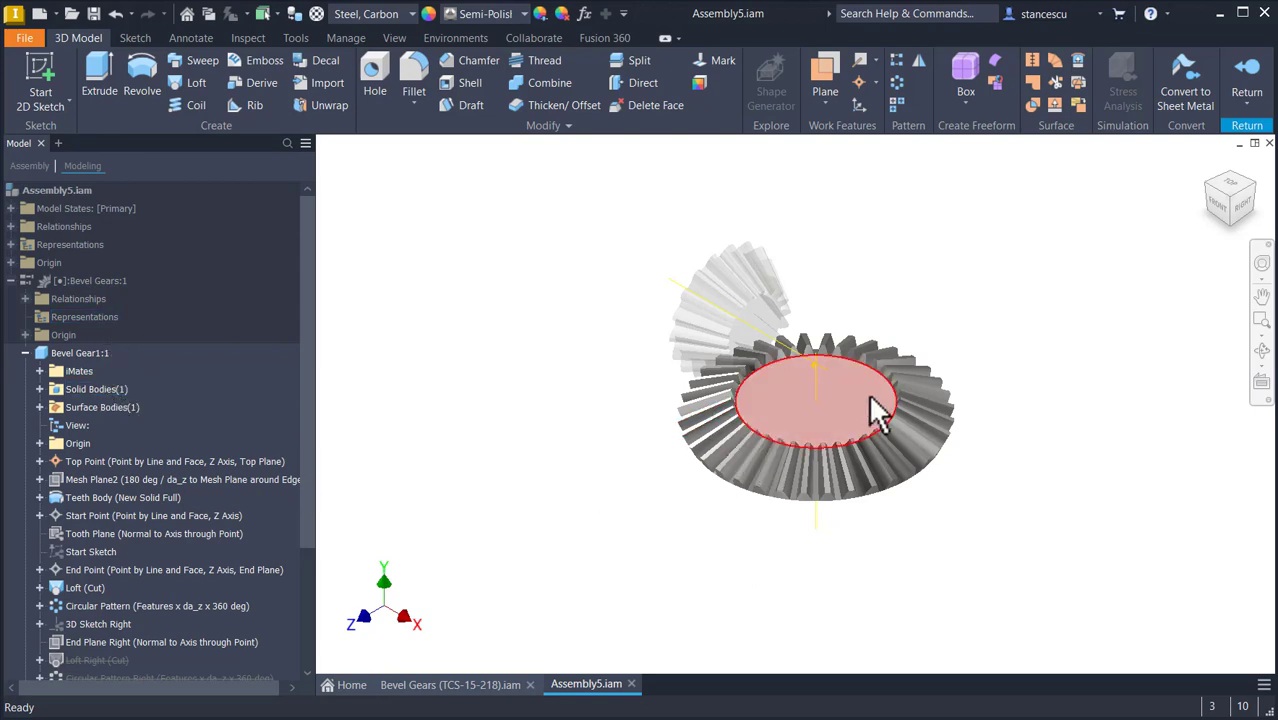
click(40, 443)
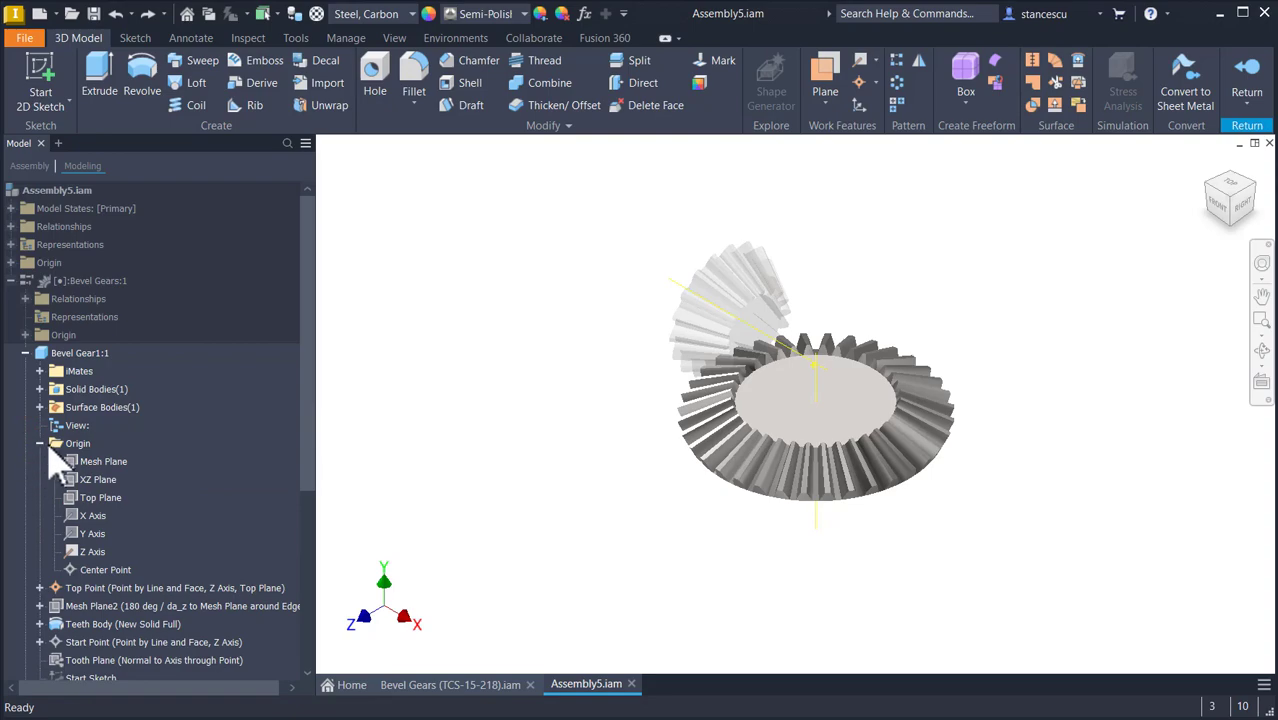
click(72, 462)
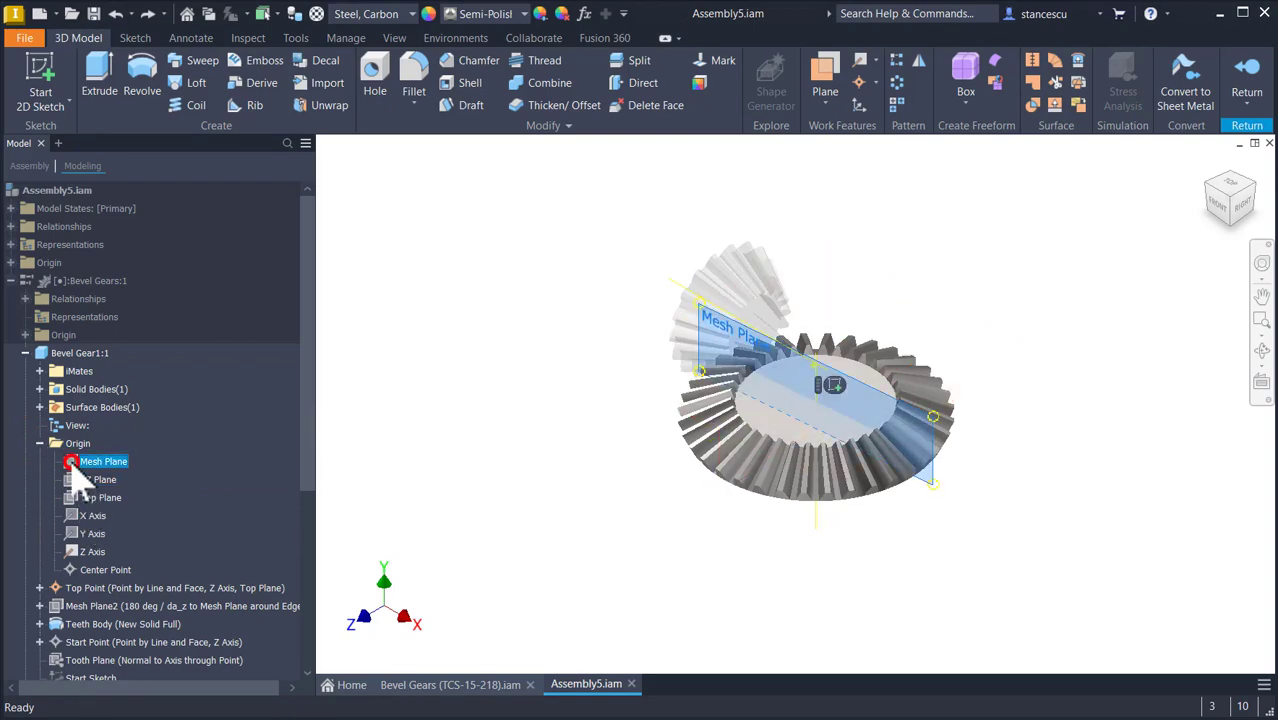
click(833, 386)
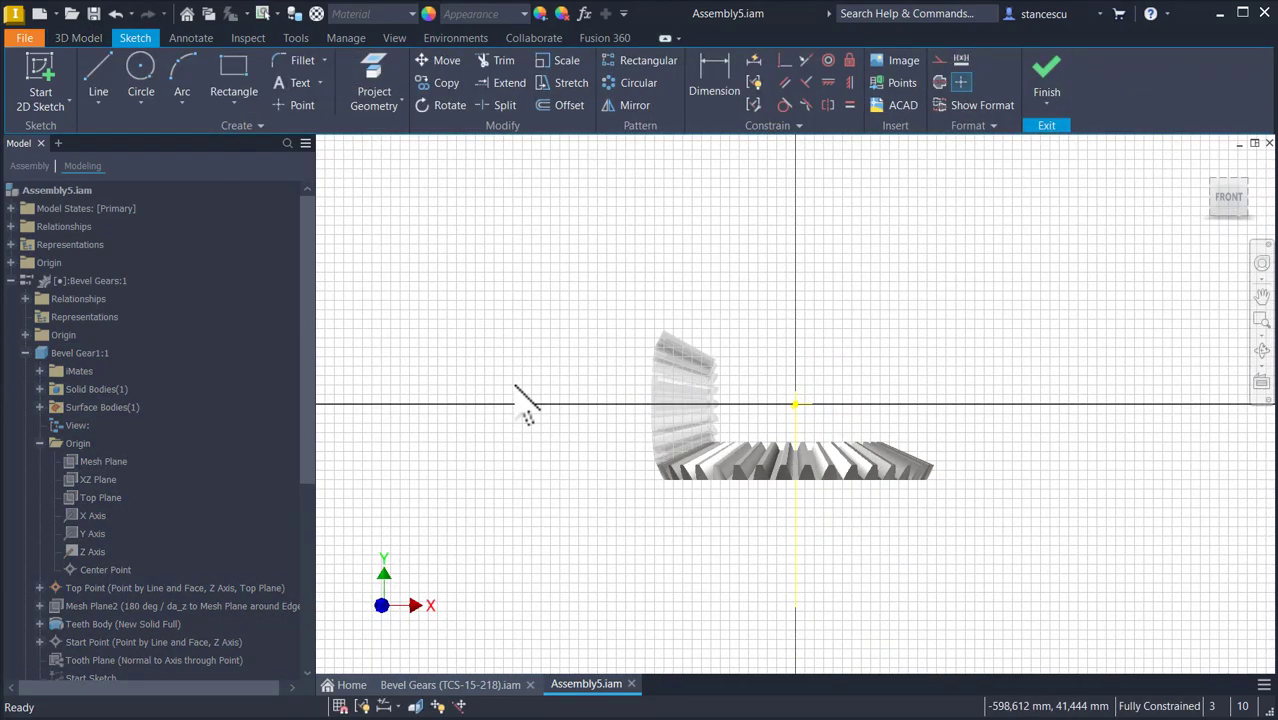
Project the crown gear's upper and lower circular faces into the Mesh Plane sketch.
key(Num_Lock)
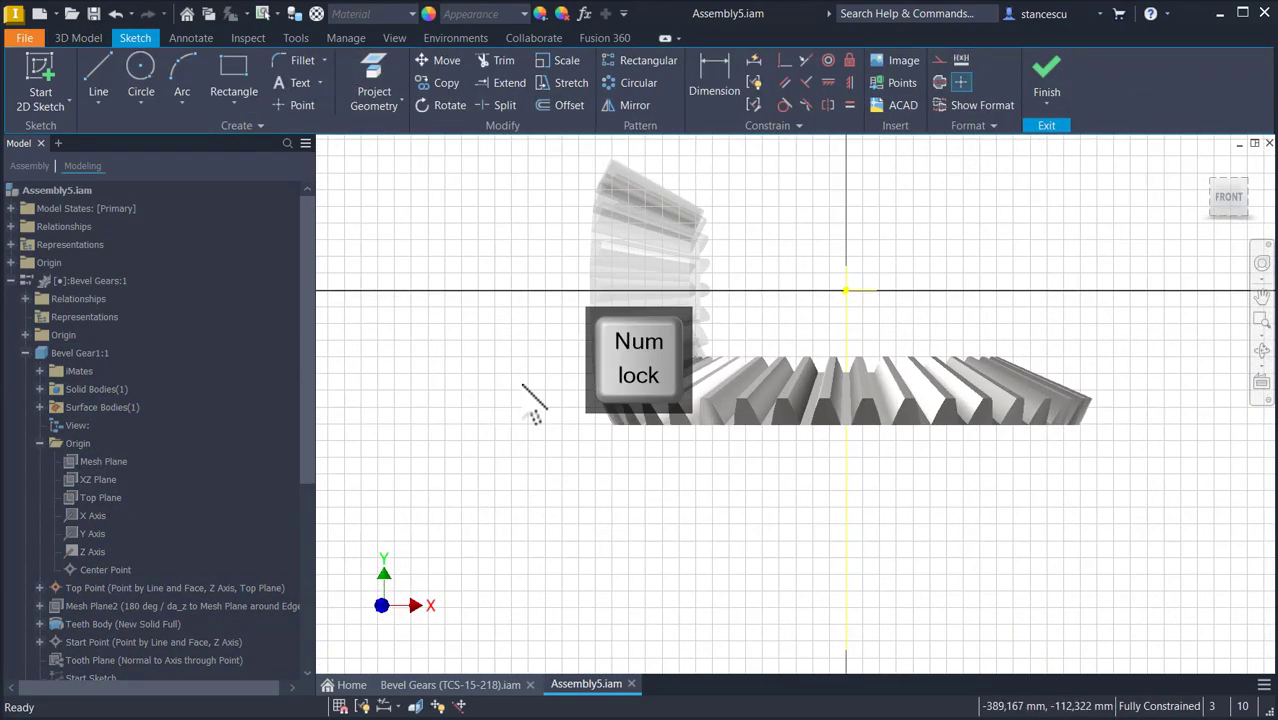
key(F6)
key(Num_Lock)
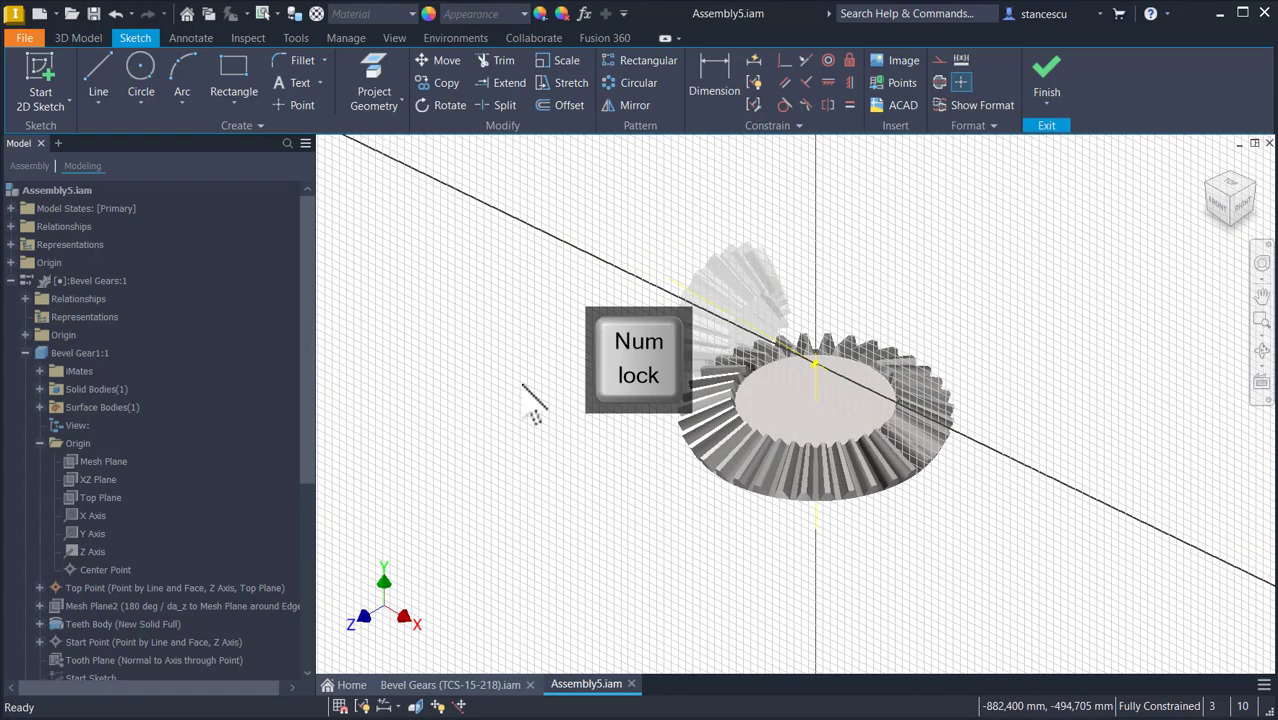
click(373, 78)
click(810, 422)
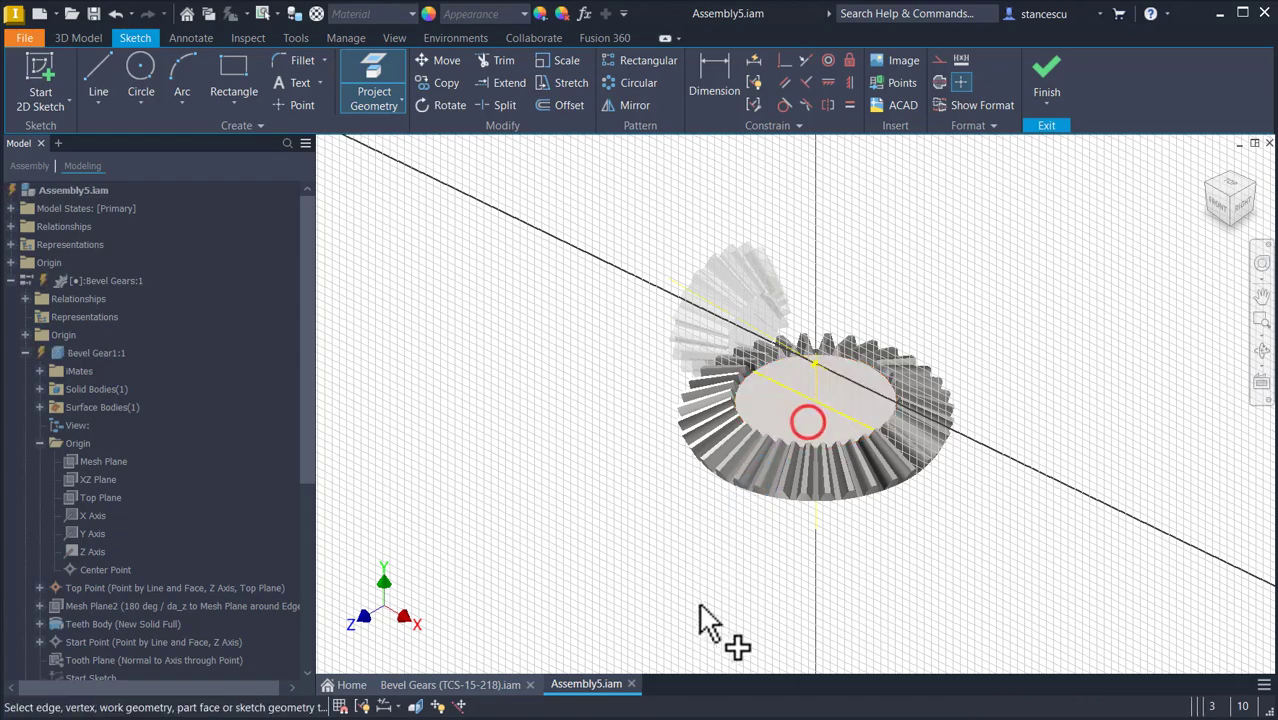
shift+middle_drag(698, 608, 789, 590)
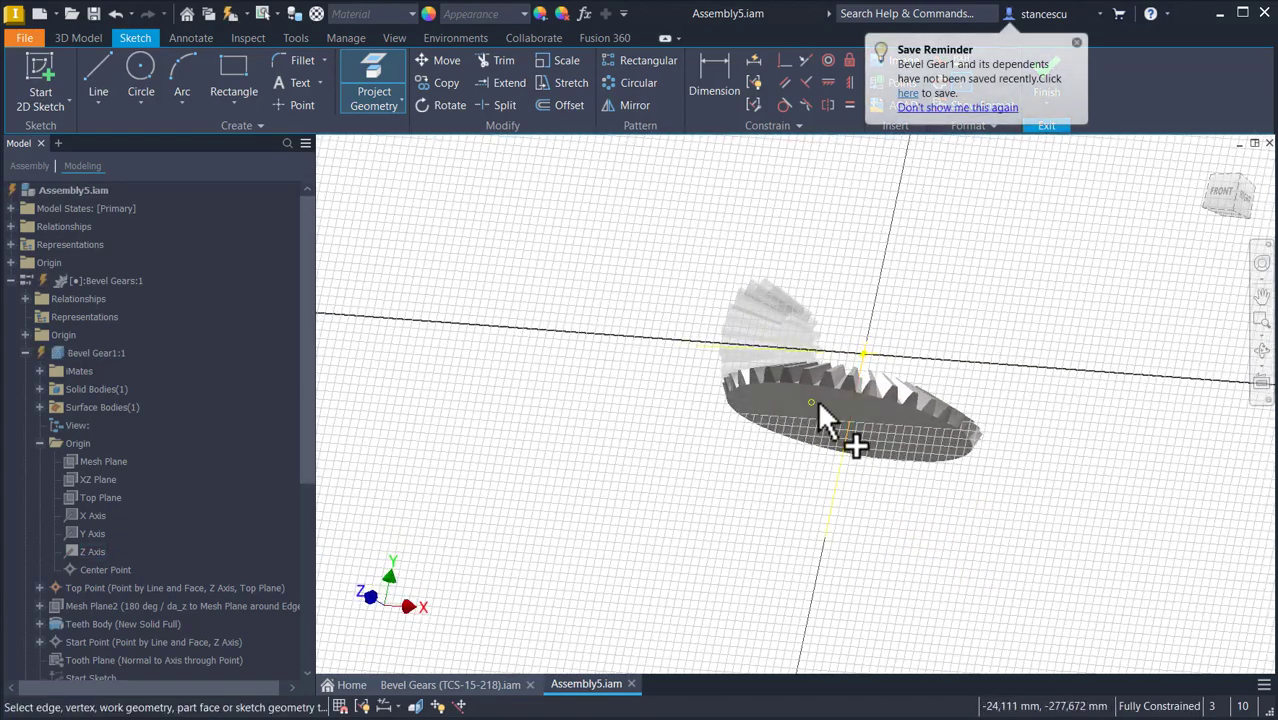
shift+middle_drag(785, 399, 833, 368)
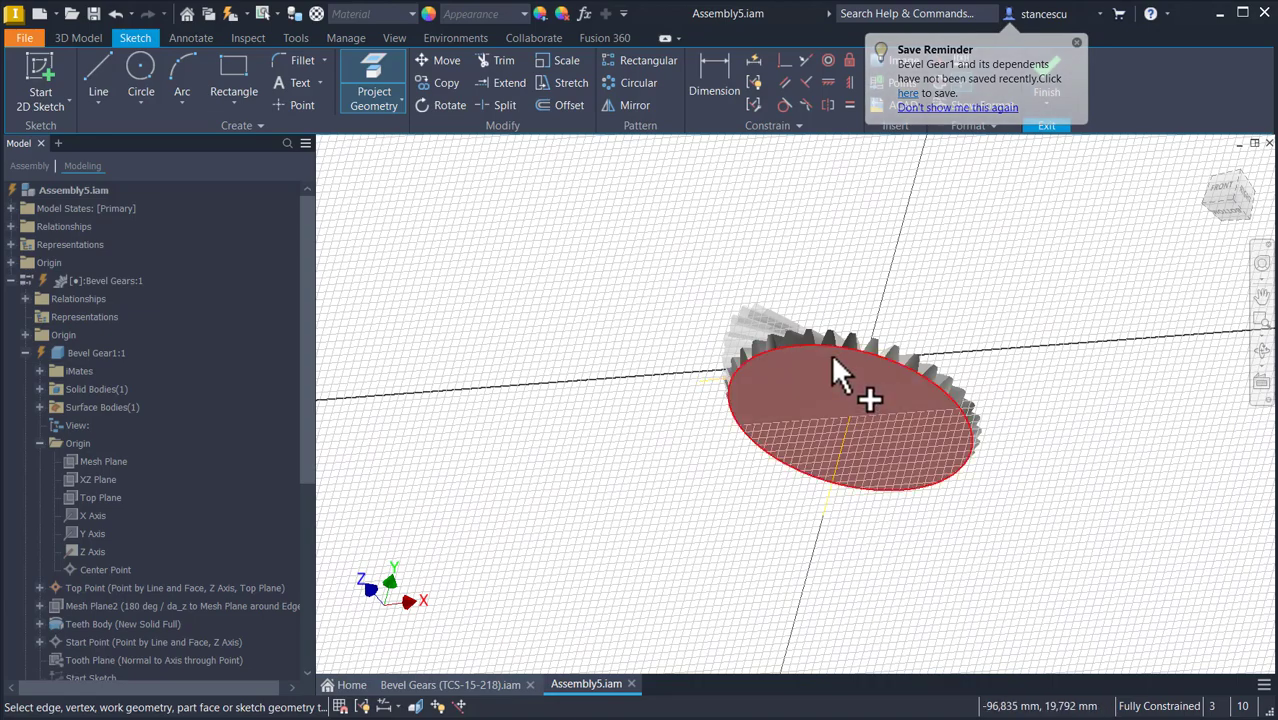
click(832, 357)
Slice the model graphics at the sketch plane, face the sketch from the front and consult the crown's section in the reference drawing.
shift+middle_drag(661, 491, 667, 518)
shift+middle_drag(790, 373, 703, 462)
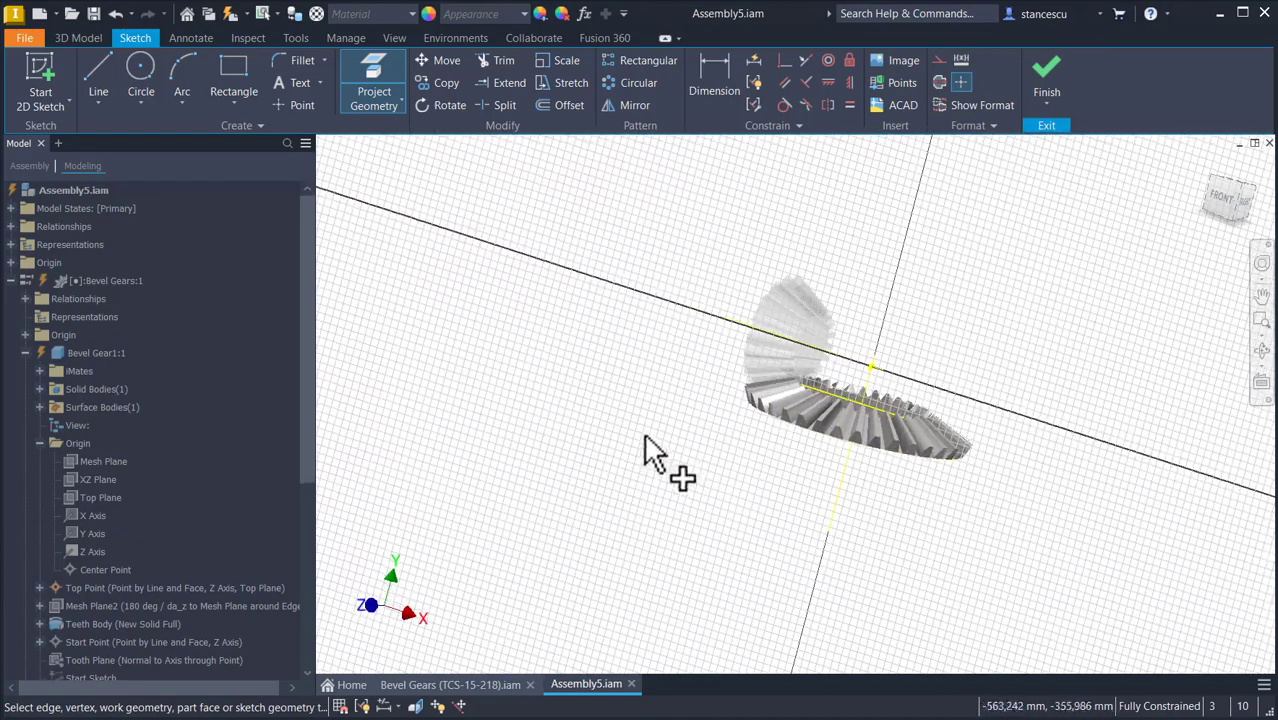
key(F7)
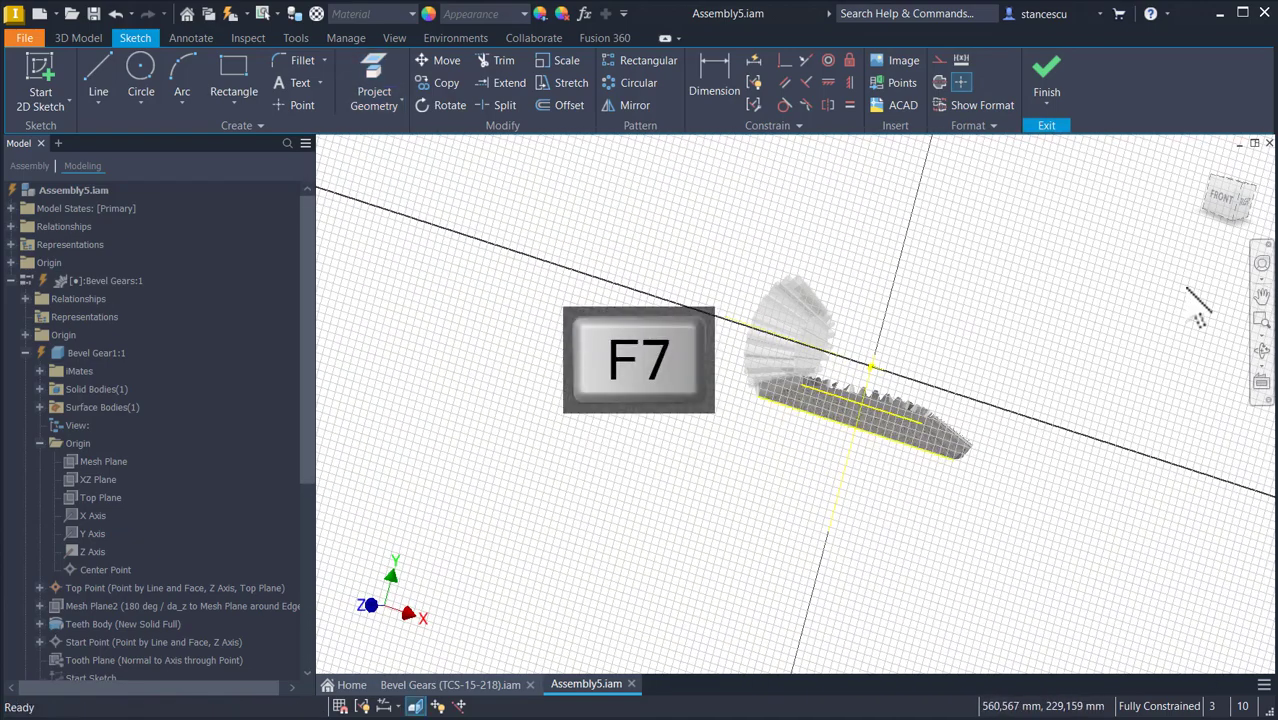
click(1230, 205)
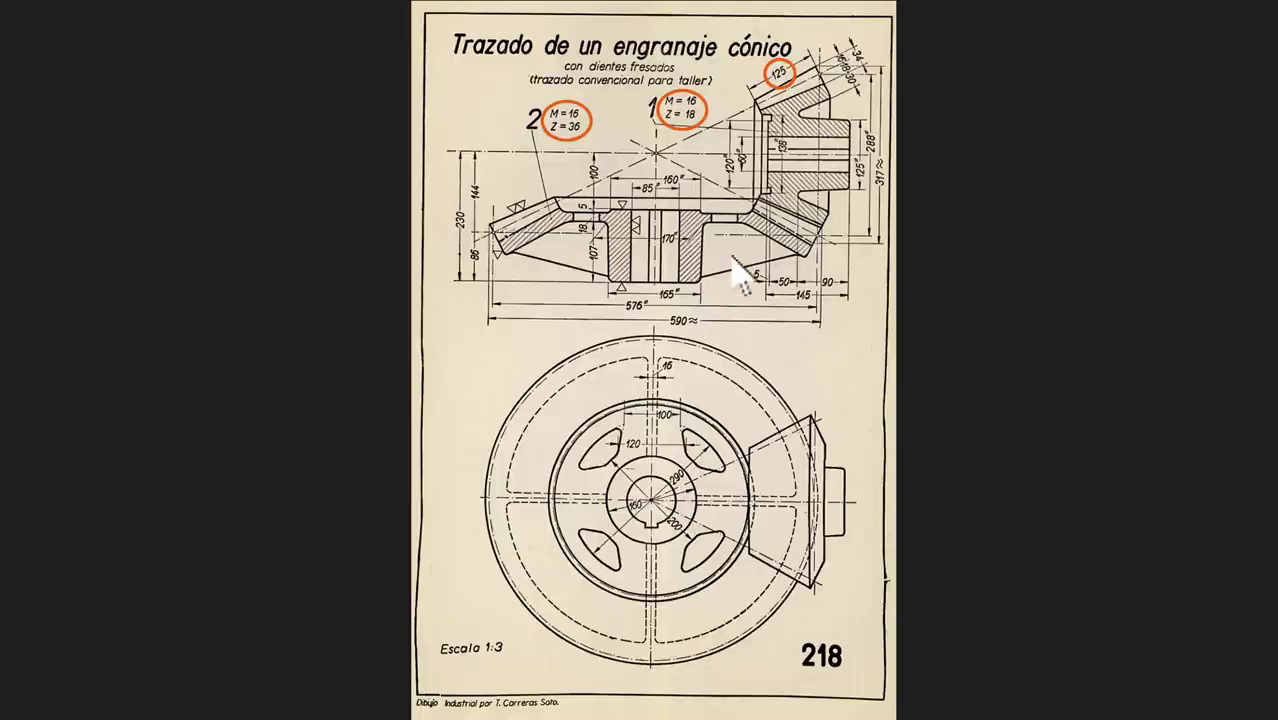
scroll(652, 192, up, 6)
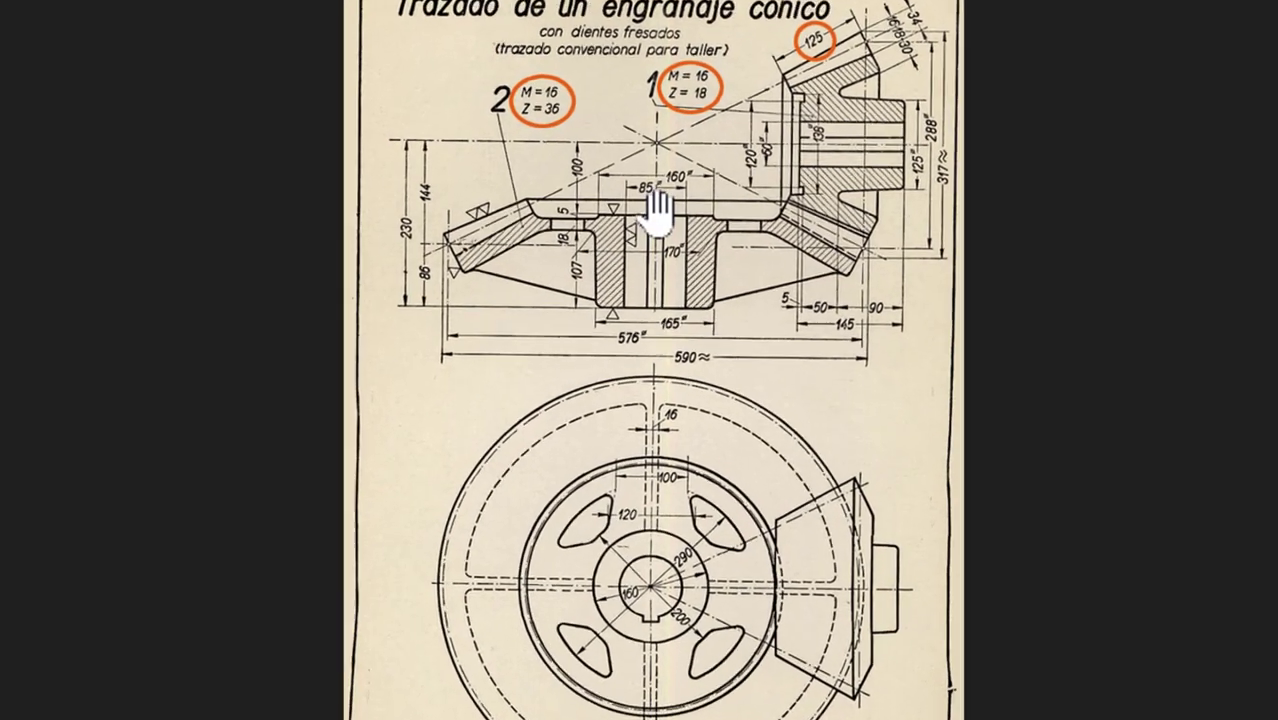
scroll(652, 210, up, 2)
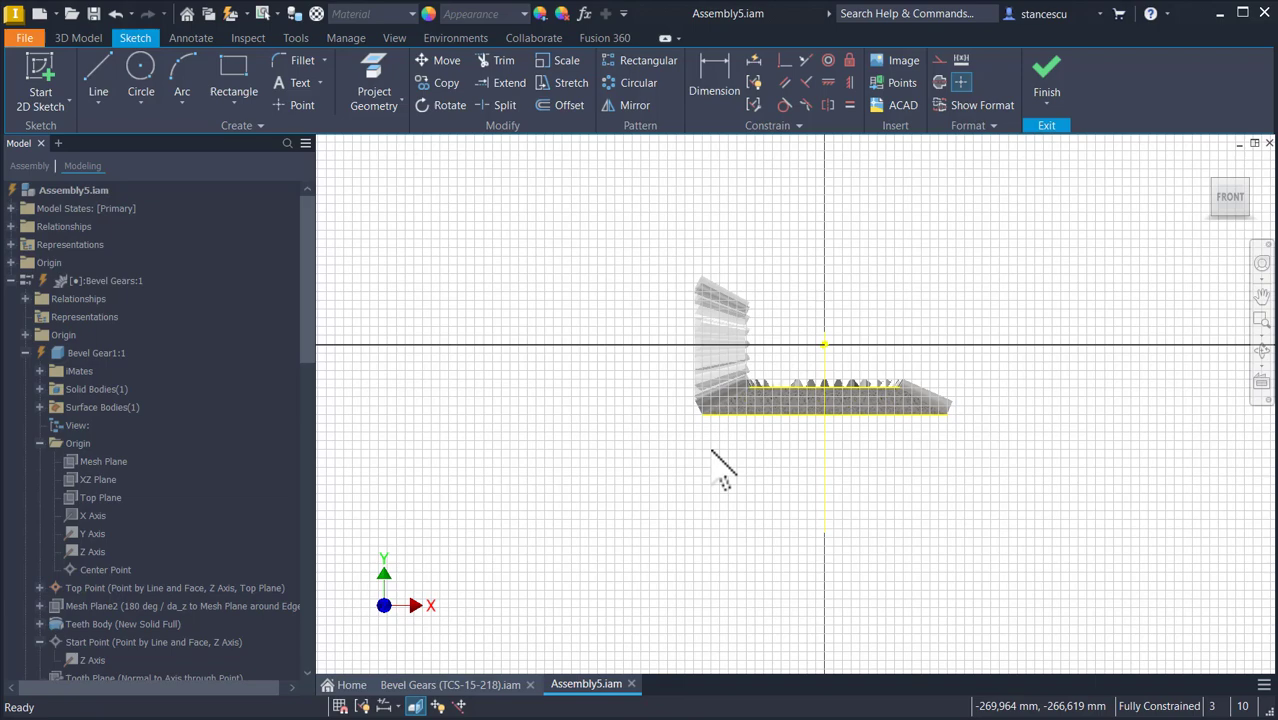
Convert all projected edges of the crown's upper and lower faces to construction geometry.
scroll(712, 451, down, 5)
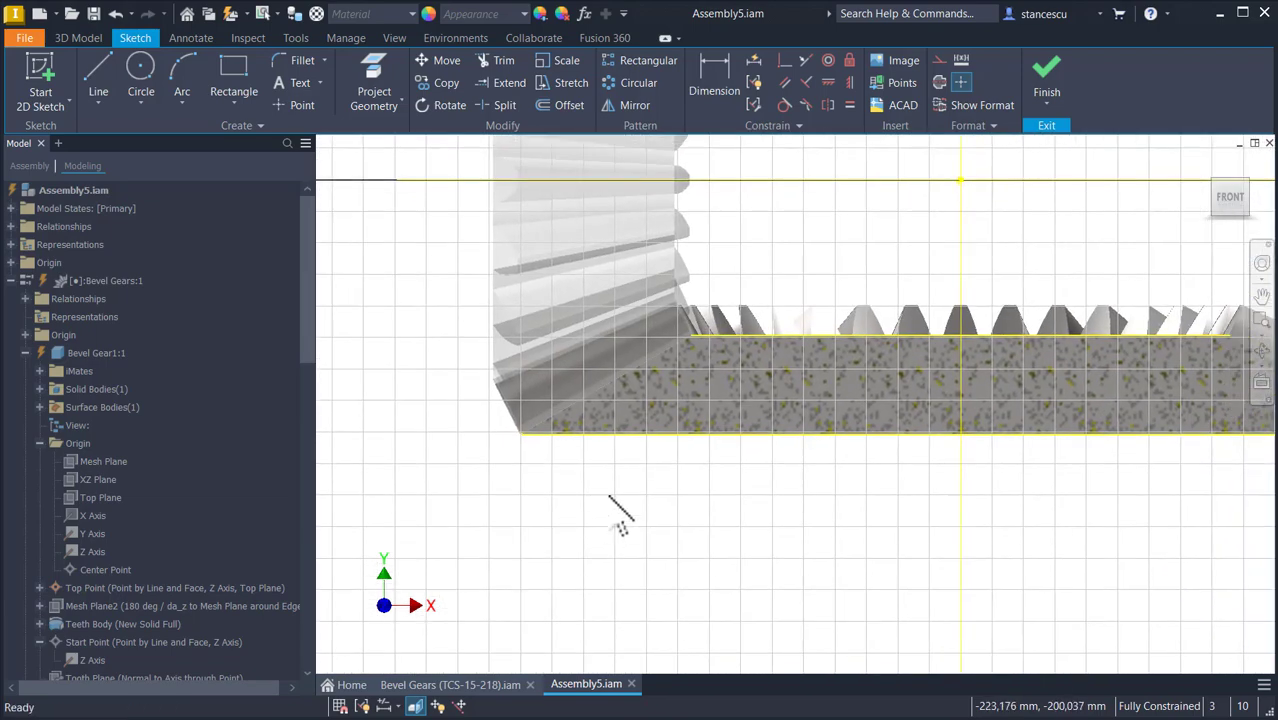
mouse_move(620, 515)
middle_down()
mouse_move(593, 496)
mouse_move(493, 484)
middle_up()
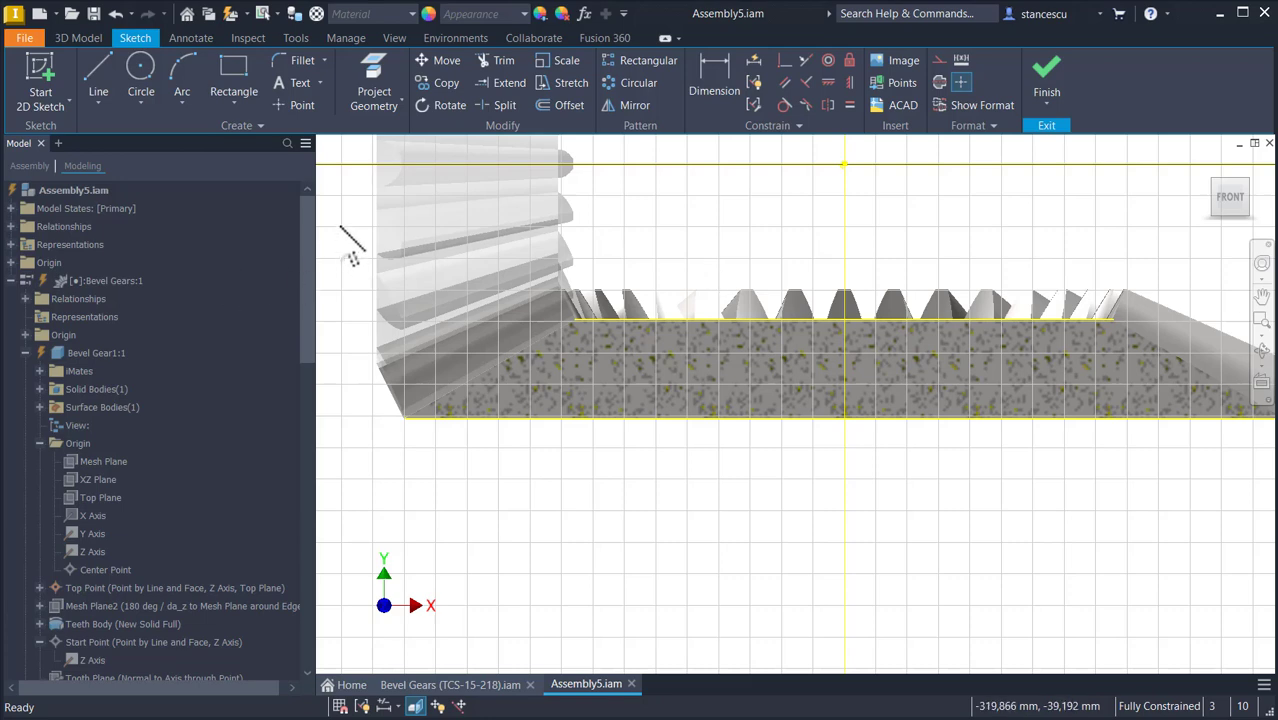
mouse_move(340, 226)
mouse_down()
mouse_move(432, 320)
mouse_move(1114, 512)
mouse_move(1102, 503)
mouse_up()
middle_drag(1055, 502, 827, 482)
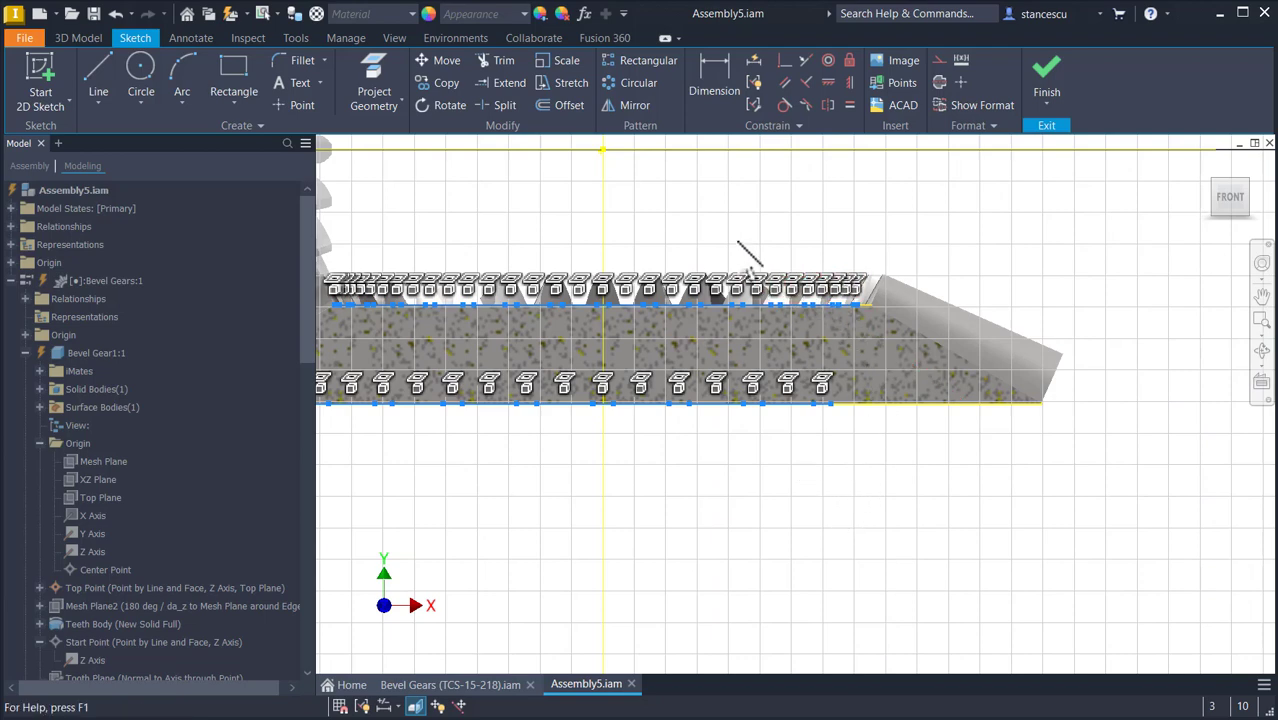
mouse_move(736, 230)
mouse_down()
mouse_move(836, 318)
mouse_move(1074, 460)
mouse_up()
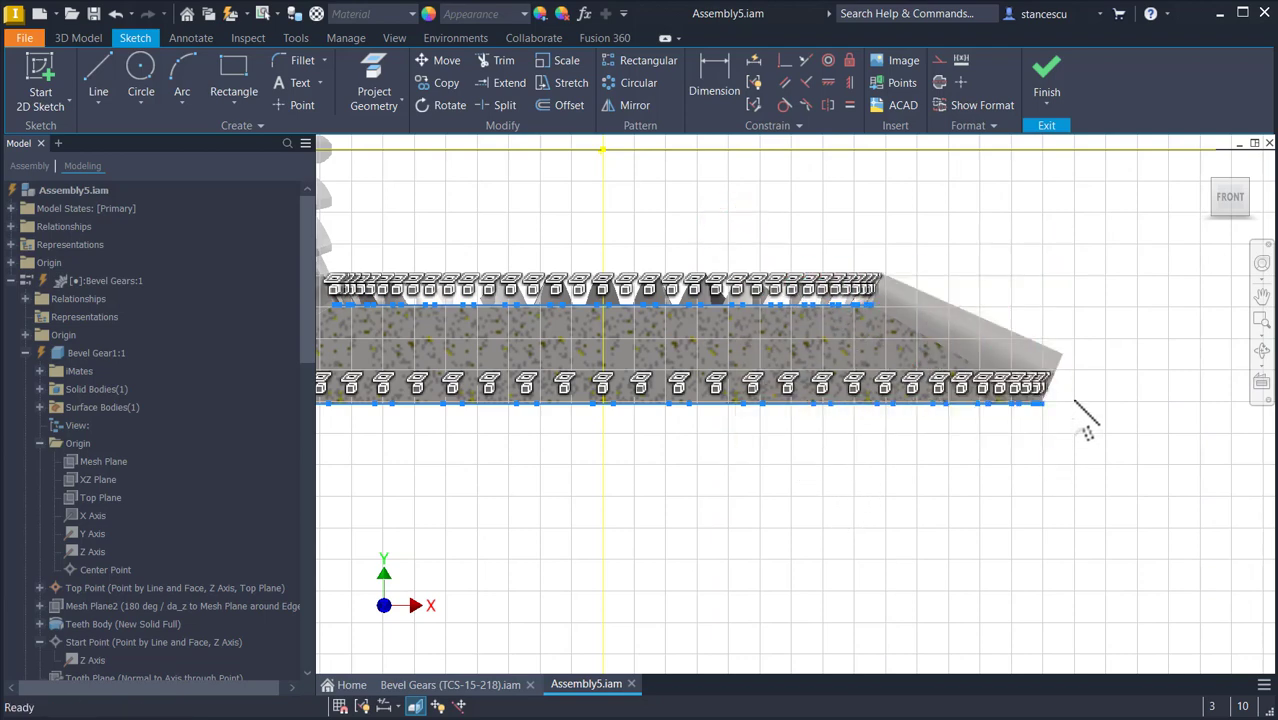
click(941, 64)
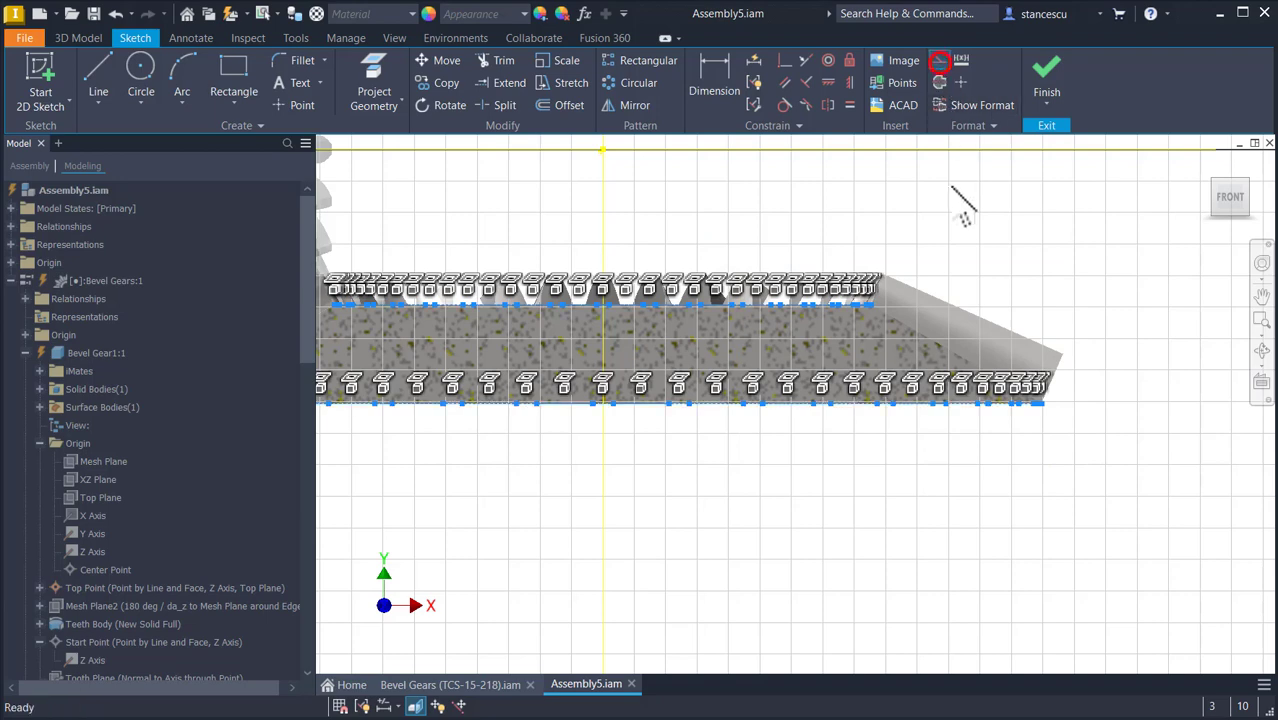
click(955, 188)
Project the slanted inner and outer tooth-end edges on the crown's pinion side into the sketch.
mouse_move(632, 194)
middle_down()
mouse_move(766, 212)
mouse_move(913, 194)
middle_up()
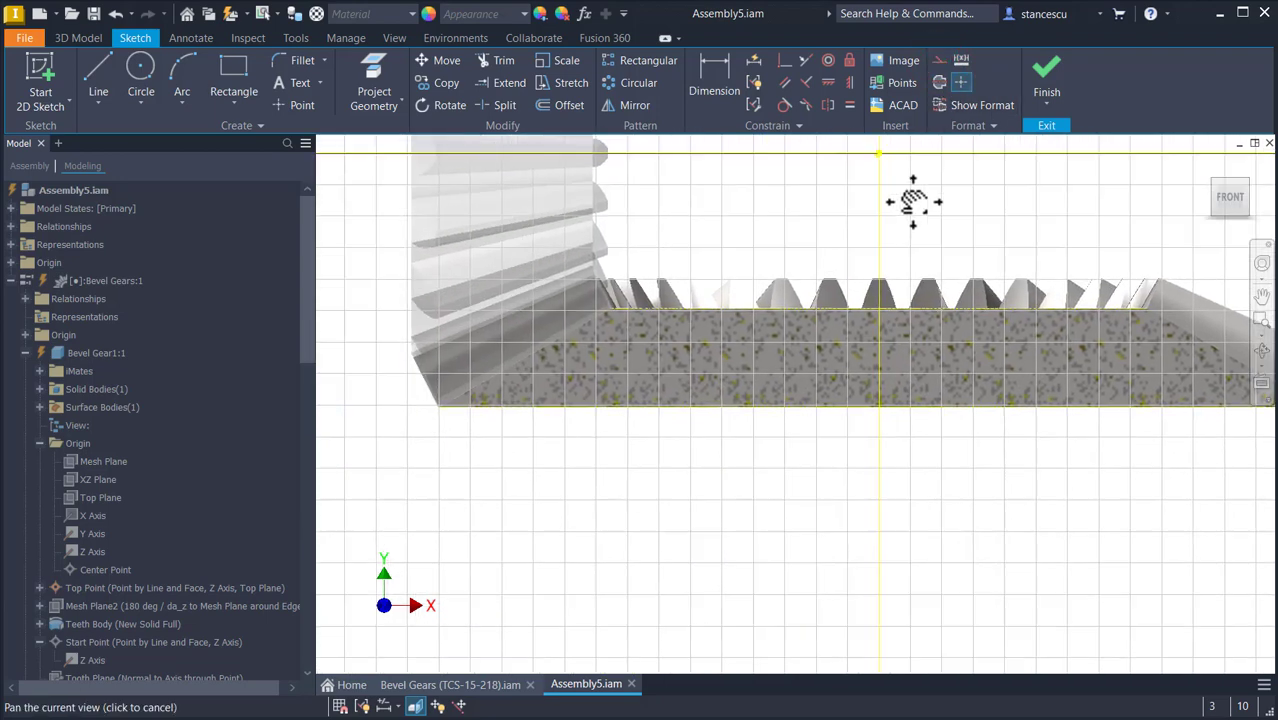
scroll(627, 262, up, 4)
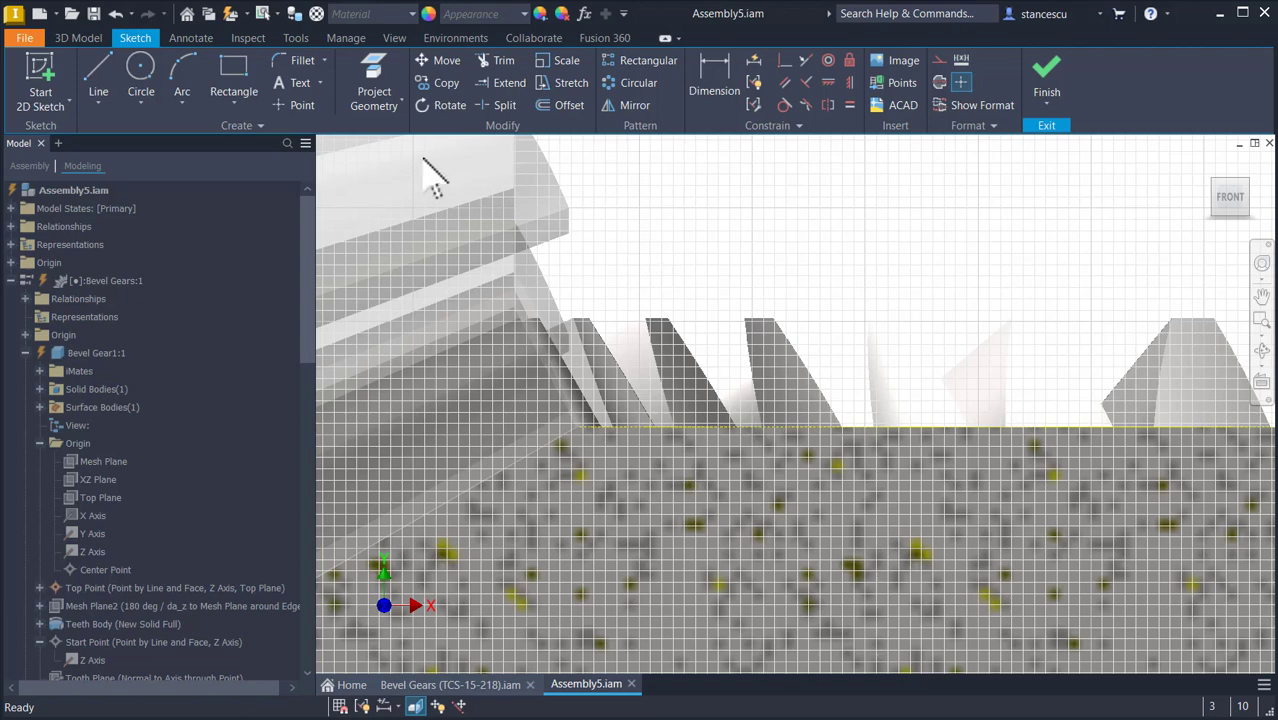
click(367, 74)
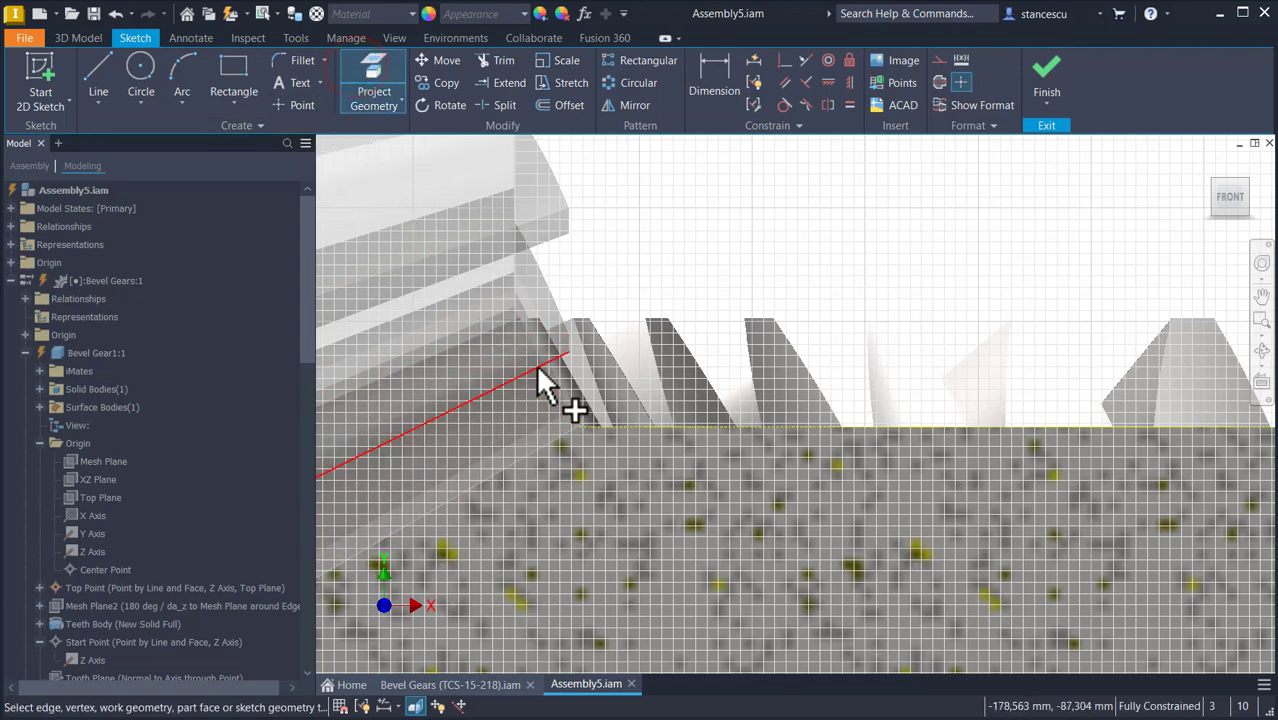
click(573, 416)
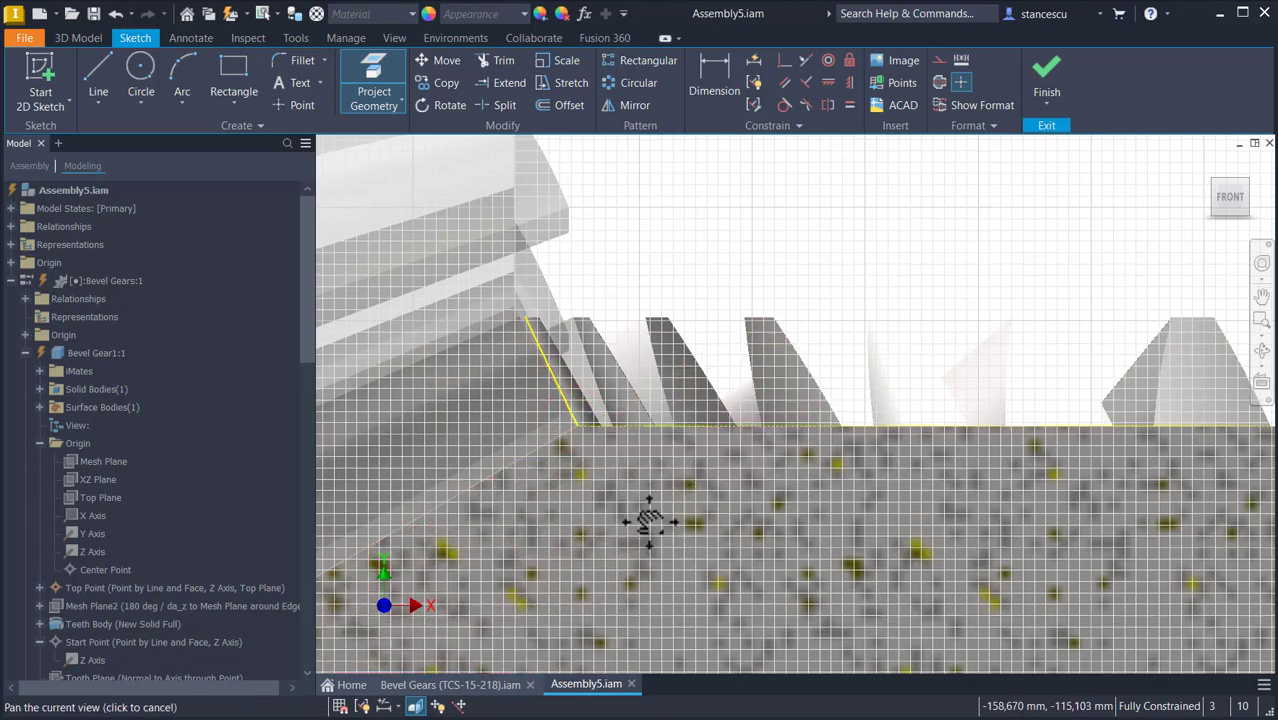
middle_drag(649, 521, 649, 477)
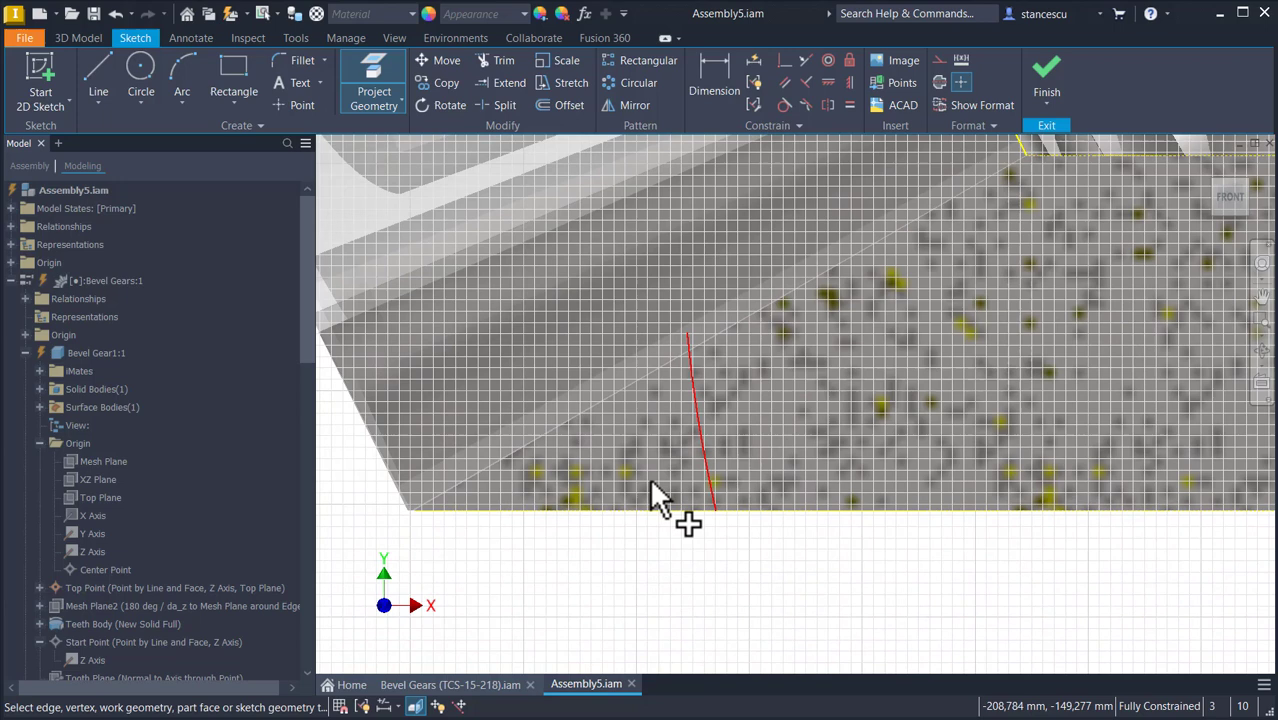
click(404, 502)
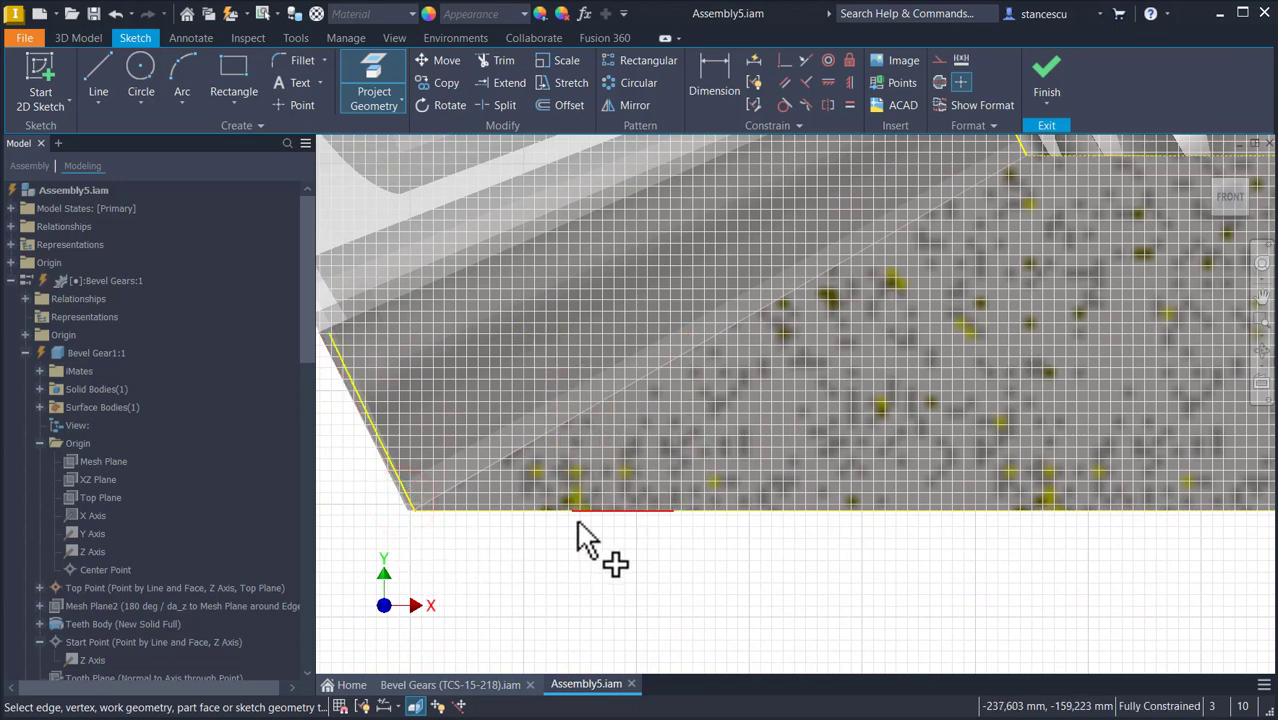
Sketch the rim's underside: a line about 26 mm long continuing down from the outer tooth edge's lower end, then a line slanting inward and up.
click(92, 78)
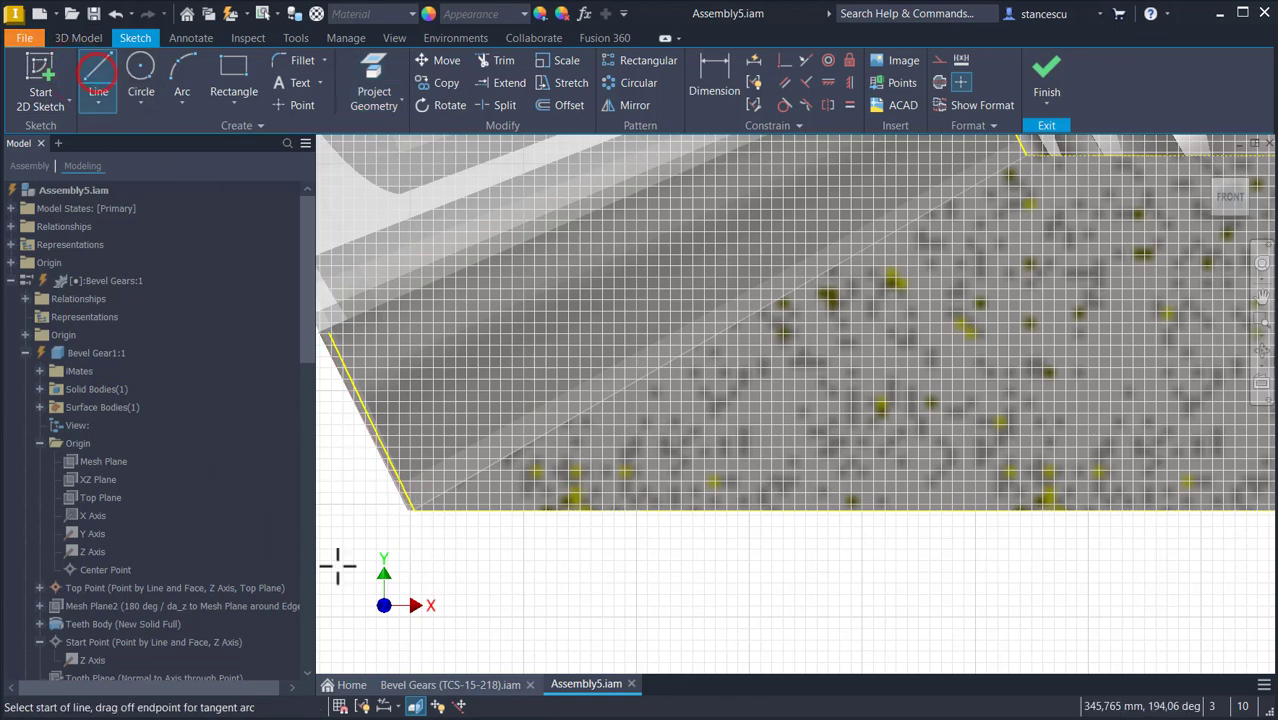
click(415, 512)
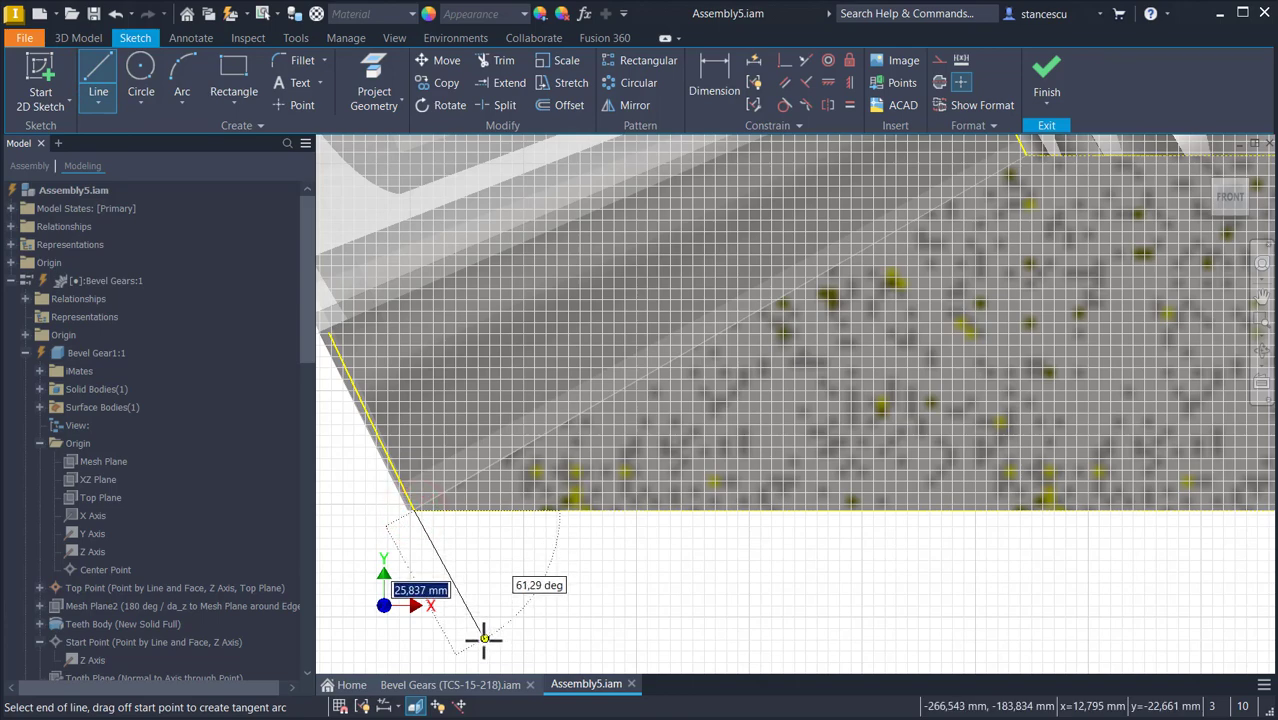
click(482, 640)
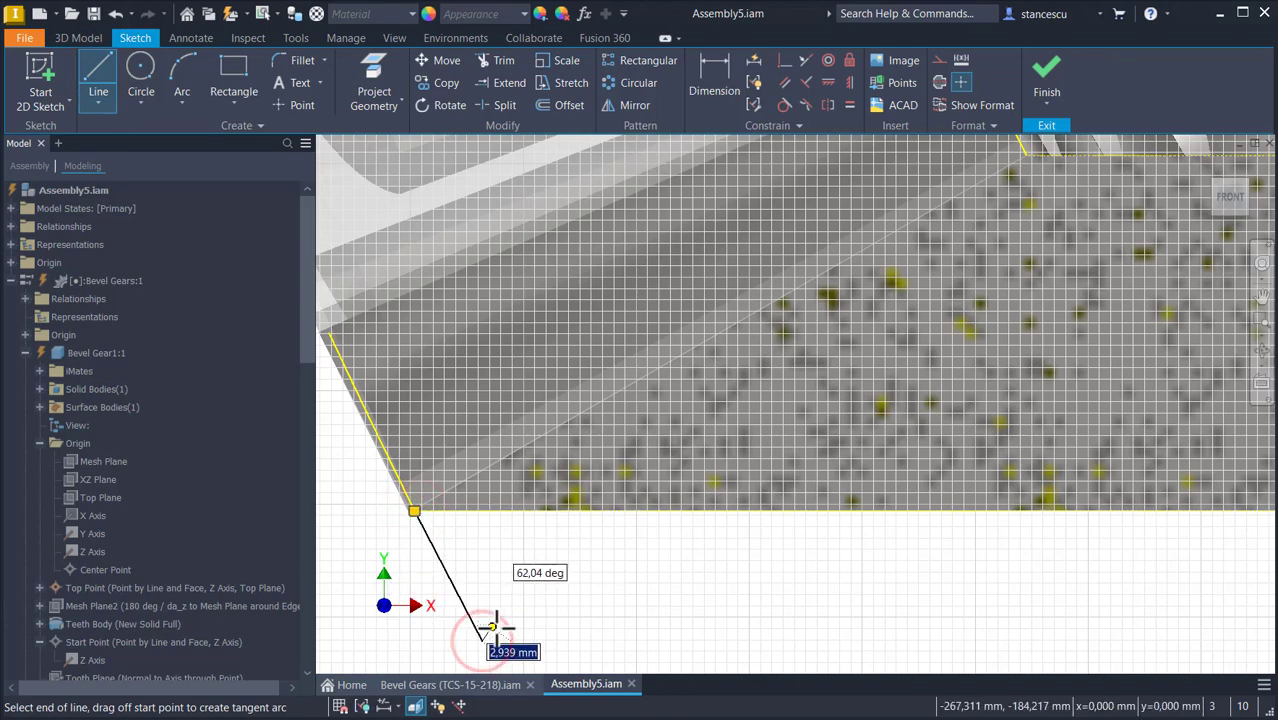
scroll(507, 622, up, 3)
middle_drag(565, 624, 545, 525)
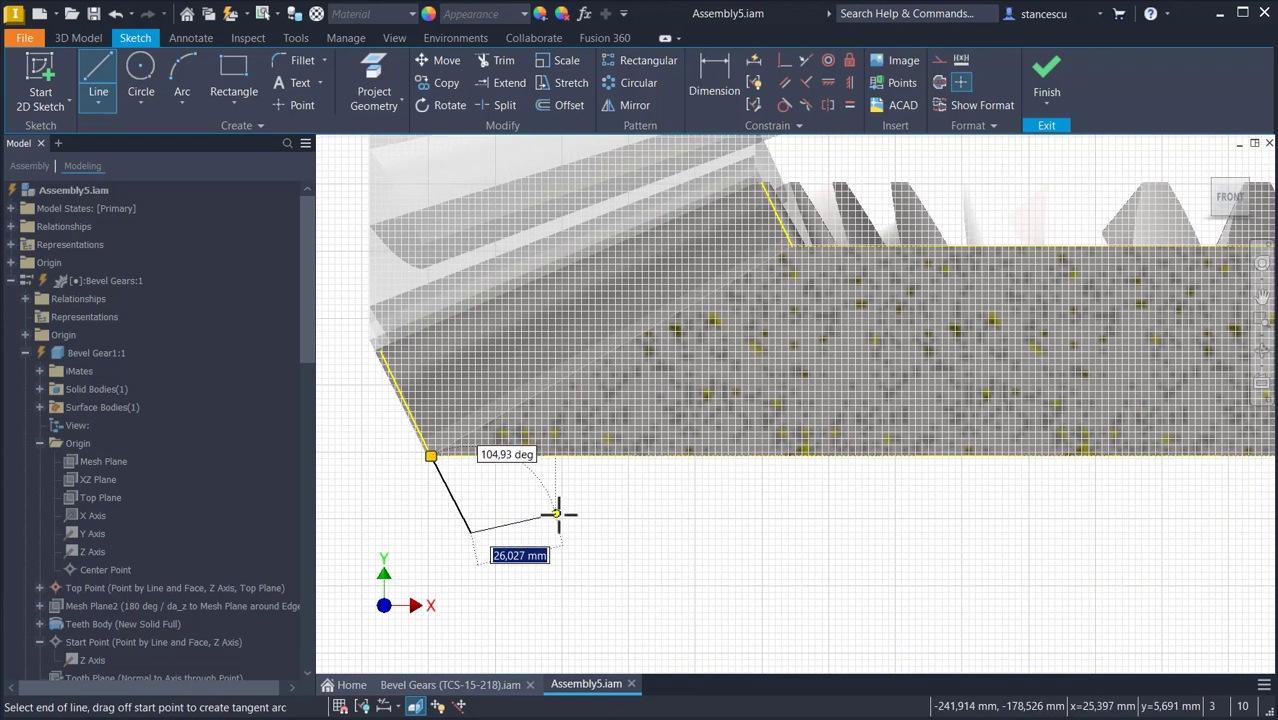
click(755, 362)
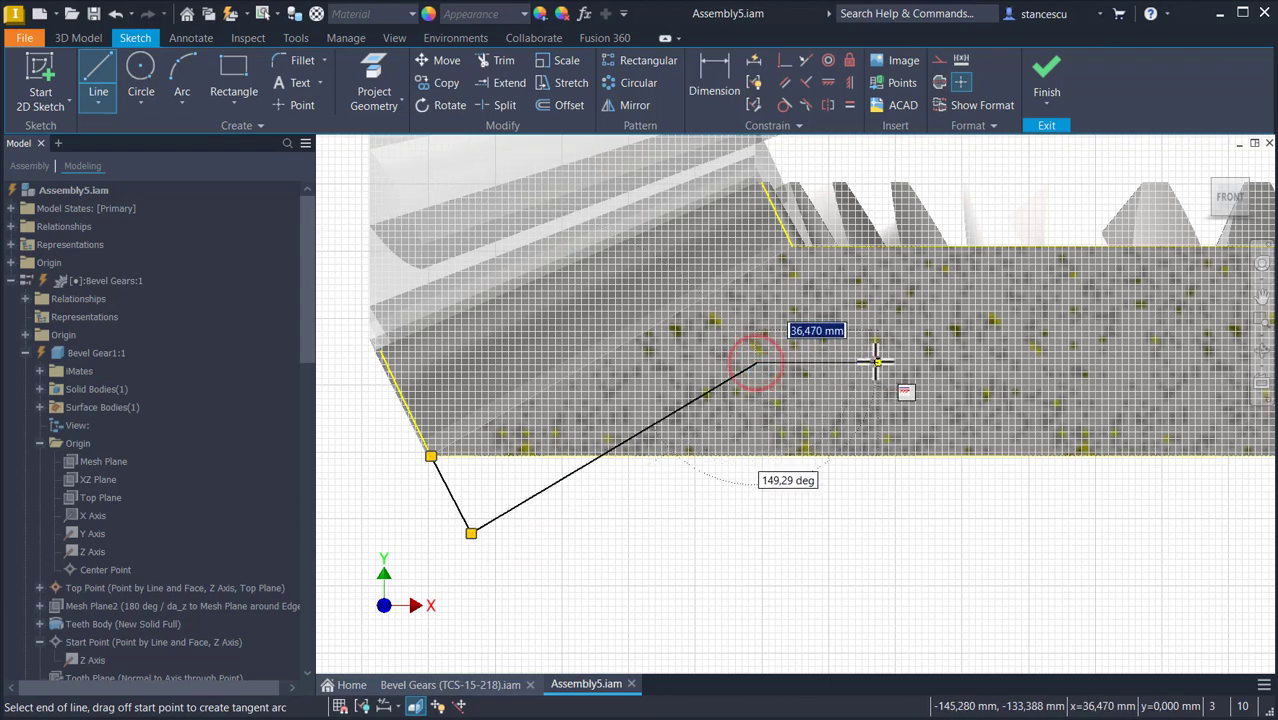
Continue the profile with a horizontal web underside, a vertical outer hub side about 69 mm long and a hub base about 40 mm wide.
middle_drag(876, 361, 750, 370)
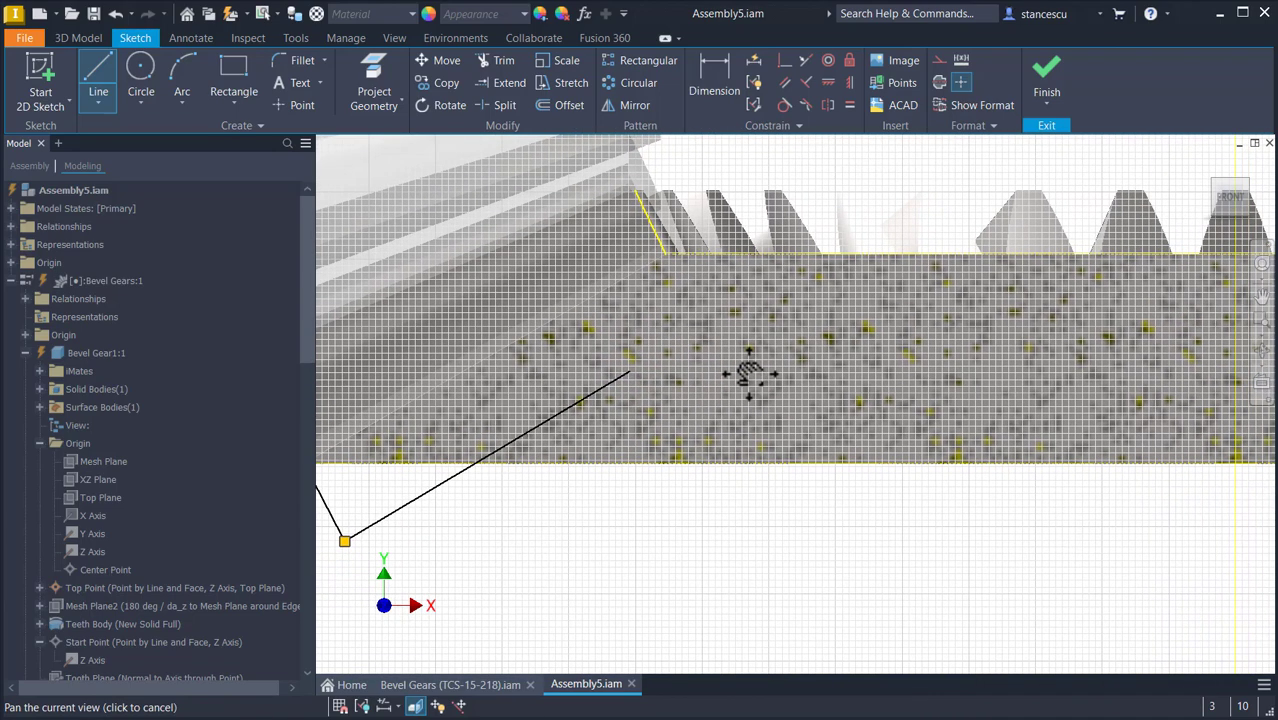
click(817, 371)
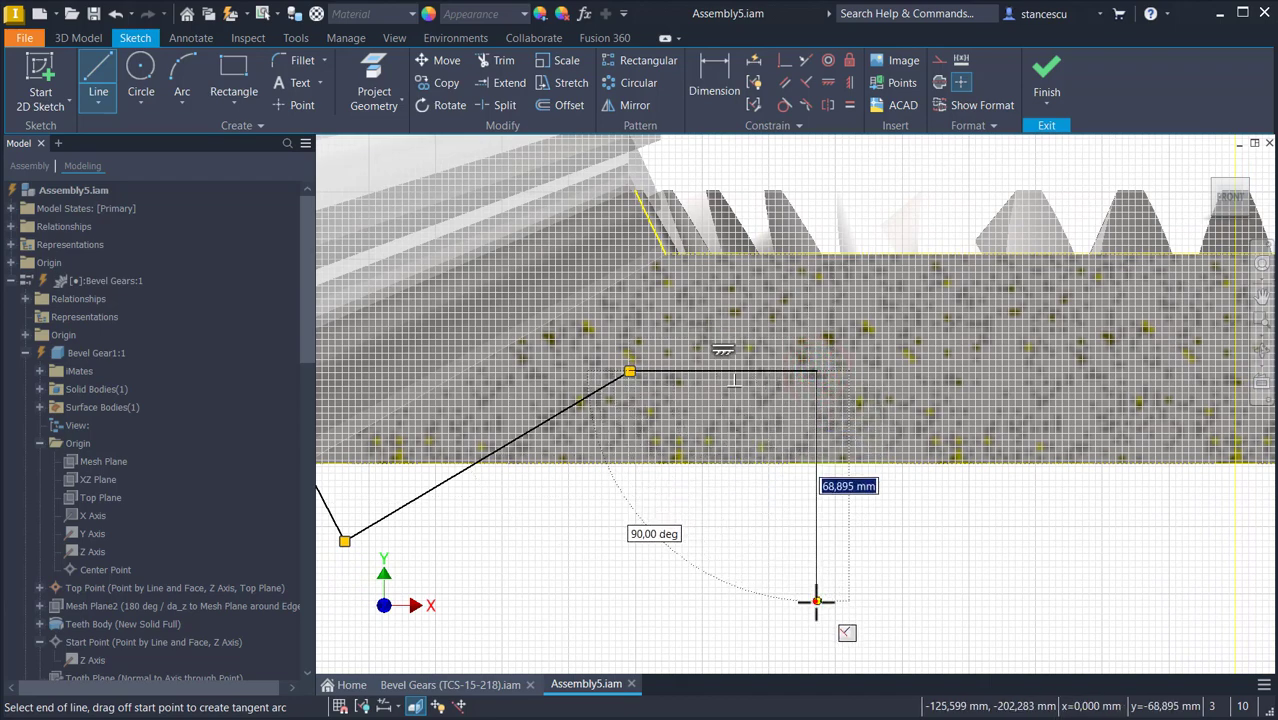
click(817, 601)
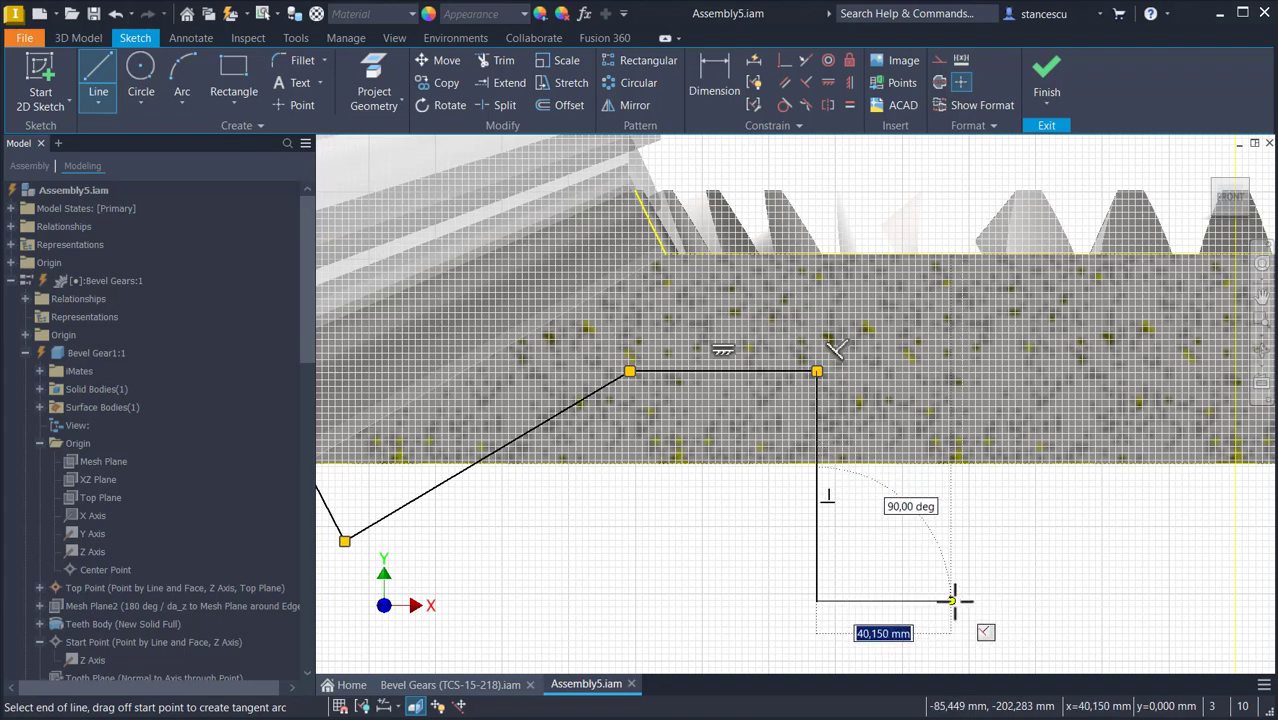
click(952, 601)
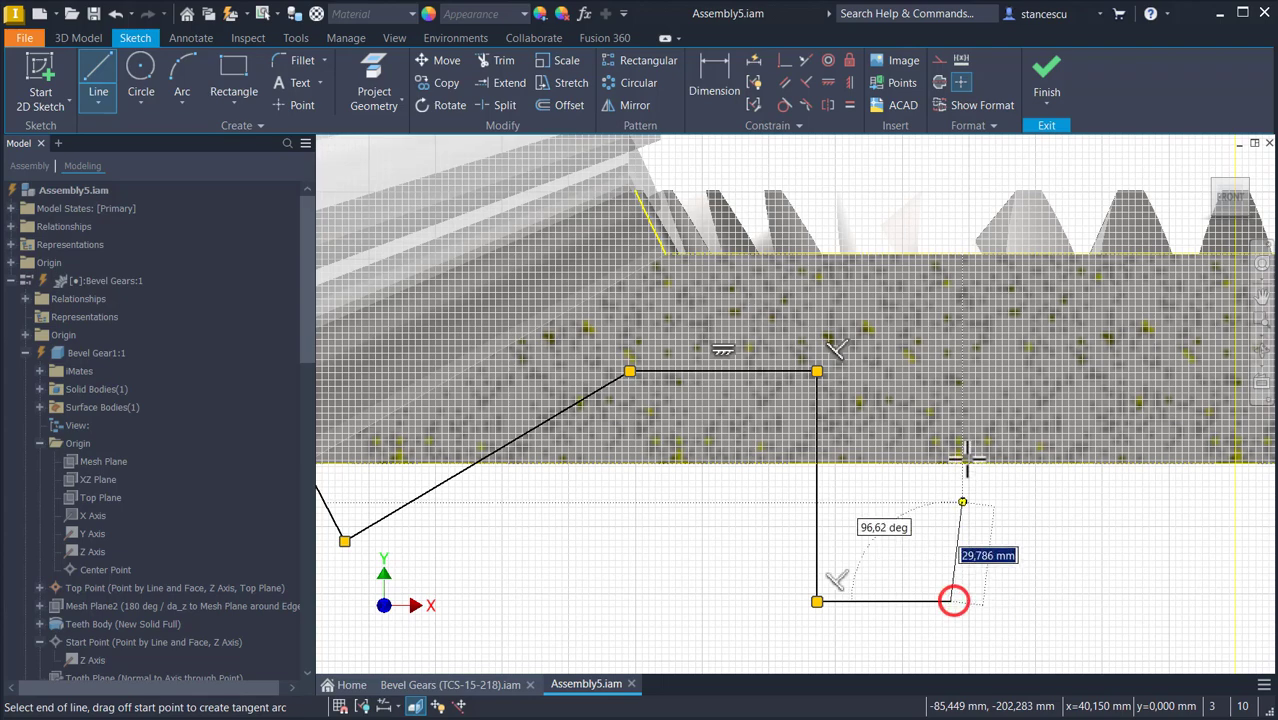
Finish the profile with the bore side, hub top, a small step down, a web top about 39 mm long and a line to the inner tooth edge's lower end.
click(951, 288)
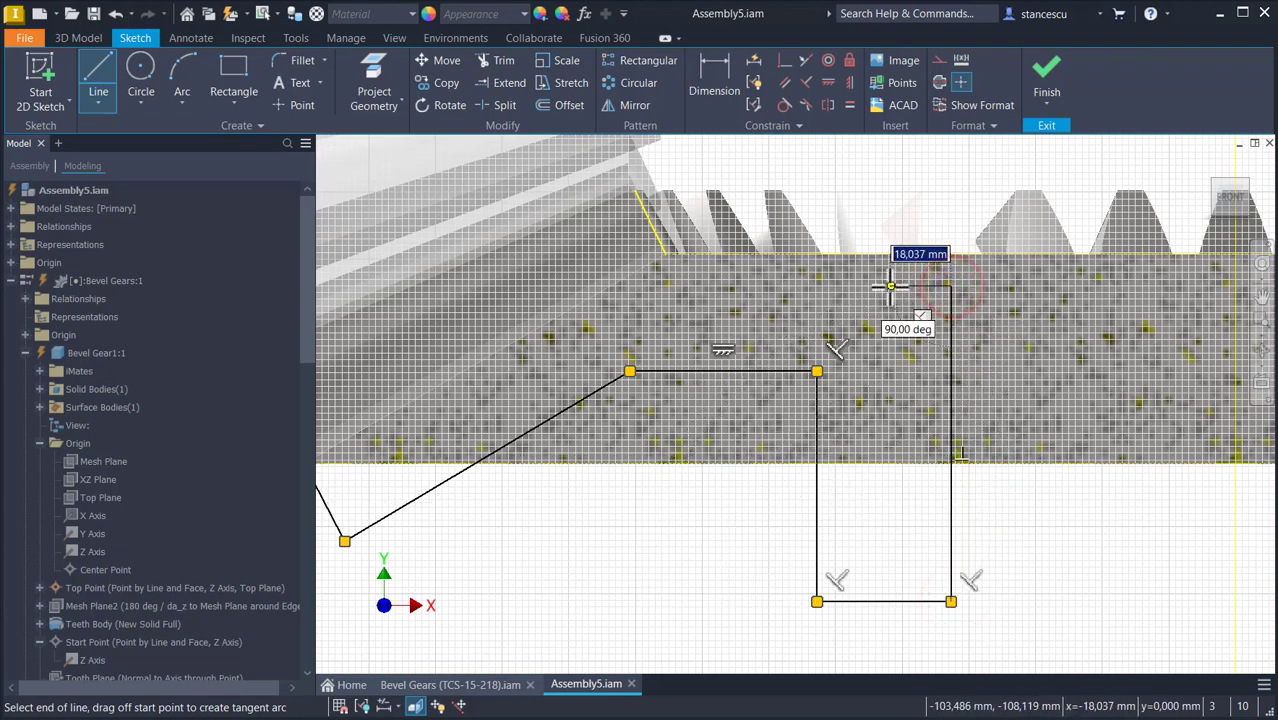
click(817, 288)
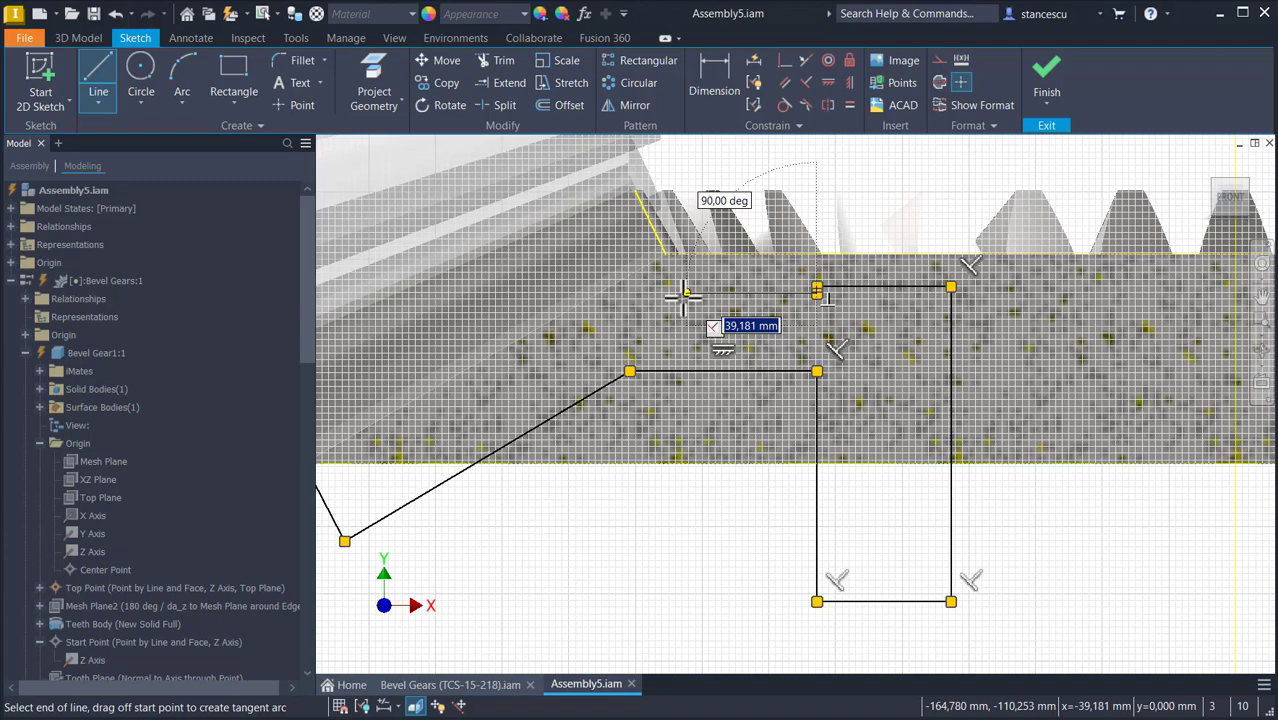
click(680, 290)
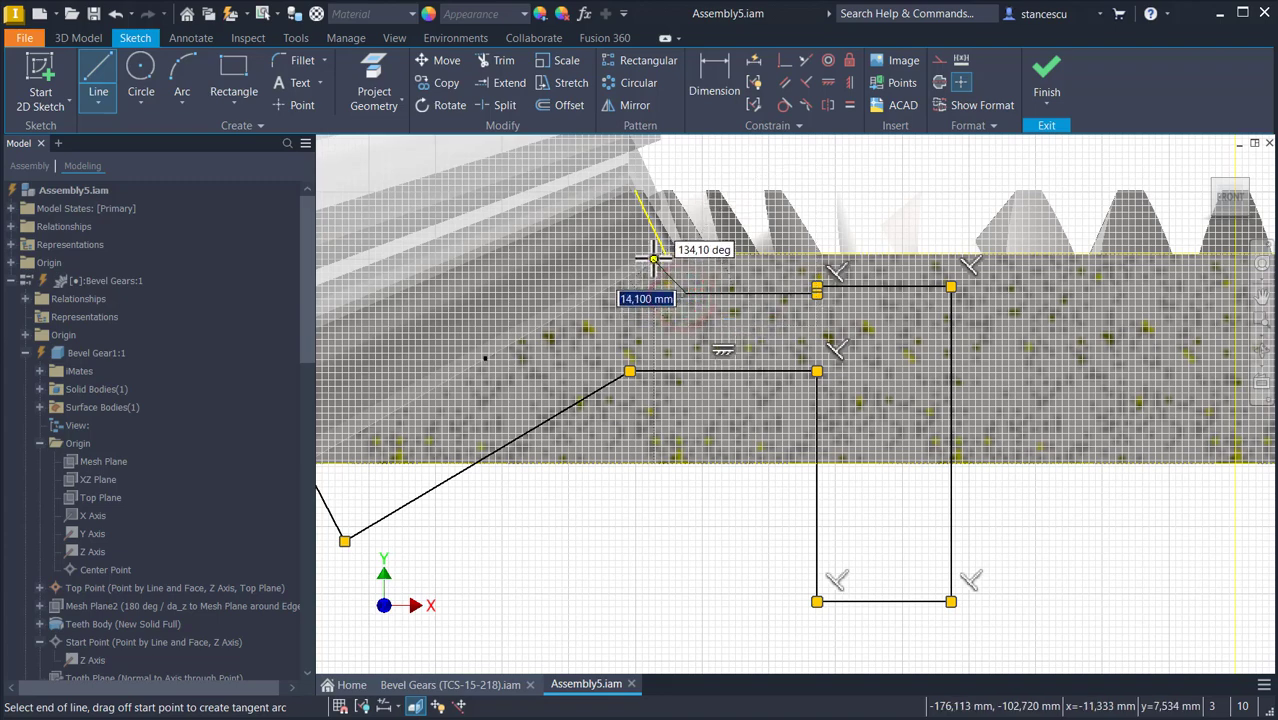
double_click(666, 255)
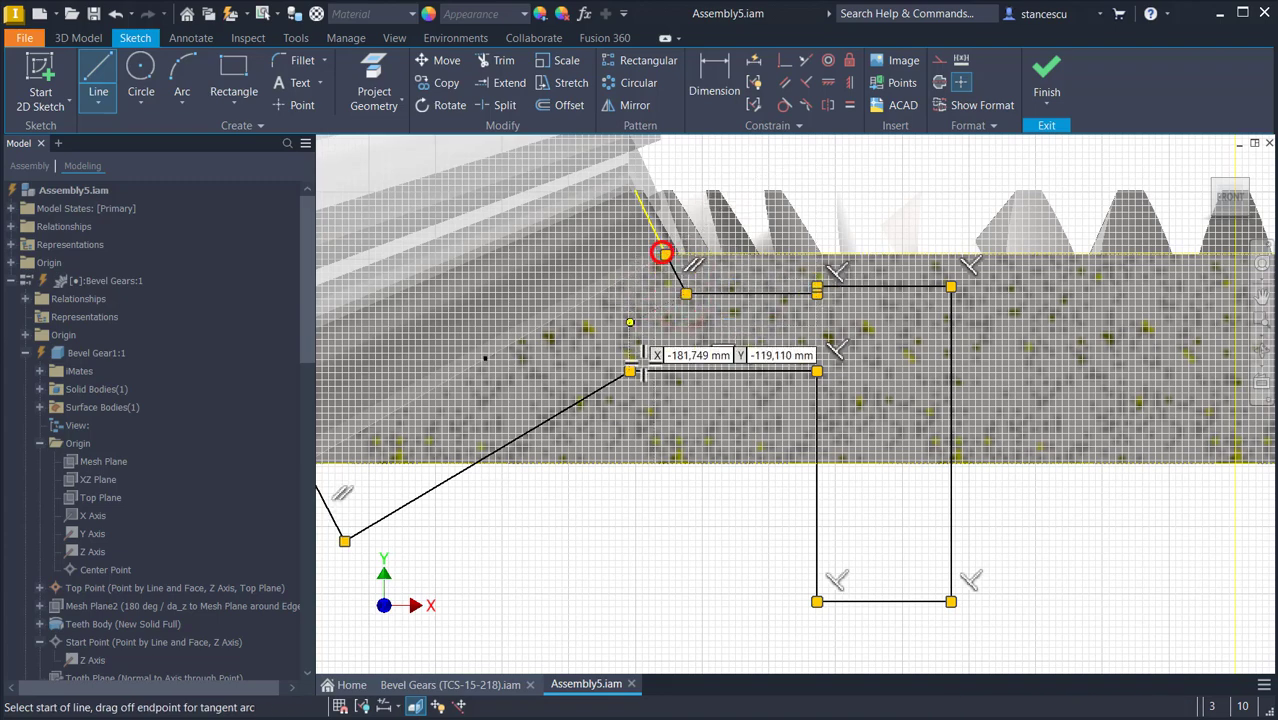
key(Escape)
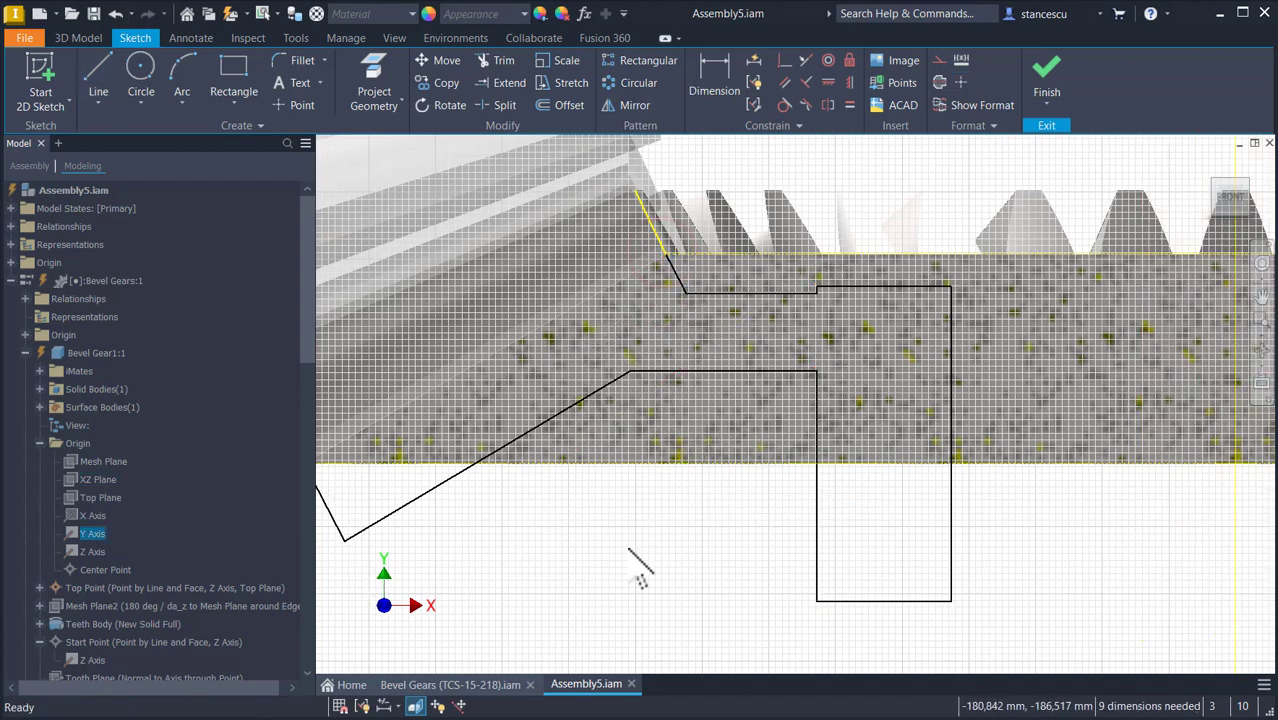
Project the crown gear's vertical centre axis into the sketch.
scroll(640, 560, down, 5)
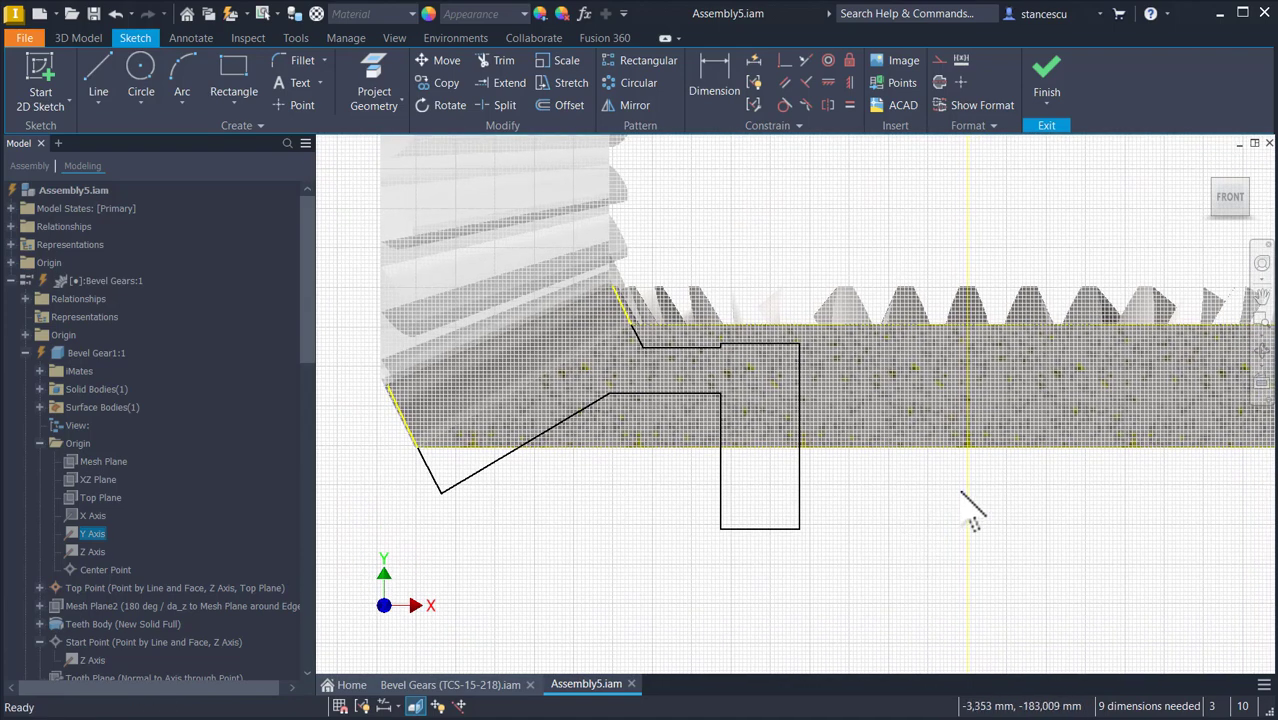
click(968, 487)
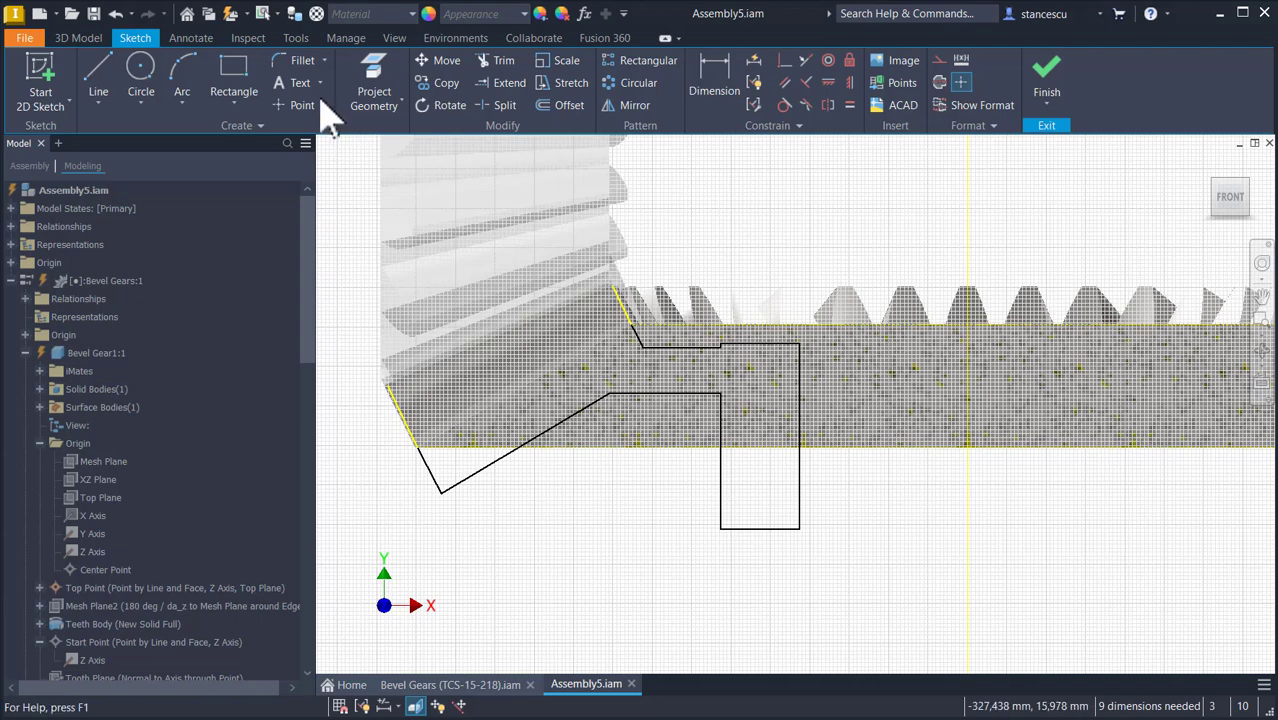
click(374, 85)
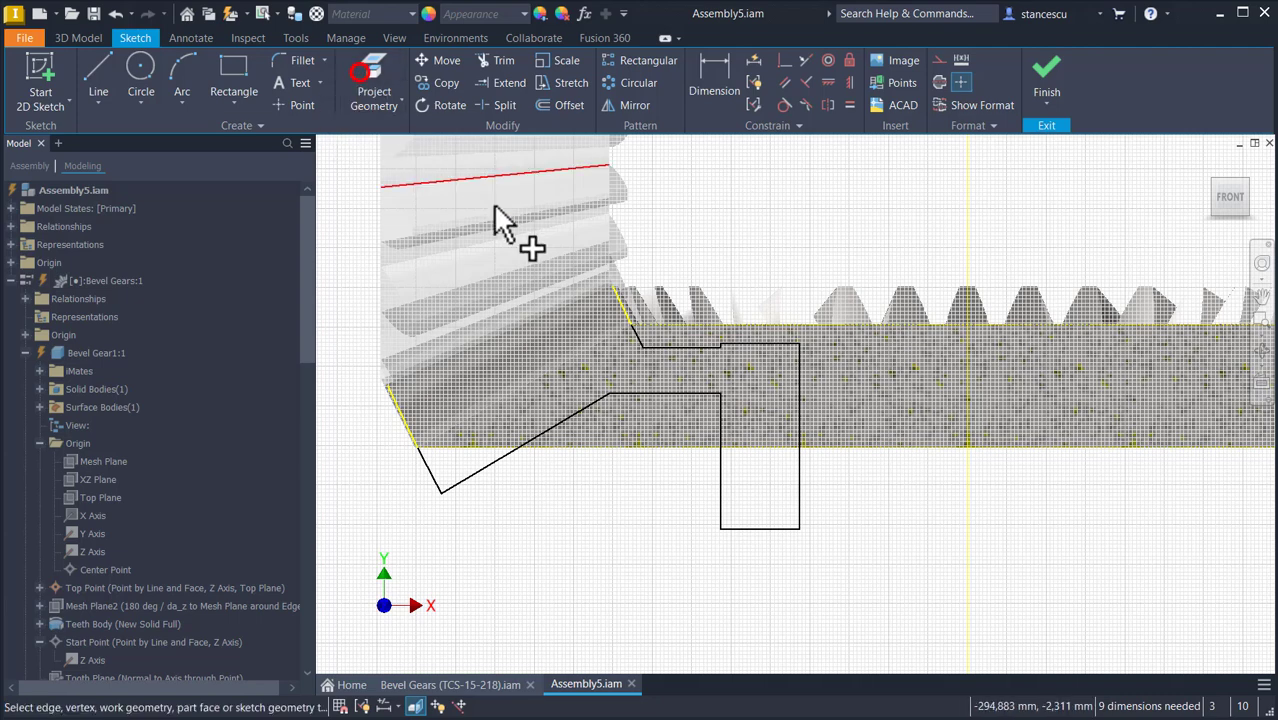
click(967, 487)
key(Escape)
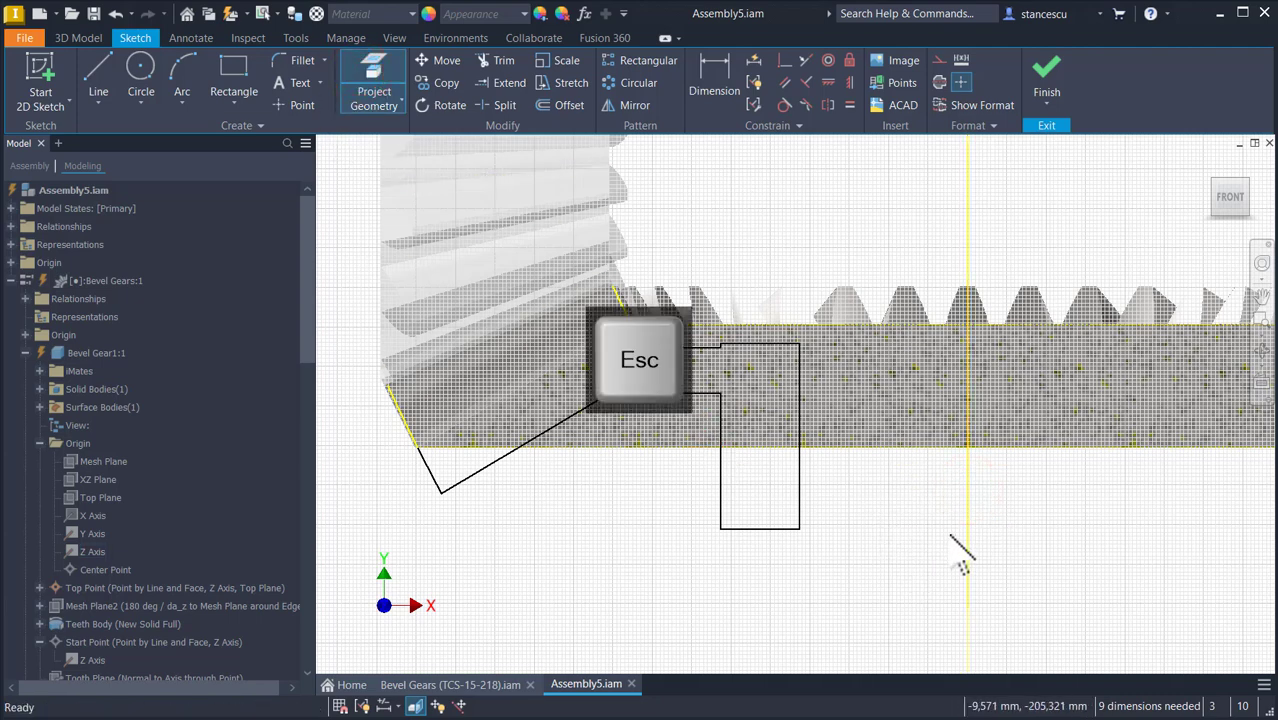
Format the projected vertical axis as a centerline and hide the gear's vertical origin axis.
click(970, 528)
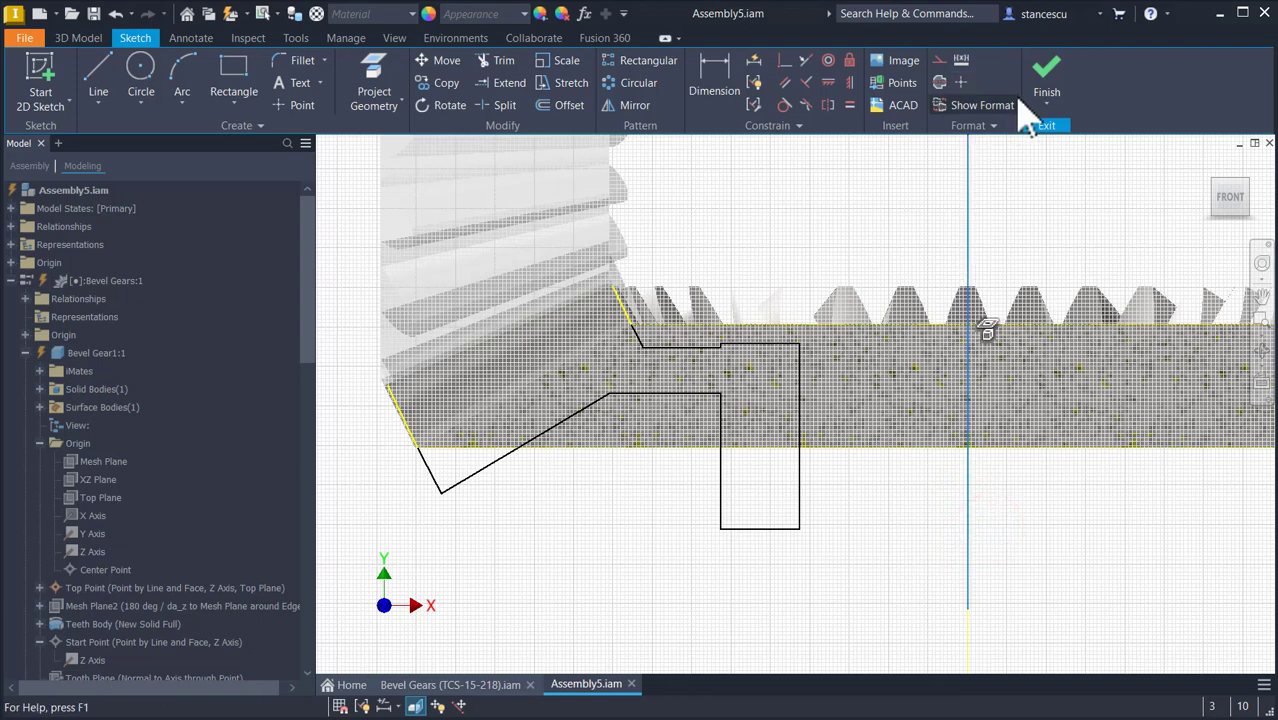
click(914, 492)
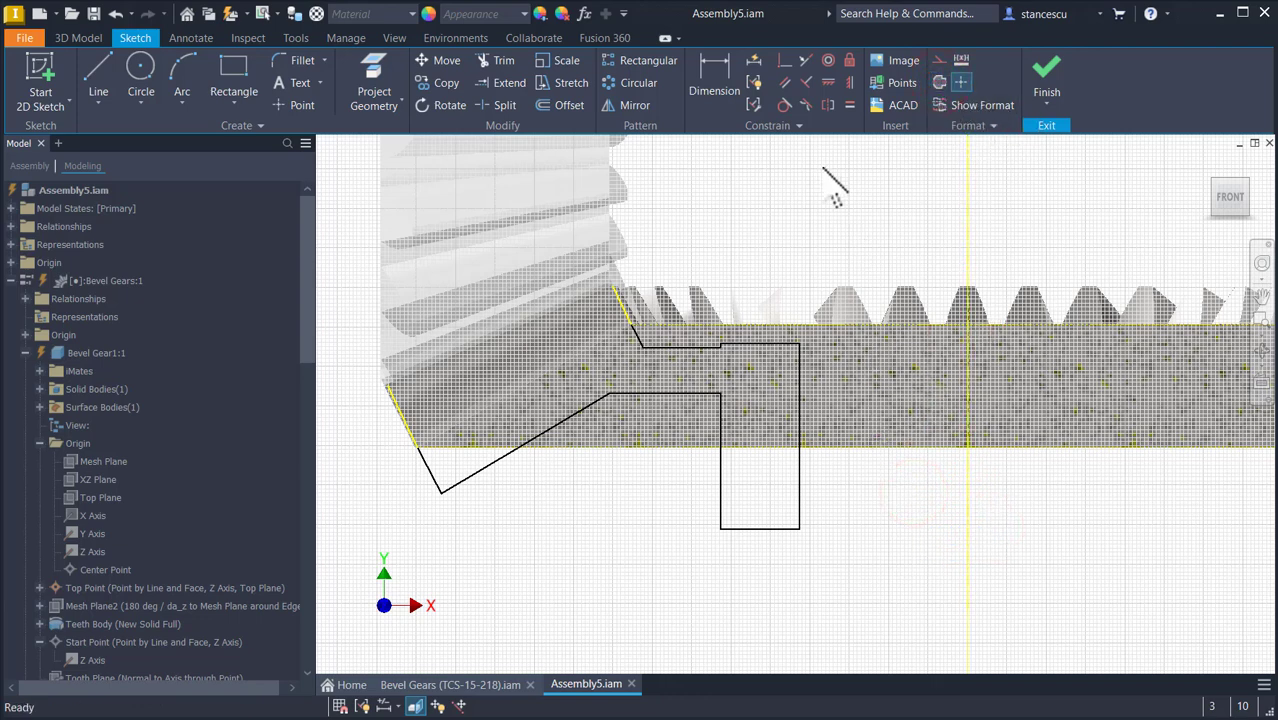
right_click(86, 546)
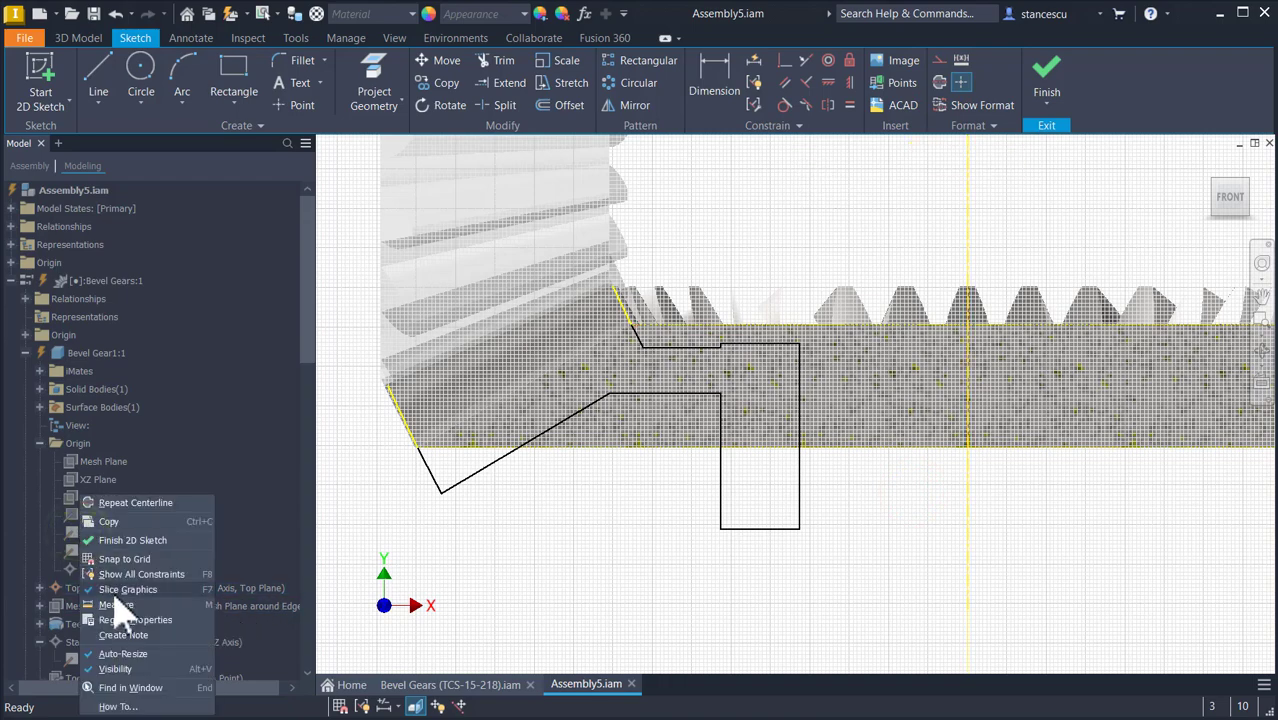
click(131, 669)
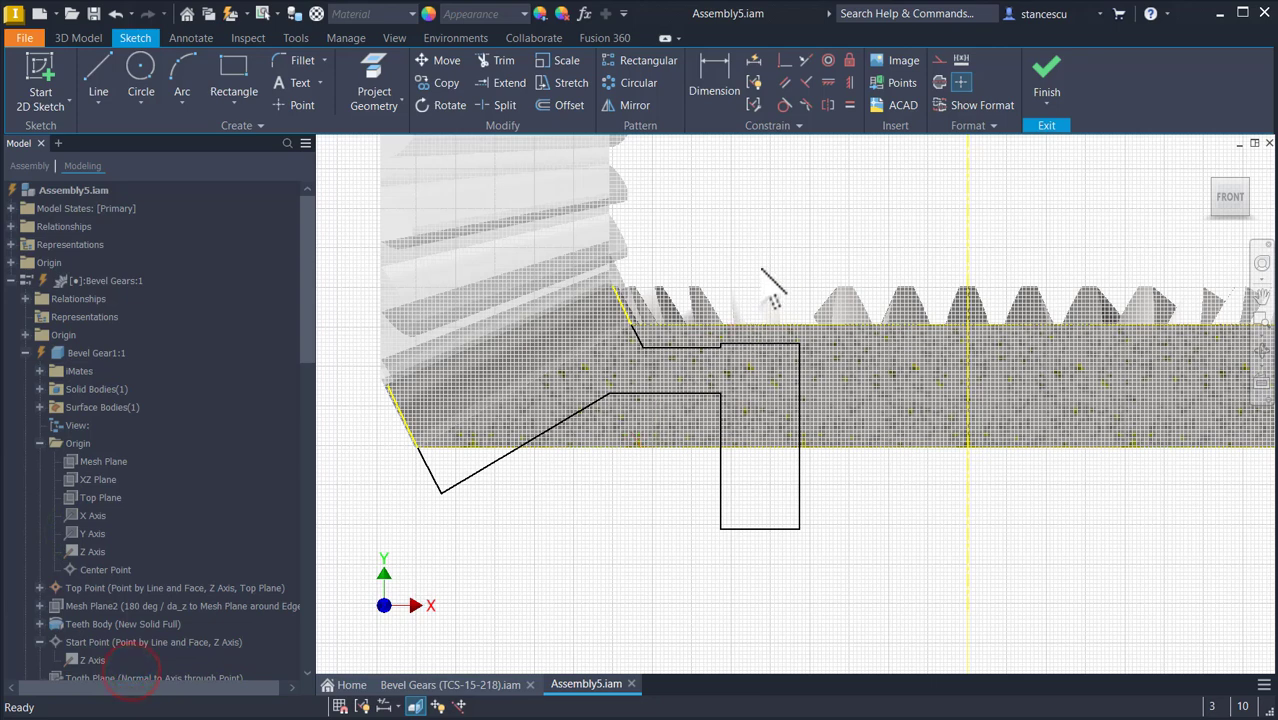
Dimension the bore side about the centerline as an 85 mm diameter.
click(718, 72)
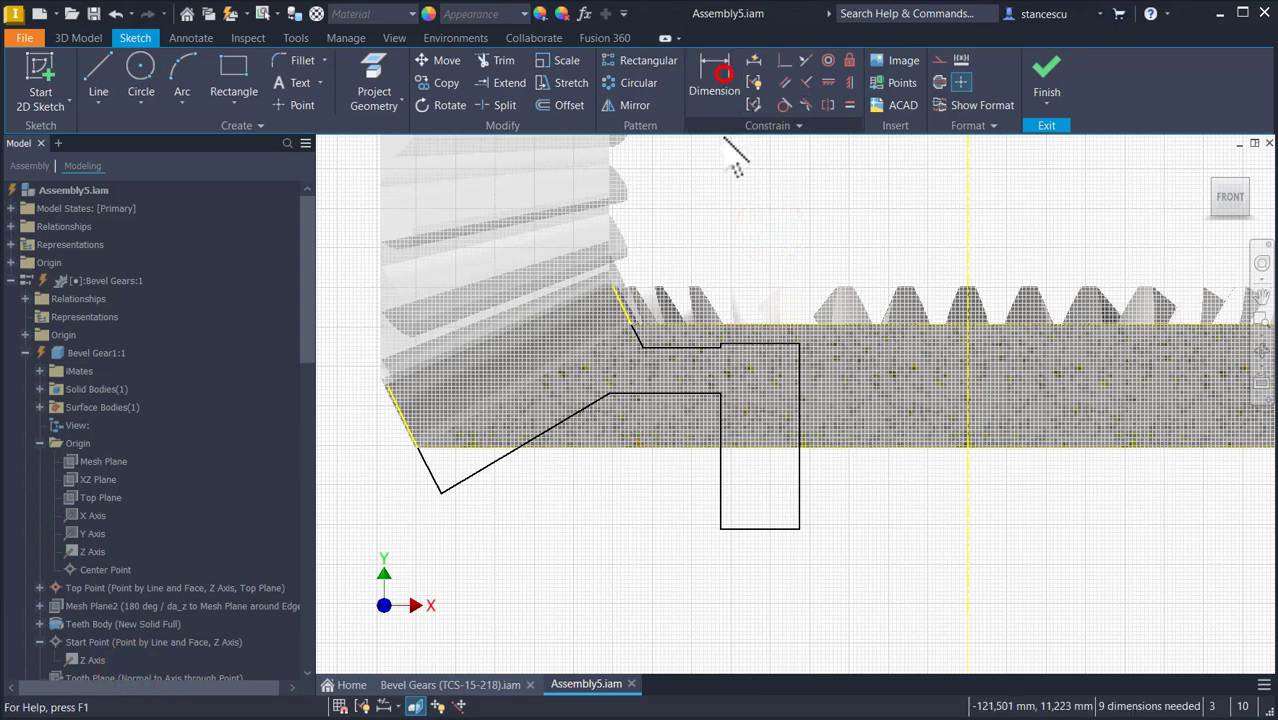
click(800, 495)
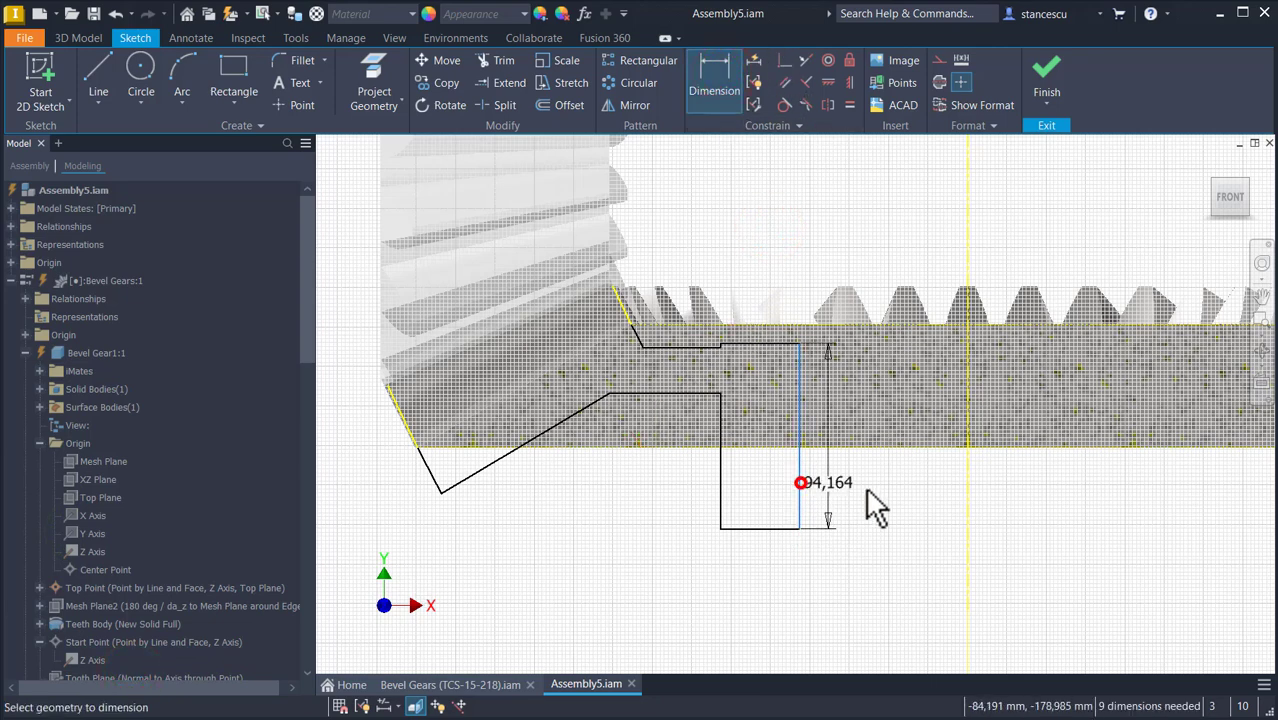
click(967, 530)
click(889, 572)
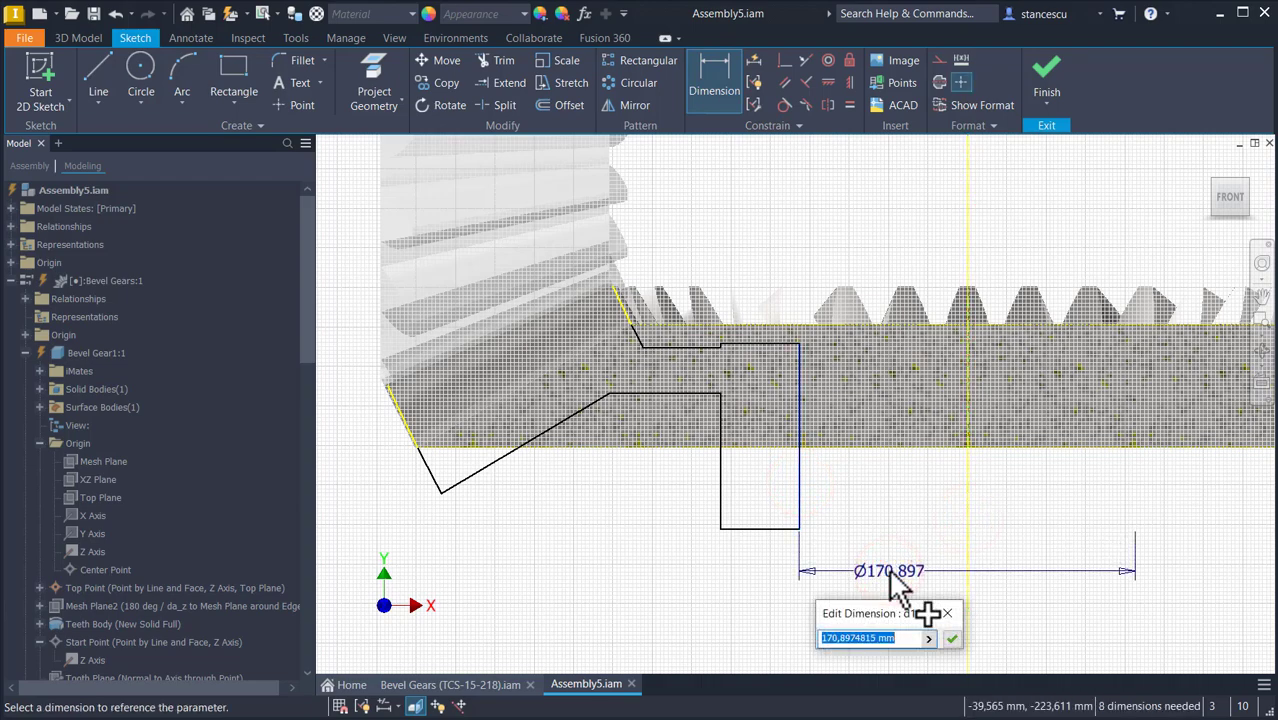
text(85)
key(Return)
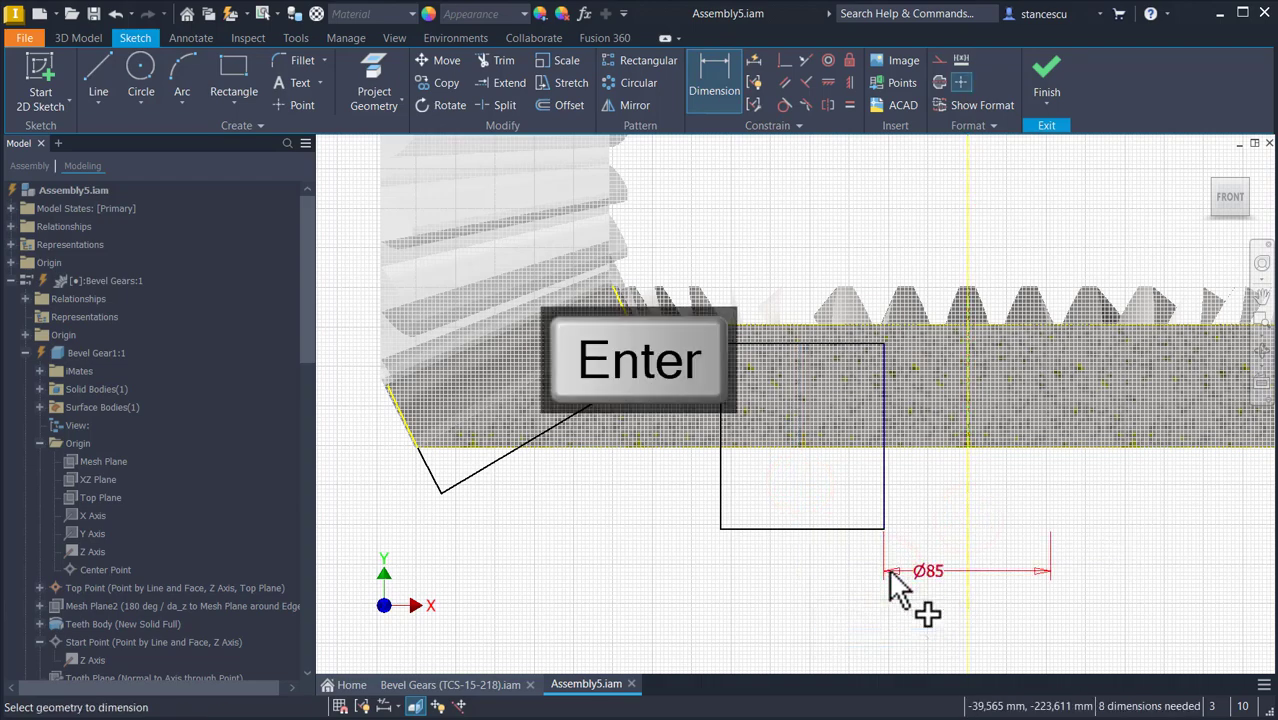
Dimension the hub's outer side about the centerline as a 165 mm diameter.
click(722, 483)
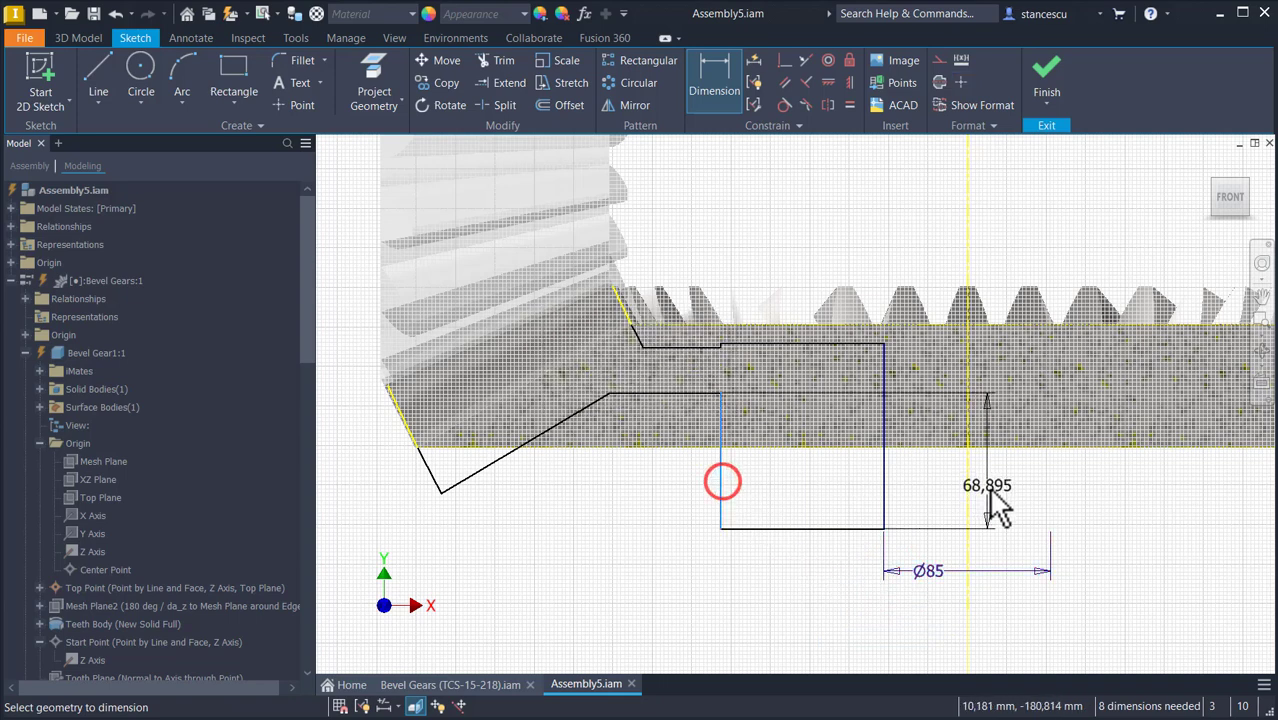
click(964, 491)
click(909, 630)
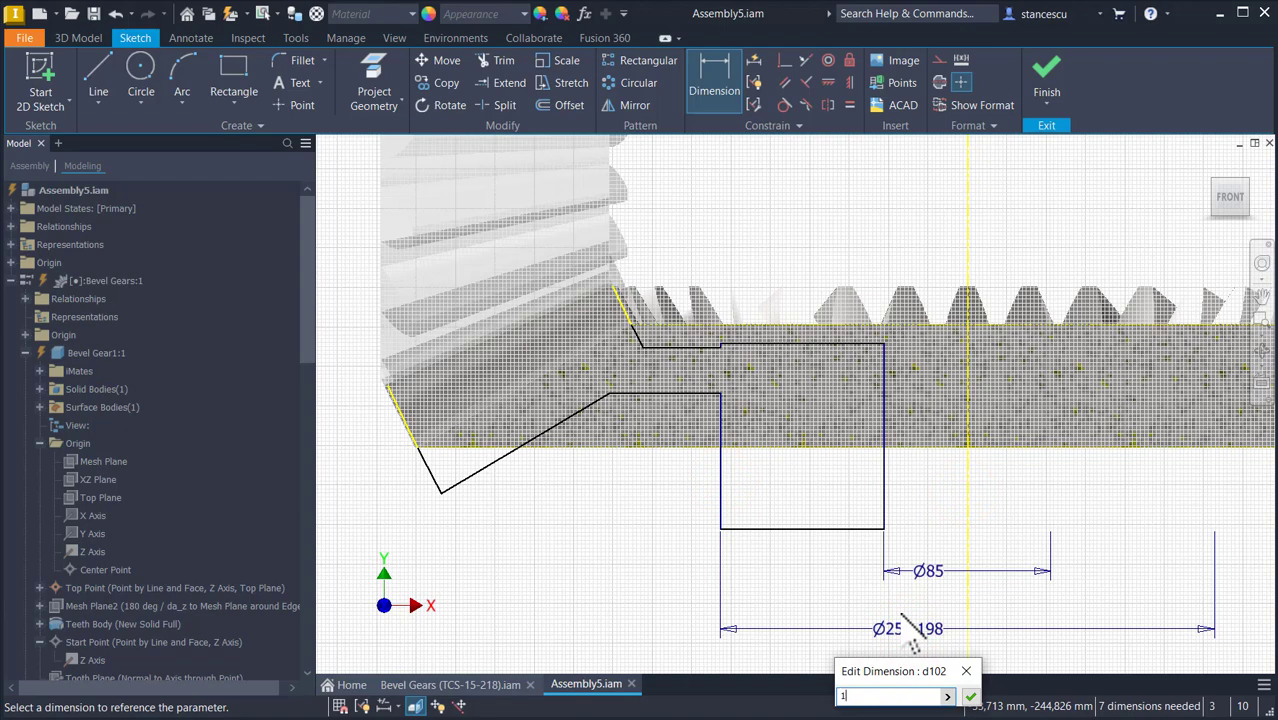
key(Return)
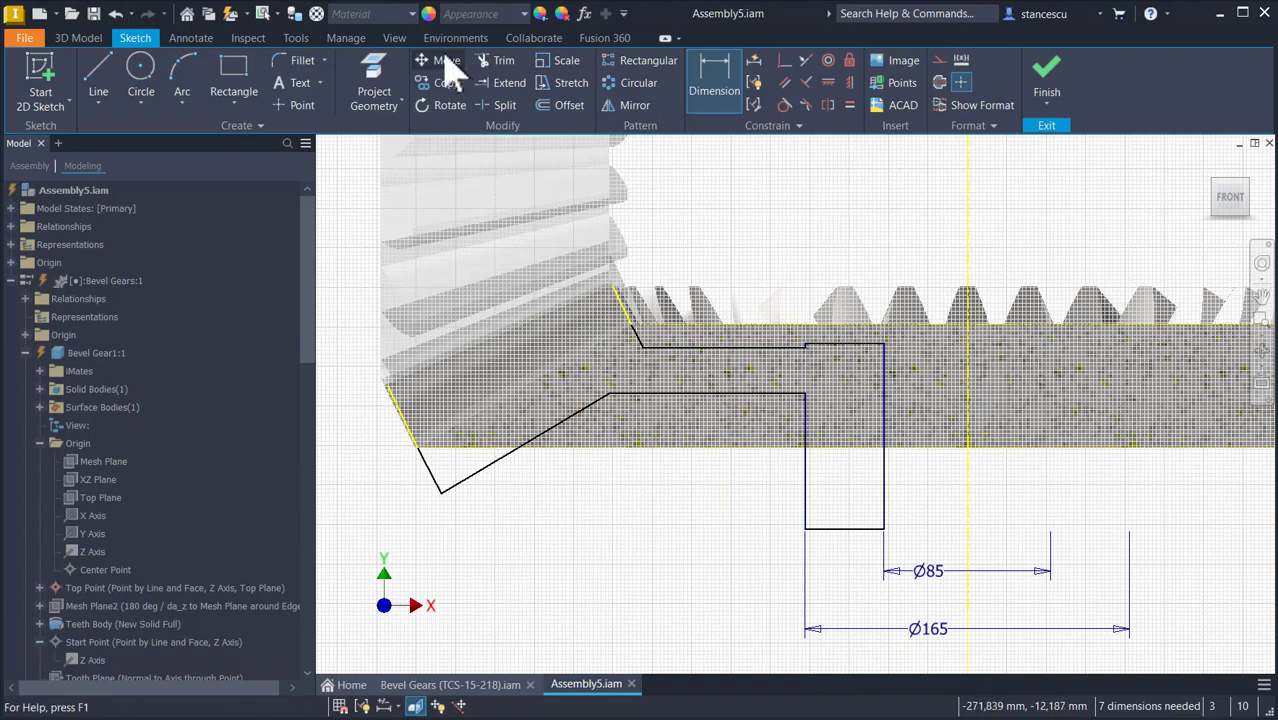
Project the sloped tooth root edge and make the rim's slanted underside parallel to it.
click(393, 82)
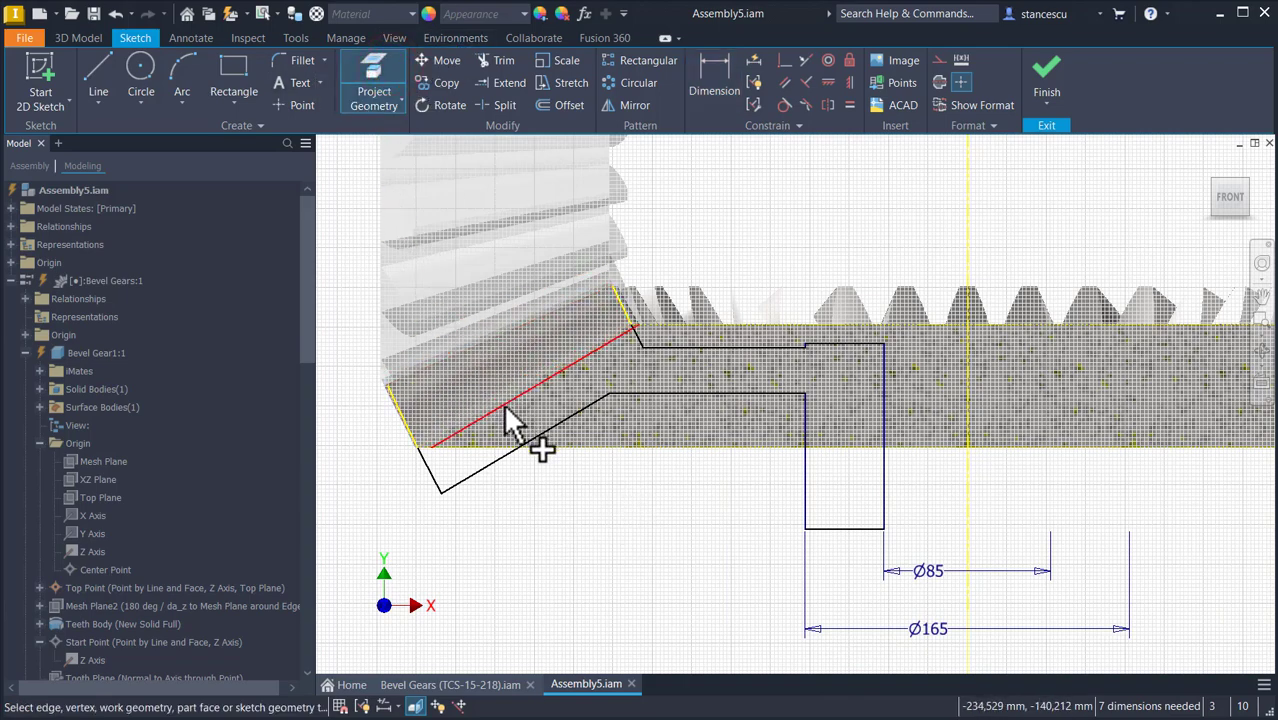
click(497, 401)
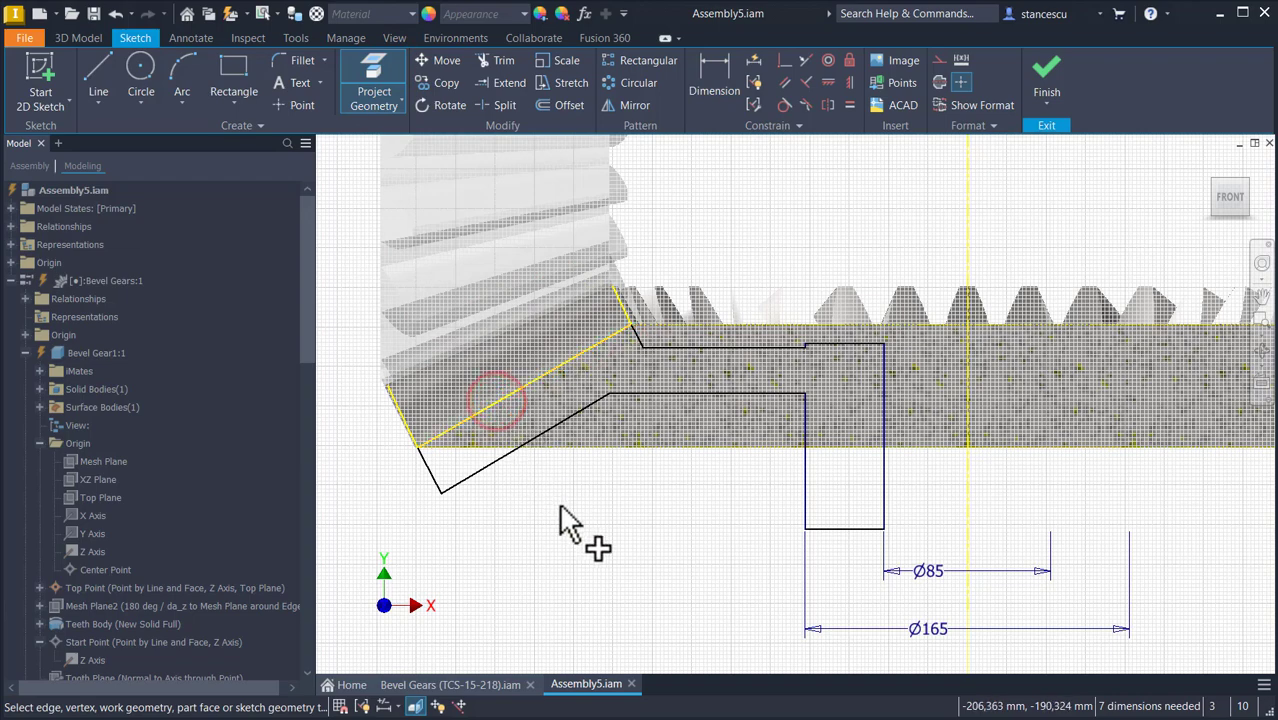
click(783, 85)
click(570, 417)
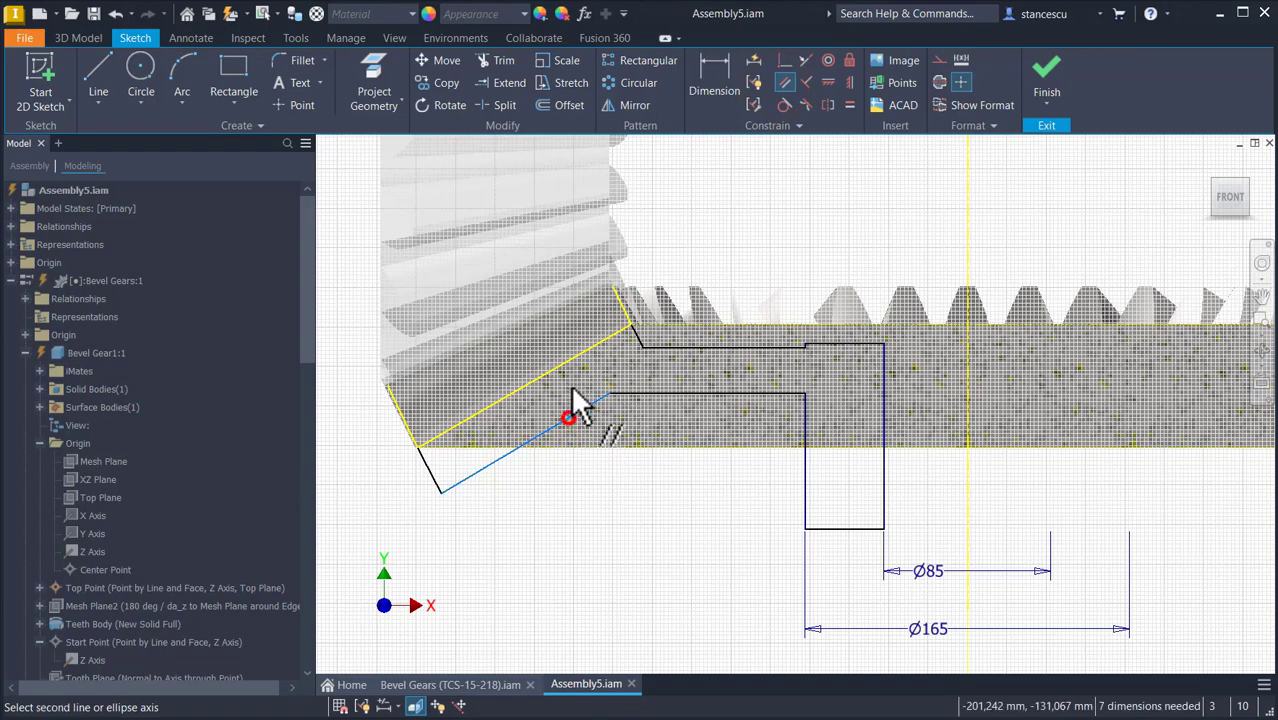
click(566, 363)
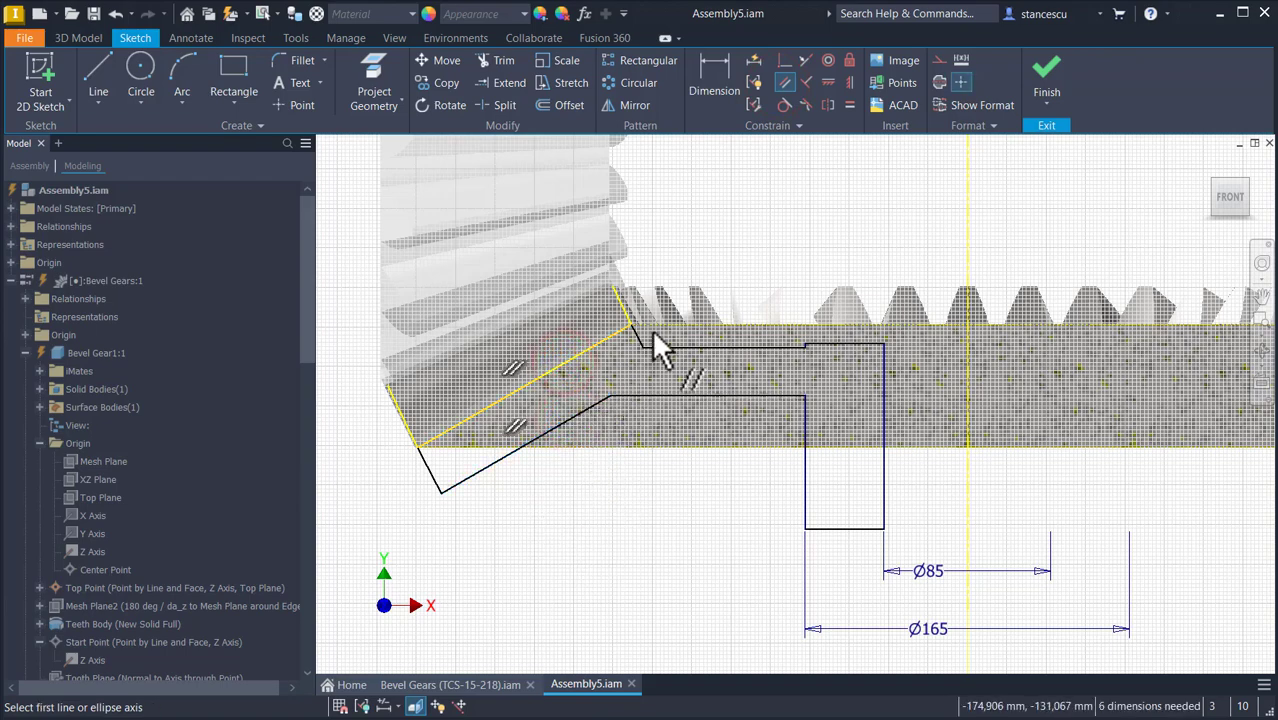
Set the distance between the projected tooth root edge and the rim's slanted underside to 30 mm.
click(725, 90)
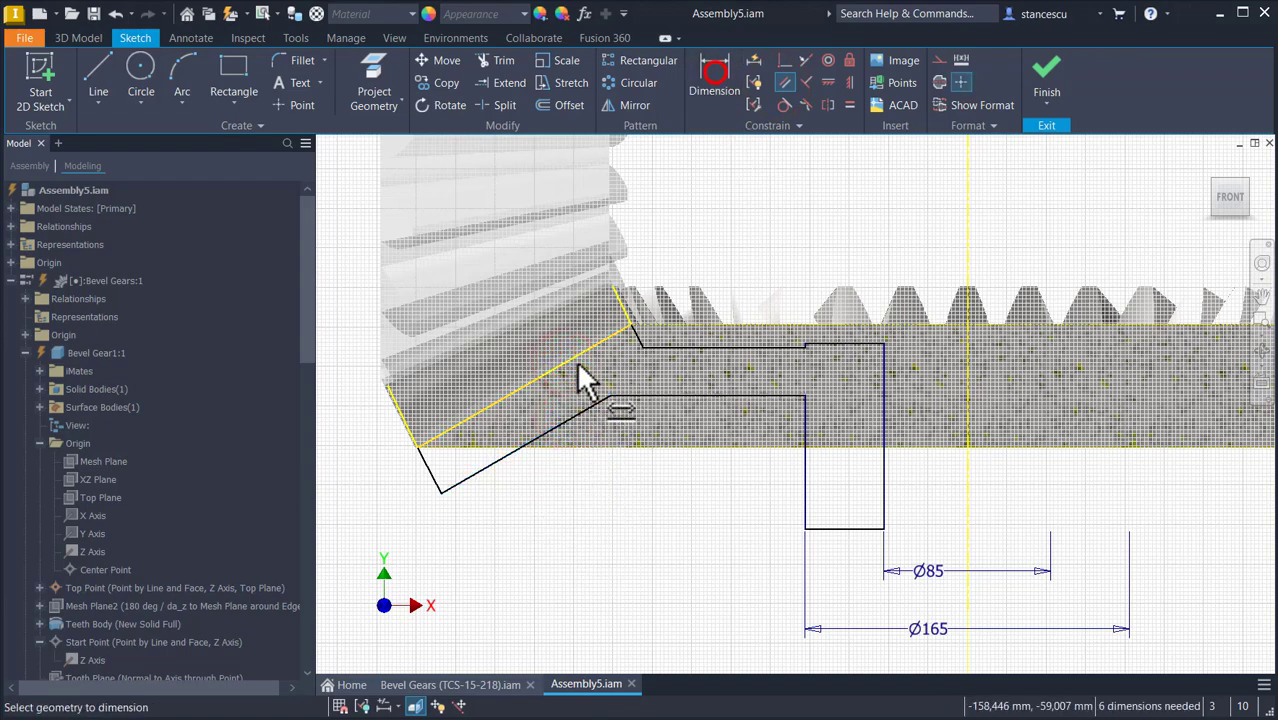
click(447, 428)
click(455, 483)
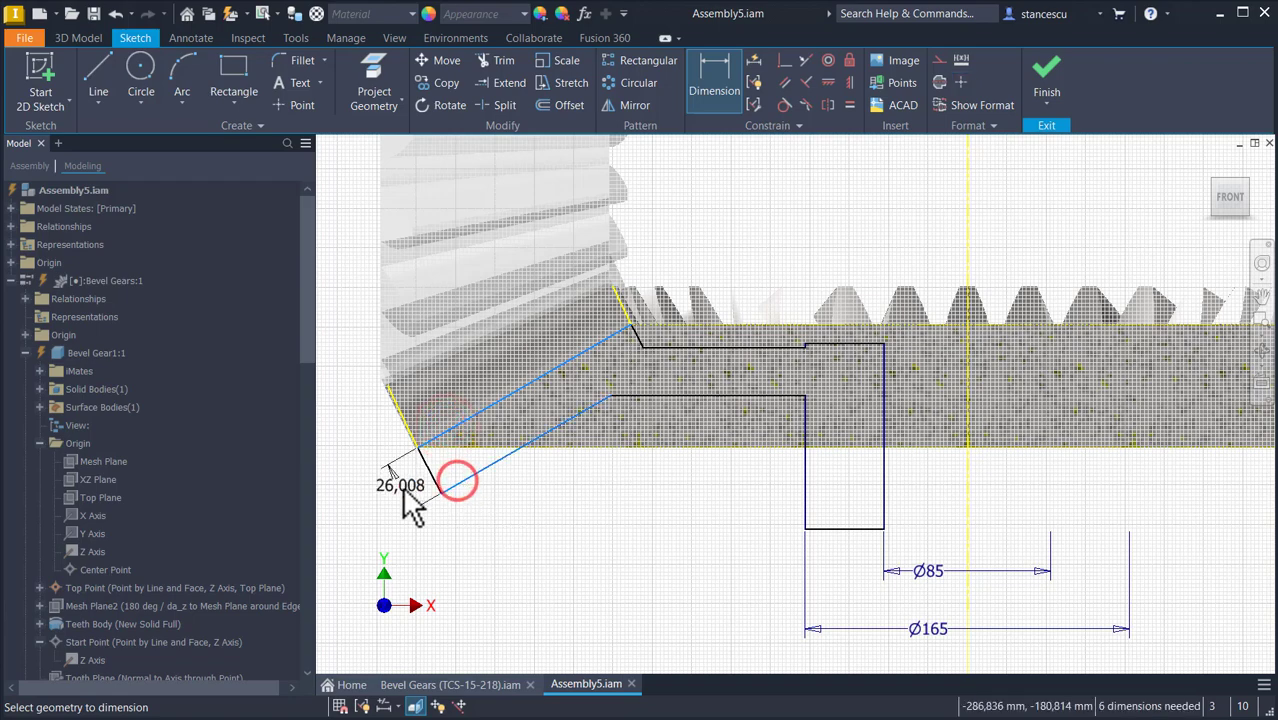
click(405, 498)
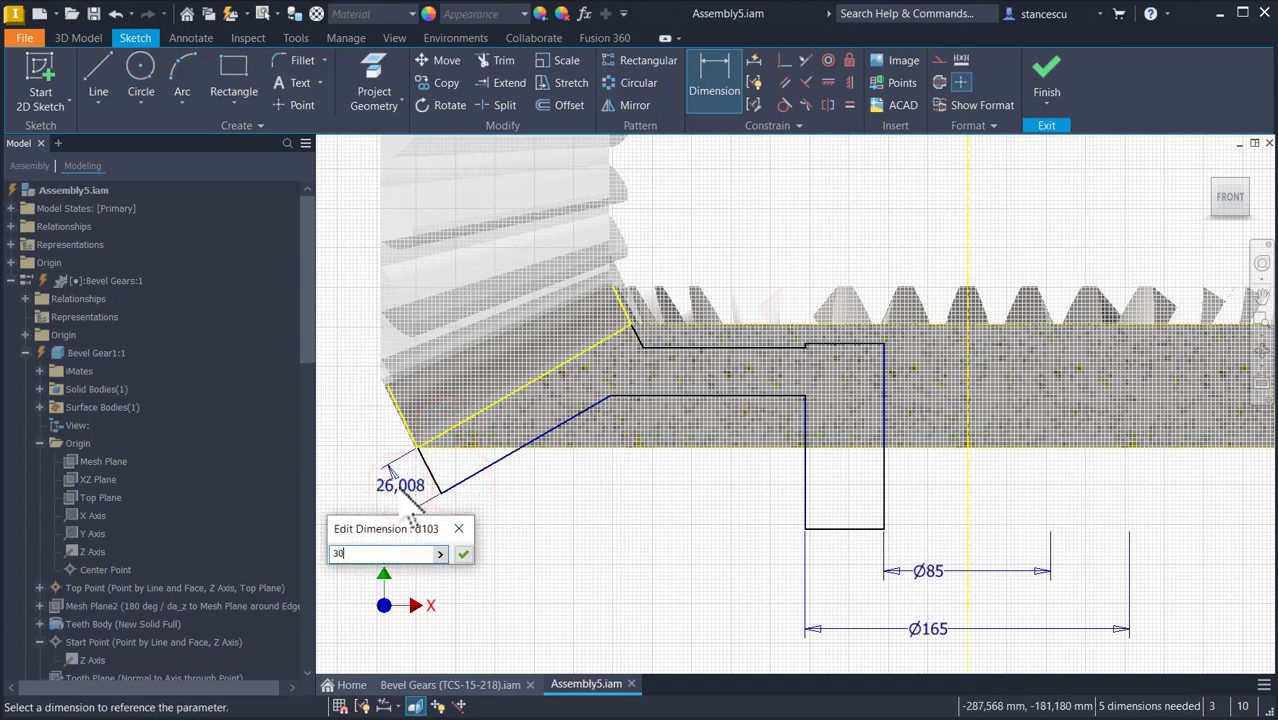
key(Return)
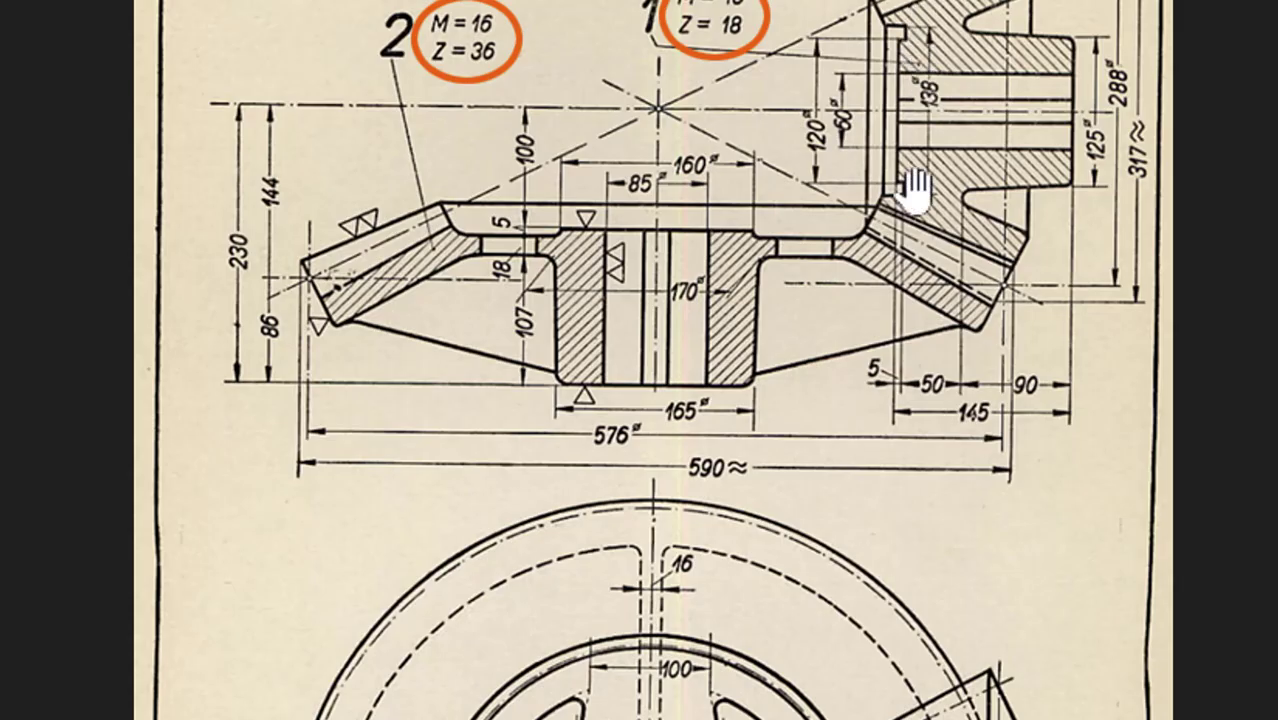
Check the reference drawing and place the hub top 10 mm below the projected upper horizontal edge of the crown.
drag(915, 187, 879, 408)
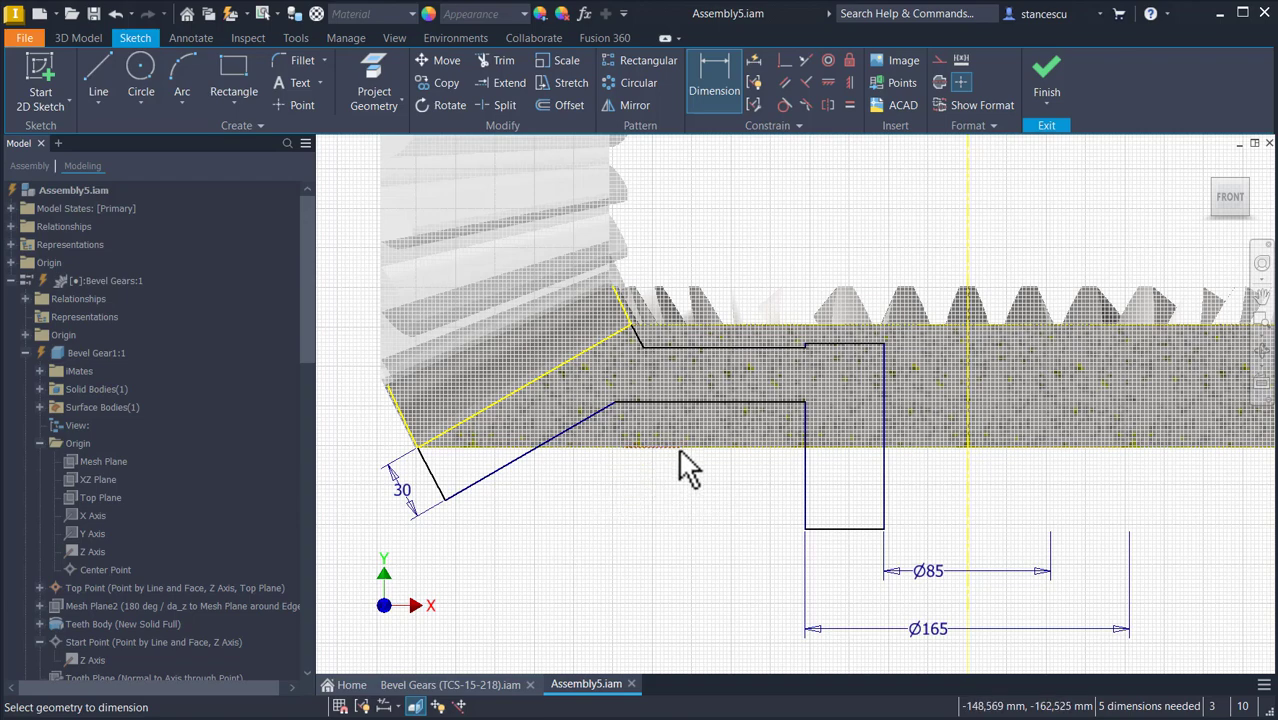
scroll(801, 369, up, 2)
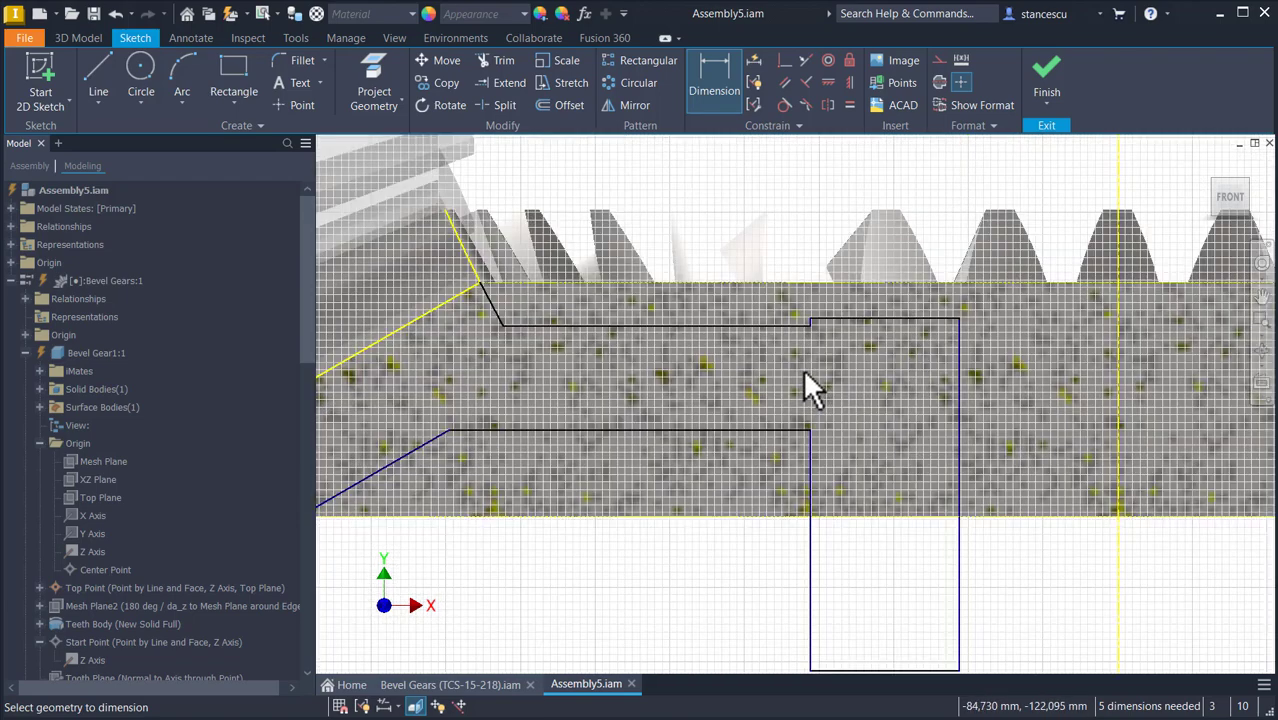
click(728, 84)
click(833, 320)
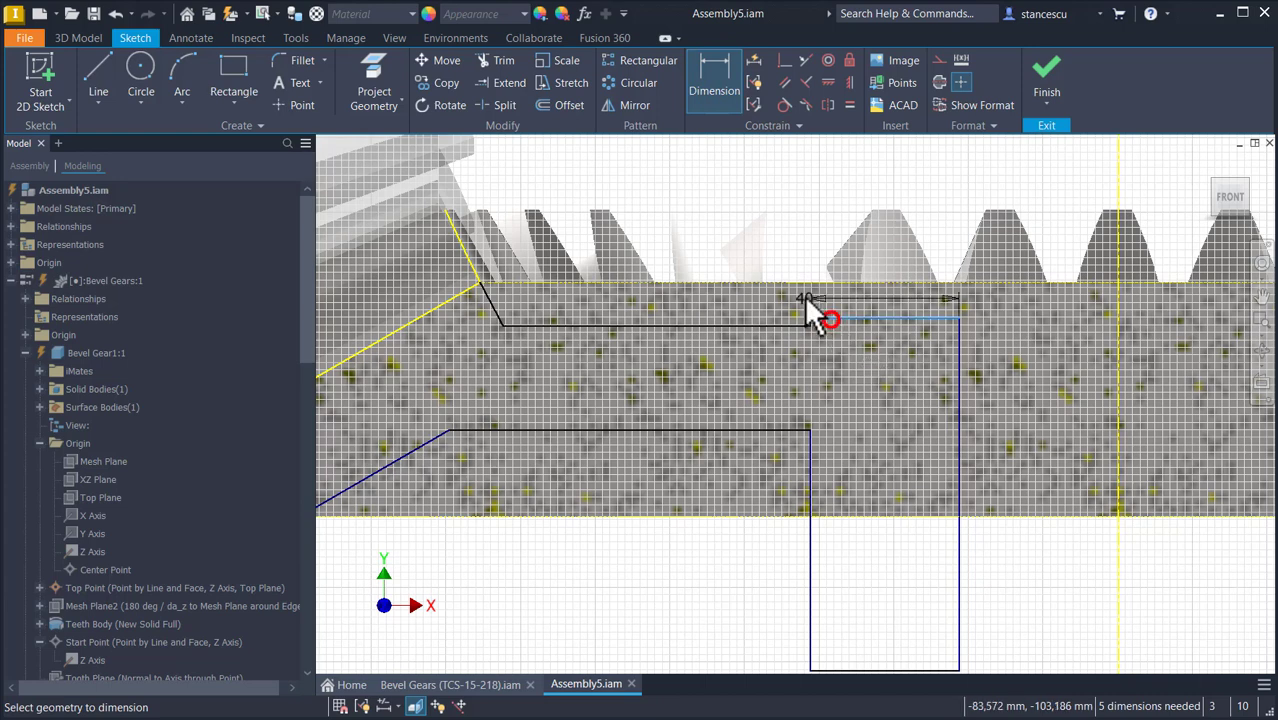
click(800, 283)
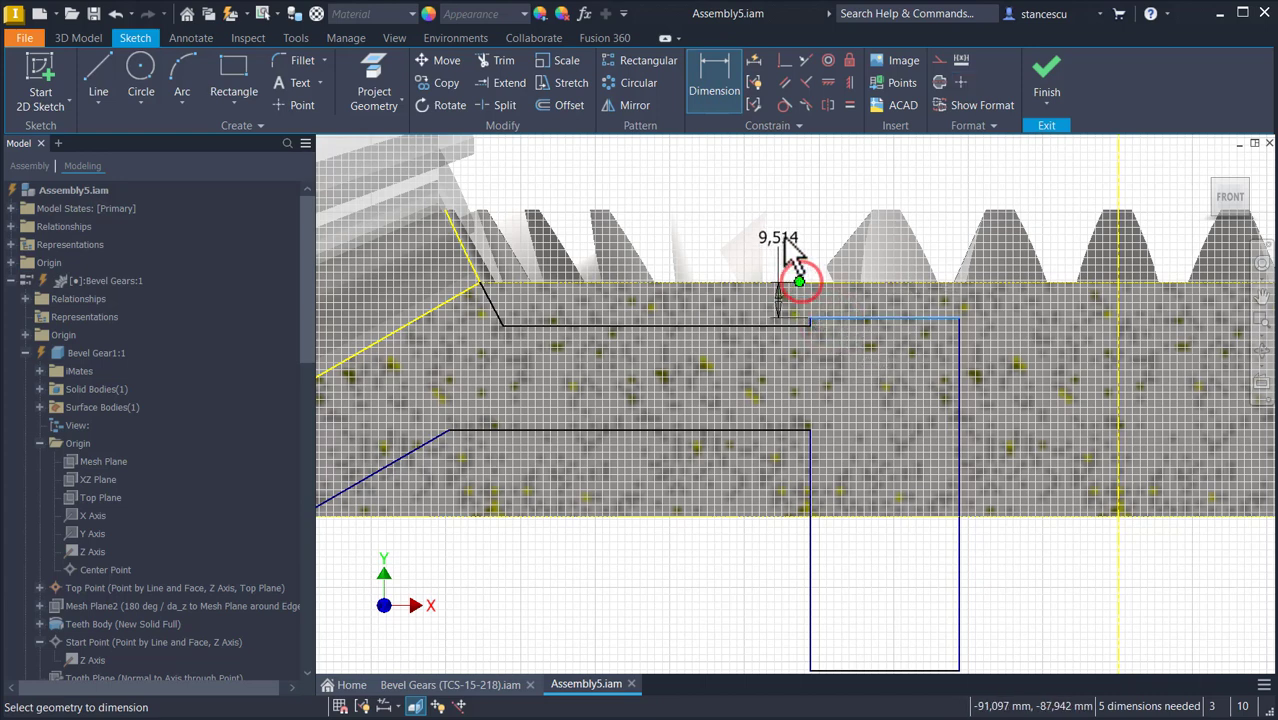
click(795, 210)
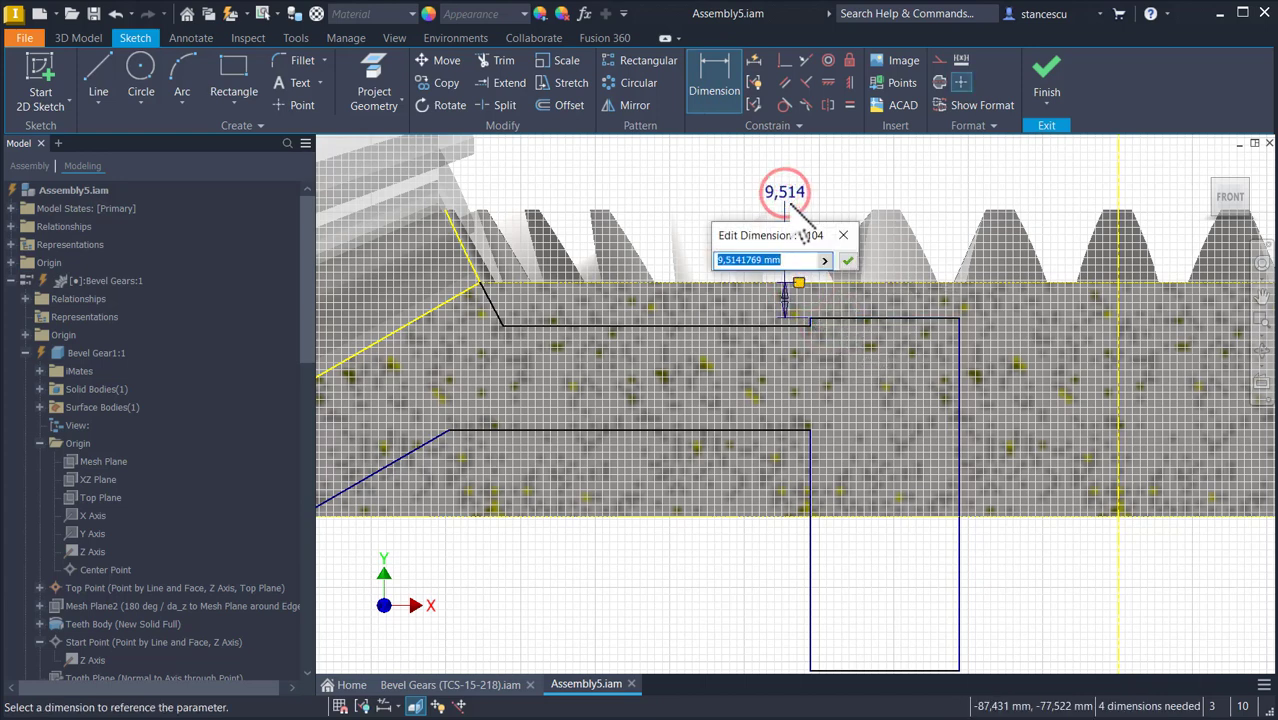
key(Return)
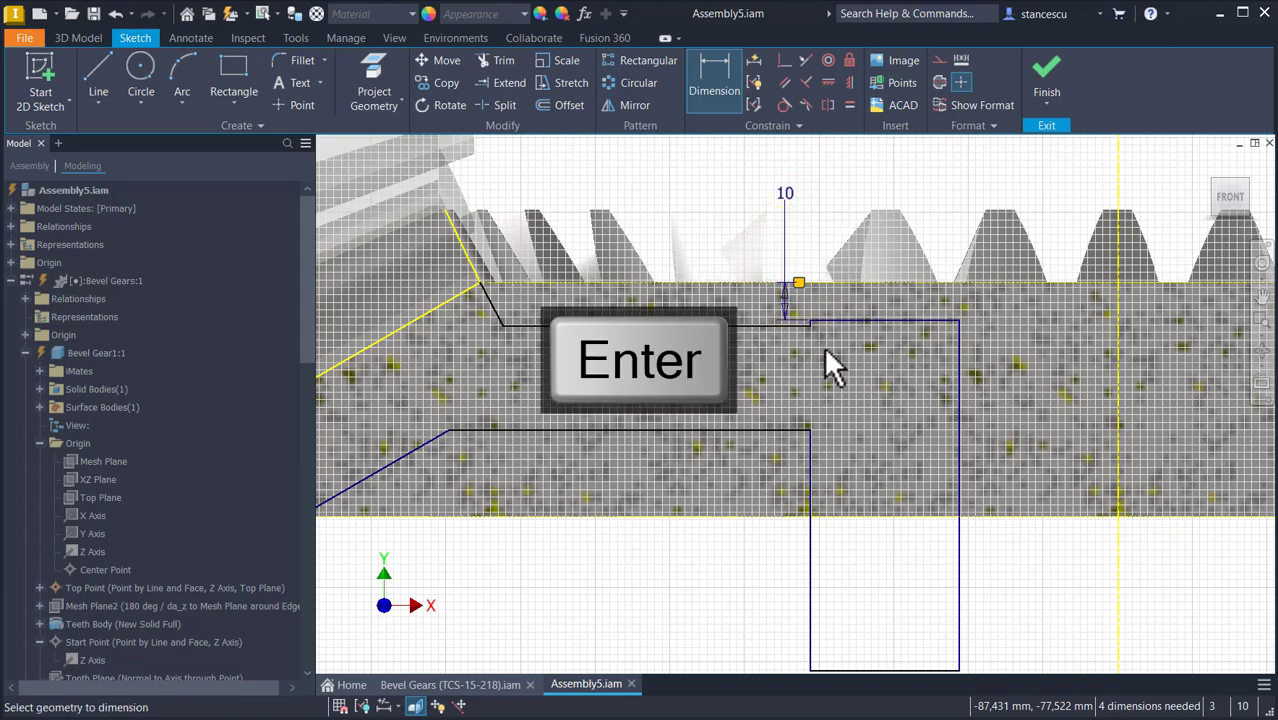
Set the height of the small step between the hub top and the web top to 5 mm.
scroll(810, 350, up, 3)
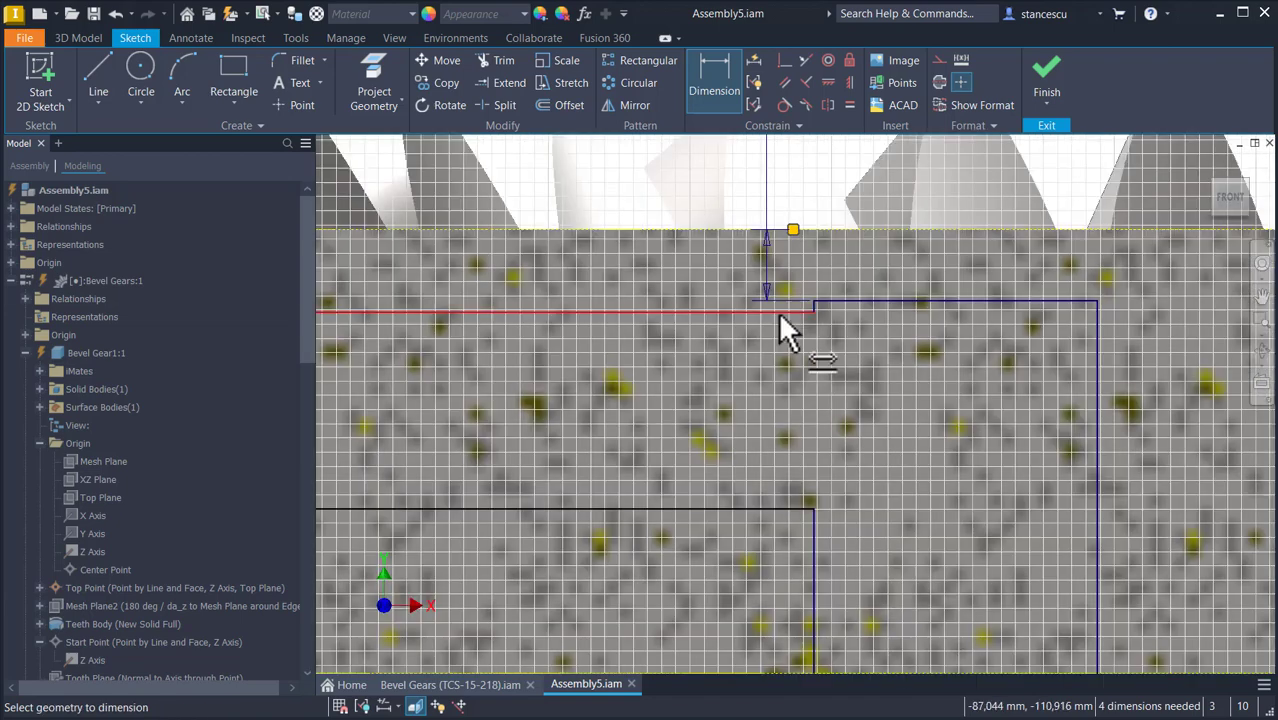
click(833, 302)
click(697, 281)
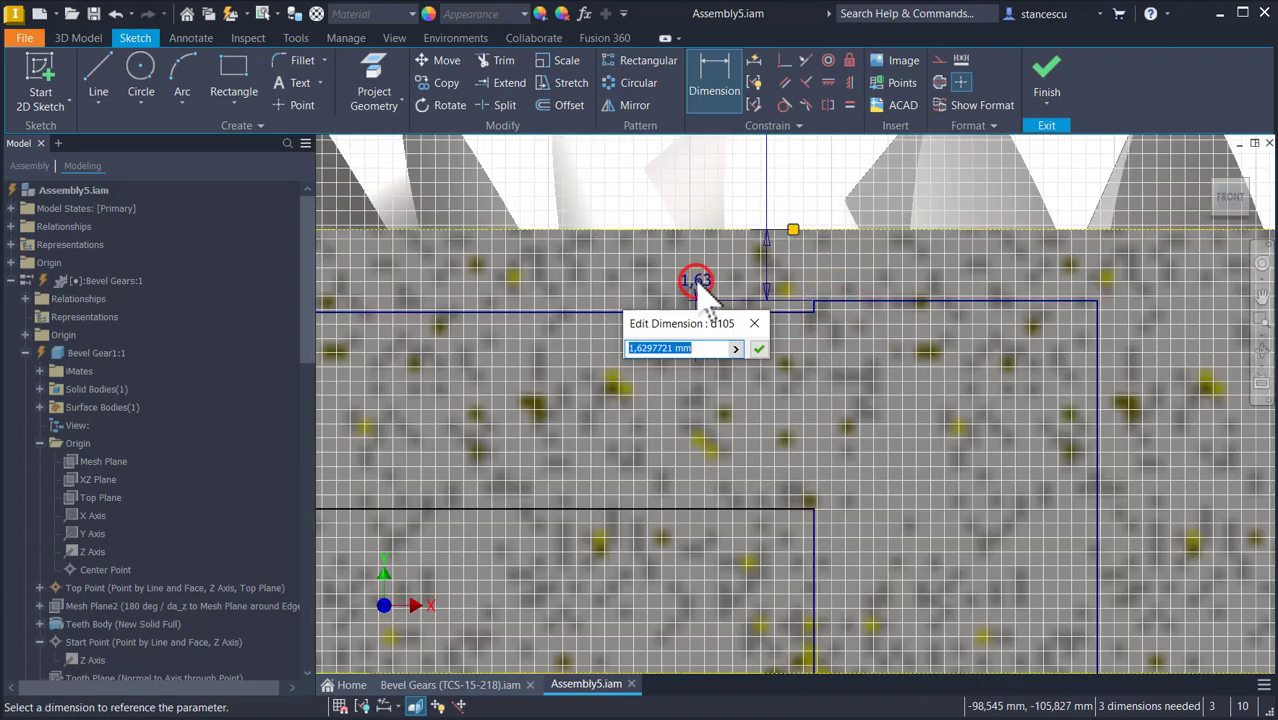
key(BackSpace)
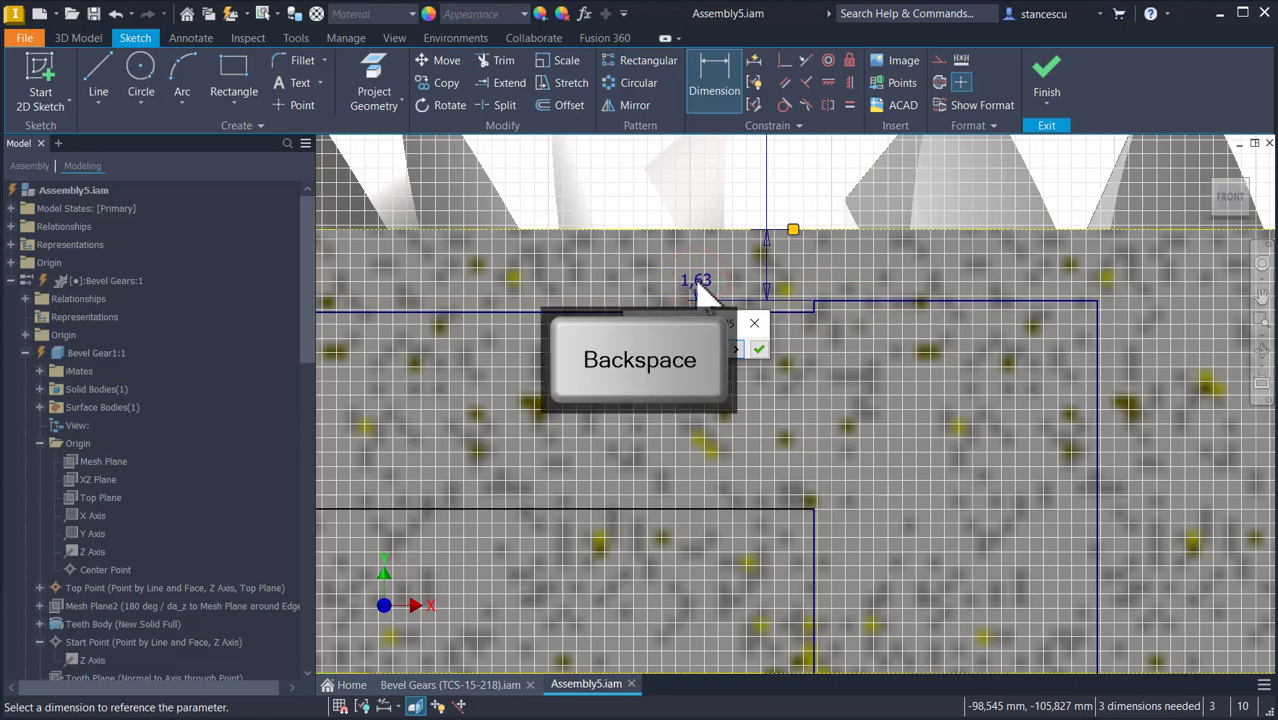
text(5)
key(Return)
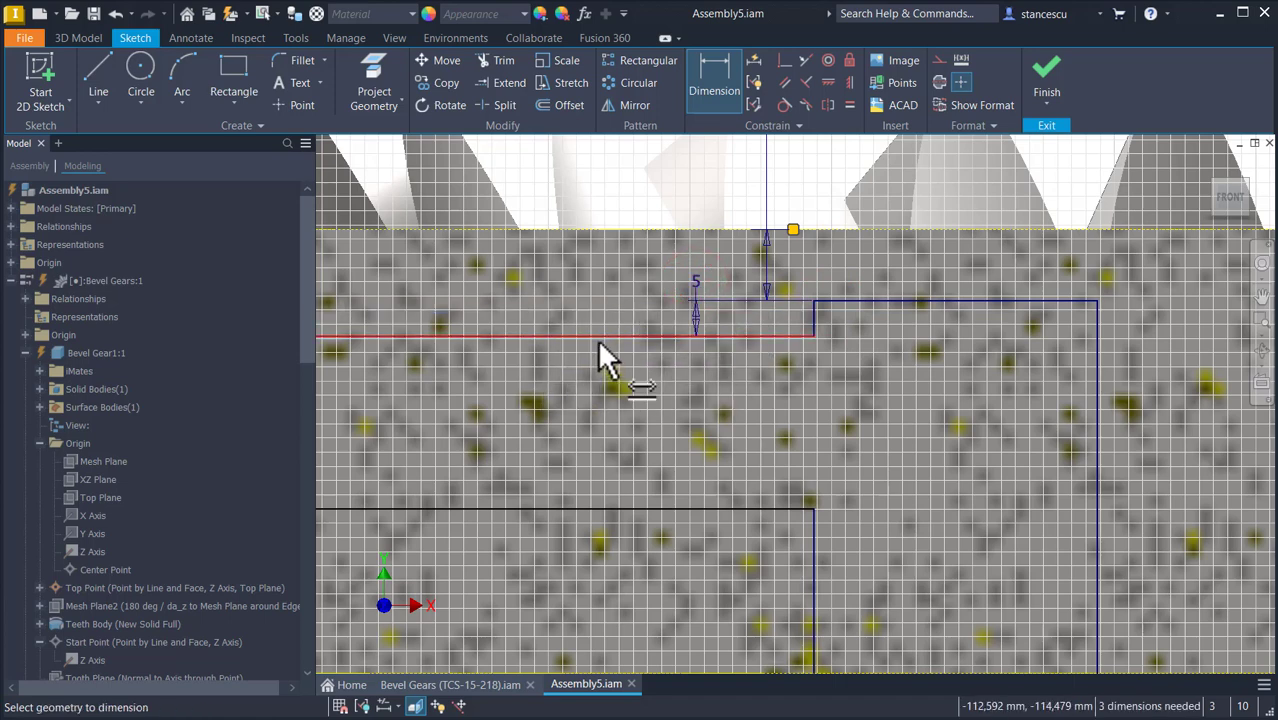
Set the web thickness between its horizontal top and underside lines to 18 mm.
click(600, 338)
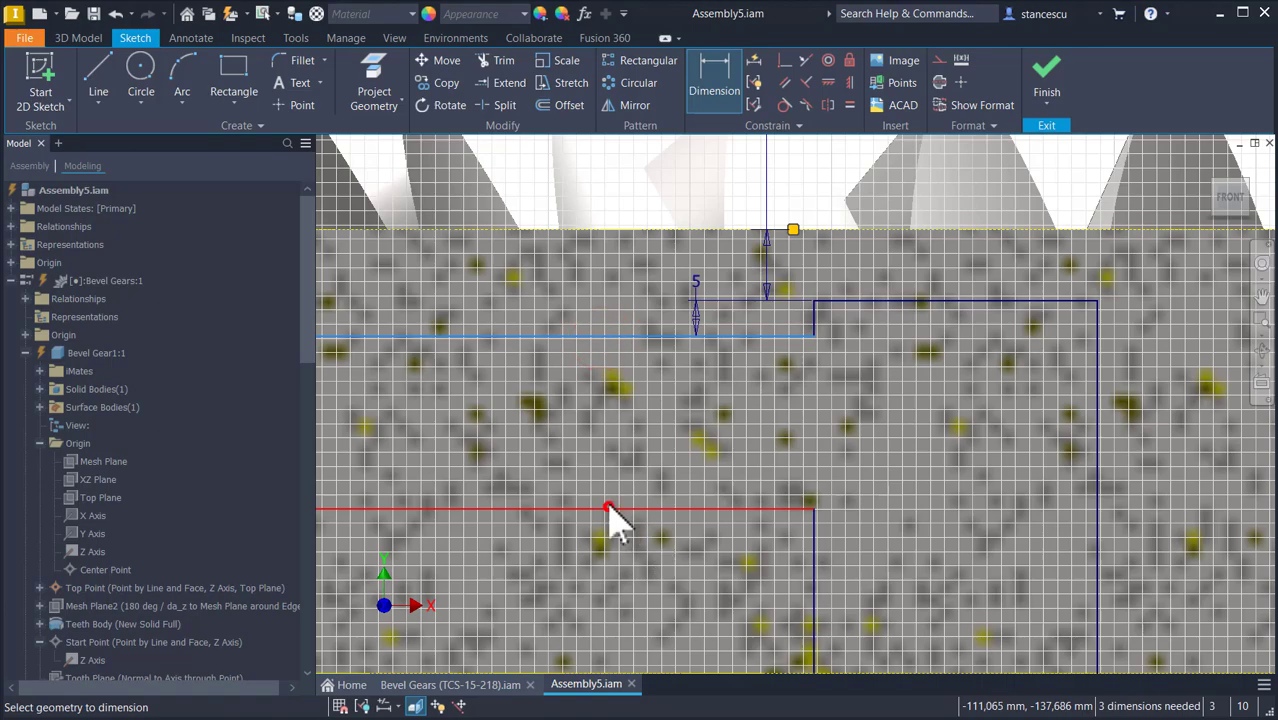
click(608, 505)
click(612, 440)
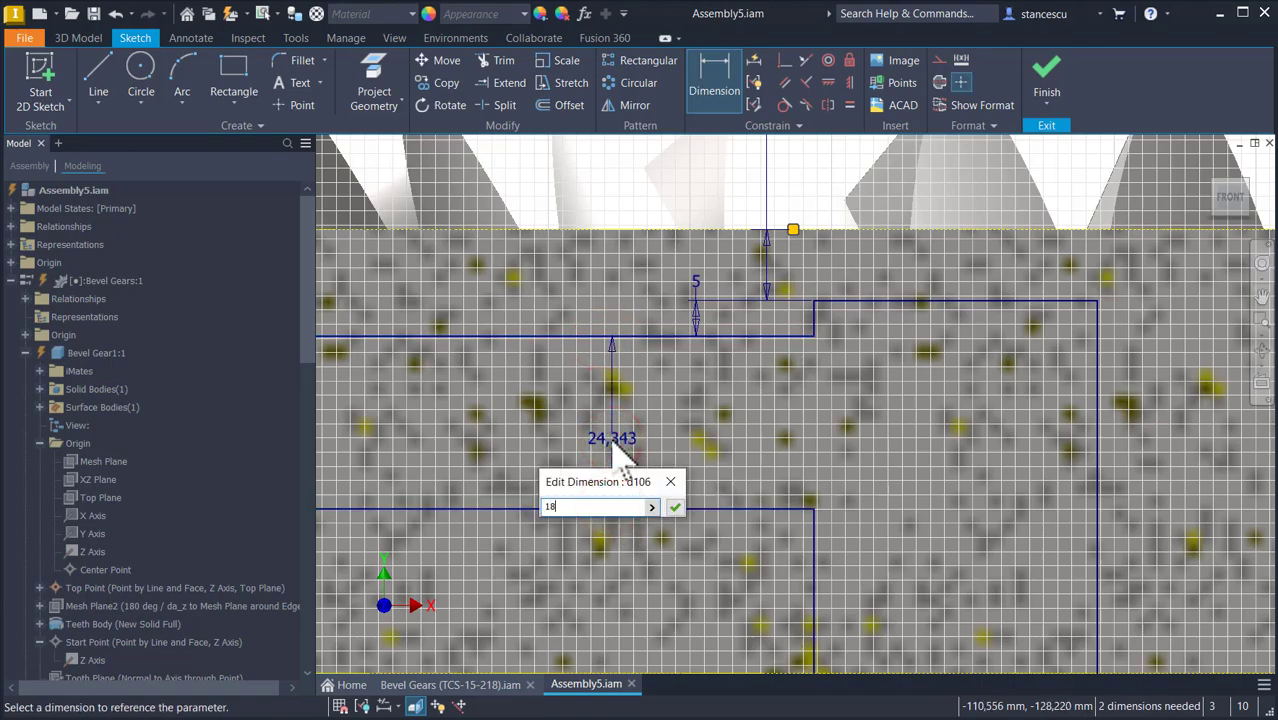
text(18)
key(Return)
Make the short edges at both ends of the sloped rim perpendicular to the projected tooth root edge.
scroll(638, 434, down, 10)
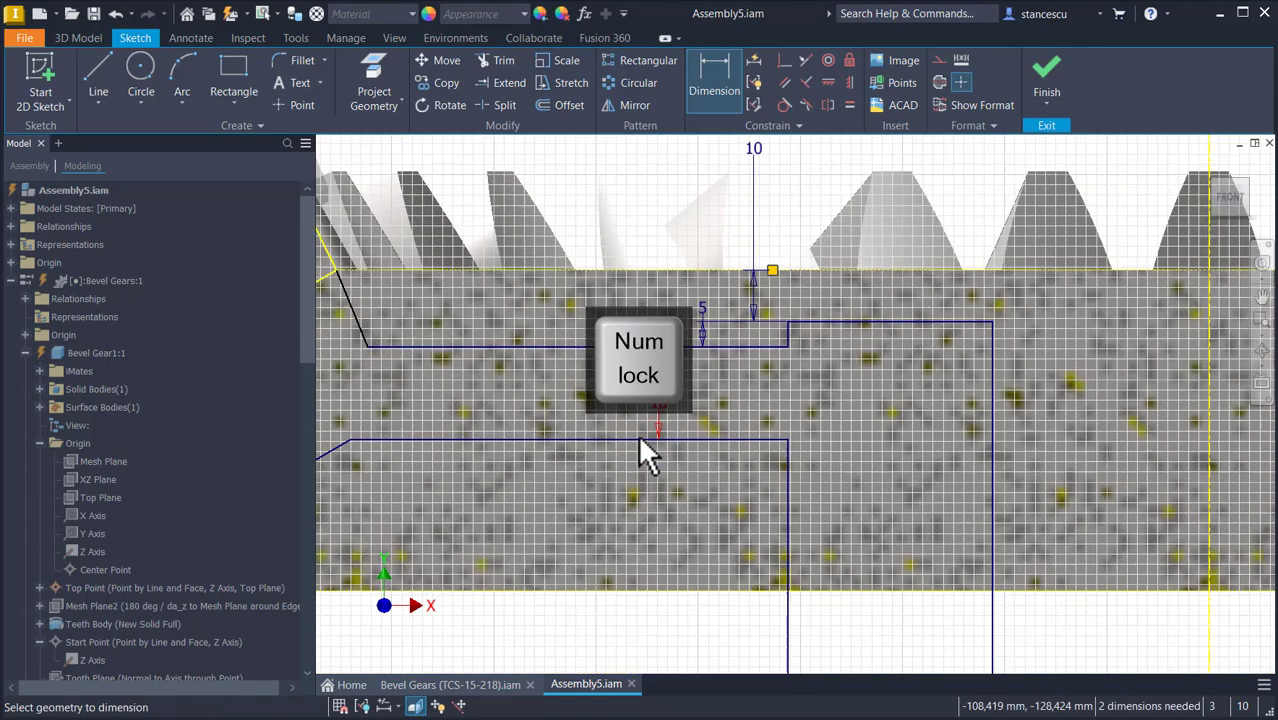
scroll(610, 431, up, 3)
scroll(621, 449, up, 2)
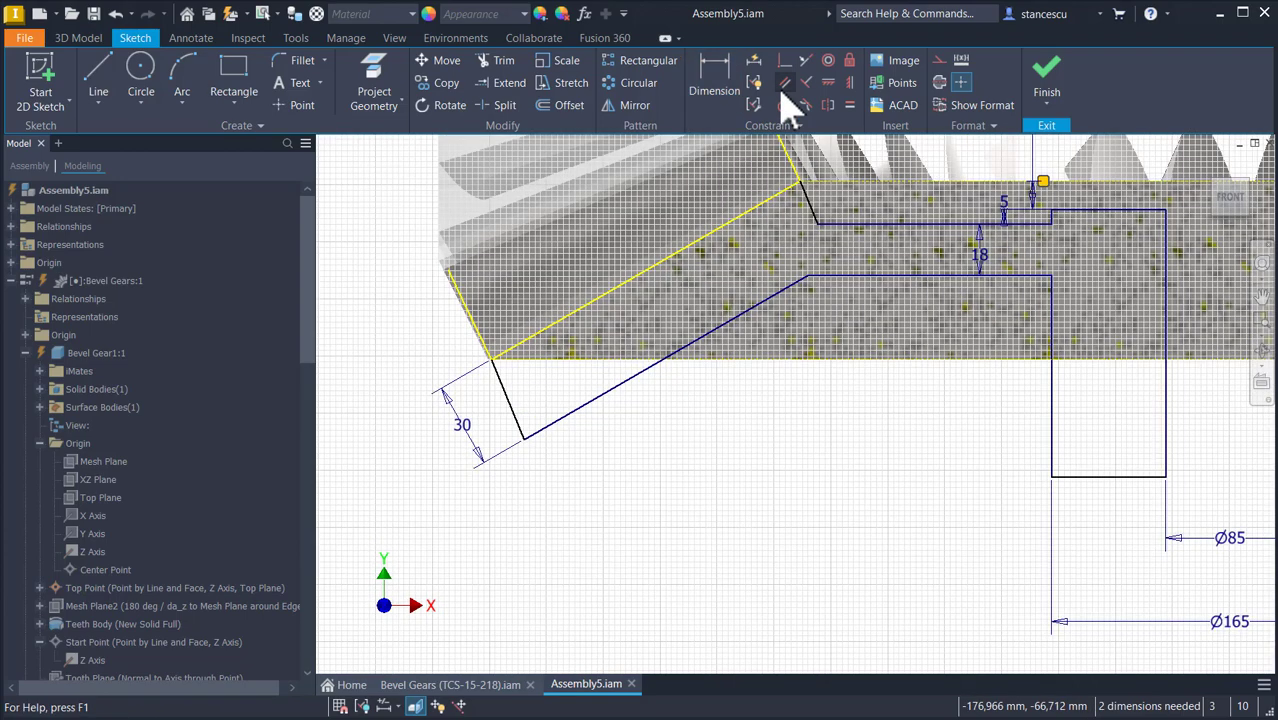
click(806, 82)
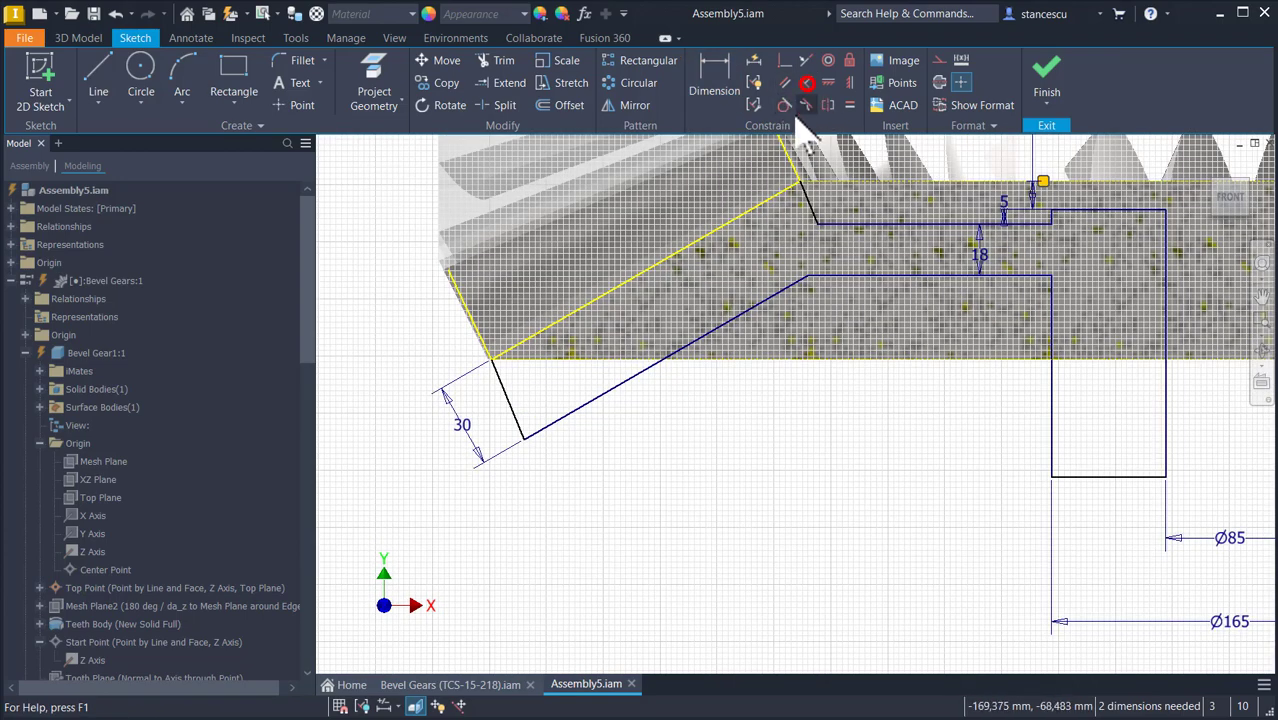
click(506, 398)
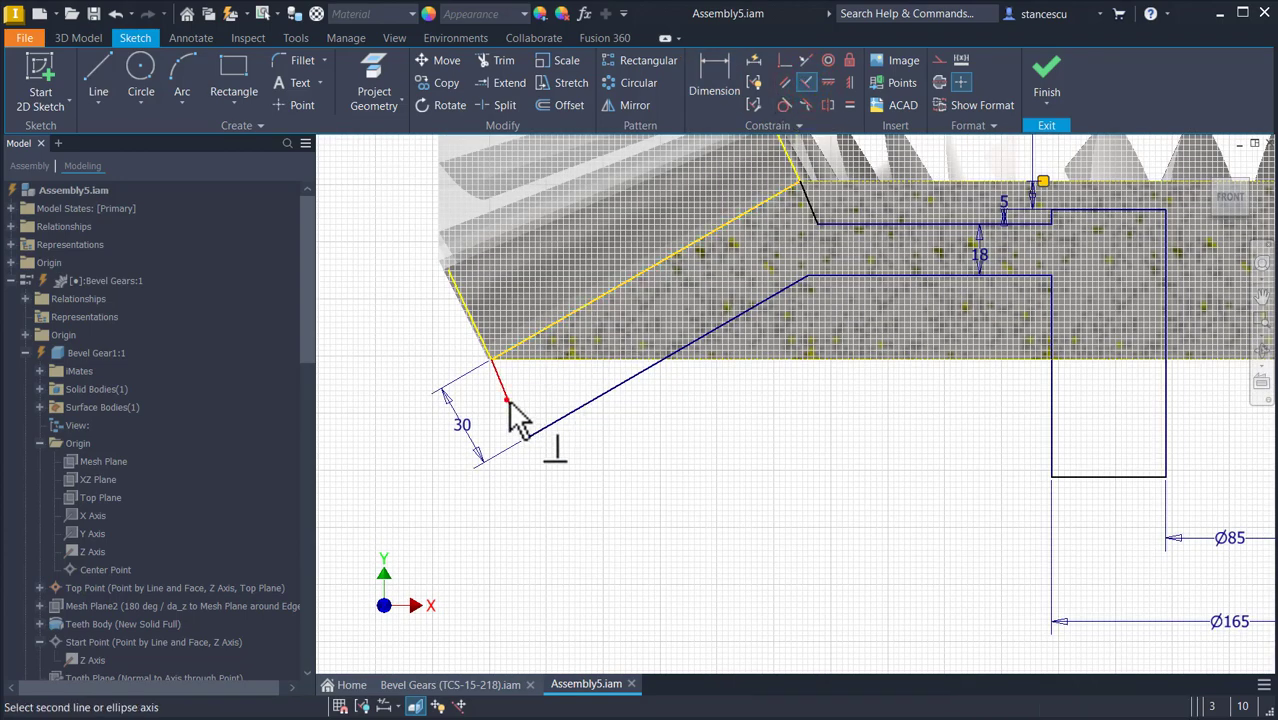
click(537, 334)
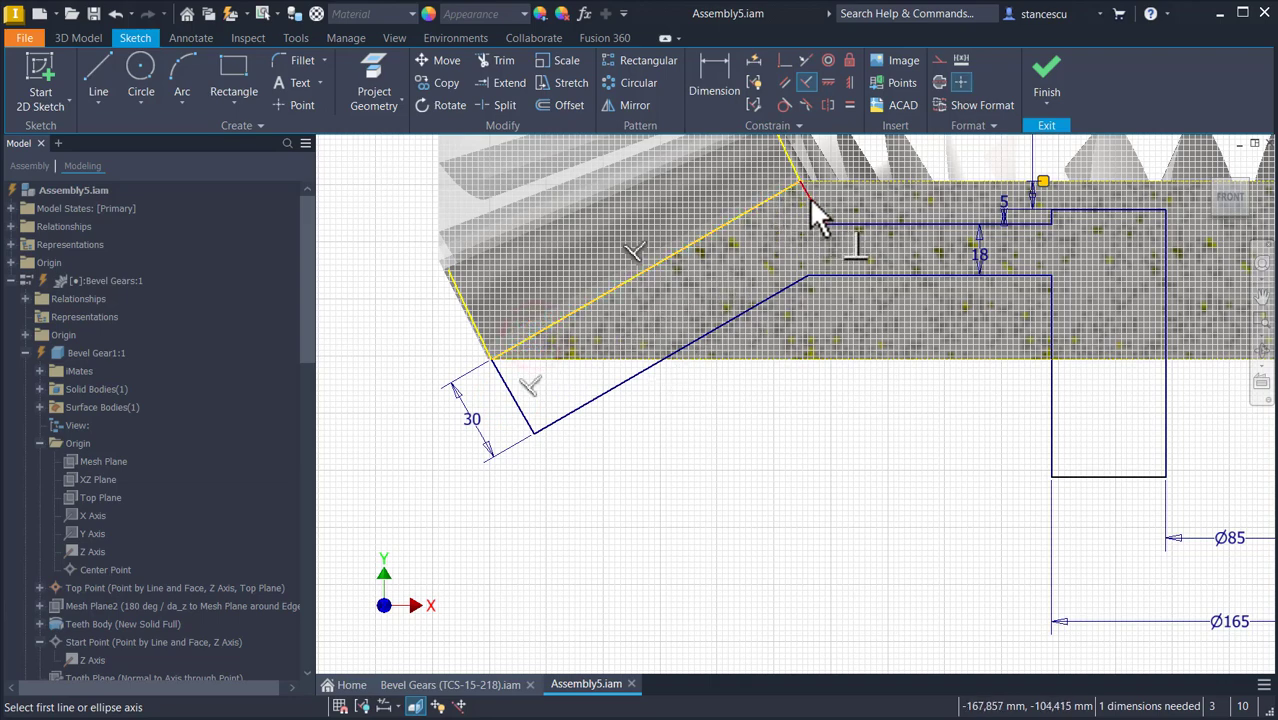
key(Escape)
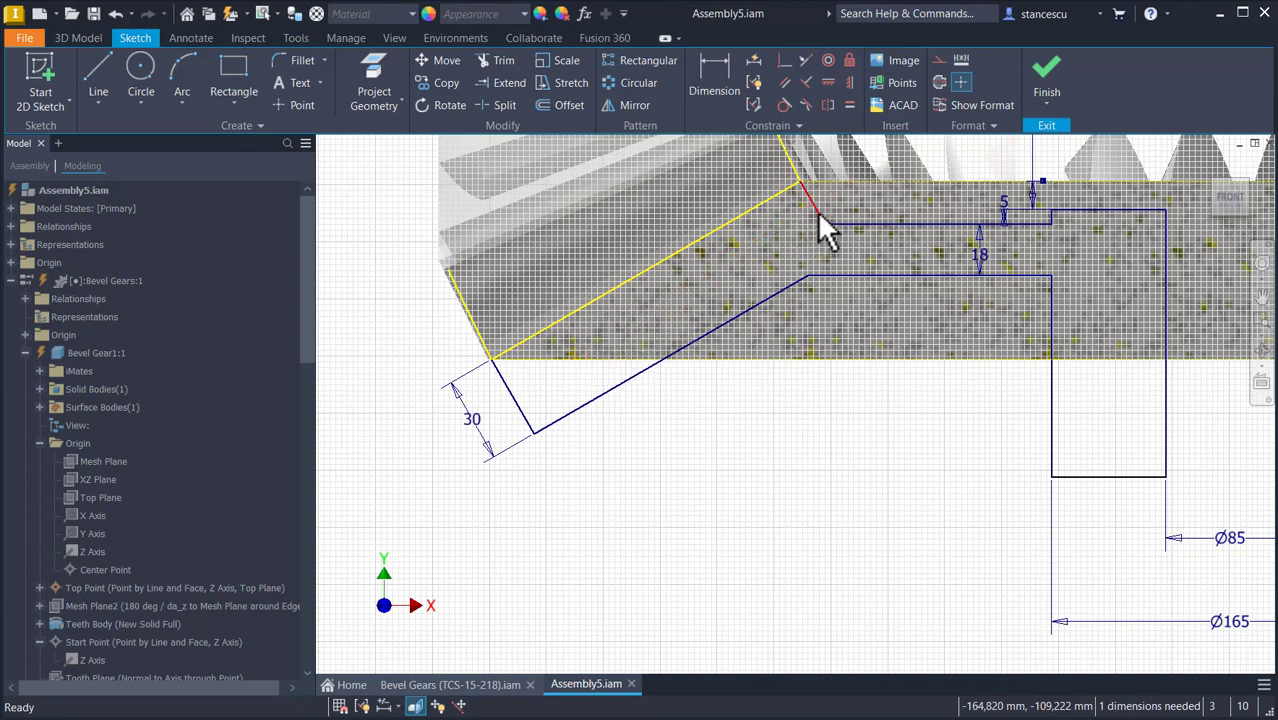
mouse_move(817, 211)
mouse_down()
mouse_move(791, 167)
mouse_move(812, 202)
mouse_move(836, 399)
mouse_up()
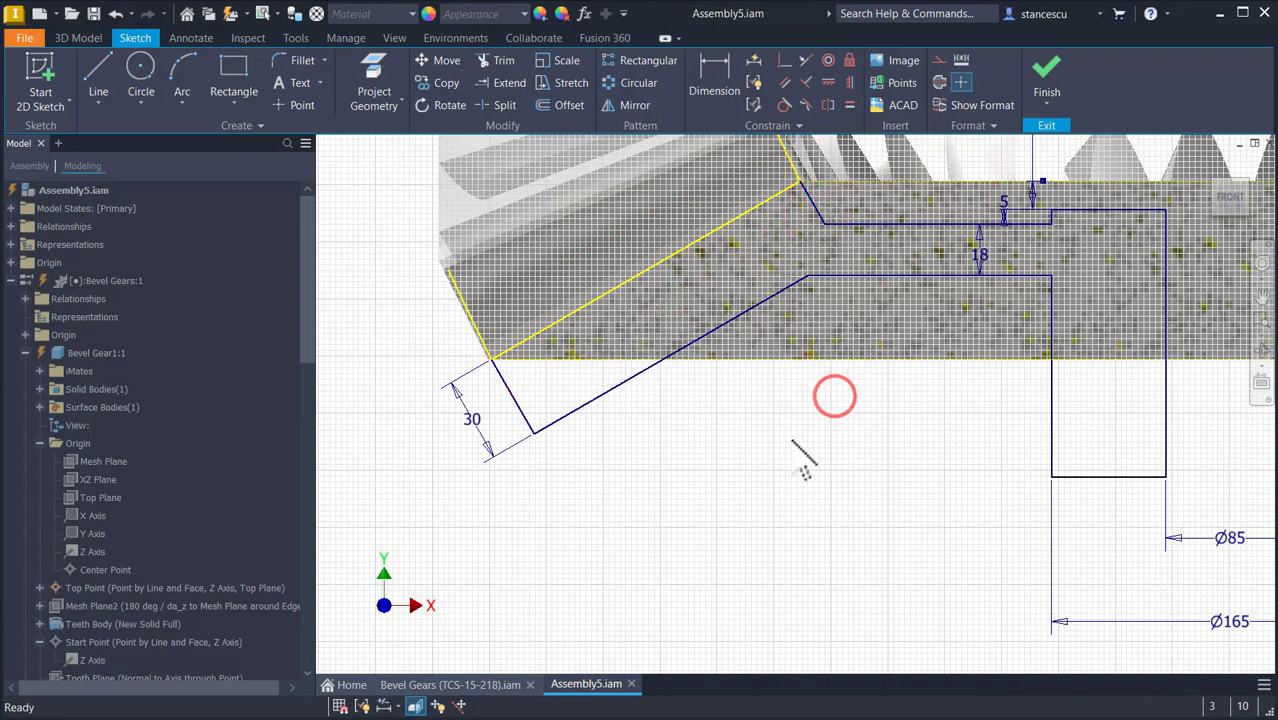
Draw horizontal lines to the vertical axis from the hub's bottom inner corner and from the inner end of the projected root edge.
key(Num_Lock)
scroll(794, 441, up, 3)
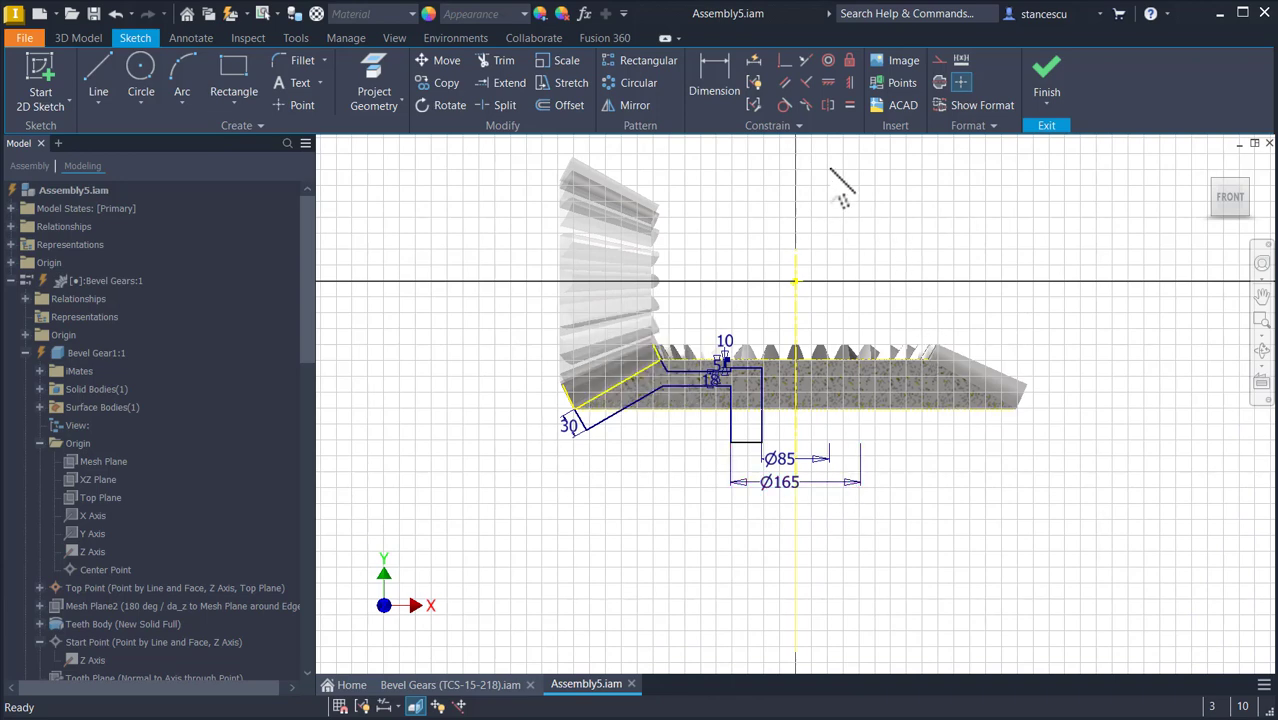
scroll(635, 430, down, 3)
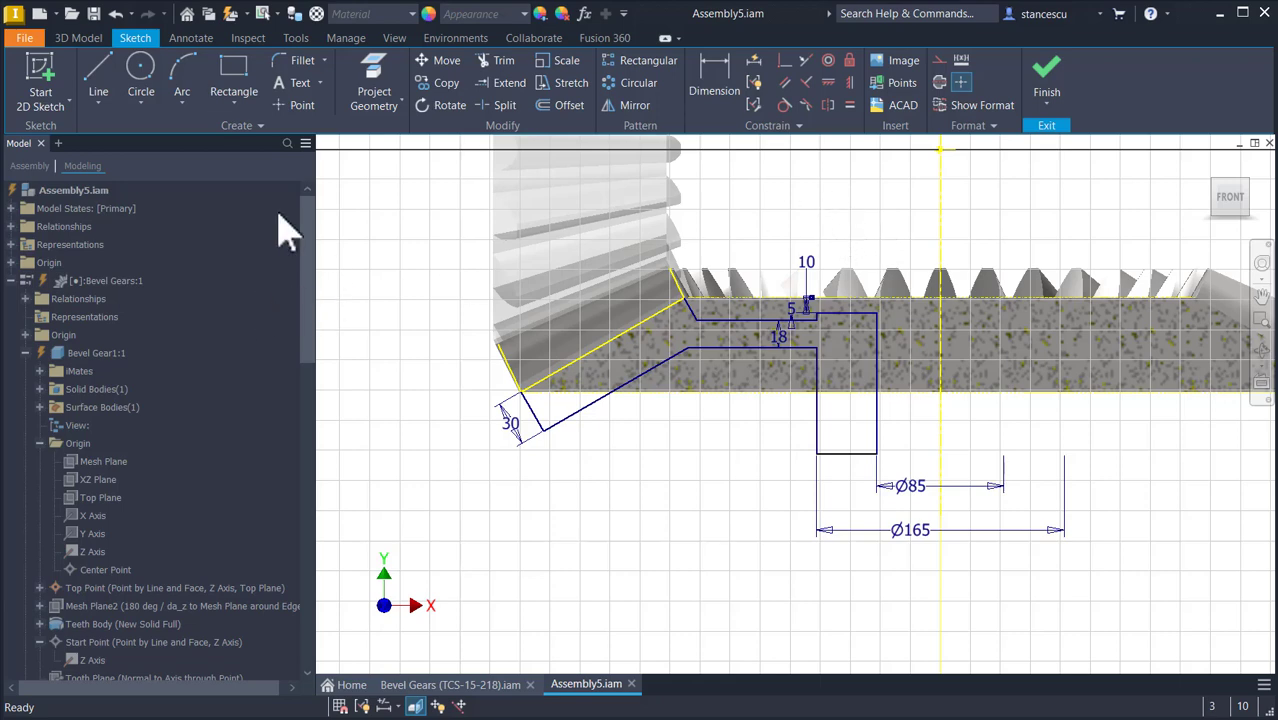
click(107, 80)
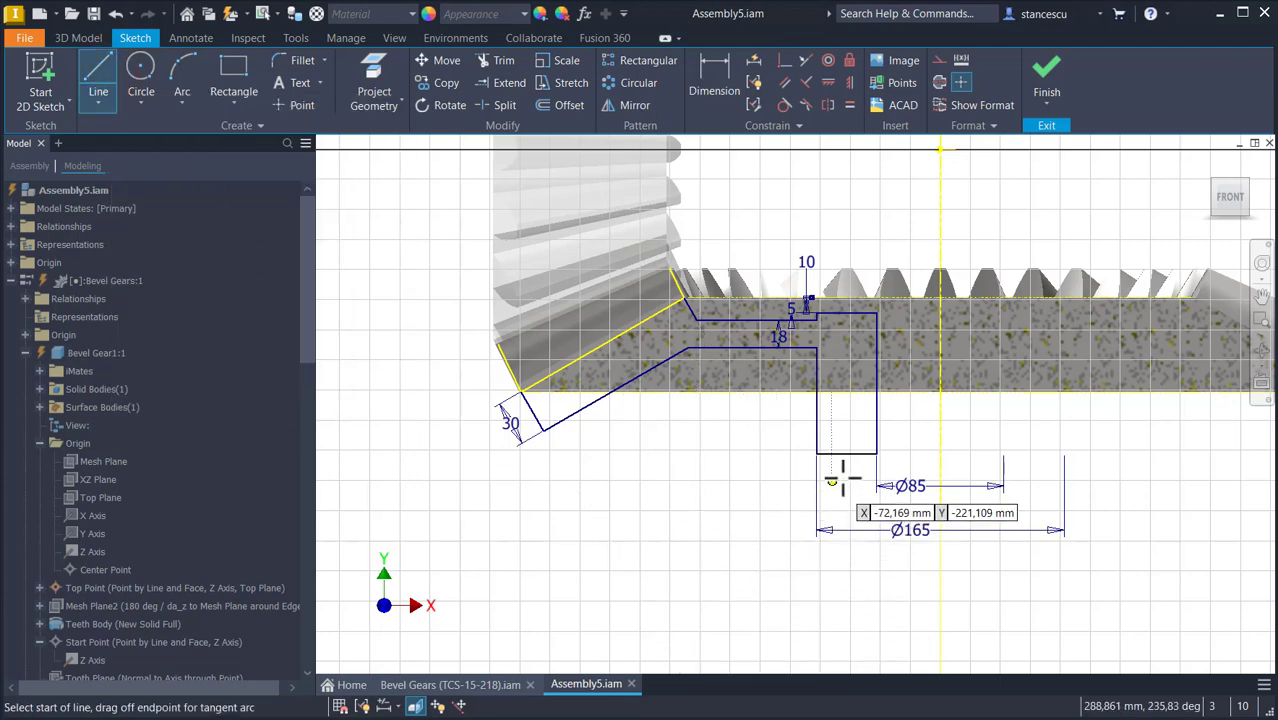
click(877, 453)
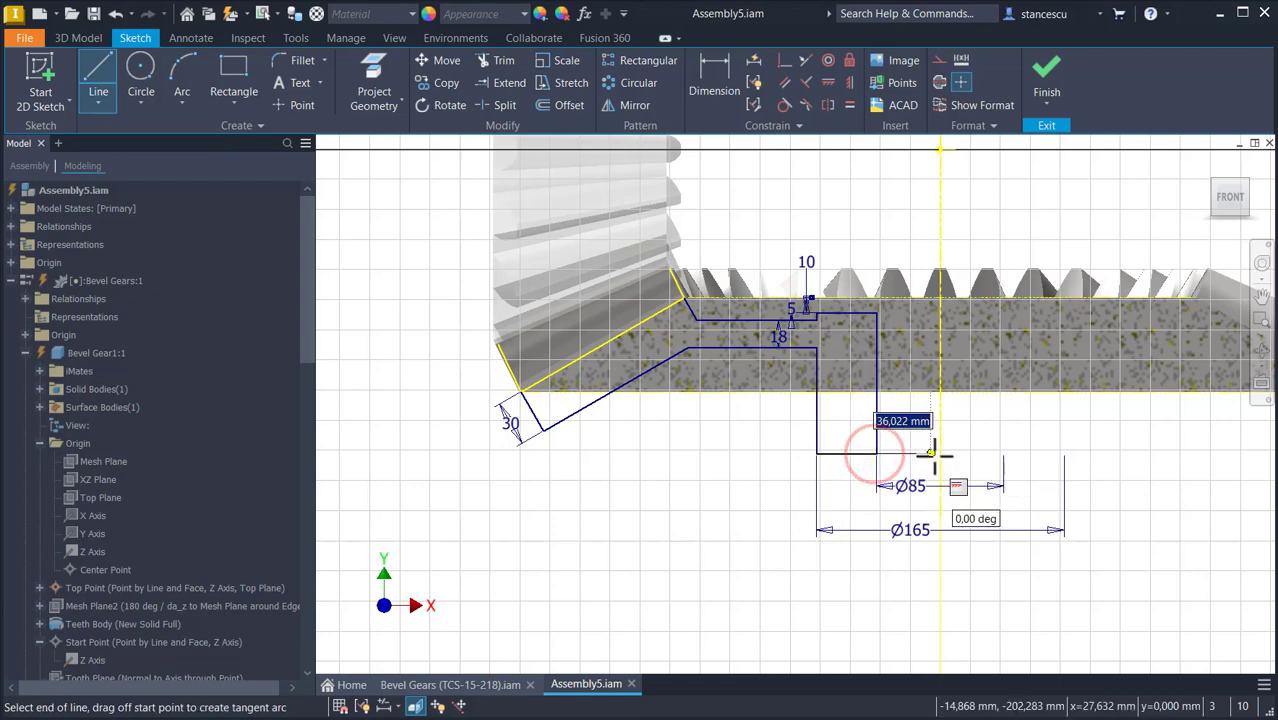
click(940, 454)
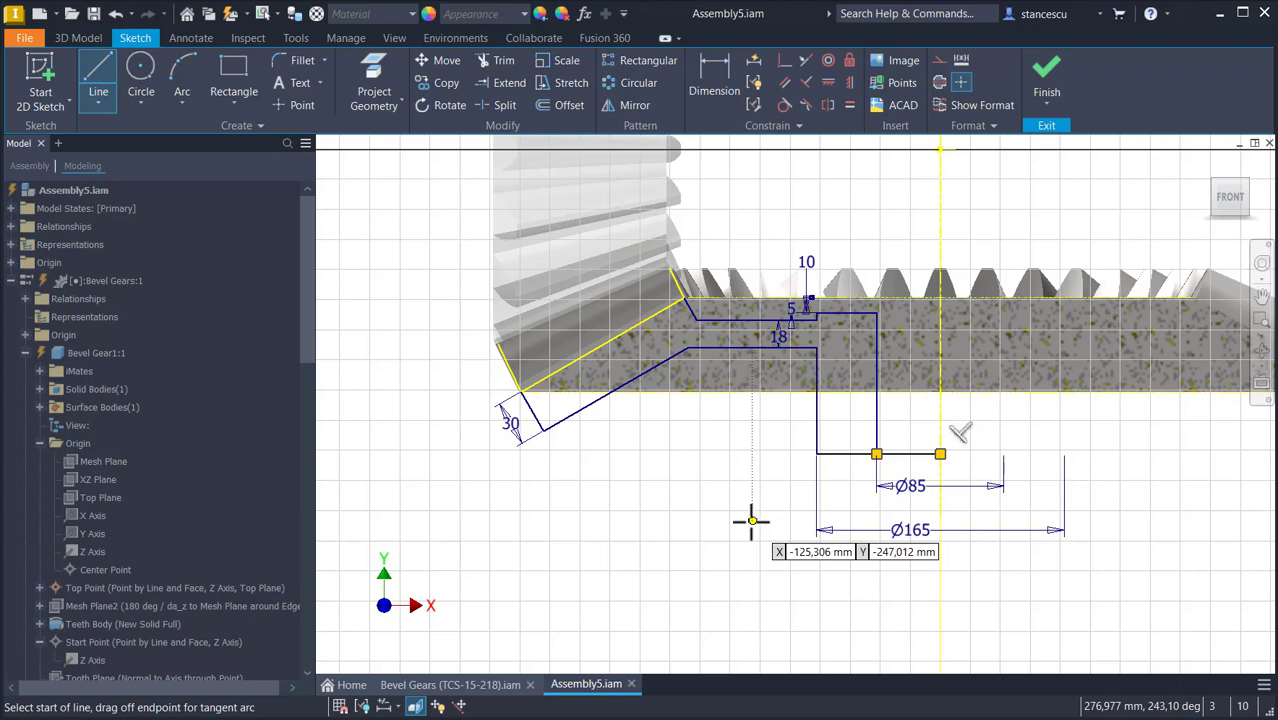
key(Escape)
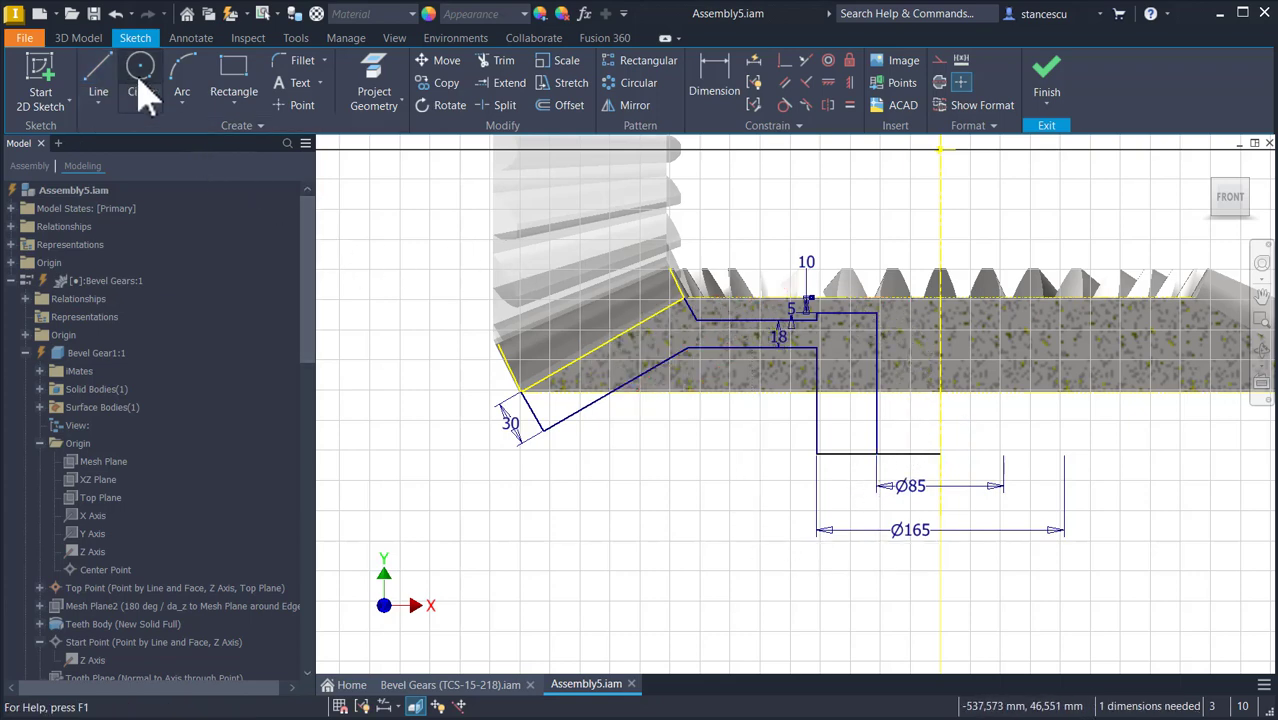
click(98, 75)
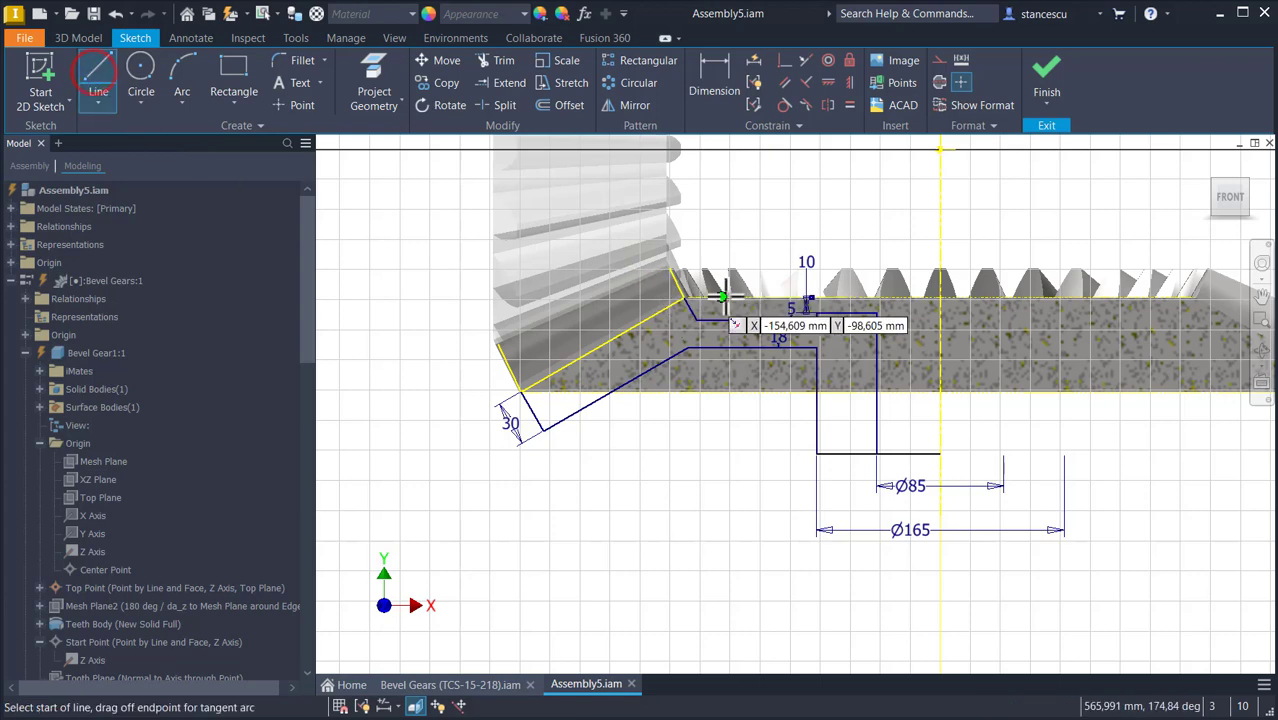
click(684, 298)
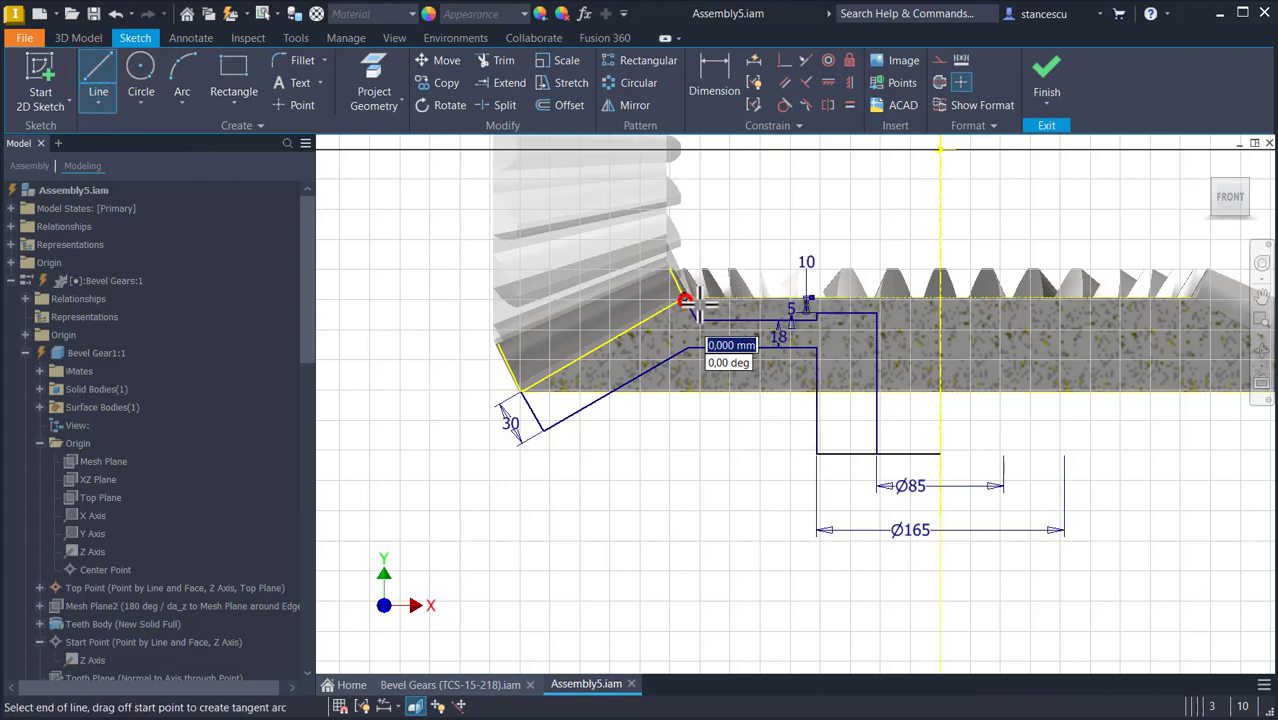
double_click(940, 298)
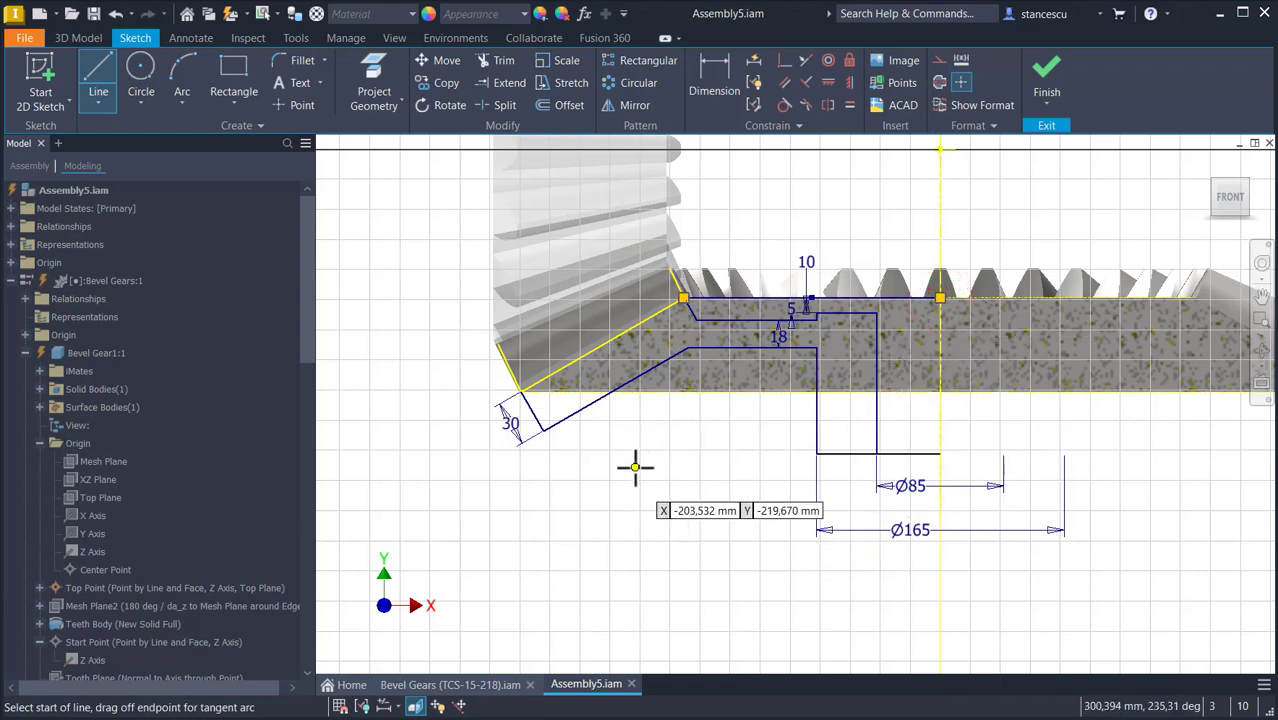
Draw a horizontal line below the web ending on the hub's outer side and extend it to the rim's slanted underside.
click(642, 410)
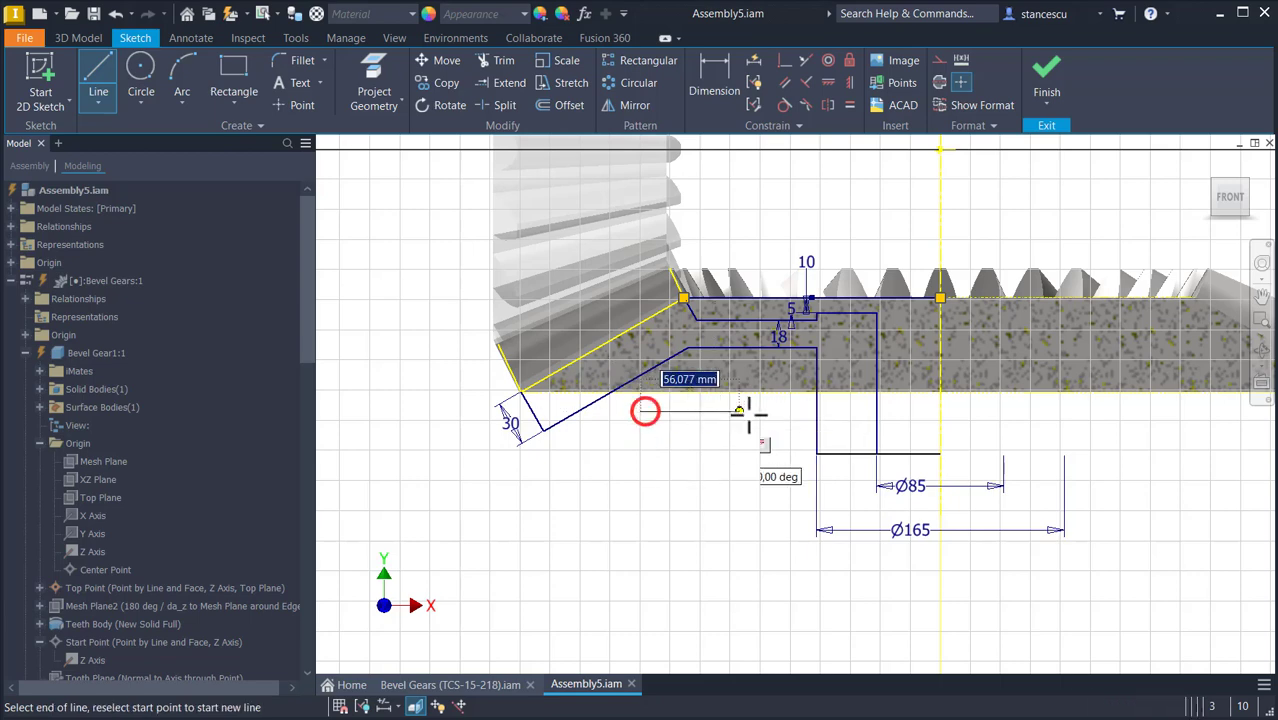
click(817, 411)
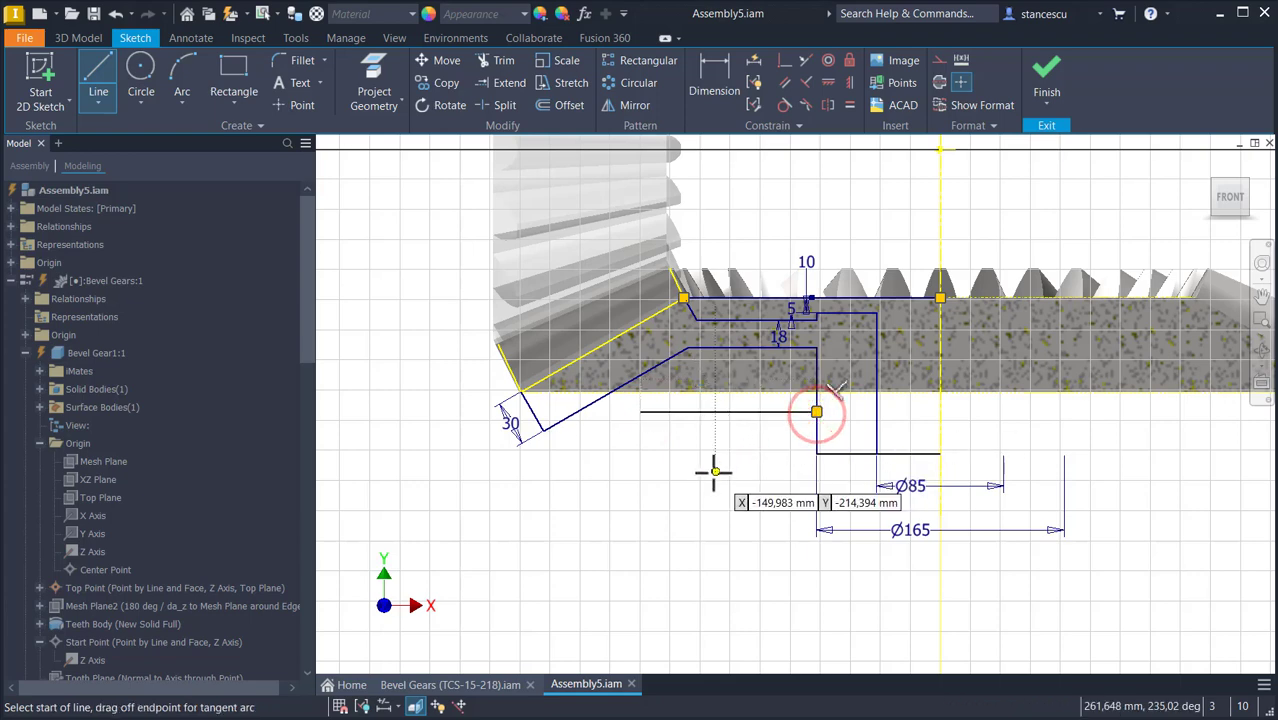
key(Escape)
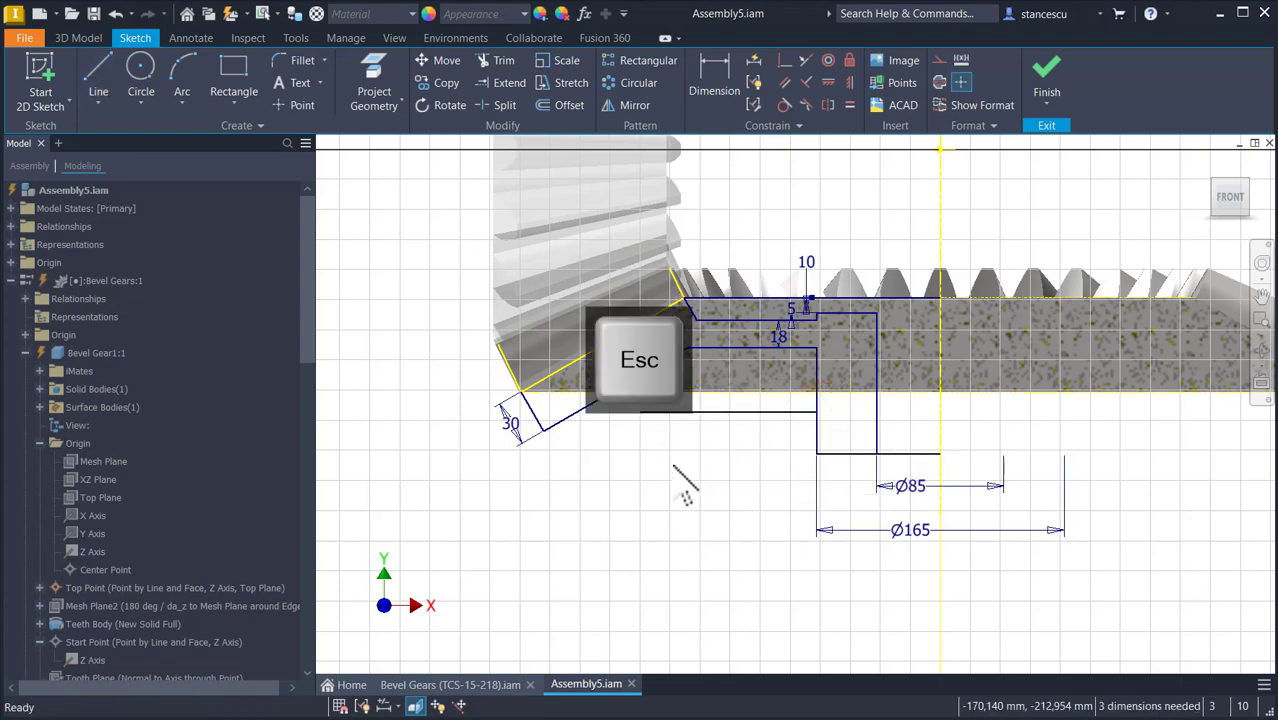
click(509, 83)
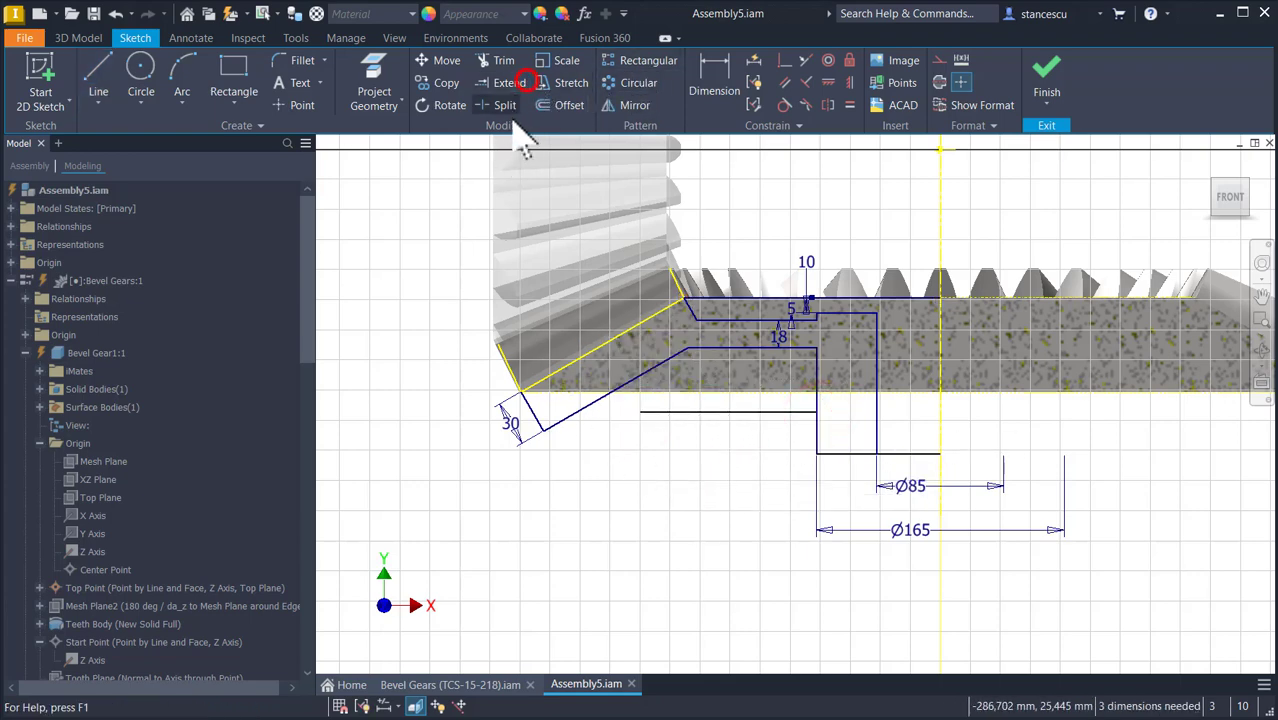
click(655, 410)
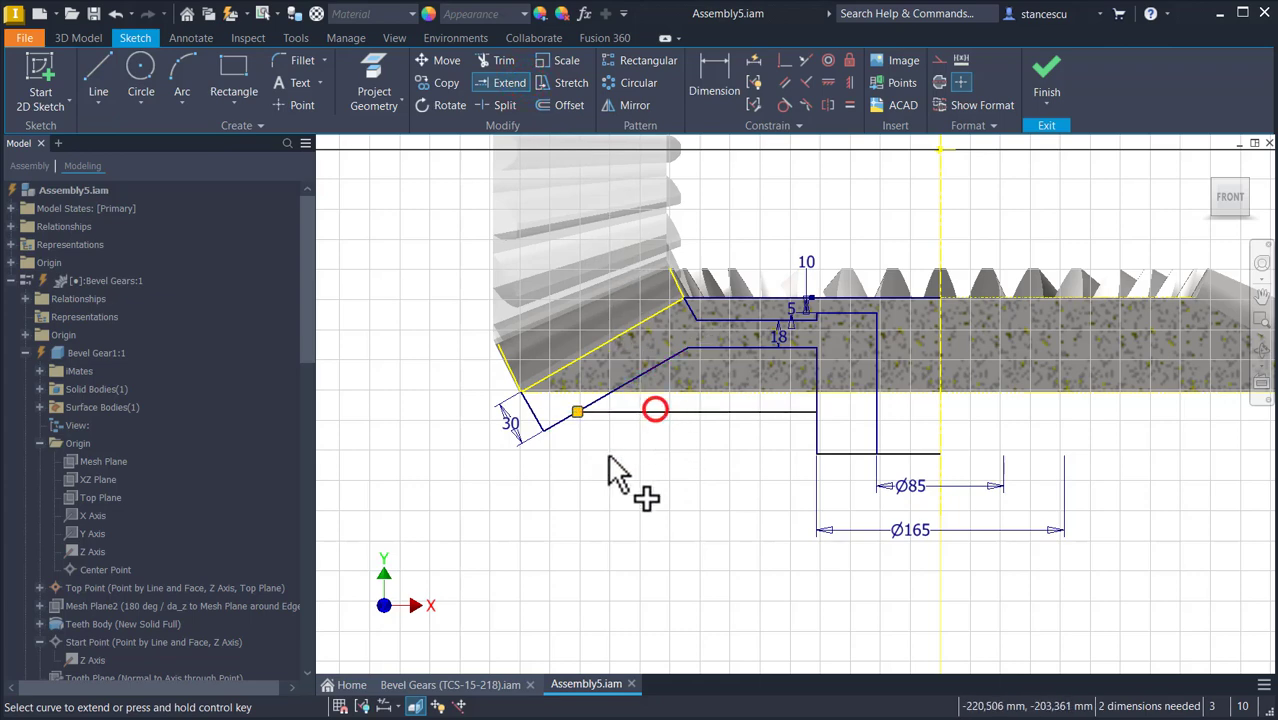
key(Escape)
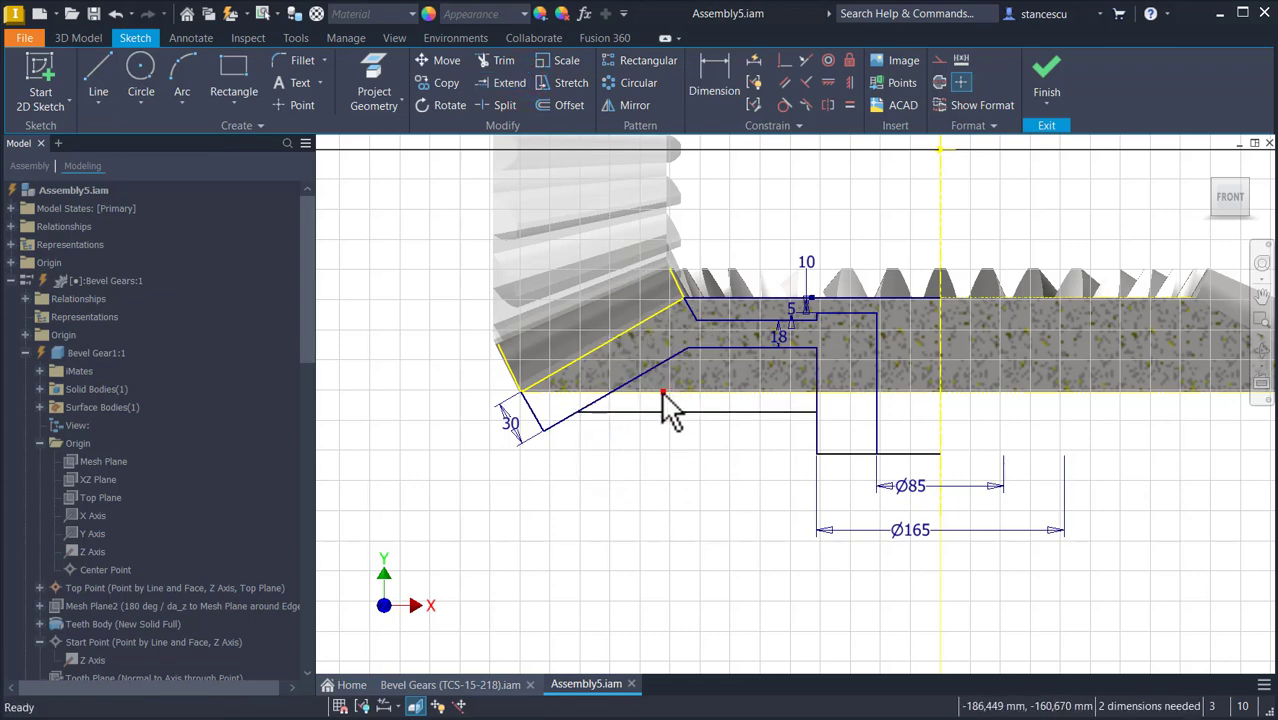
Make the horizontal line below the web coincident with the projected bottom edge of the crown.
scroll(656, 400, up, 2)
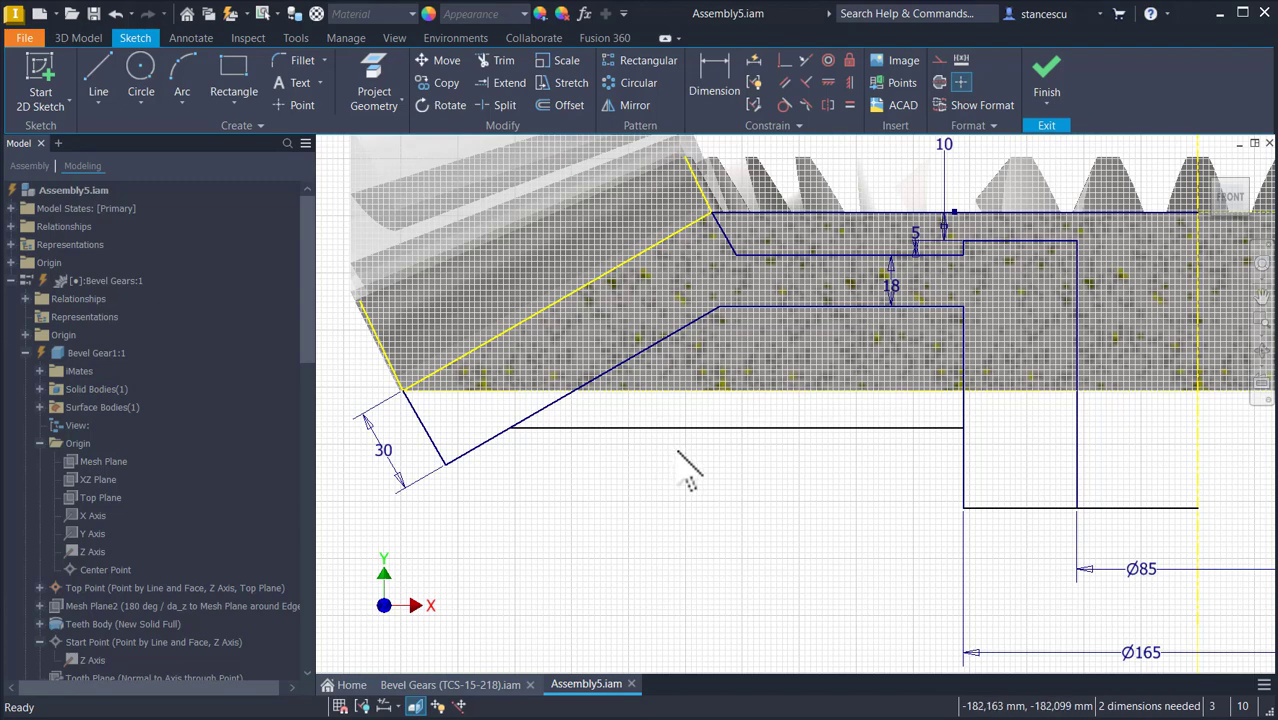
click(785, 60)
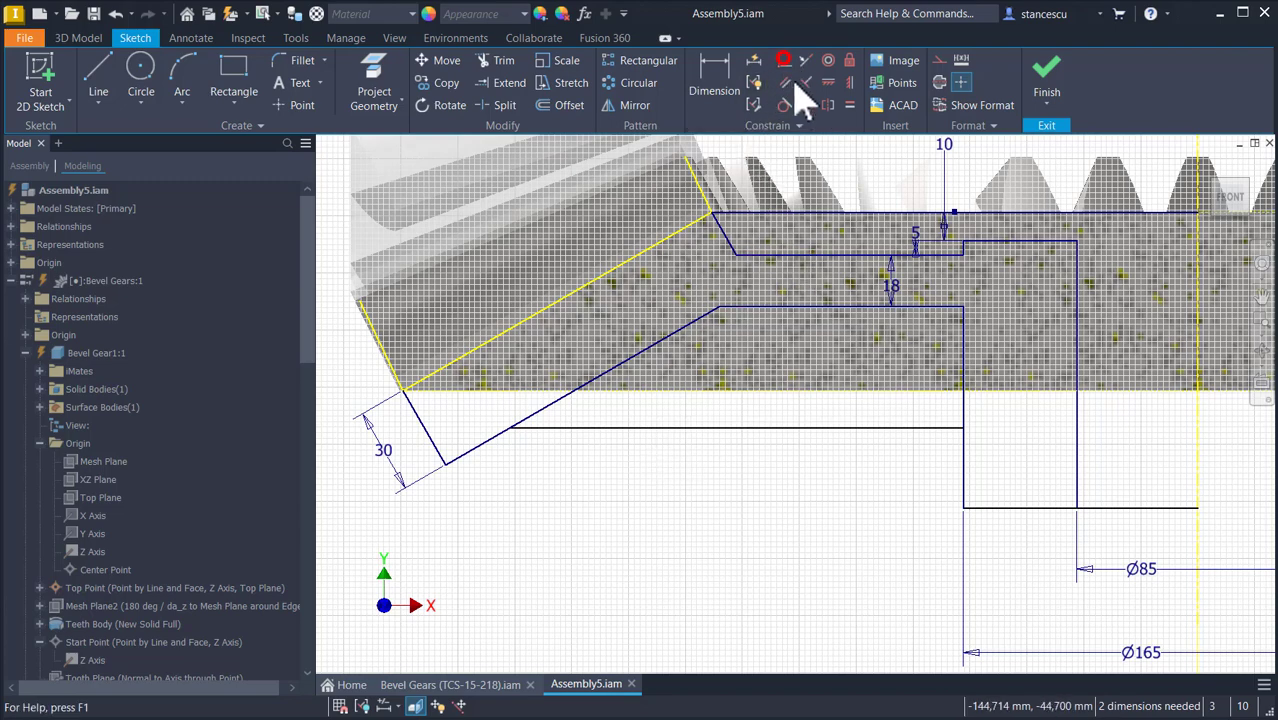
click(801, 390)
click(772, 428)
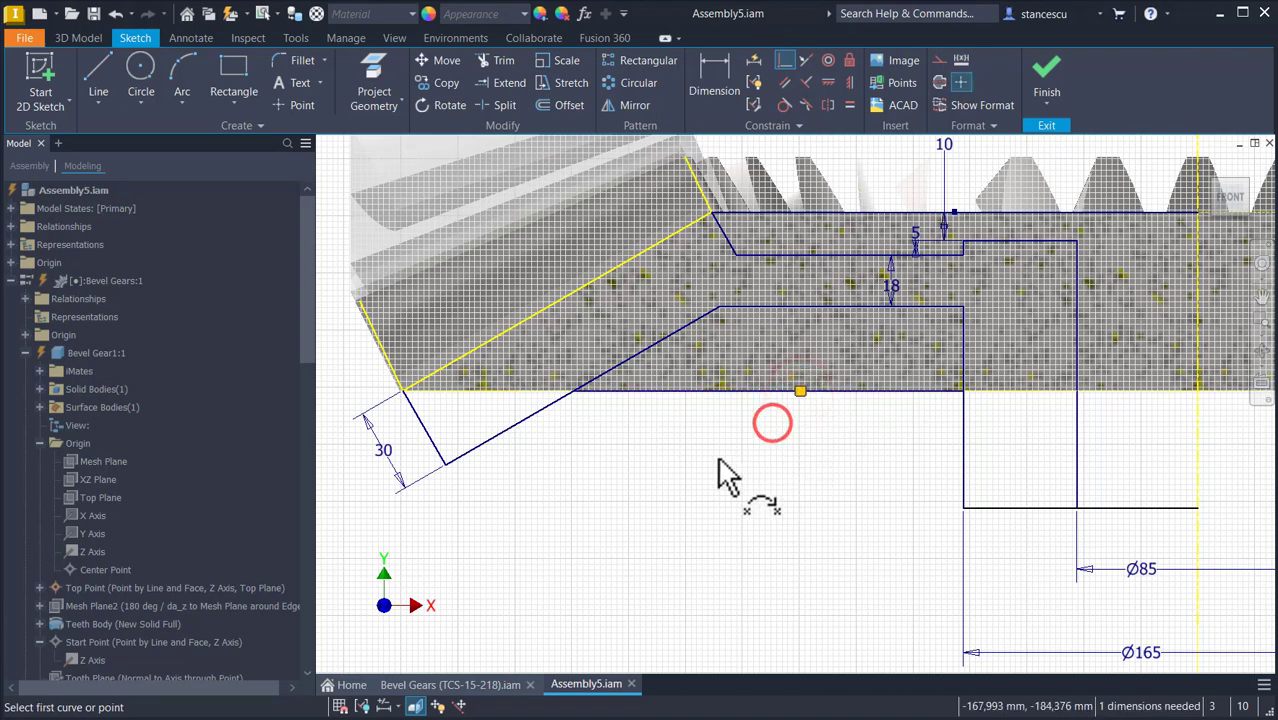
key(Escape)
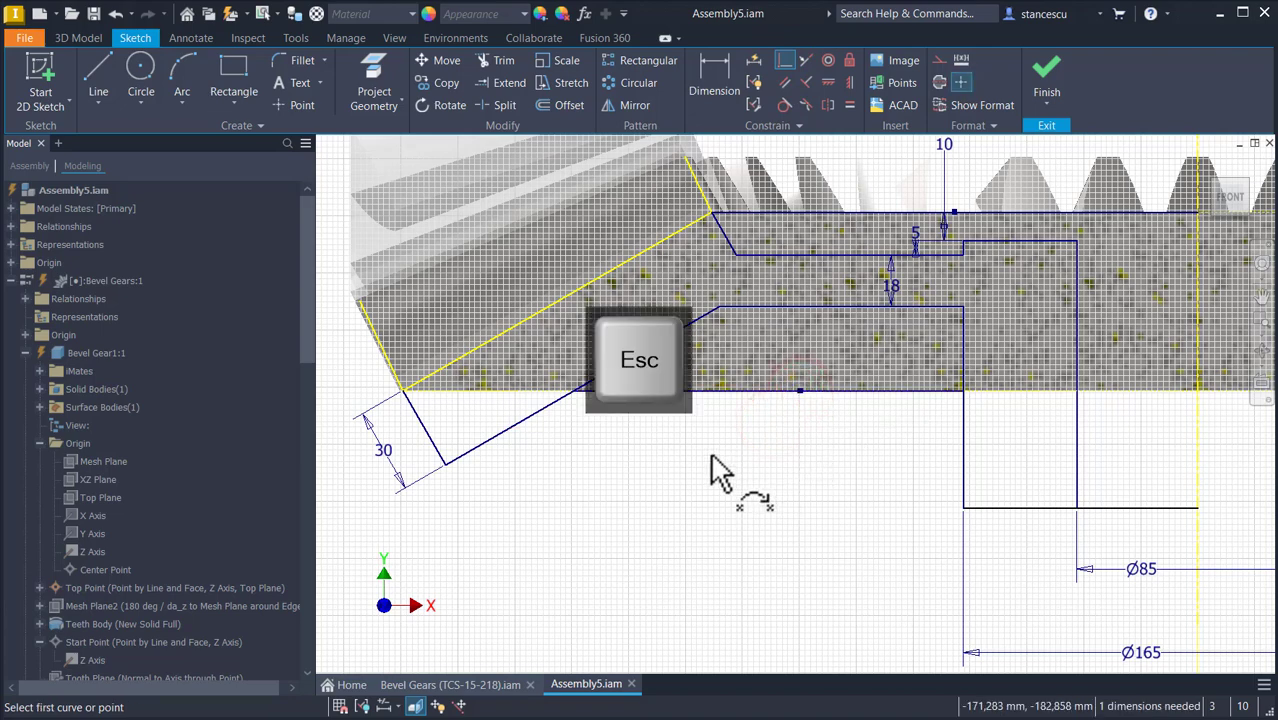
Apply Auto Dimension to the whole sketch to find the missing dimension, and remove the generated dimension again.
click(753, 62)
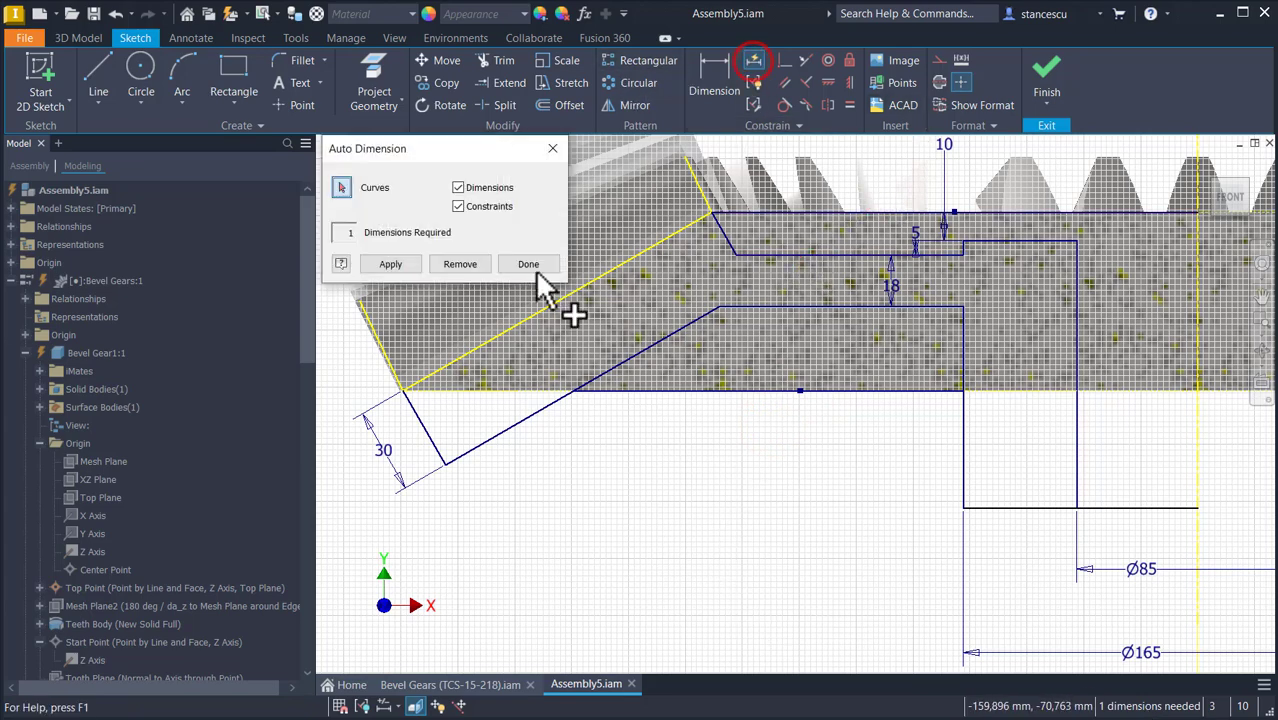
click(398, 264)
click(600, 530)
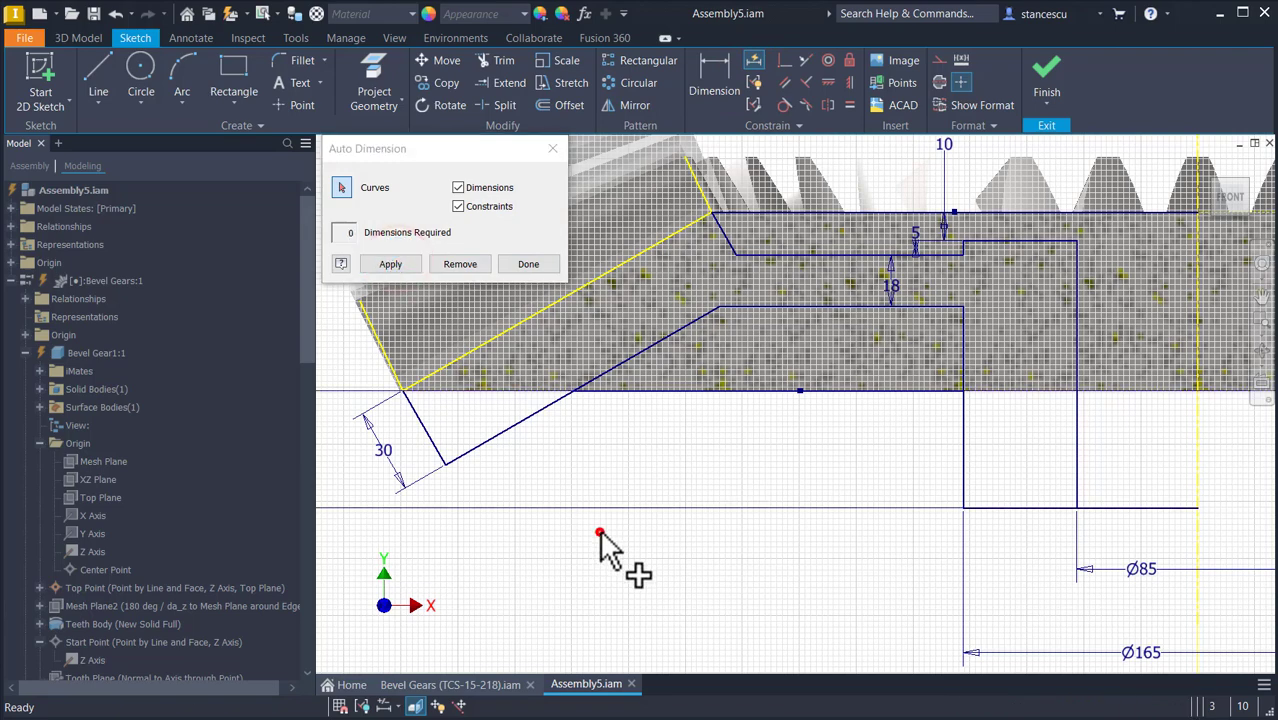
key(Home)
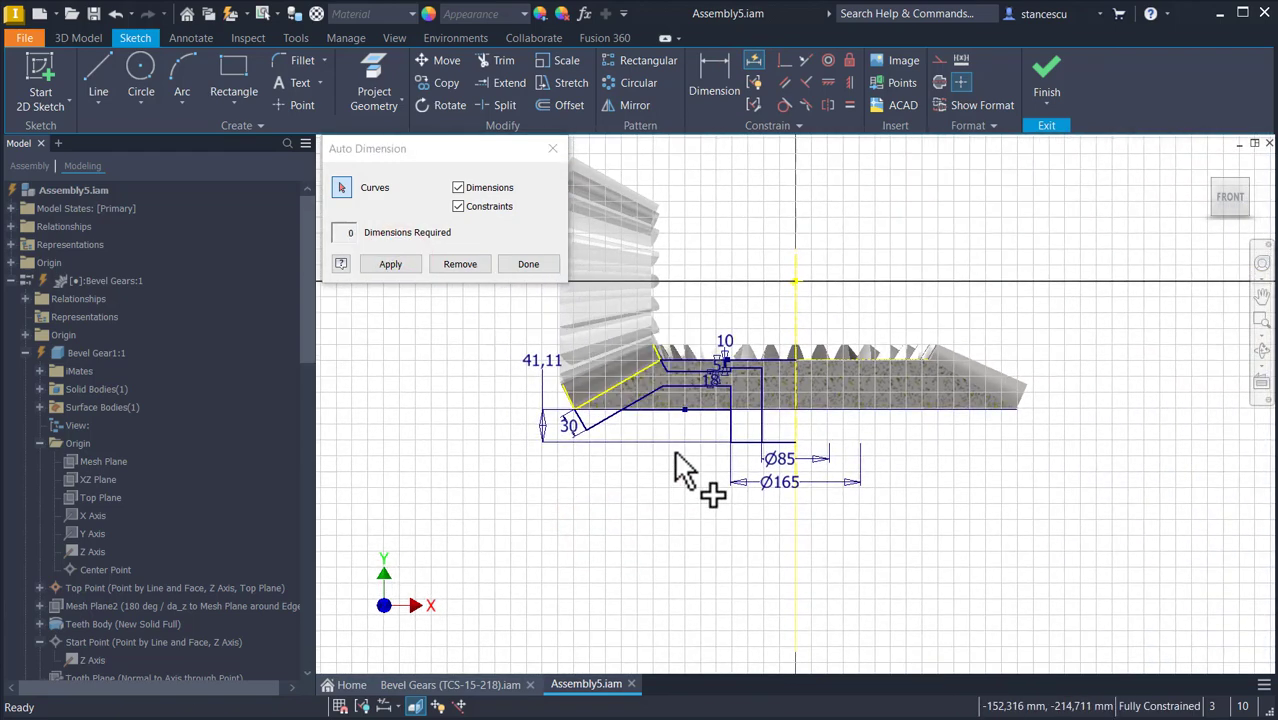
scroll(529, 412, up, 3)
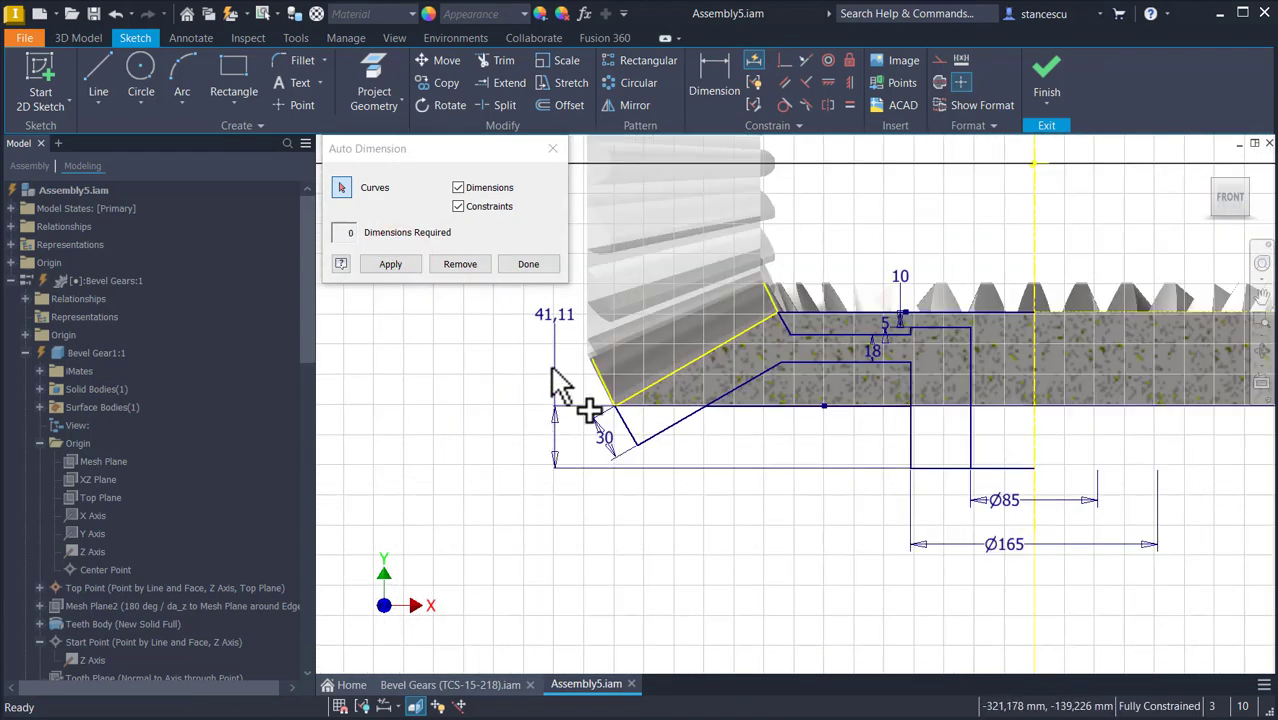
click(461, 263)
click(528, 263)
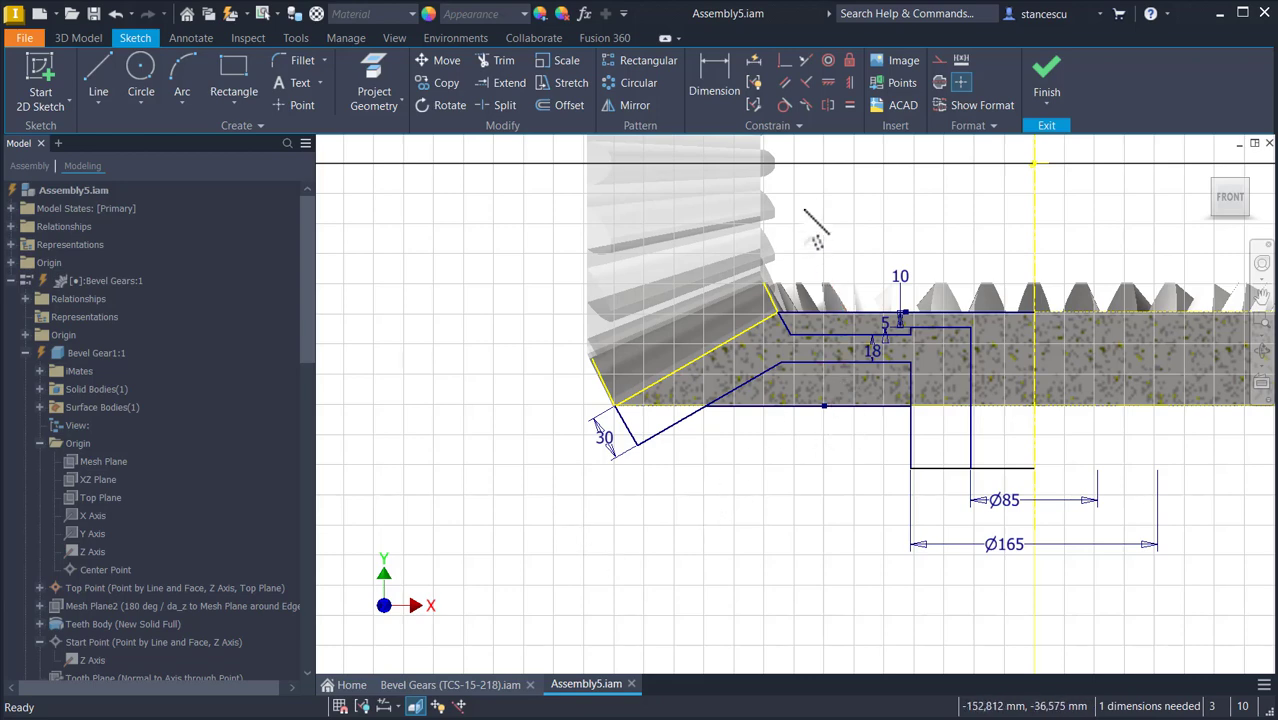
Dimension the vertical distance from the web's underside to the hub's bottom edge as 107 mm and finish the sketch.
click(721, 67)
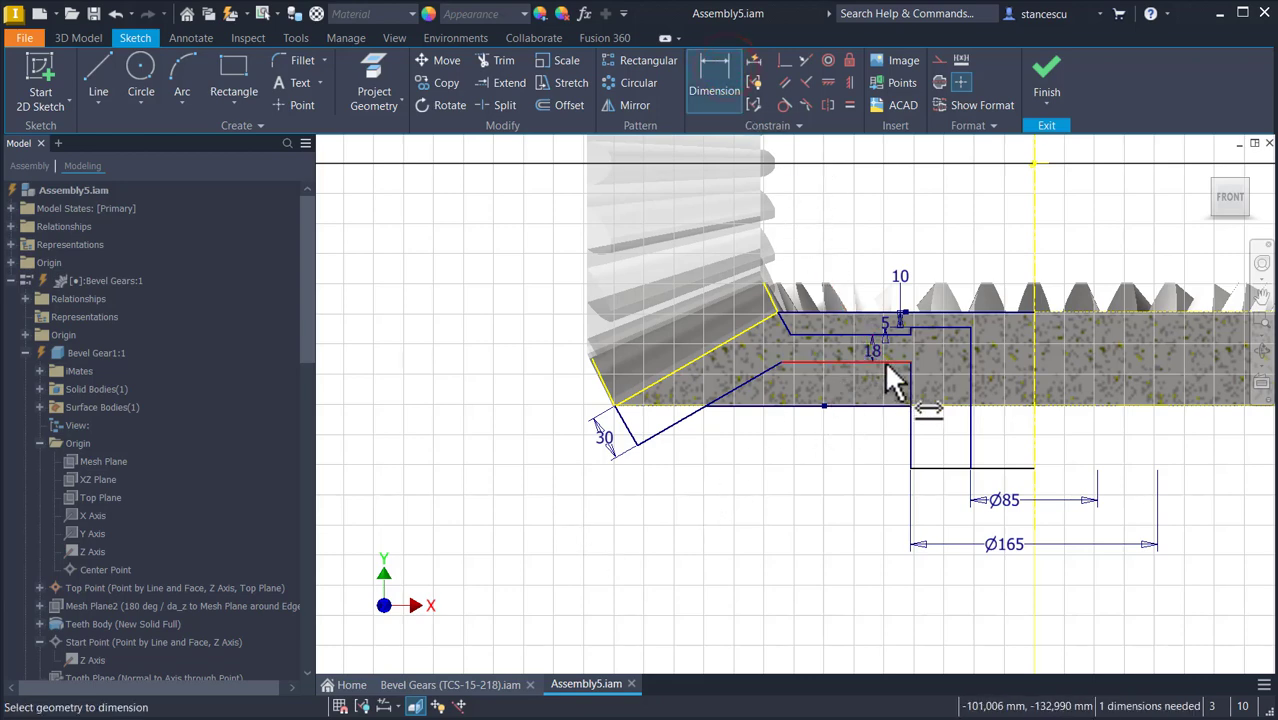
click(885, 362)
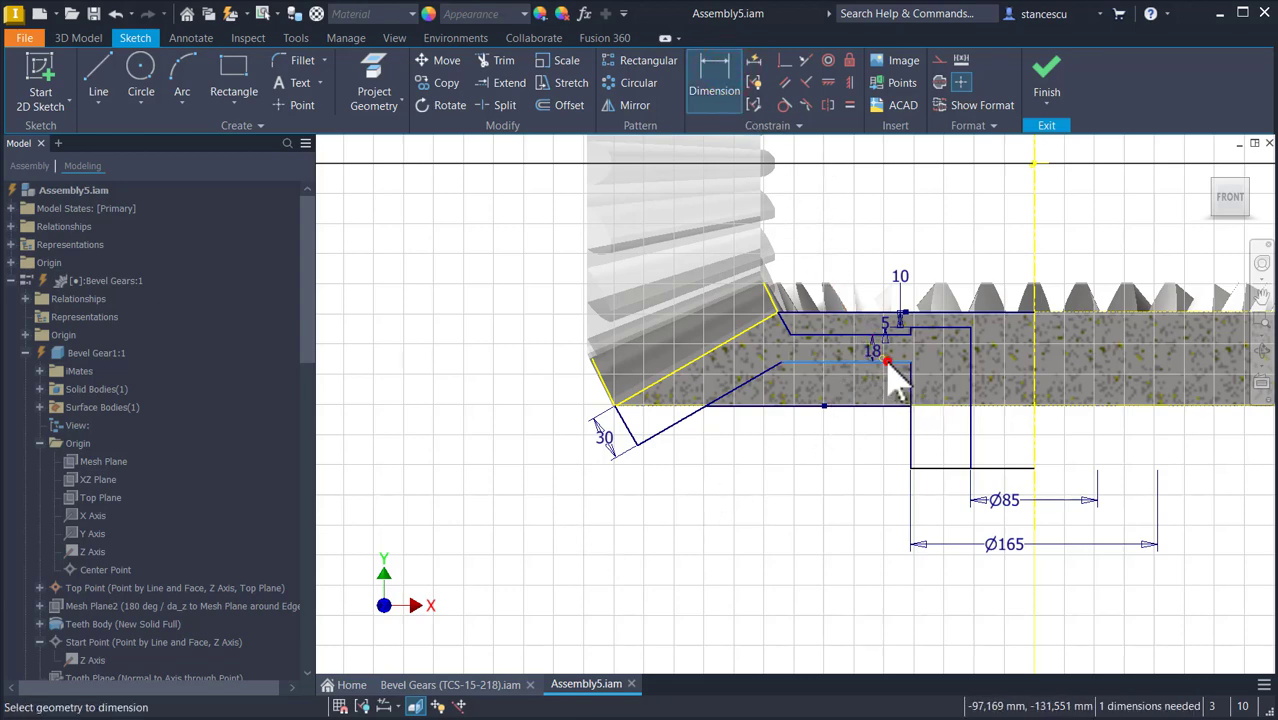
click(927, 466)
click(866, 445)
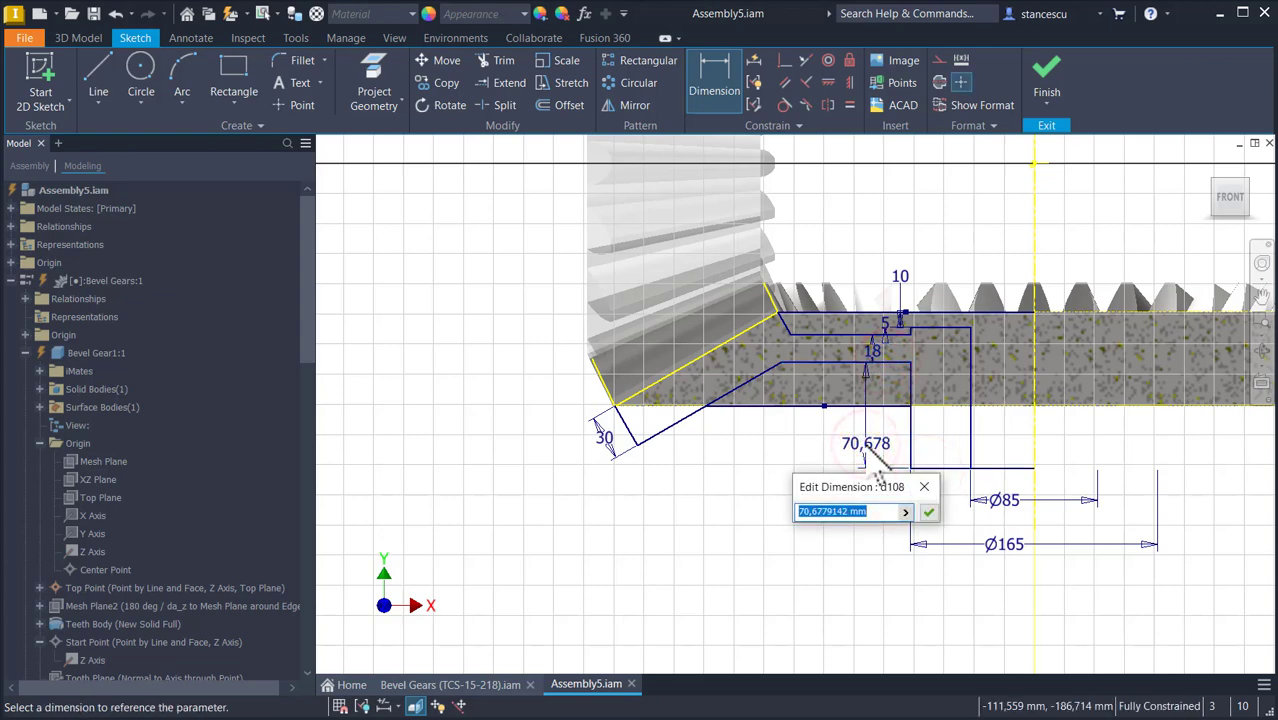
text(107)
key(Return)
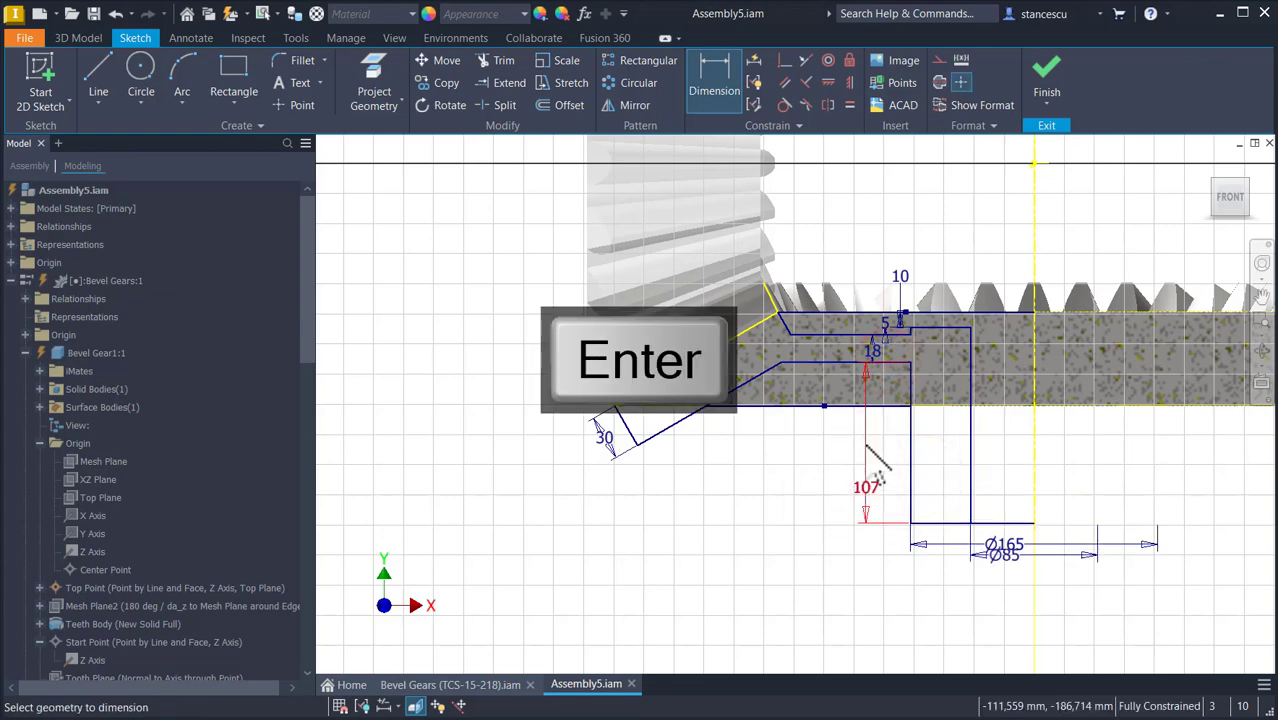
click(1064, 95)
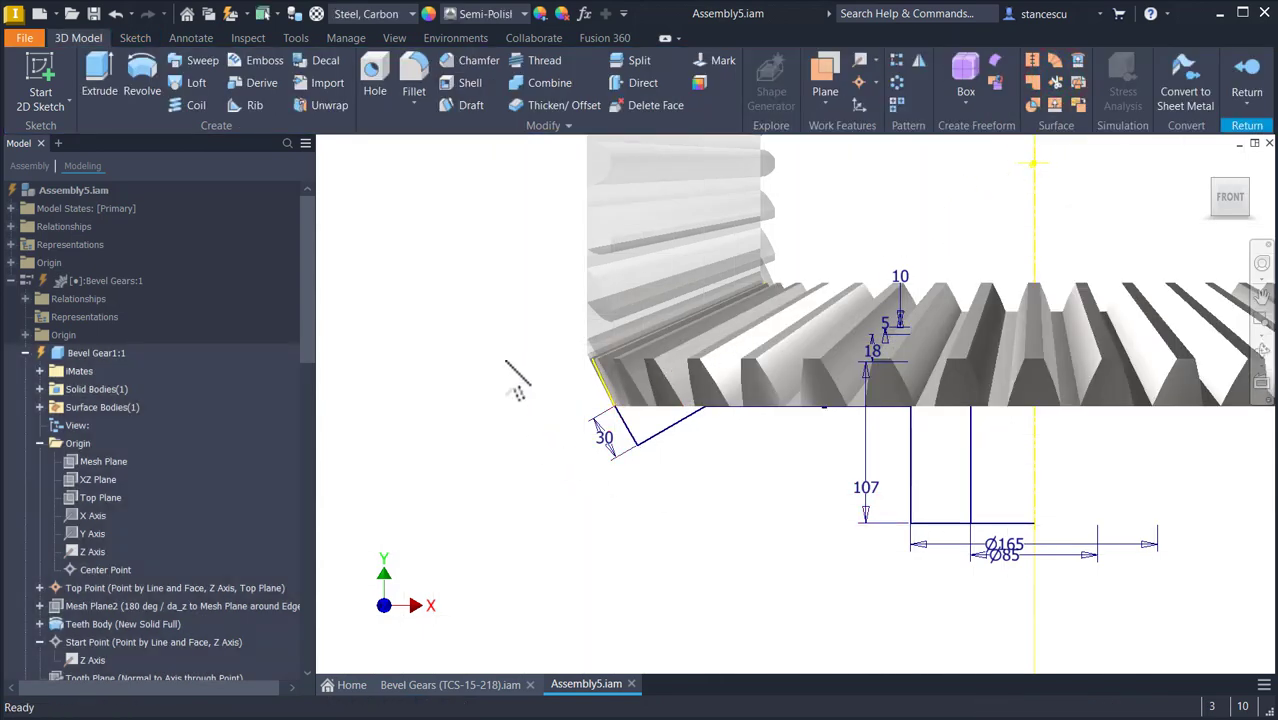
Start a Revolve and select the closed crown body section running from the slanted rim to the hub wall as its profile.
key(F6)
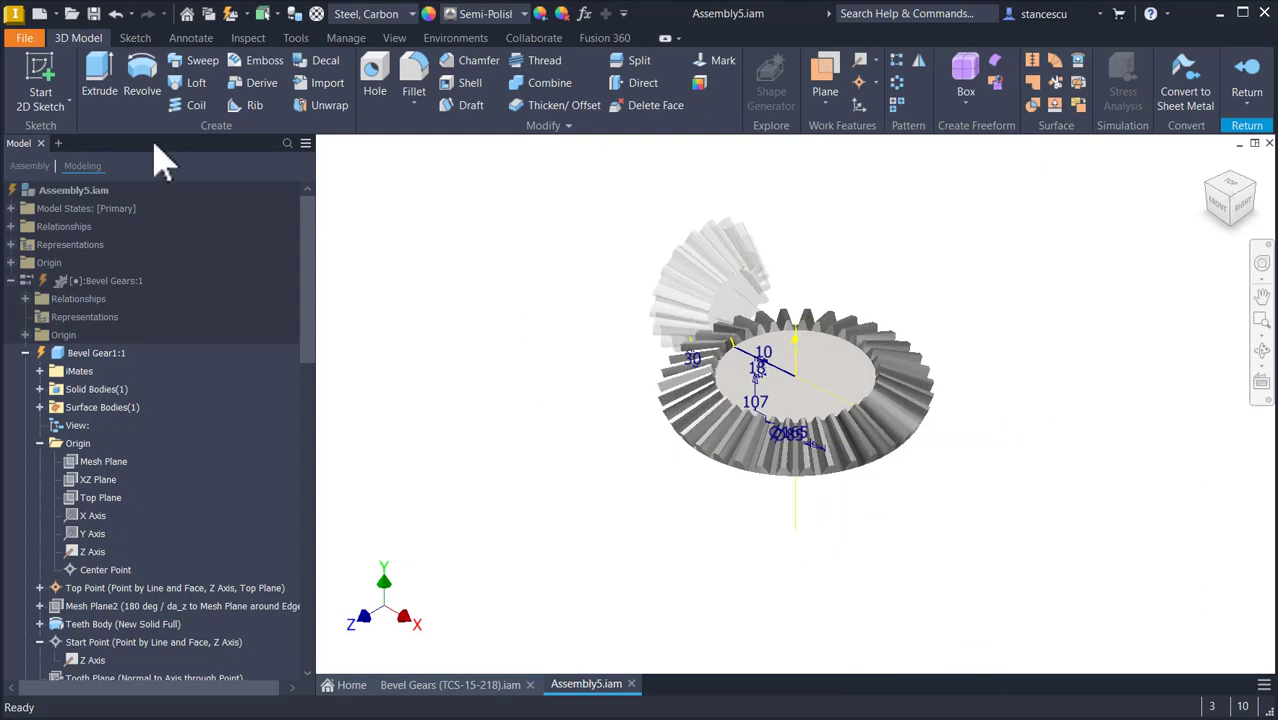
click(158, 78)
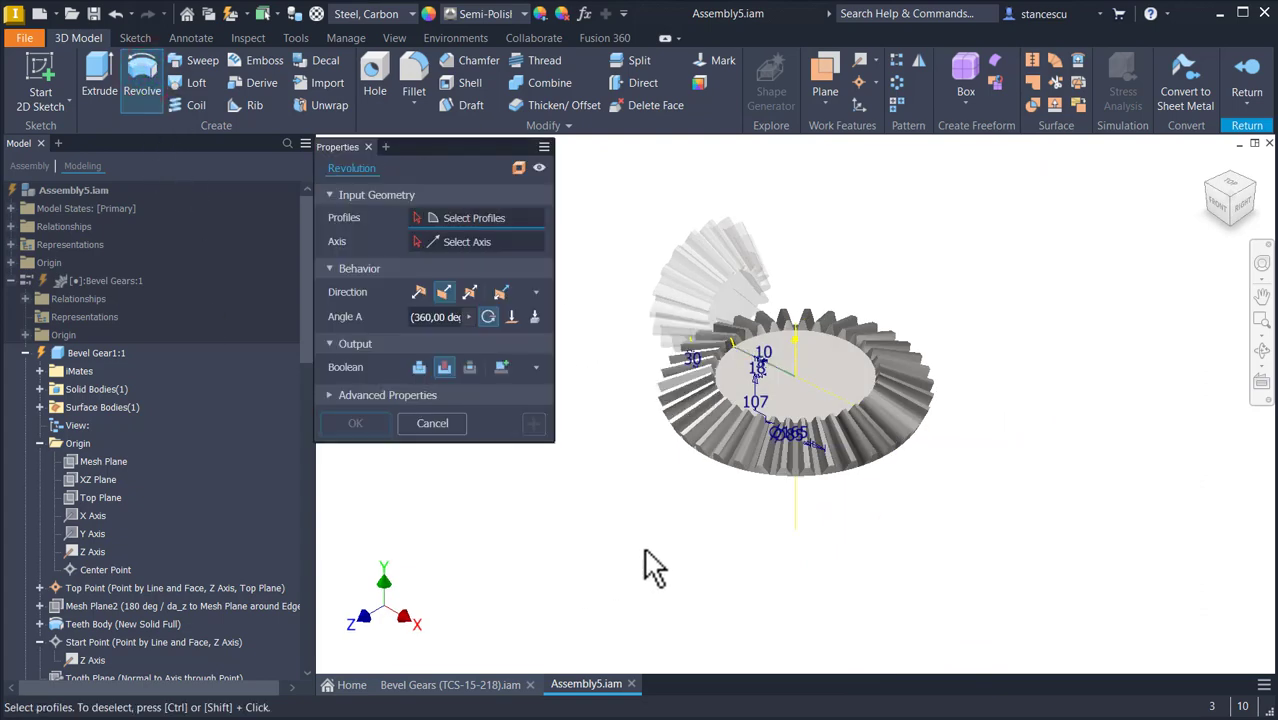
mouse_move(645, 550)
shift+middle_down()
mouse_move(659, 536)
mouse_move(737, 556)
shift+middle_up()
scroll(696, 565, up, 4)
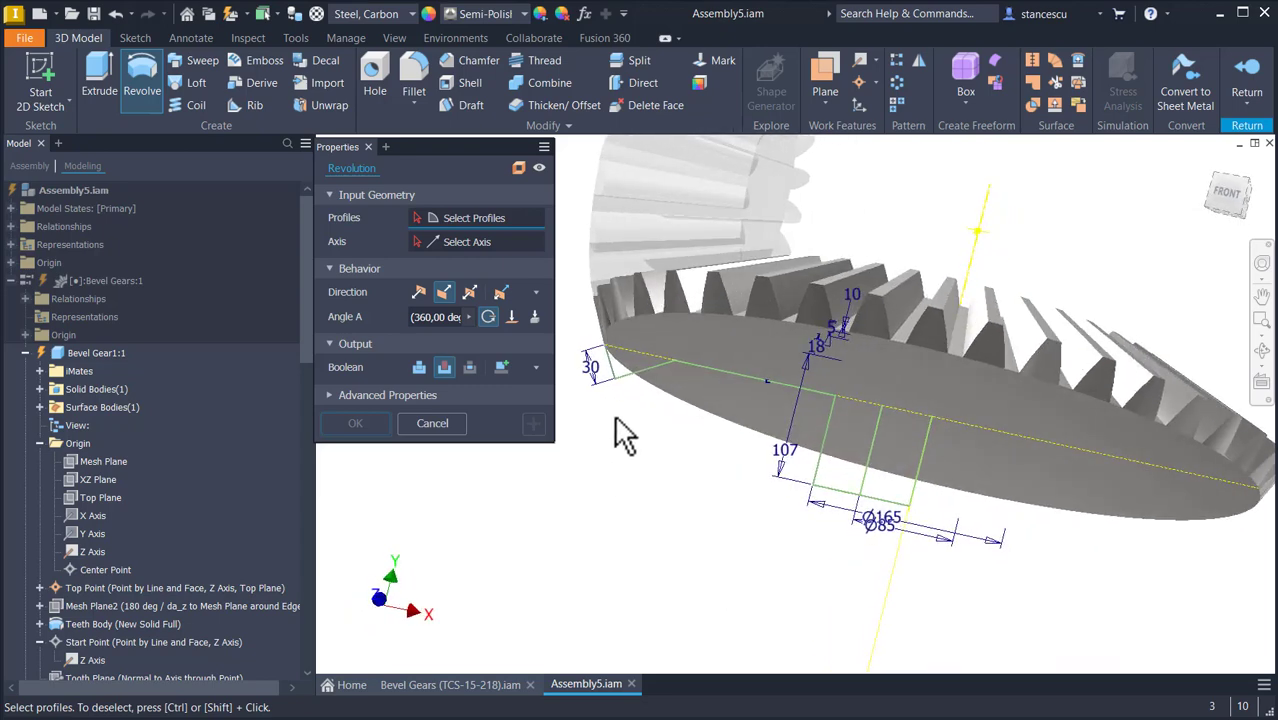
click(630, 361)
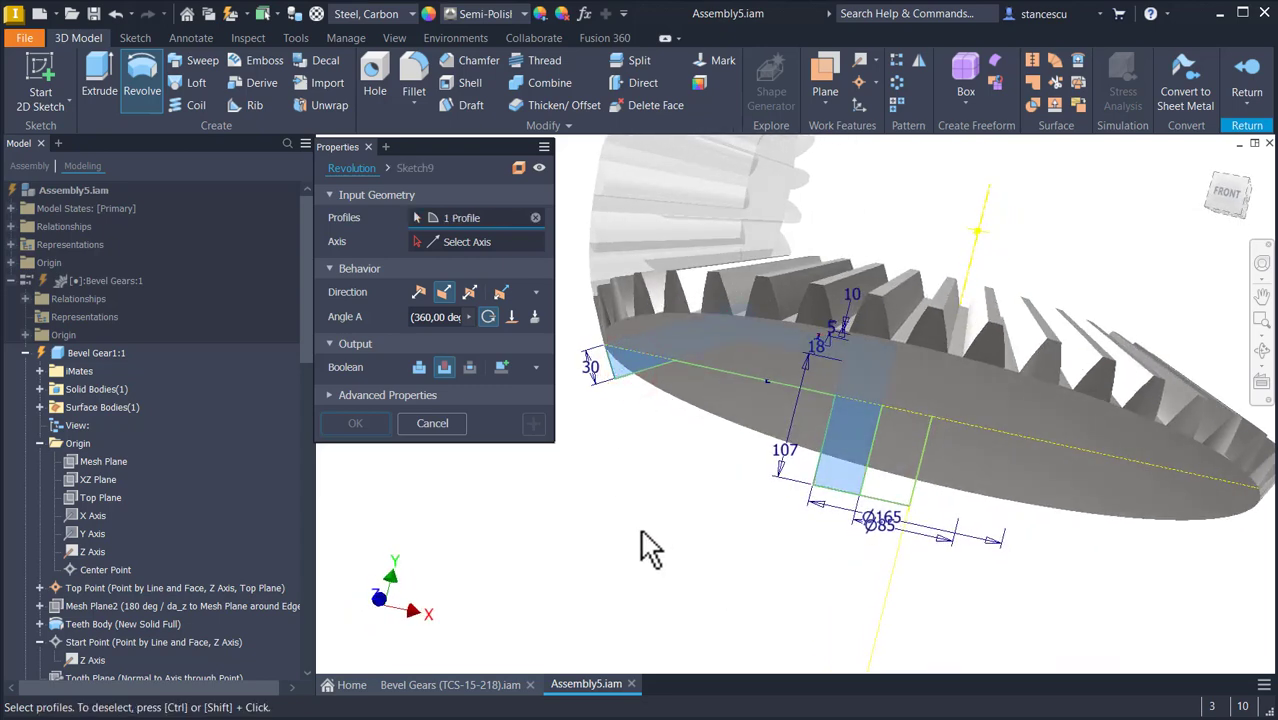
shift+middle_drag(642, 532, 440, 494)
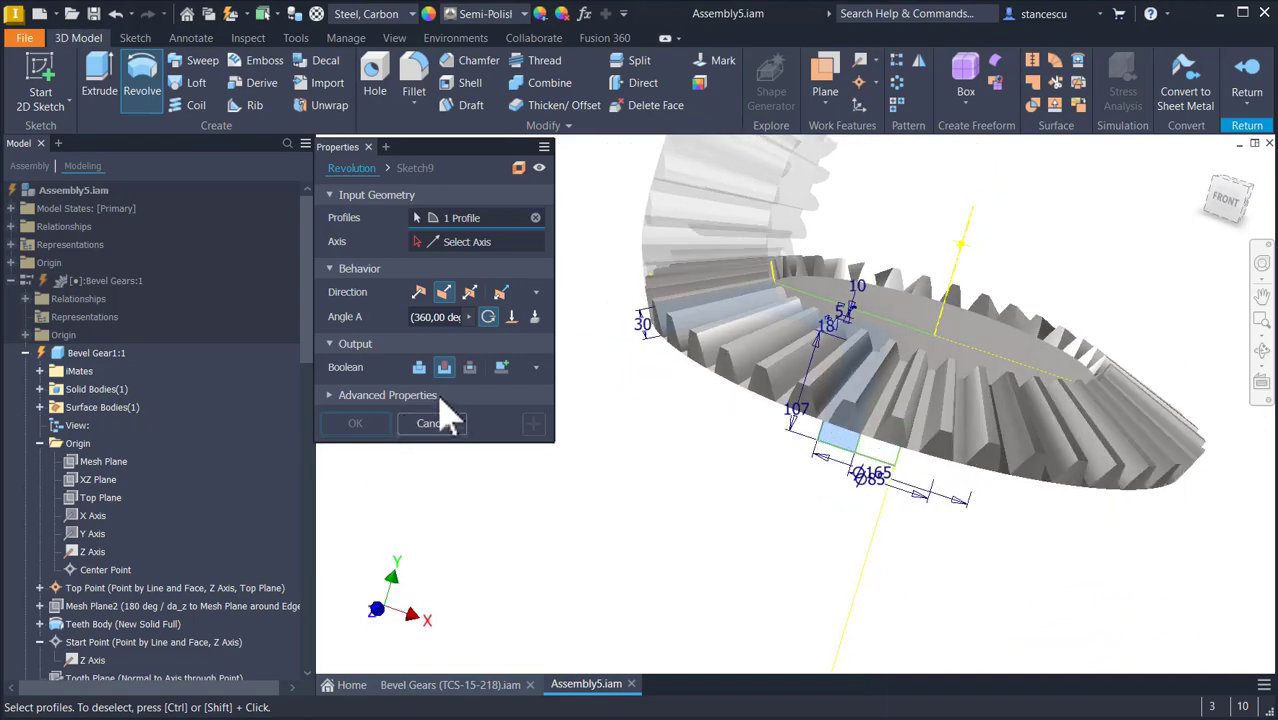
Revolve the selected rim and hub profile 360° about the gear's centre axis as a Join, keeping Revolve active for another feature.
click(420, 368)
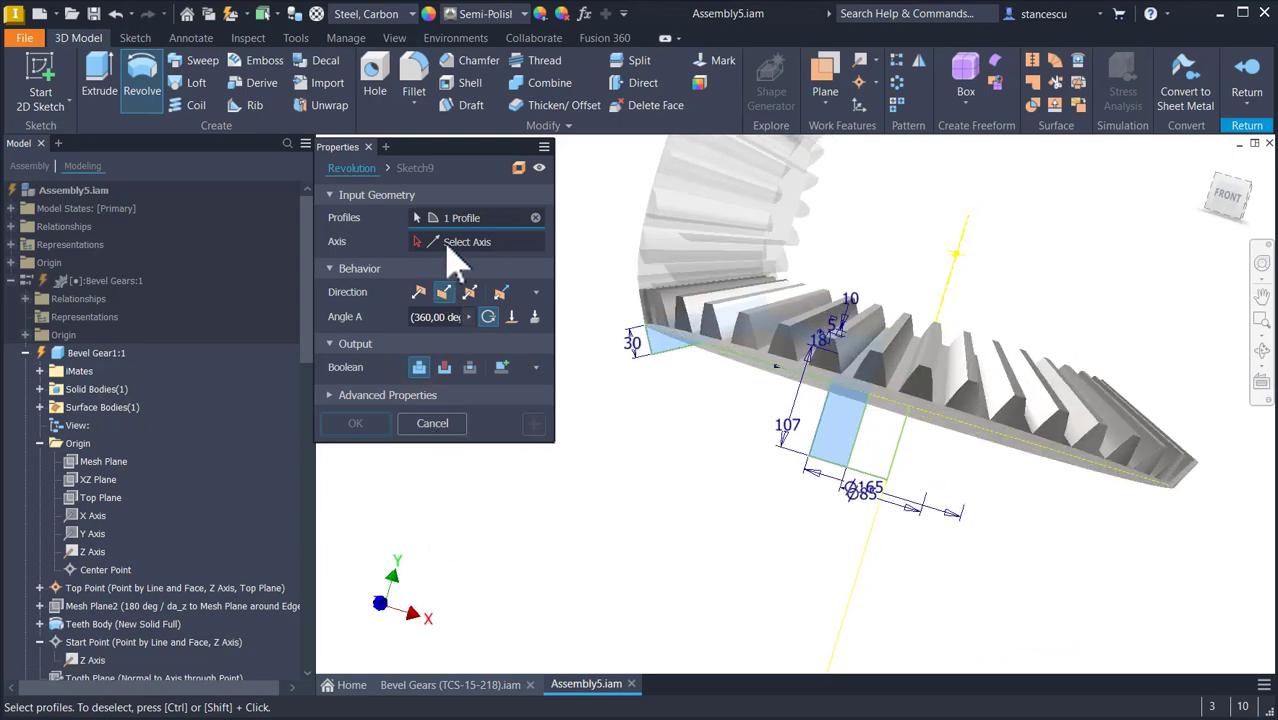
click(451, 239)
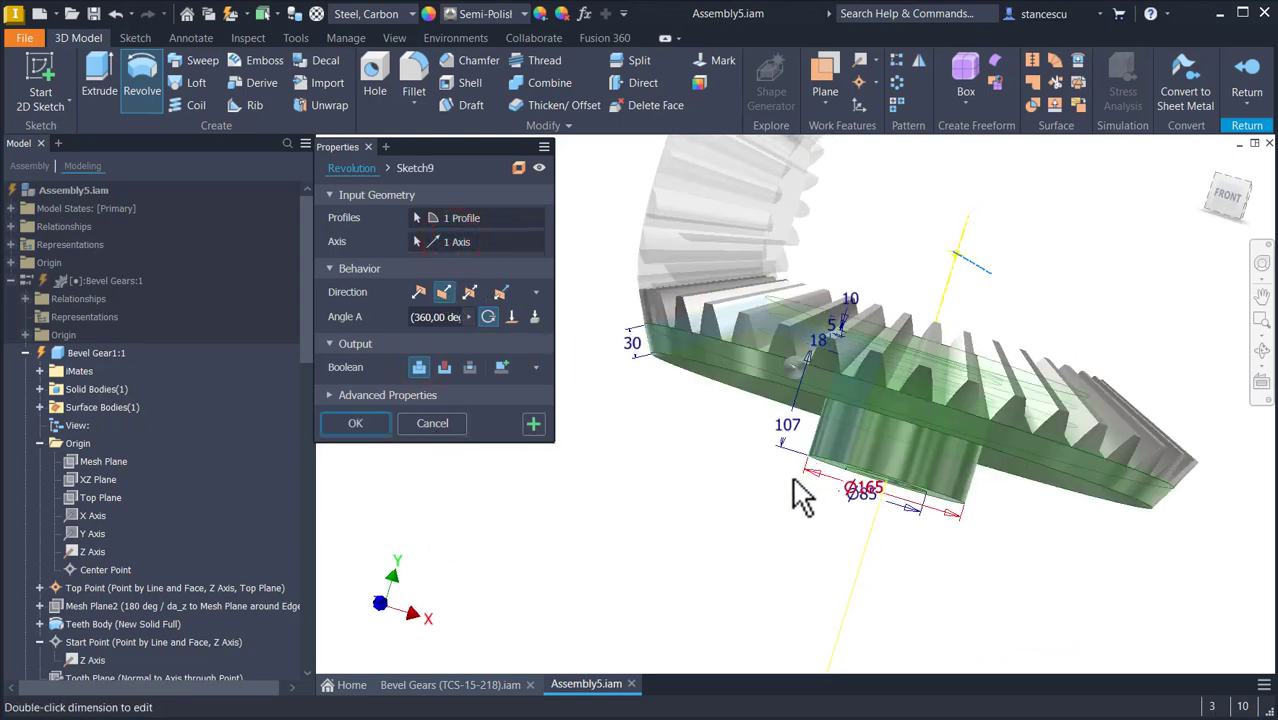
shift+middle_drag(793, 480, 717, 472)
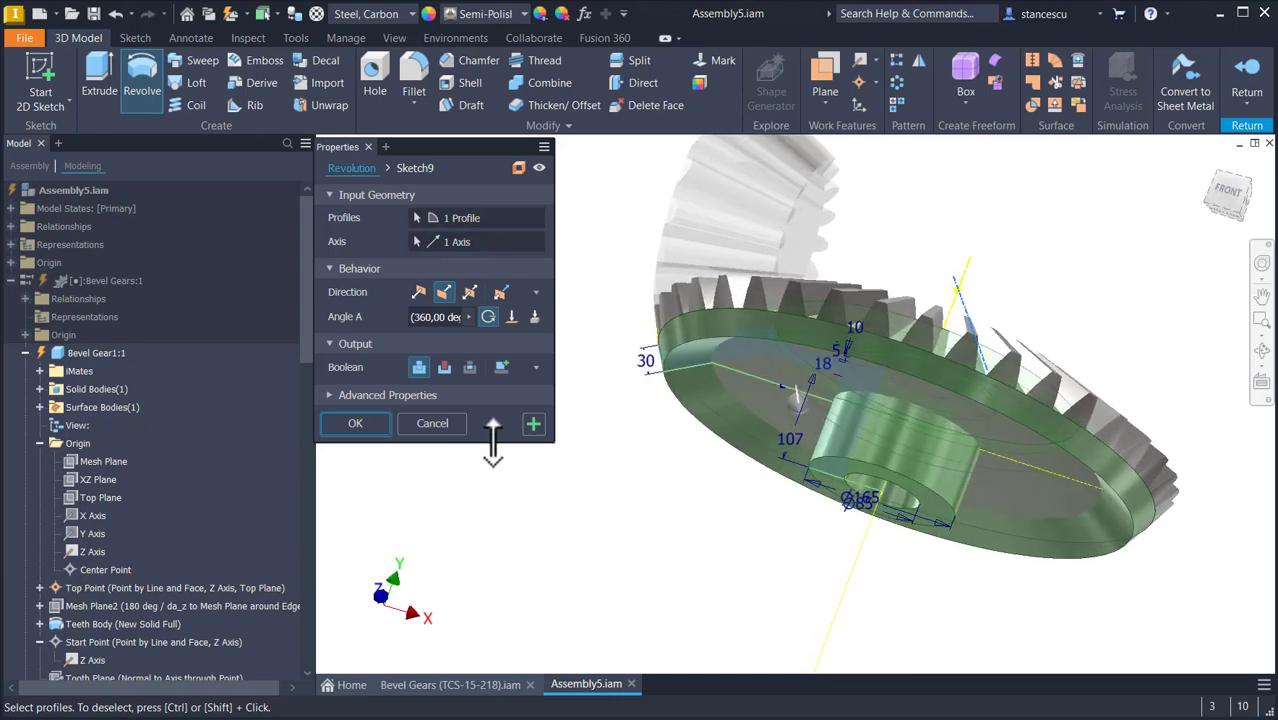
click(533, 424)
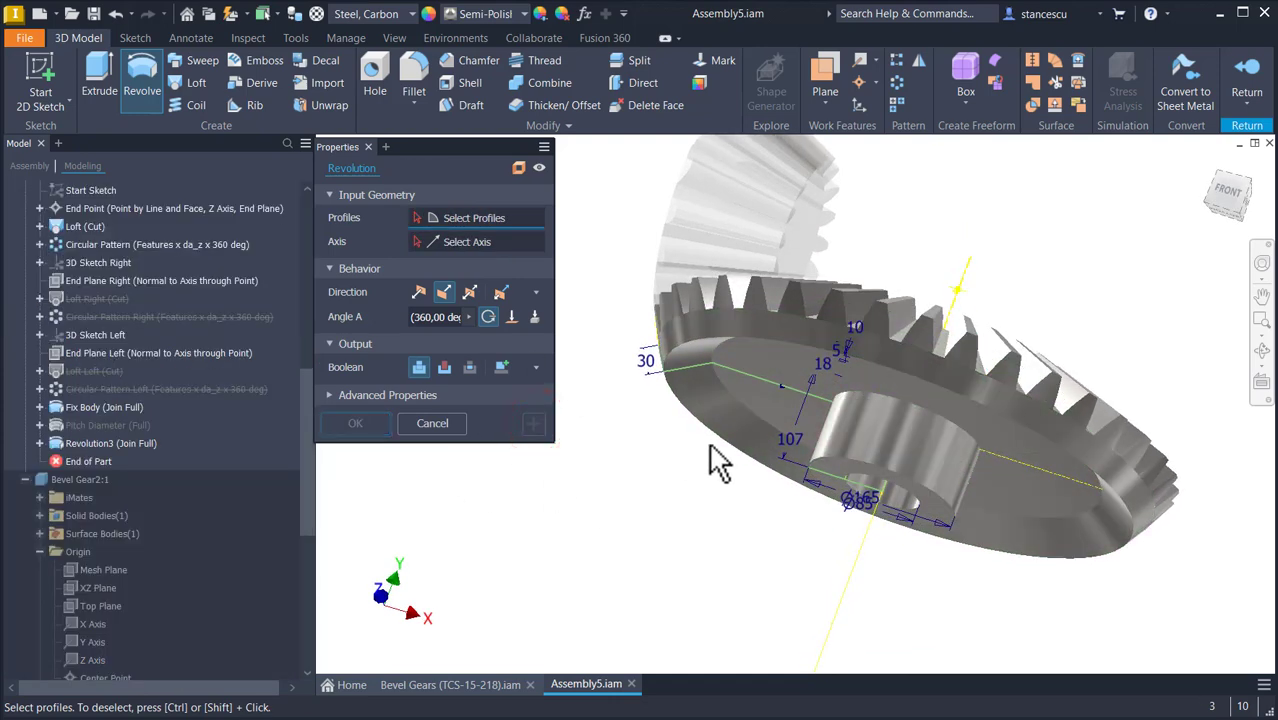
Revolve the two recess profiles between the rim and the gear's centre 360° about the same axis as a Cut.
click(778, 370)
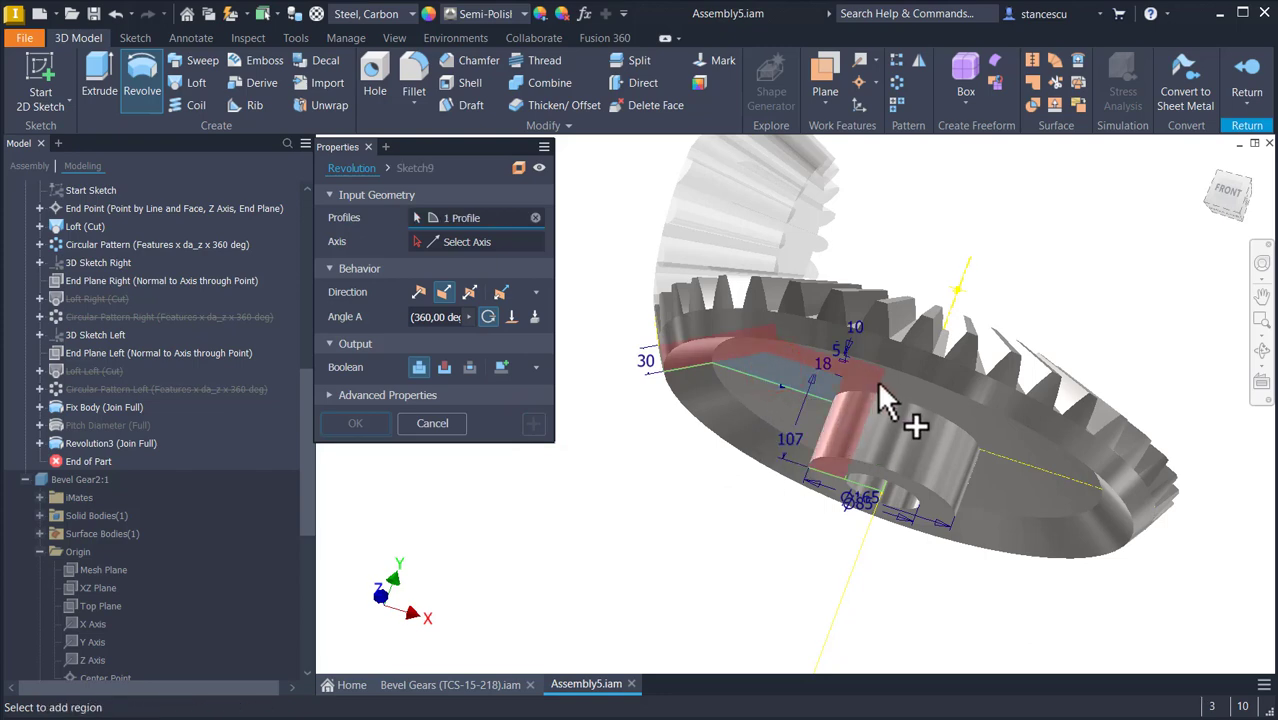
shift+middle_drag(880, 385, 844, 350)
click(866, 345)
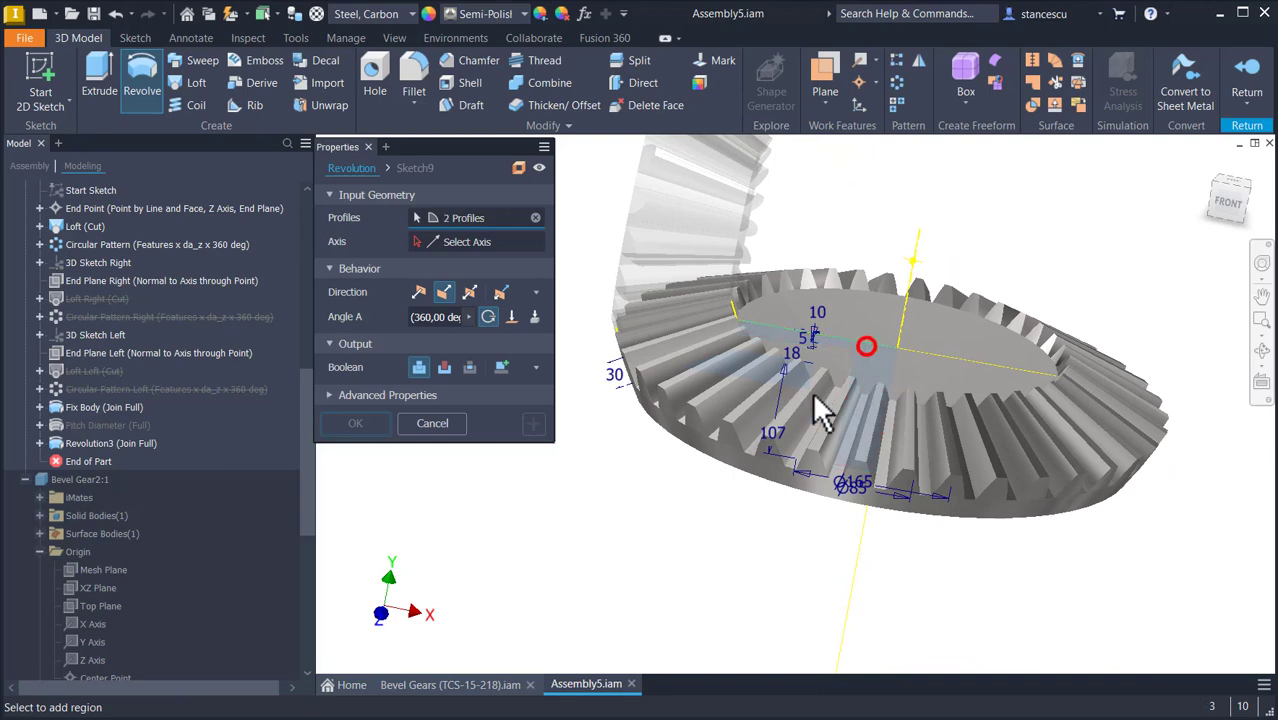
mouse_move(562, 522)
shift+middle_down()
mouse_move(548, 514)
mouse_move(605, 535)
mouse_move(605, 511)
shift+middle_up()
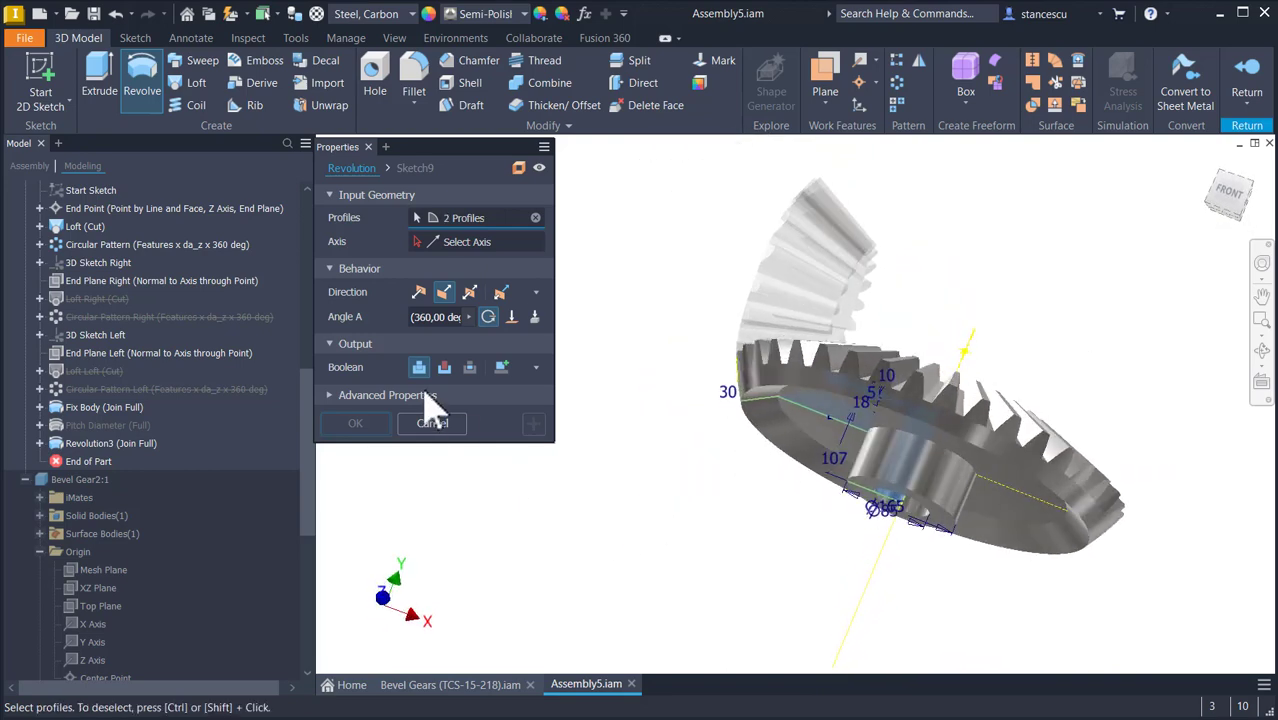
click(468, 241)
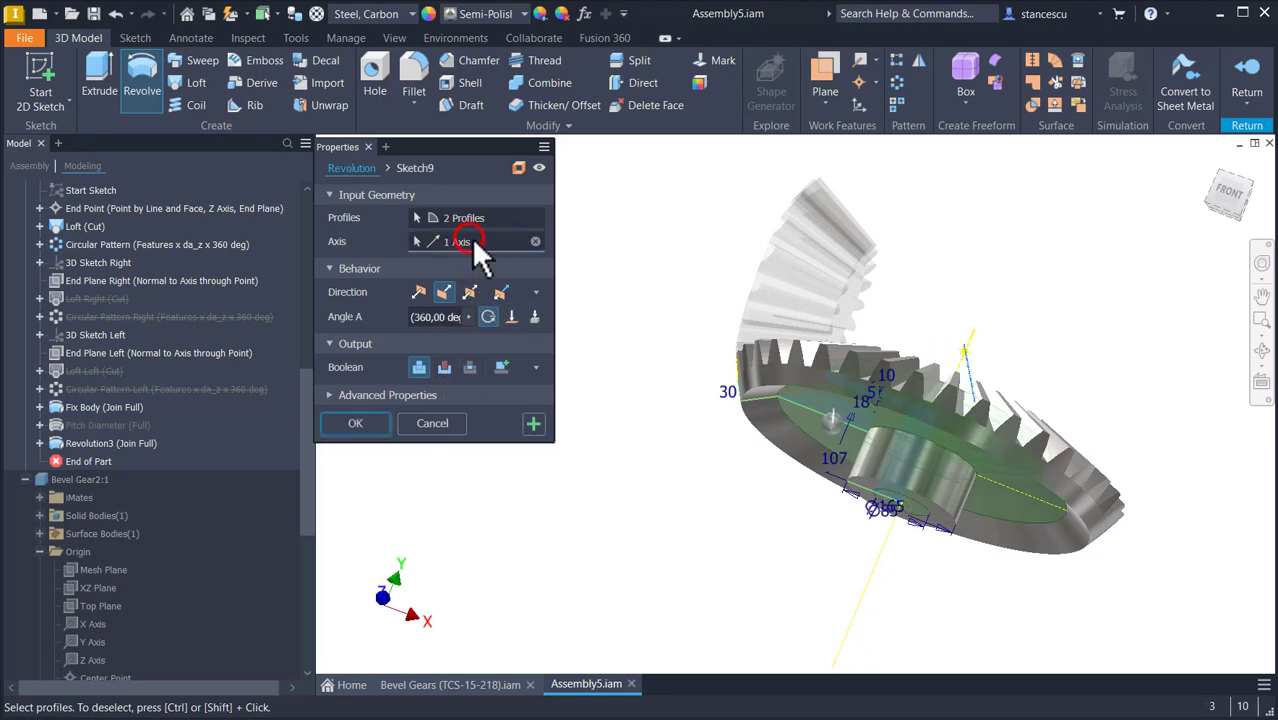
click(351, 425)
click(444, 367)
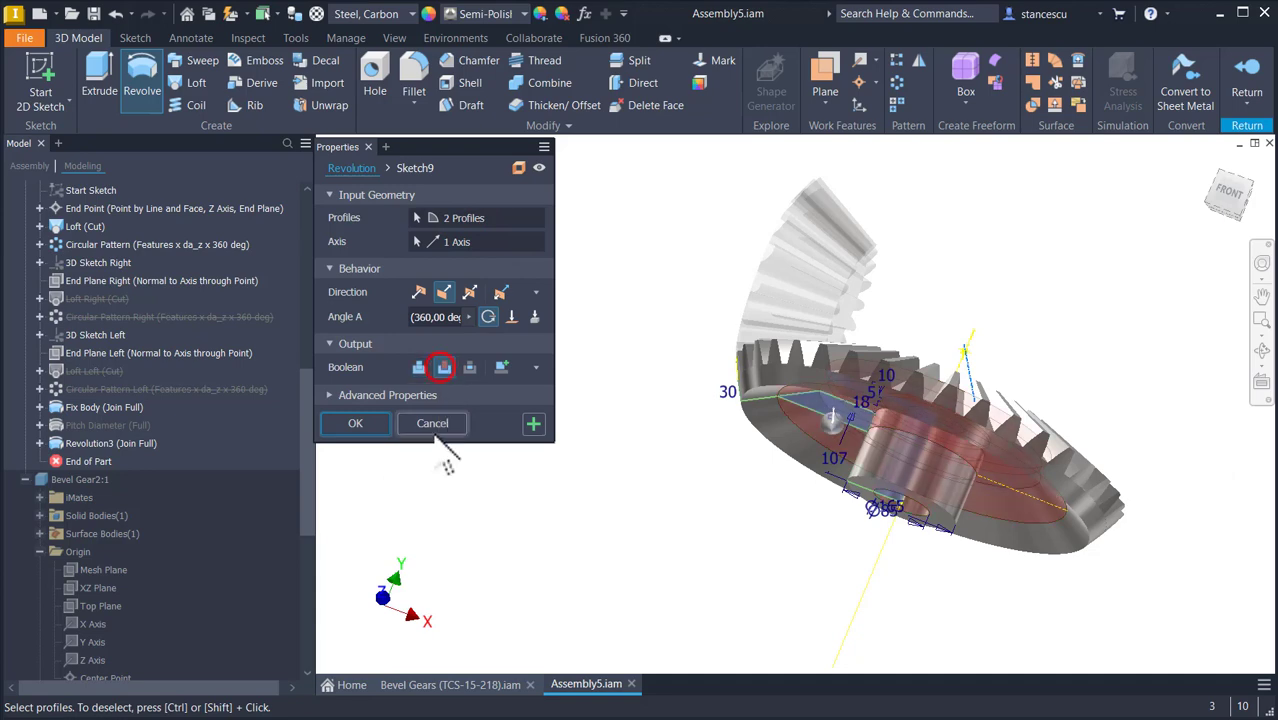
click(355, 424)
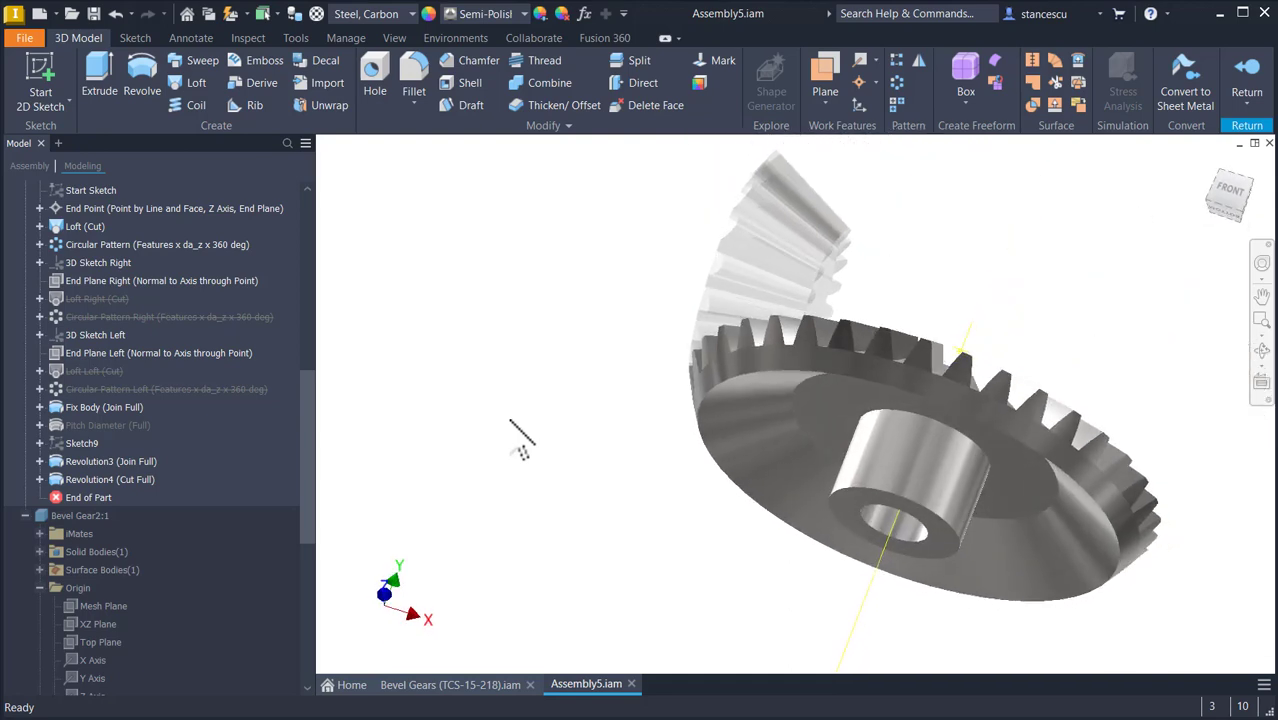
Consult the reference drawing's plan view of the web openings and start a sketch on the large gear's flat upper face.
key(F6)
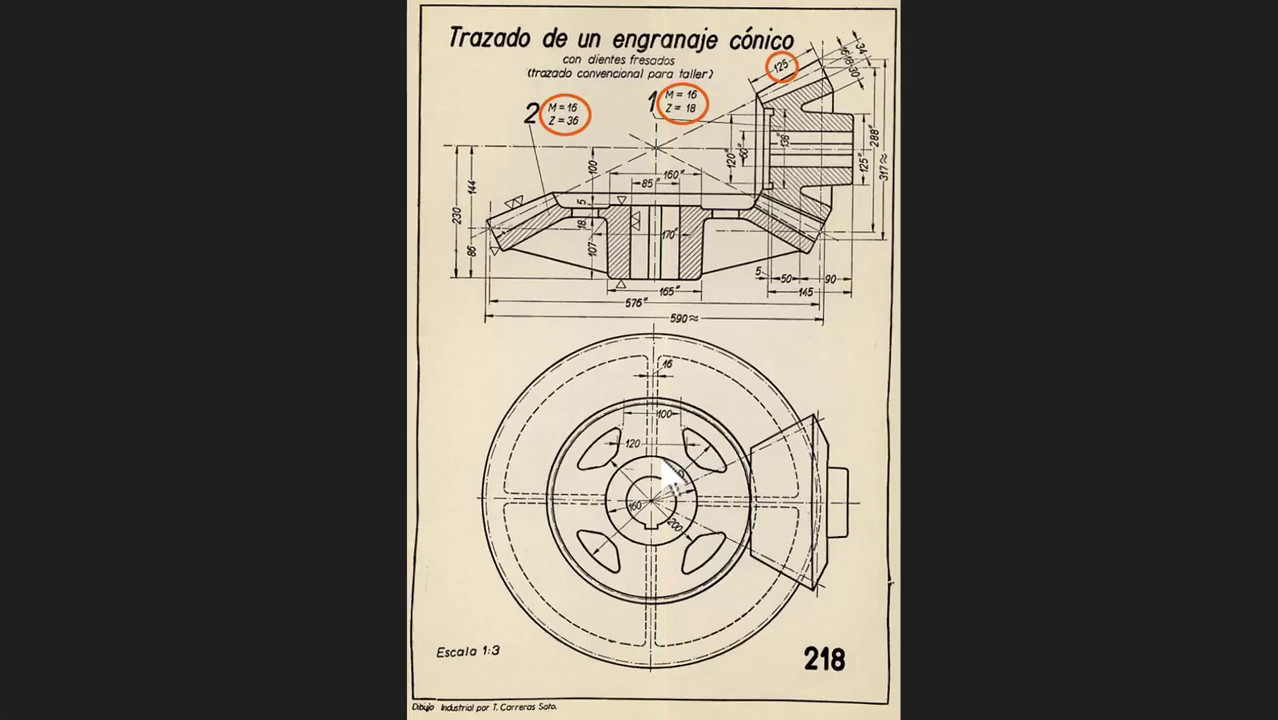
drag(664, 462, 674, 405)
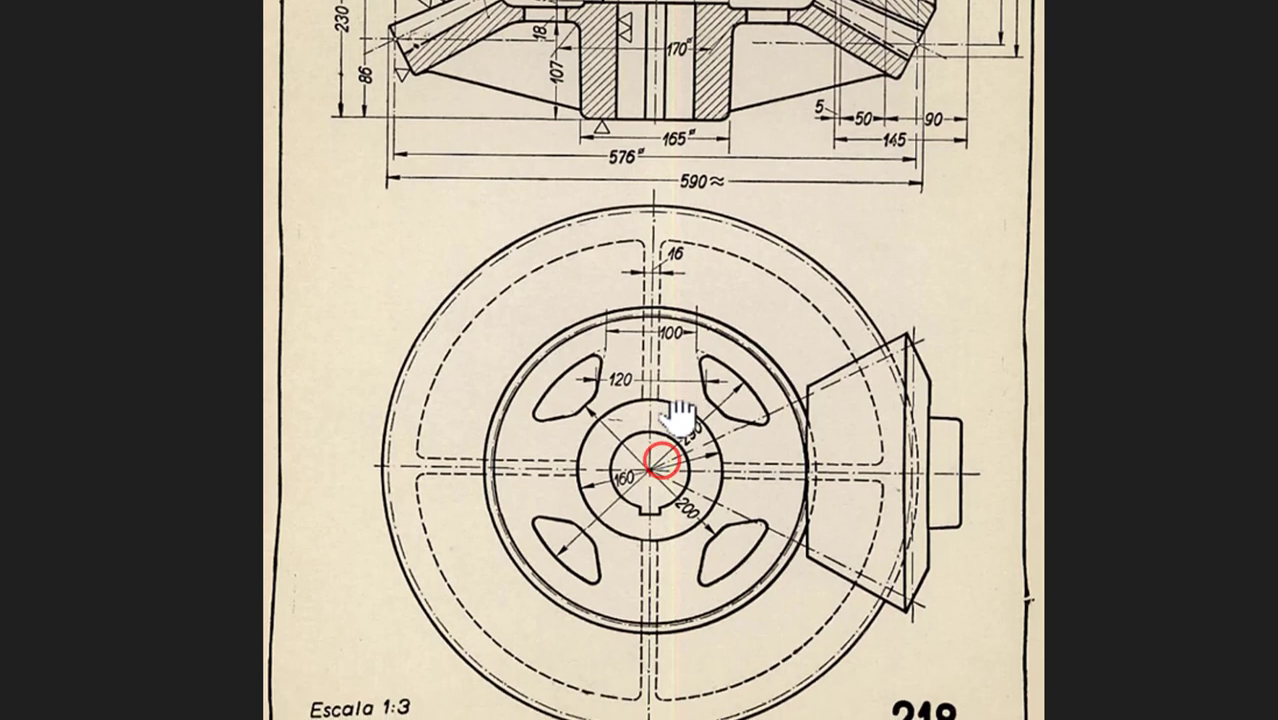
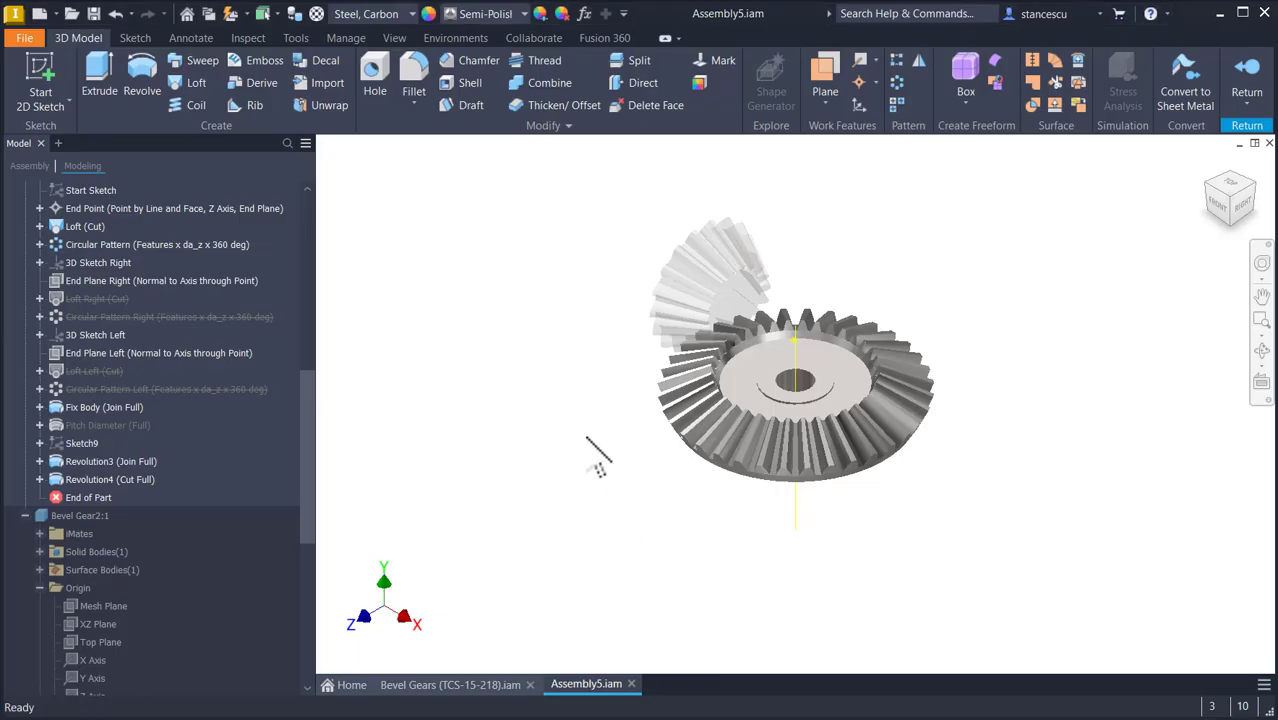
click(855, 404)
click(937, 383)
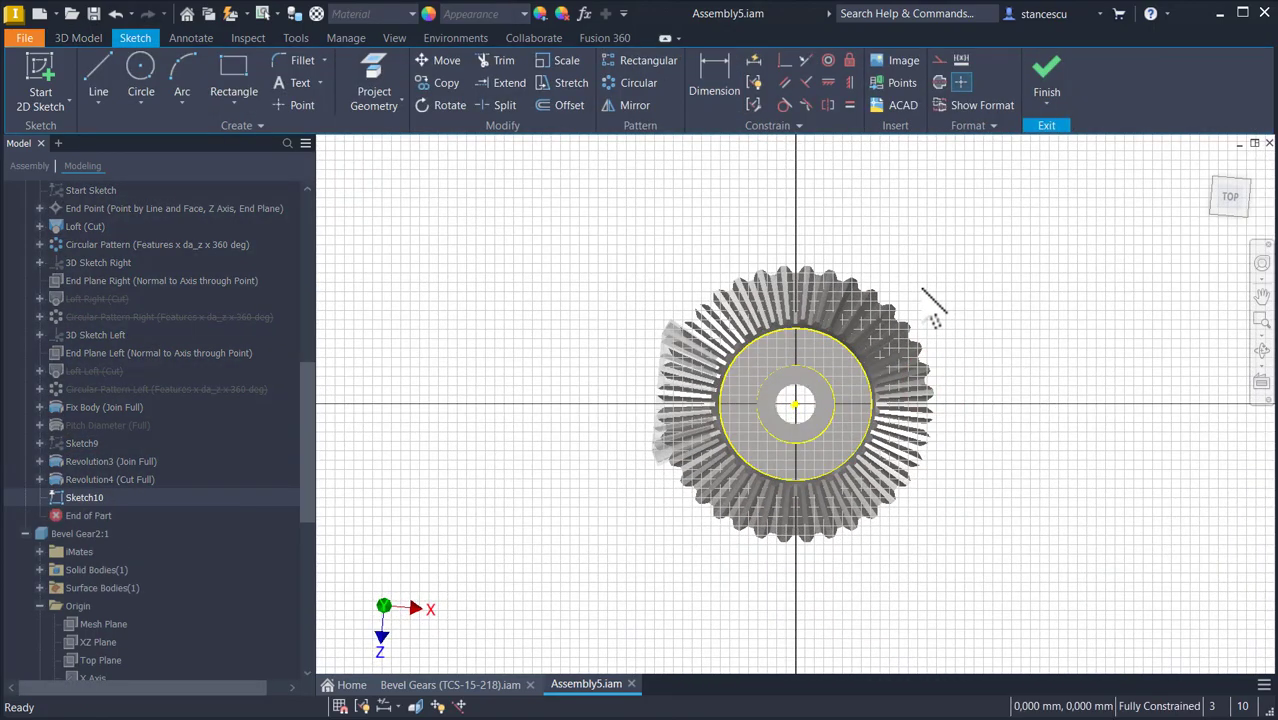
Sketch two concentric circles of 290 mm and 200 mm diameter centred on the gear's origin.
click(150, 78)
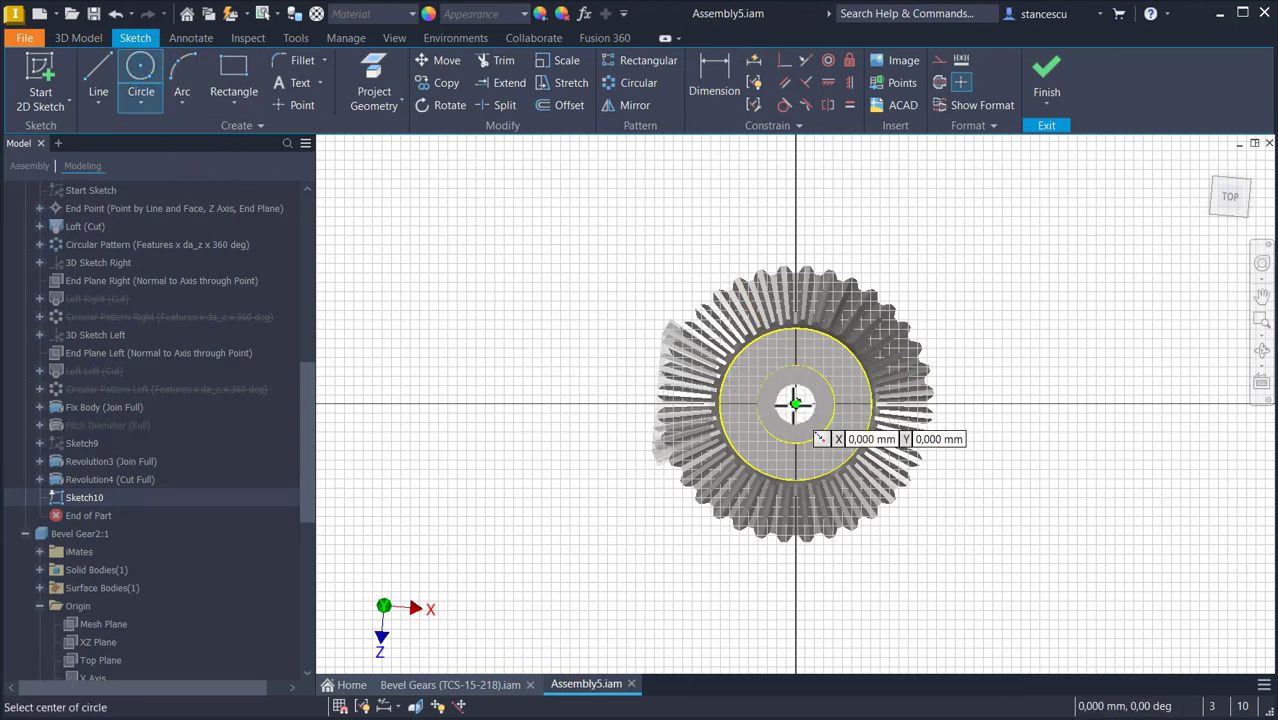
click(795, 403)
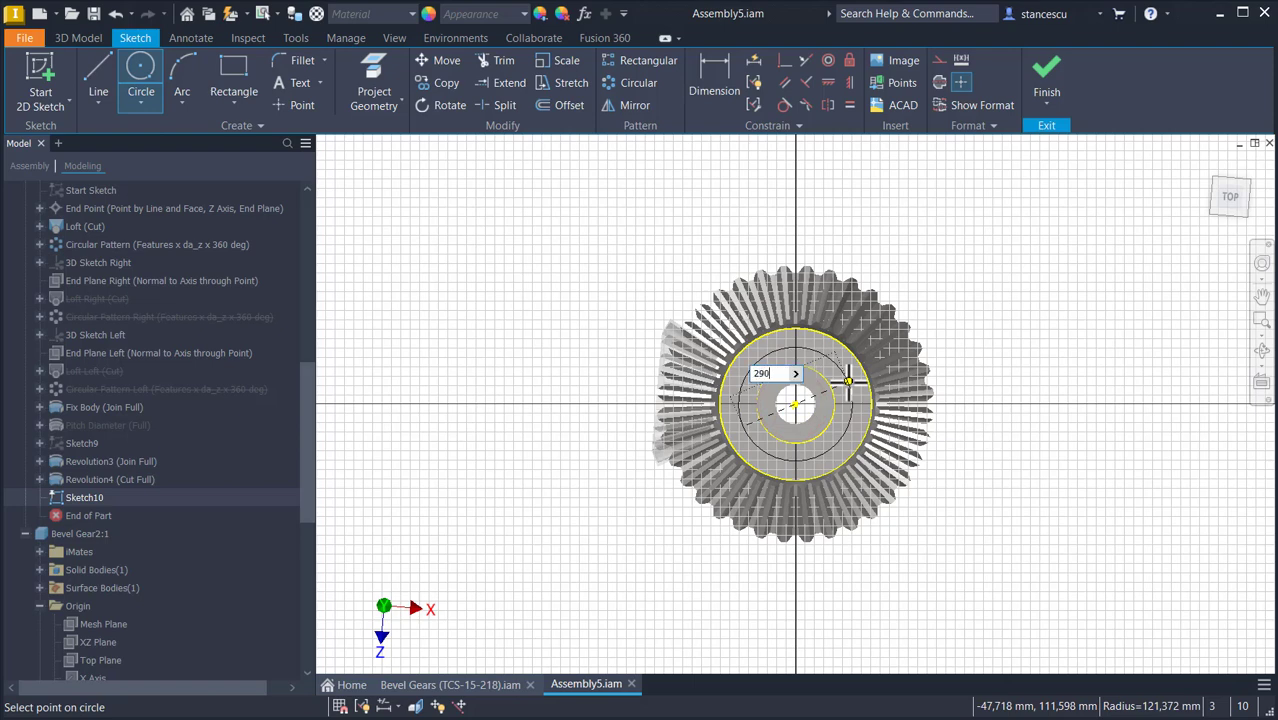
text(290)
key(Return)
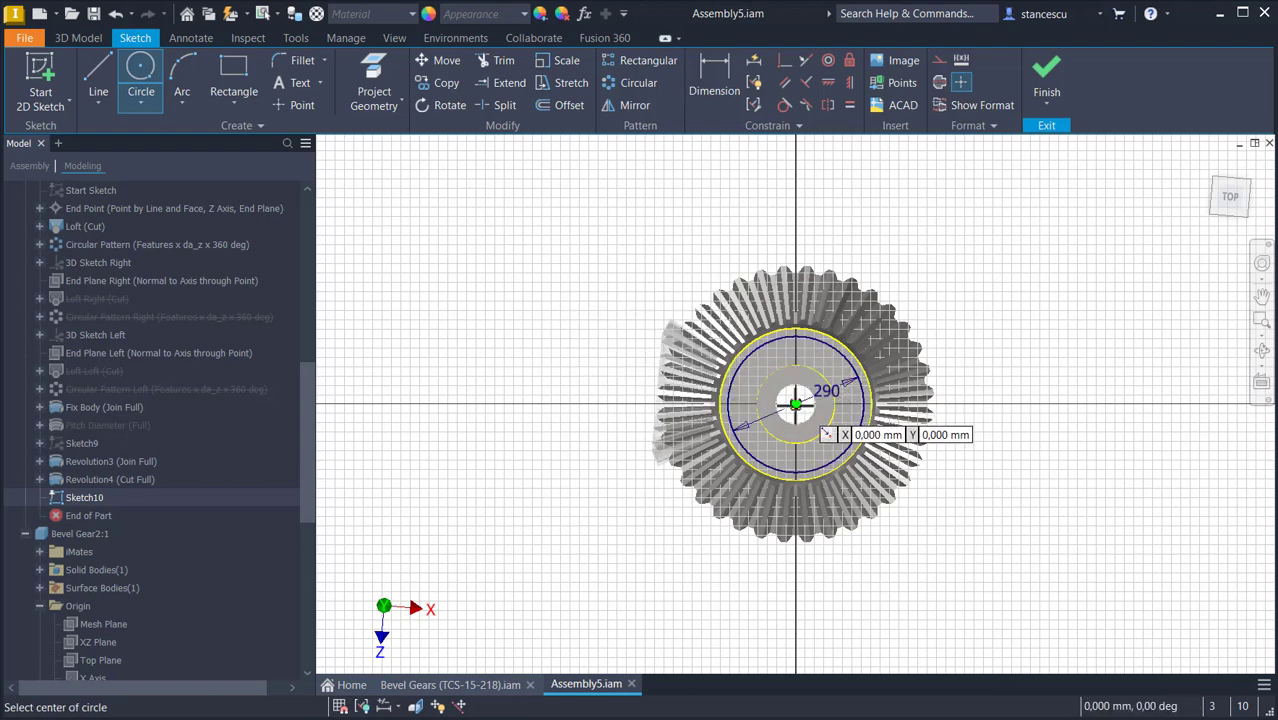
click(795, 403)
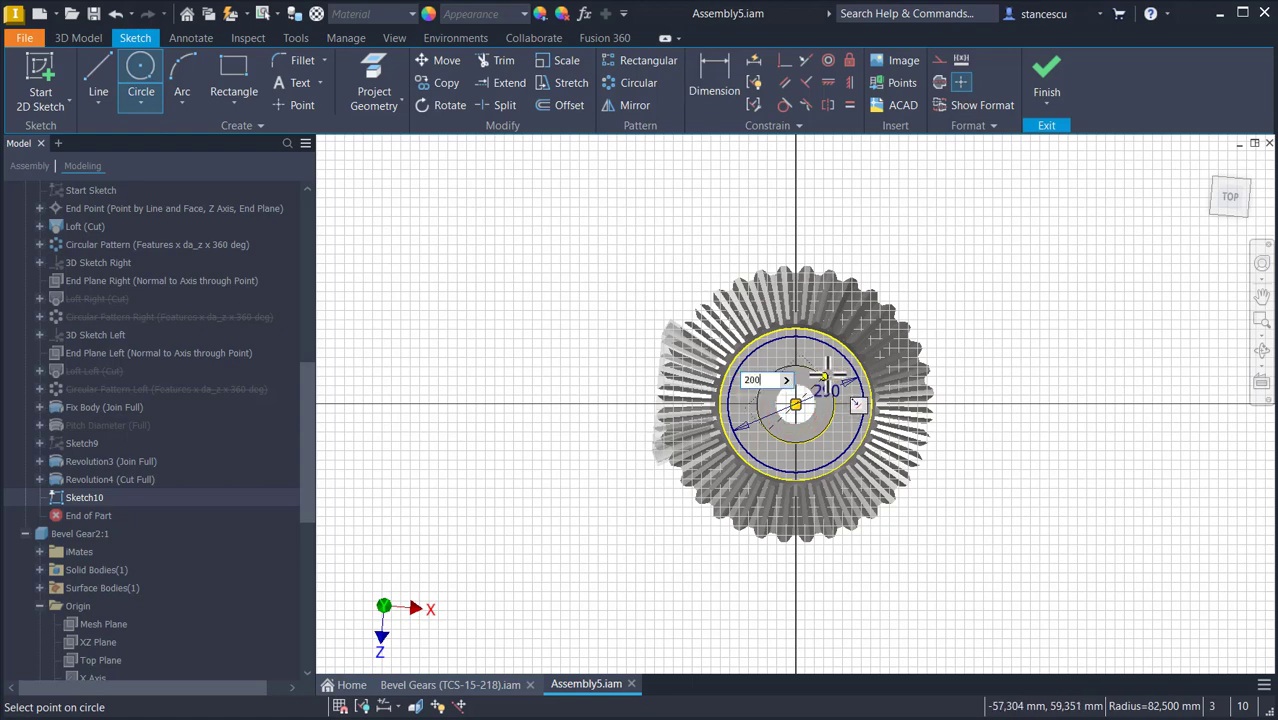
key(Return)
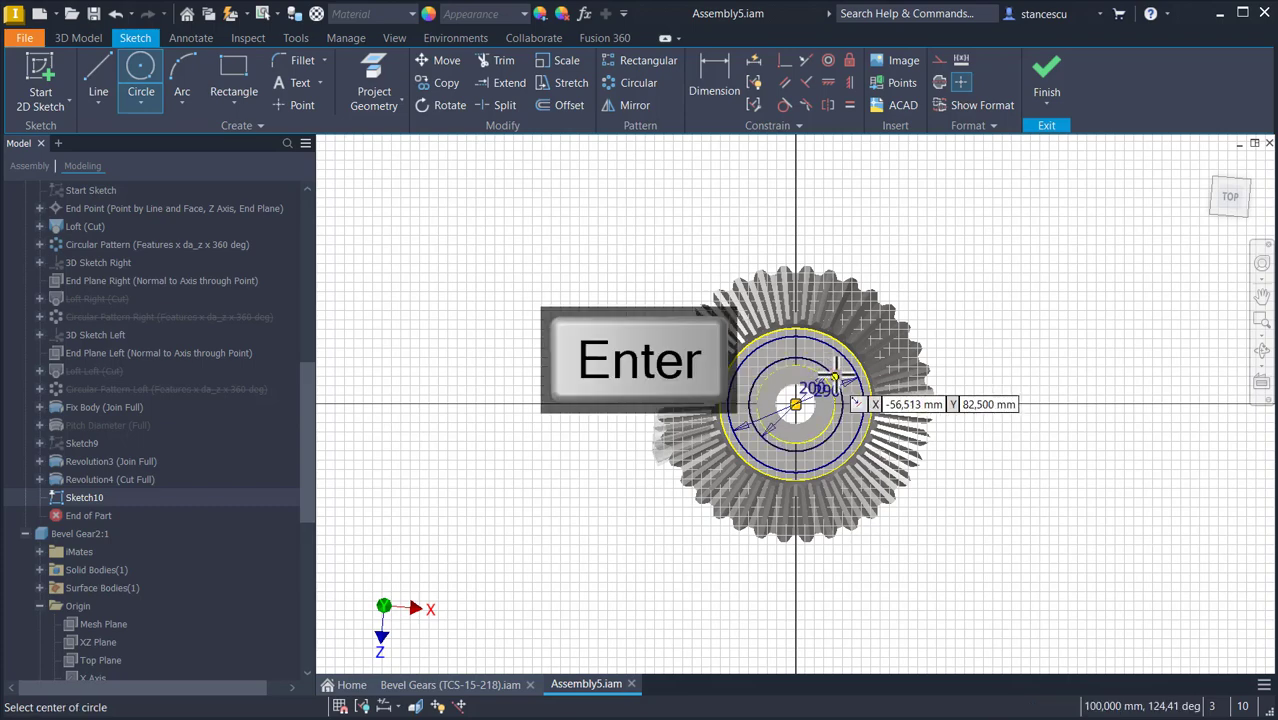
key(Num_Lock)
Draw a slightly slanted line between the 290 mm and 200 mm circles, left of the vertical centreline in the upper half.
scroll(831, 370, down, 2)
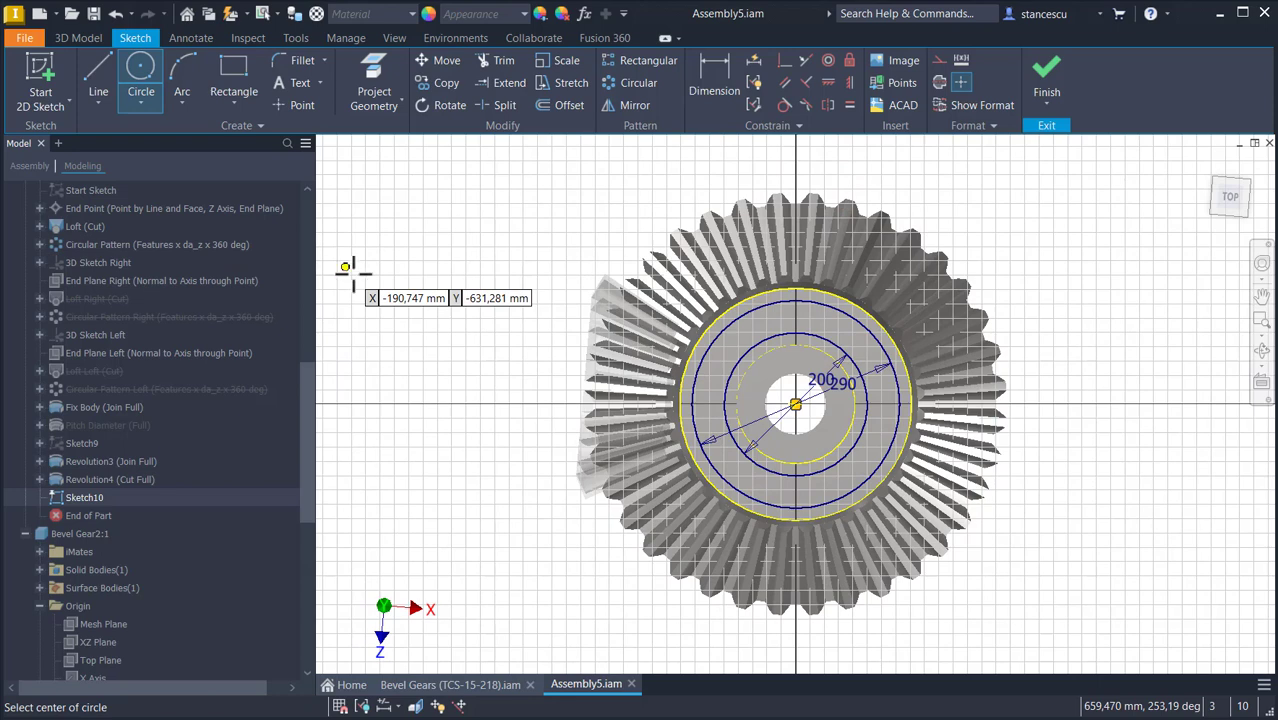
click(98, 72)
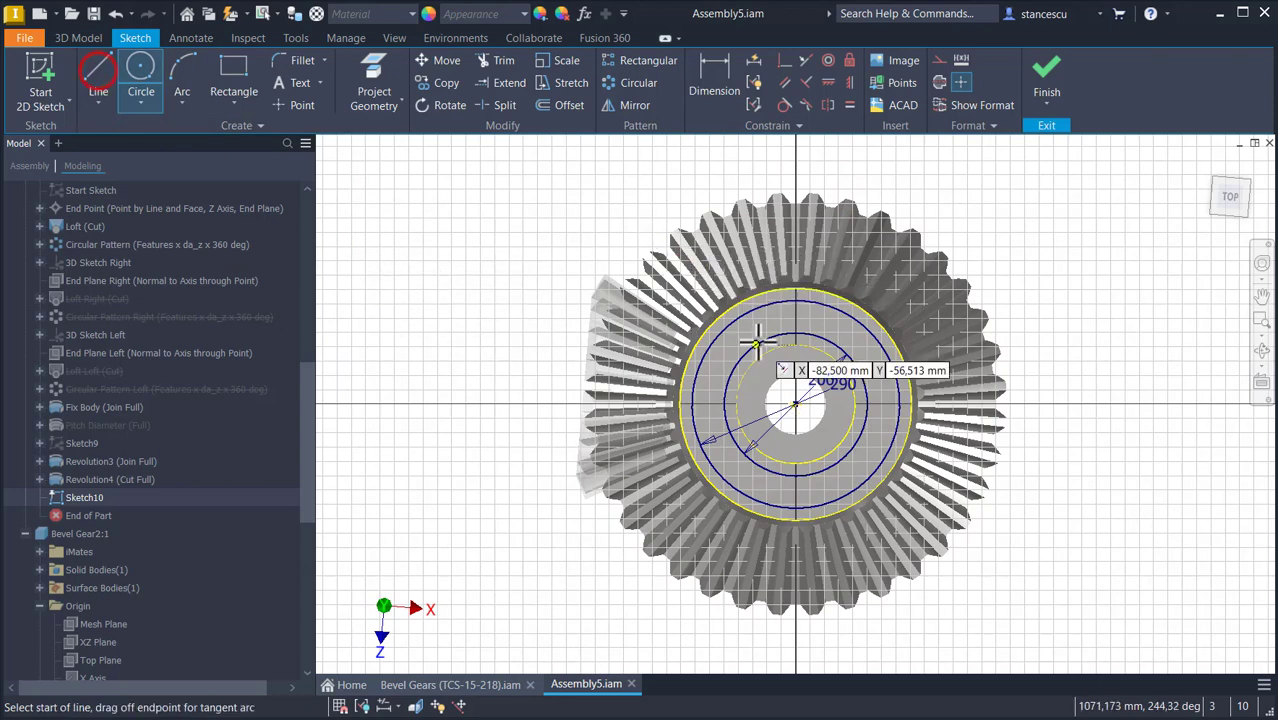
scroll(770, 305, down, 2)
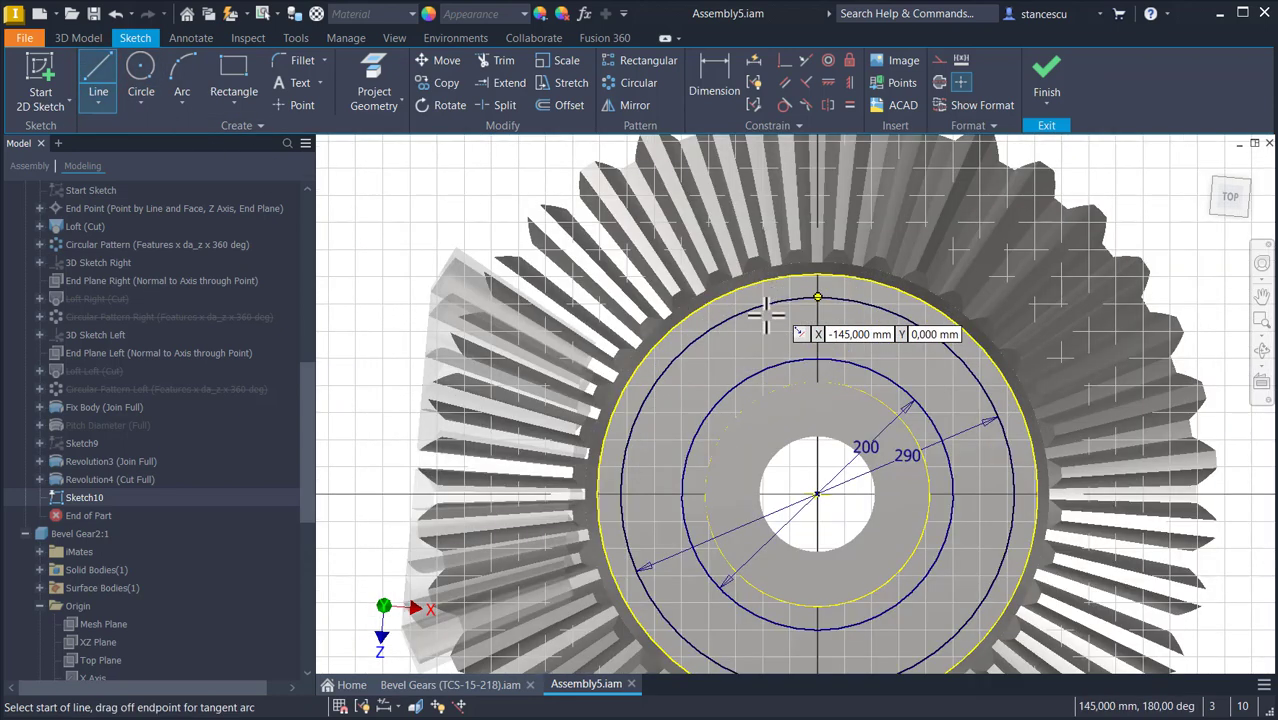
click(768, 305)
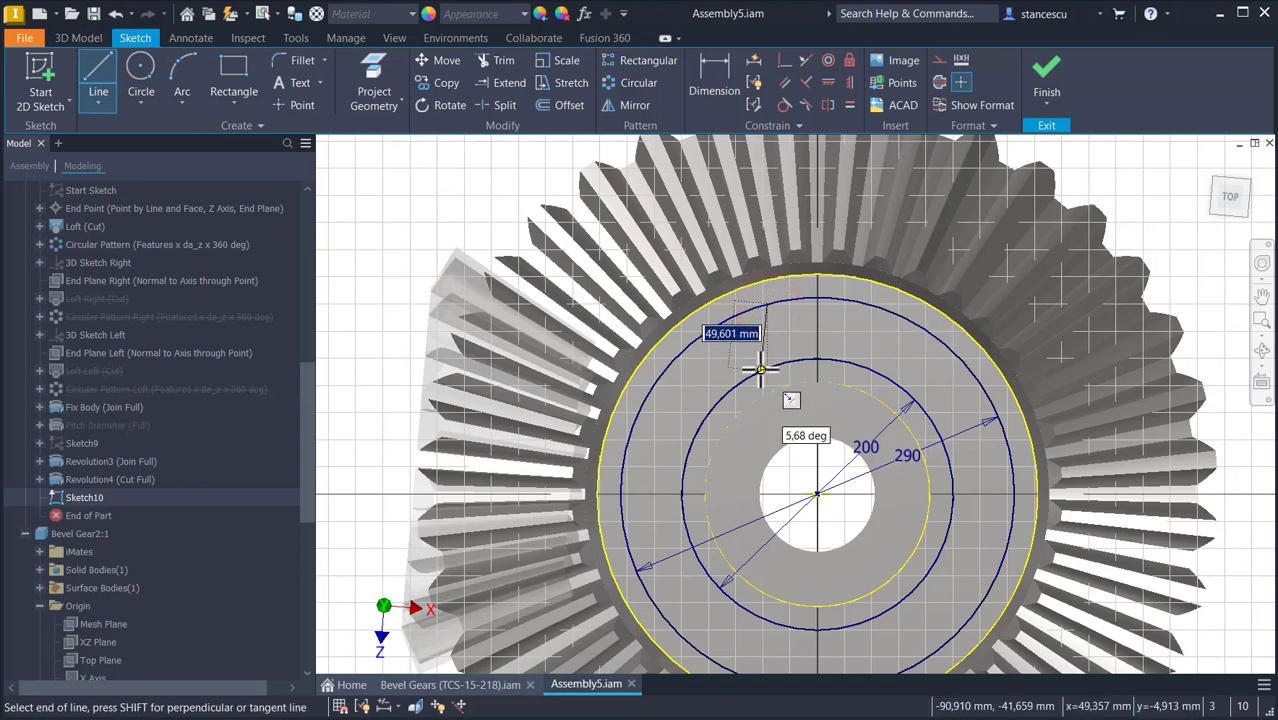
click(760, 370)
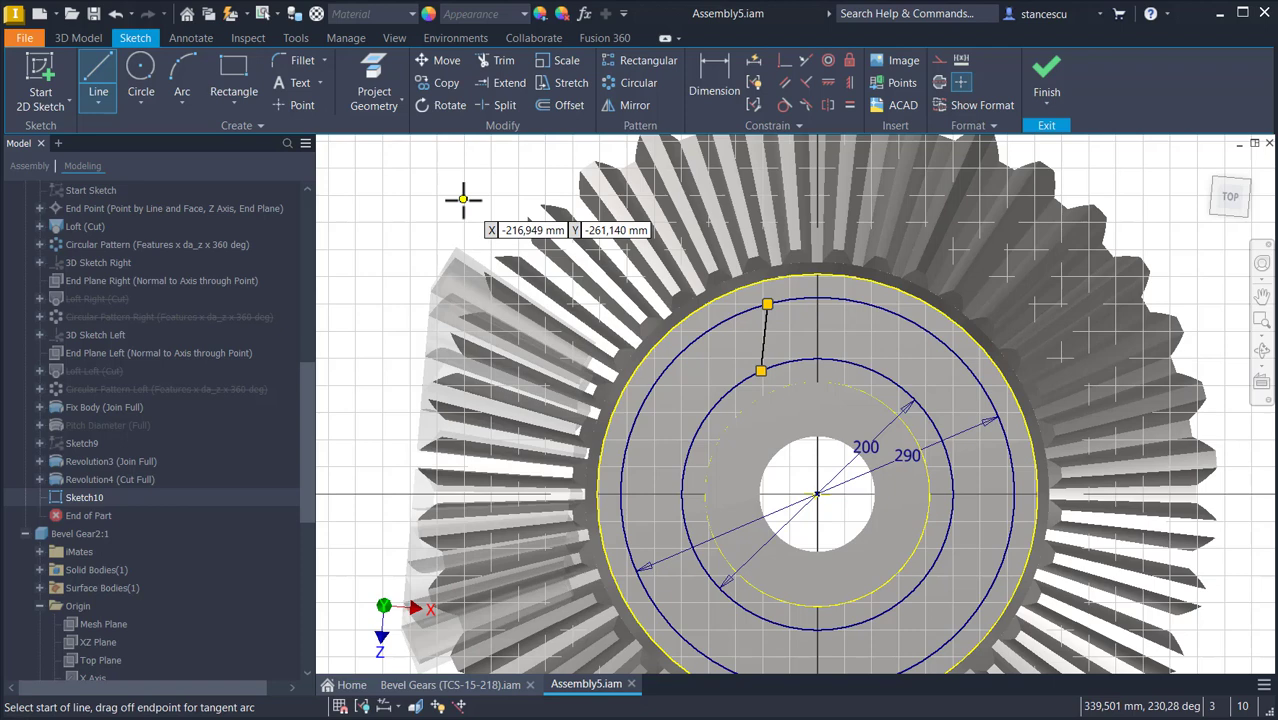
key(Escape)
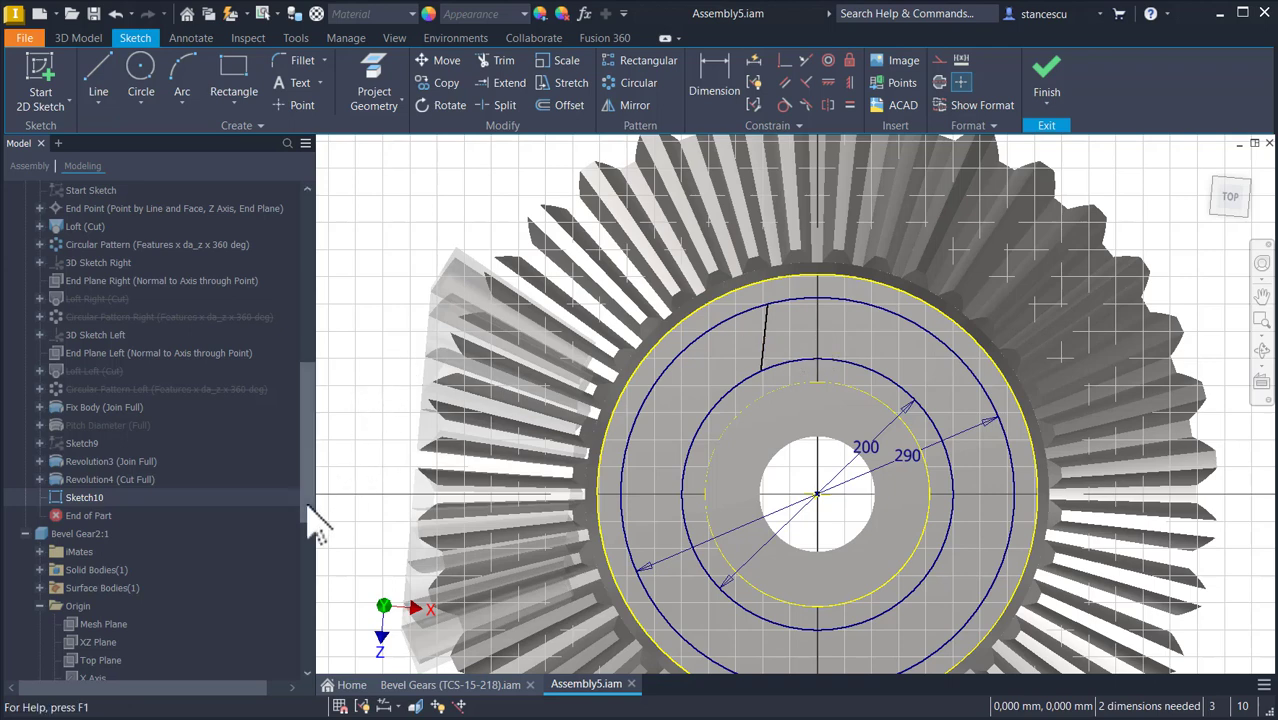
Try to project the Z Axis of Bevel Gear2 into the sketch, and undo the projection.
click(378, 96)
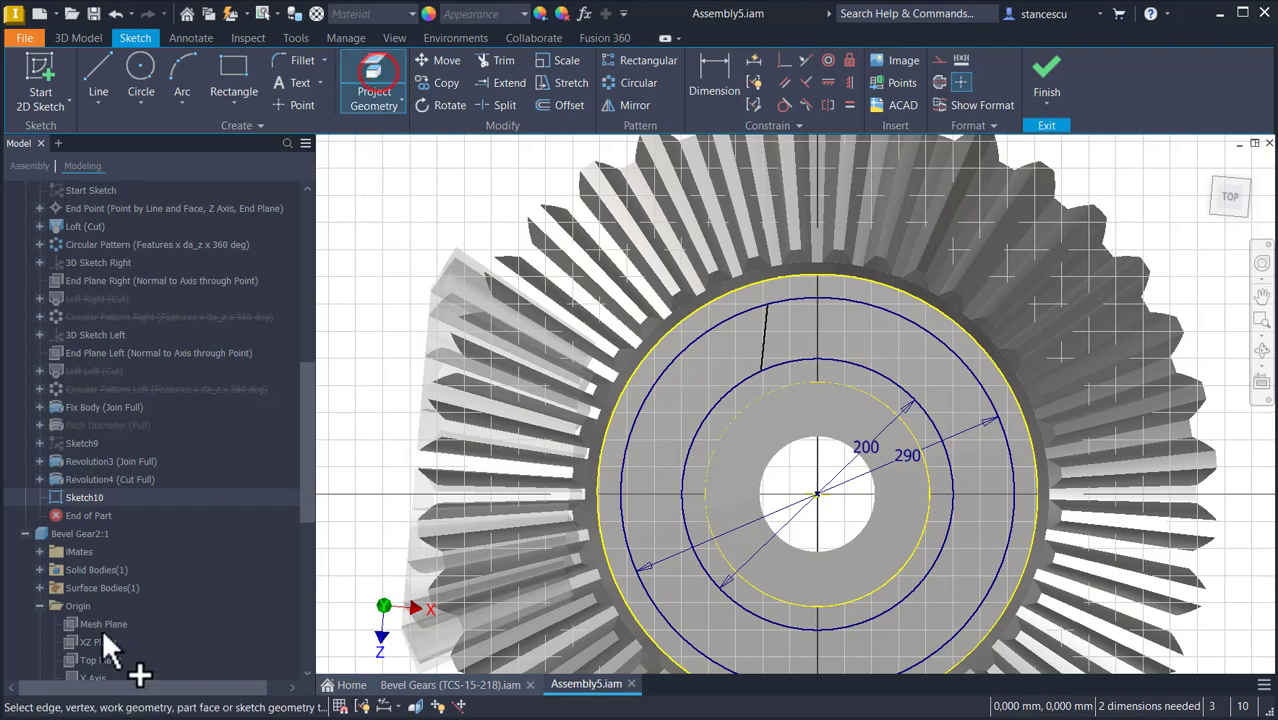
scroll(132, 608, down, 3)
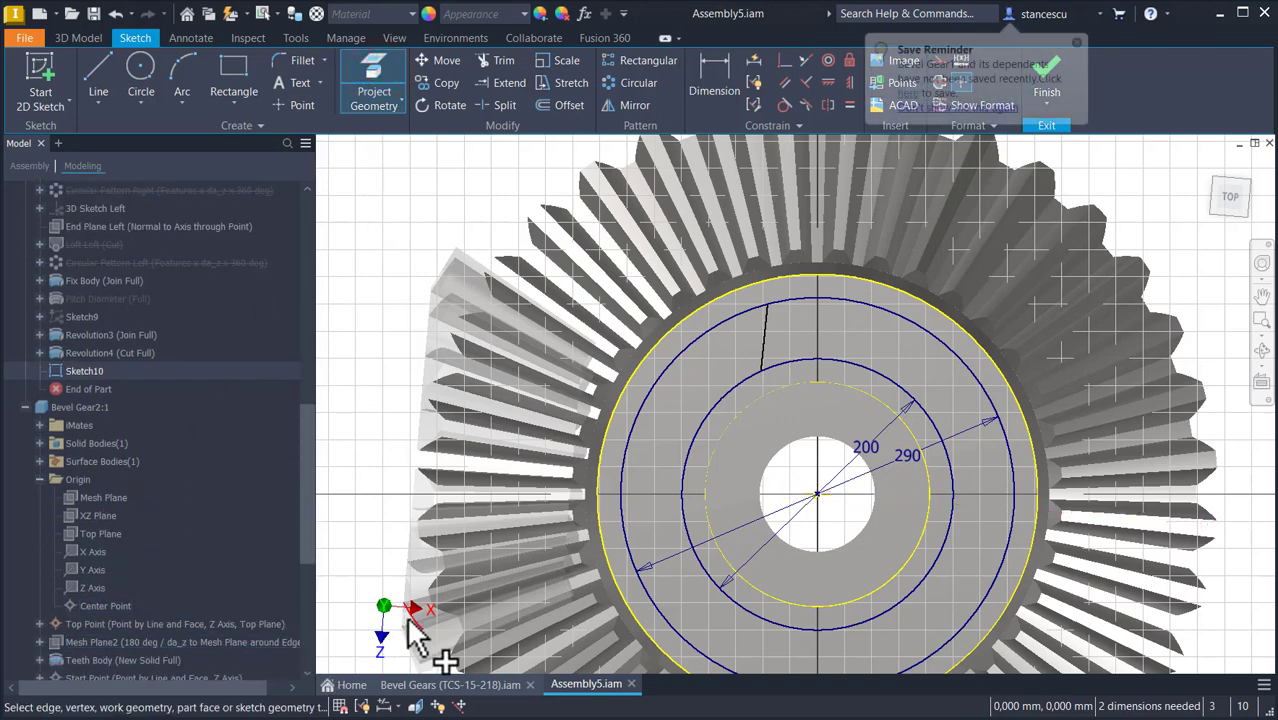
click(88, 587)
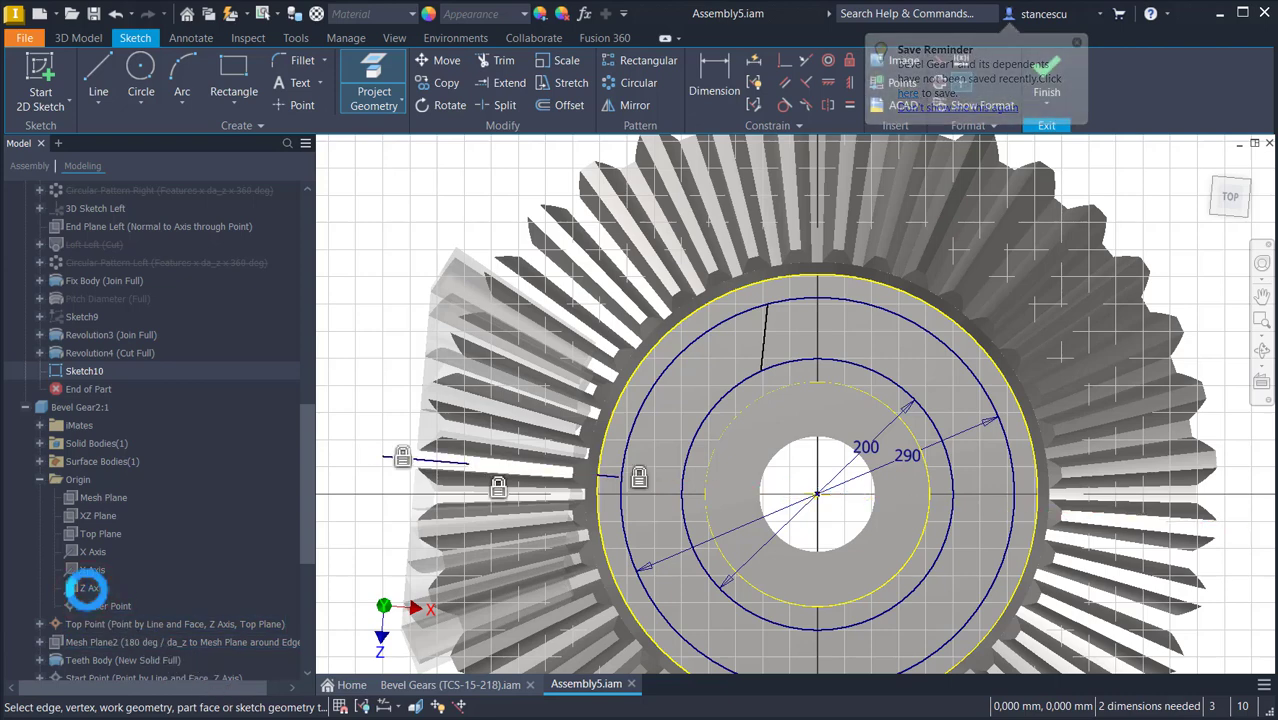
key(ctrl+z)
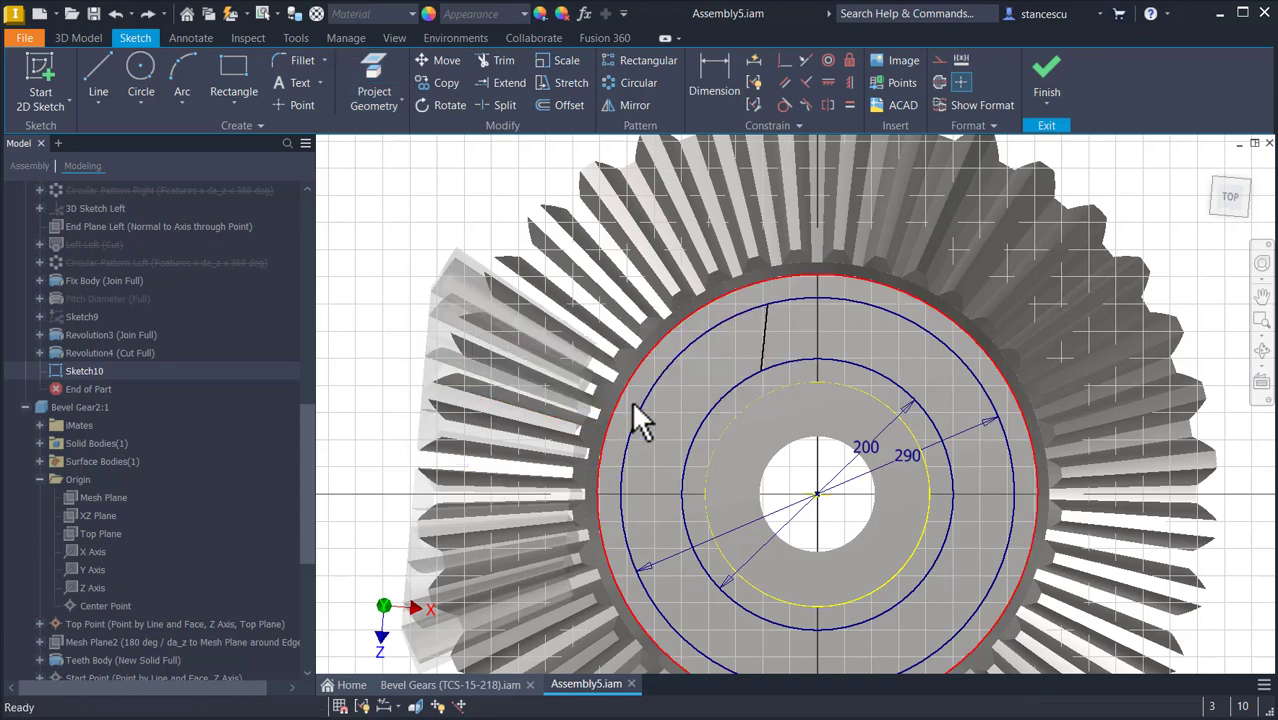
Draw a vertical line right of the centre, from just above the 290 mm circle down to the lower arc of the 200 mm circle.
click(98, 80)
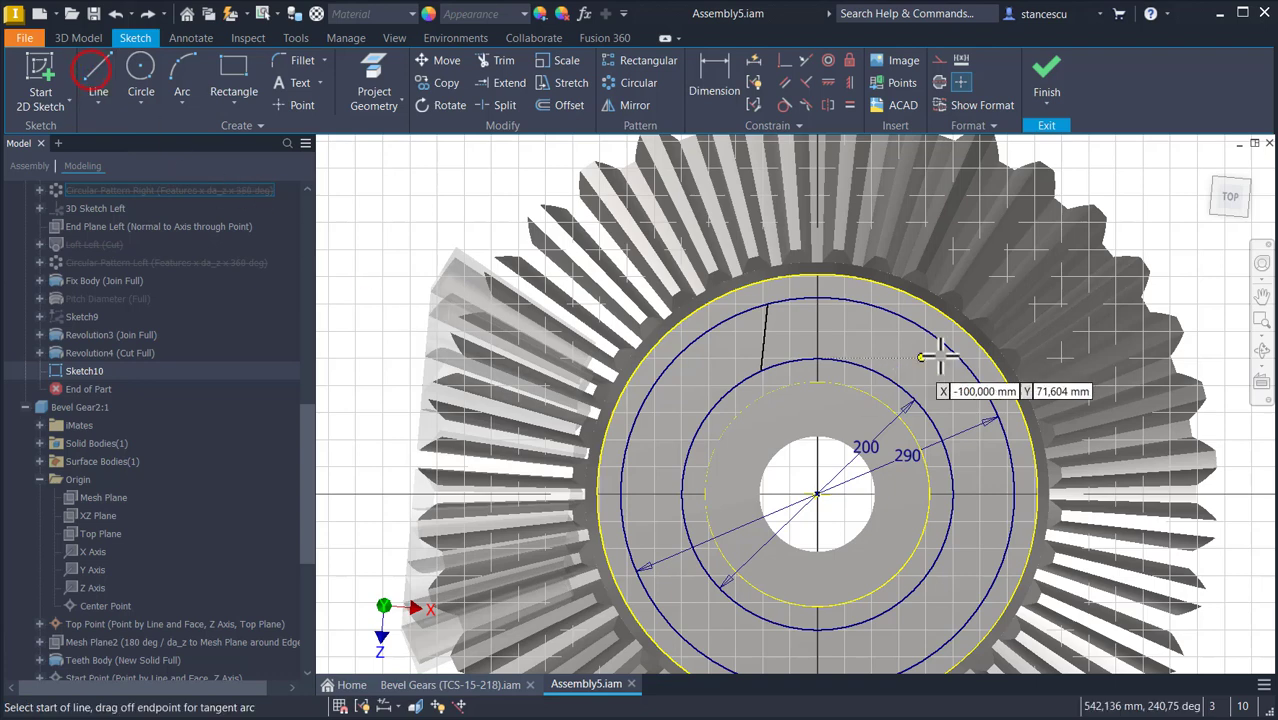
click(845, 289)
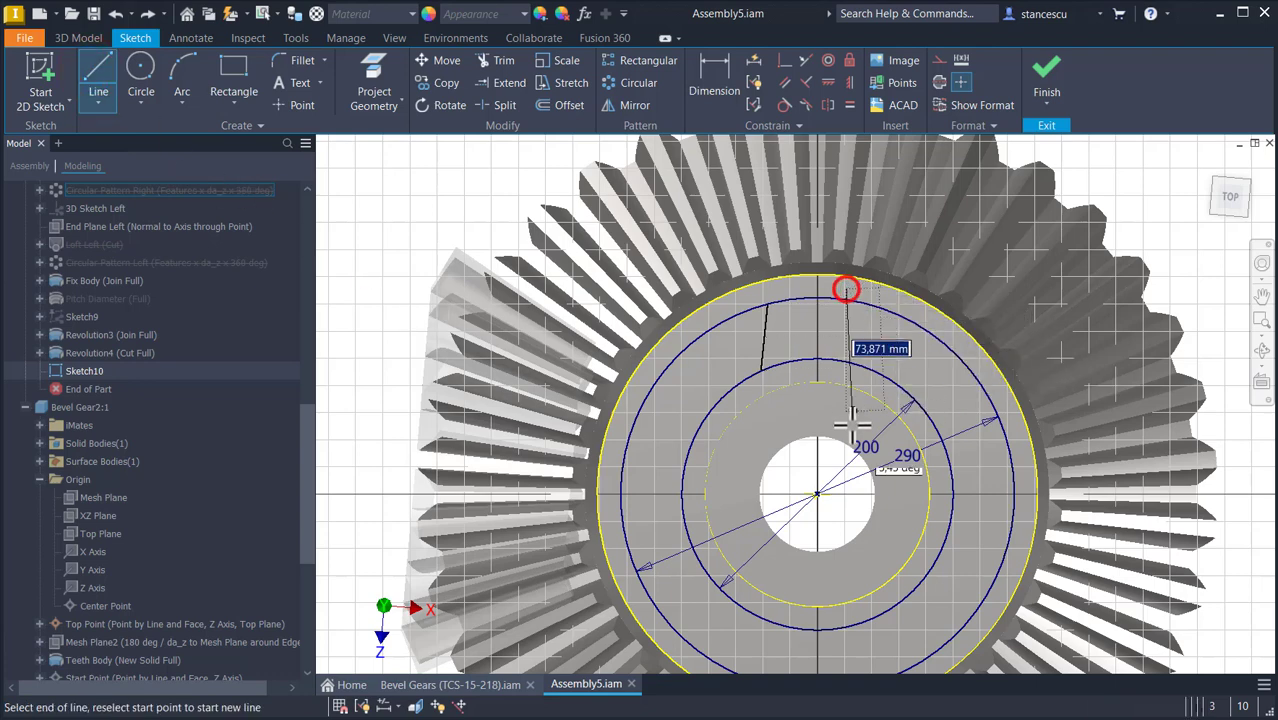
double_click(847, 627)
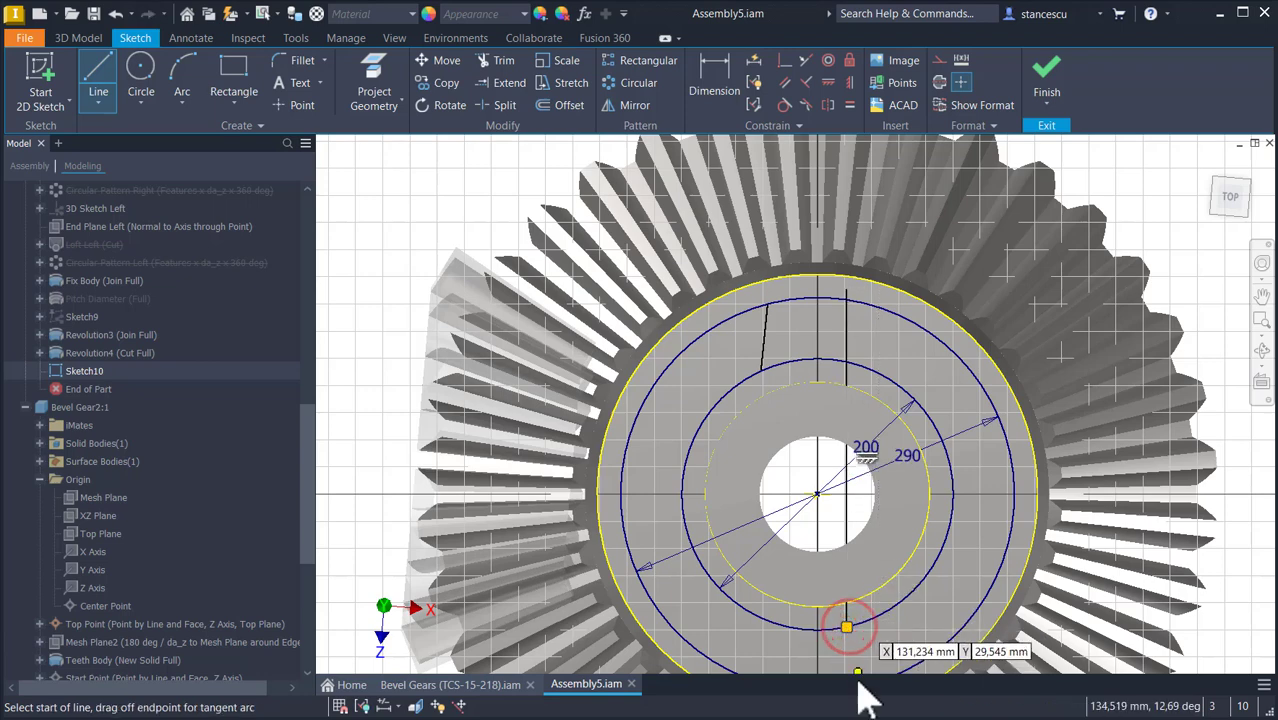
key(Escape)
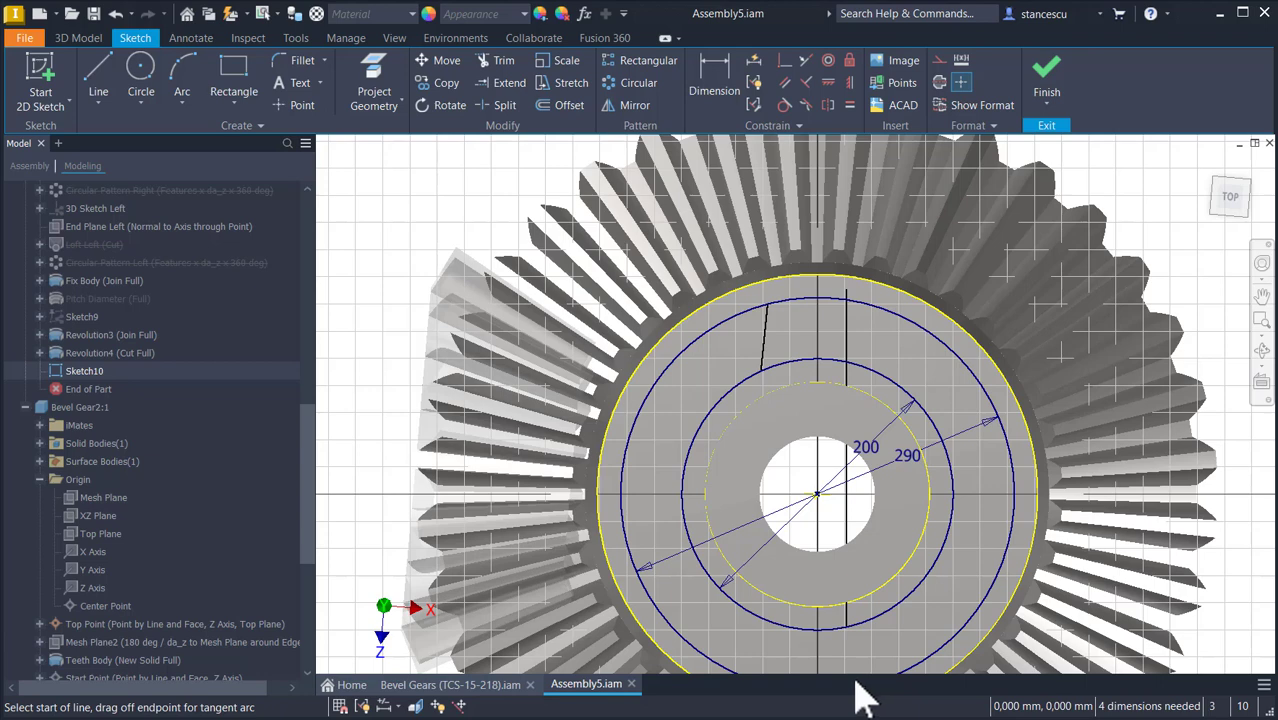
Slice the graphics at the sketch plane and trim the vertical line's end that extends beyond the 290 mm circle.
key(F7)
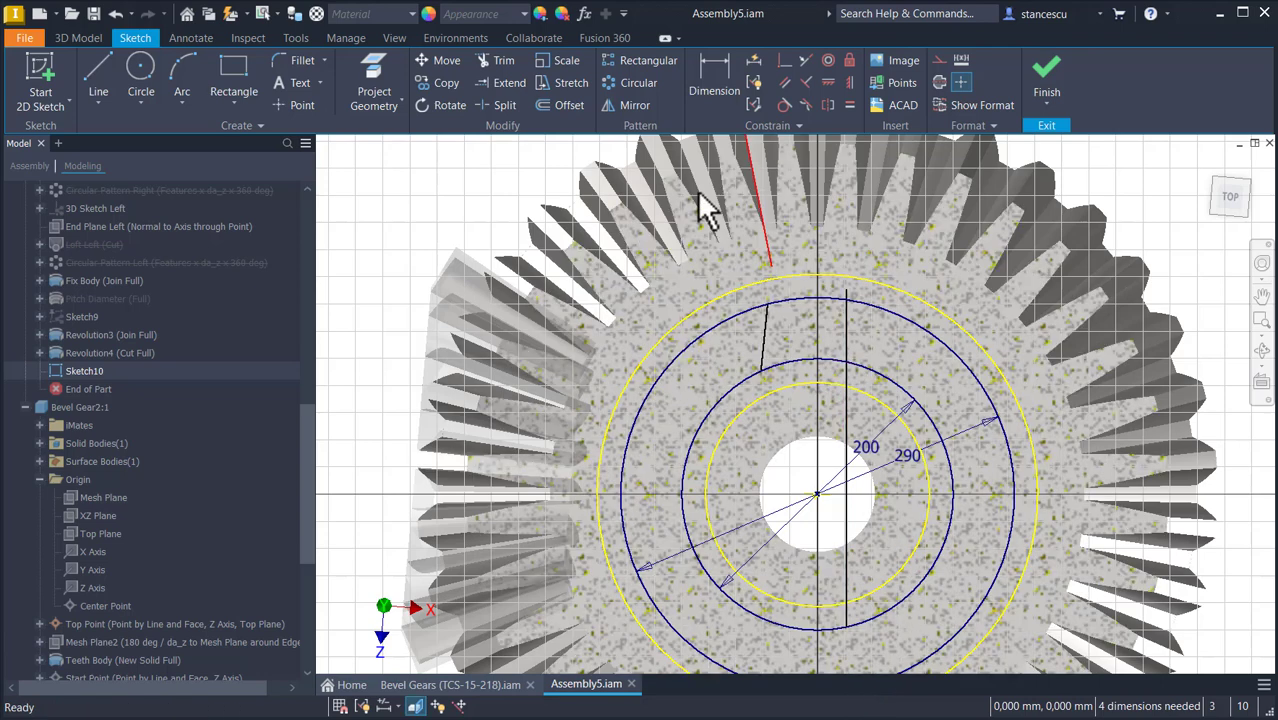
click(505, 61)
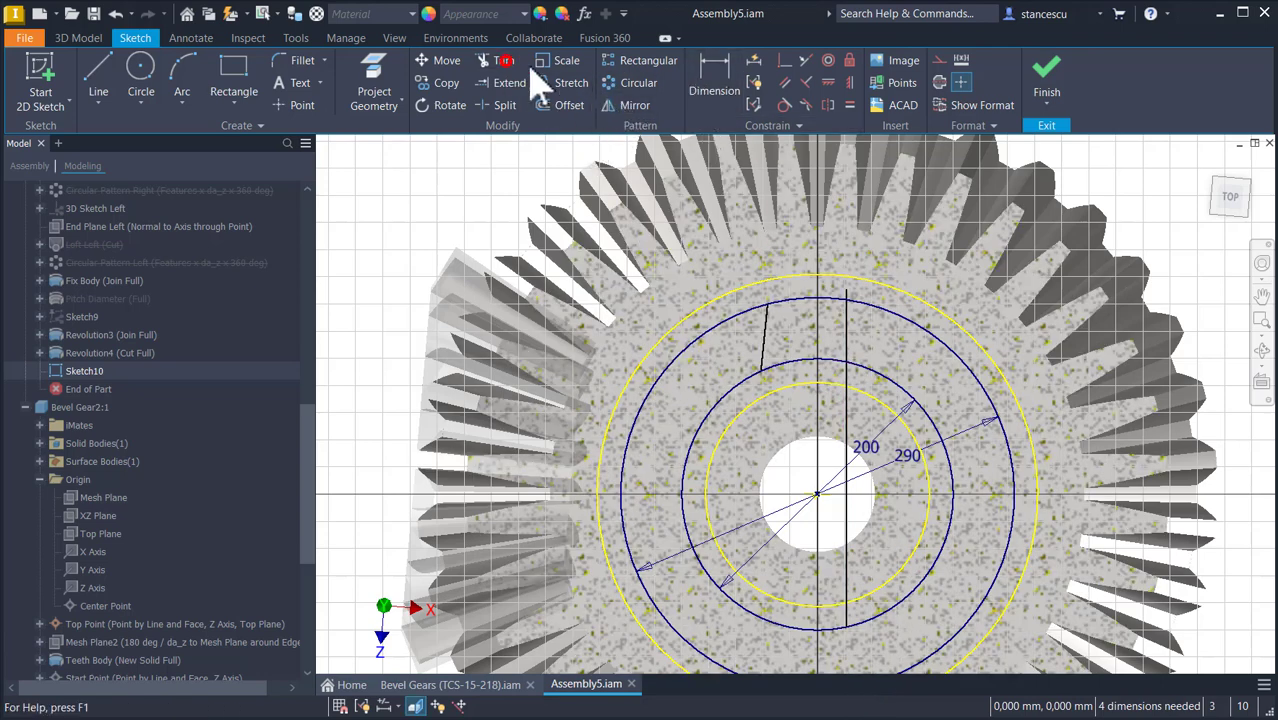
click(846, 292)
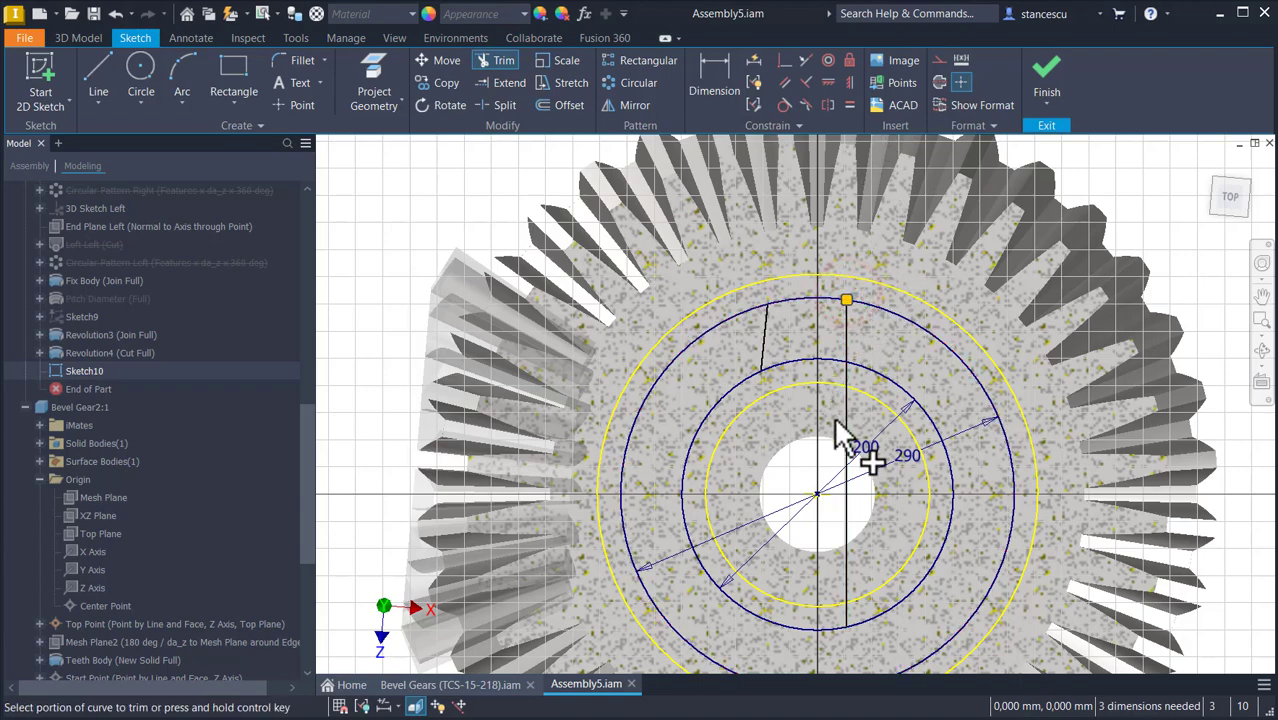
key(Escape)
Constrain the vertical line coincident with the gear's centre point.
click(845, 323)
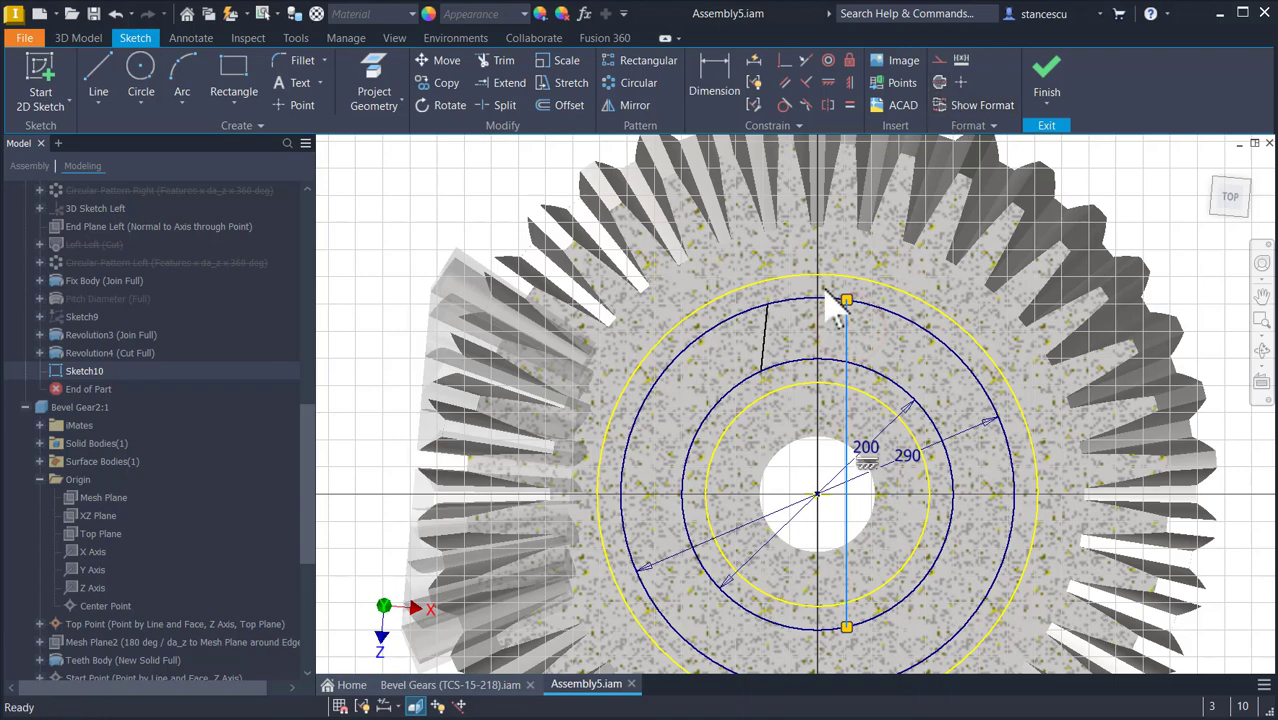
click(785, 63)
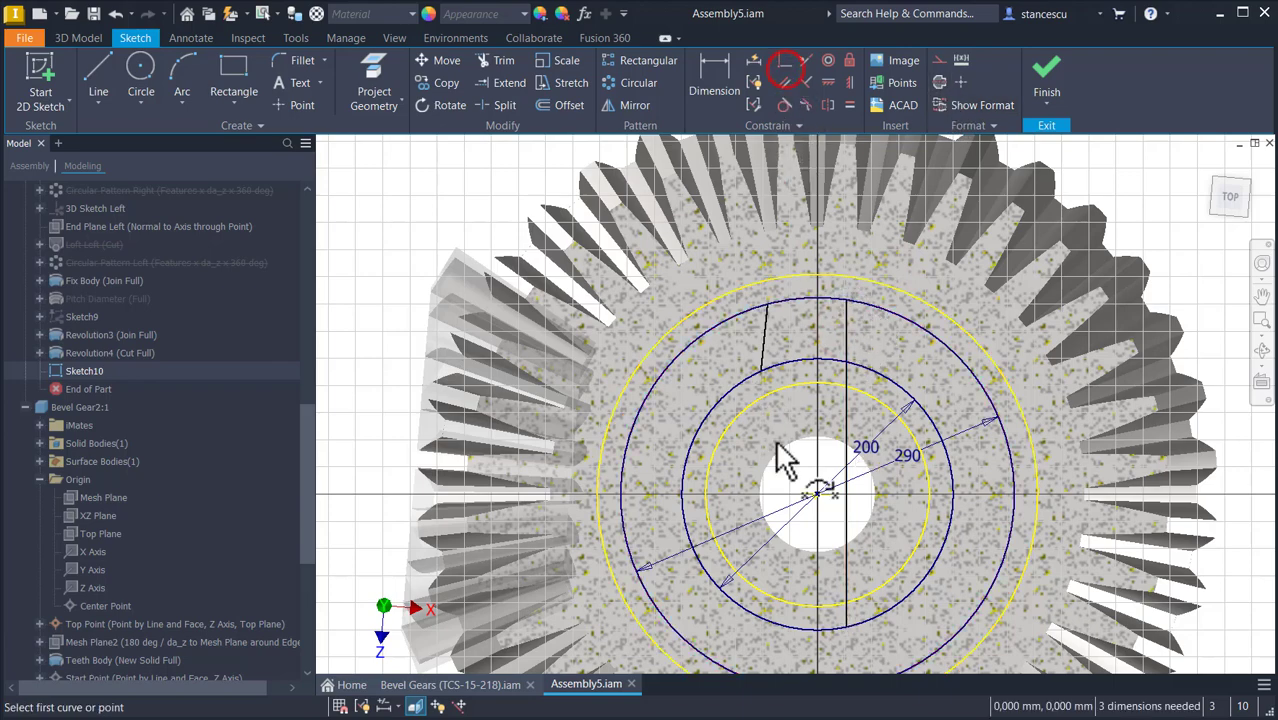
click(847, 440)
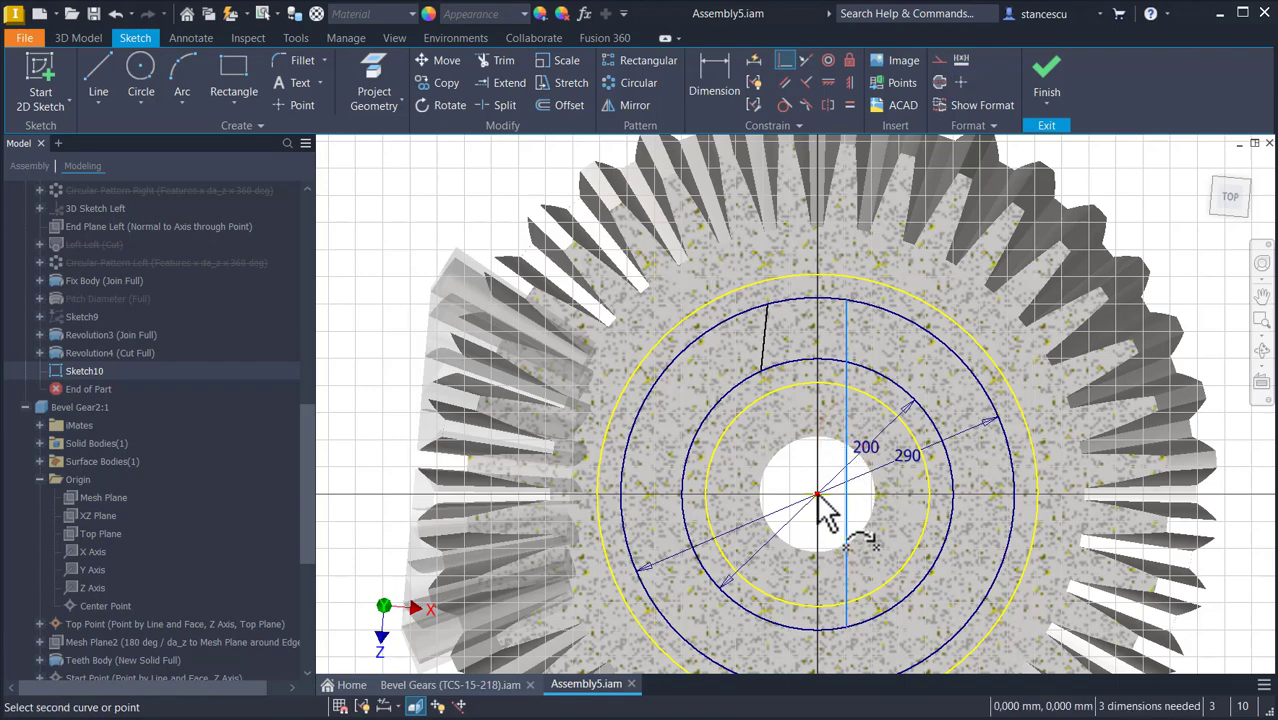
click(818, 496)
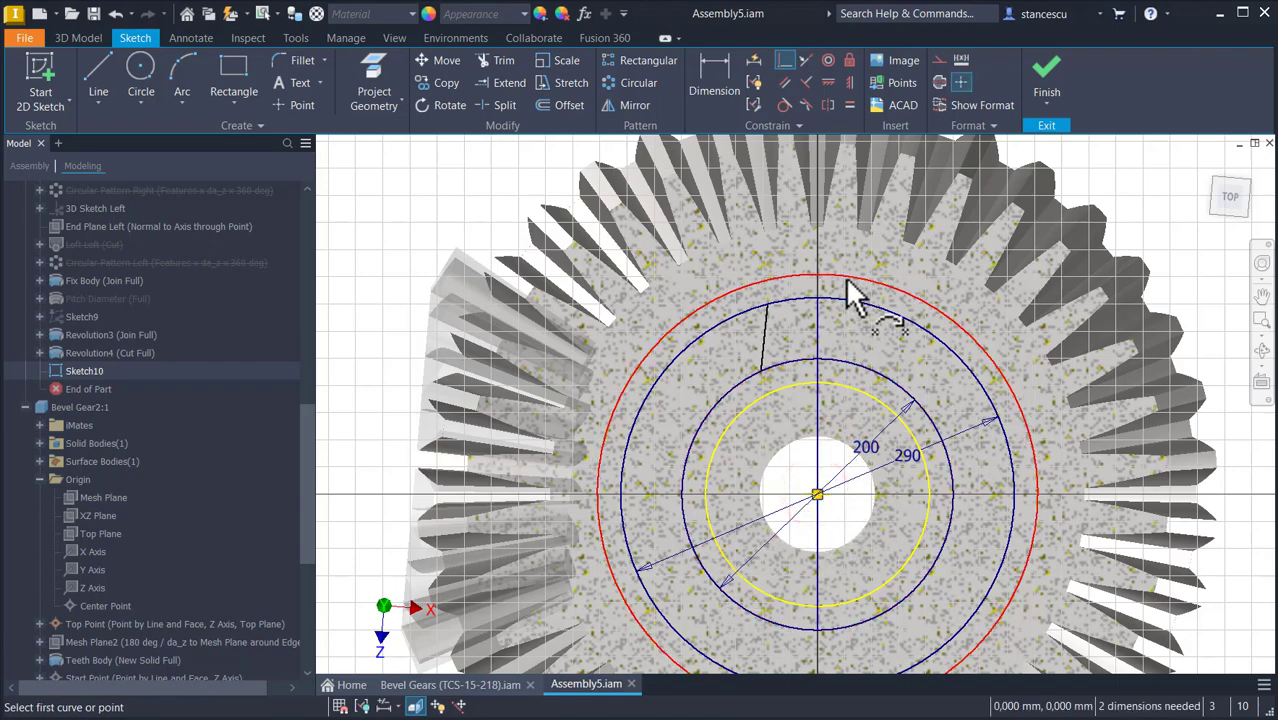
key(Escape)
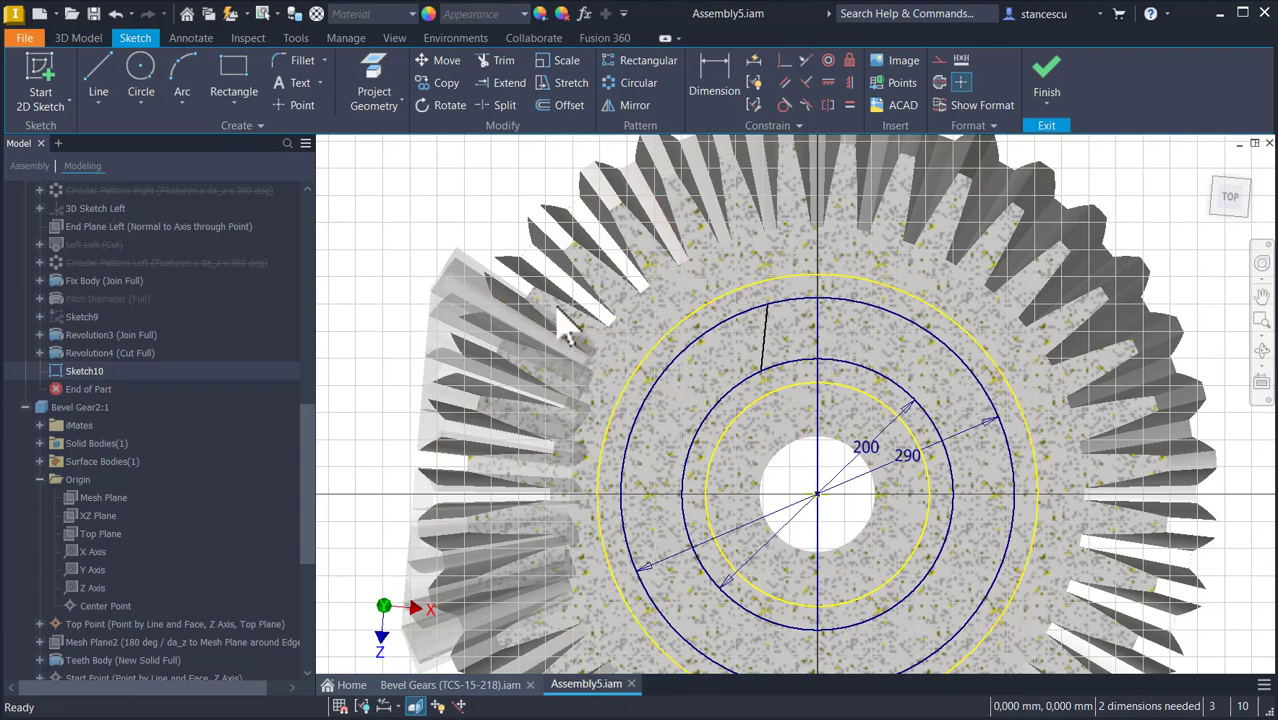
Mirror the slanted line between the two circles about the vertical centreline.
click(634, 105)
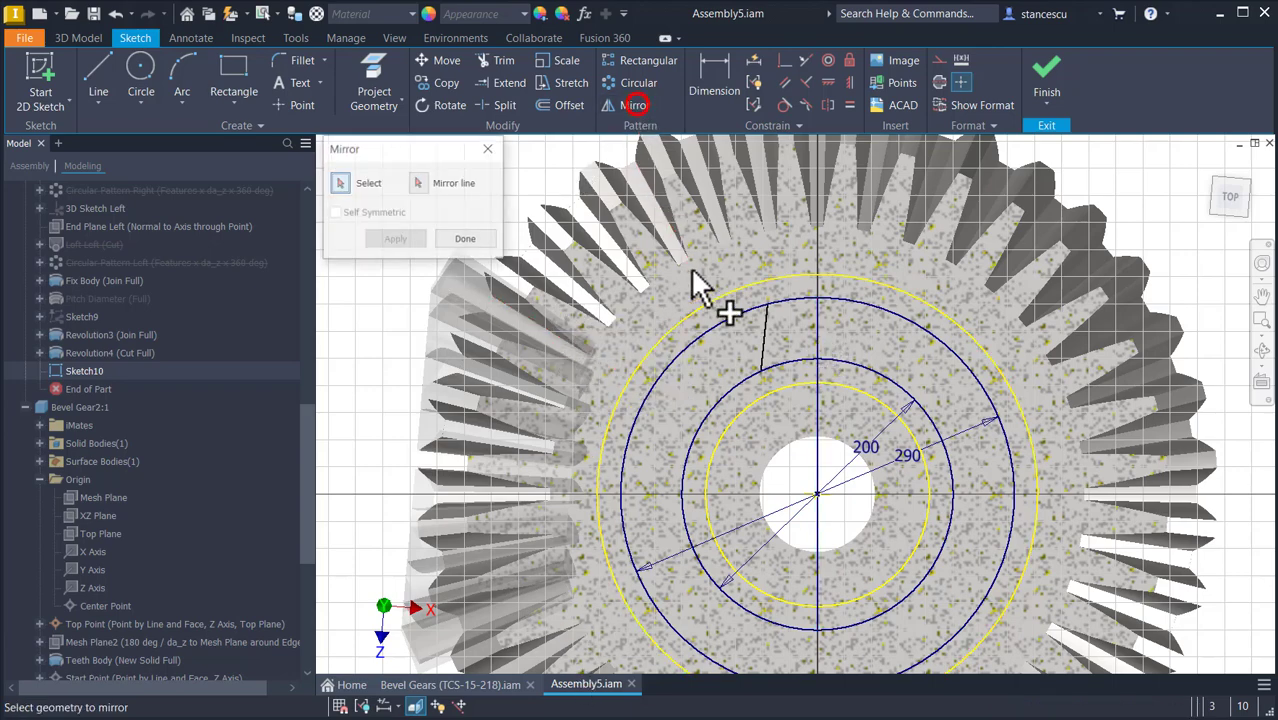
click(763, 335)
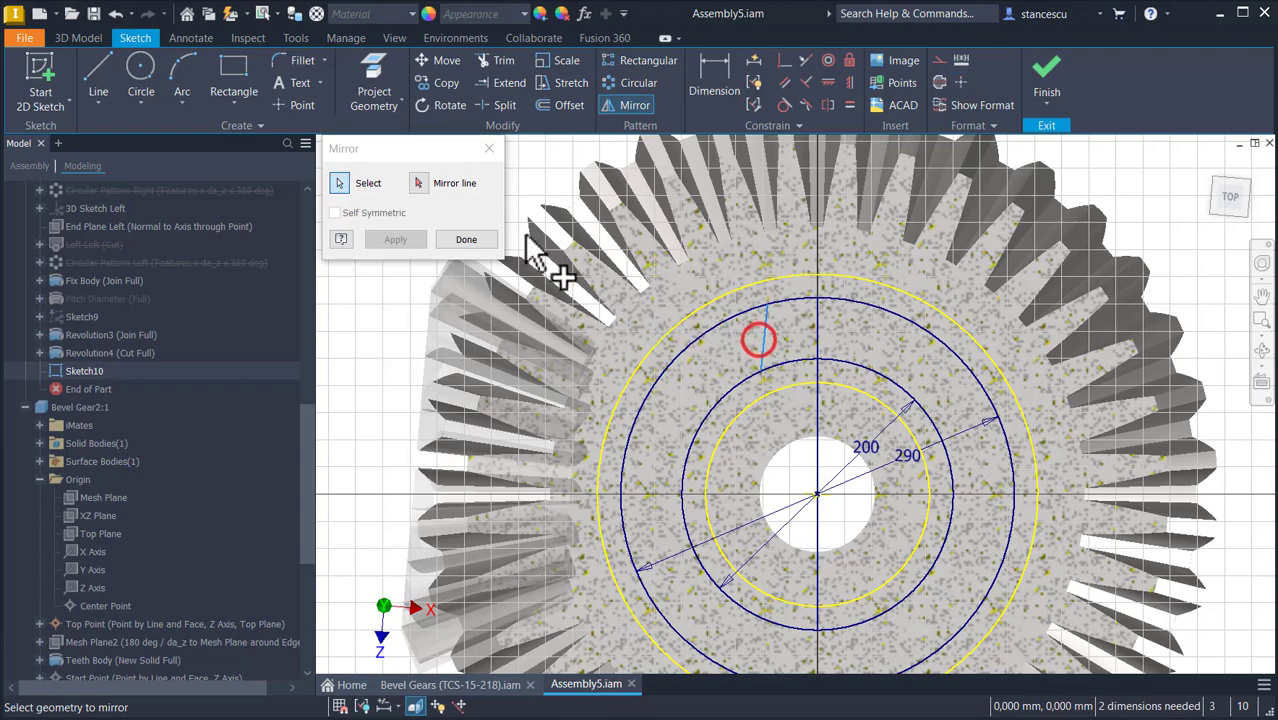
click(420, 183)
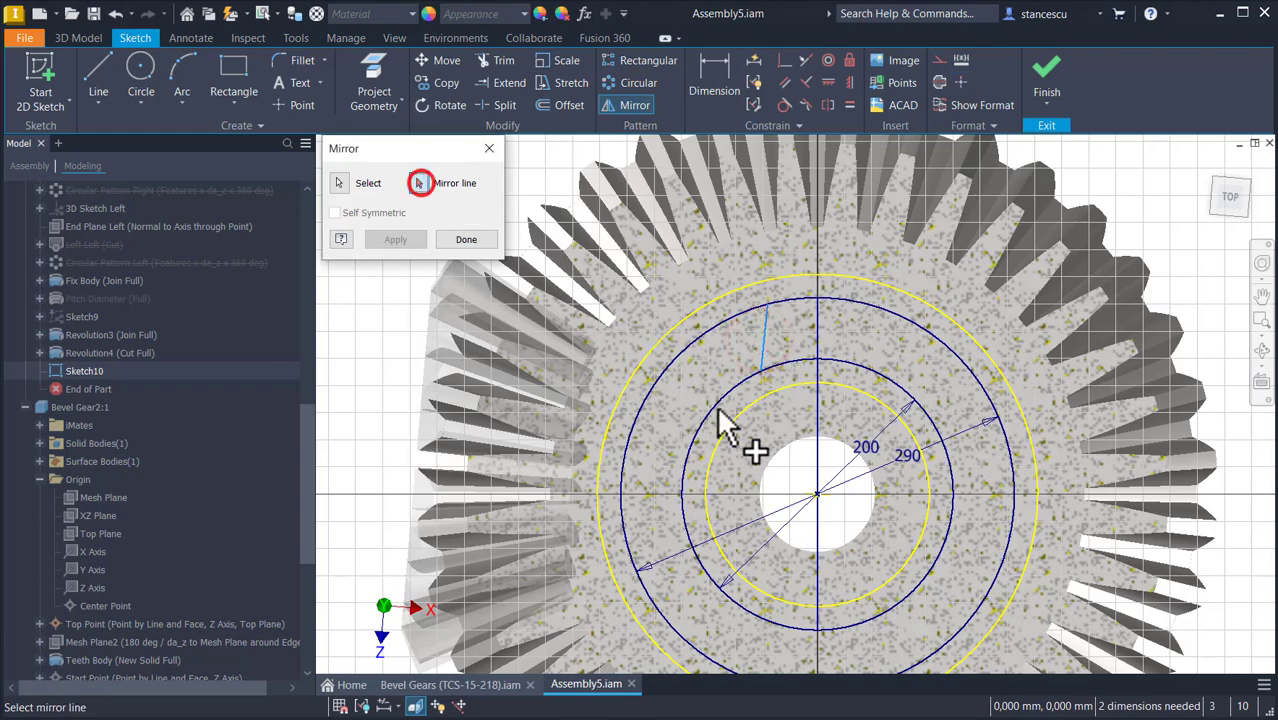
click(815, 402)
click(395, 239)
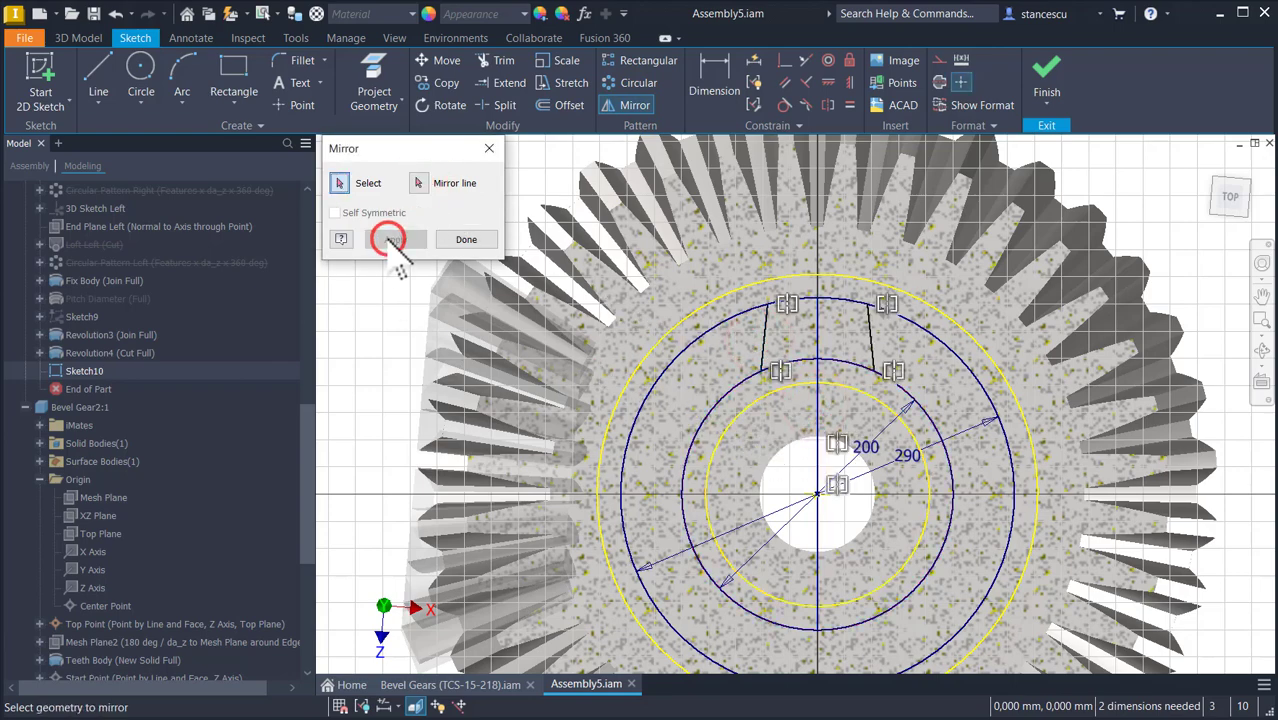
click(466, 241)
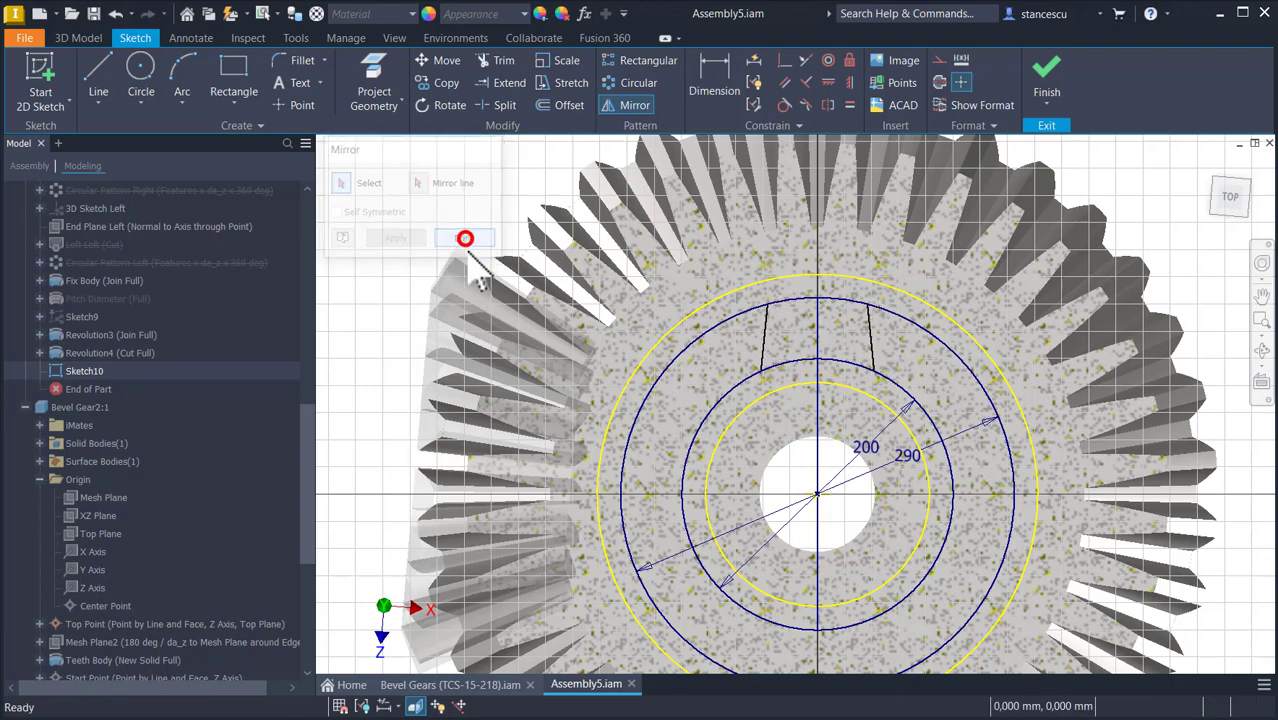
Dimension the distance between the slanted lines' outer endpoints on the 290 mm circle as 100 mm.
click(718, 72)
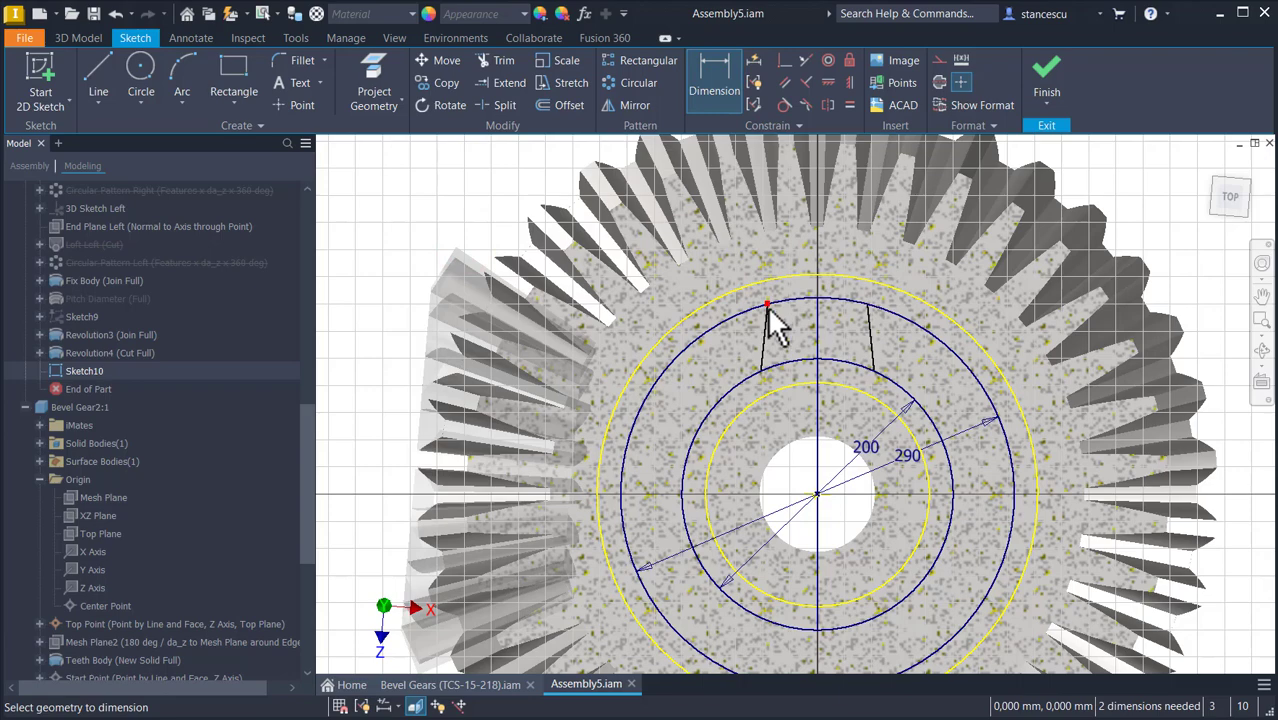
click(766, 305)
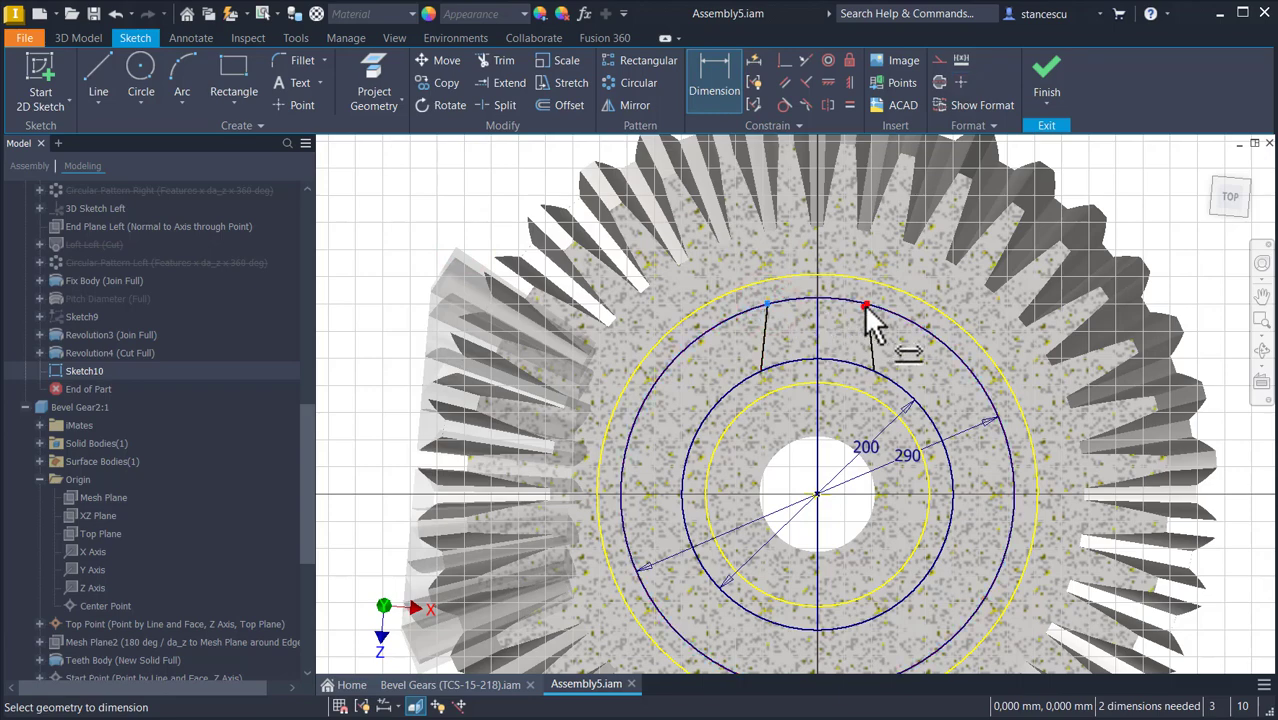
click(865, 306)
click(846, 253)
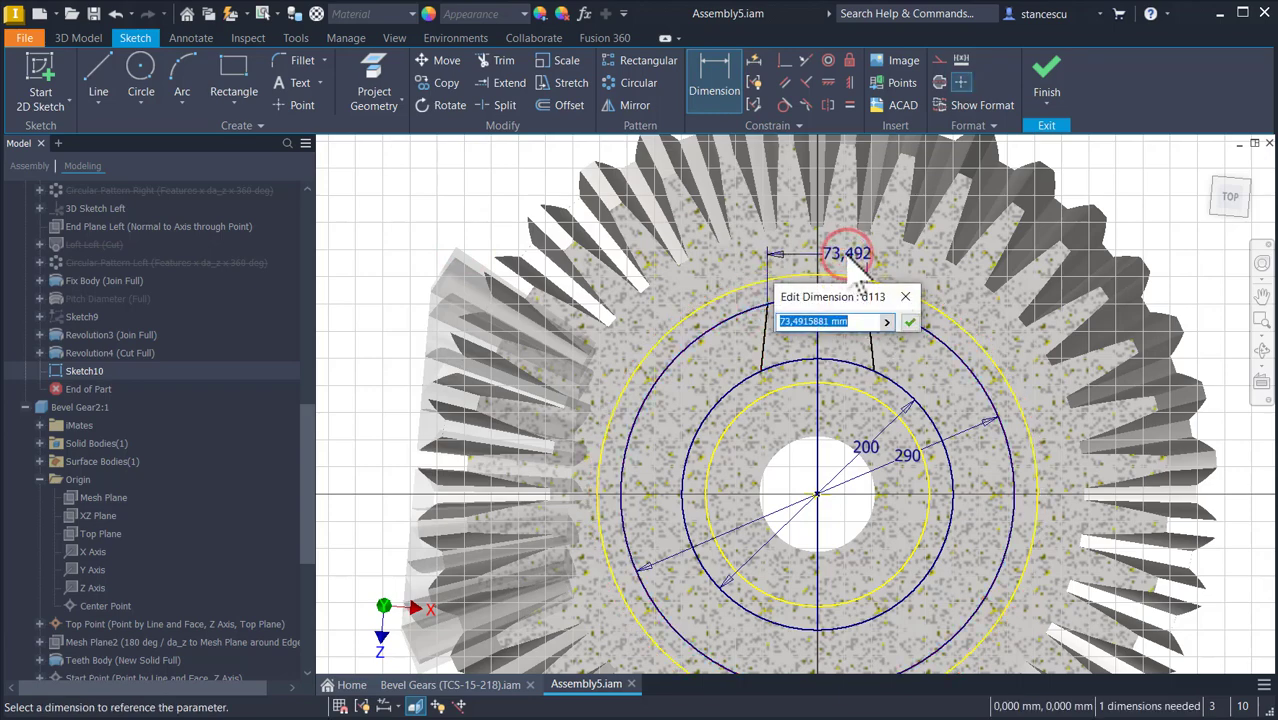
key(Return)
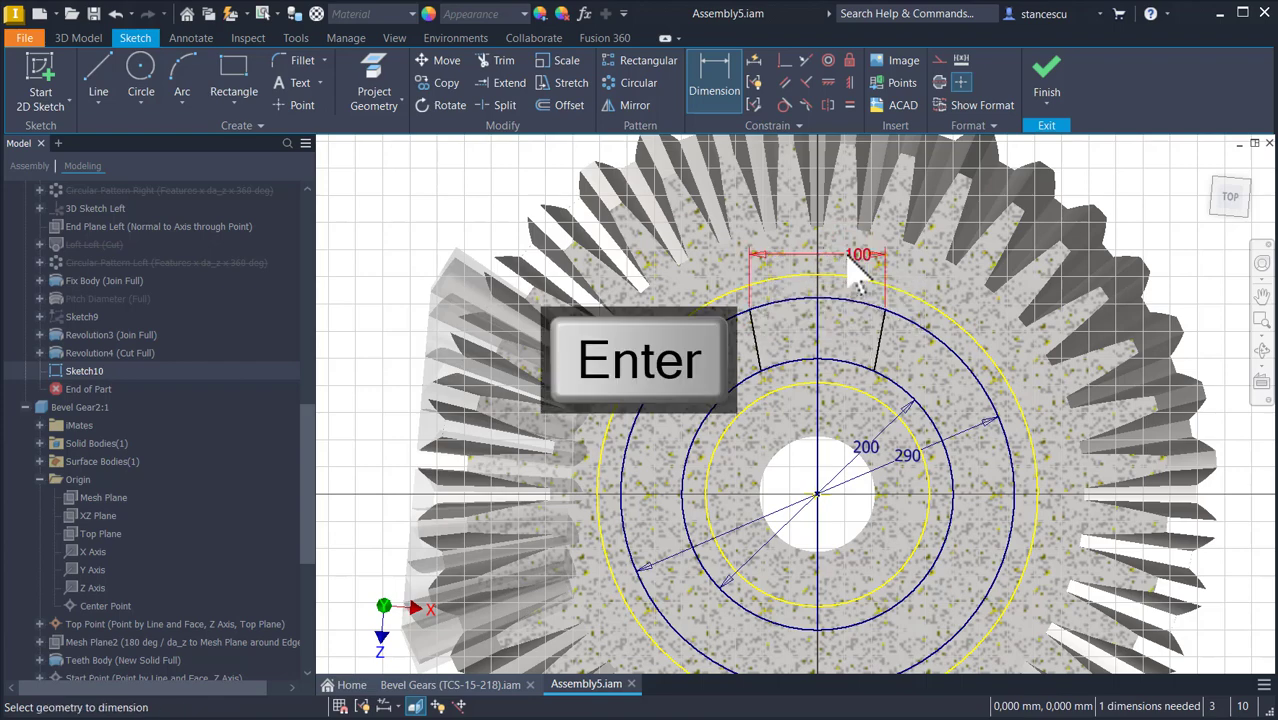
Dimension the distance between the slanted lines' inner endpoints on the 200 mm circle as 120 mm.
click(761, 371)
click(876, 372)
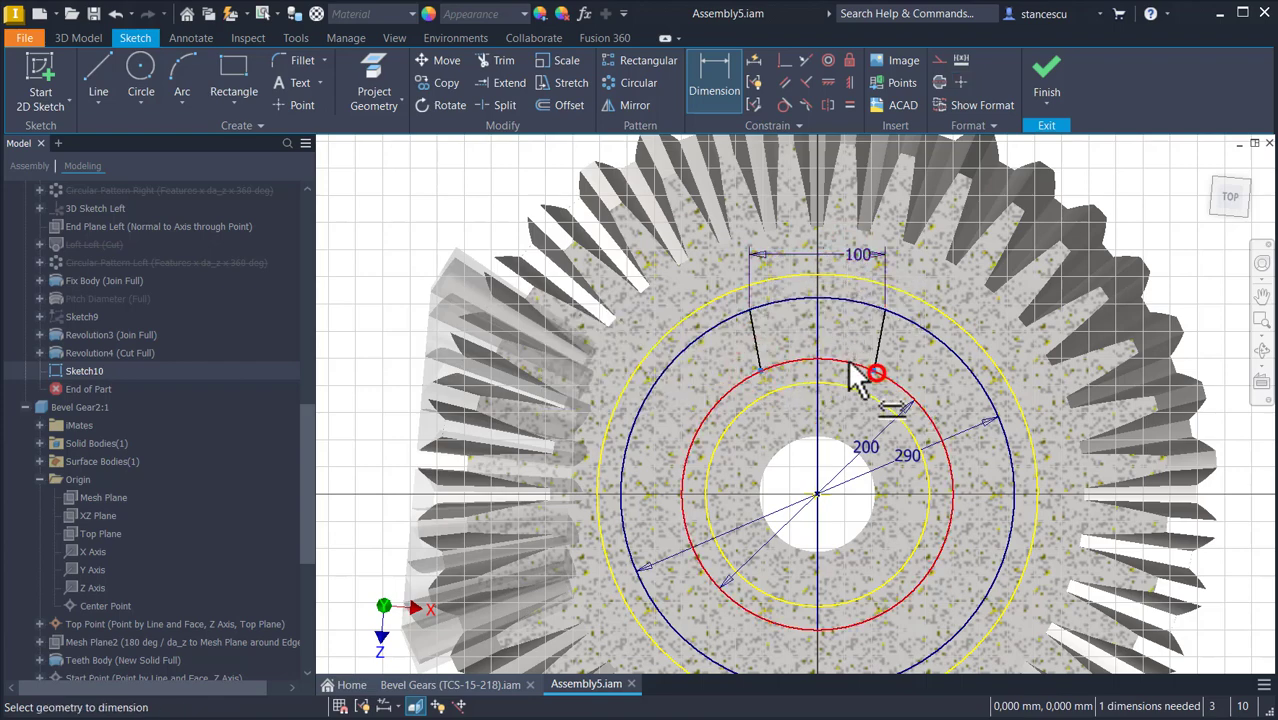
click(850, 350)
text(1)
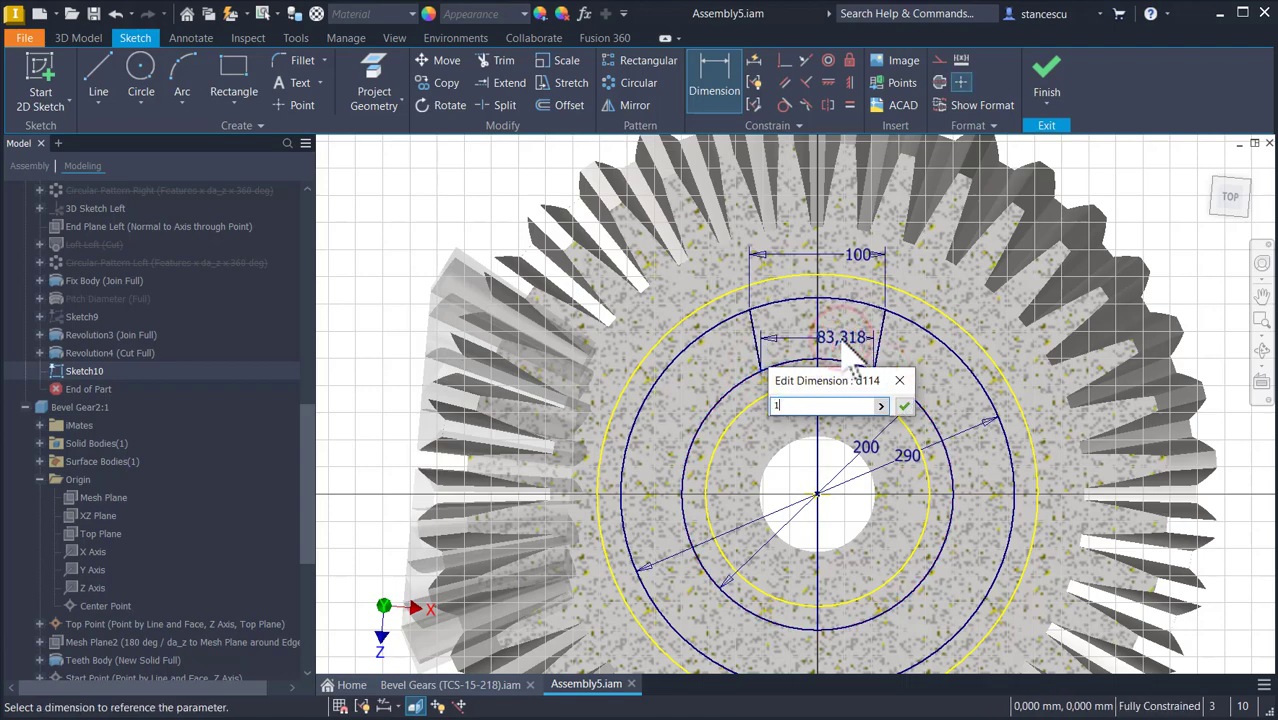
text(20)
key(Return)
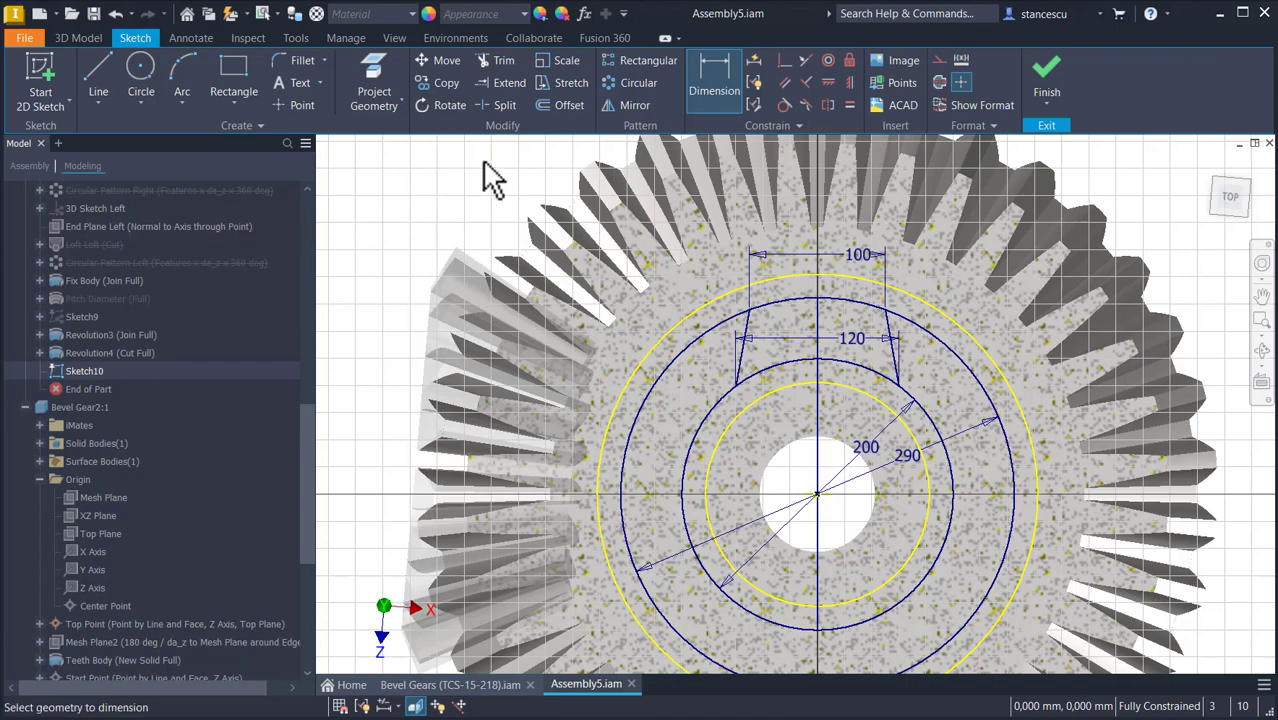
Split the 200 mm and 290 mm circles where the two slanted lines meet them.
click(504, 106)
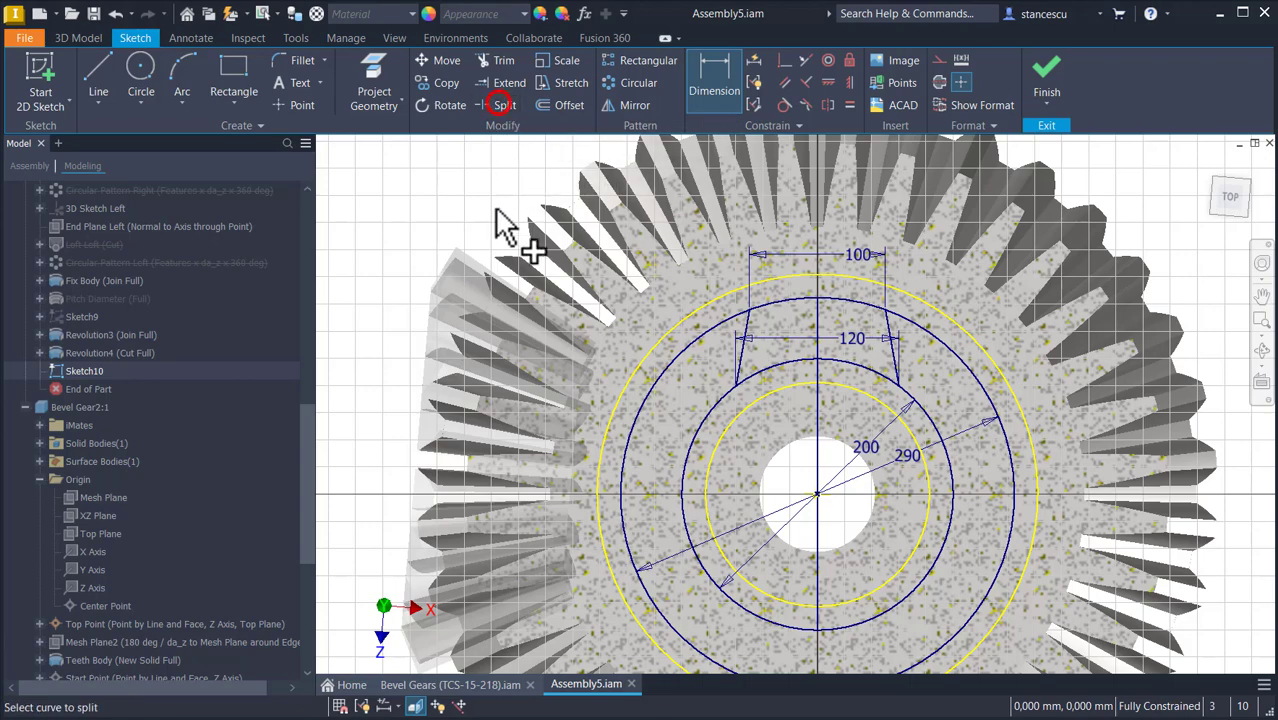
click(728, 405)
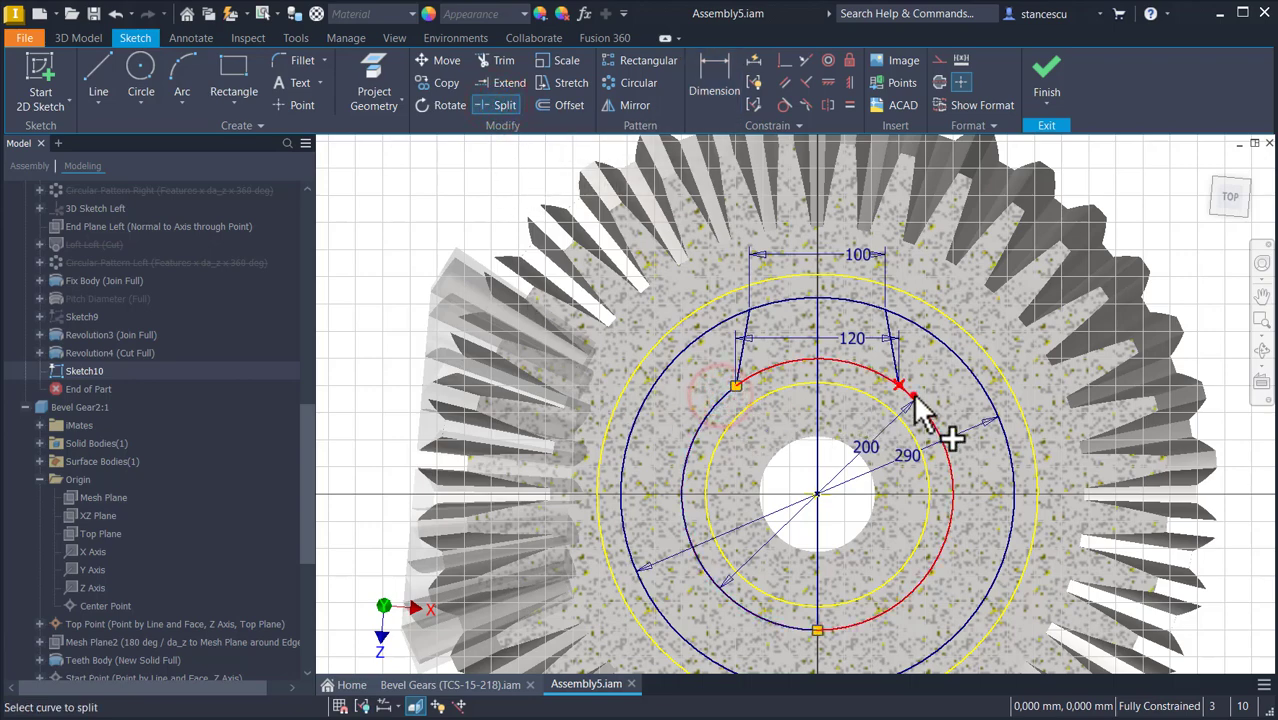
click(912, 396)
click(721, 324)
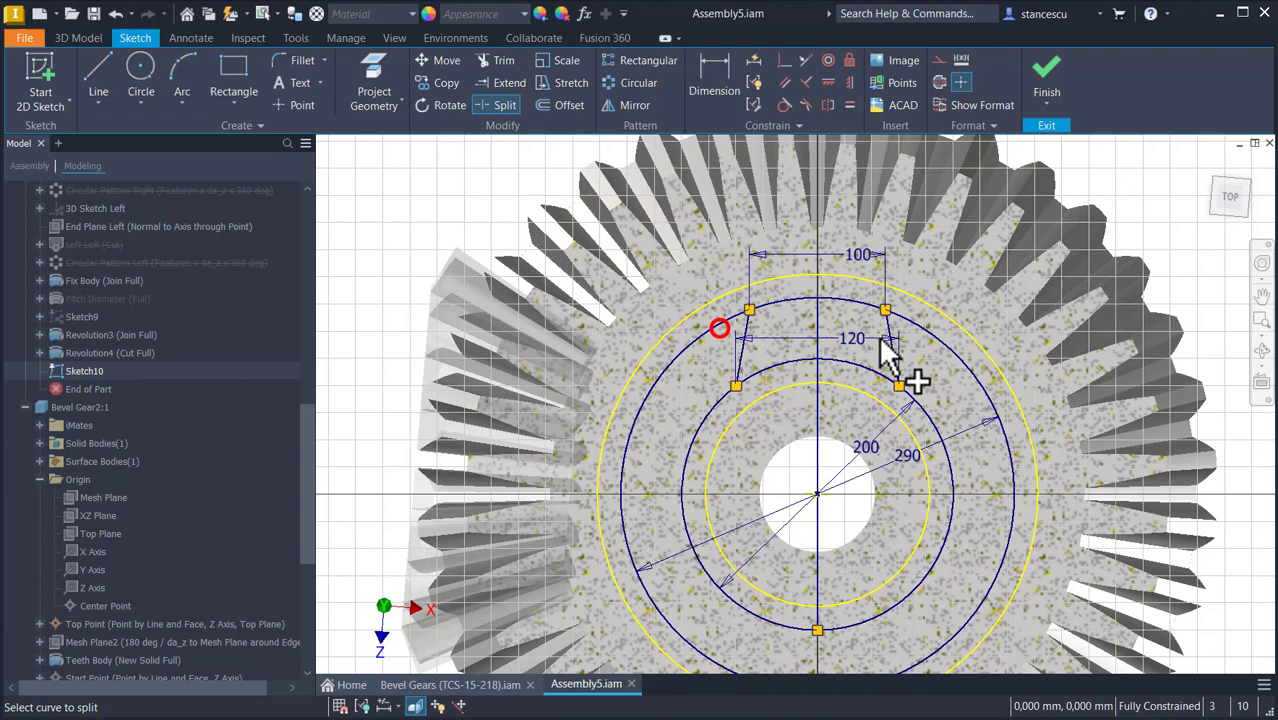
click(934, 336)
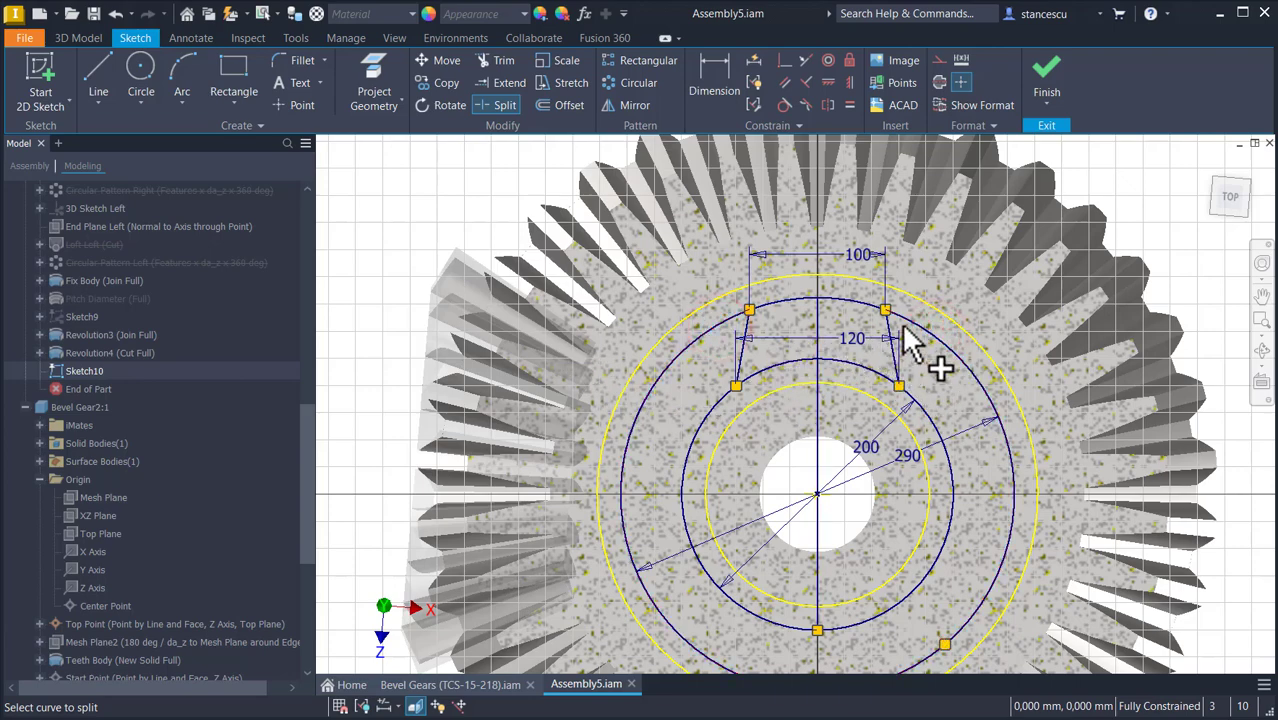
key(Escape)
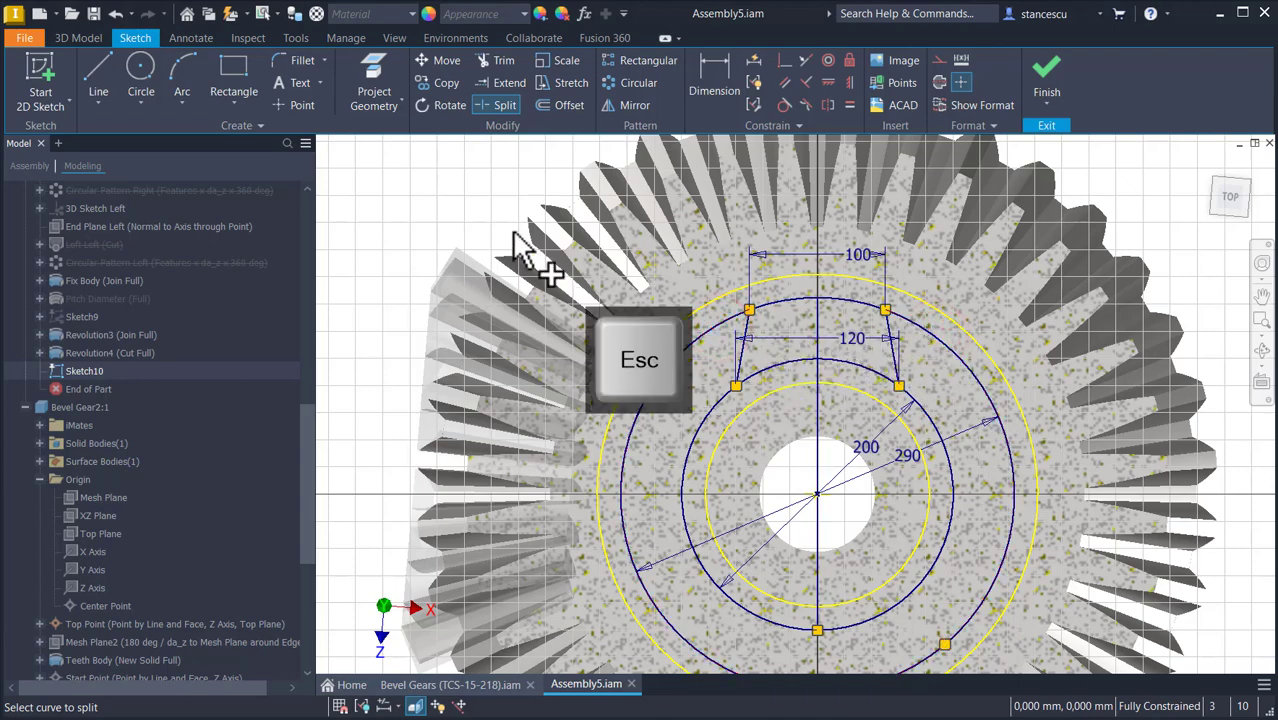
Convert the arcs of both circles outside the opening profile to construction geometry and finish the sketch.
drag(1026, 512, 936, 557)
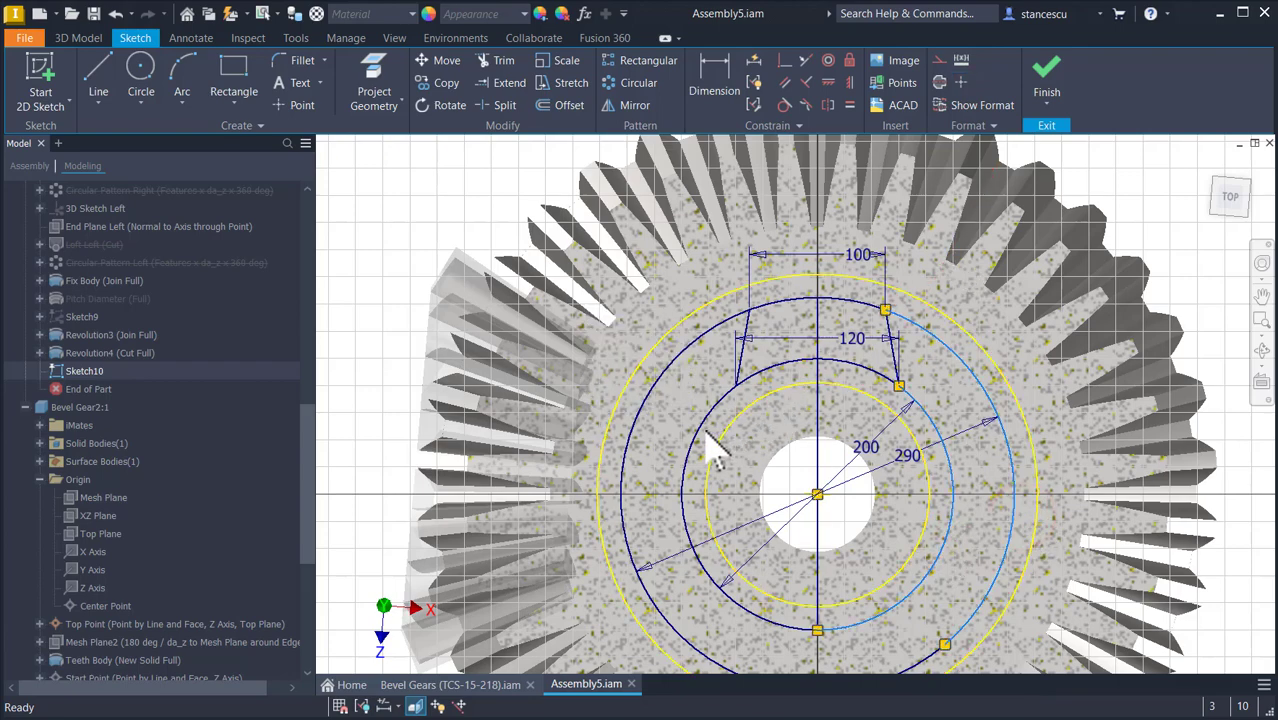
drag(708, 437, 619, 463)
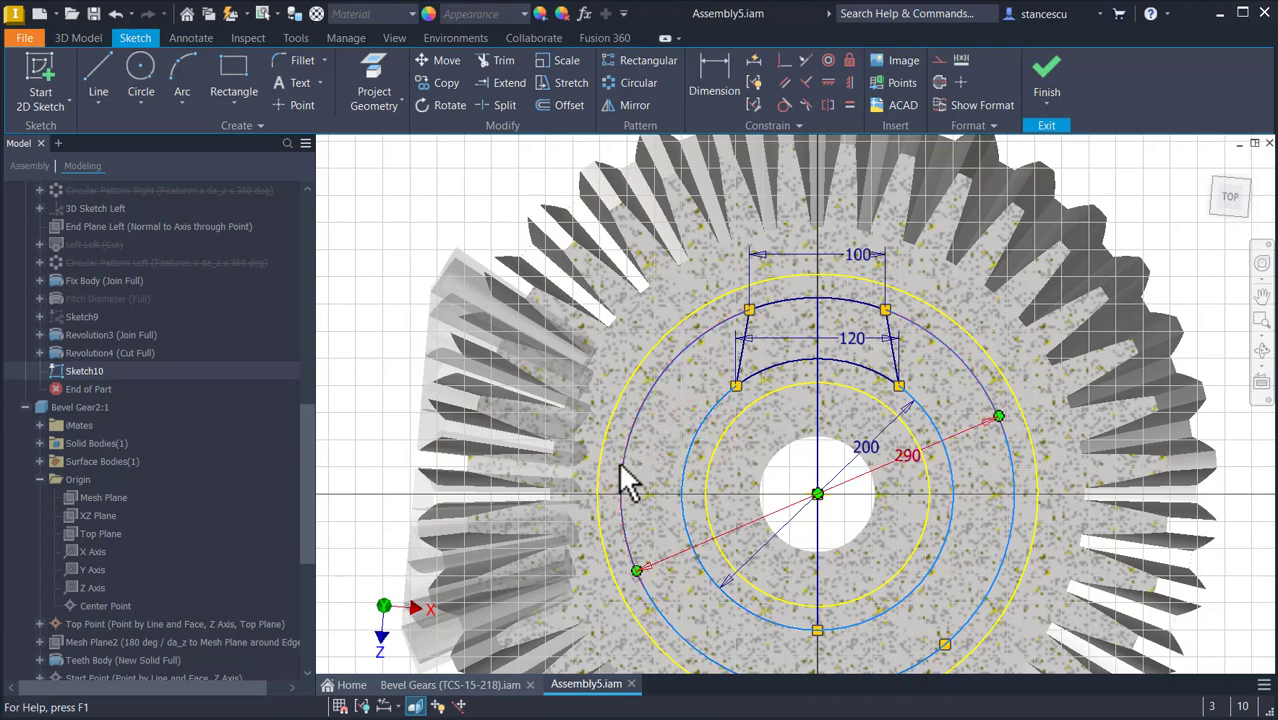
click(938, 62)
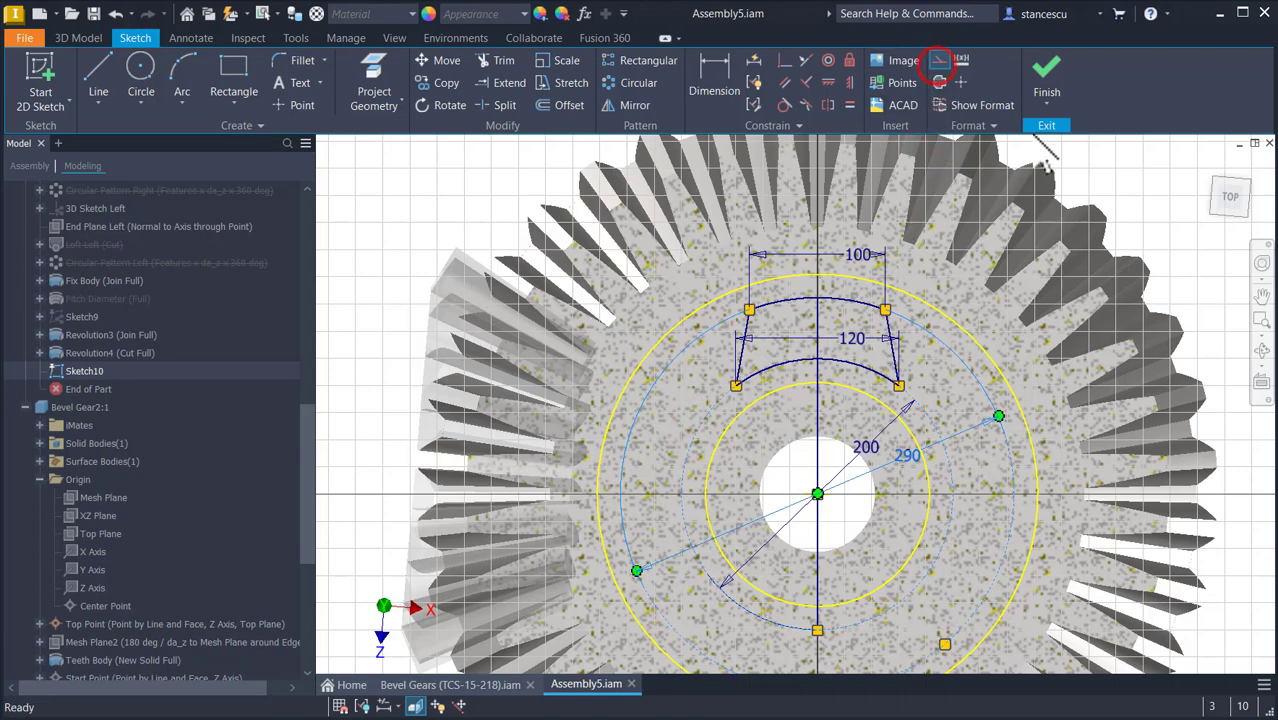
click(1047, 88)
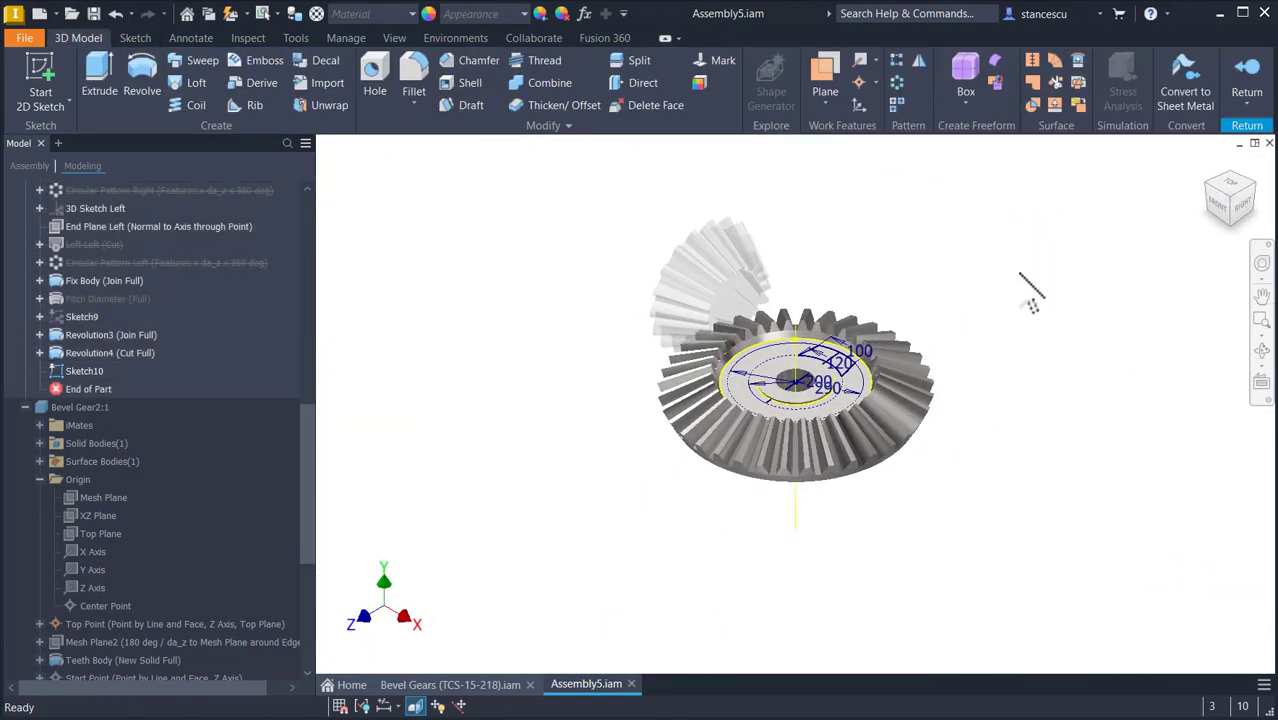
Extrude the two opening profile regions as a cut through all of the large gear's web.
key(Num_Lock)
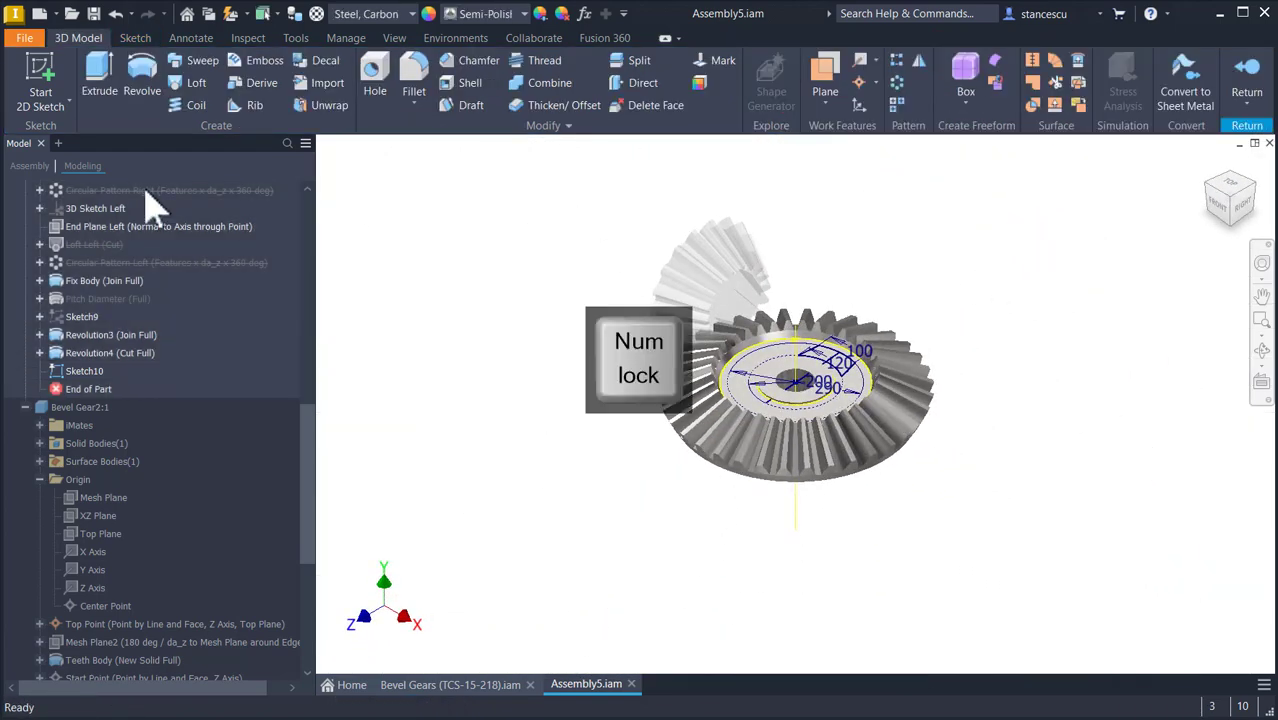
click(100, 80)
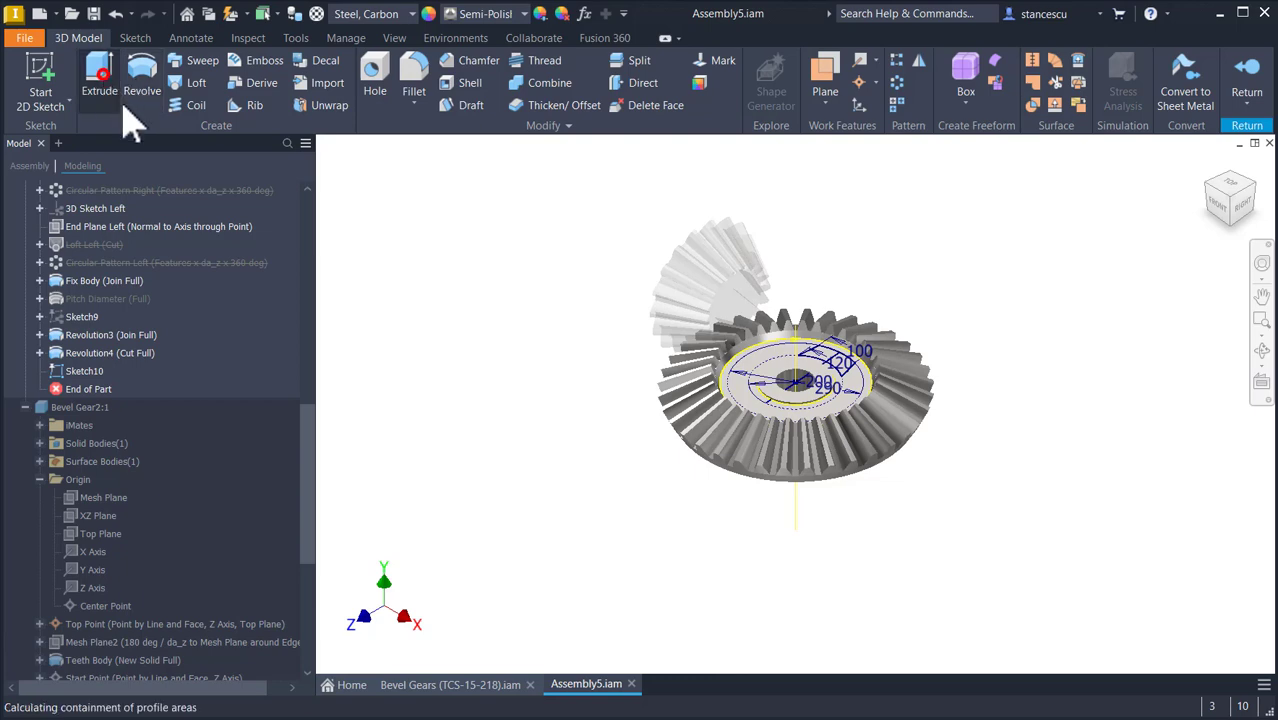
scroll(793, 405, up, 5)
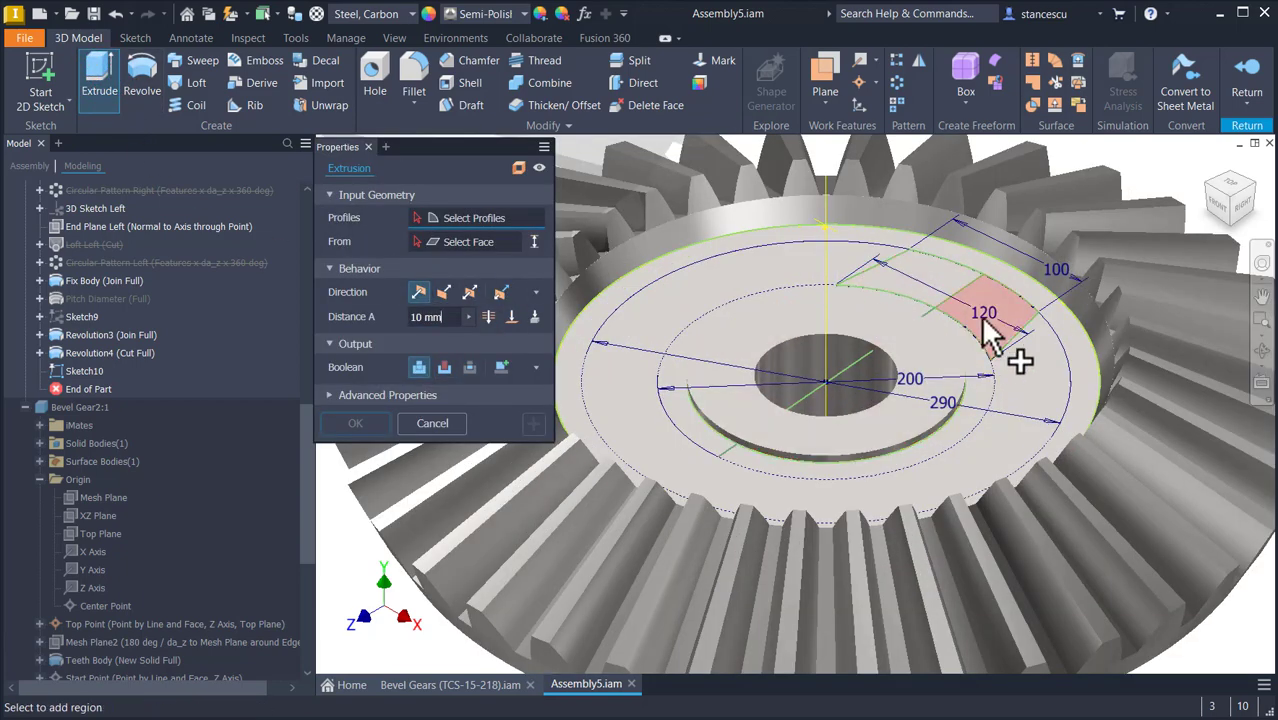
click(983, 285)
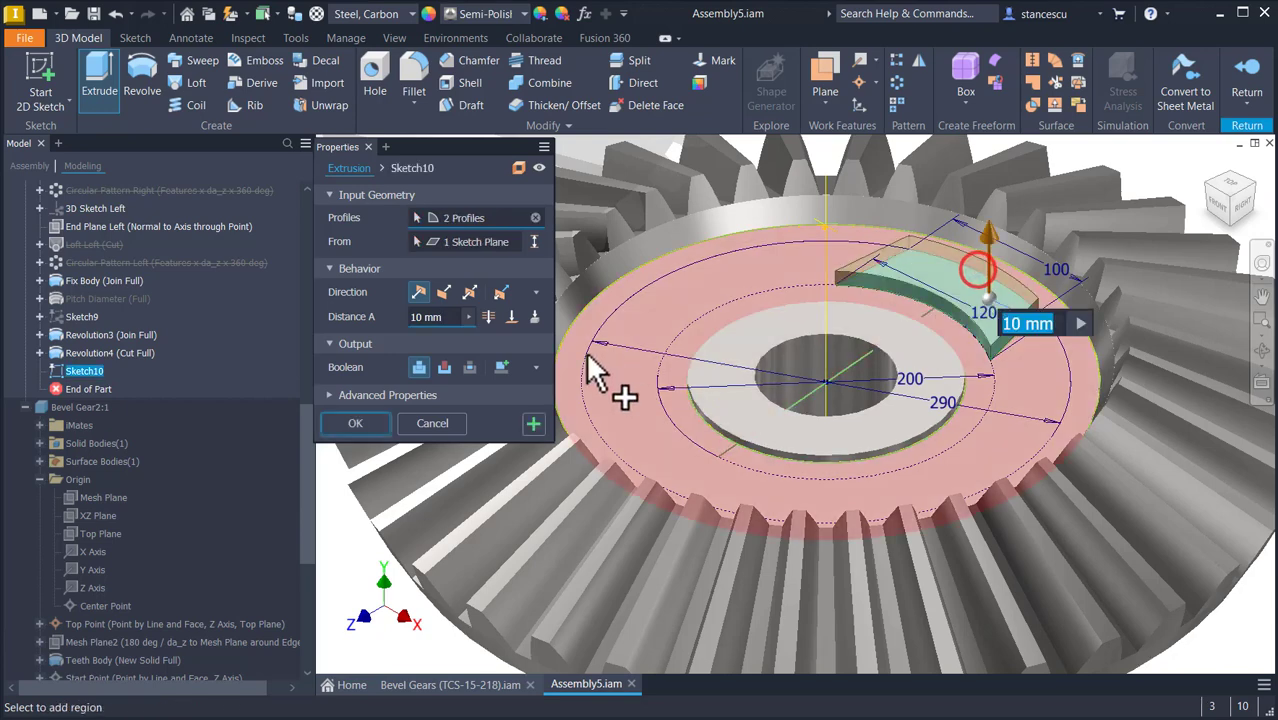
click(444, 367)
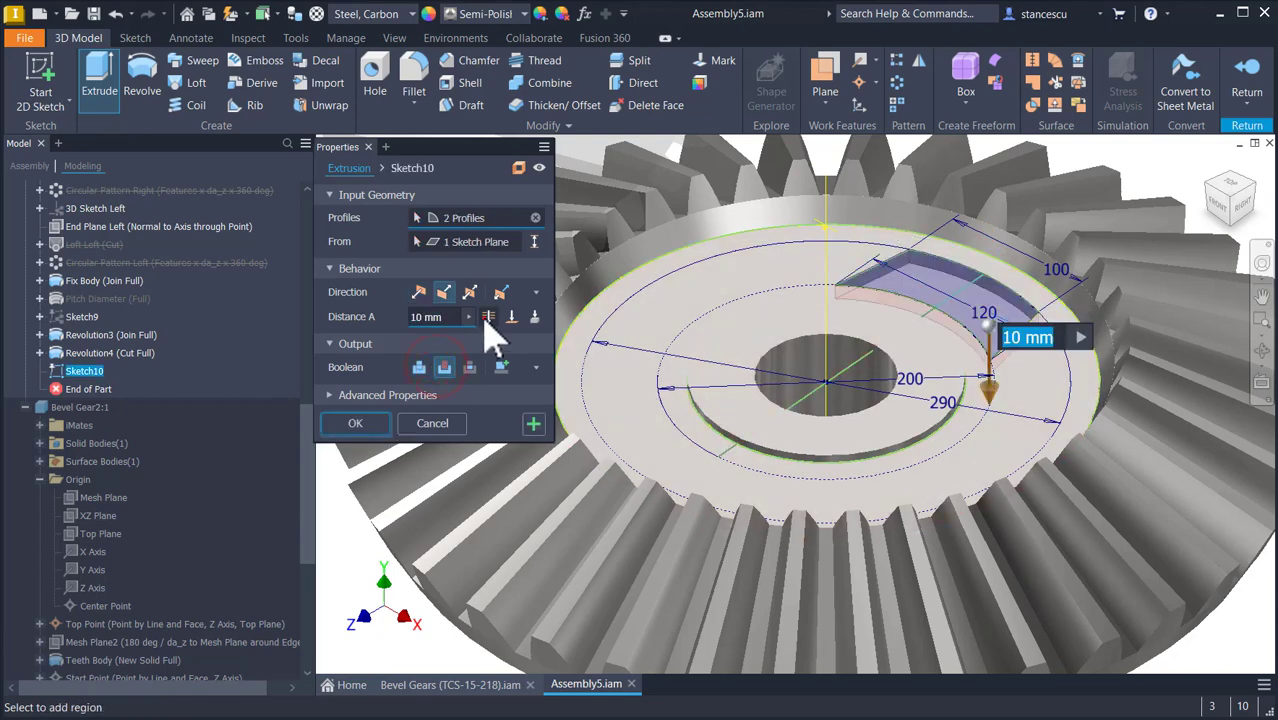
click(488, 316)
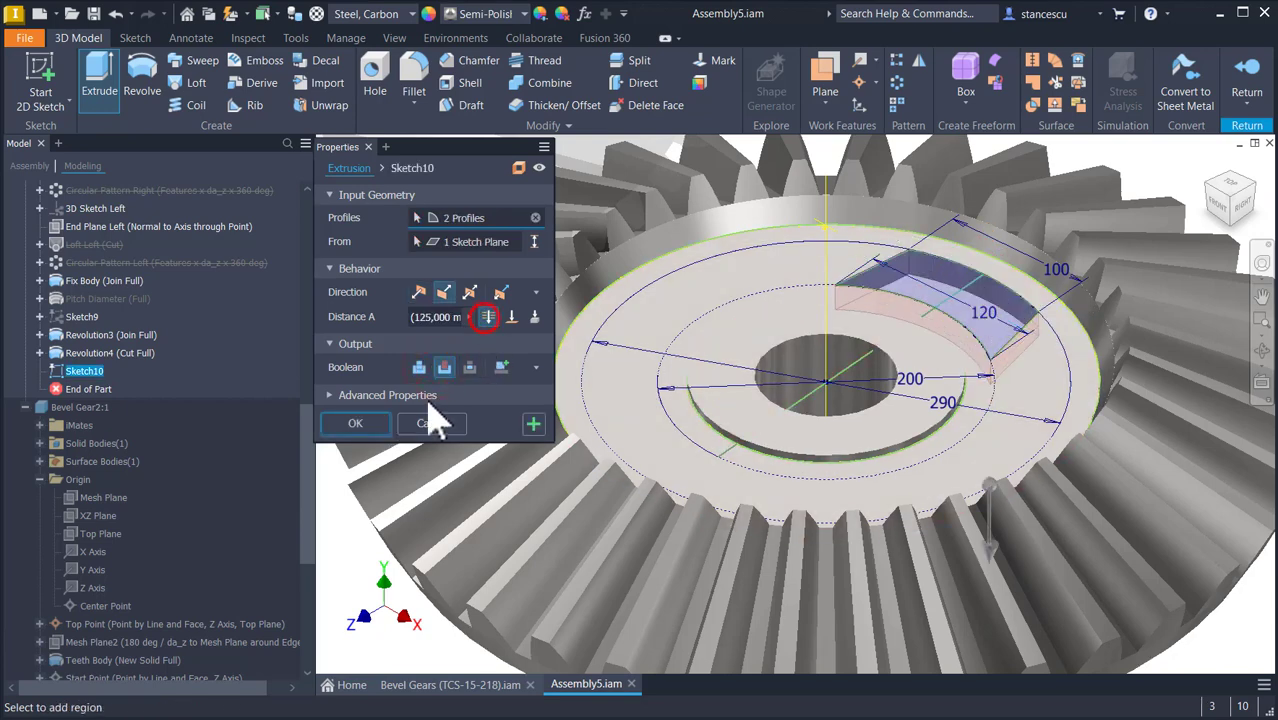
click(374, 427)
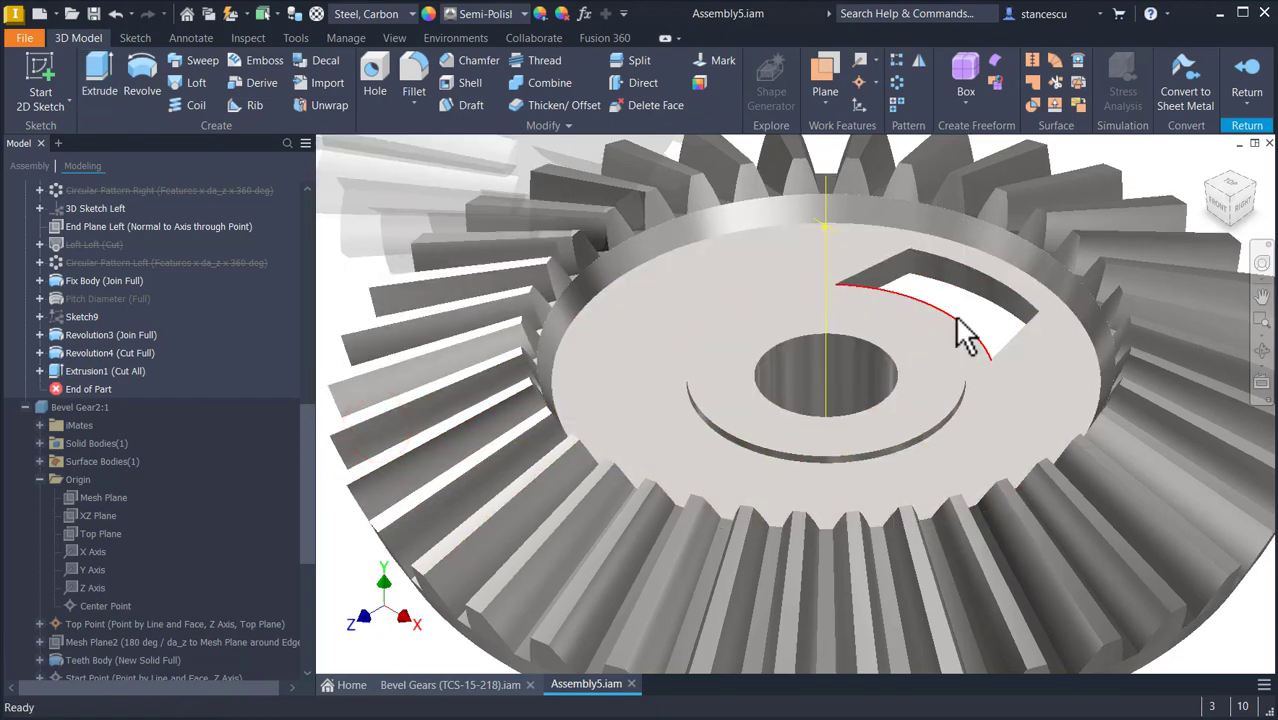
Fillet the four corner edges of the web opening with a 5 mm radius.
scroll(960, 330, up, 5)
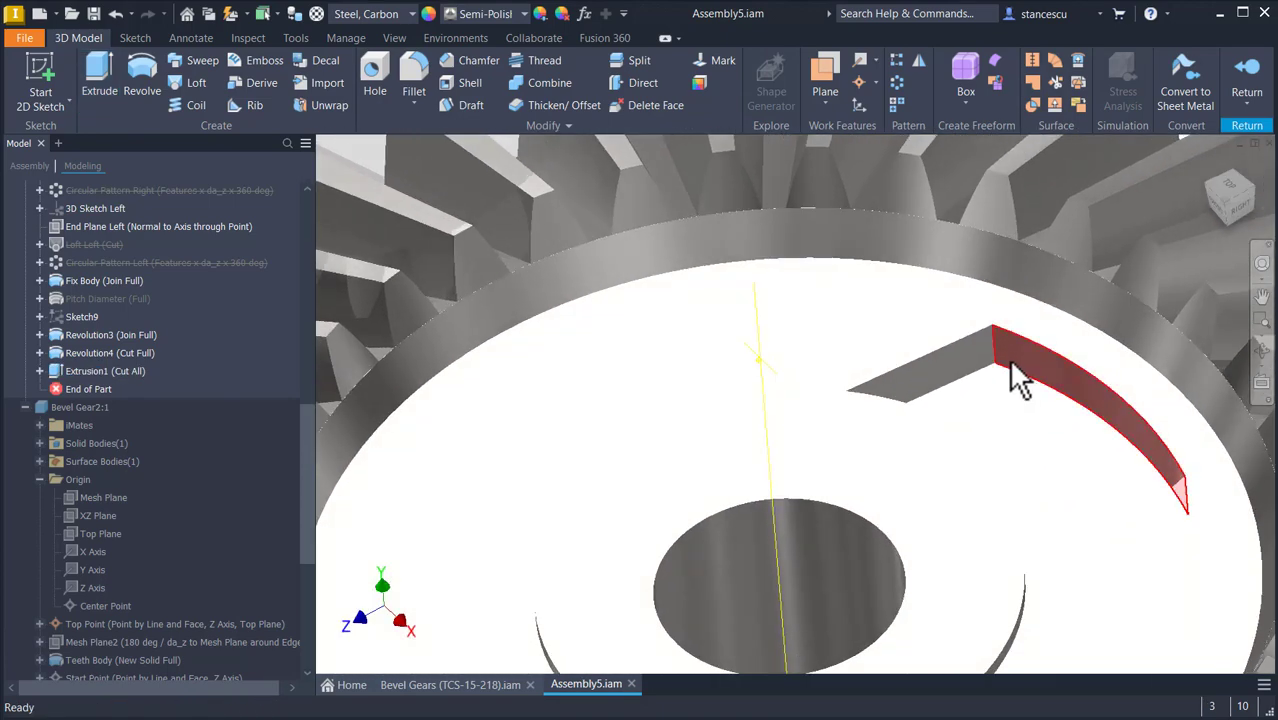
click(996, 354)
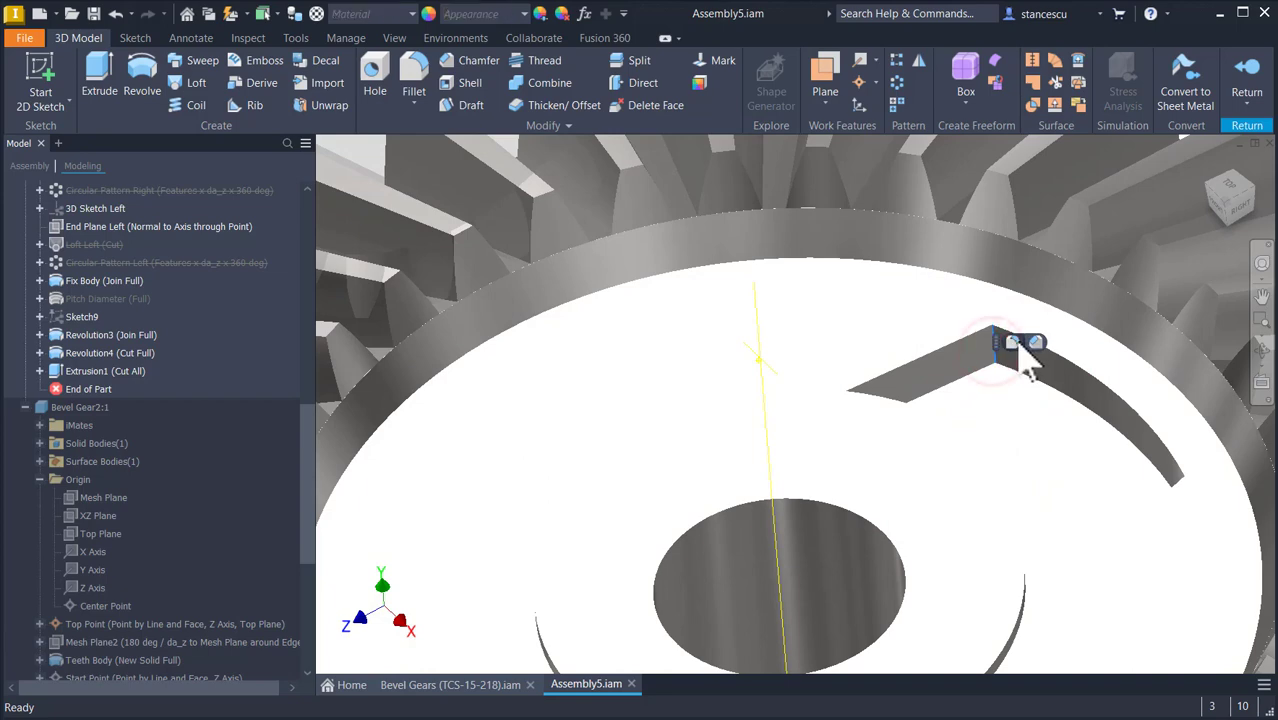
click(1014, 343)
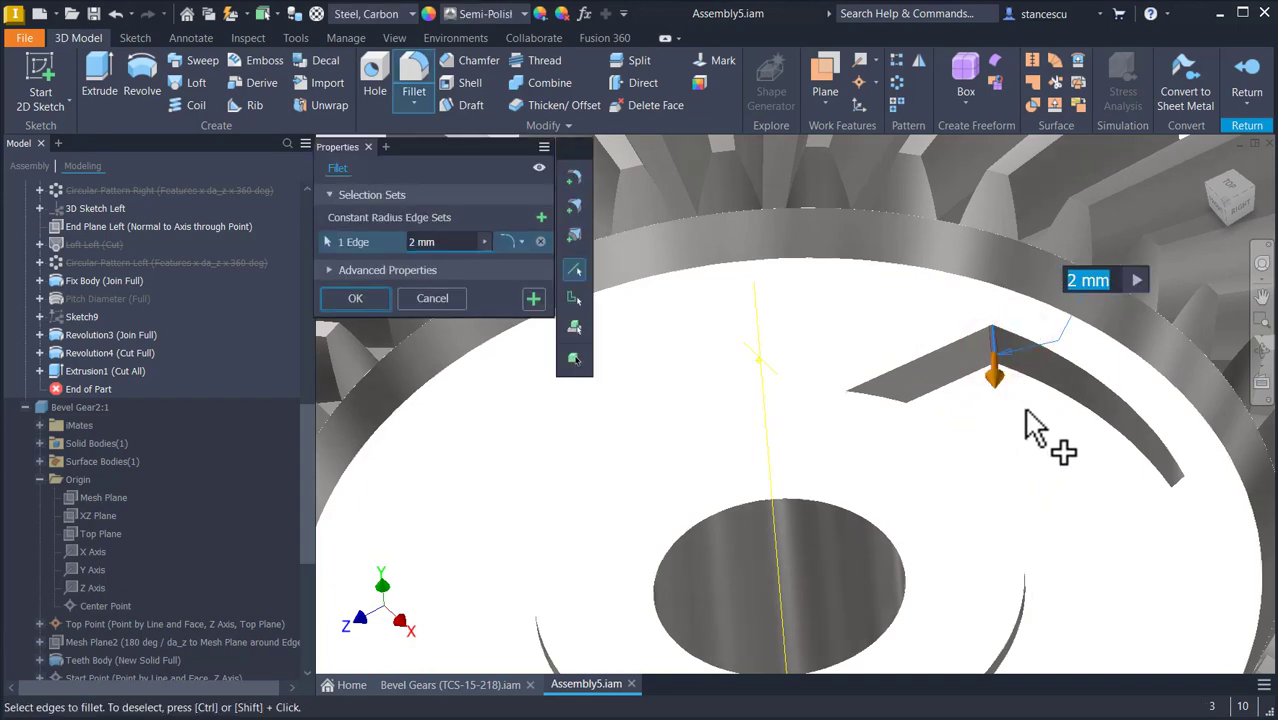
shift+middle_drag(1033, 428, 887, 599)
click(934, 437)
click(936, 513)
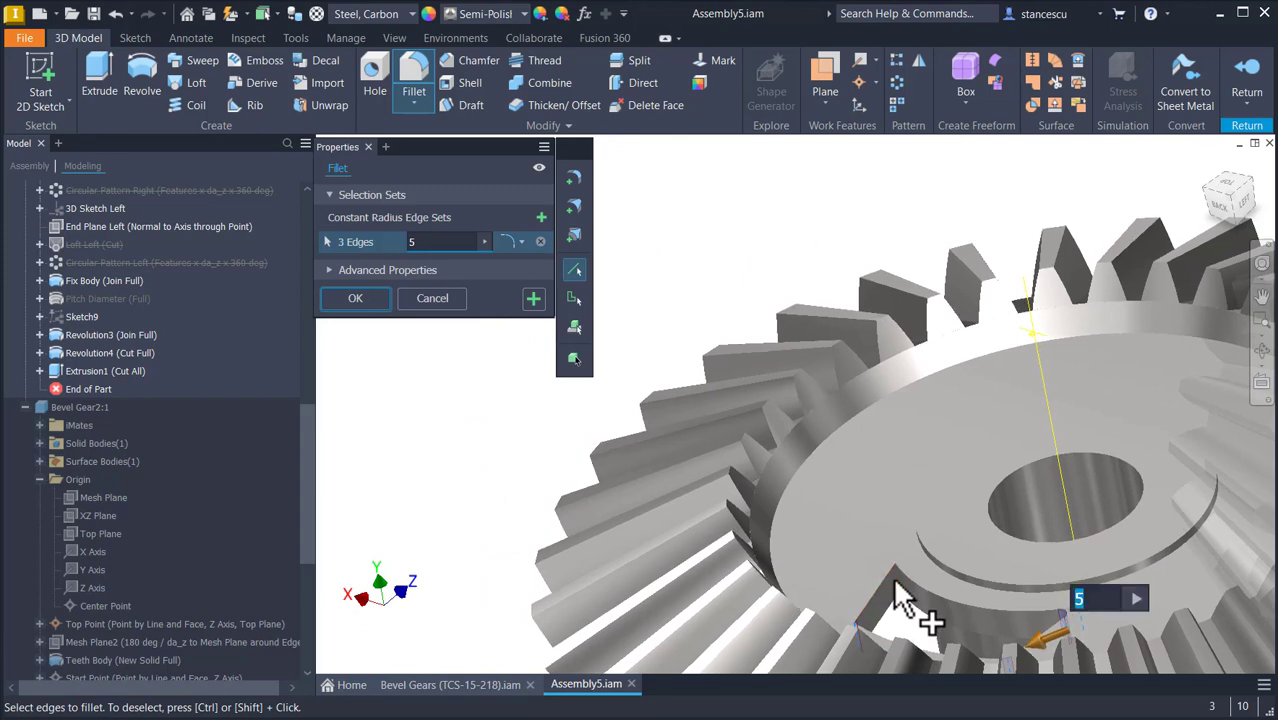
click(895, 582)
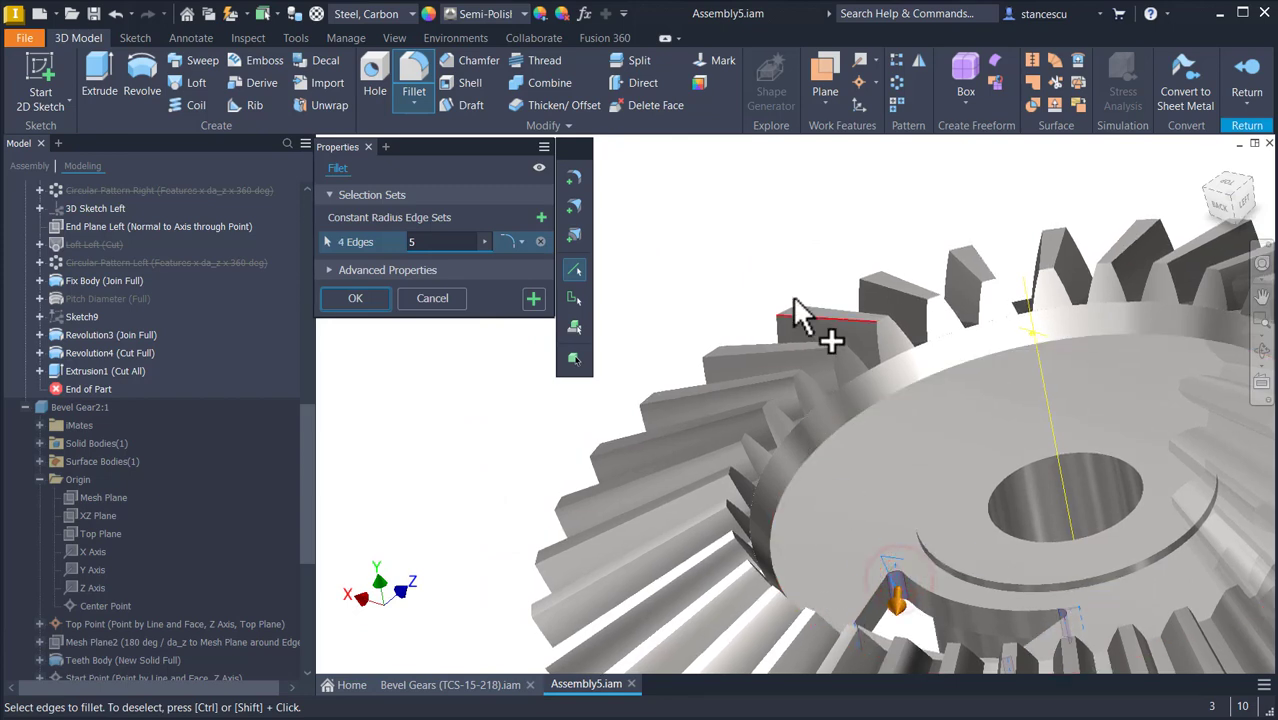
shift+middle_drag(807, 320, 790, 322)
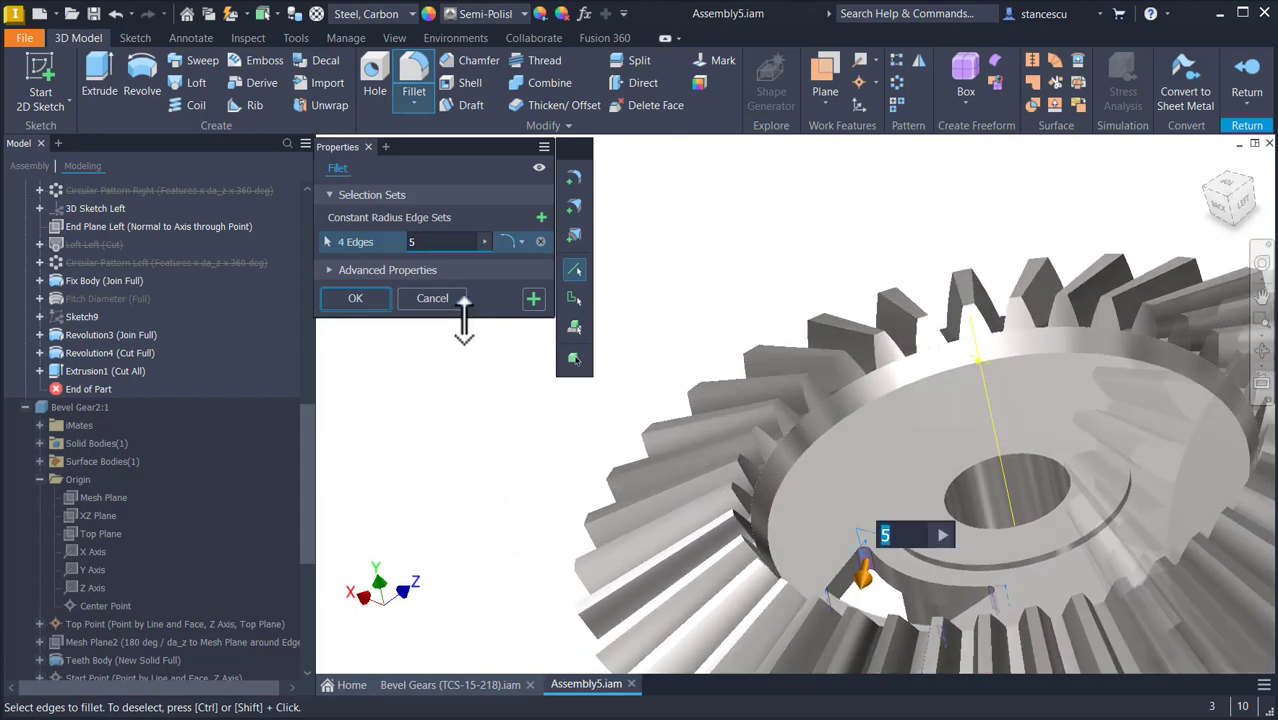
click(362, 299)
shift+middle_drag(365, 299, 625, 330)
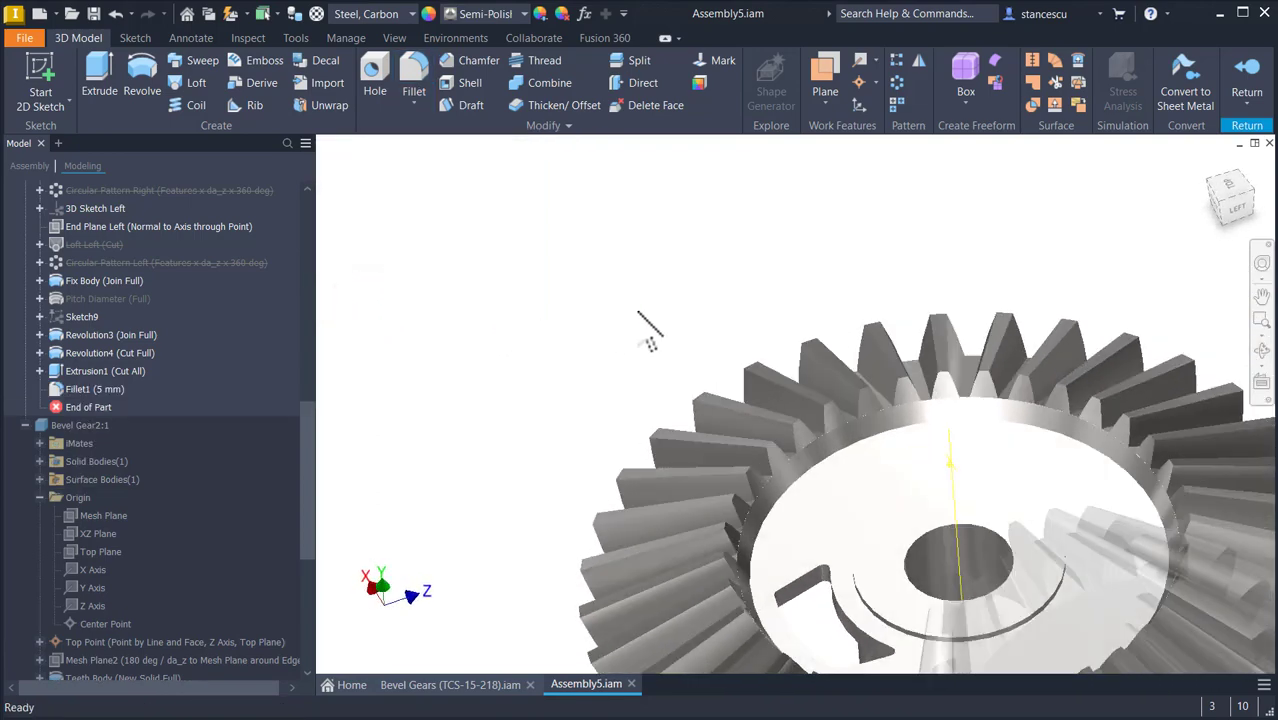
key(F6)
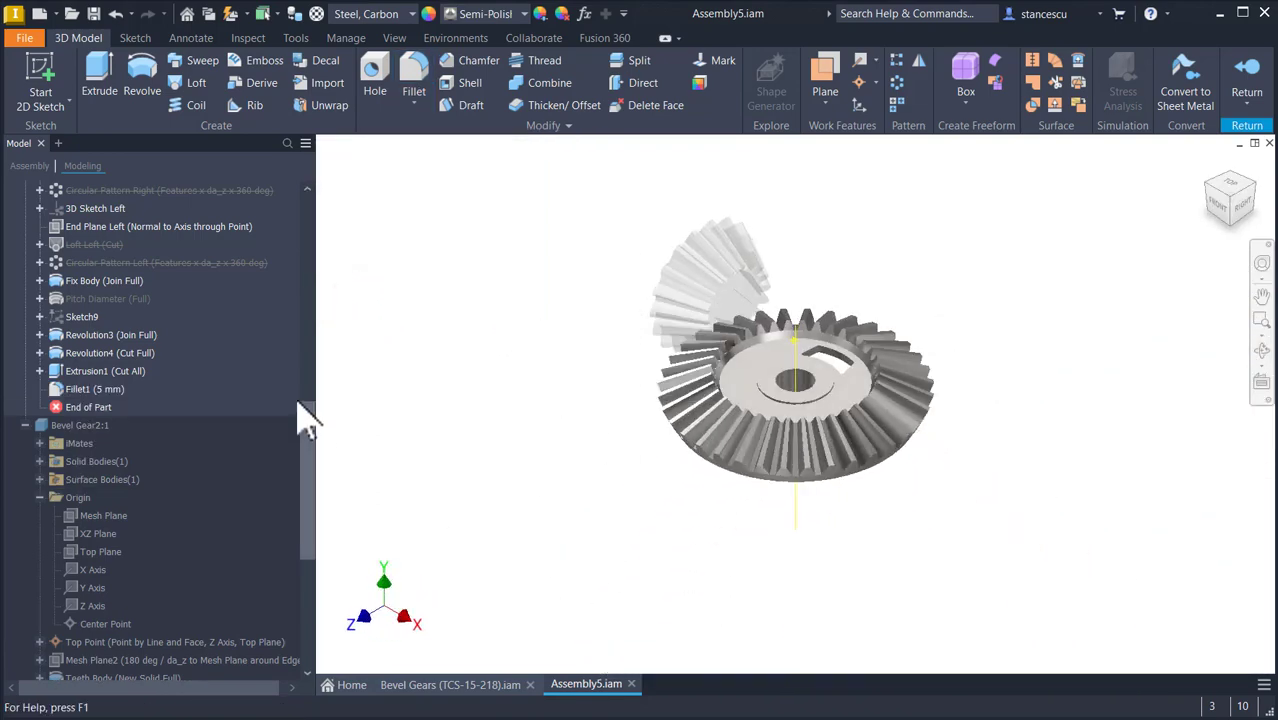
Create a circular pattern of the web opening cut and its fillet around the bore axis with 4 occurrences over 360 deg.
click(897, 84)
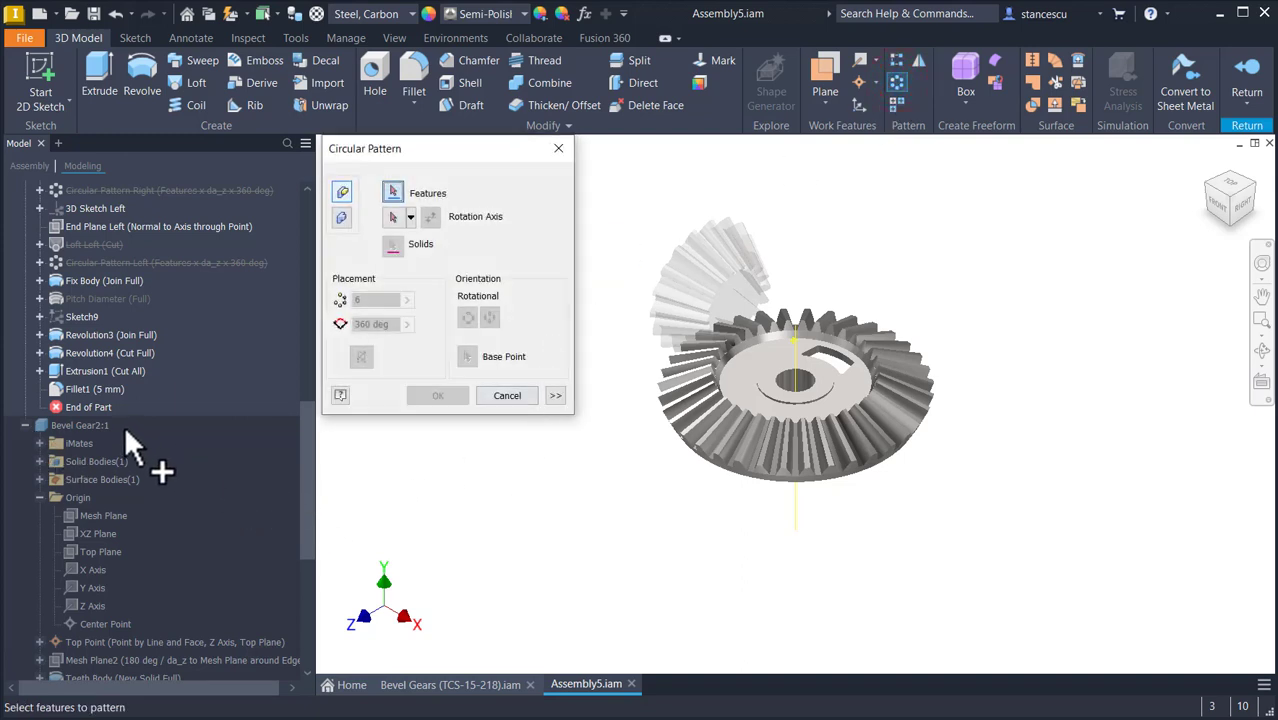
scroll(124, 425, down, 1)
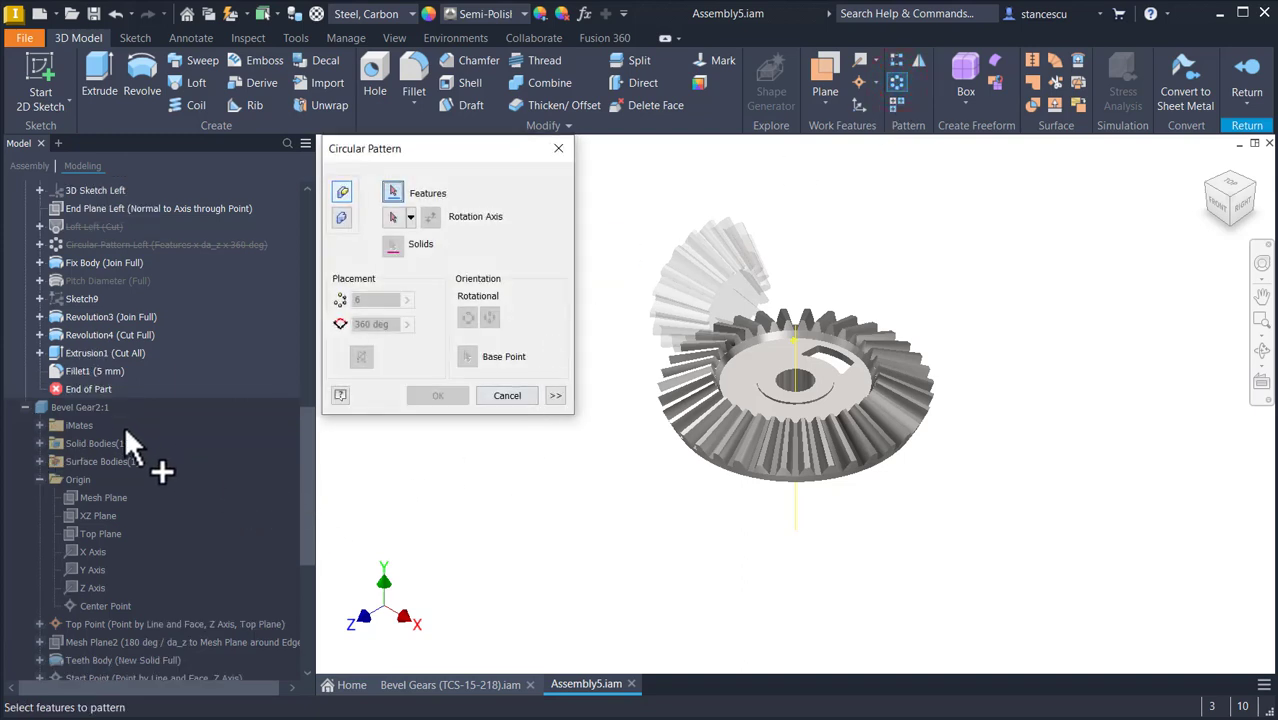
click(76, 370)
click(78, 353)
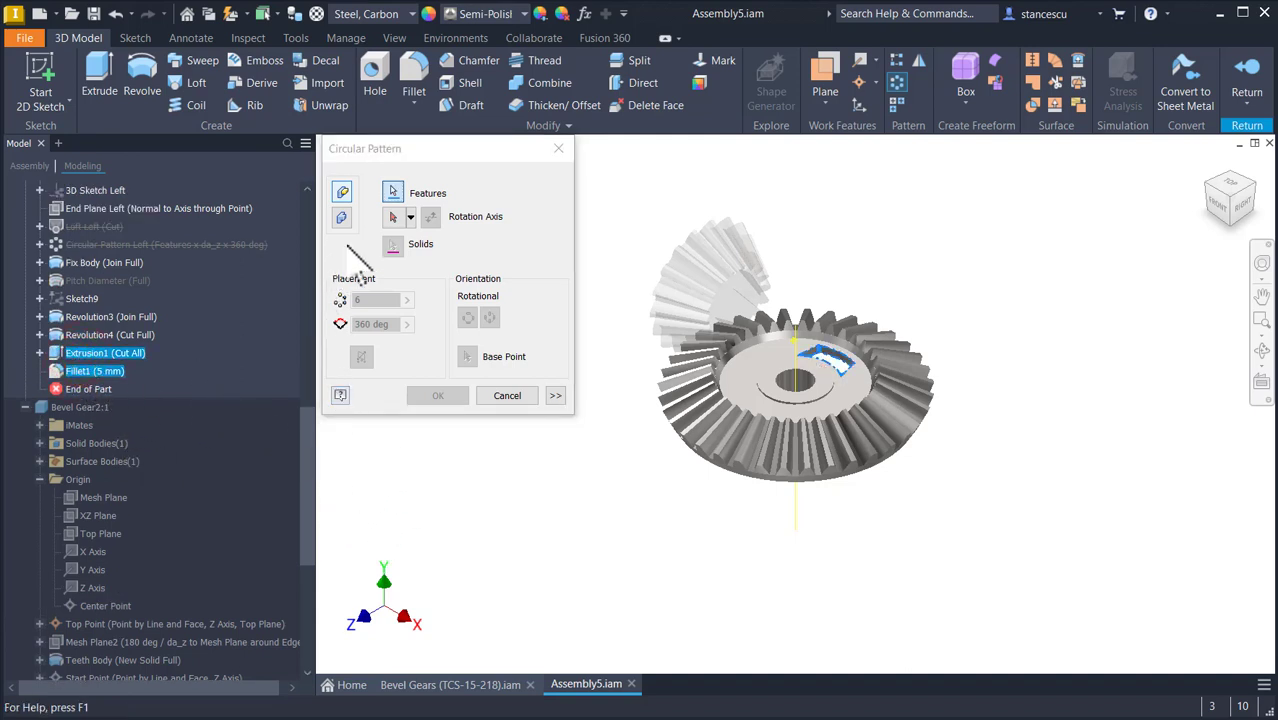
click(394, 216)
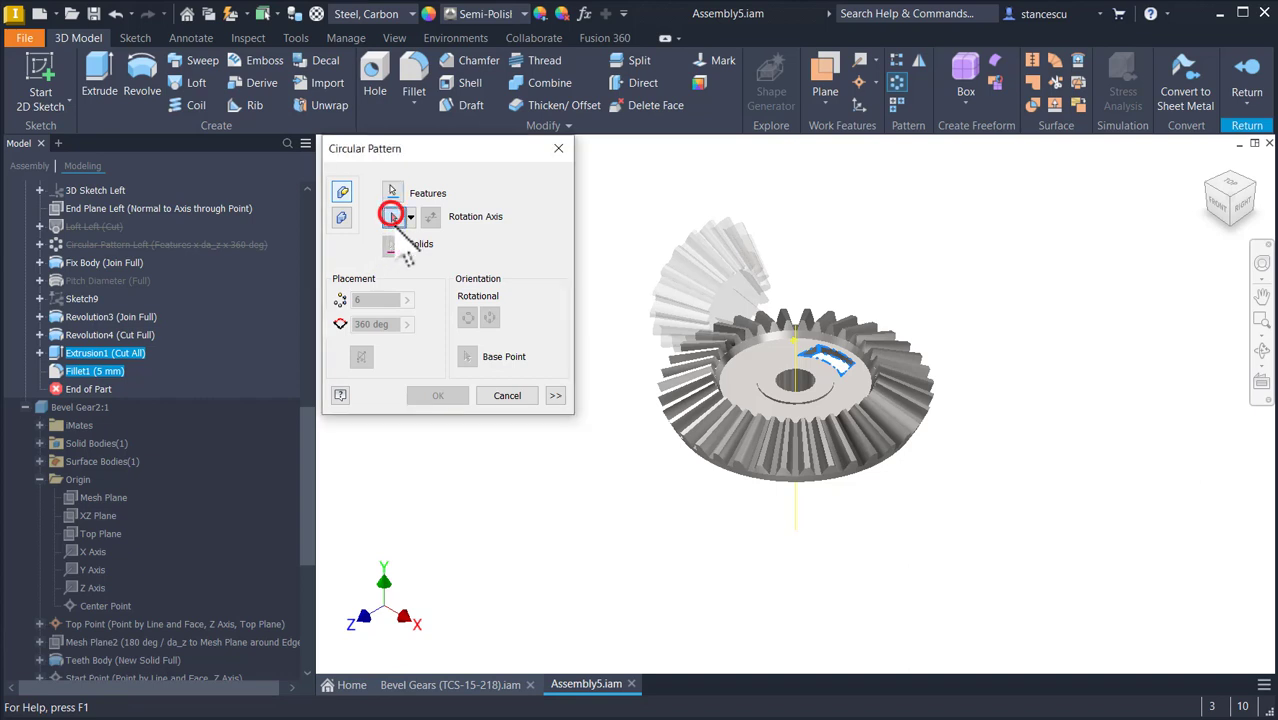
click(798, 380)
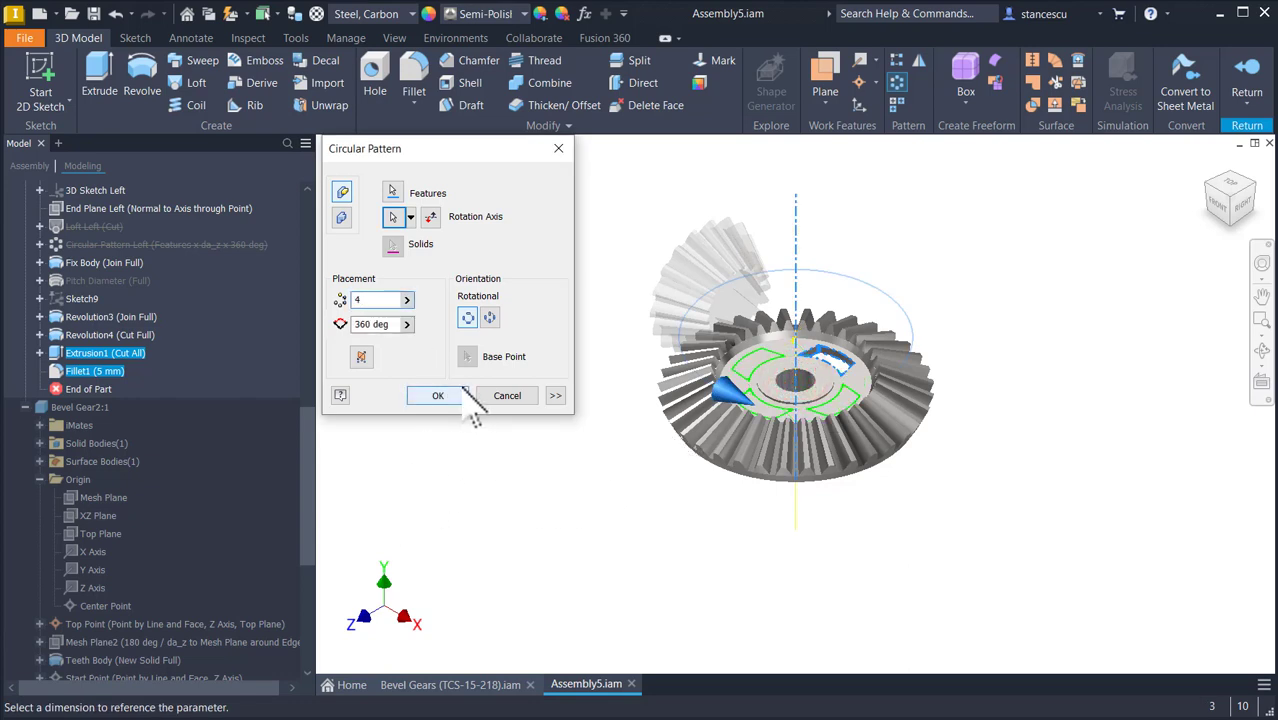
click(456, 396)
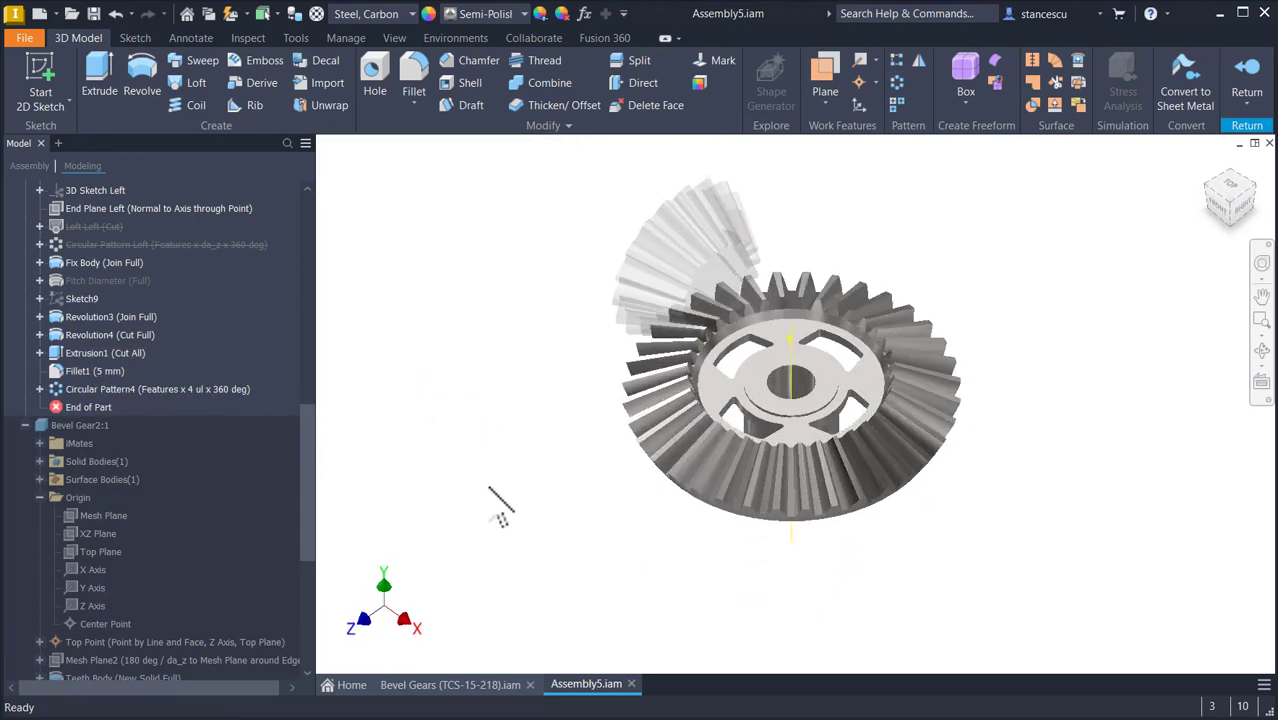
key(F6)
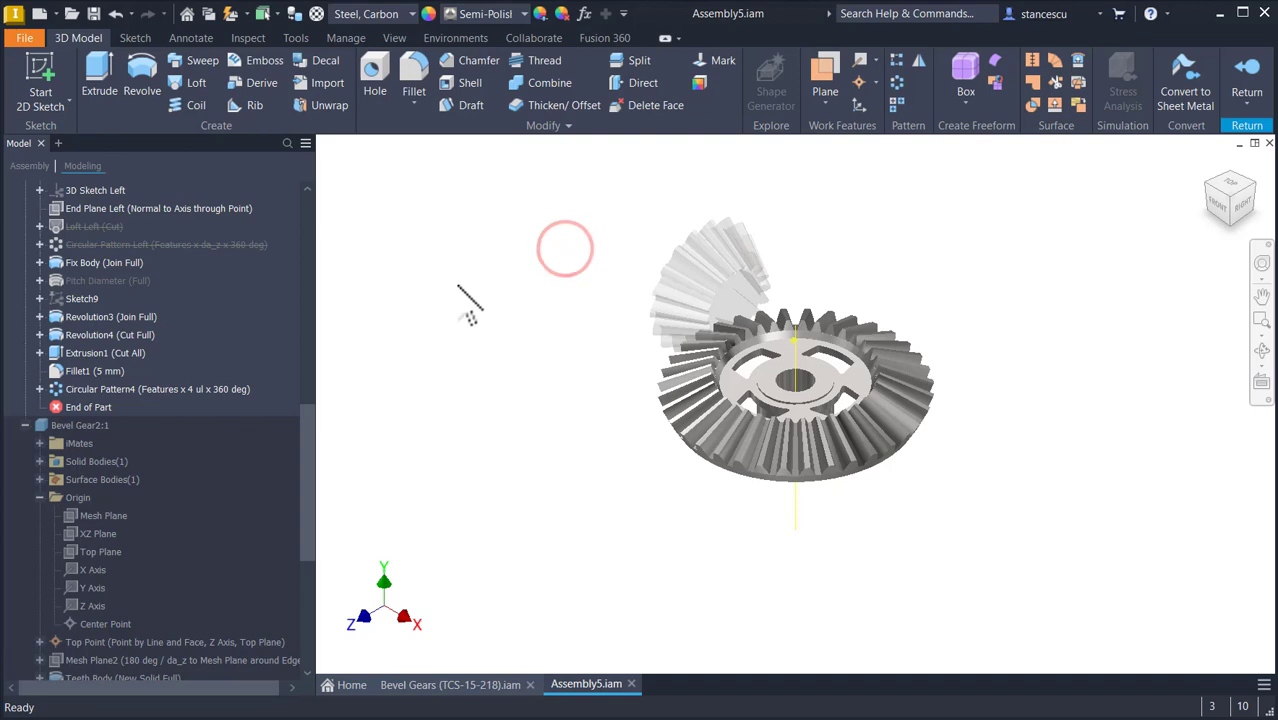
Collapse the Bevel Gear1 and Bevel Gear2 feature trees and return to the Bevel Gears subassembly.
scroll(251, 360, up, 3)
scroll(251, 360, up, 9)
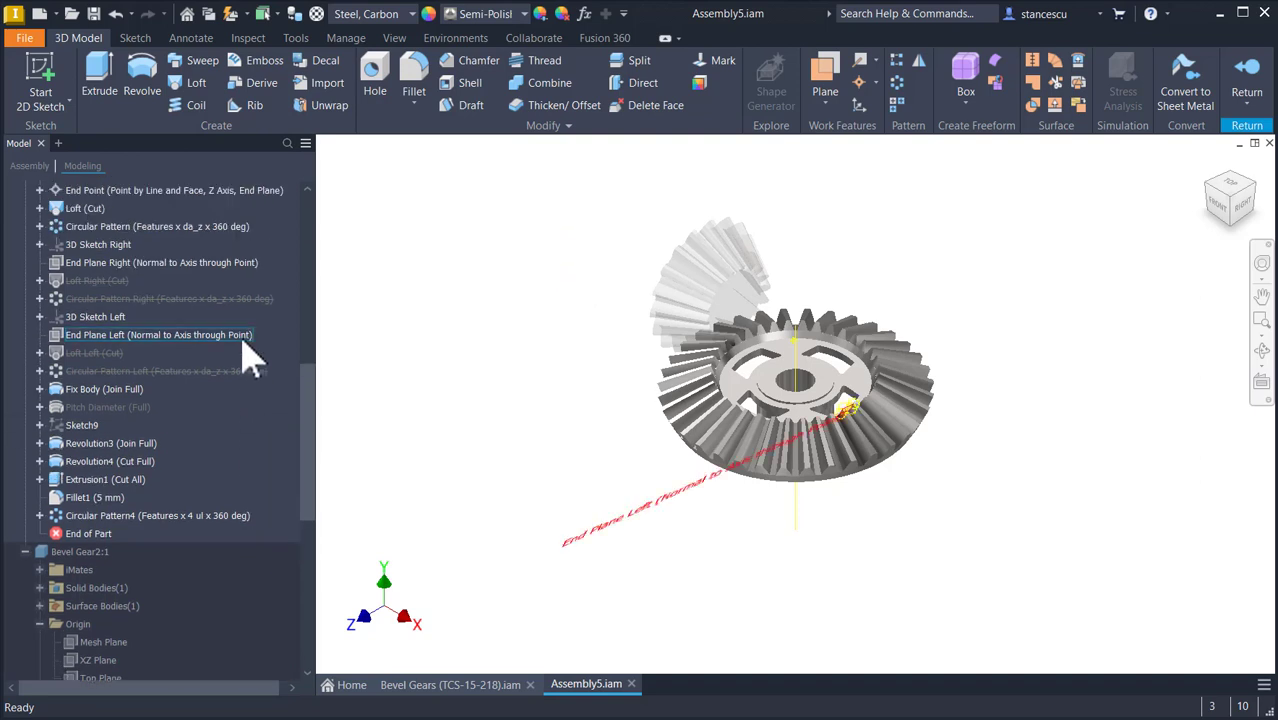
scroll(248, 360, up, 4)
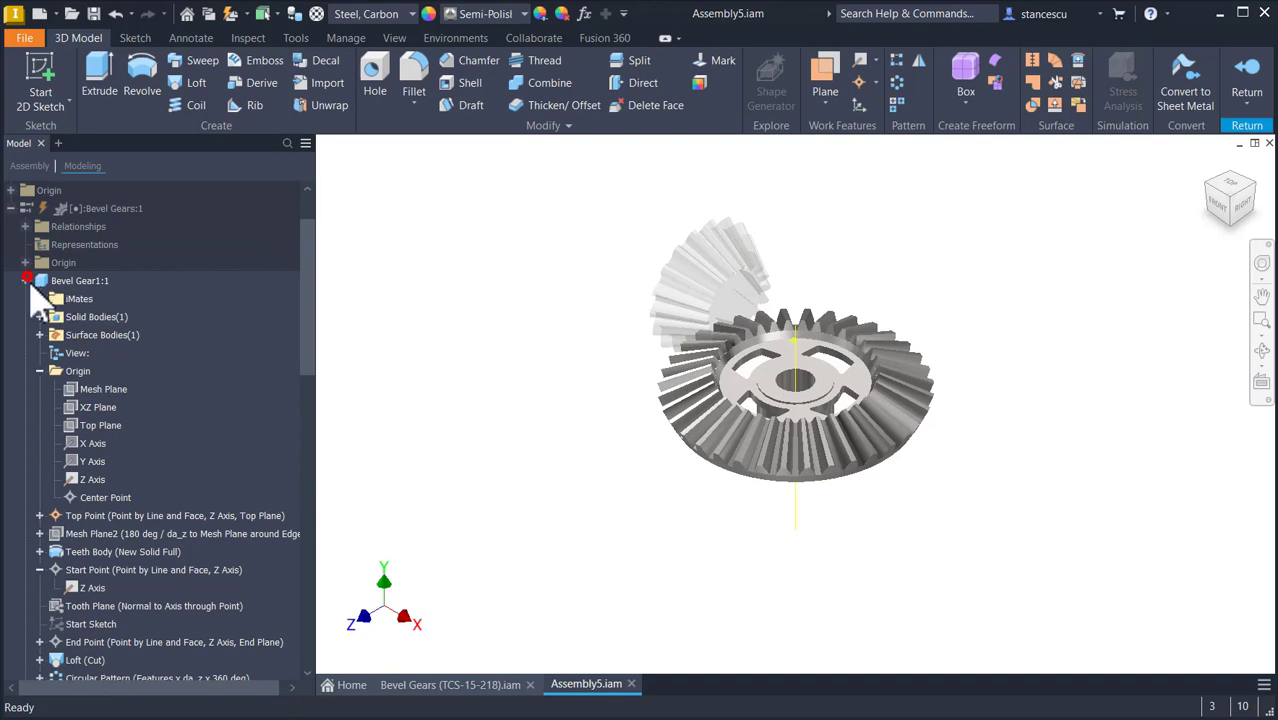
click(26, 280)
click(25, 298)
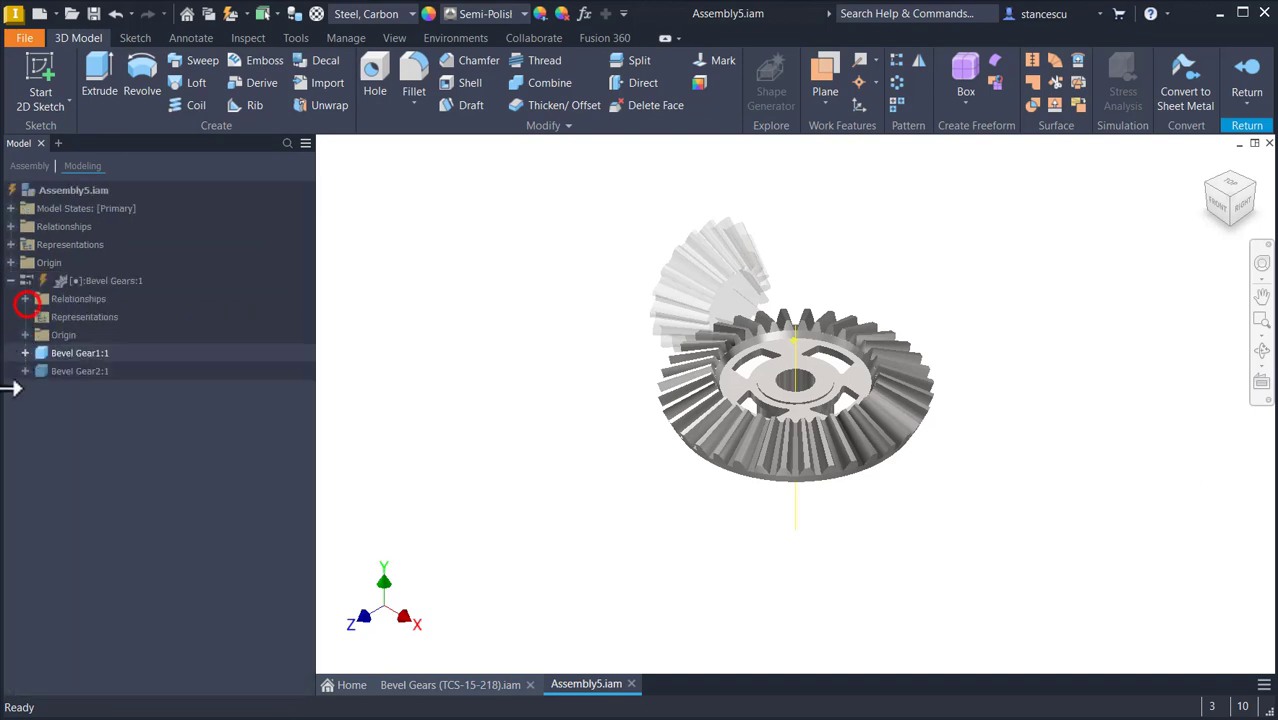
click(1247, 68)
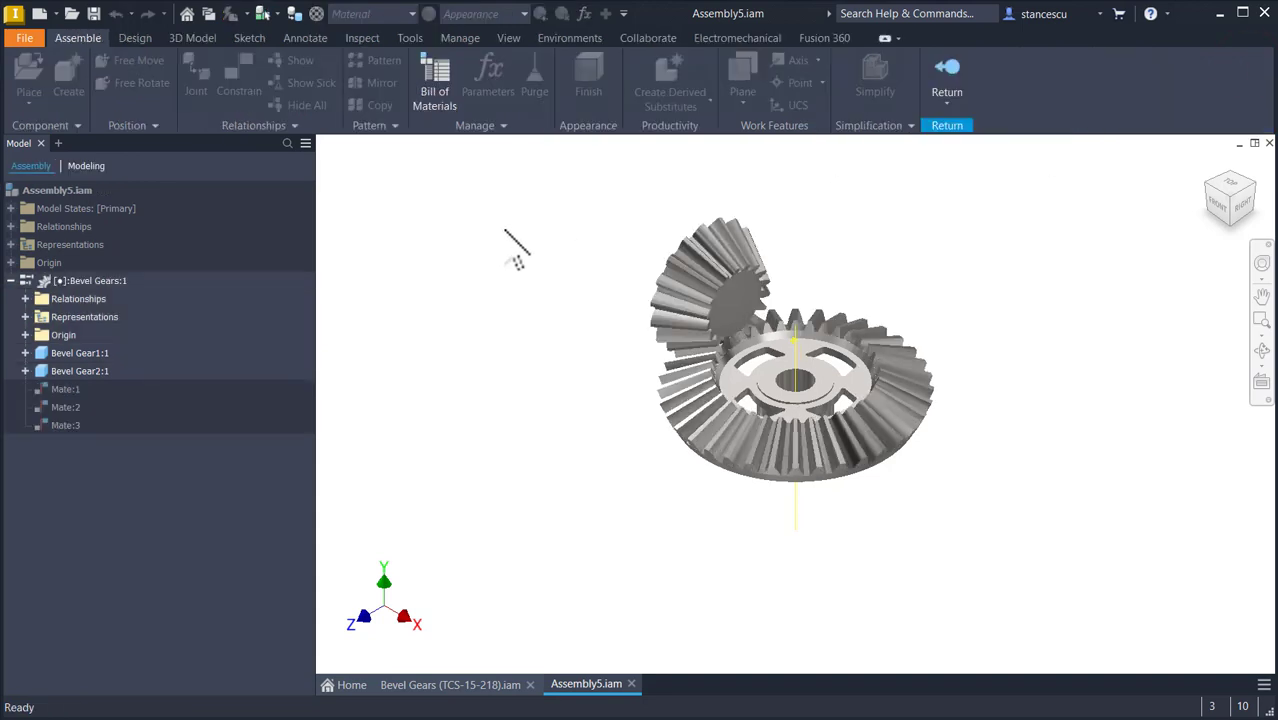
Open the small bevel gear for in-place editing and start a 2D sketch on its Mesh Plane.
double_click(700, 262)
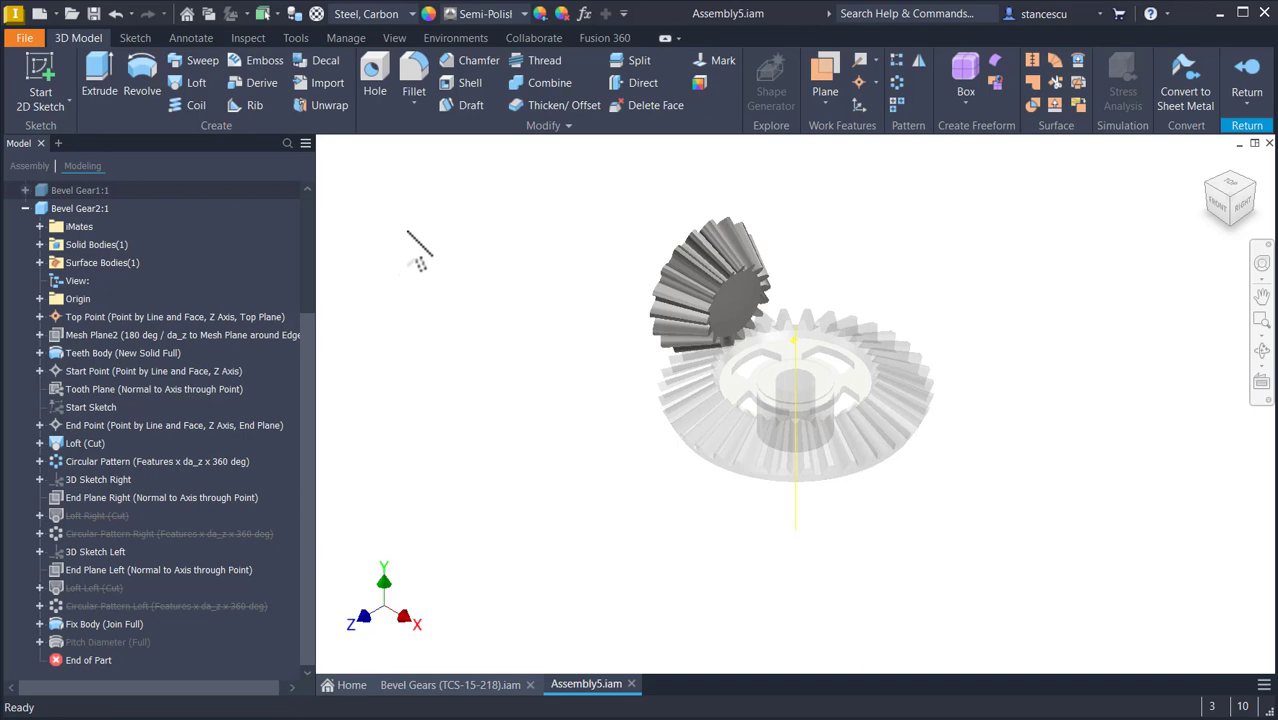
click(40, 299)
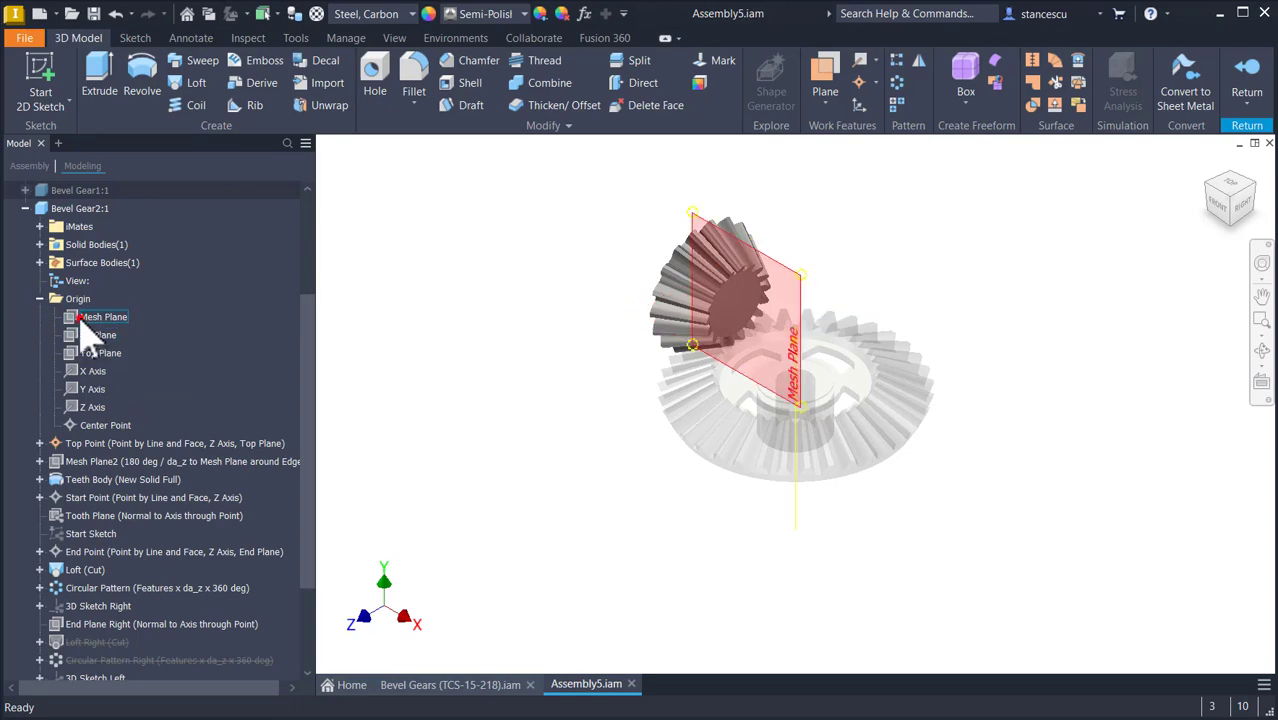
click(88, 320)
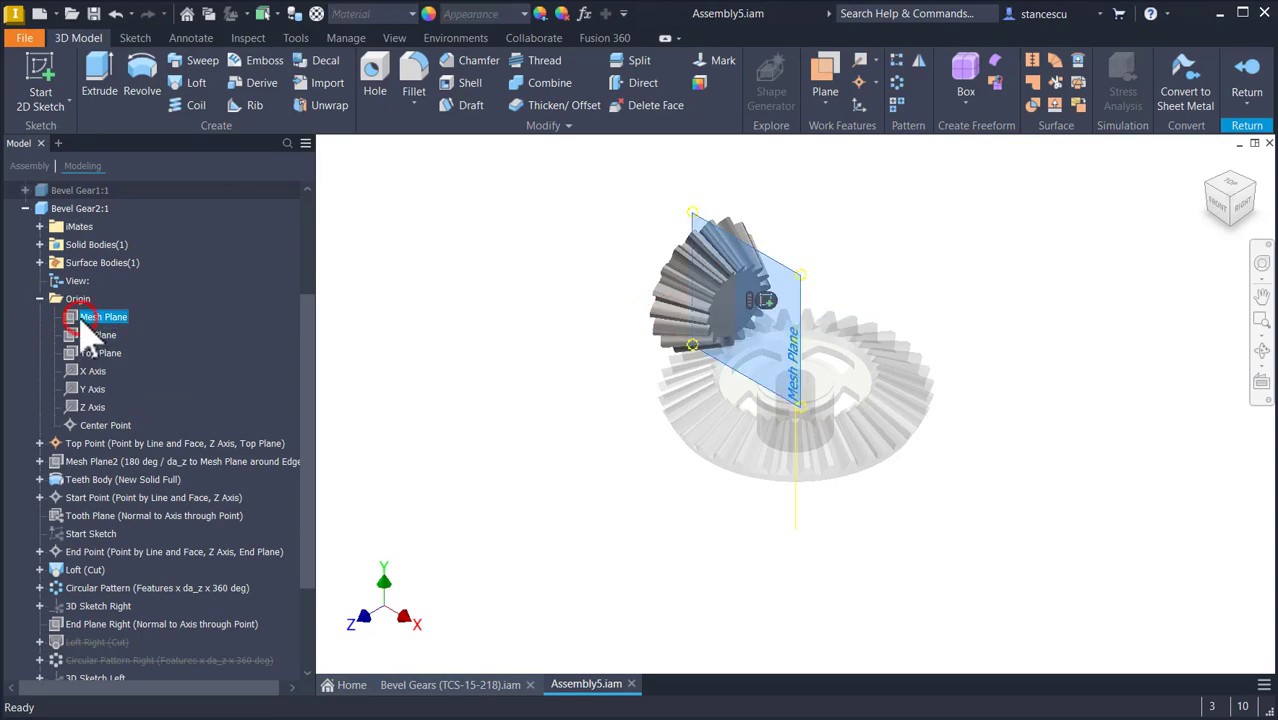
click(762, 300)
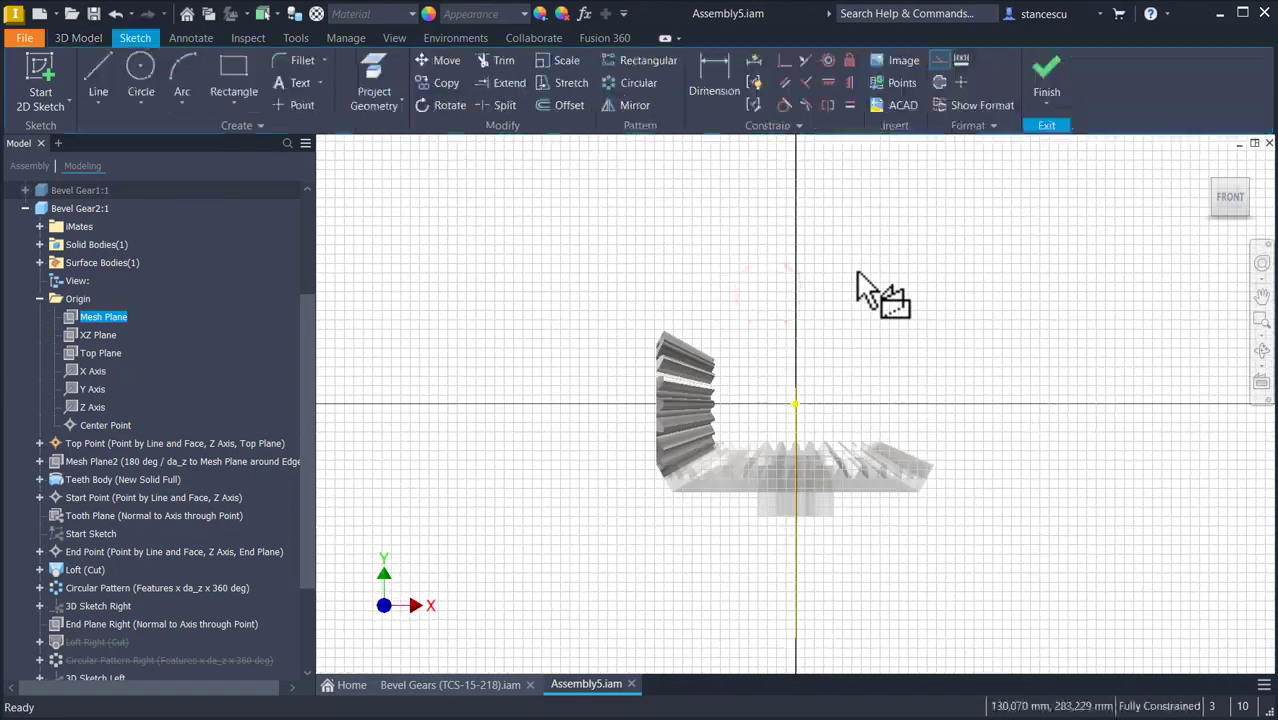
key(F6)
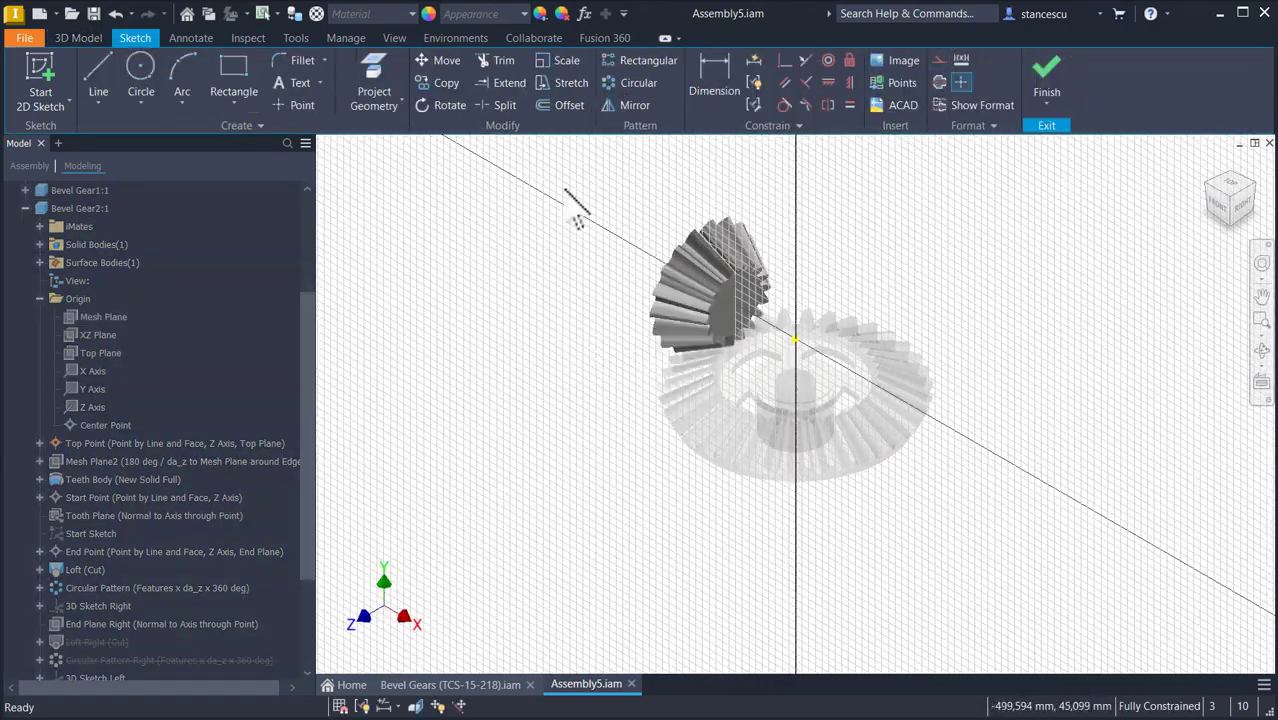
Project the flat end face at the small gear's narrow end into the Mesh Plane sketch.
click(373, 75)
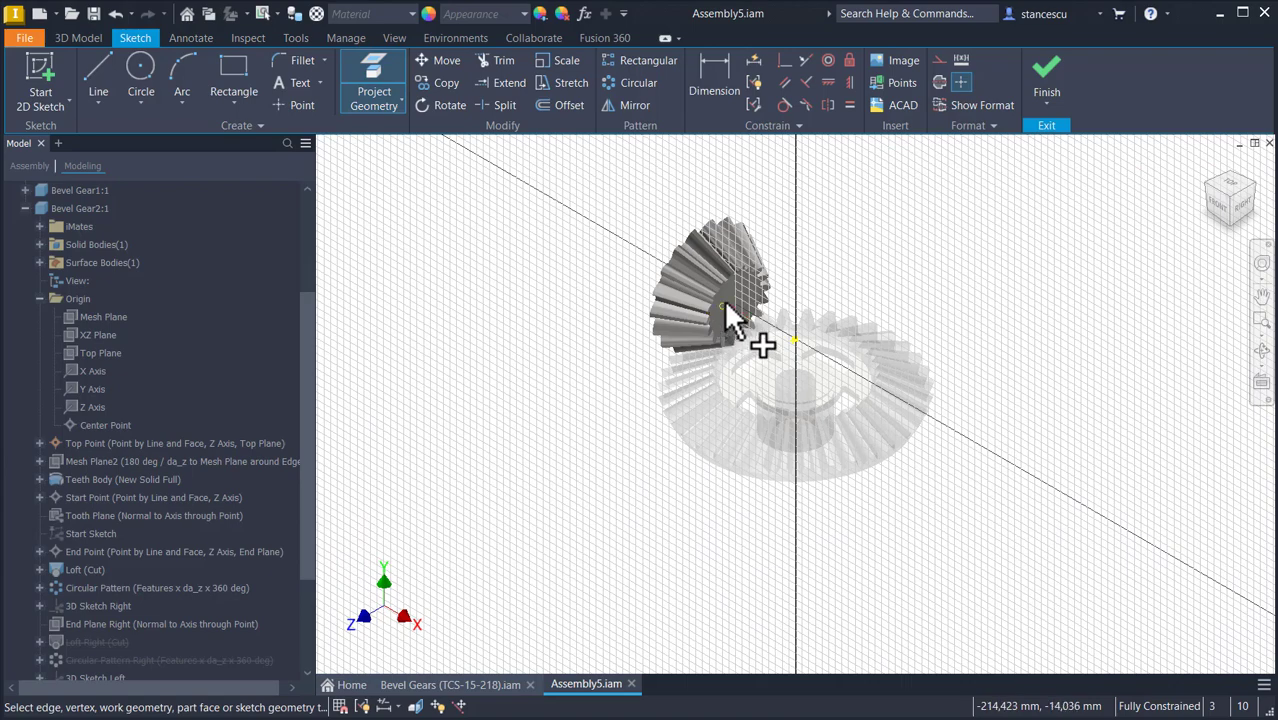
scroll(726, 305, up, 5)
click(720, 271)
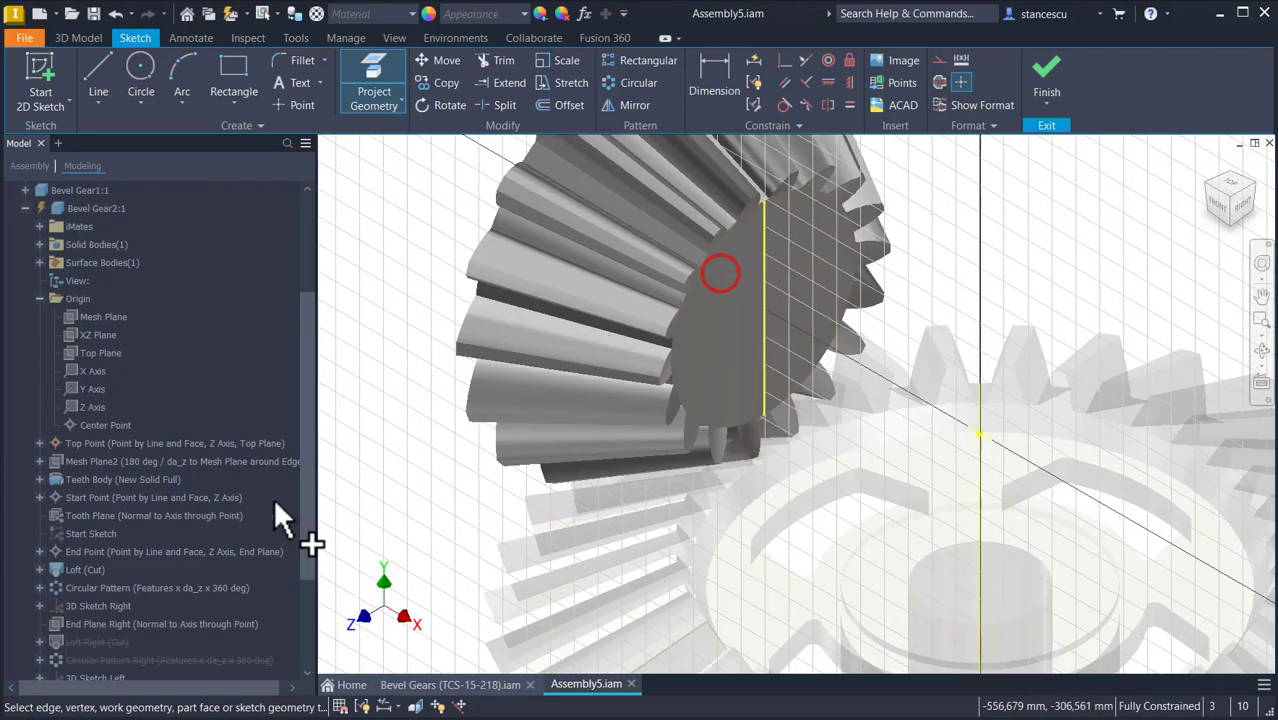
shift+middle_drag(282, 517, 540, 518)
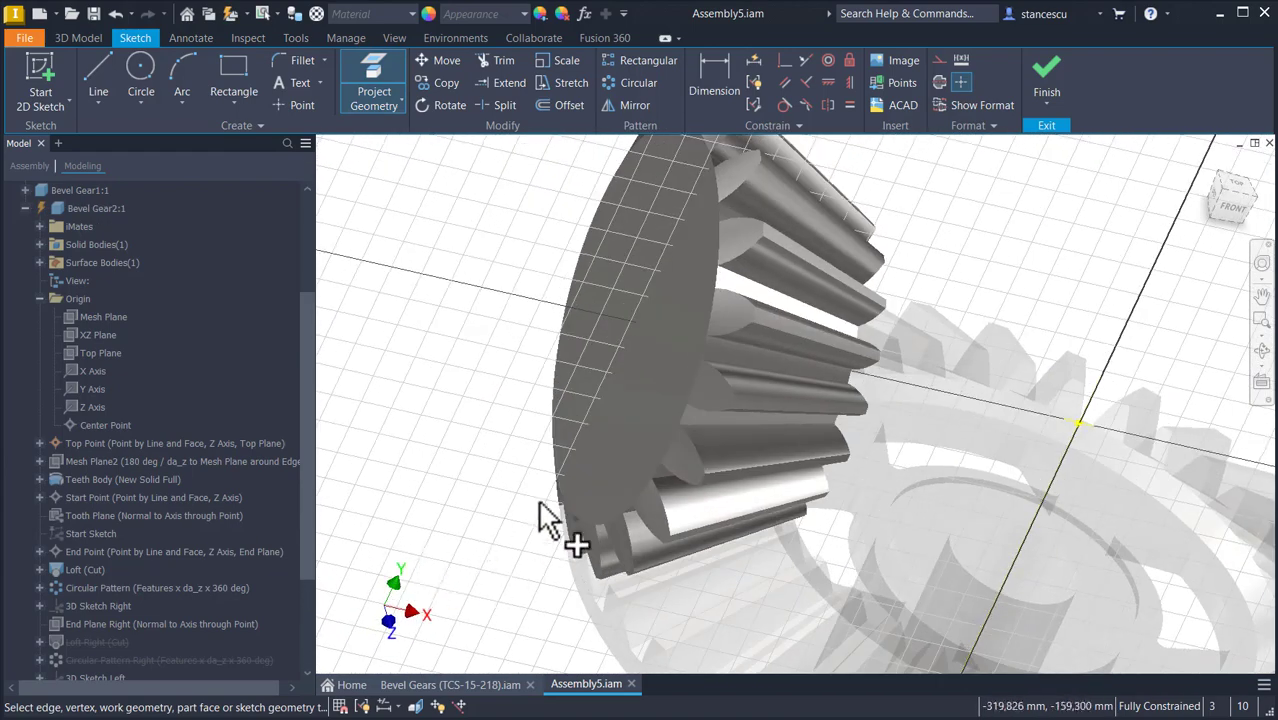
scroll(690, 400, down, 2)
shift+middle_drag(700, 390, 1230, 225)
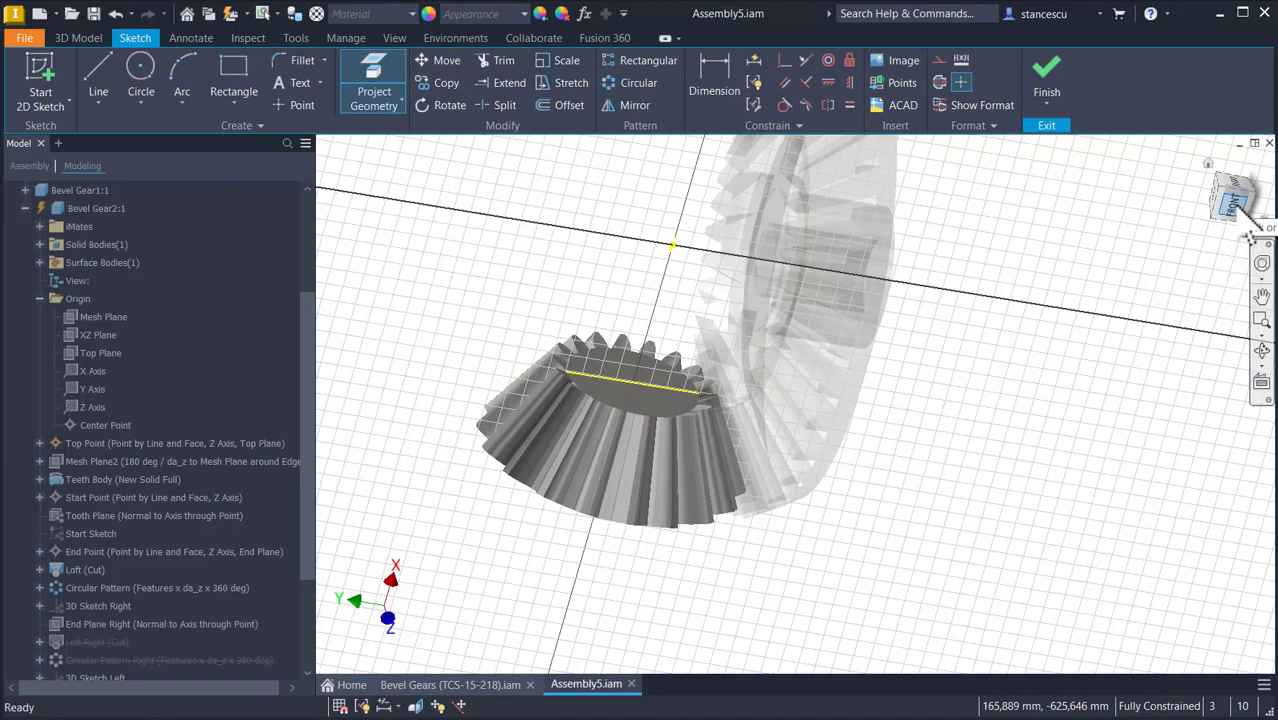
Slice the graphics at the sketch plane and convert all projected end-face lines to construction geometry.
click(1247, 222)
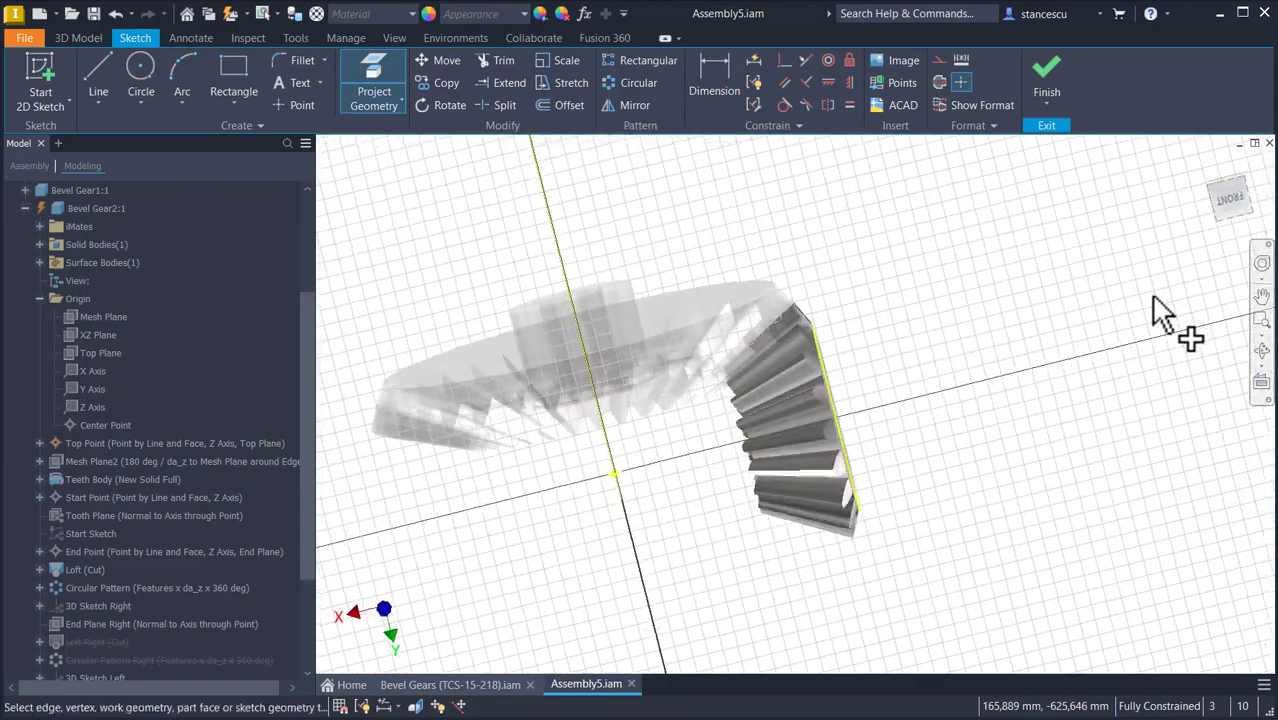
click(1230, 199)
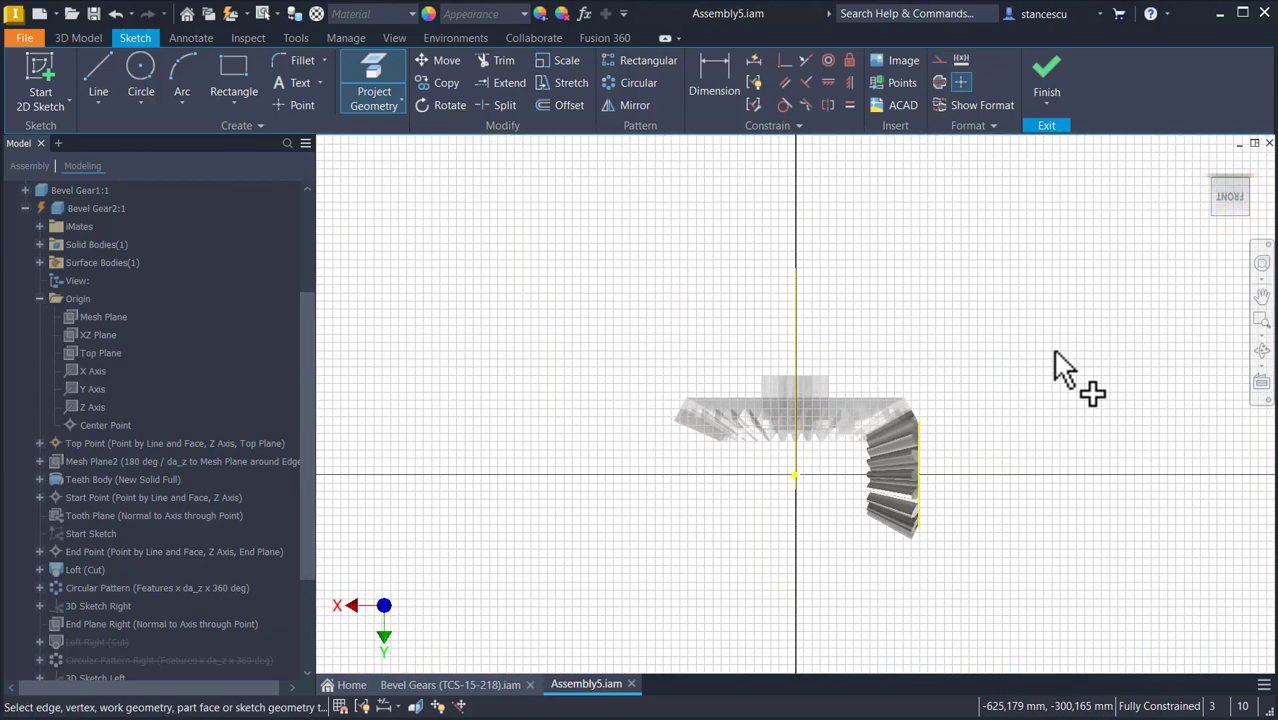
key(F7)
scroll(888, 525, up, 4)
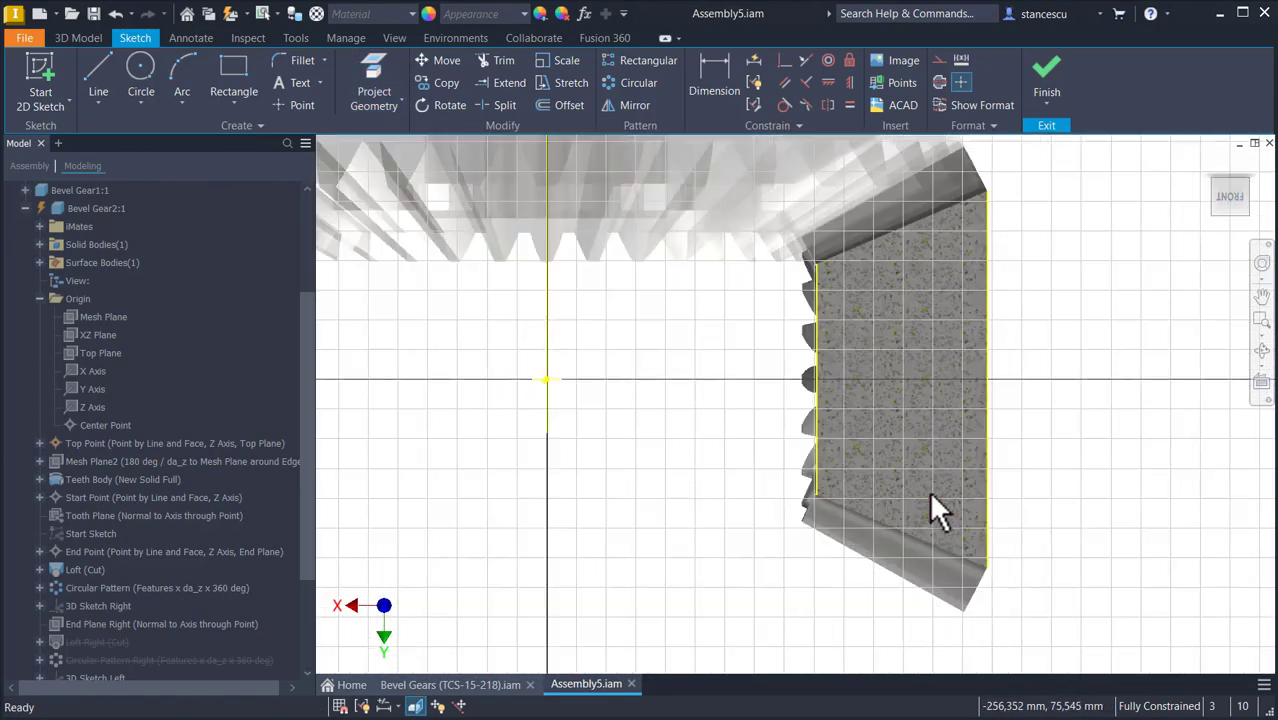
mouse_move(738, 618)
mouse_down()
mouse_move(988, 536)
mouse_move(1101, 36)
mouse_move(1059, 202)
mouse_move(1064, 167)
mouse_up()
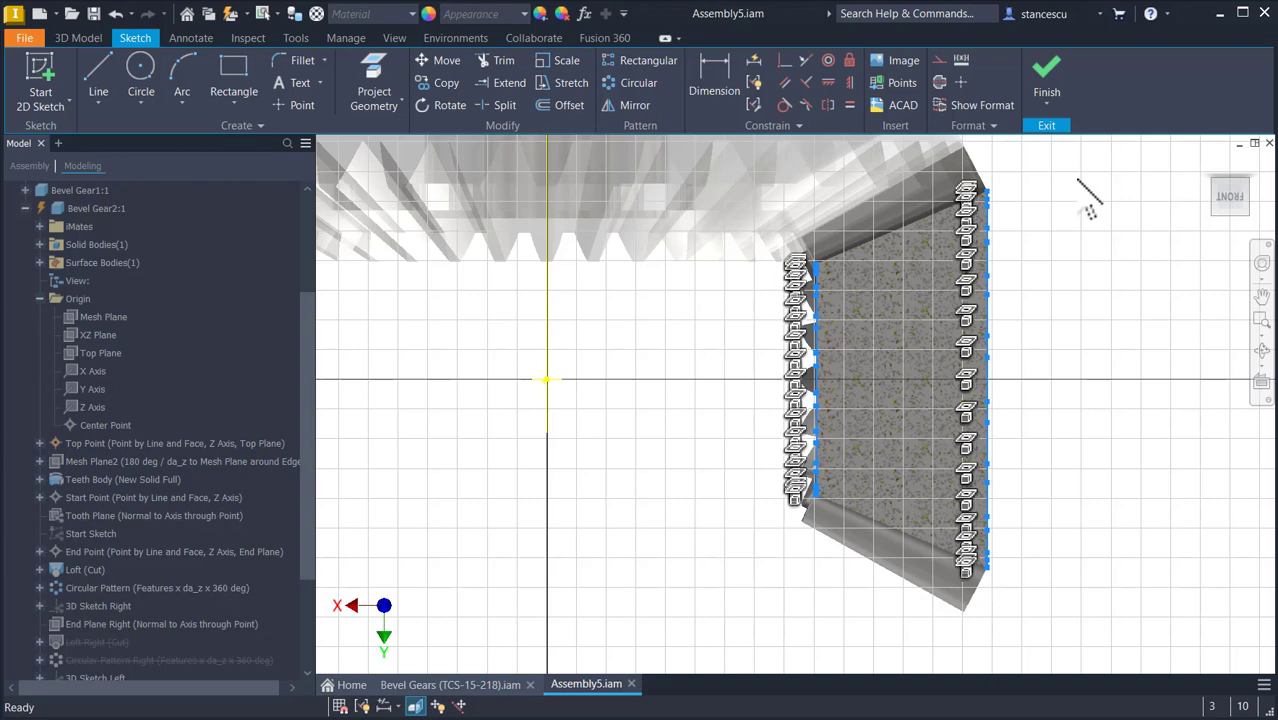
click(940, 60)
click(1066, 220)
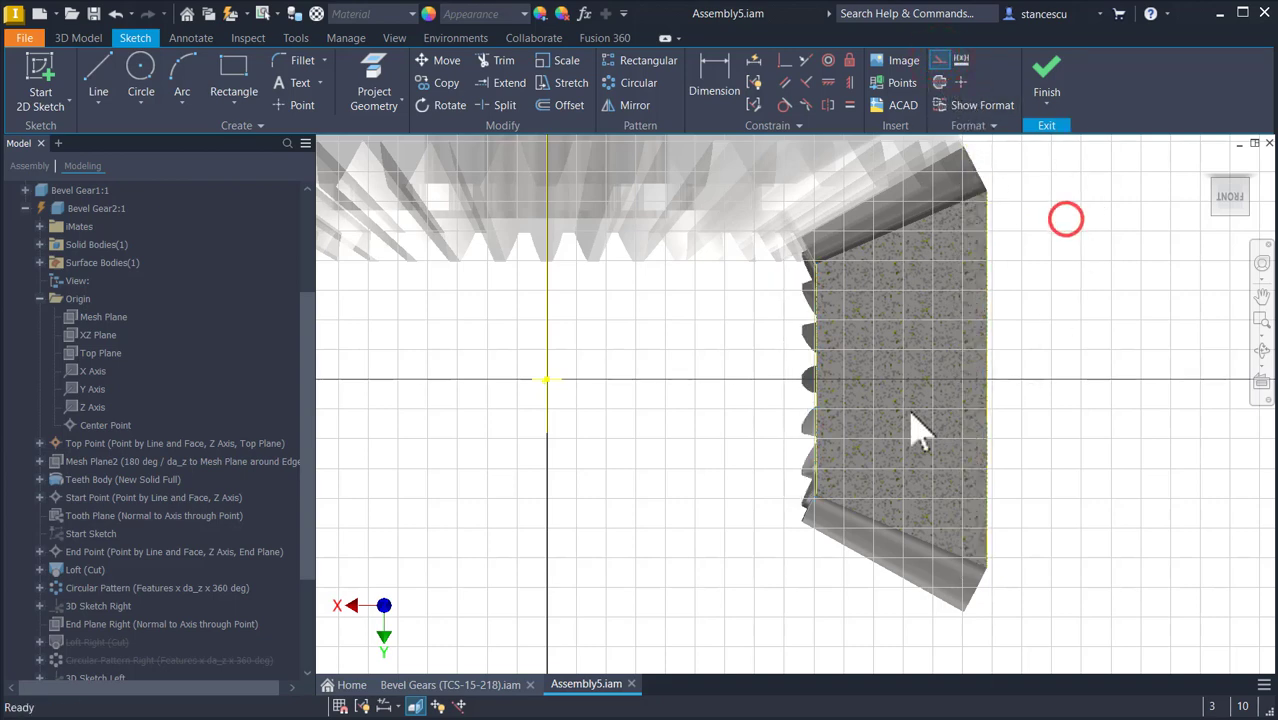
Draw two vertical lines tracing the small gear's narrow and wide end faces between the projected end points.
click(98, 75)
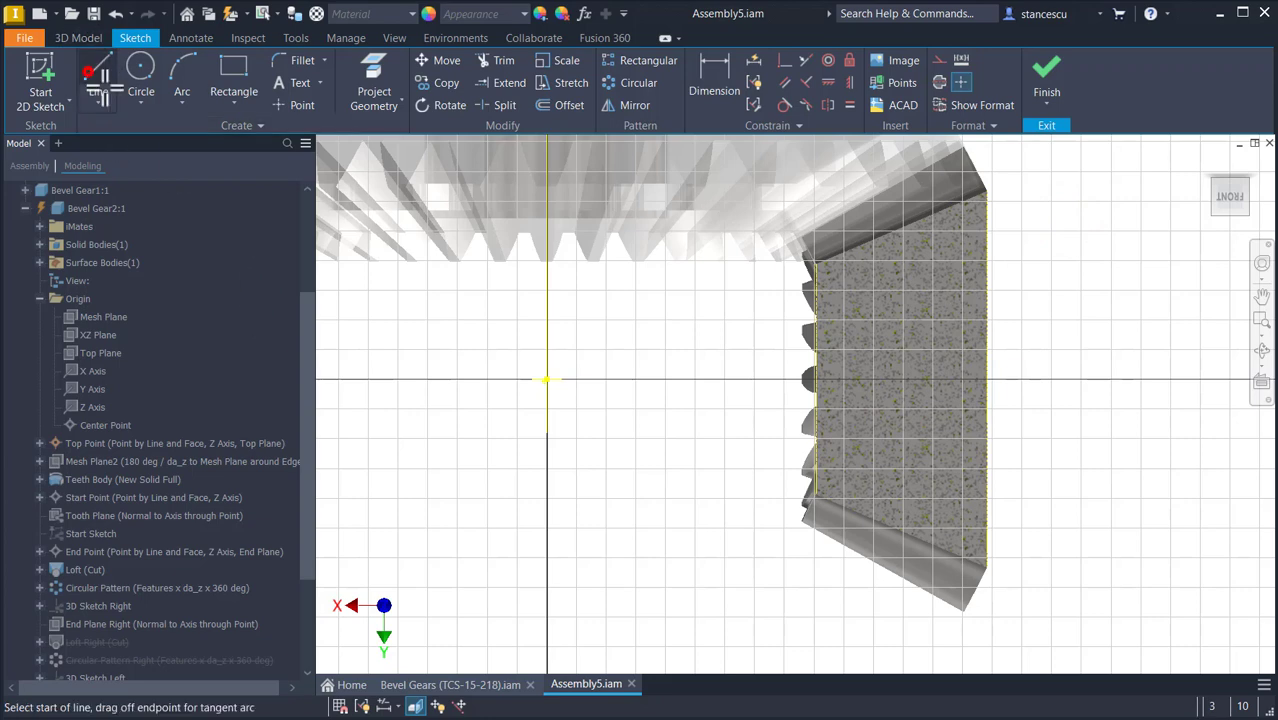
click(816, 263)
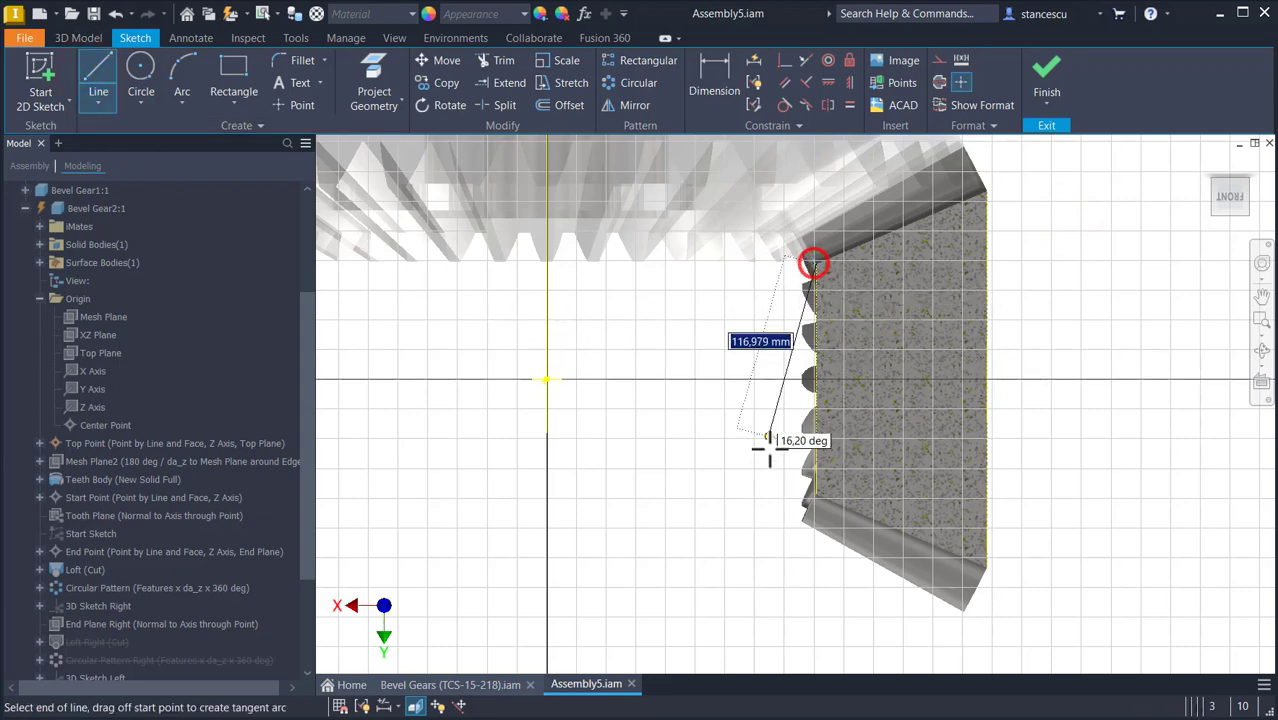
click(816, 495)
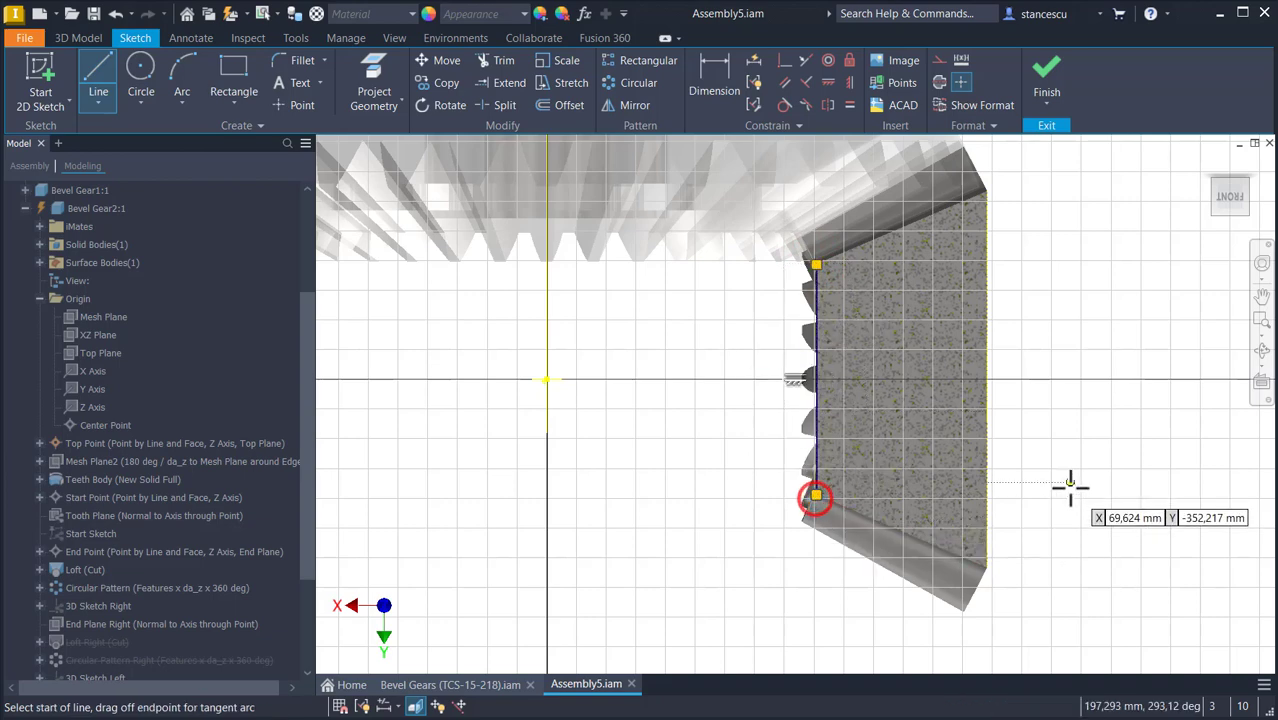
click(988, 190)
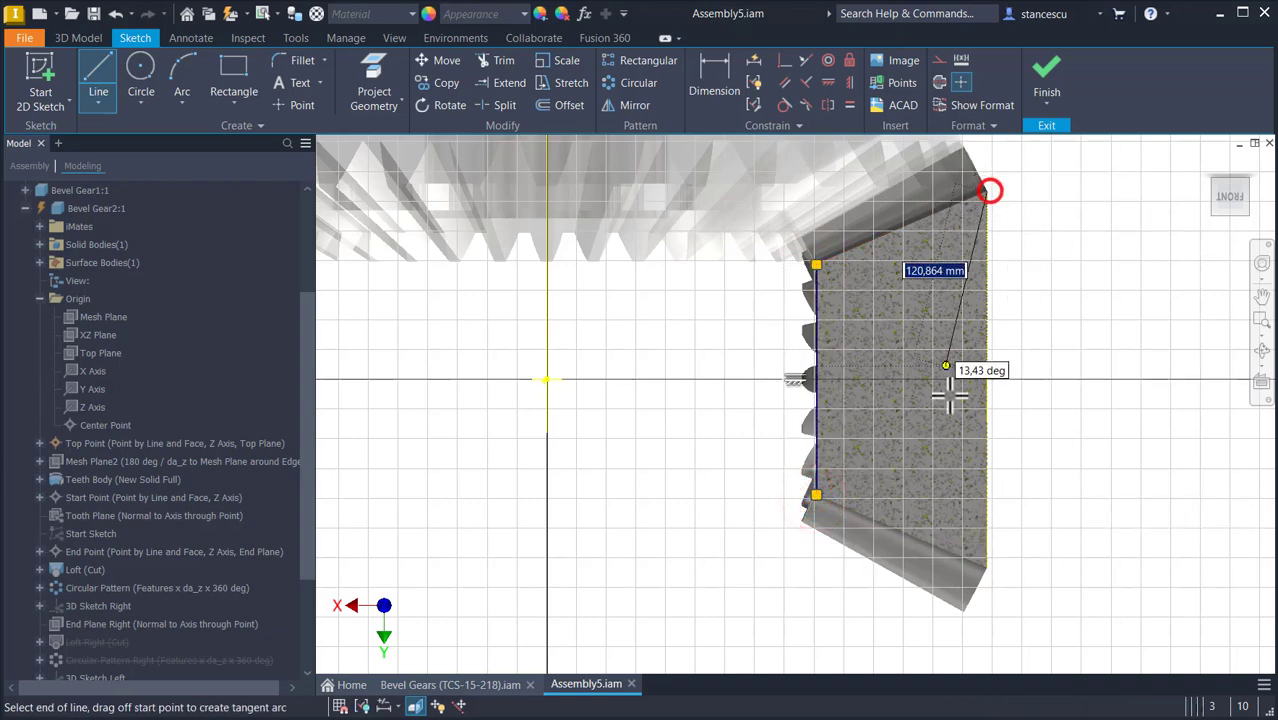
click(988, 567)
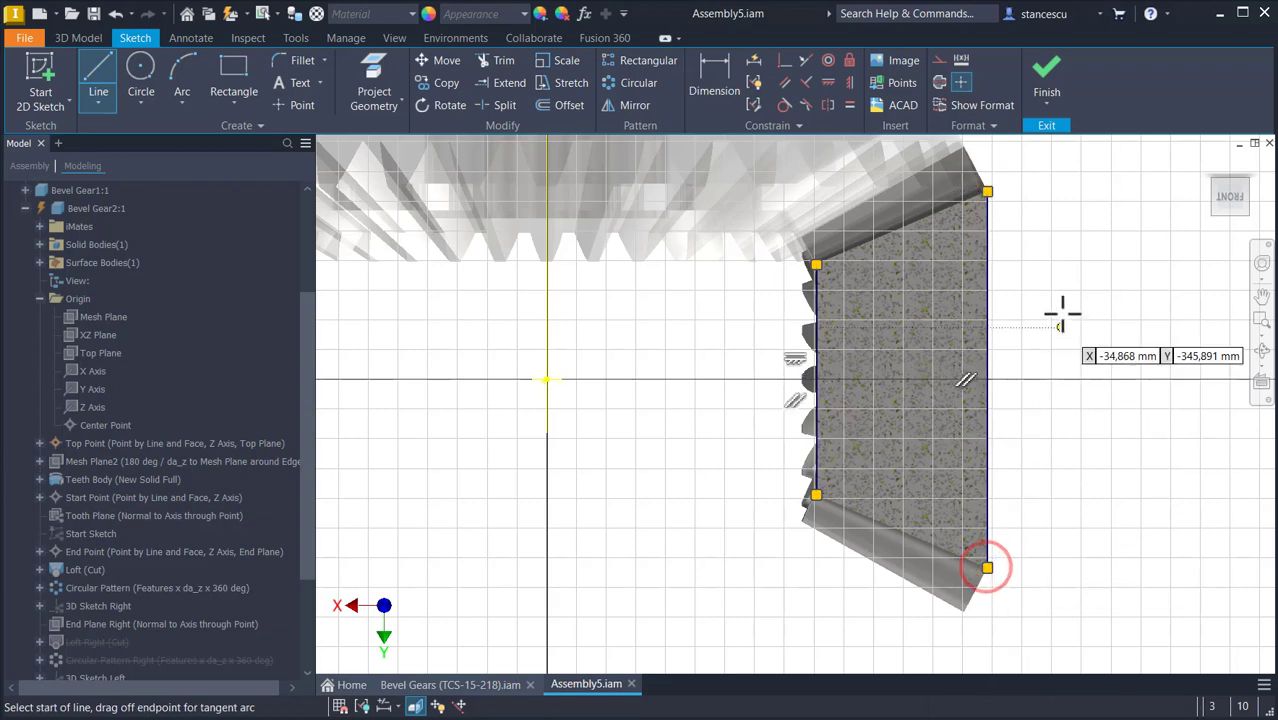
key(Escape)
Project the sloped tooth-root edge joining the upper ends of the two end-face lines into the sketch.
middle_drag(1073, 324, 1107, 465)
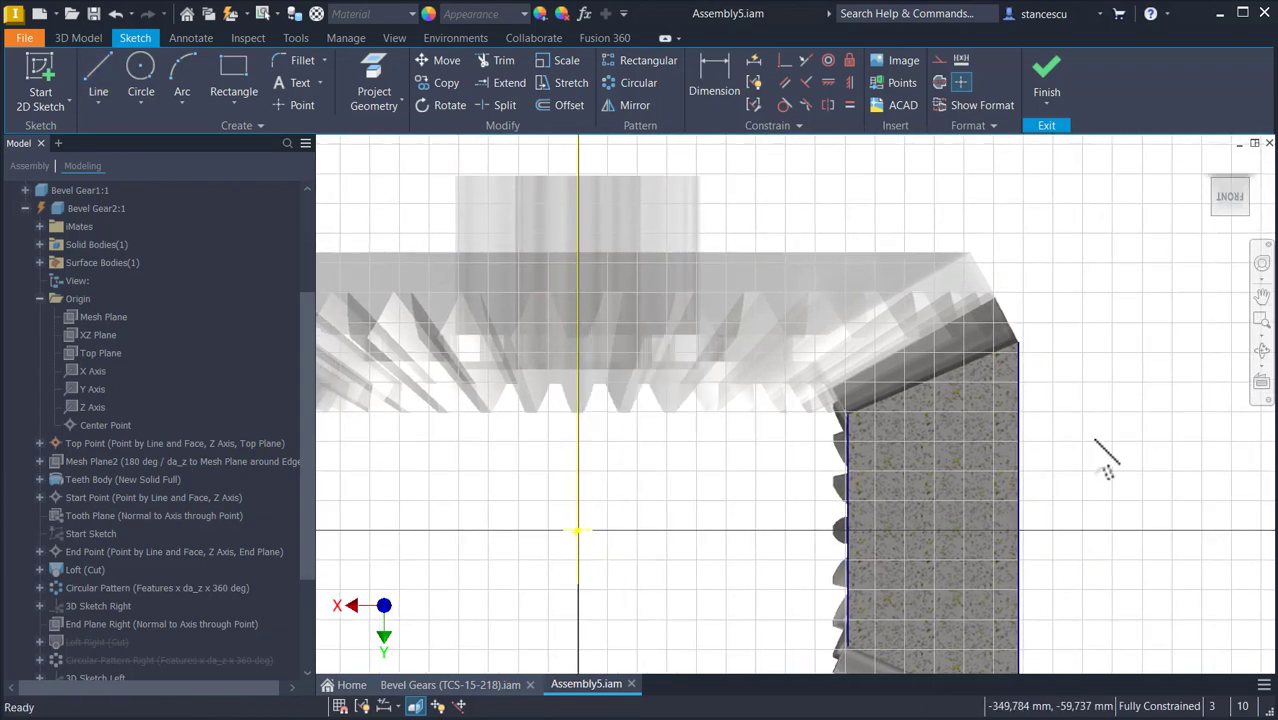
click(376, 66)
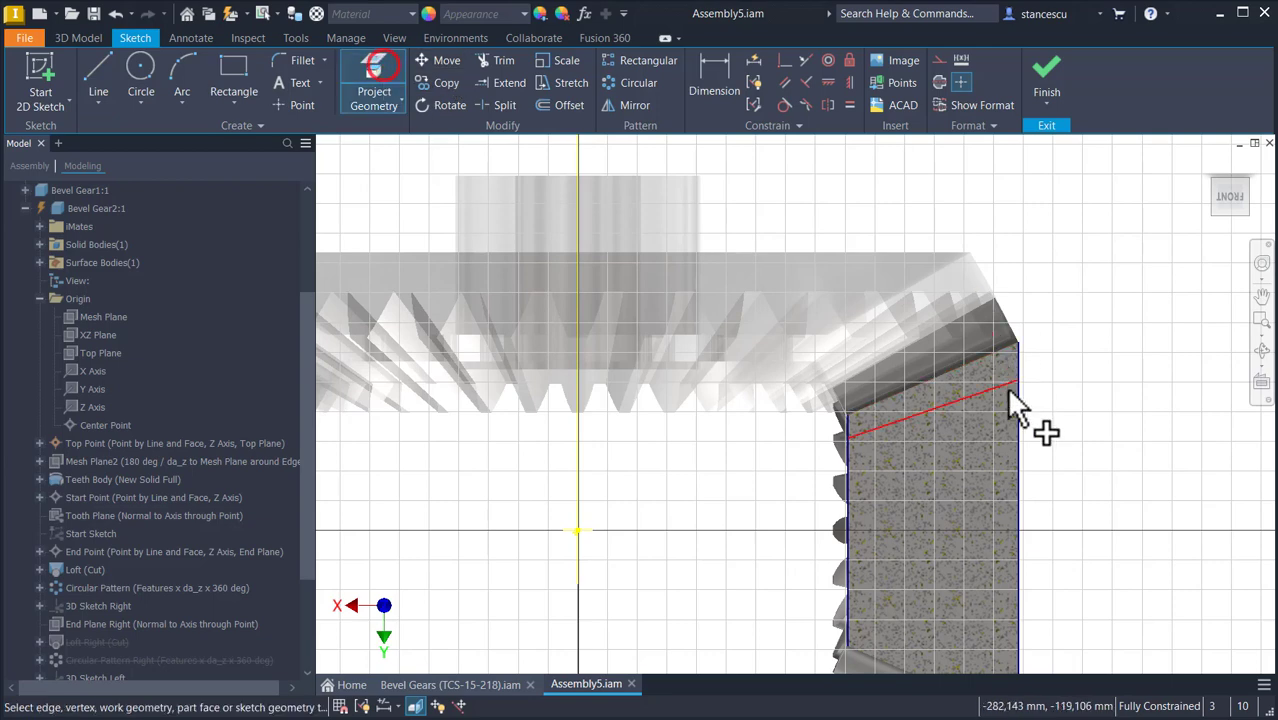
click(964, 368)
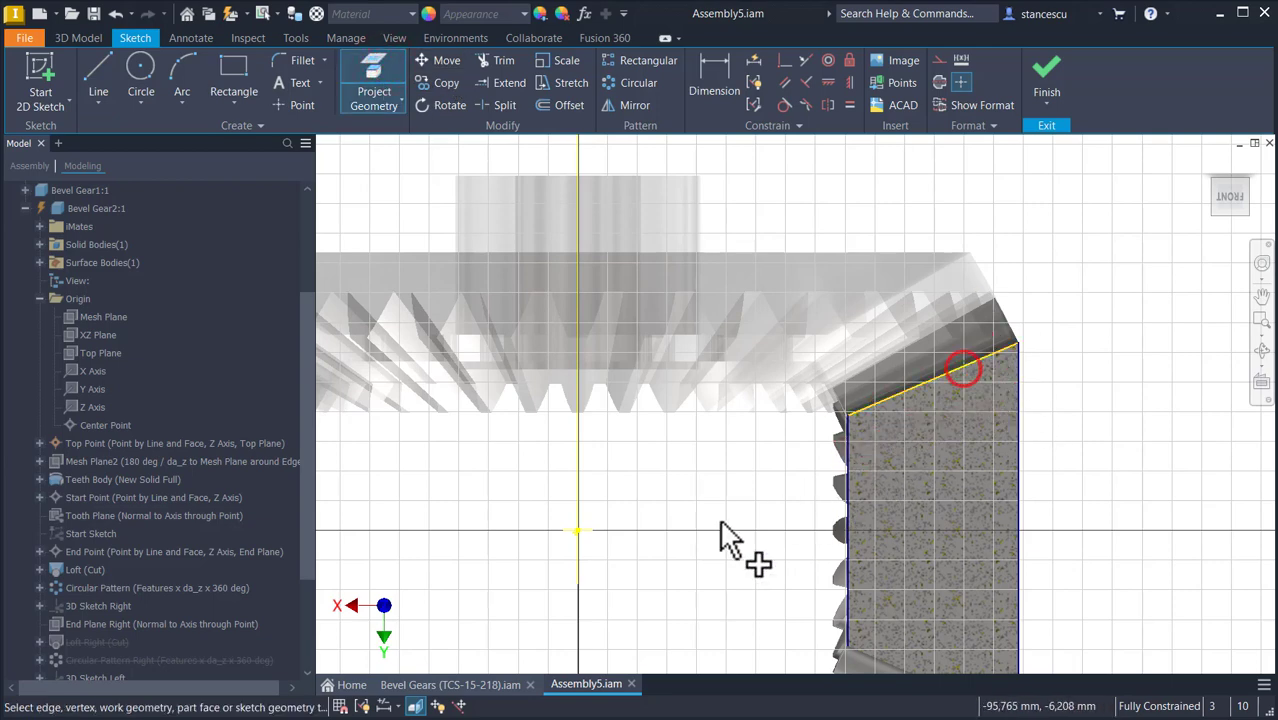
scroll(832, 456, up, 3)
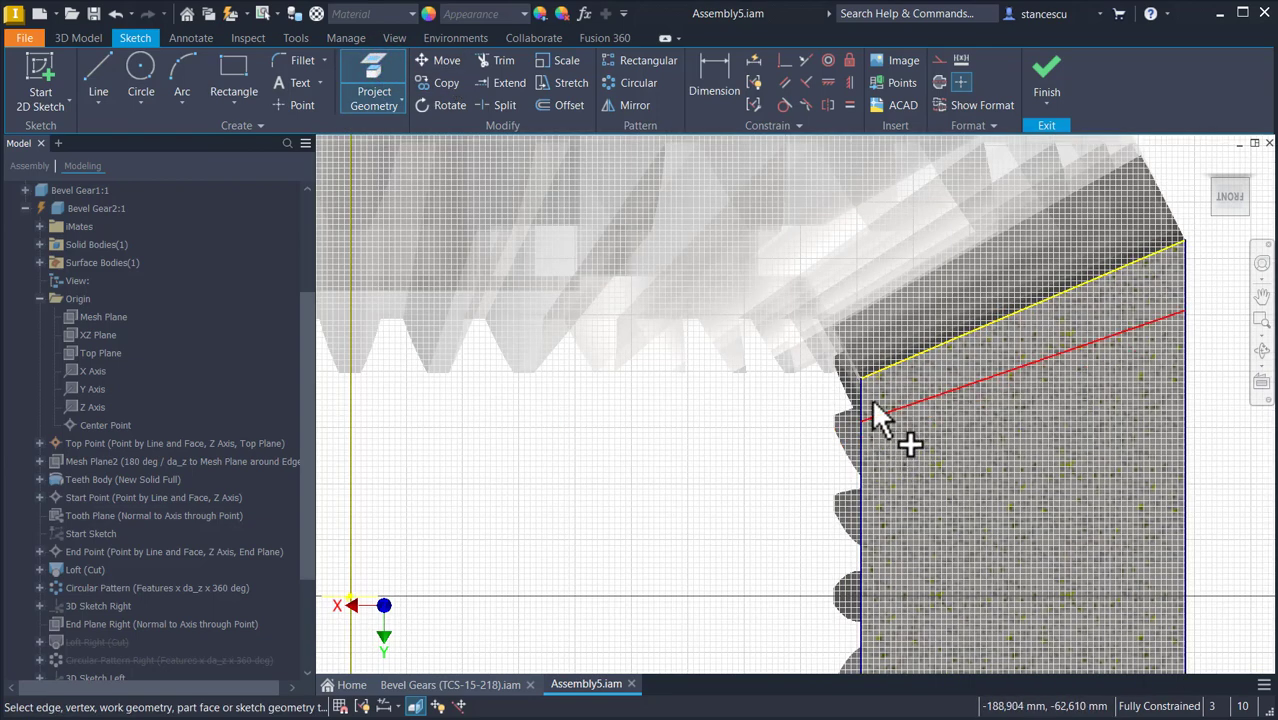
middle_drag(678, 492, 535, 505)
scroll(535, 505, down, 2)
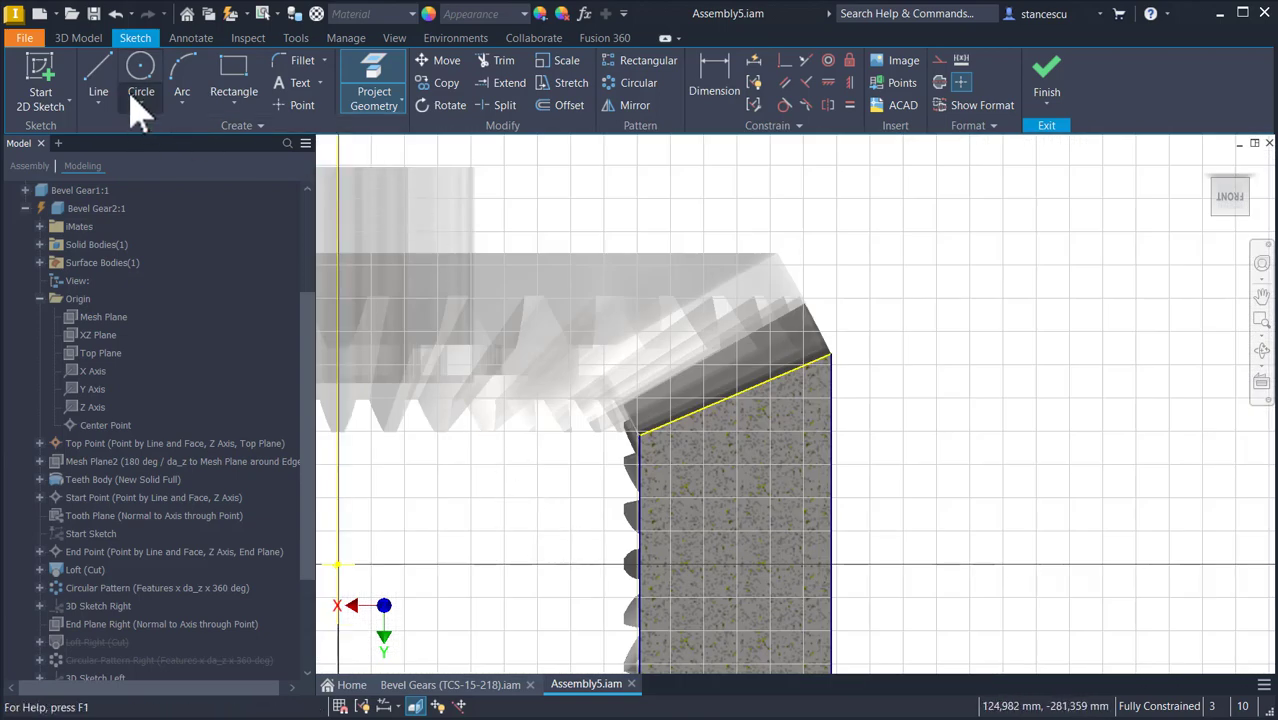
Draw the body outline from the wide end's upper corner: perpendicular rim, sloped inner line, horizontal hub line, hub end about 35 mm, and bore line.
click(100, 88)
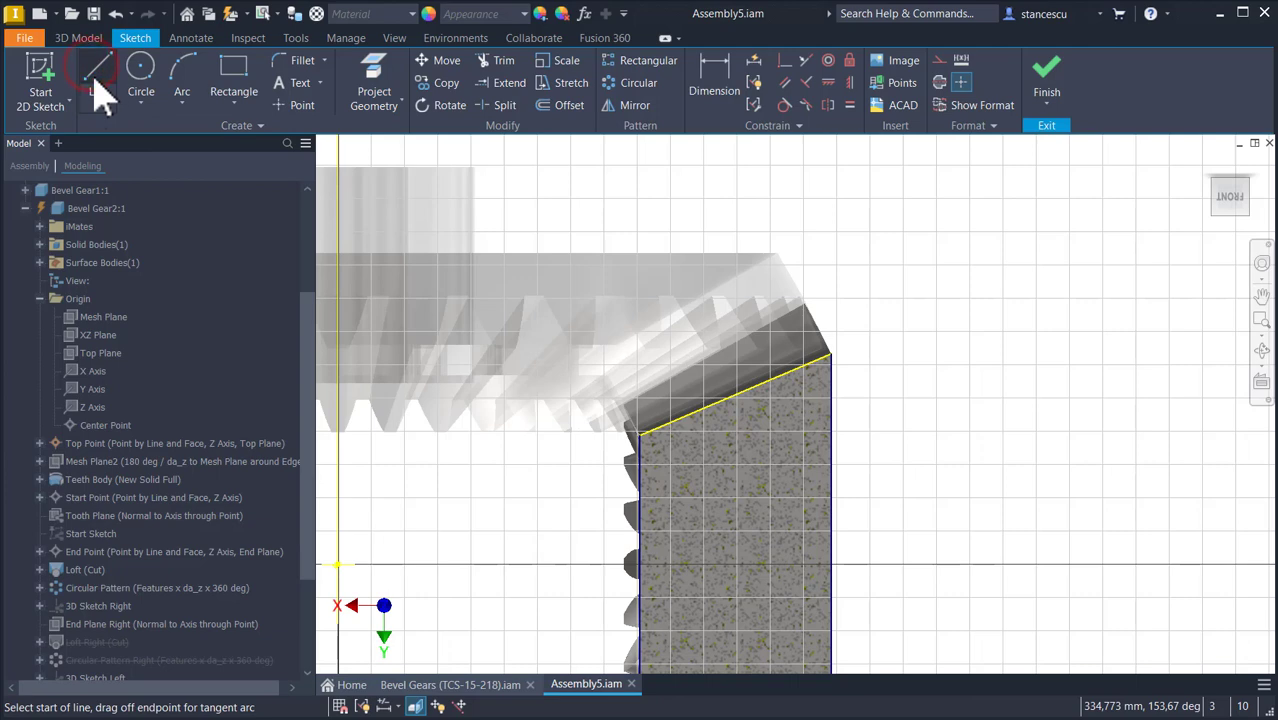
click(829, 355)
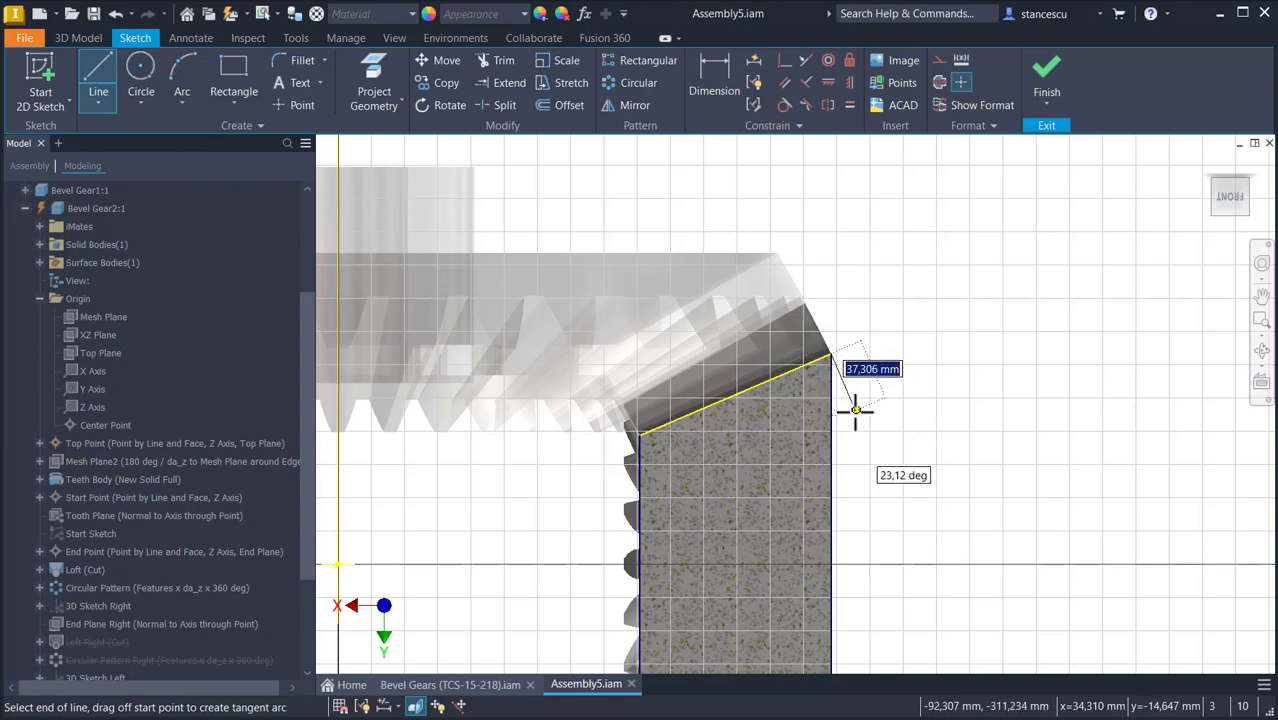
click(852, 403)
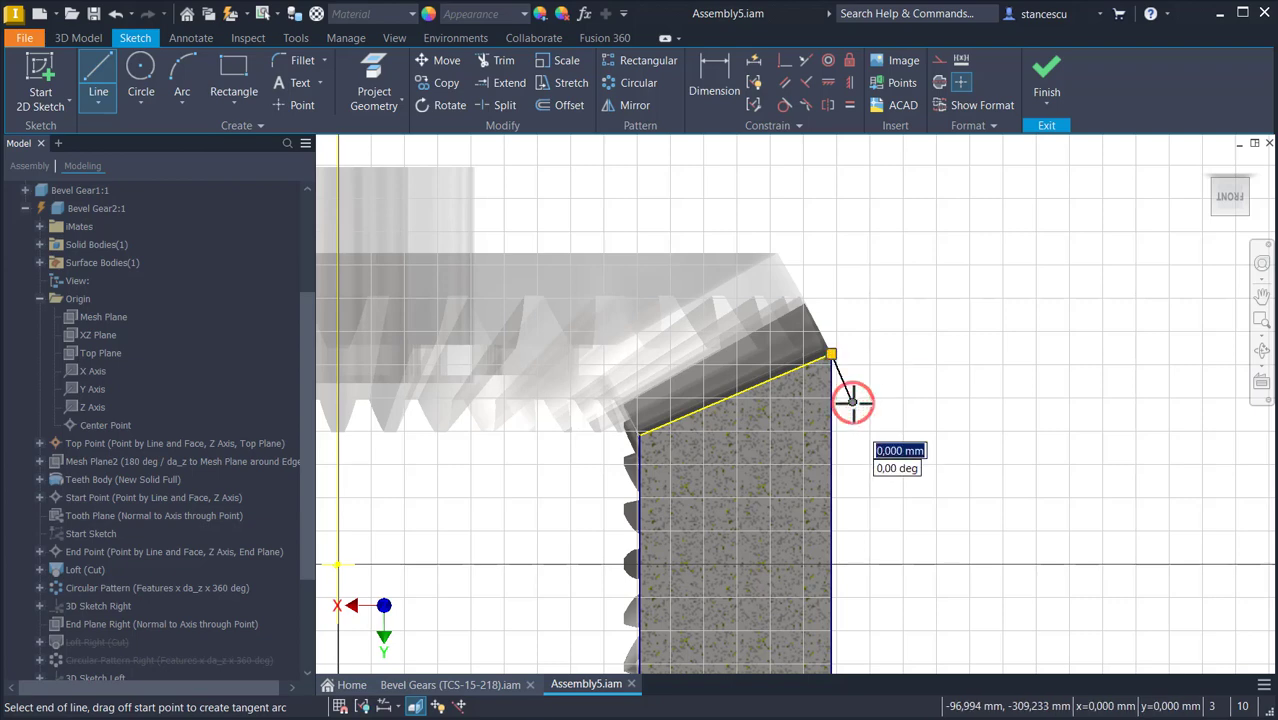
click(726, 458)
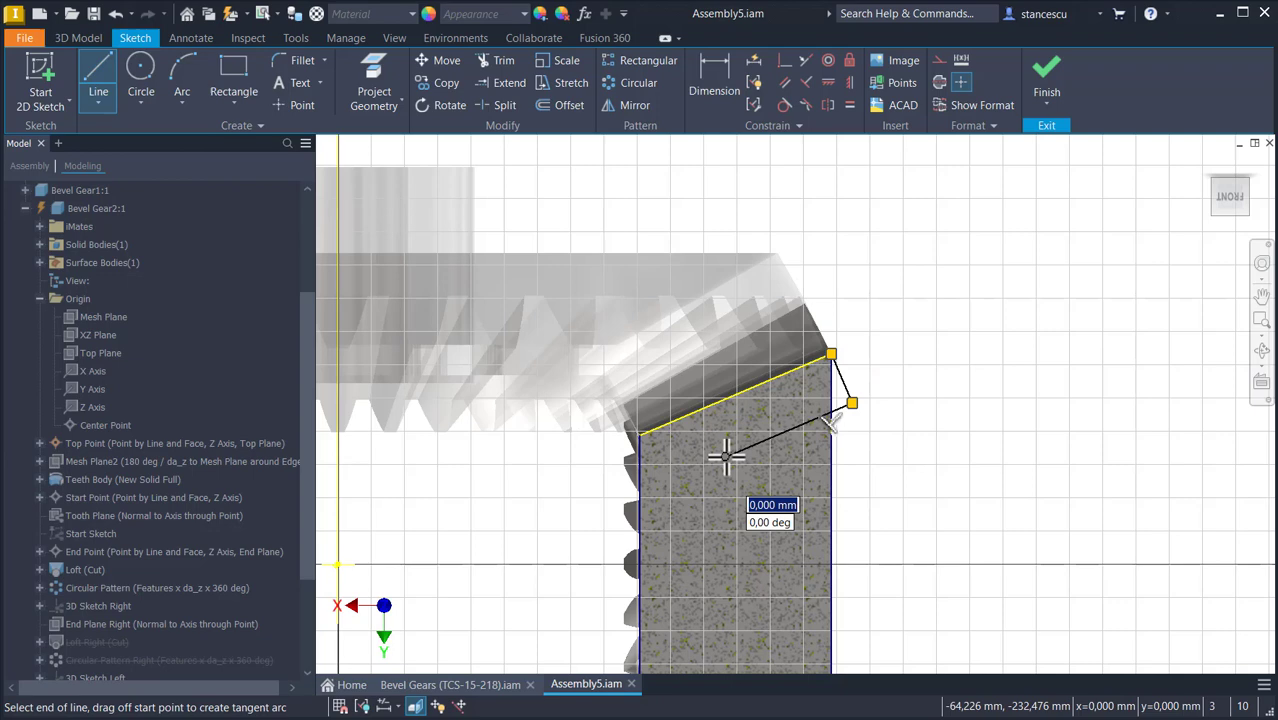
click(894, 458)
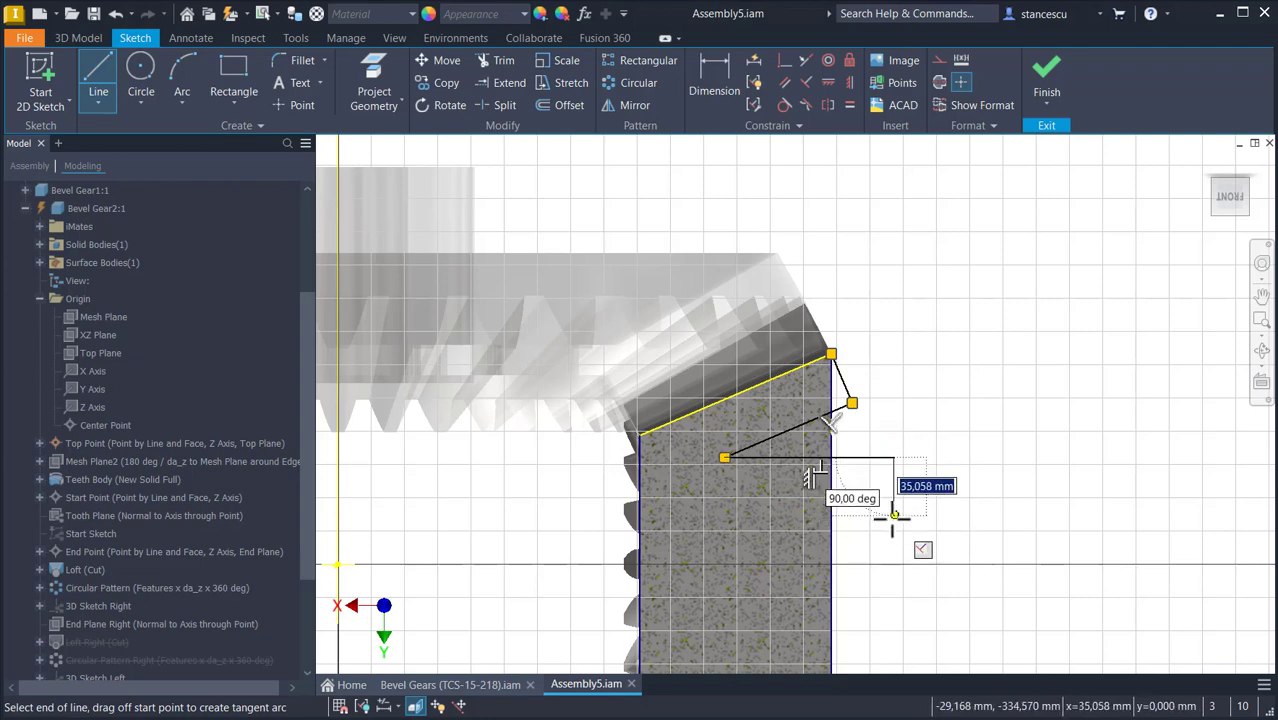
click(893, 516)
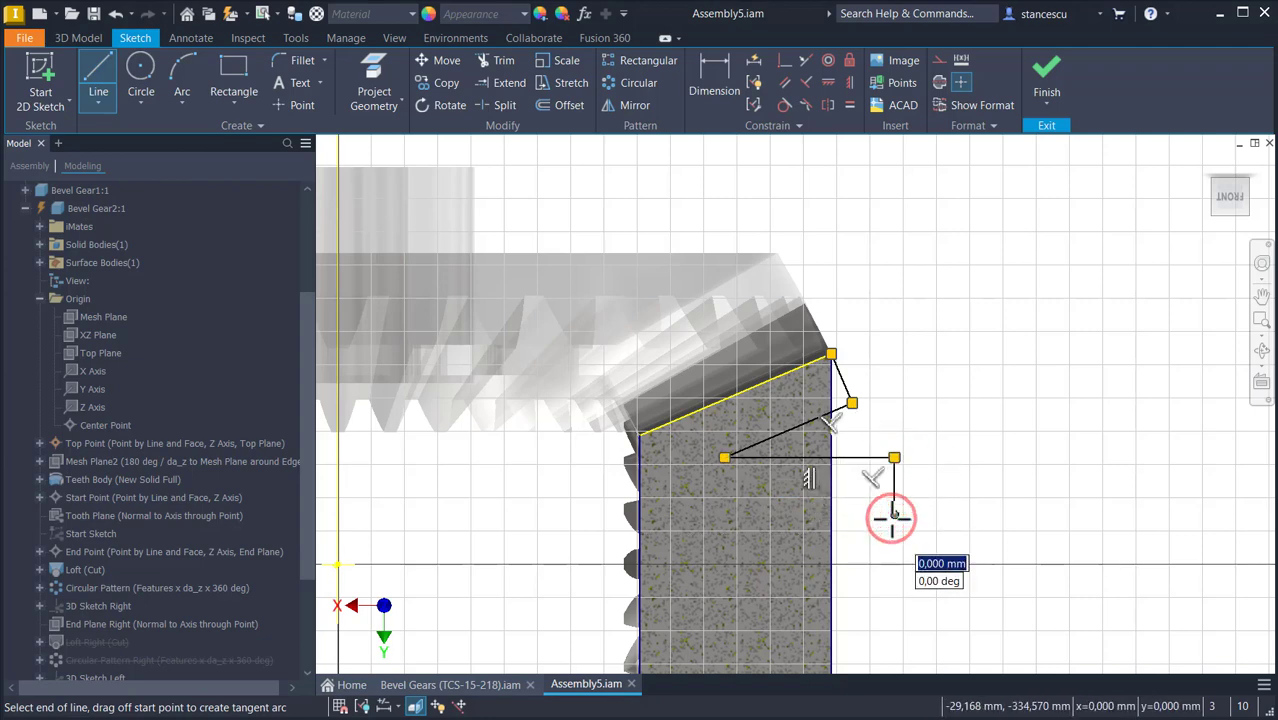
click(660, 516)
Continue the outline up the narrow end with a small notch about 6.7 mm wide and join it to the sloped edge's lower corner.
scroll(660, 514, up, 3)
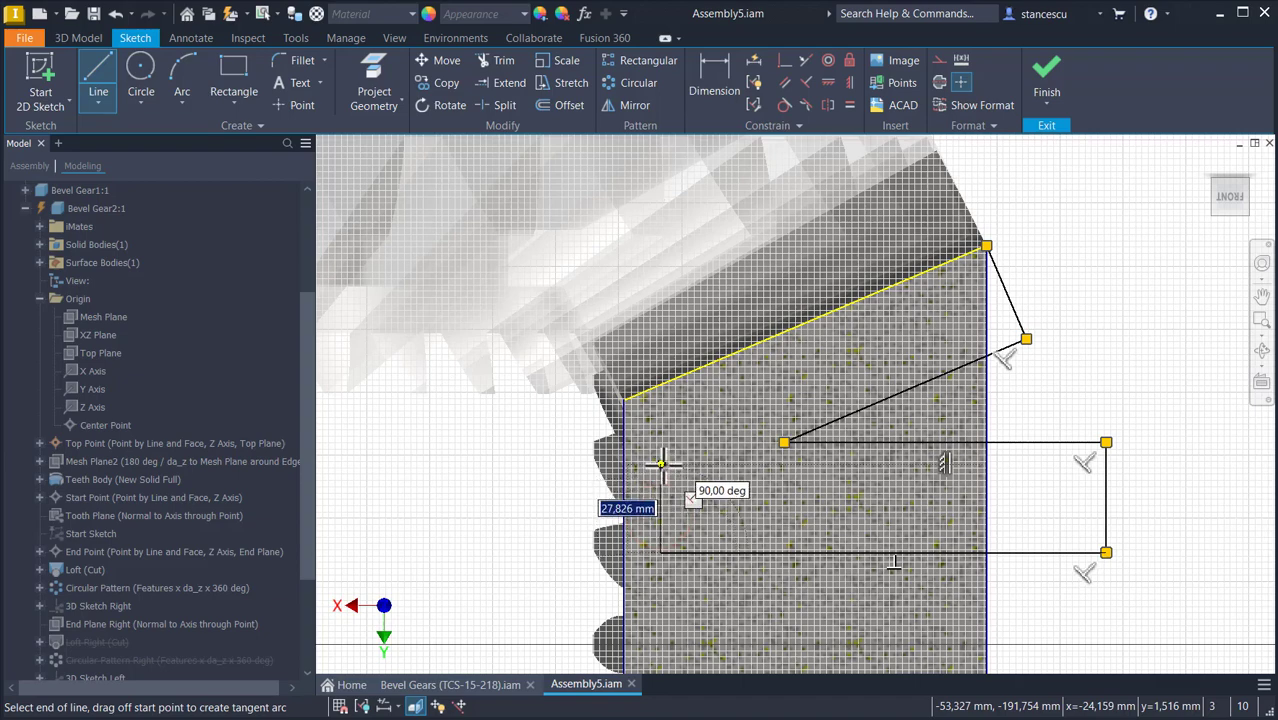
click(661, 457)
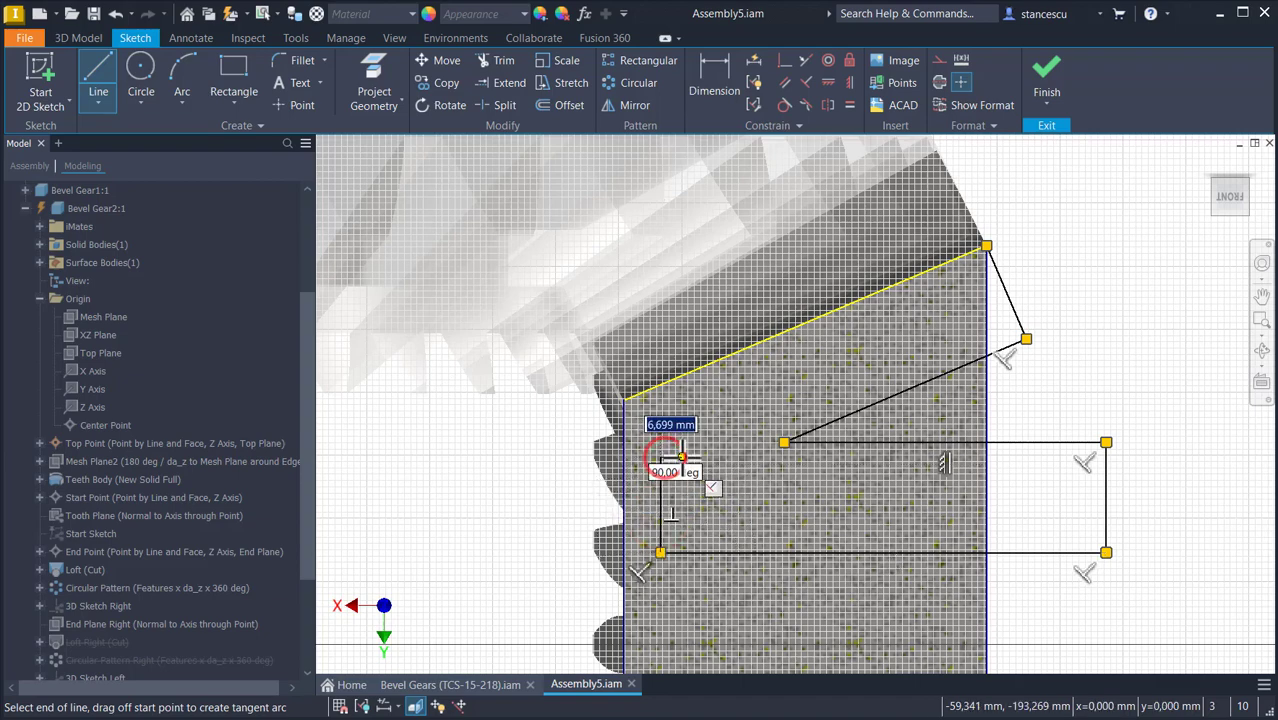
click(682, 441)
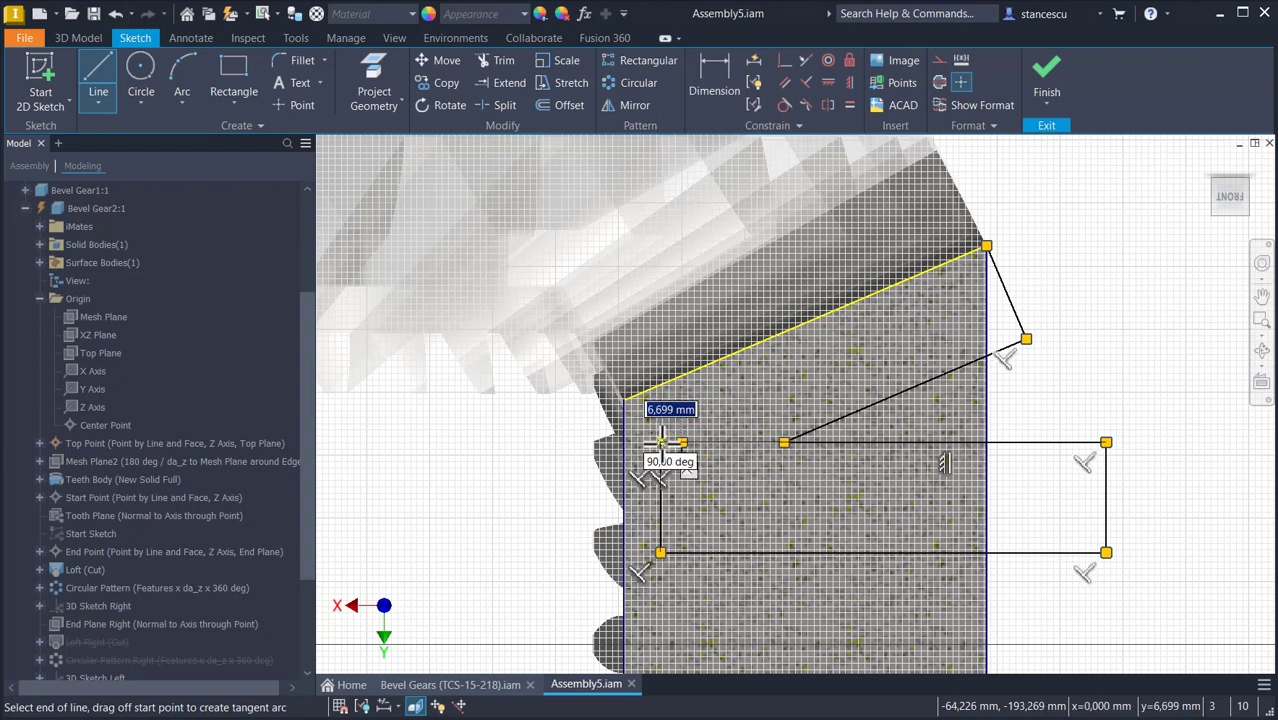
click(660, 442)
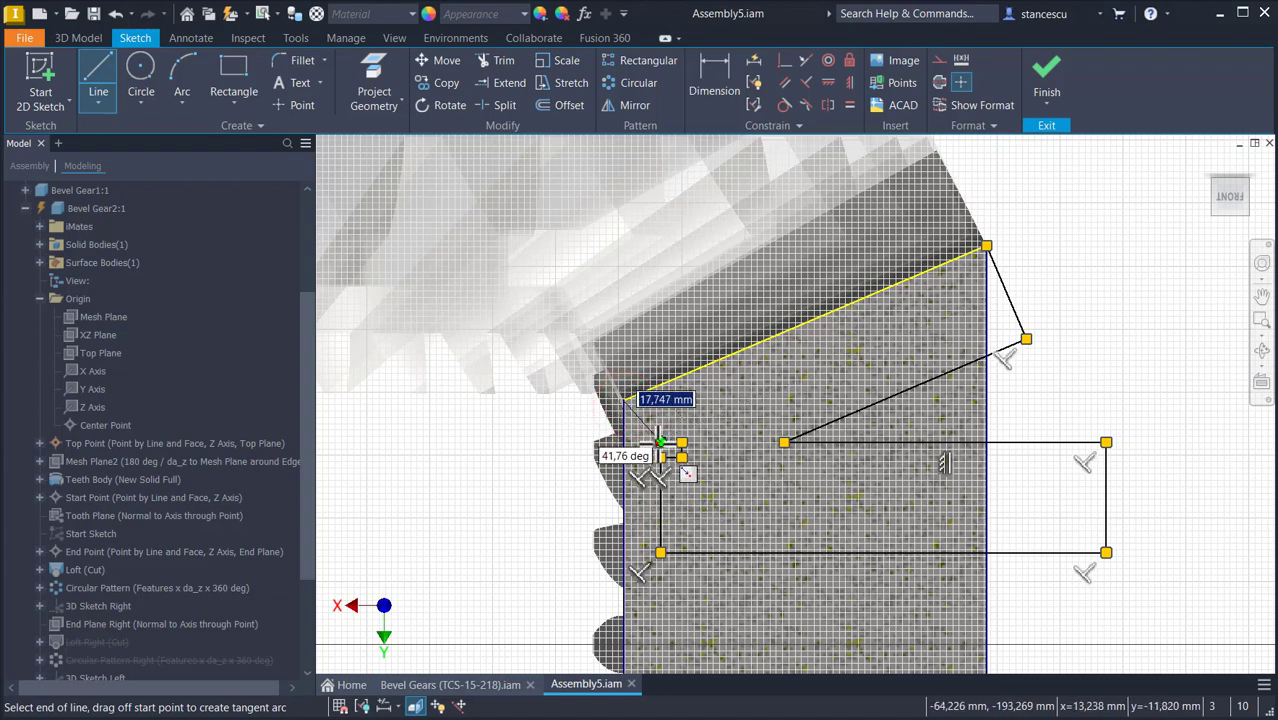
click(659, 441)
key(Escape)
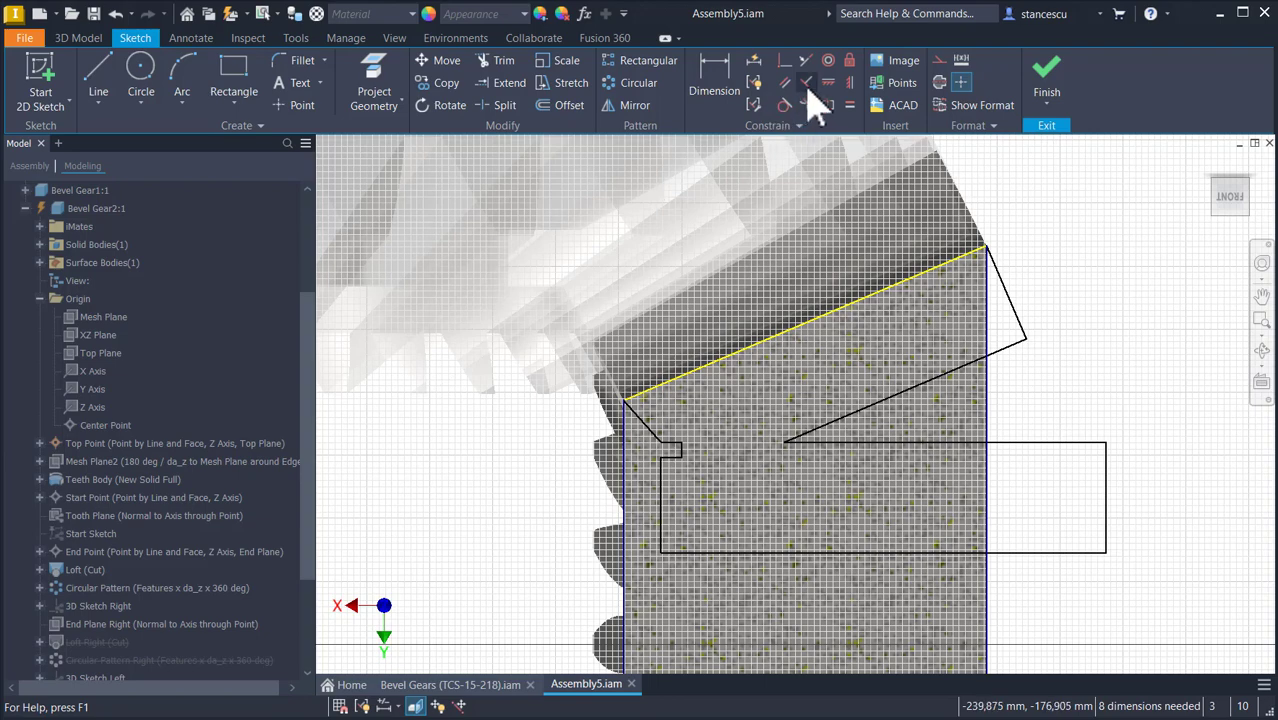
Make the short line at the narrow end's corner perpendicular to the projected sloped edge.
click(806, 82)
click(647, 416)
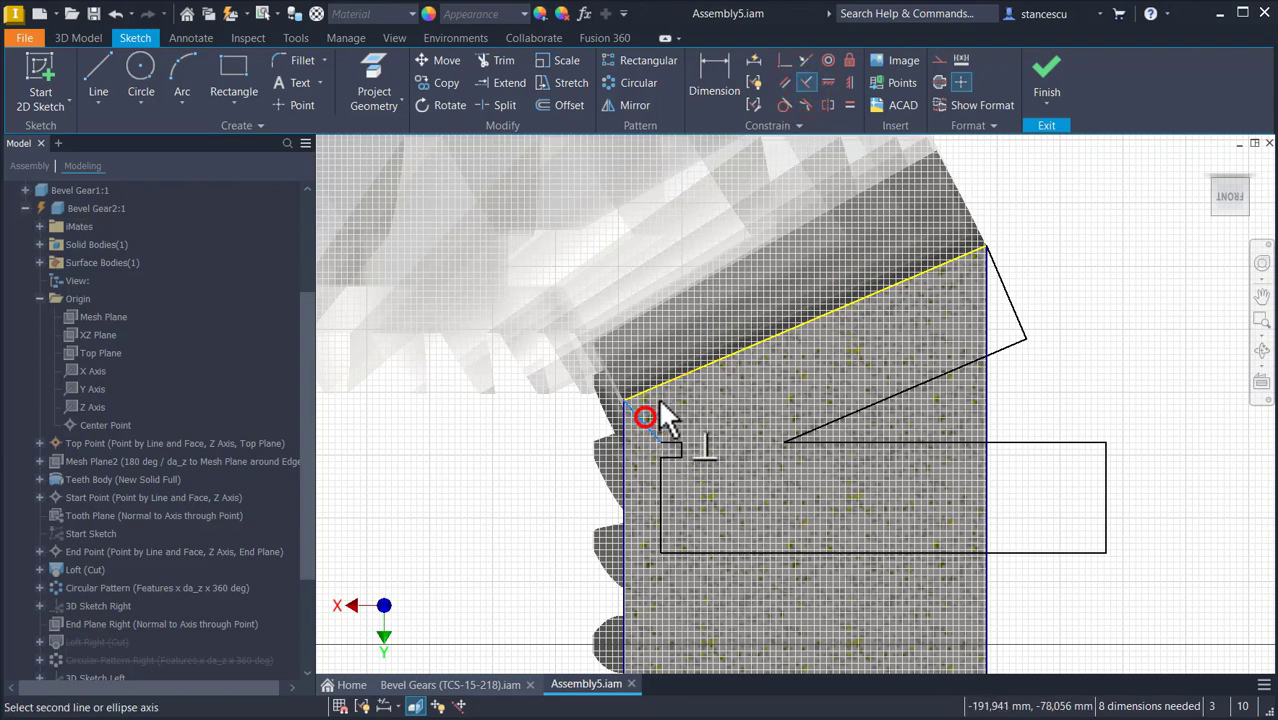
click(664, 380)
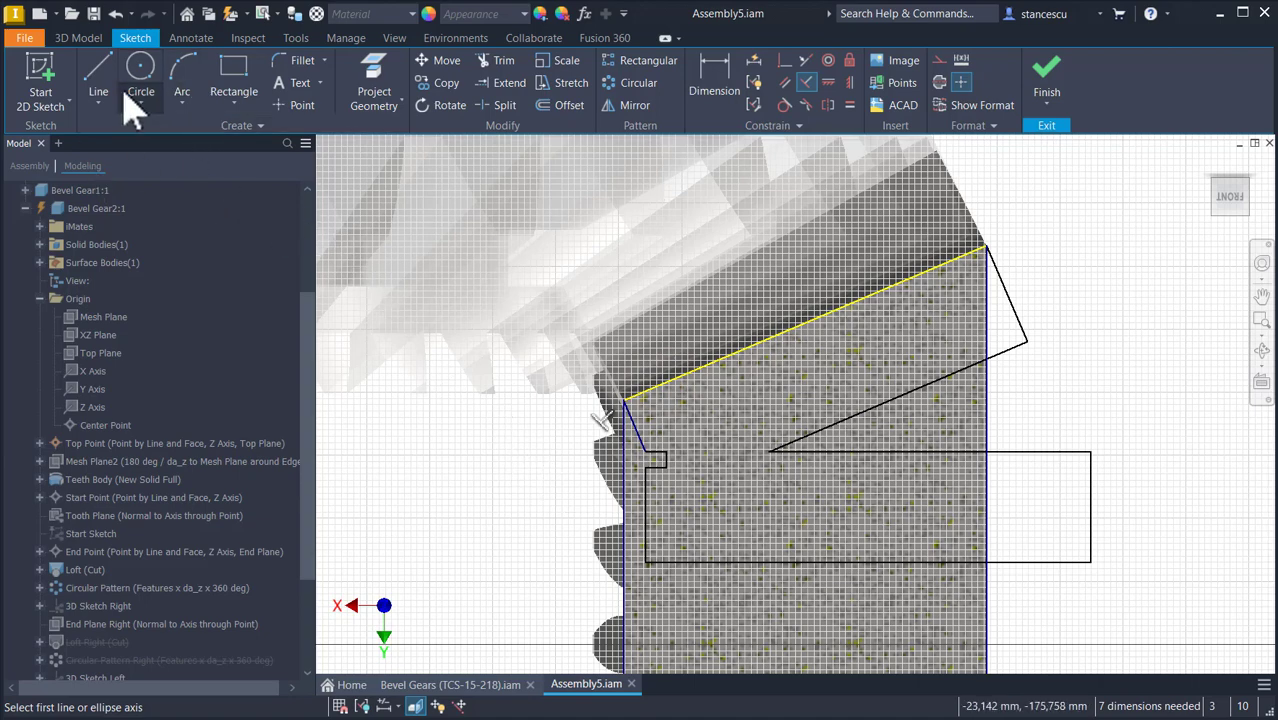
Draw a horizontal centerline between the midpoints of the two end-face lines, then turn the centerline format off.
click(86, 76)
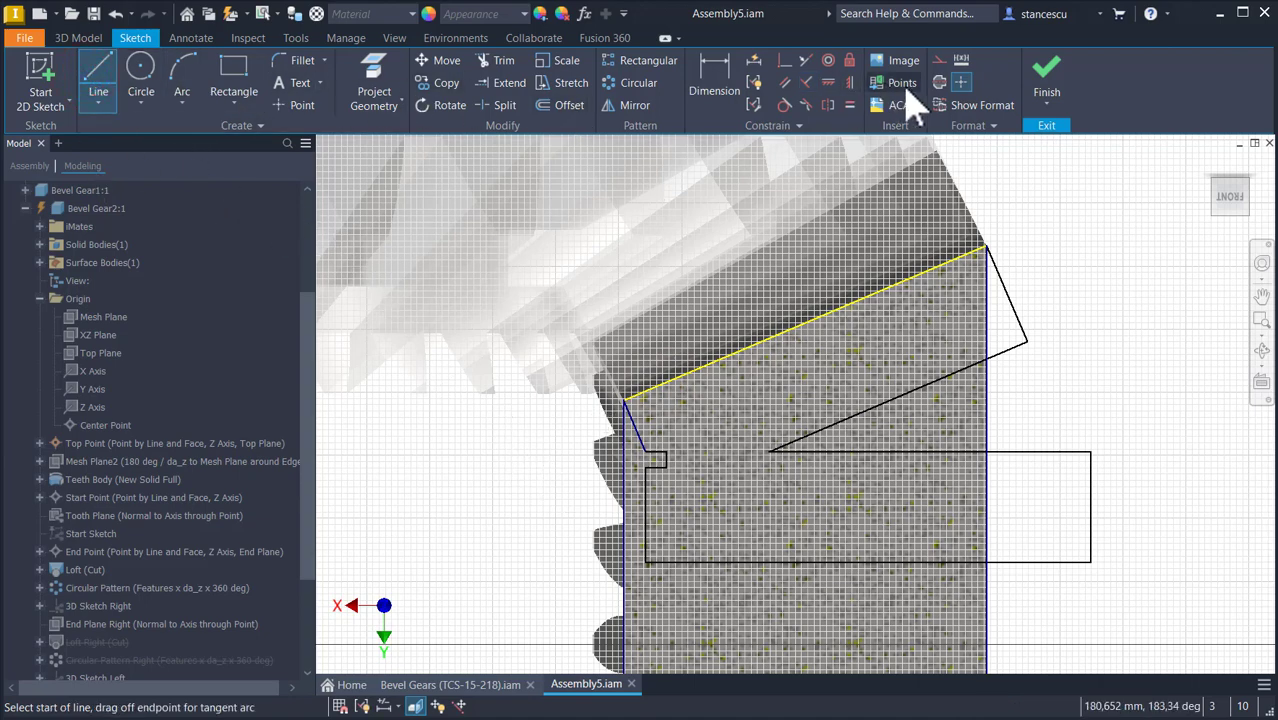
click(939, 84)
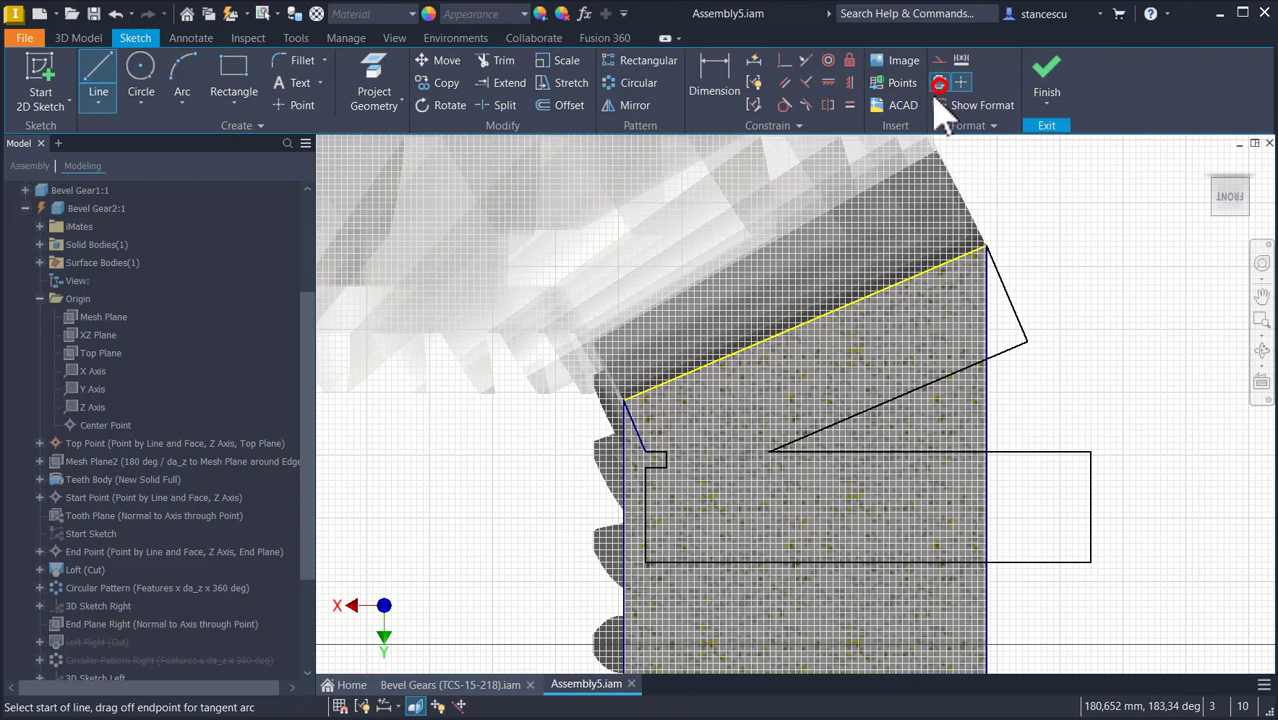
click(624, 648)
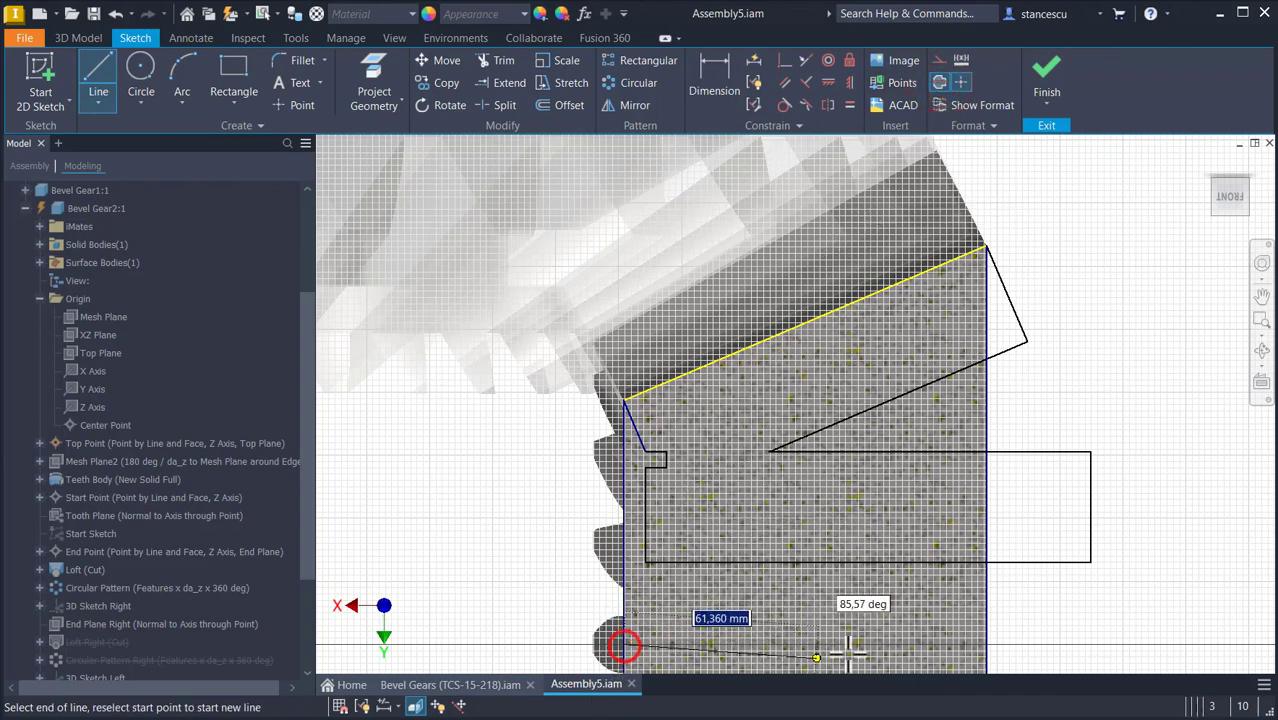
click(985, 645)
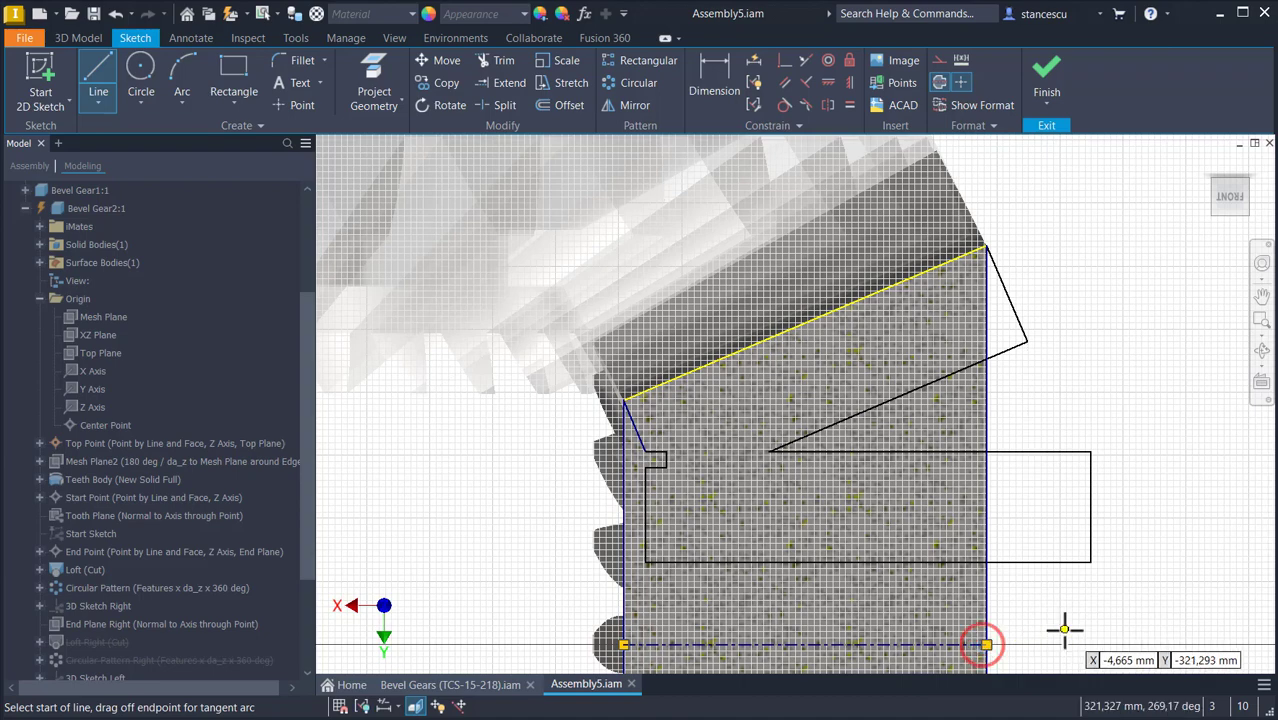
key(Escape)
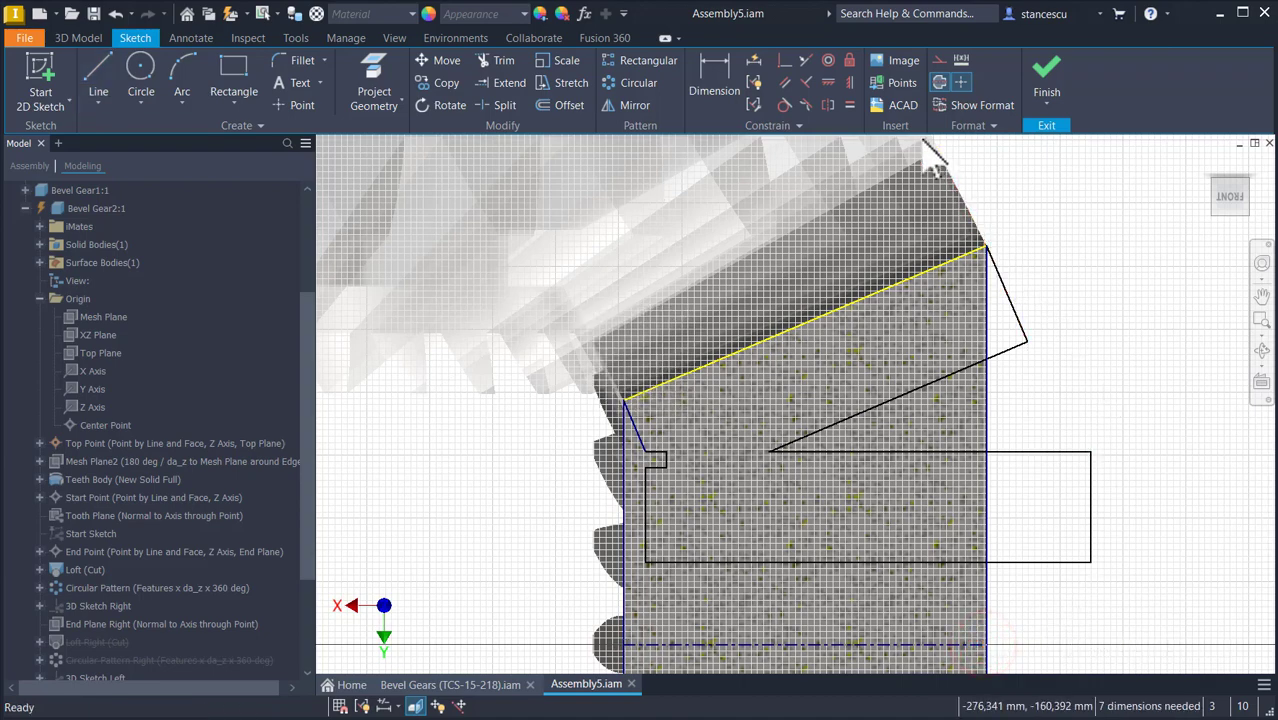
click(942, 84)
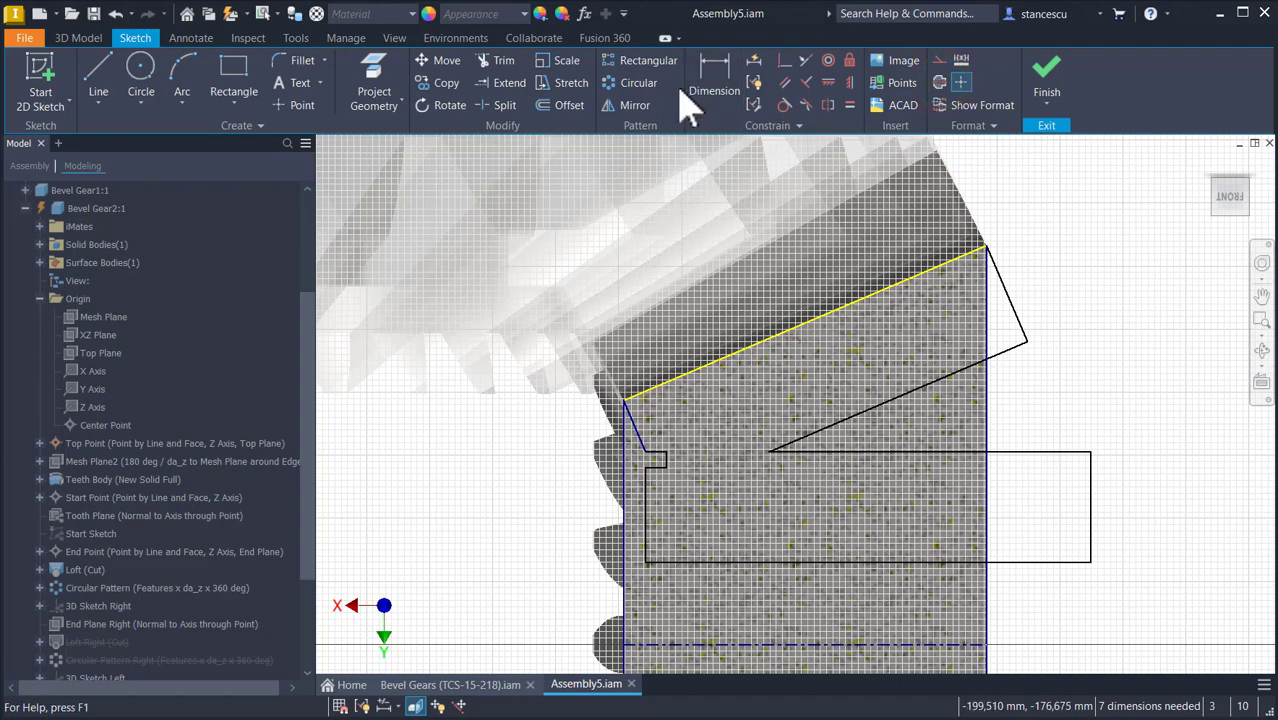
Dimension the horizontal distance between the hub's end line and the notch's inner vertical line as 50+90 mm.
click(716, 82)
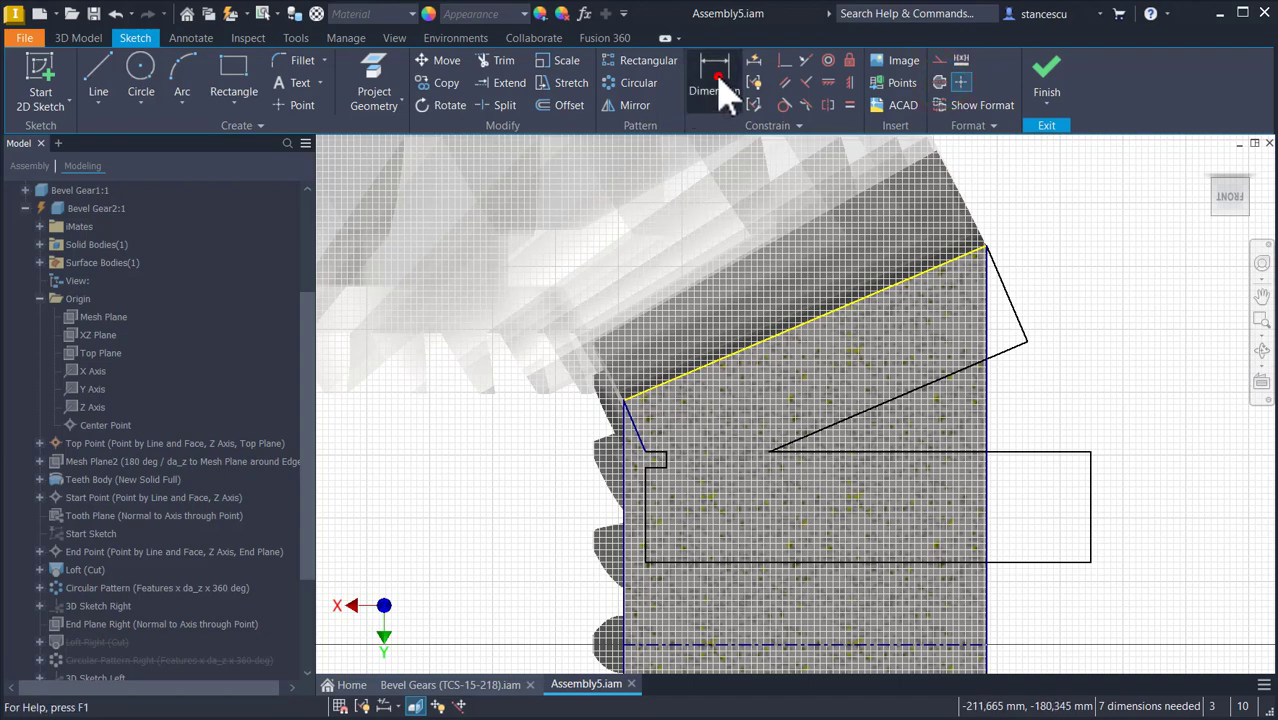
click(1089, 488)
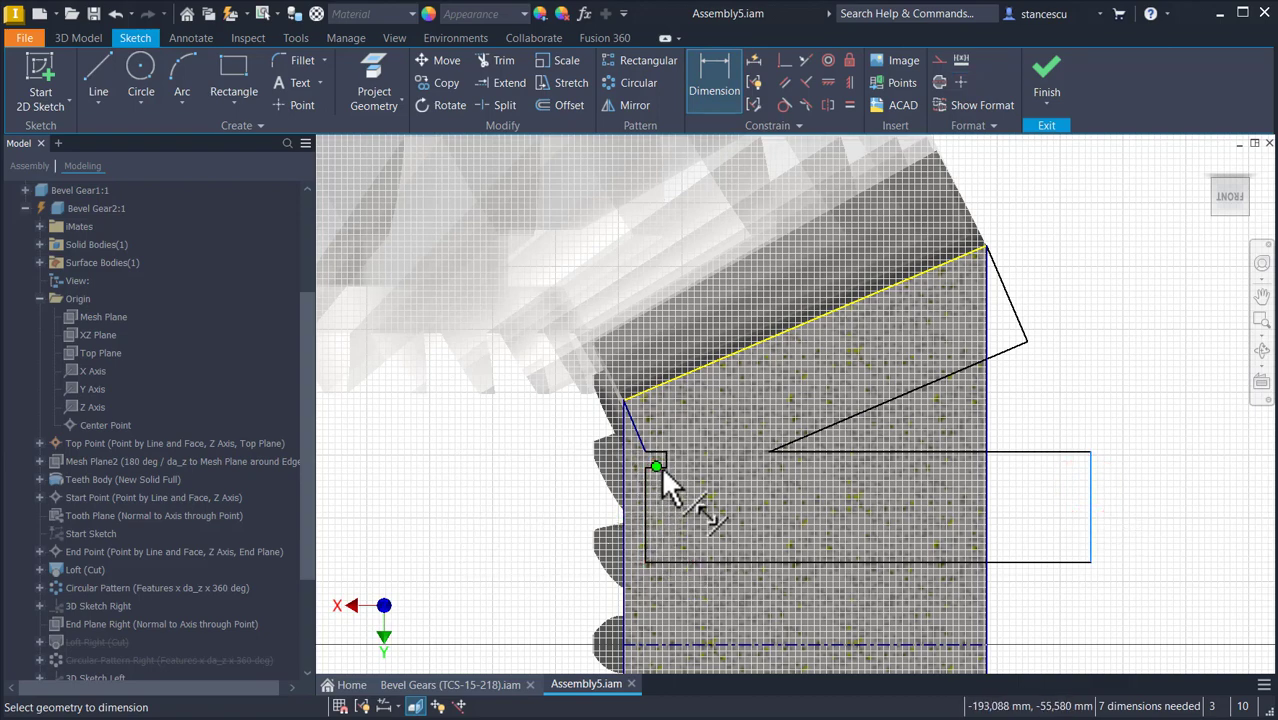
scroll(672, 460, down, 1)
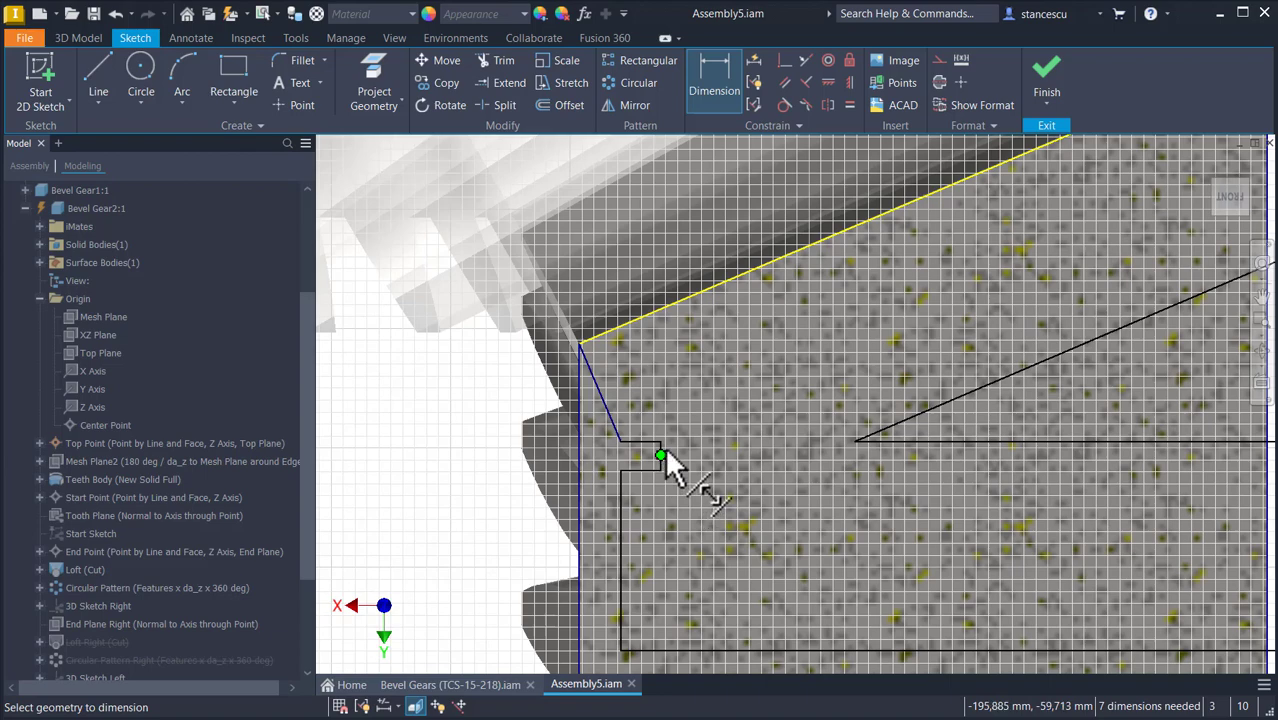
click(661, 449)
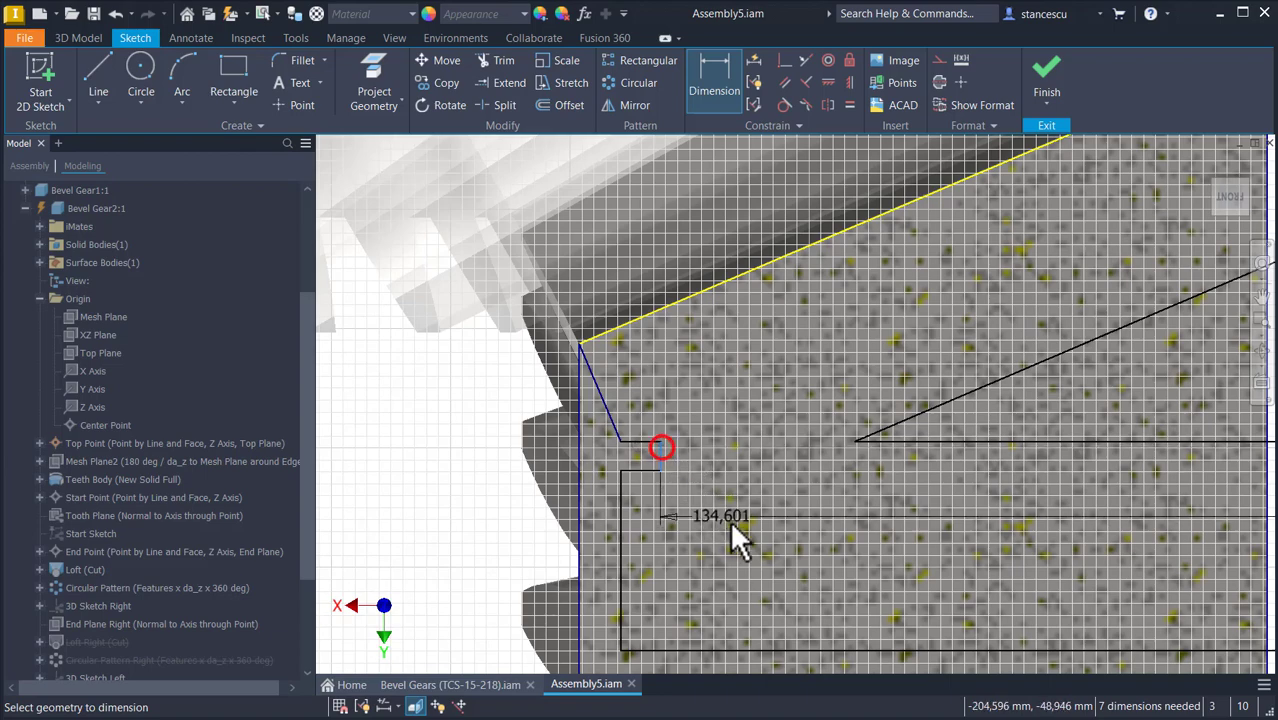
scroll(734, 523, up, 2)
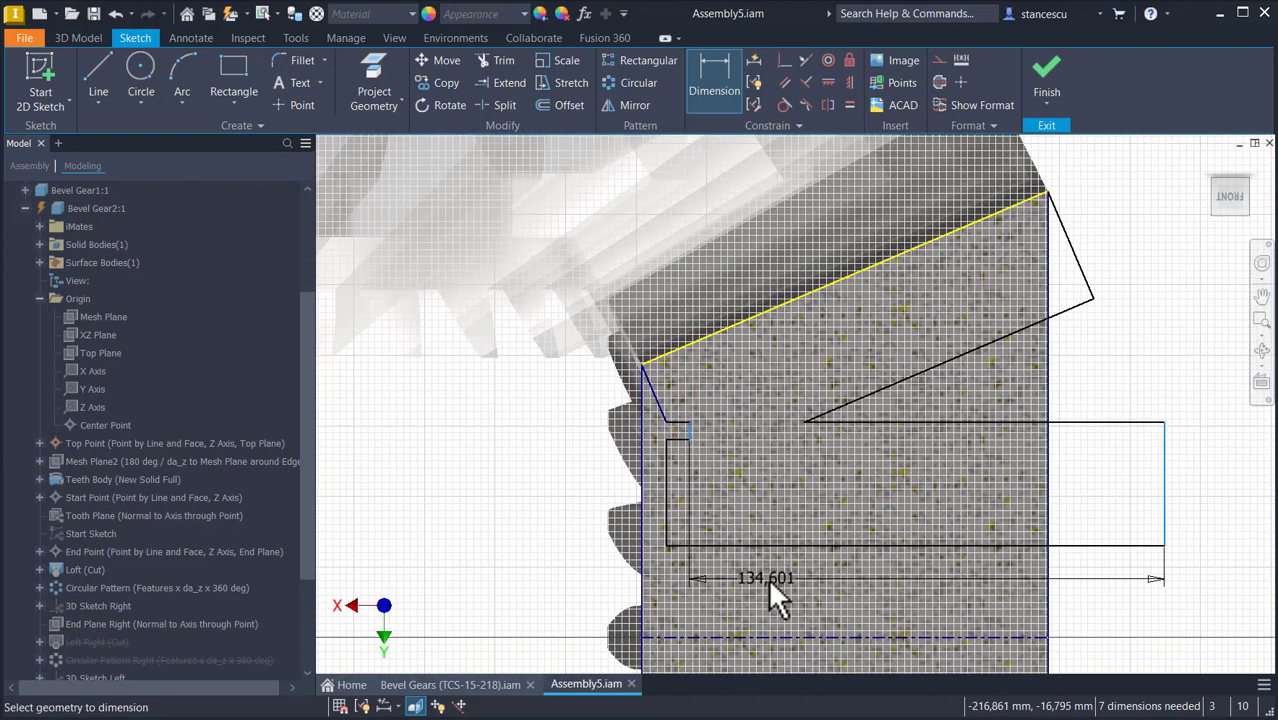
click(770, 585)
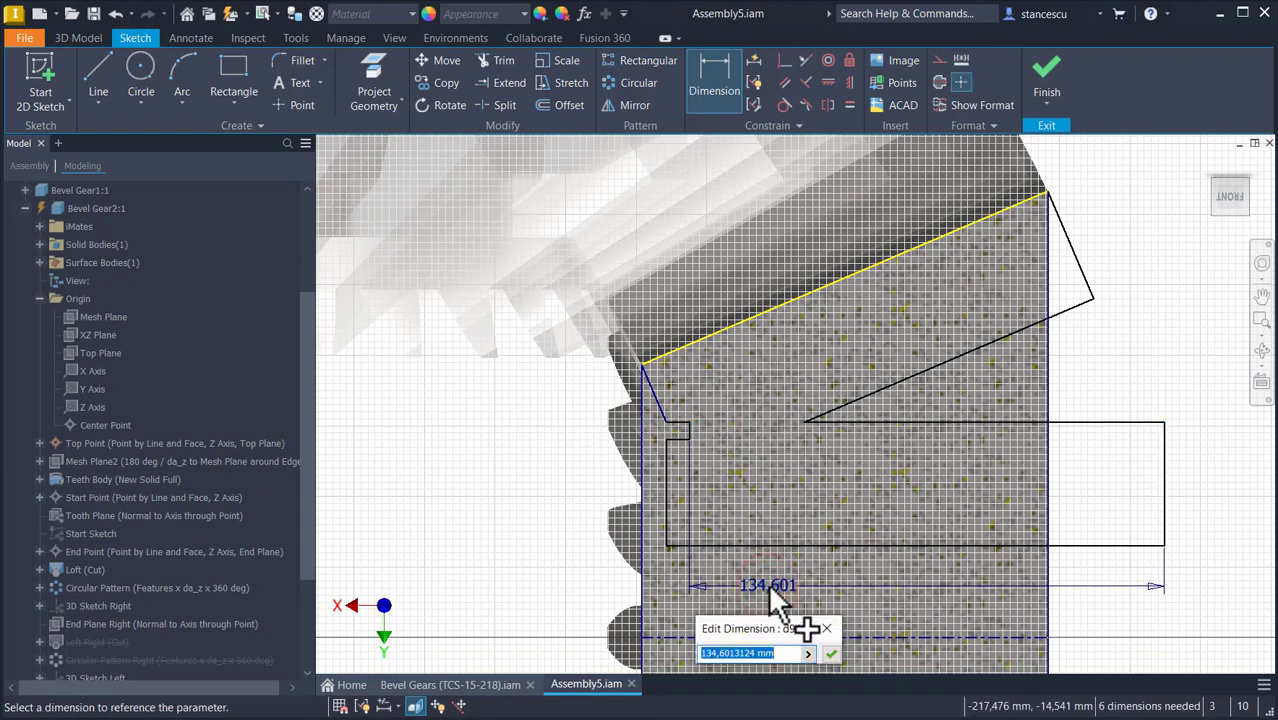
text(50)
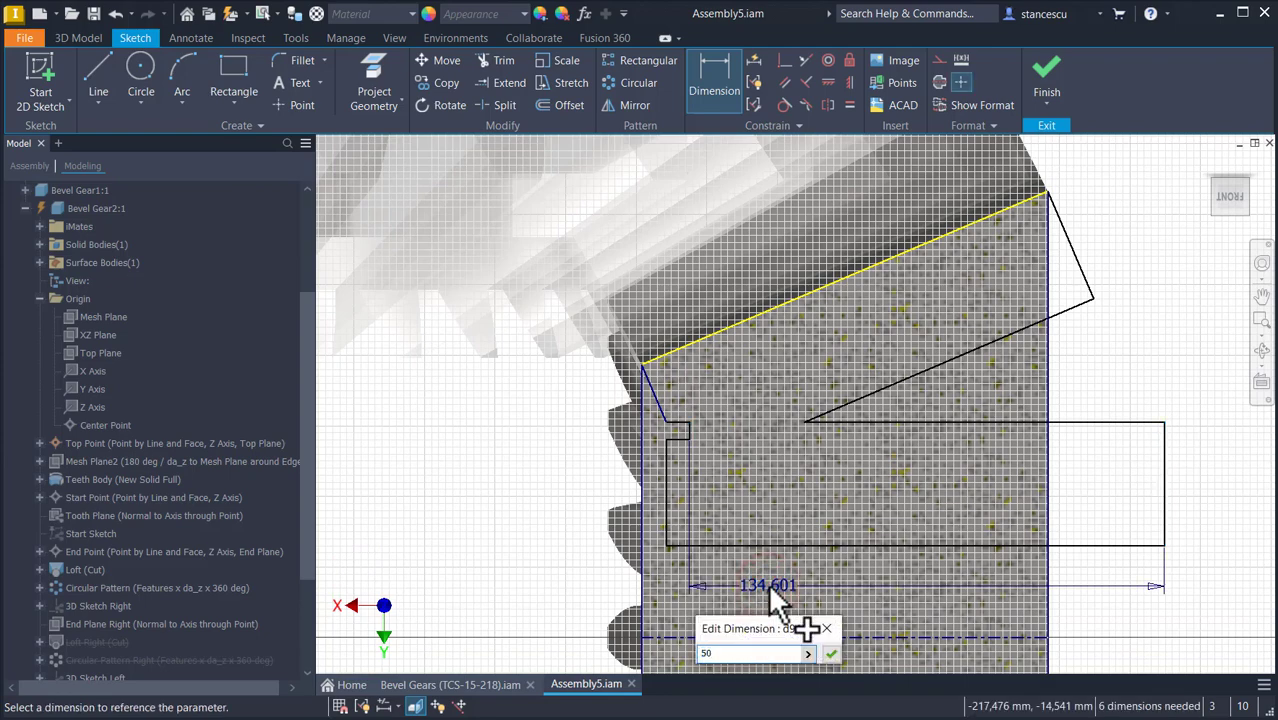
text(+90)
key(Return)
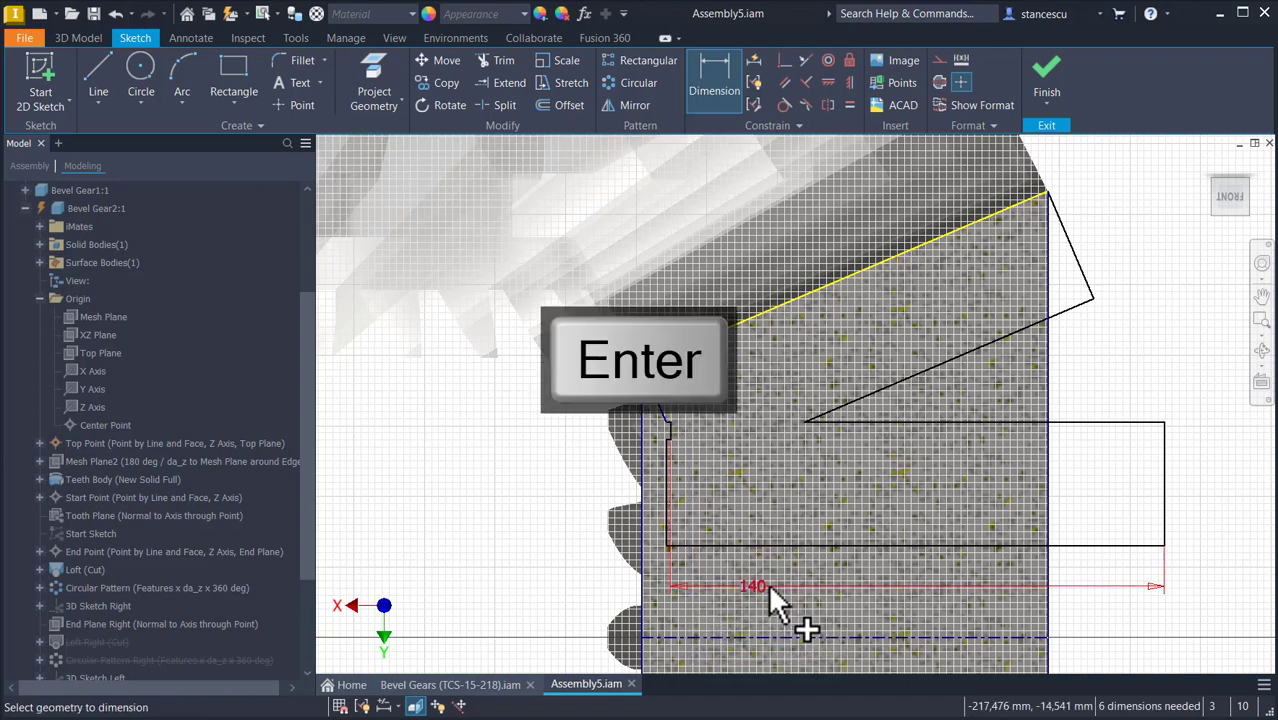
Dimension the notch's depth from the narrow end's vertical line as 5 mm.
scroll(720, 455, up, 2)
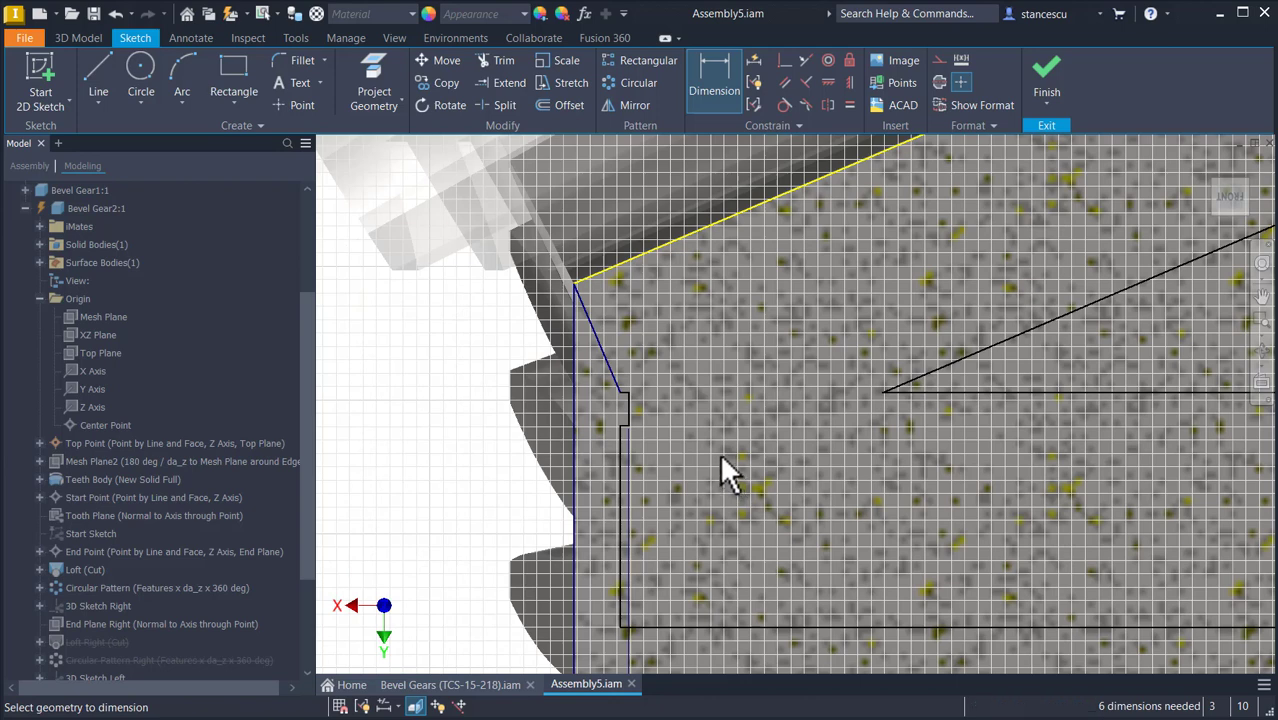
scroll(705, 455, up, 3)
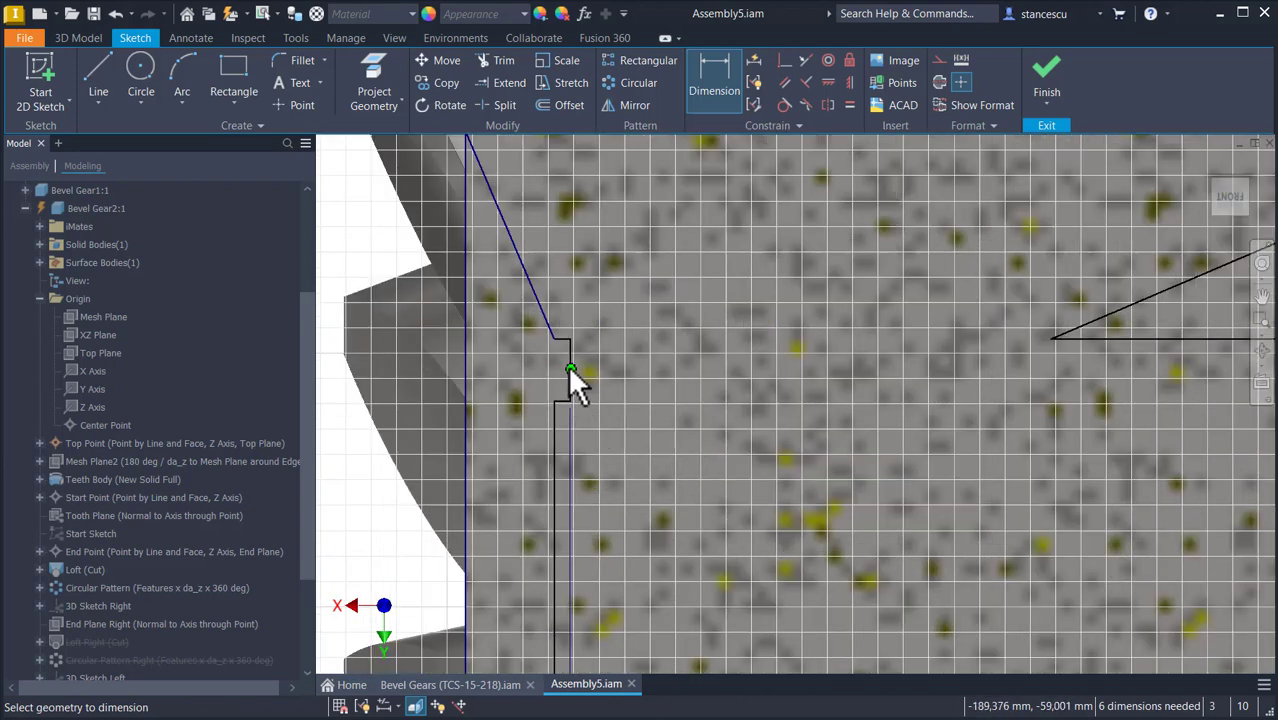
click(553, 429)
click(515, 370)
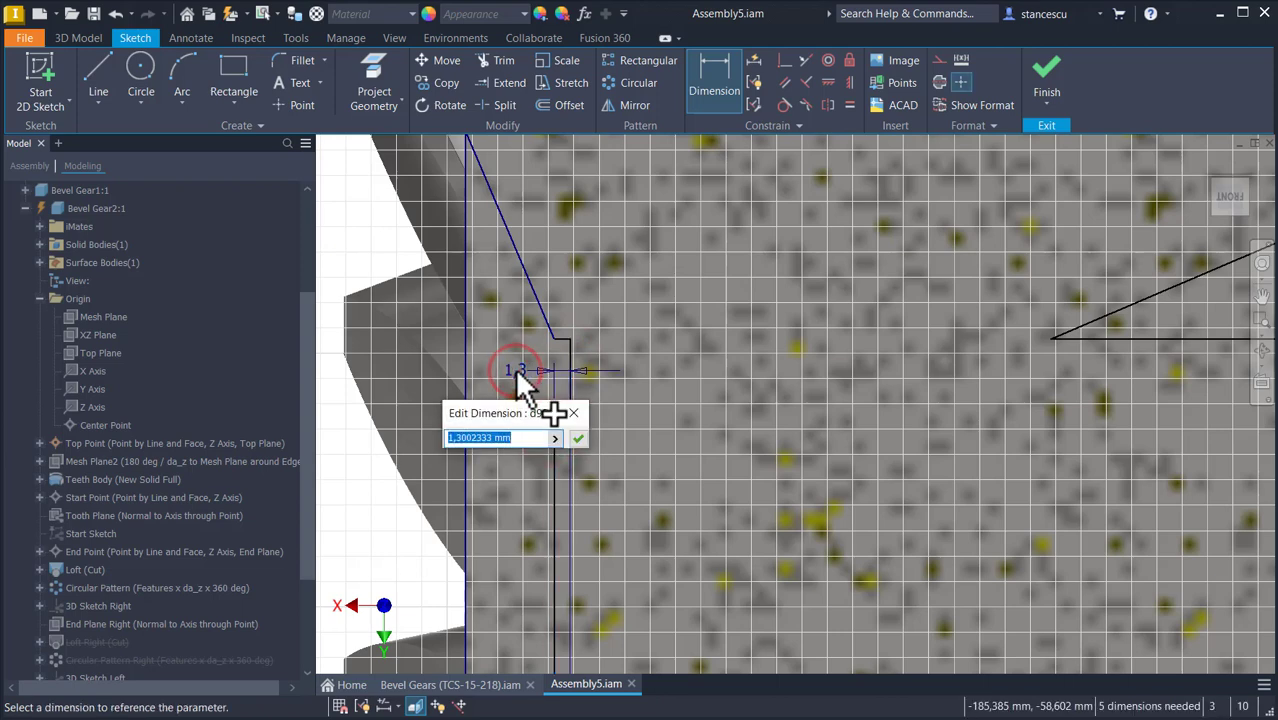
text(5)
key(Return)
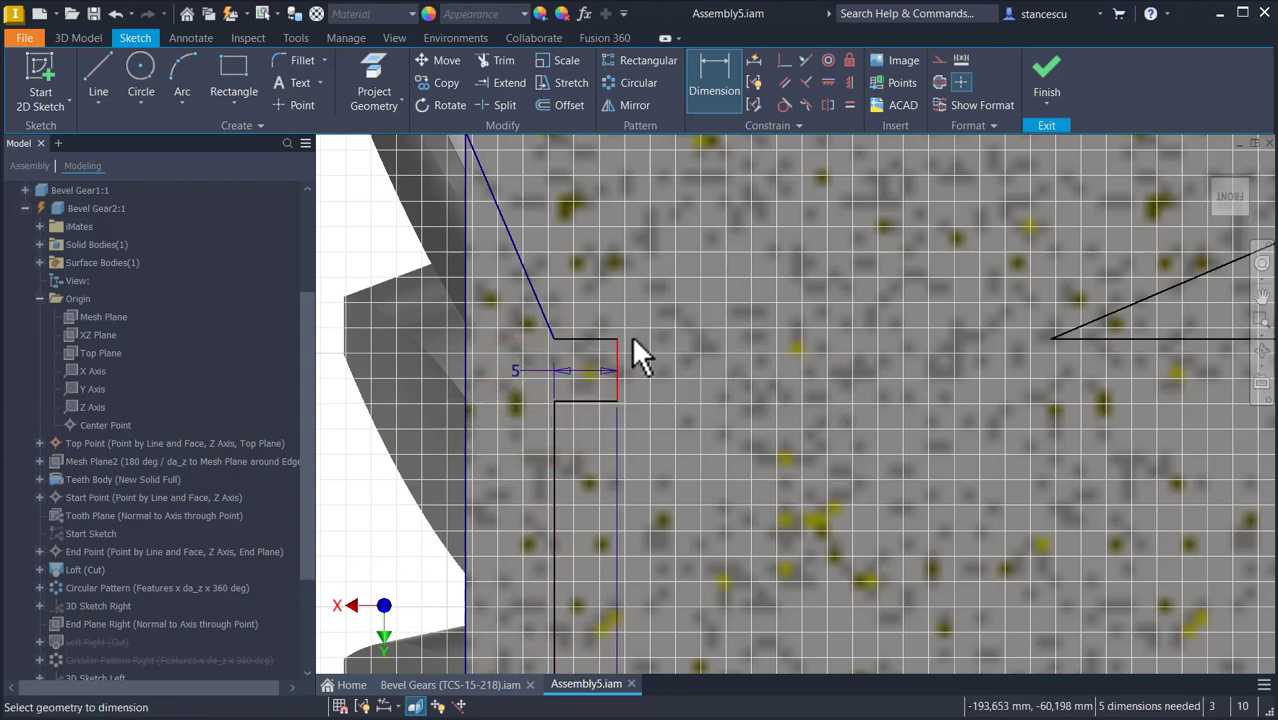
Make the inner sloped line of the body profile parallel to the projected sloped edge.
scroll(790, 352, up, 3)
scroll(792, 349, up, 3)
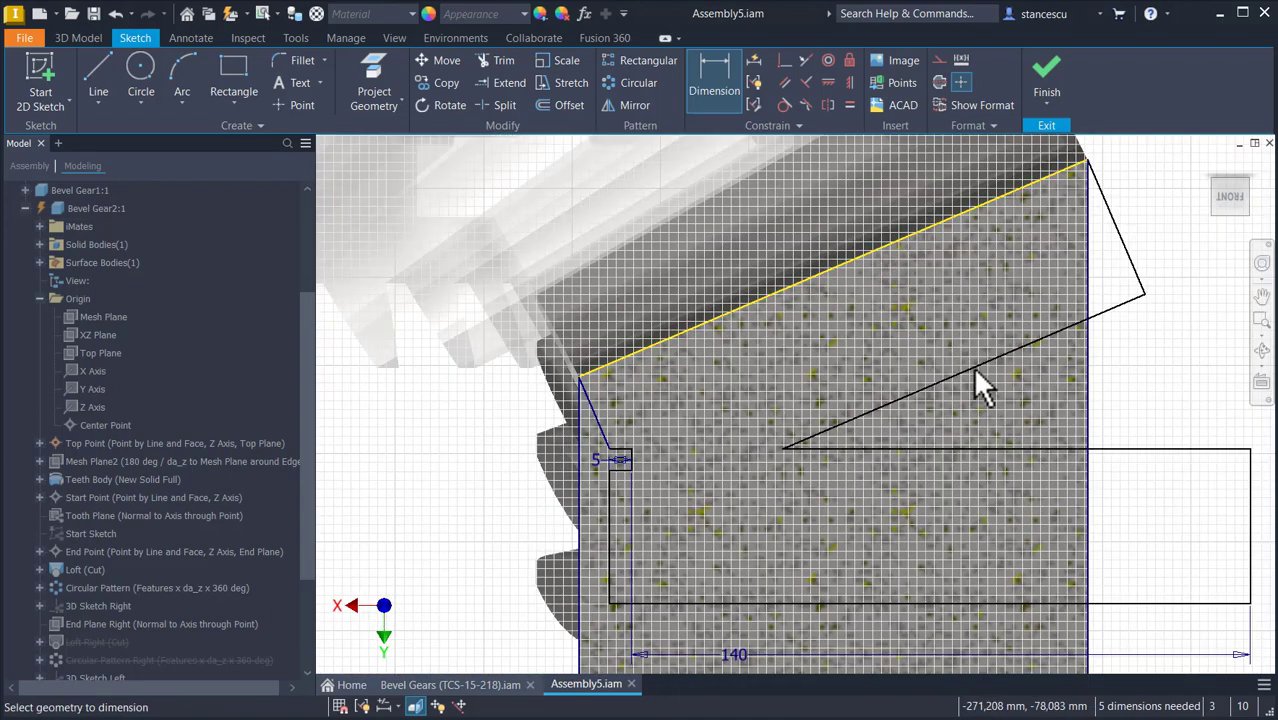
click(784, 83)
click(843, 260)
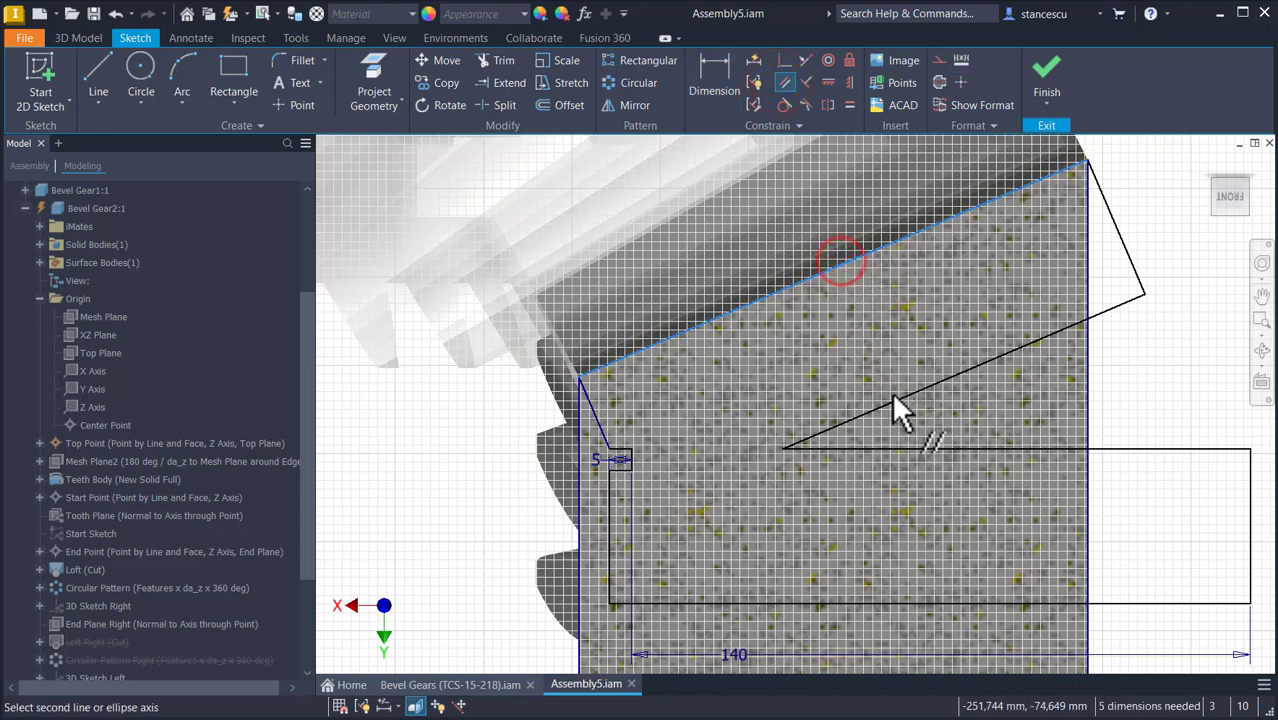
click(893, 401)
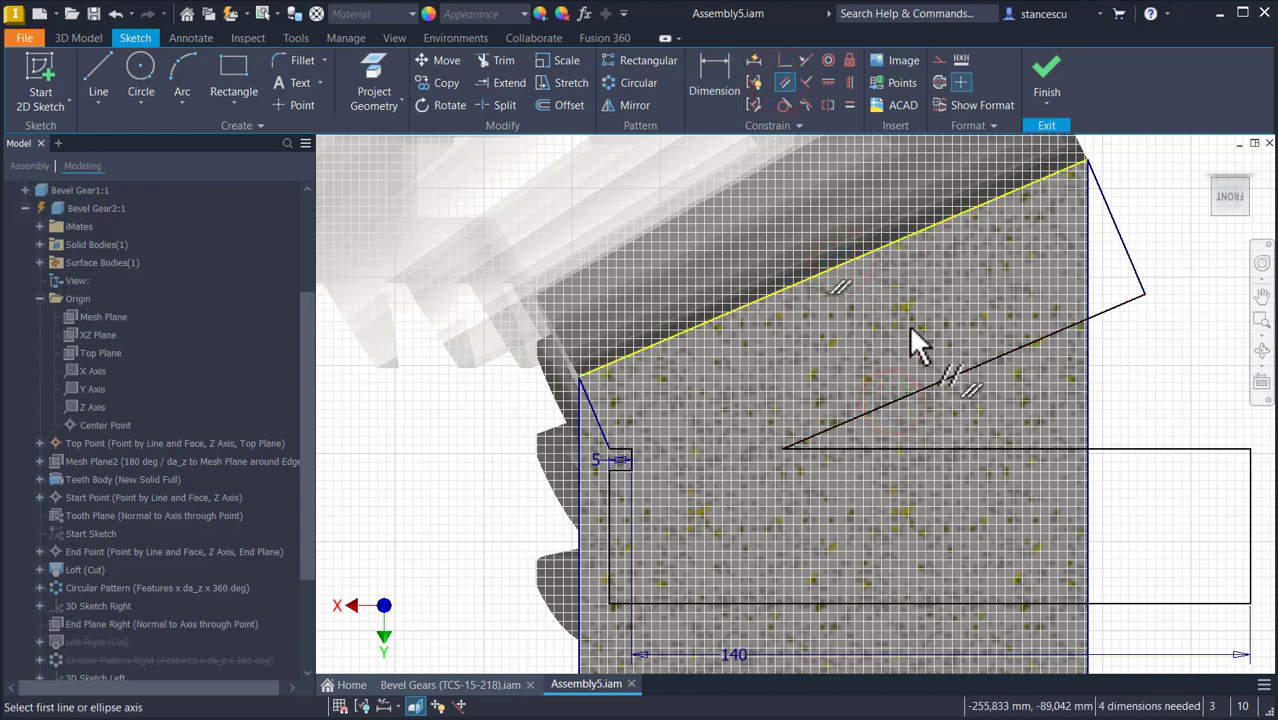
Dimension the rim thickness between the projected sloped edge and the parallel inner line as 30 mm.
click(728, 75)
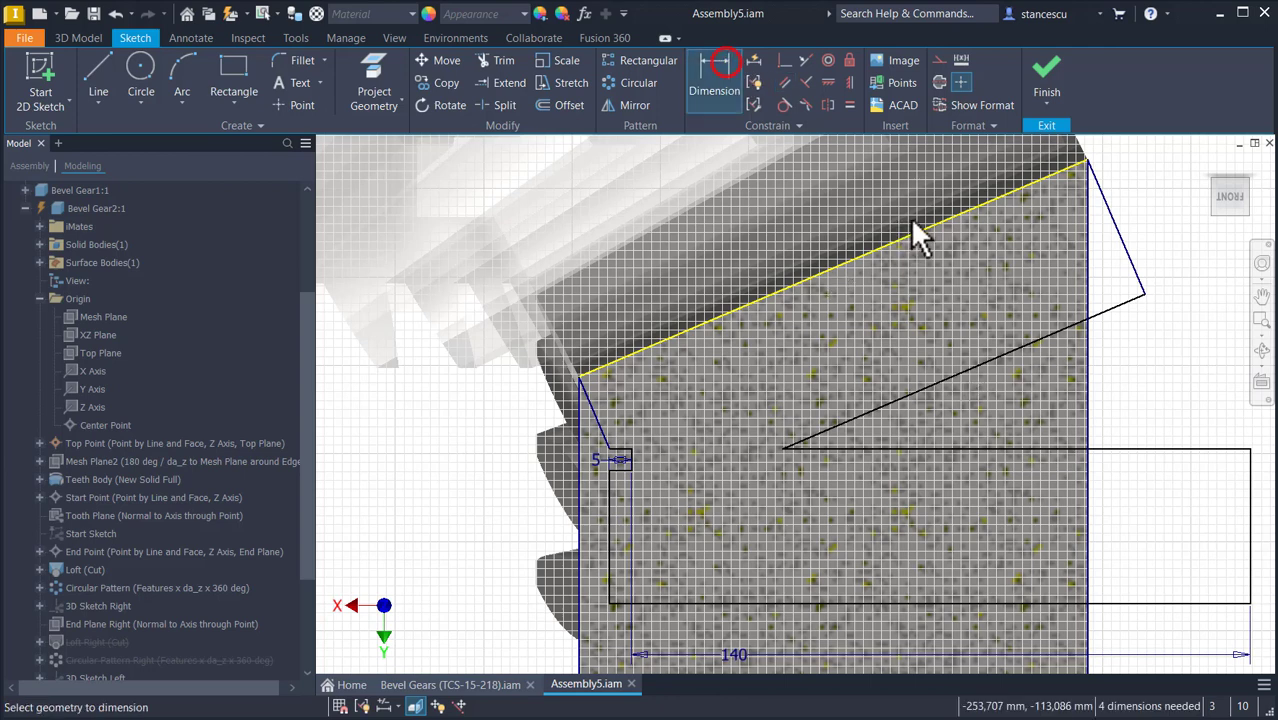
click(924, 225)
click(983, 366)
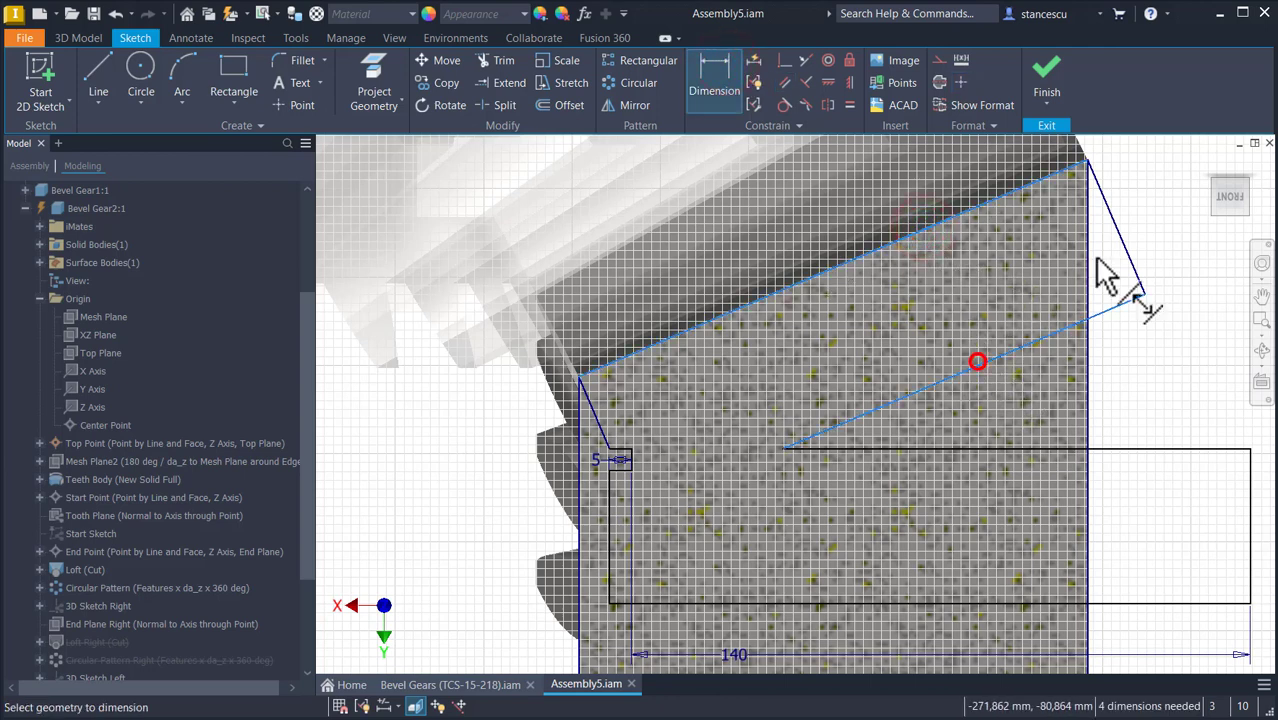
click(1170, 224)
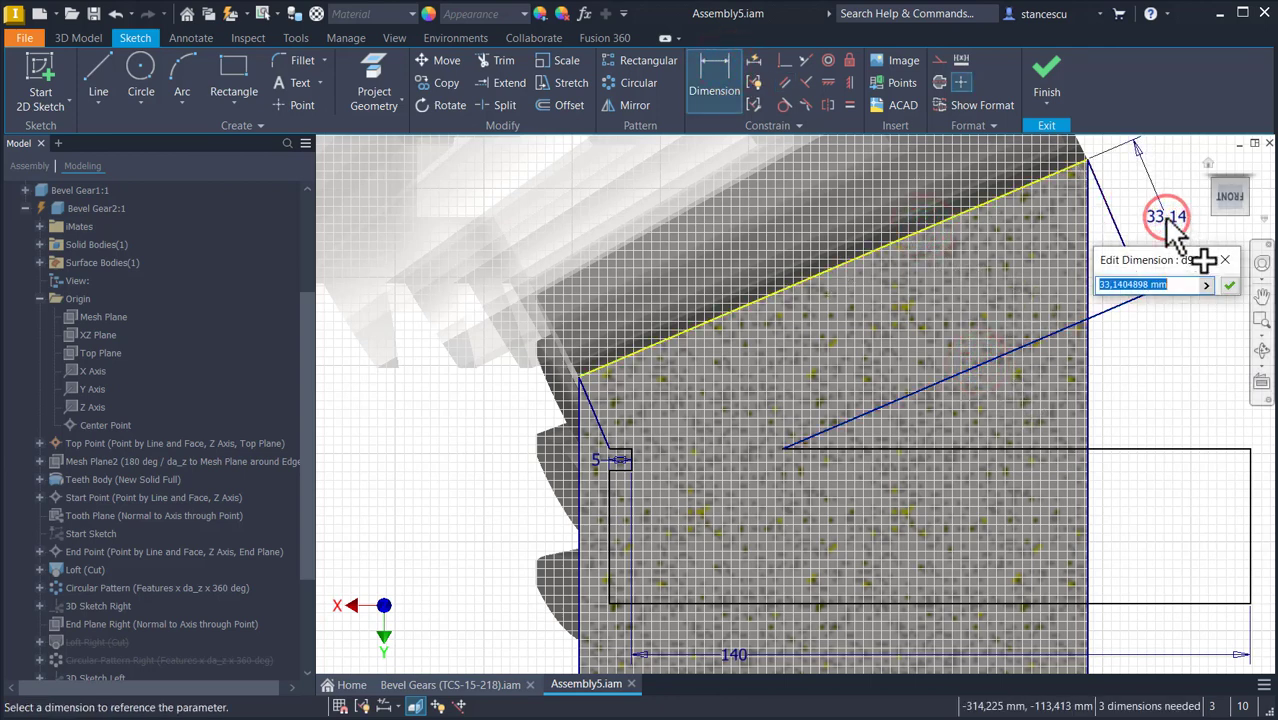
key(Return)
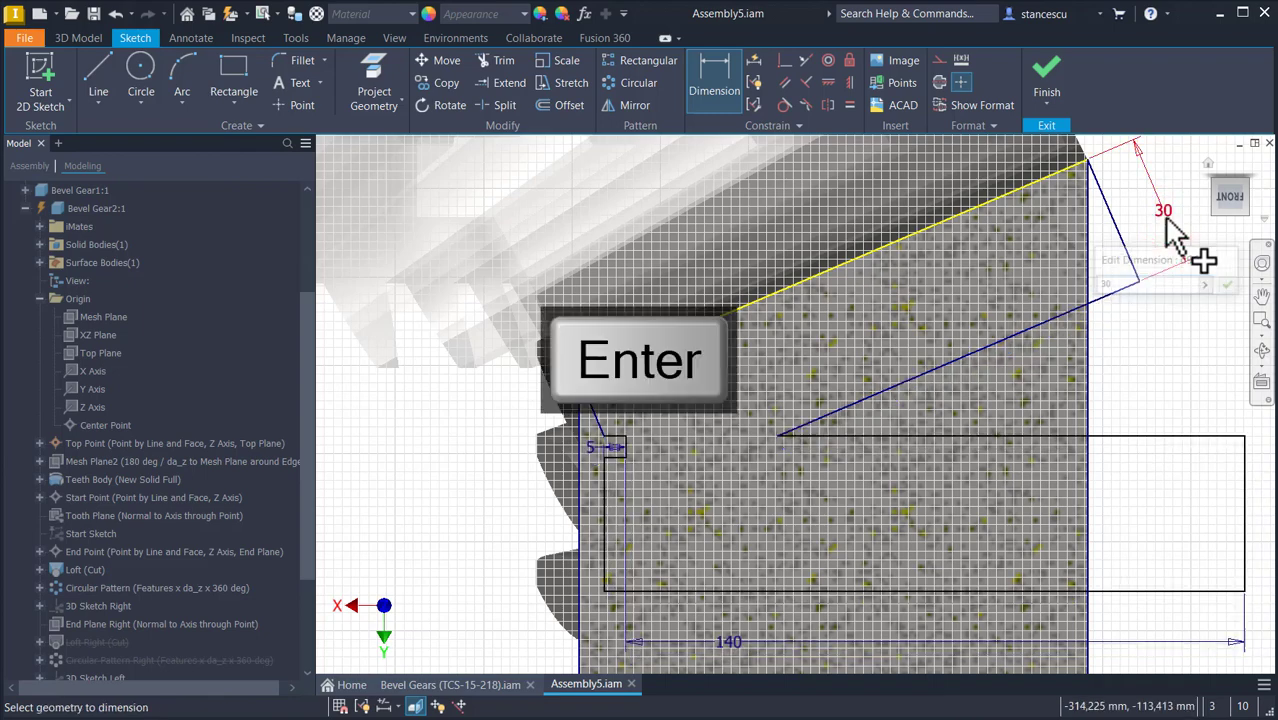
Fillet the sharp corner between the inner sloped line and the horizontal hub line with a 5 mm radius.
click(302, 60)
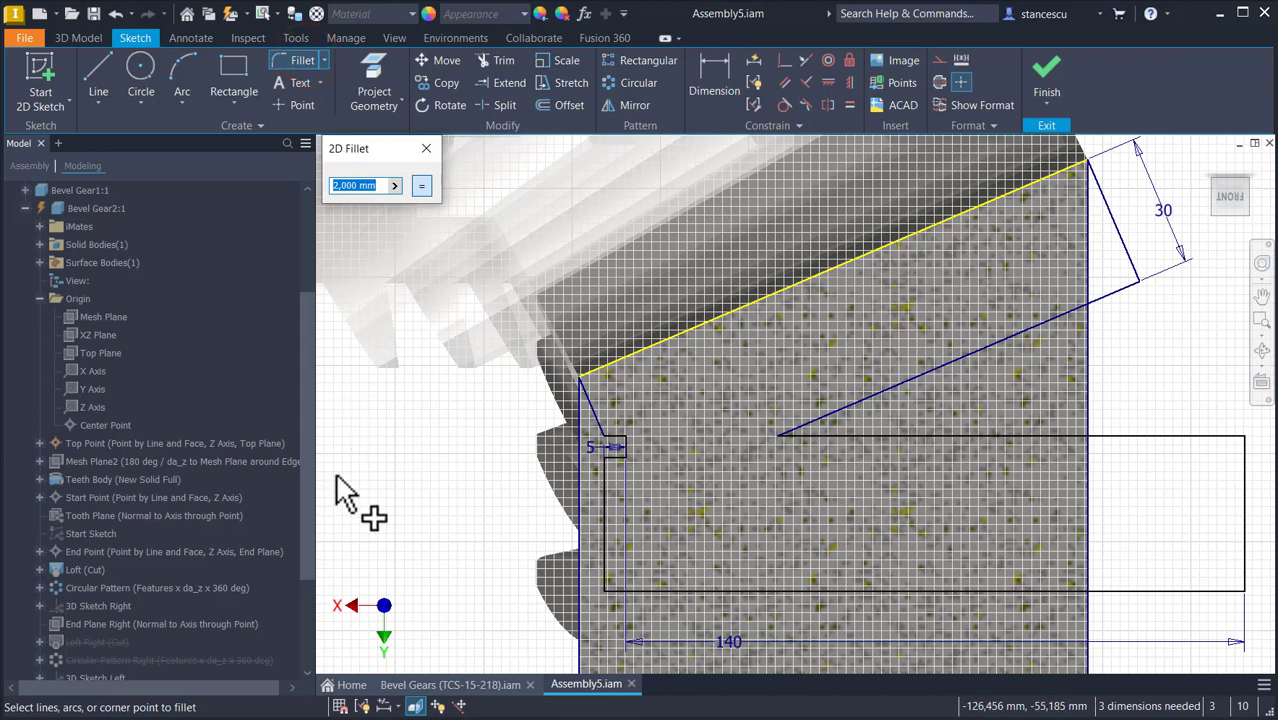
text(5)
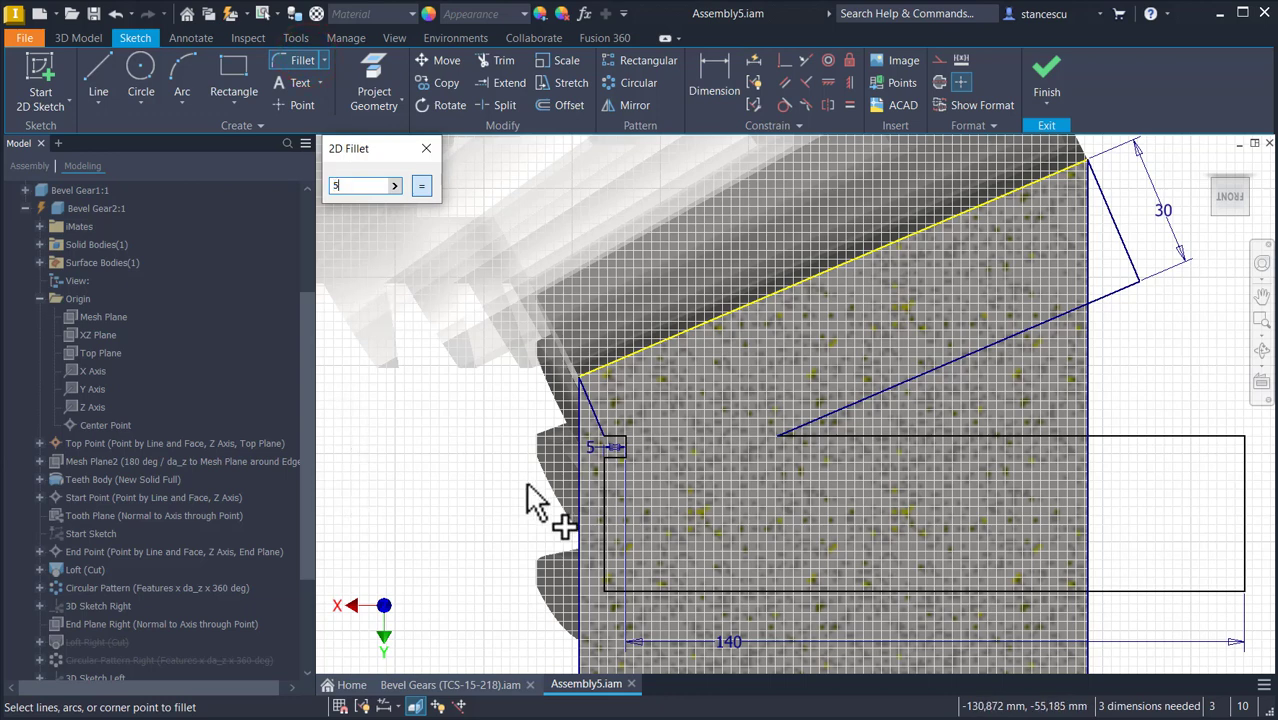
click(776, 432)
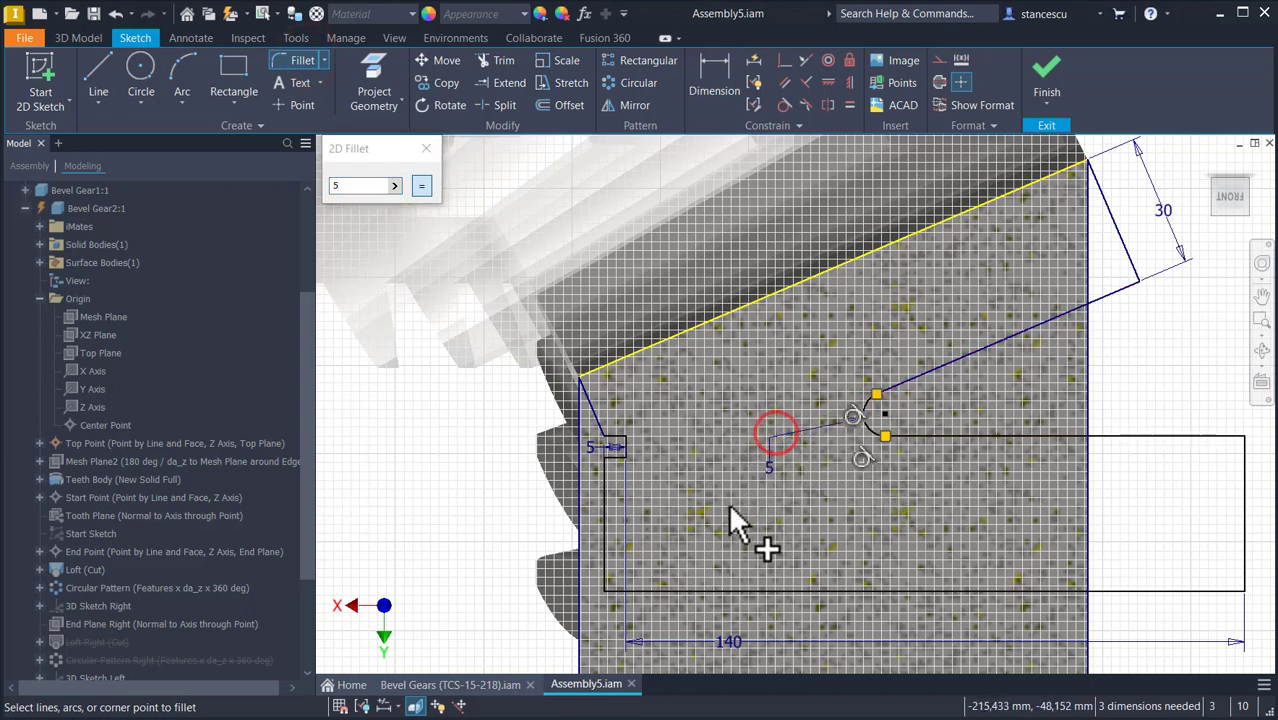
Dimension the hub's outer line about the centerline as a 125 mm diameter.
click(722, 76)
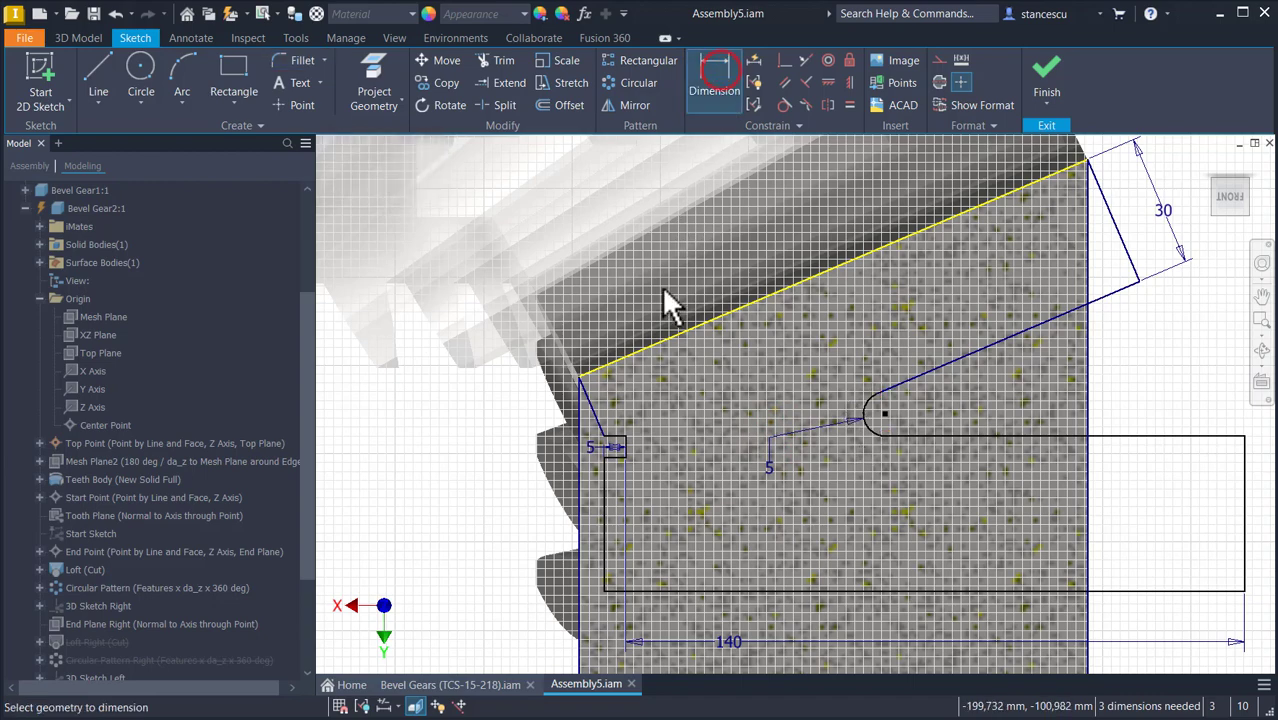
scroll(926, 383, down, 5)
click(1005, 403)
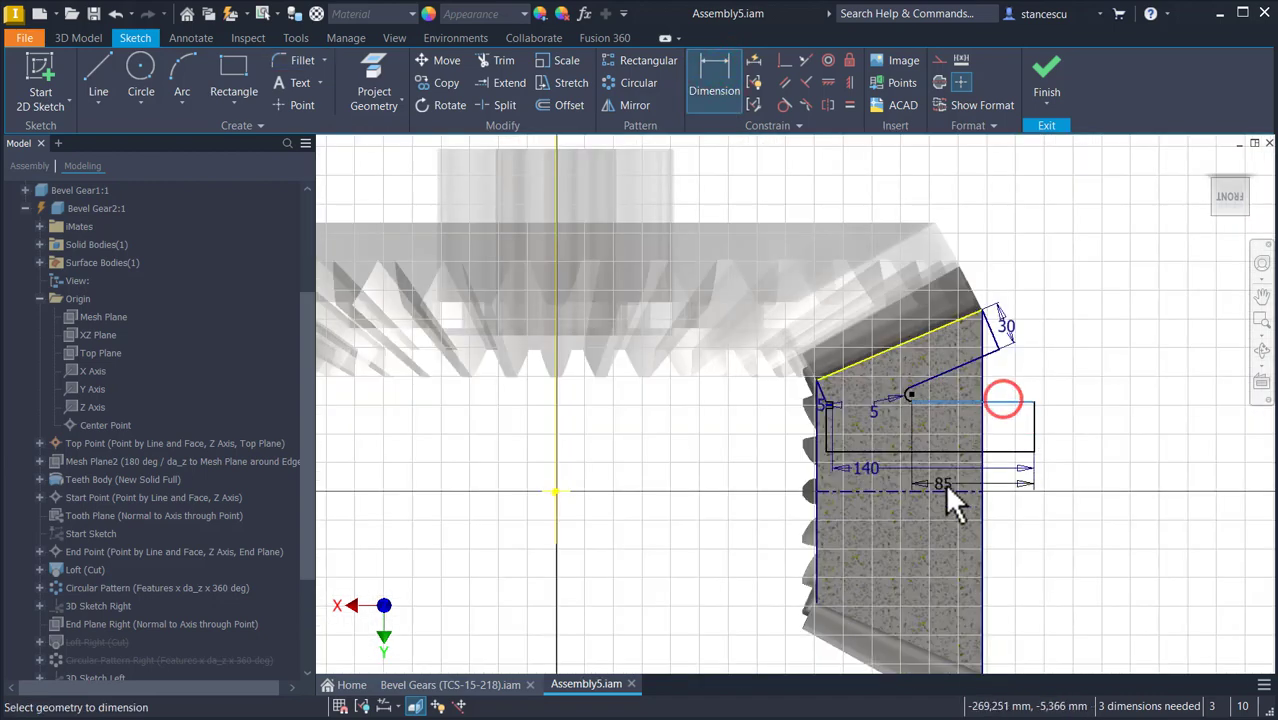
click(948, 491)
click(1083, 452)
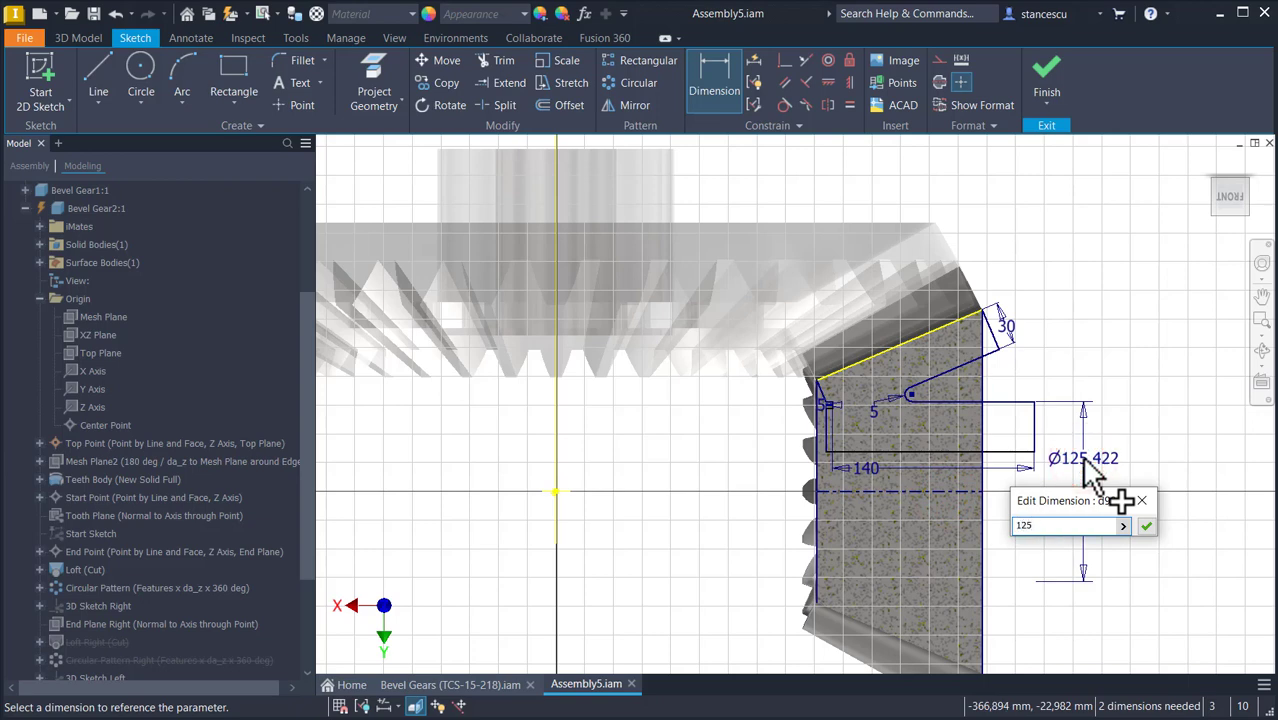
key(Return)
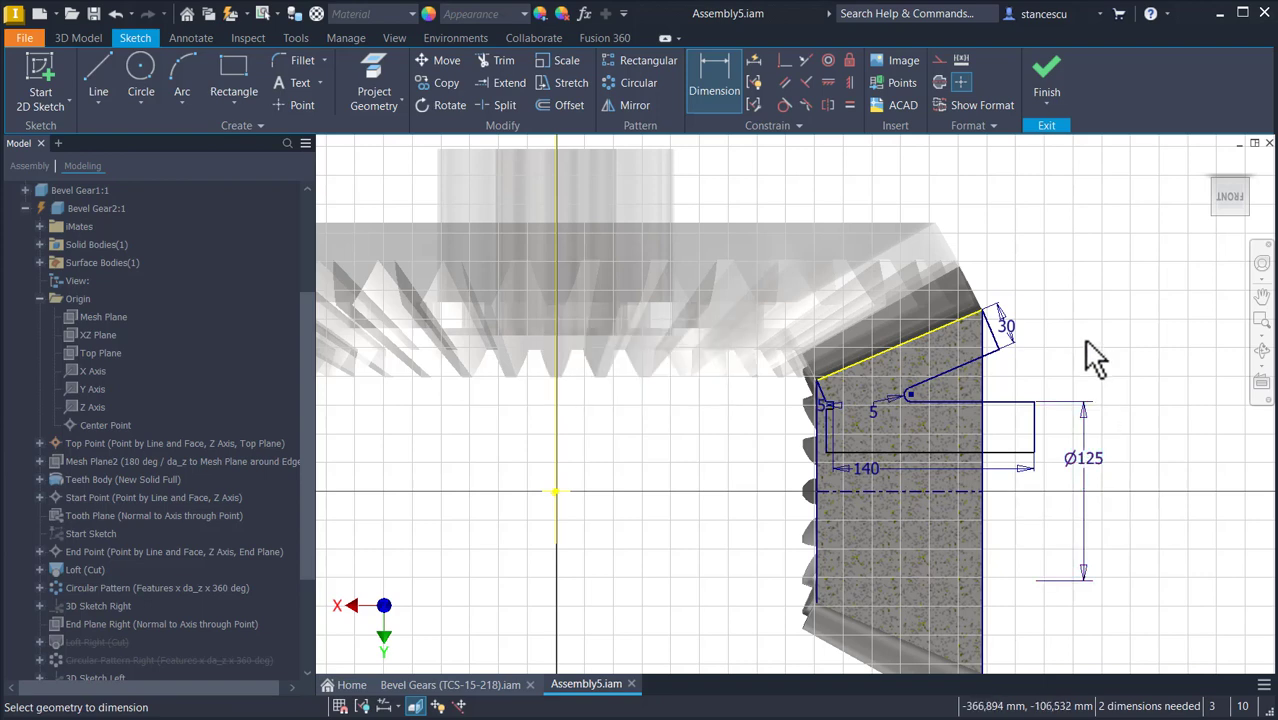
Apply Auto Dimension to reveal which dimensions the profile still lacks, then remove the generated dimensions and close the tool.
click(756, 64)
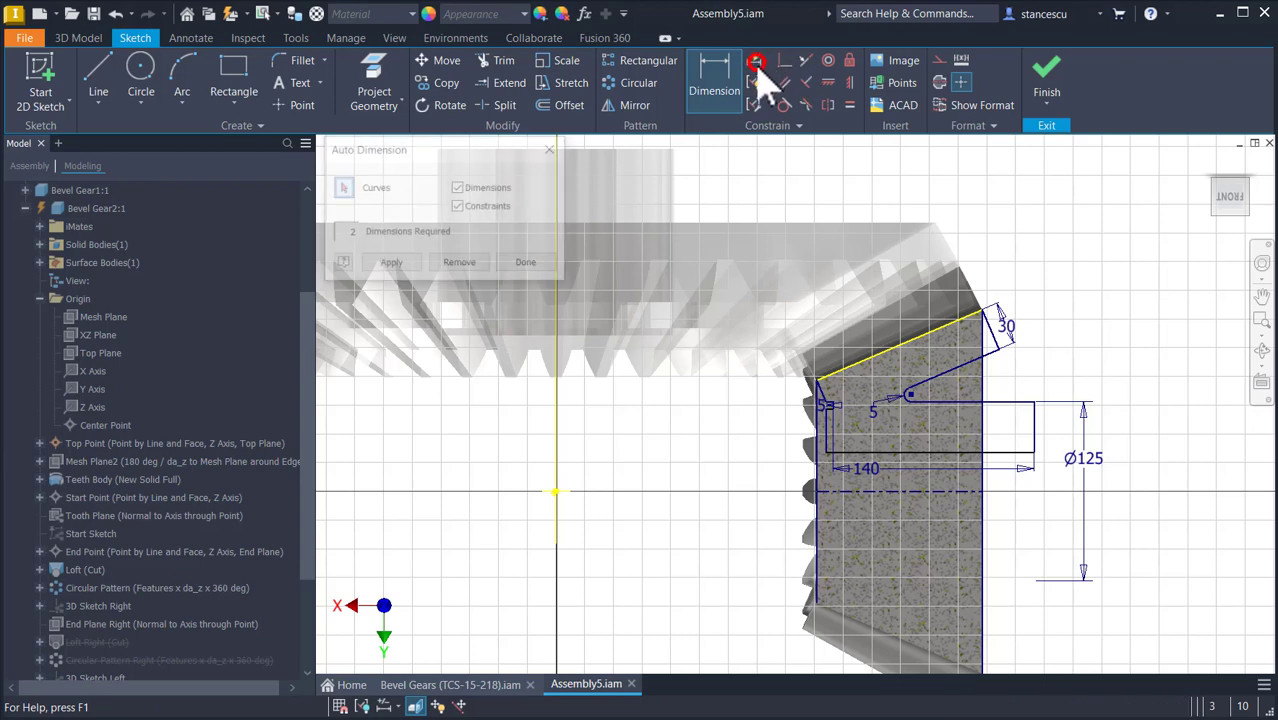
click(393, 263)
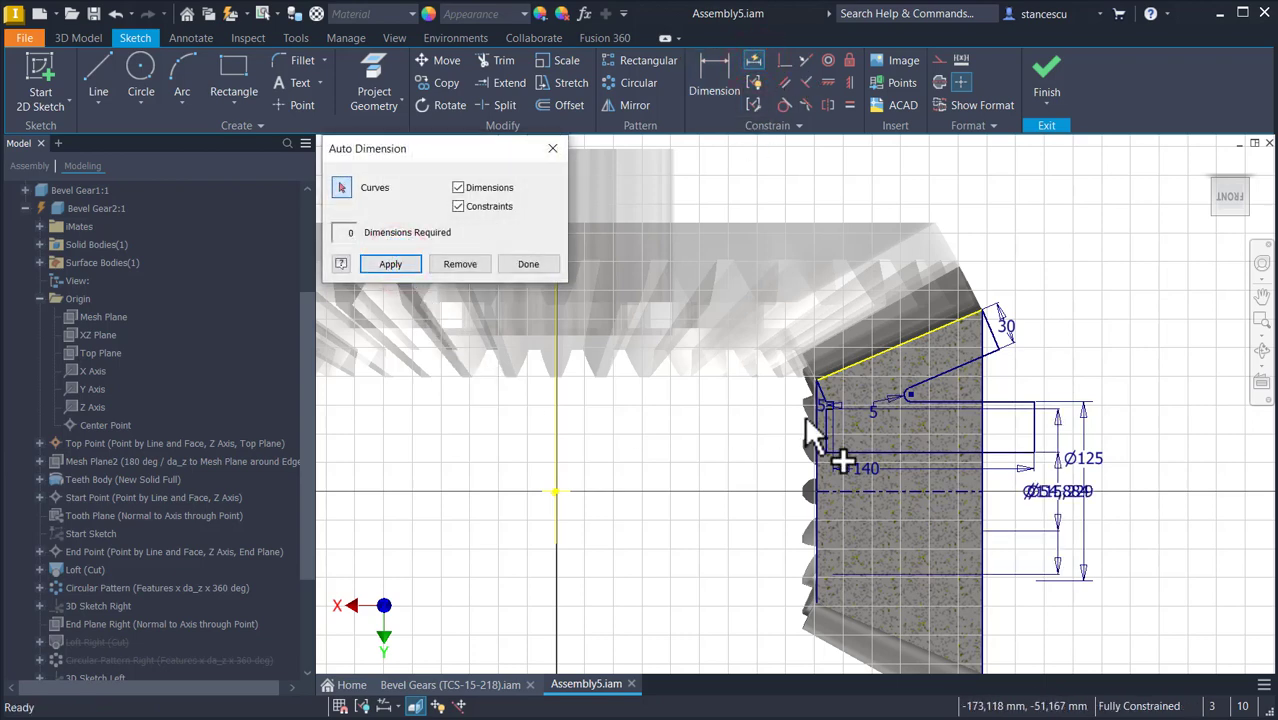
click(472, 264)
click(528, 264)
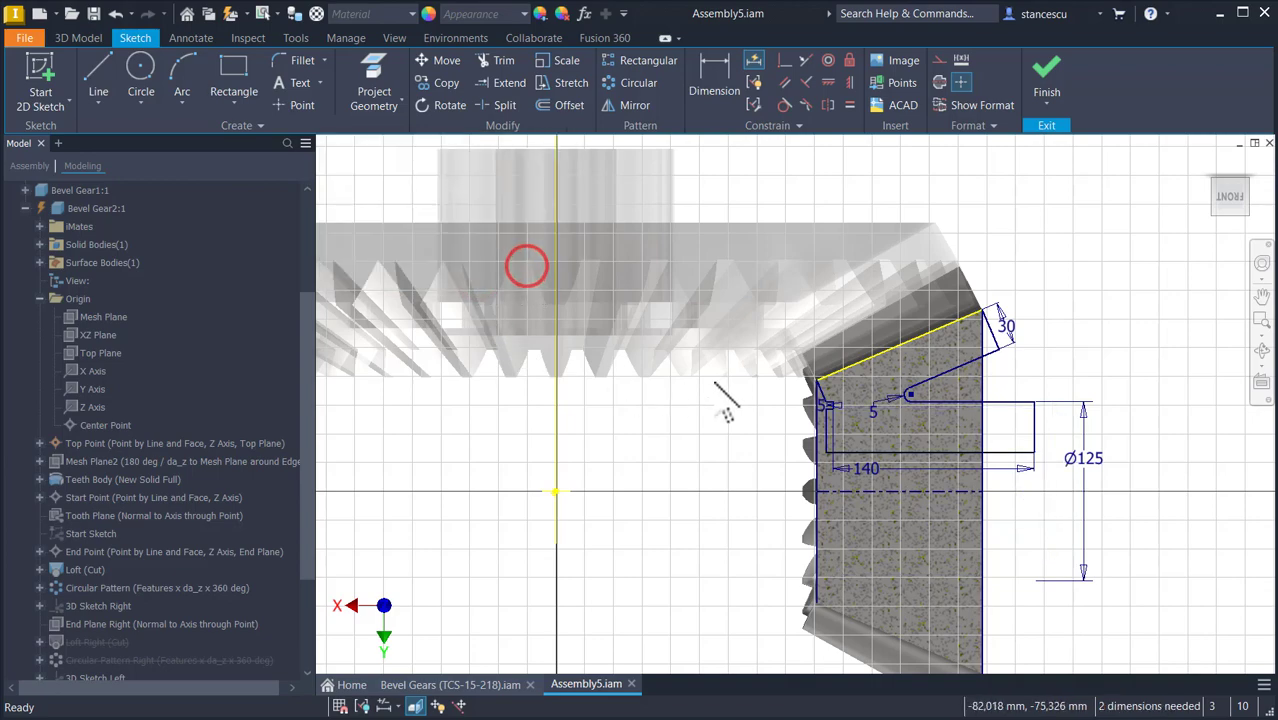
Dimension the short horizontal step line near the profile's front edge about the centerline as a 120 mm diameter.
scroll(713, 382, up, 3)
mouse_move(773, 393)
middle_down()
mouse_move(589, 287)
mouse_move(436, 233)
middle_up()
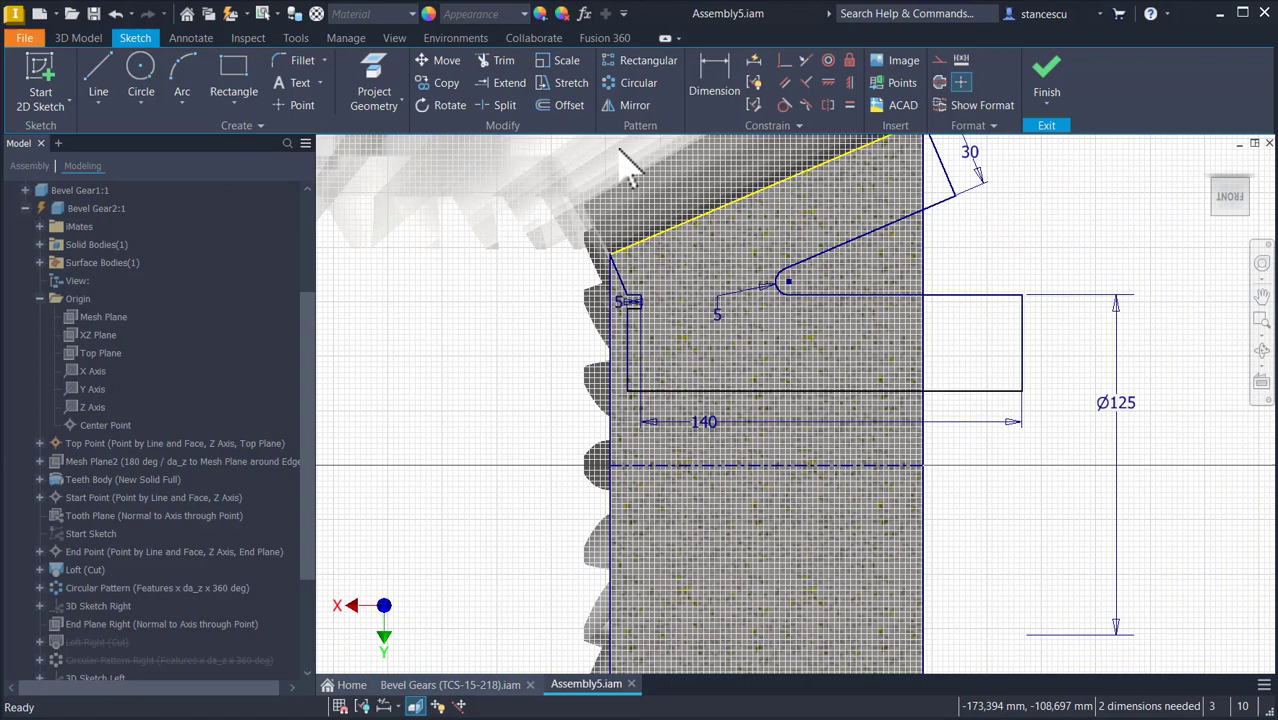
click(710, 75)
scroll(589, 326, up, 3)
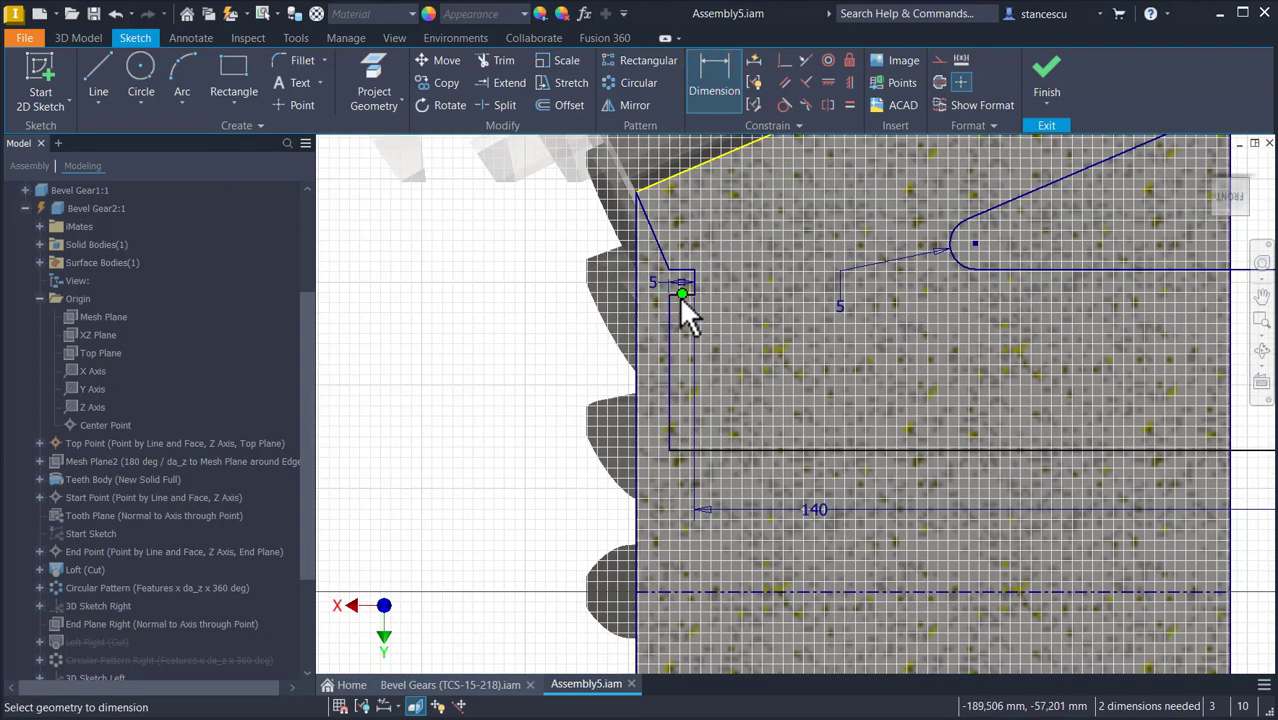
scroll(670, 295, up, 3)
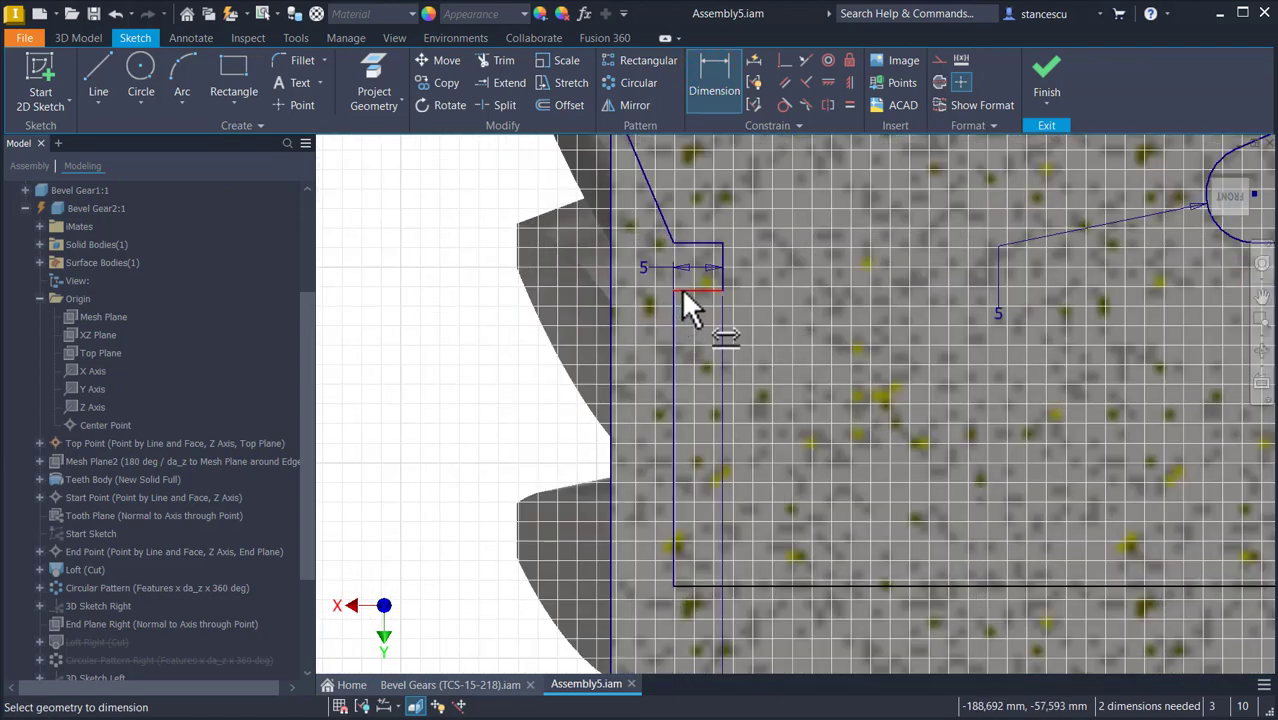
click(683, 293)
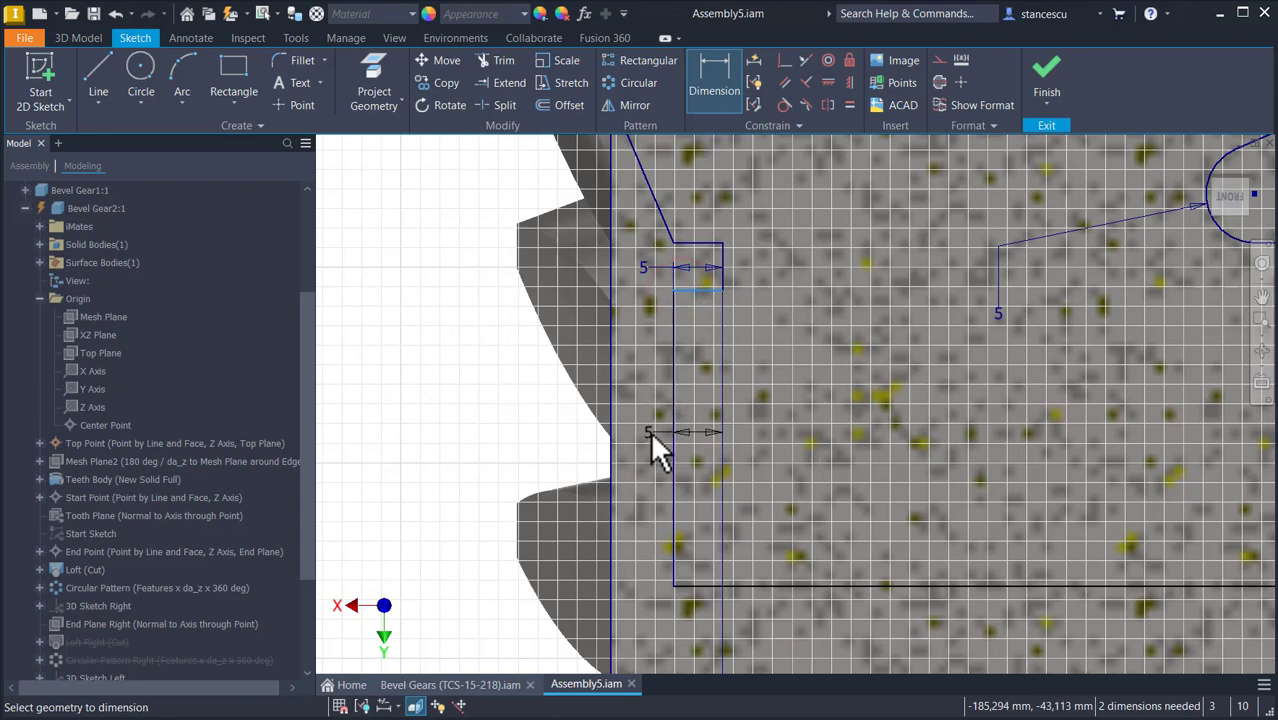
scroll(650, 431, down, 2)
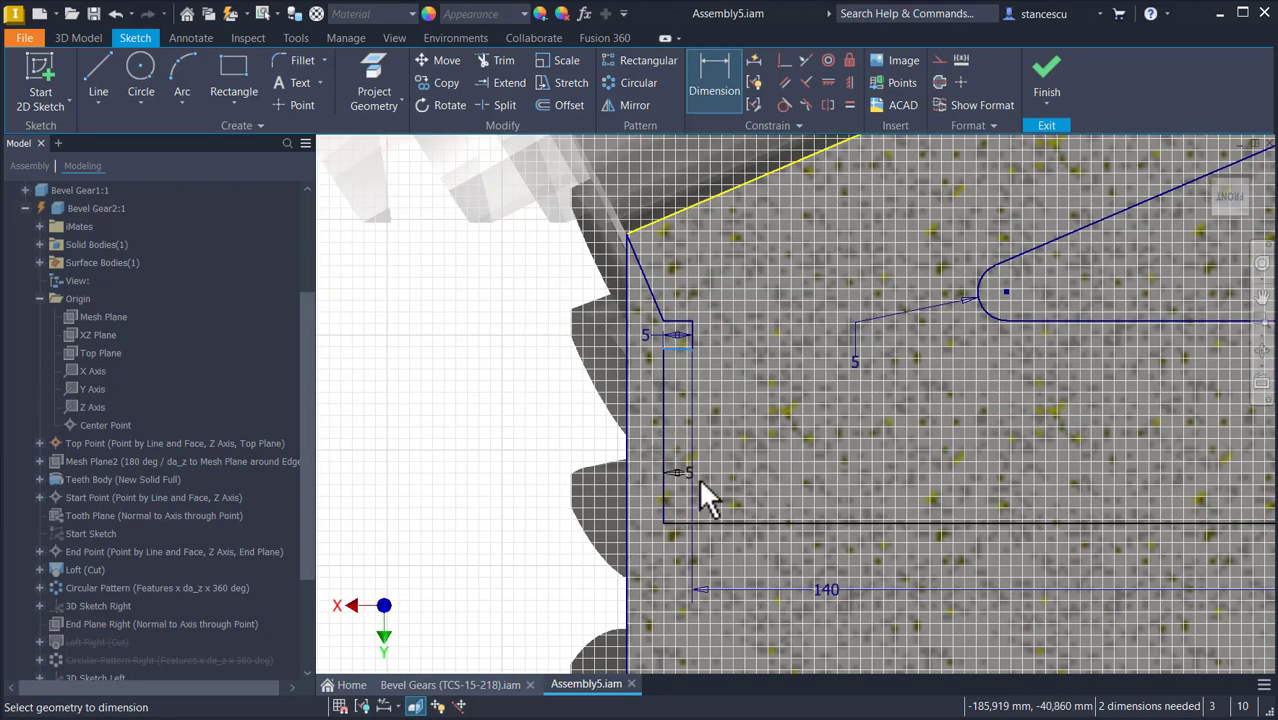
scroll(713, 497, down, 2)
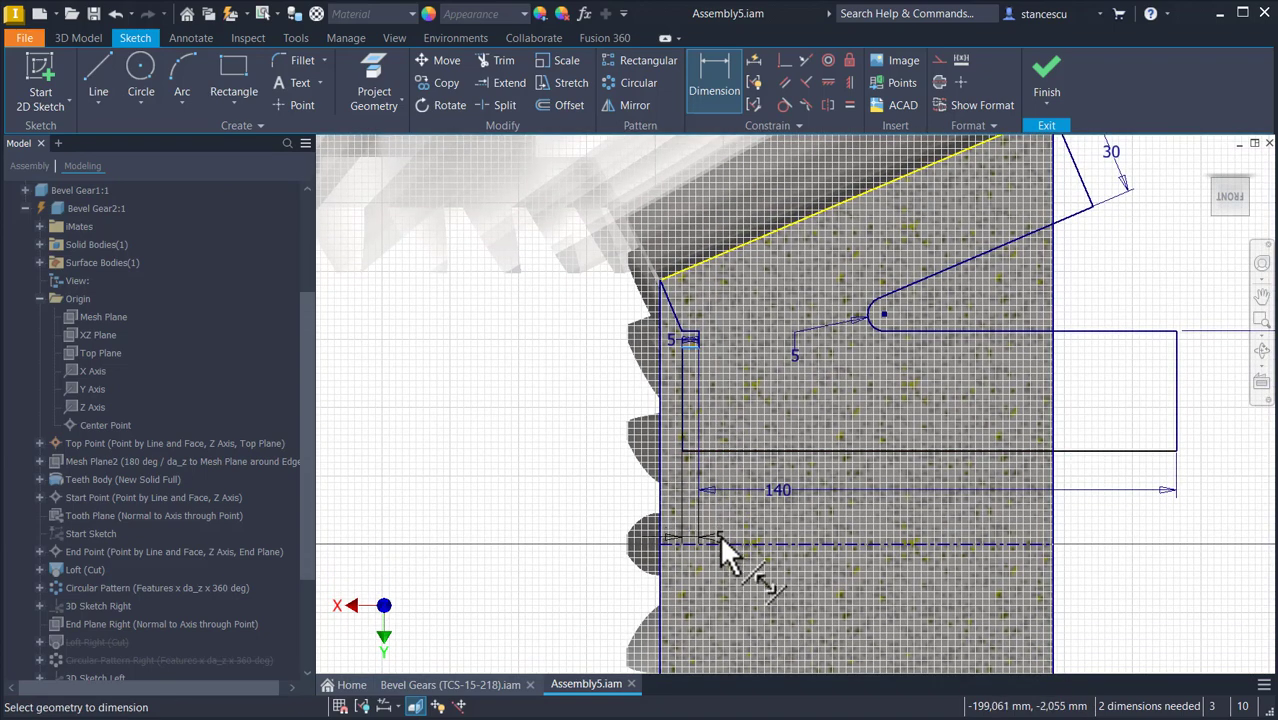
click(720, 541)
click(517, 476)
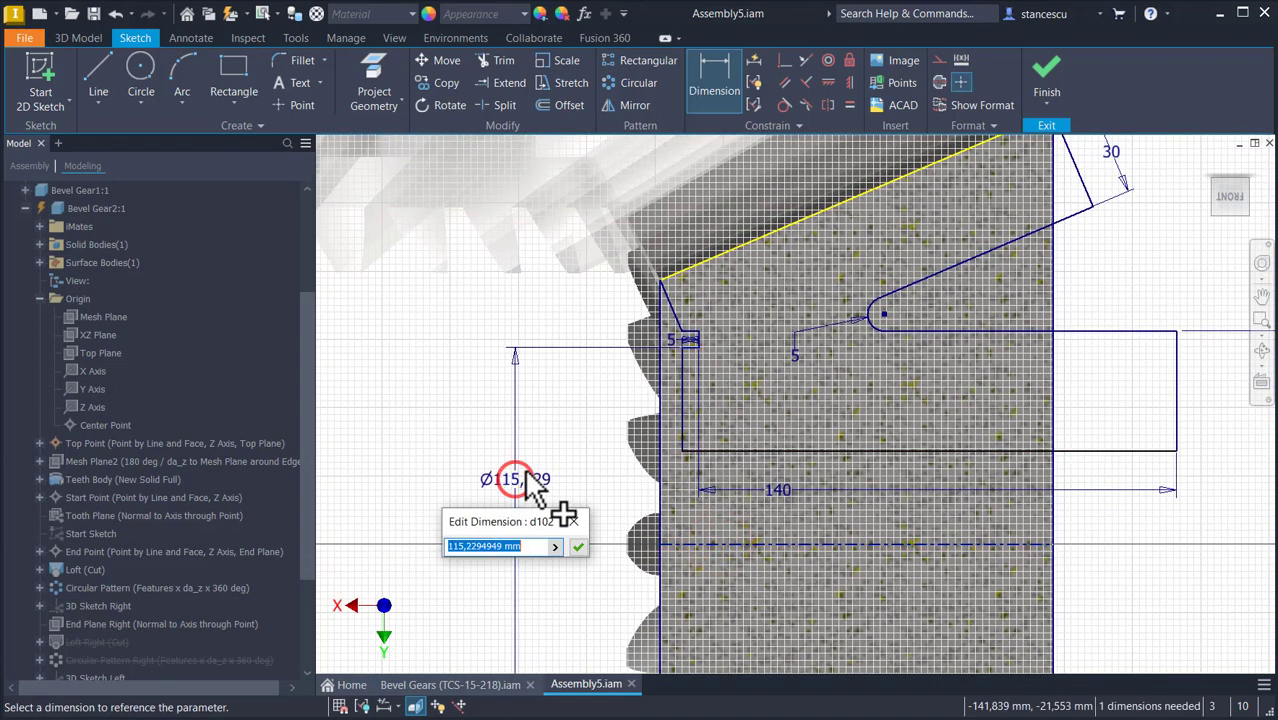
text(120)
key(Return)
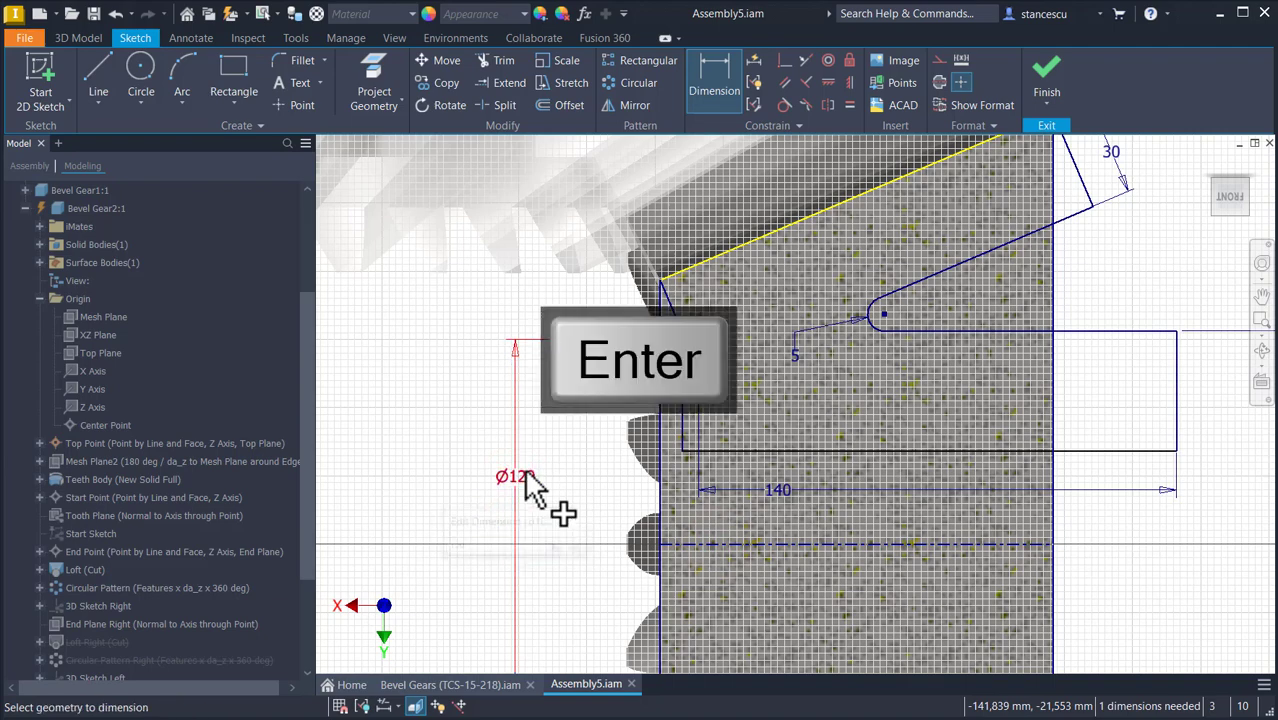
key(Return)
Draw a vertical line between the sloped rim line and the hub's outer line, and make it collinear with the projected back edge.
click(100, 78)
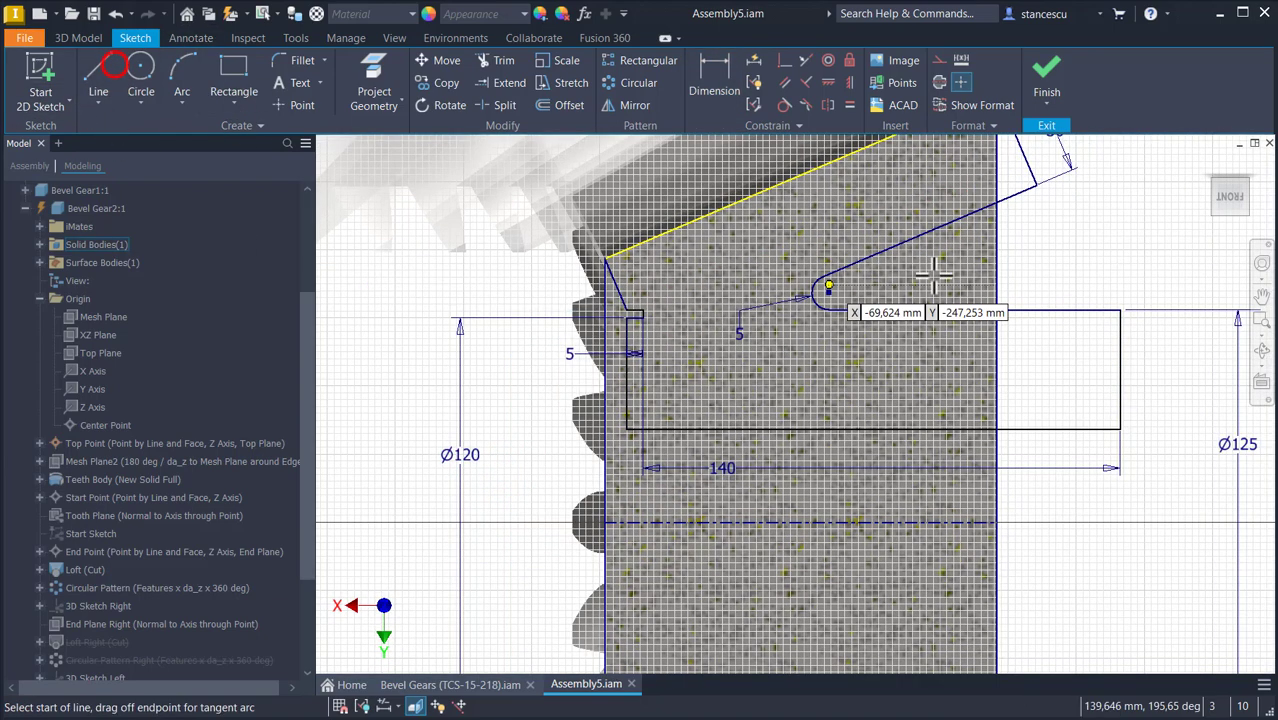
click(1017, 193)
click(1018, 309)
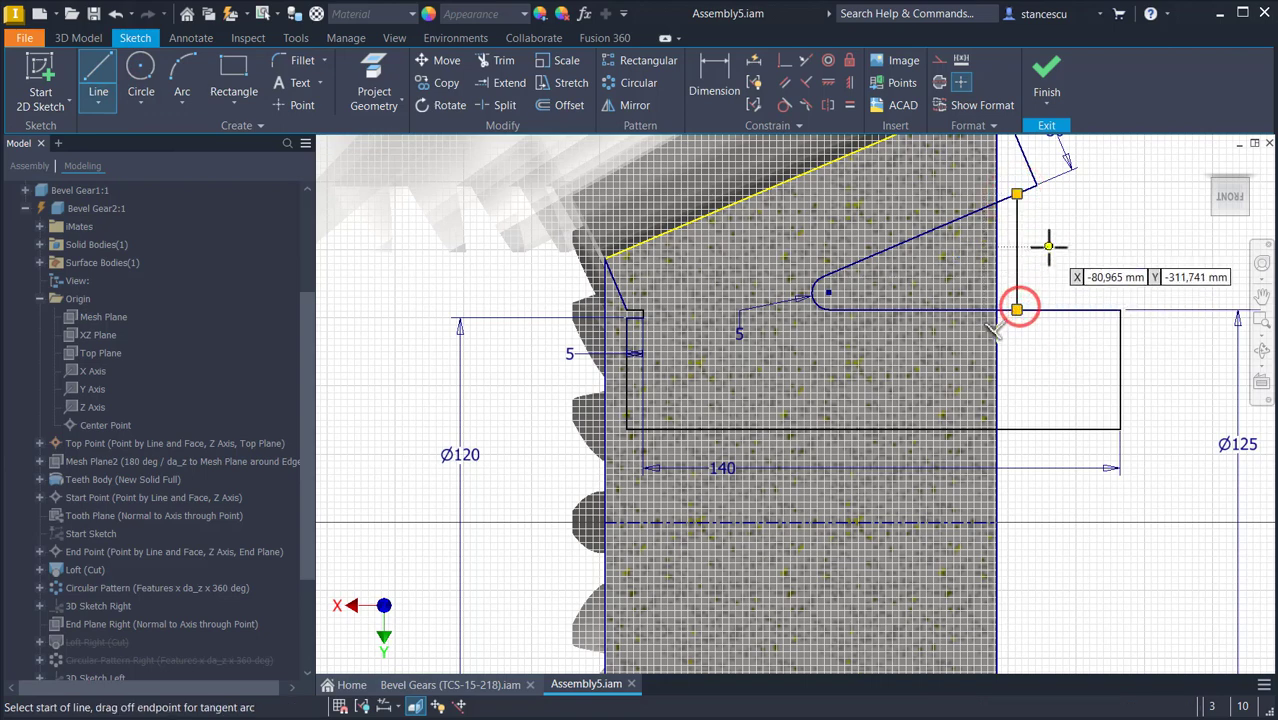
key(Escape)
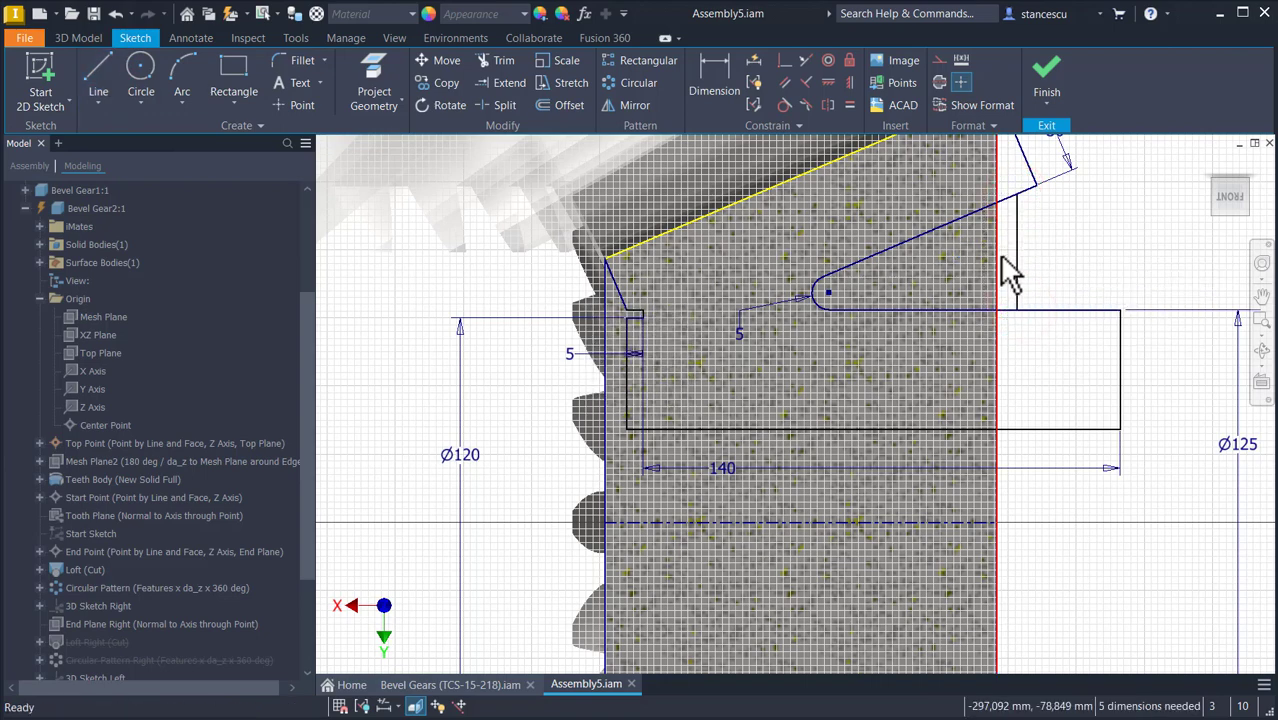
click(805, 61)
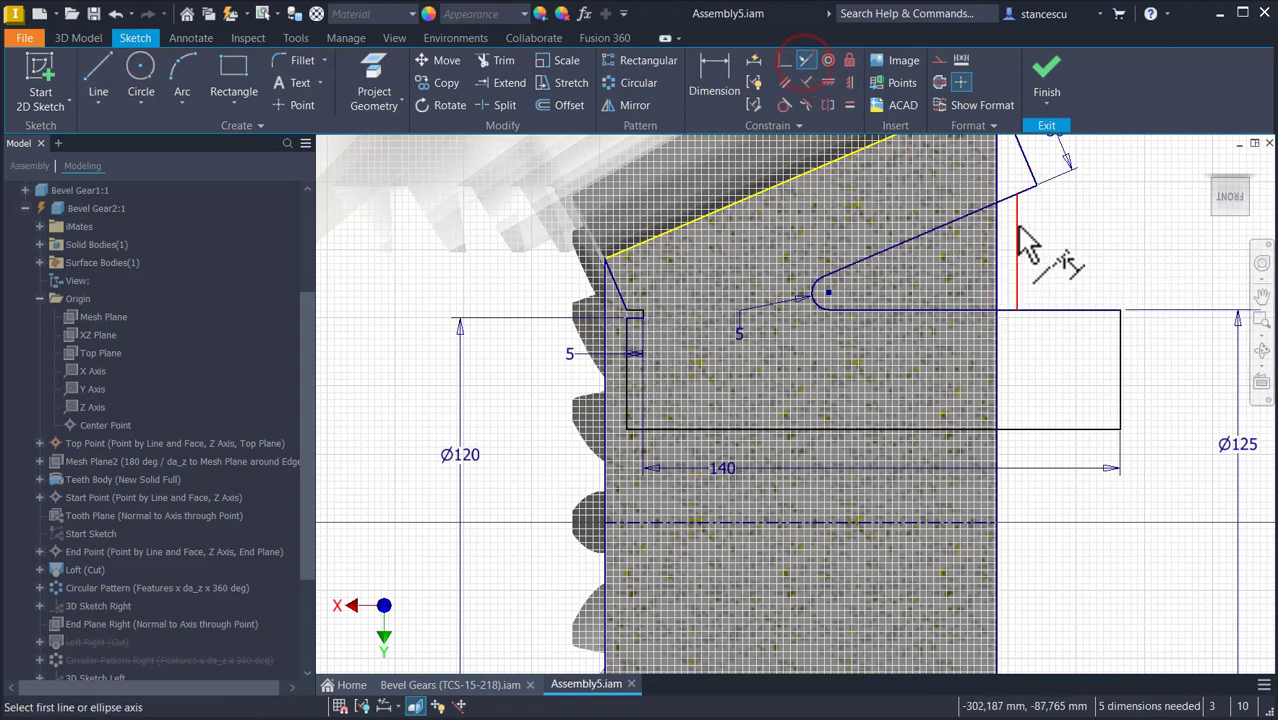
click(1016, 223)
click(995, 243)
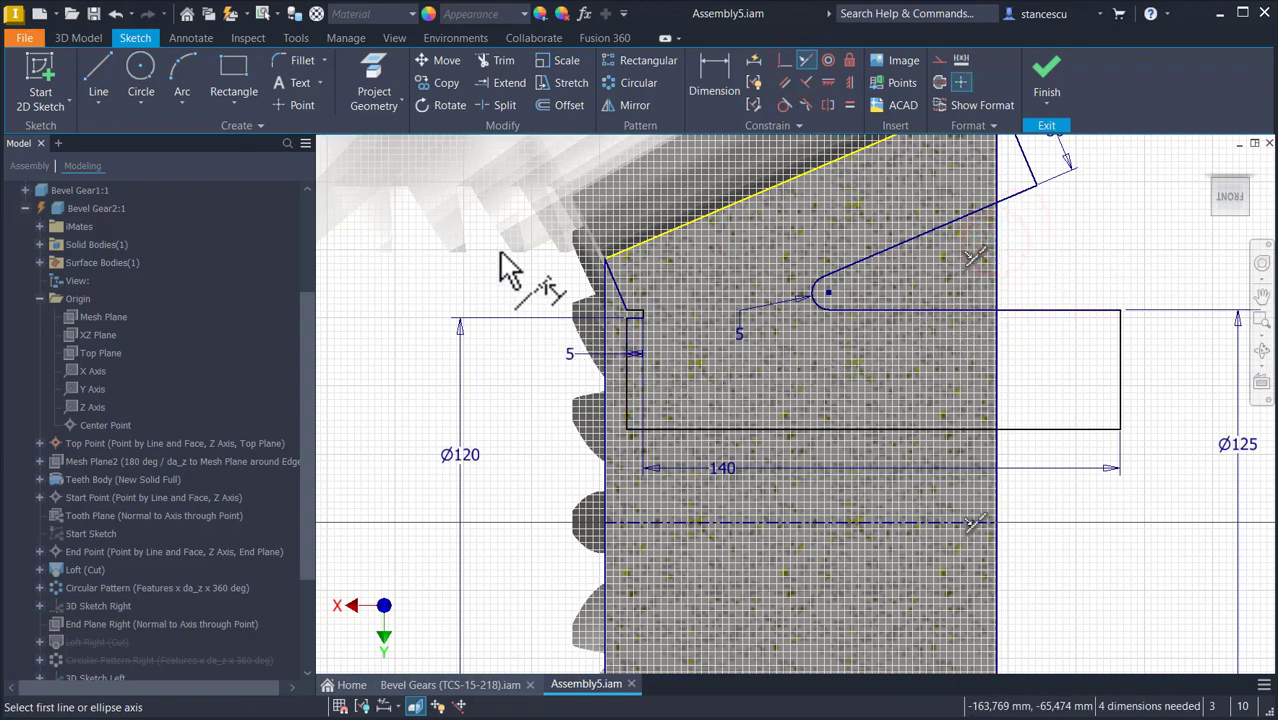
Draw a vertical line from the lower corner of the hub's end to the centerline level and finish the sketch.
click(104, 76)
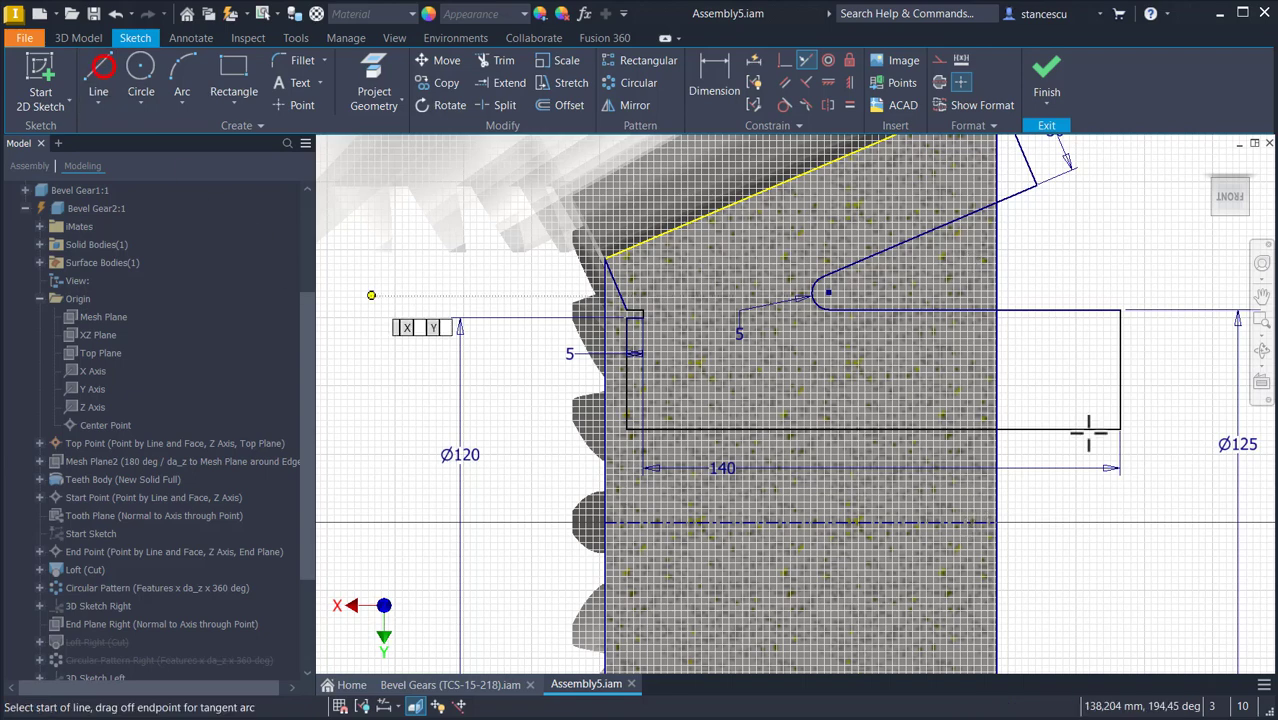
click(1120, 430)
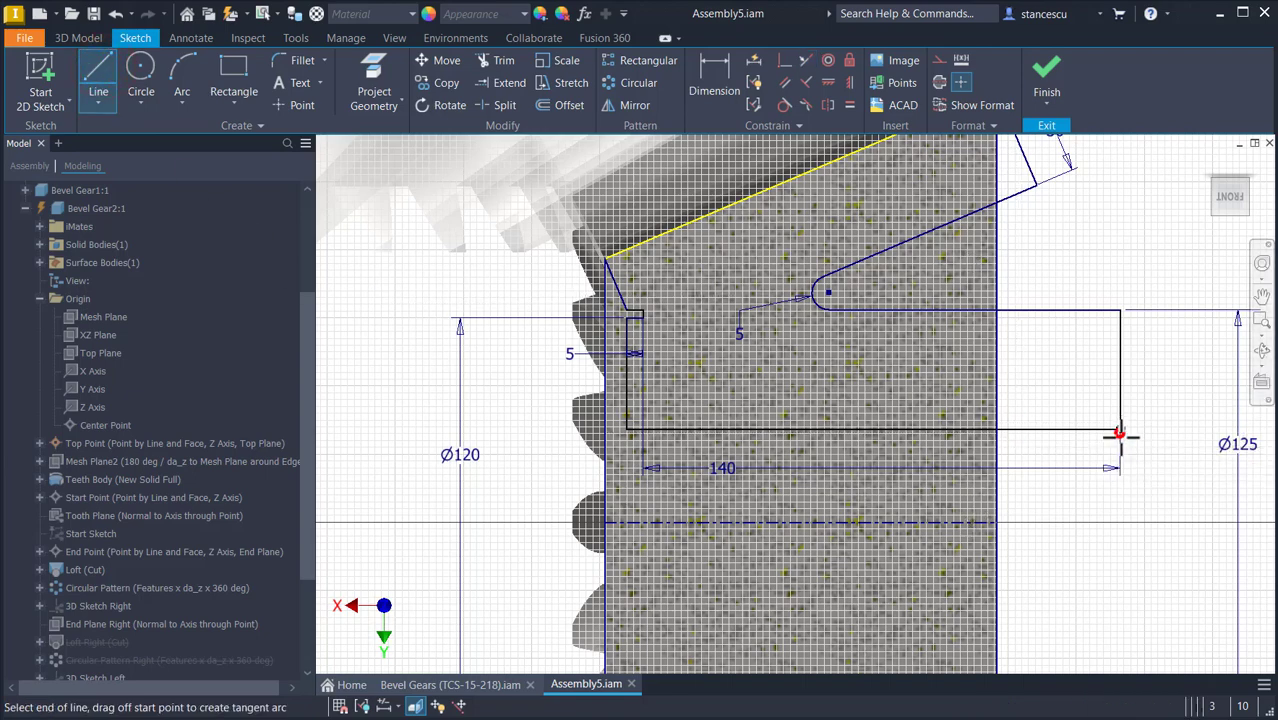
click(1122, 521)
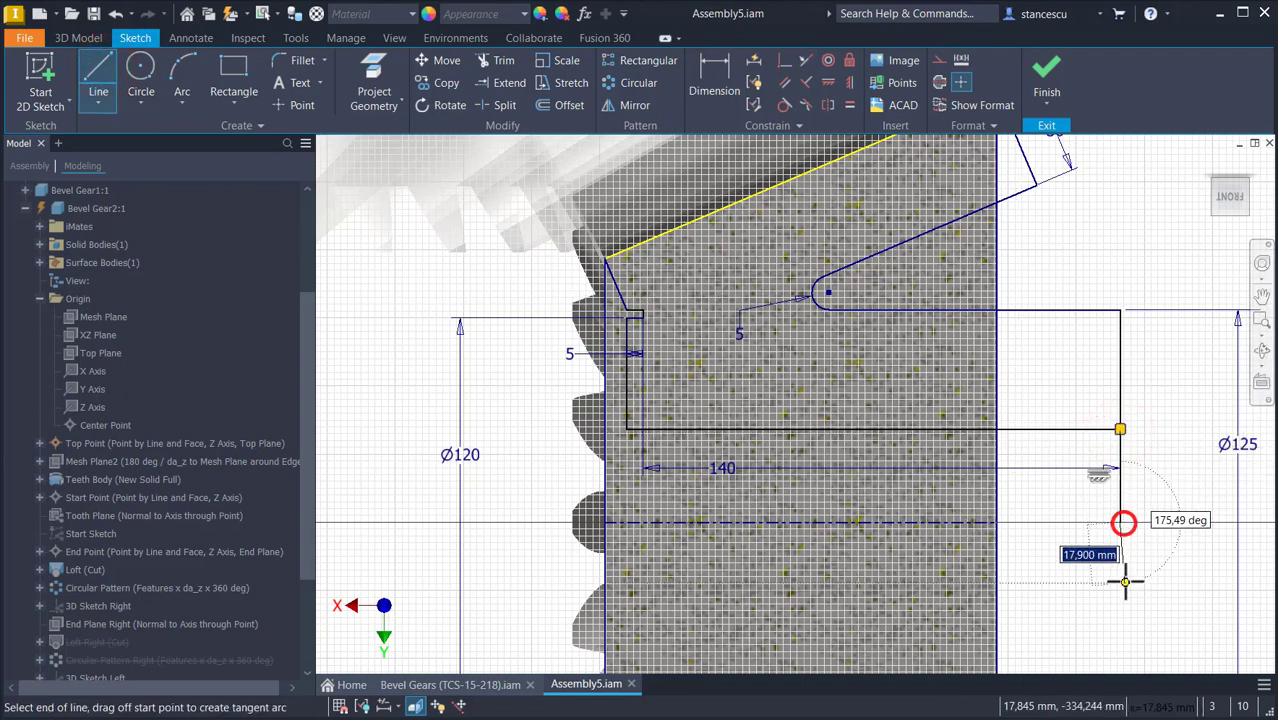
key(Escape)
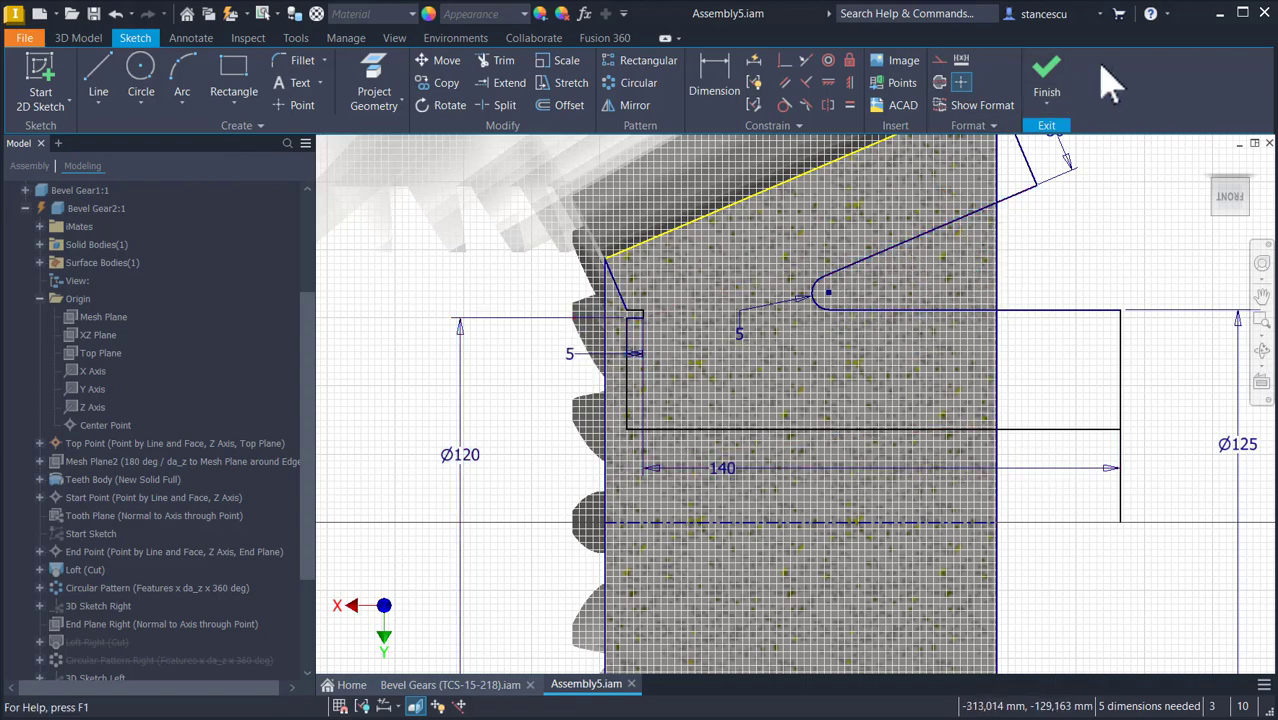
click(1046, 68)
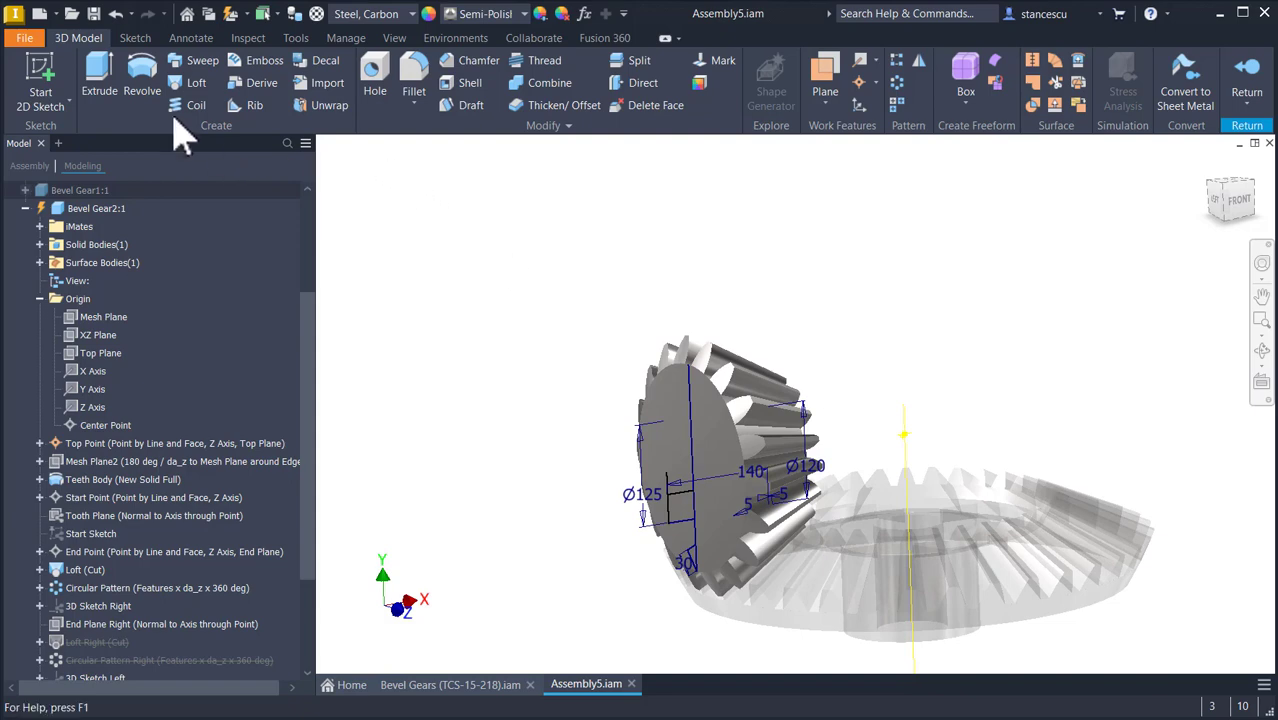
Revolve the hub and adjoining body profiles a full 360° about the centerline, joined to the gear, and keep Revolve open.
click(143, 78)
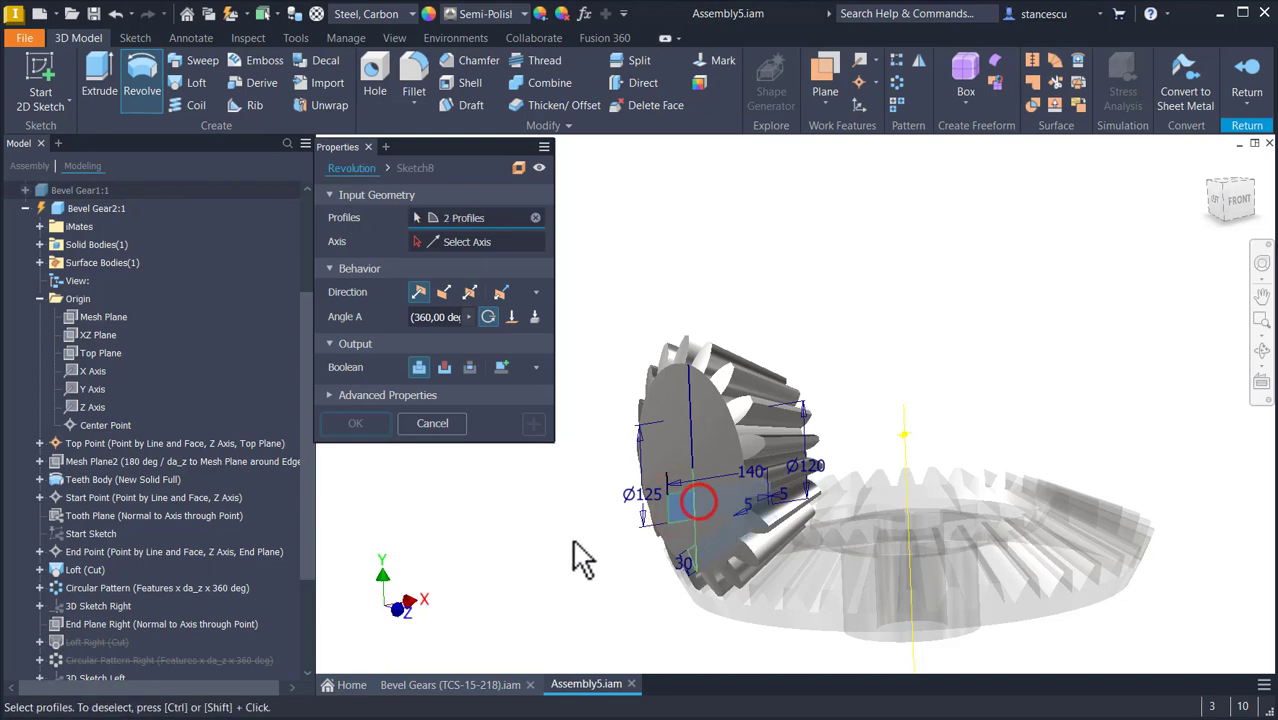
shift+middle_drag(572, 541, 513, 460)
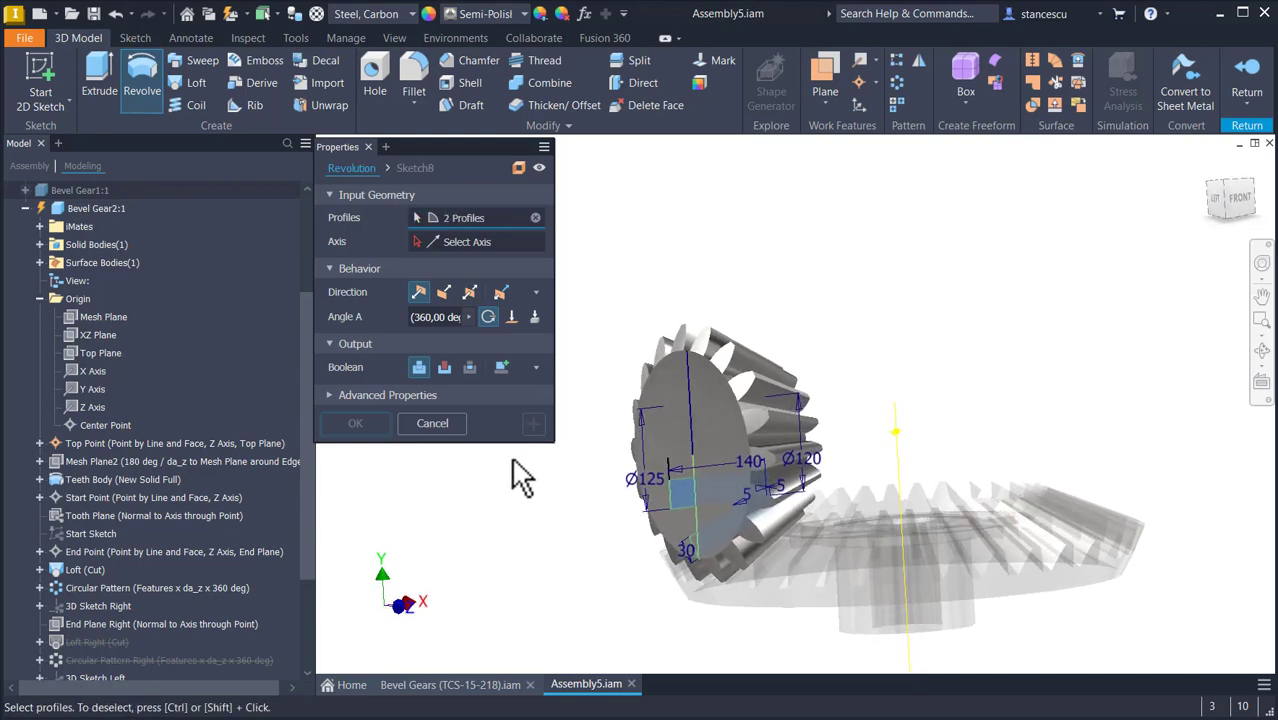
click(463, 246)
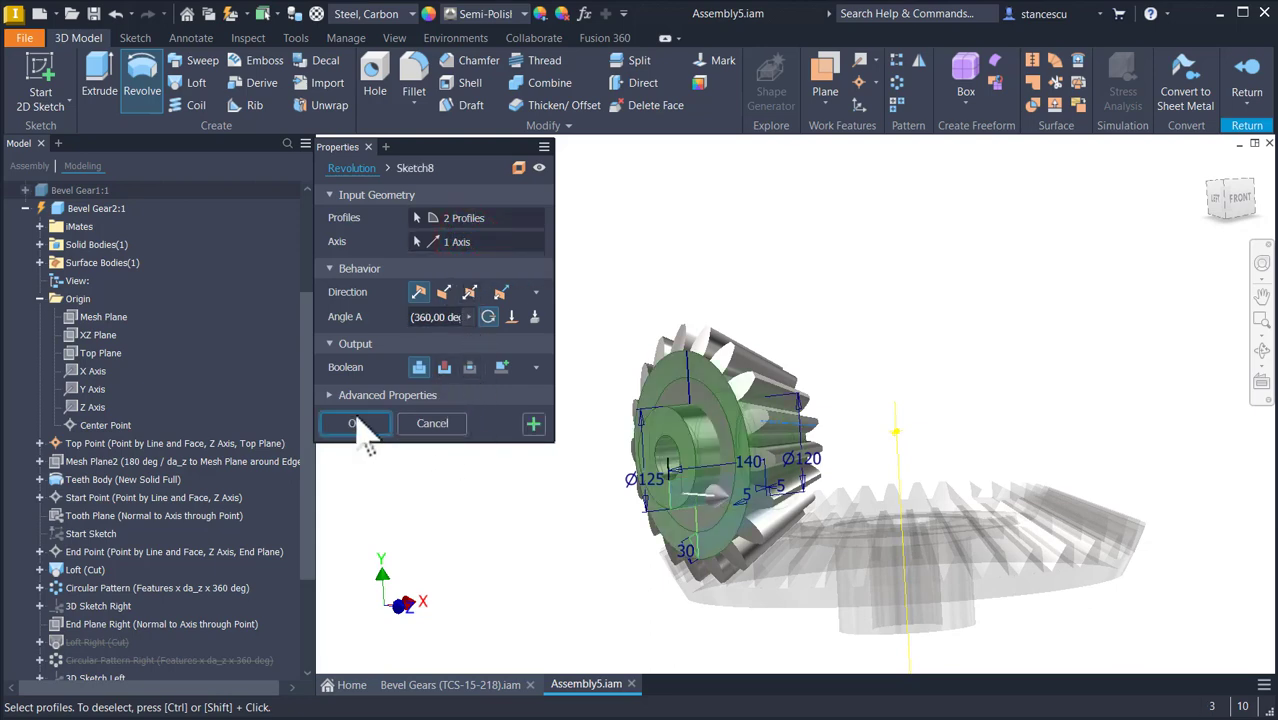
click(533, 425)
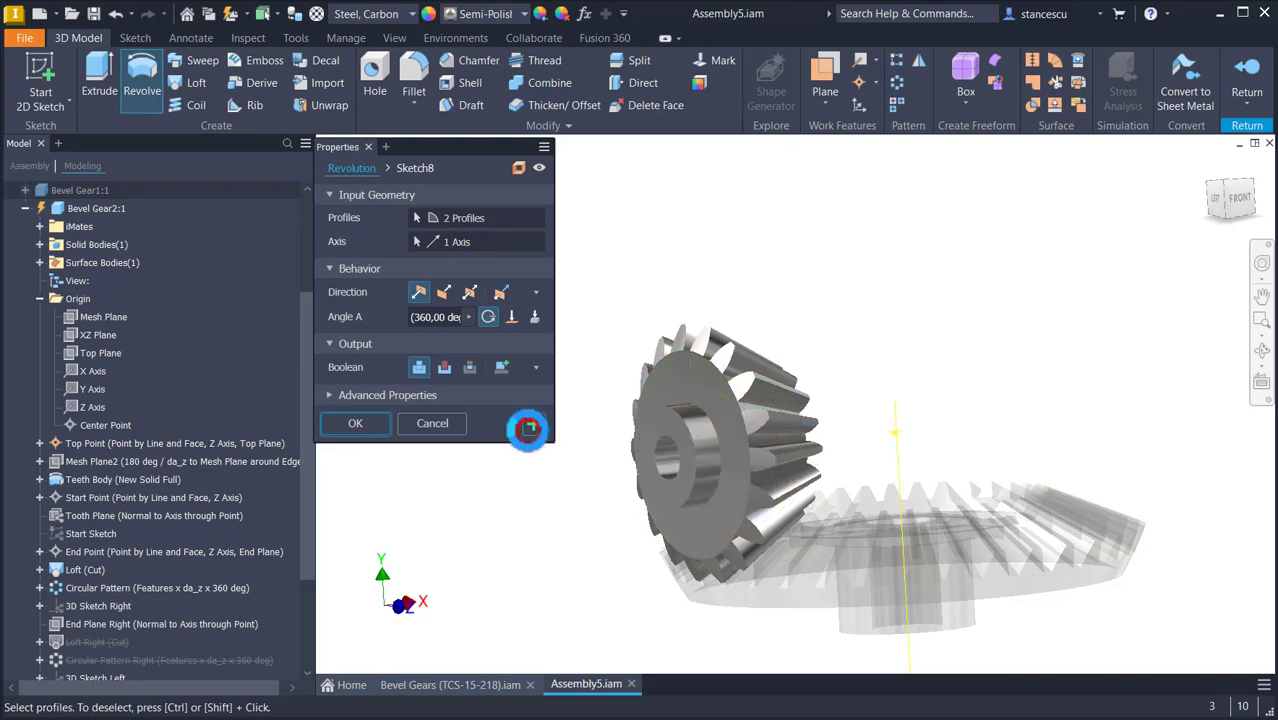
Revolve the recess profile between rim and hub and the bore profile a full 360° about the centerline as a cut.
scroll(712, 413, up, 3)
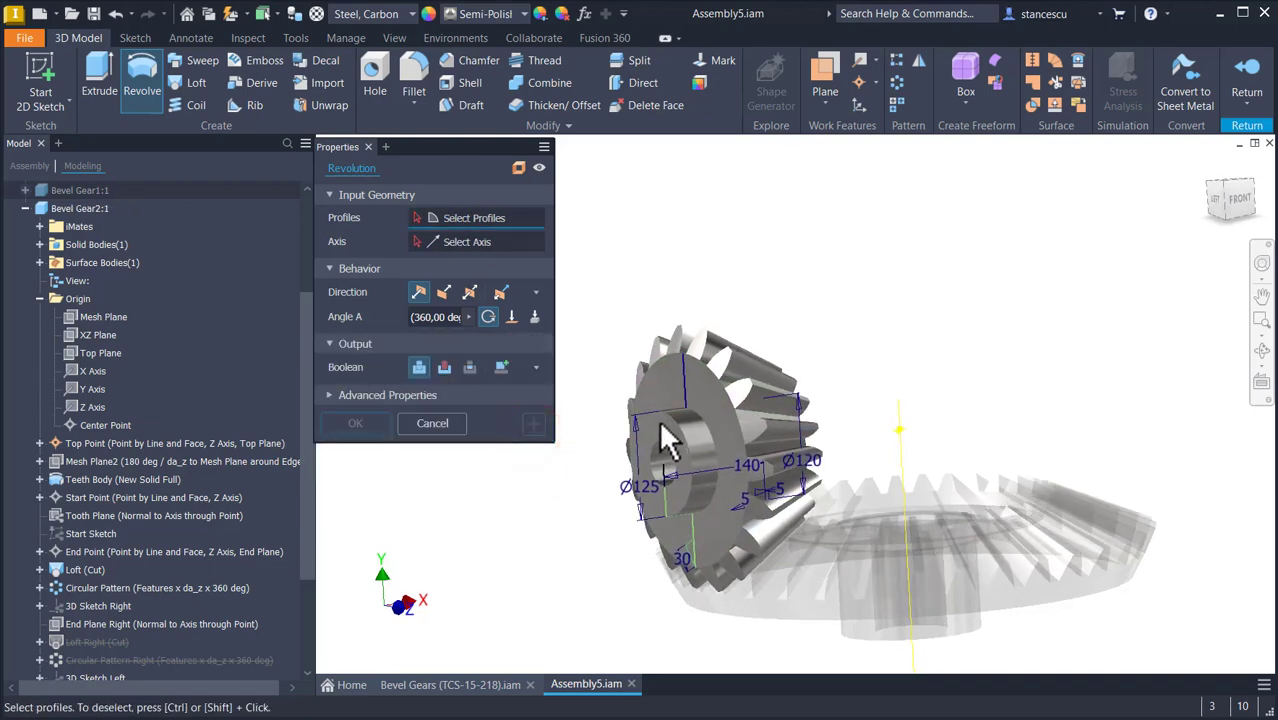
mouse_move(692, 453)
shift+middle_down()
mouse_move(686, 383)
mouse_move(684, 495)
shift+middle_up()
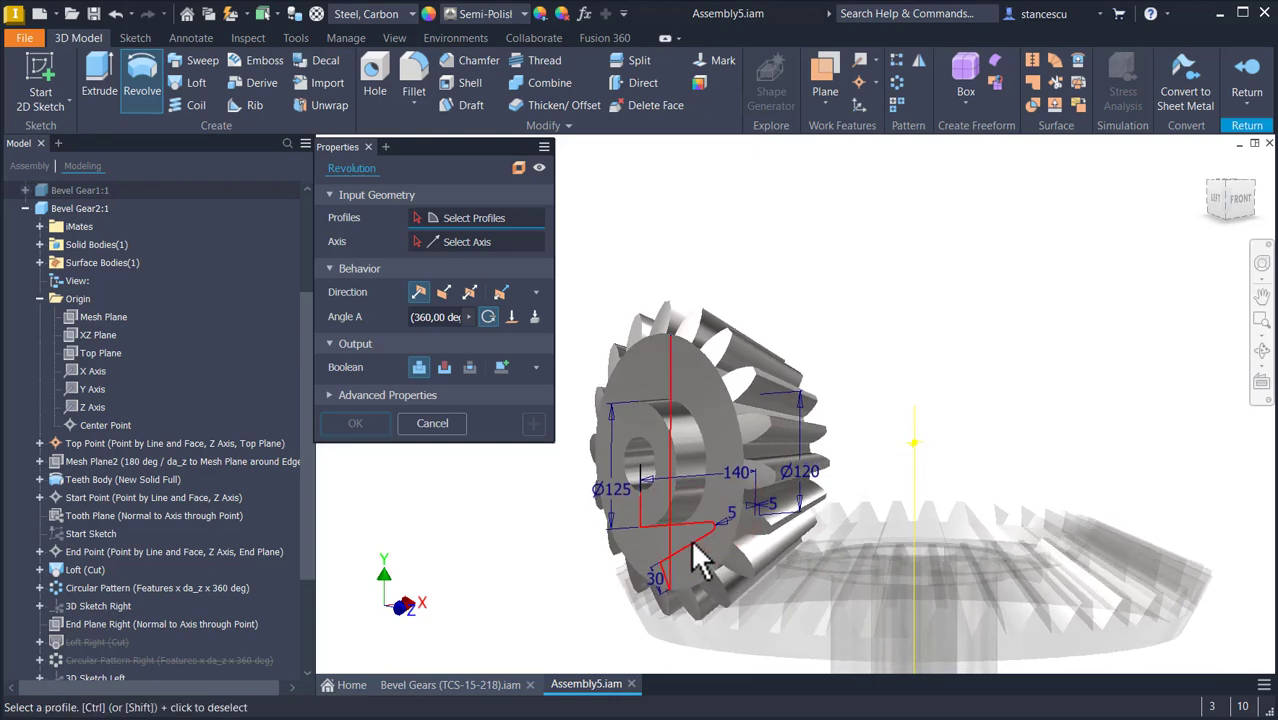
click(686, 545)
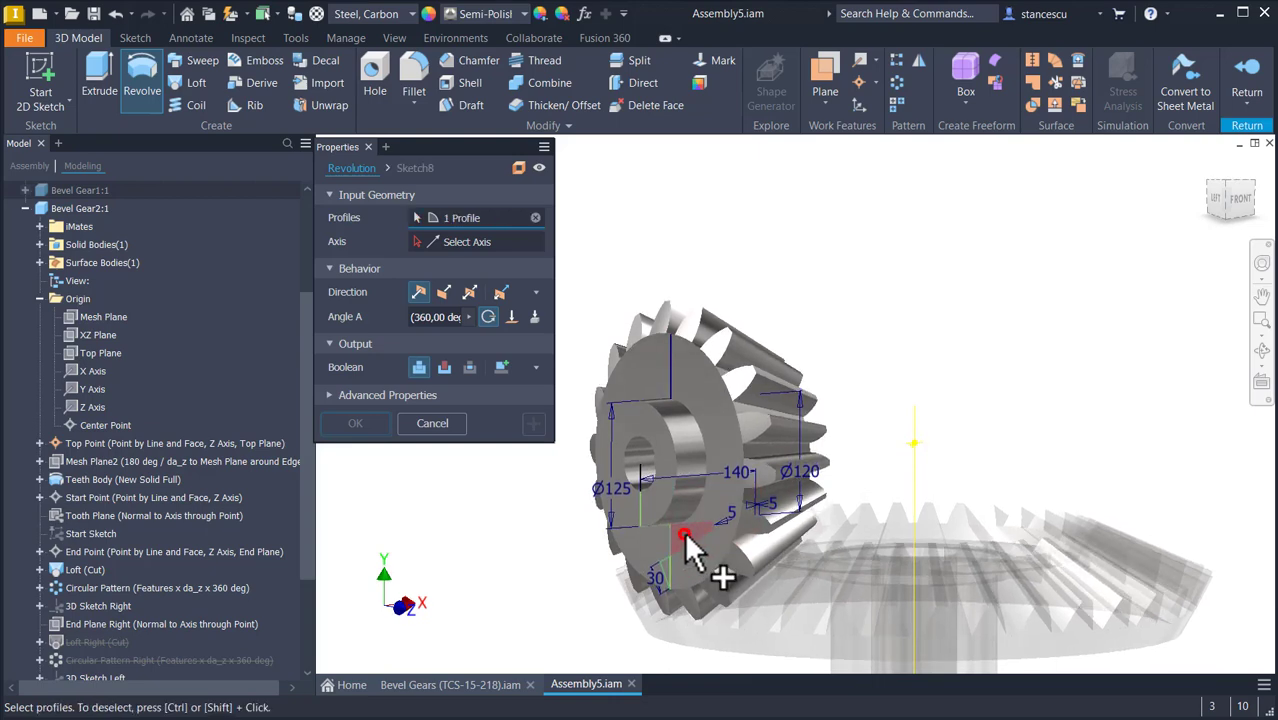
click(686, 468)
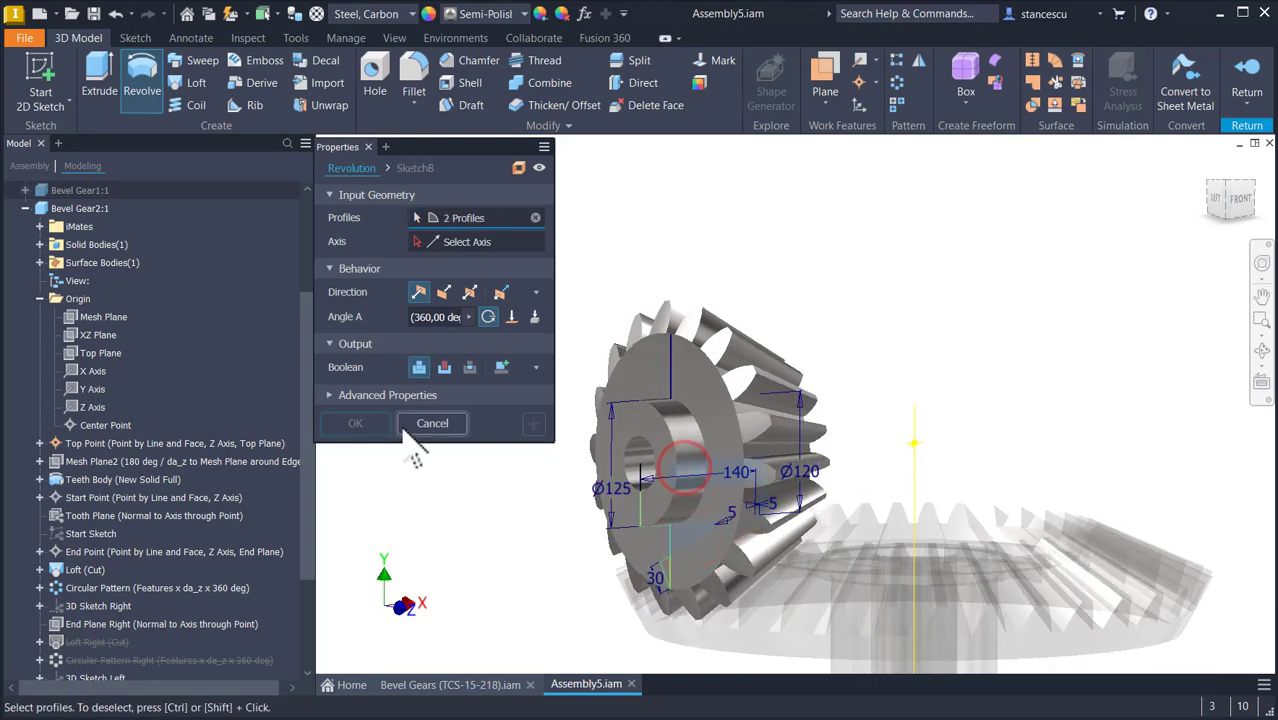
click(446, 368)
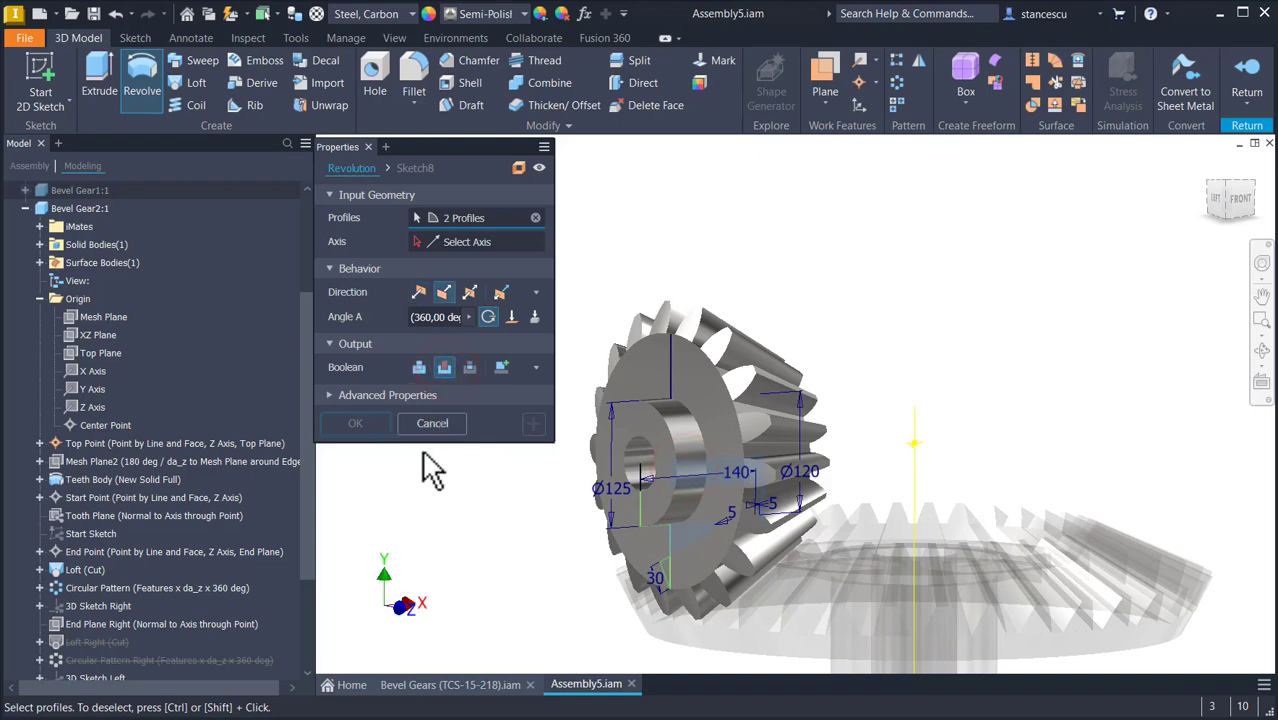
click(472, 244)
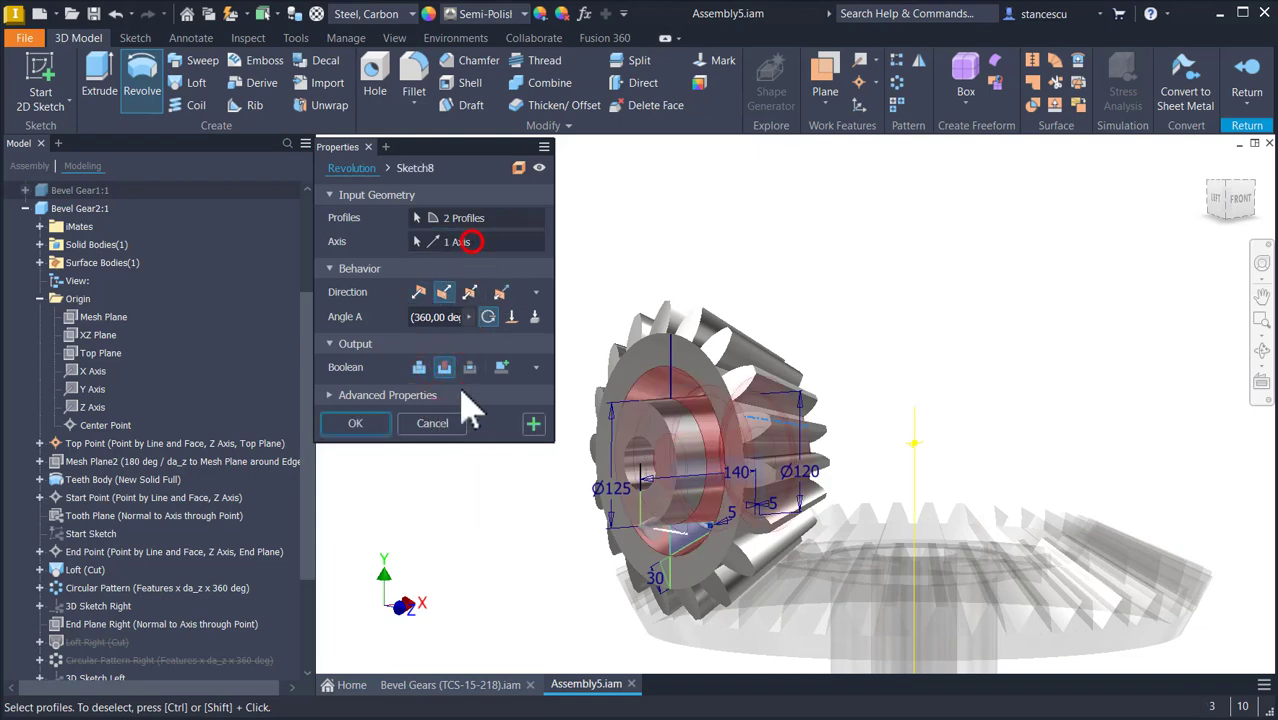
click(358, 424)
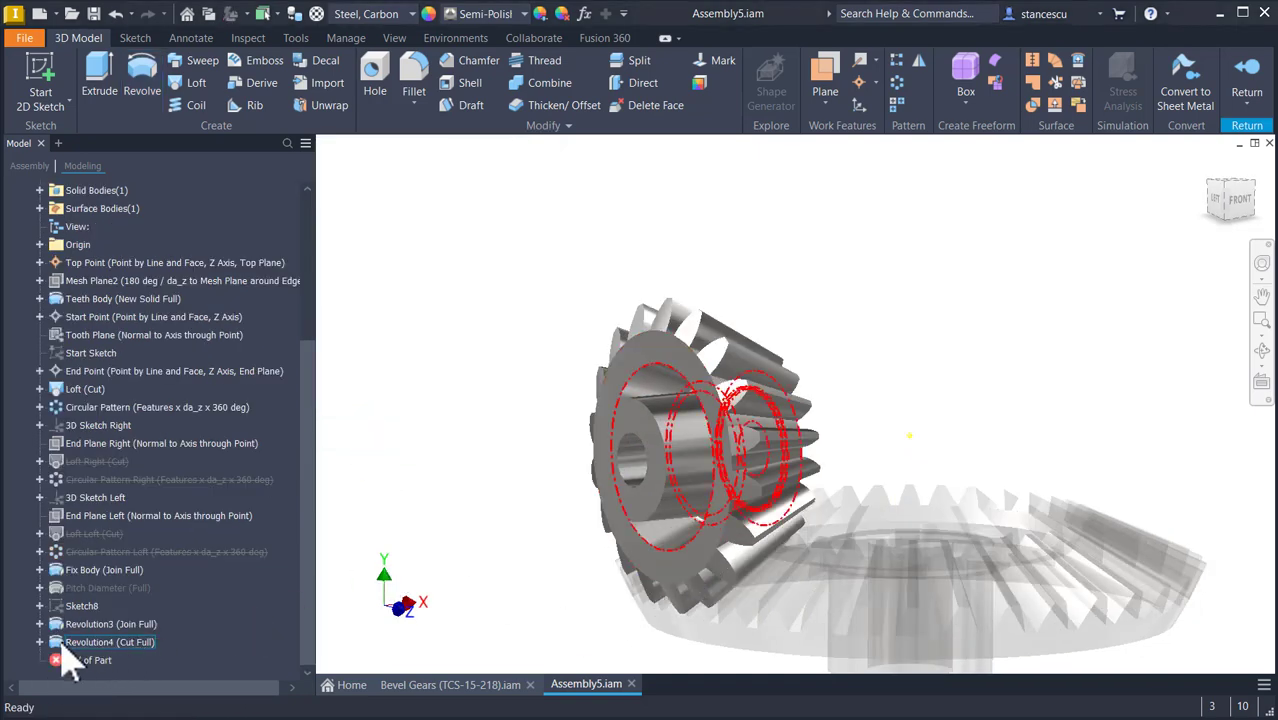
Edit the revolved cut to also include the small triangular profile at the rim's back edge.
double_click(63, 645)
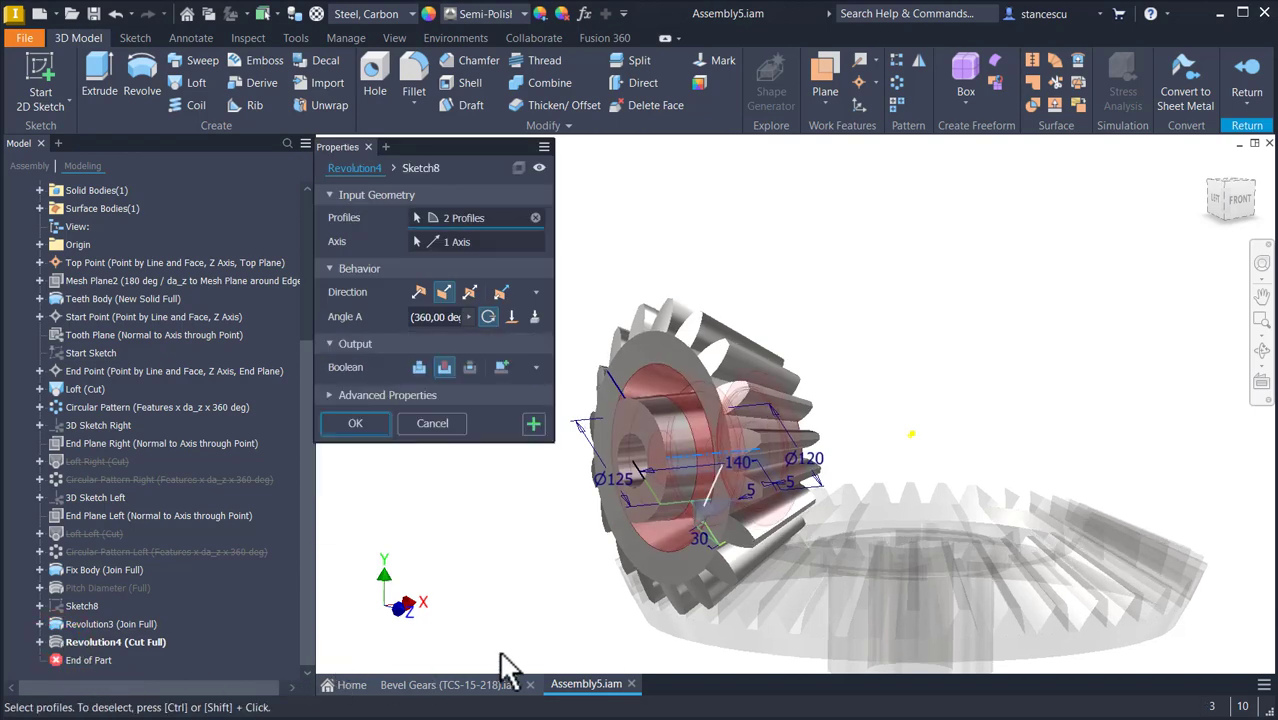
scroll(600, 655, up, 10)
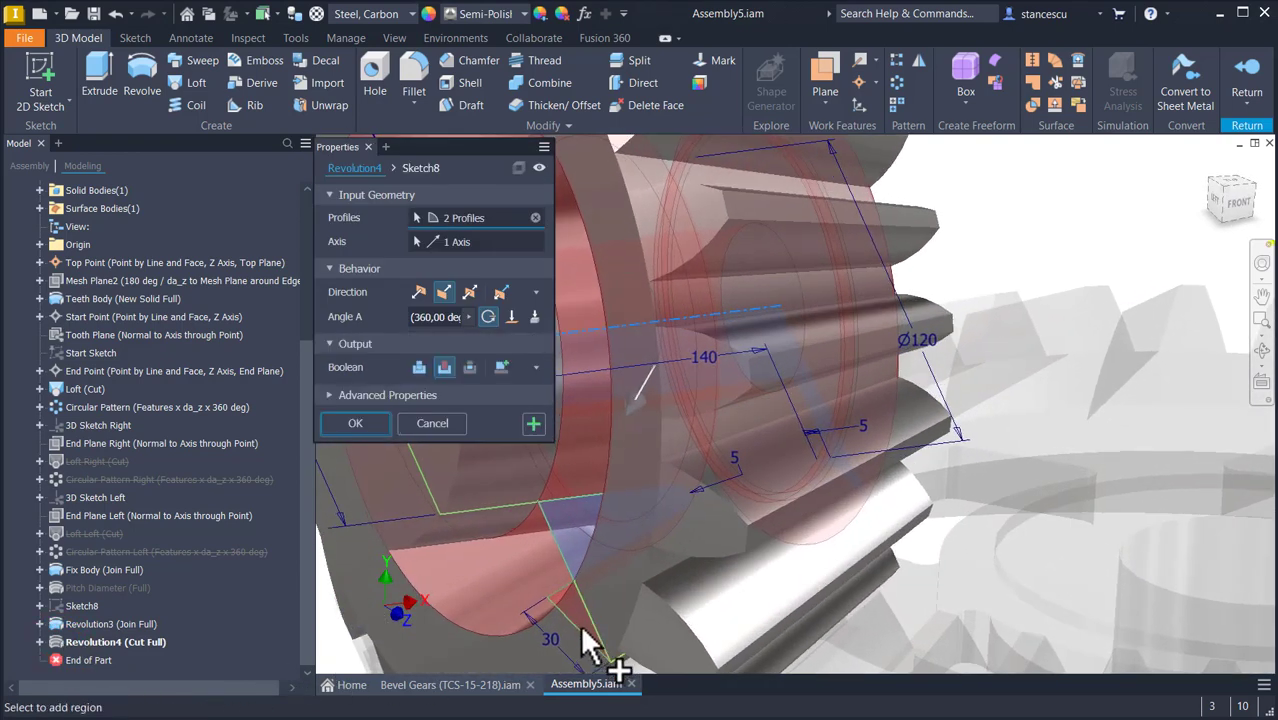
scroll(508, 655, down, 8)
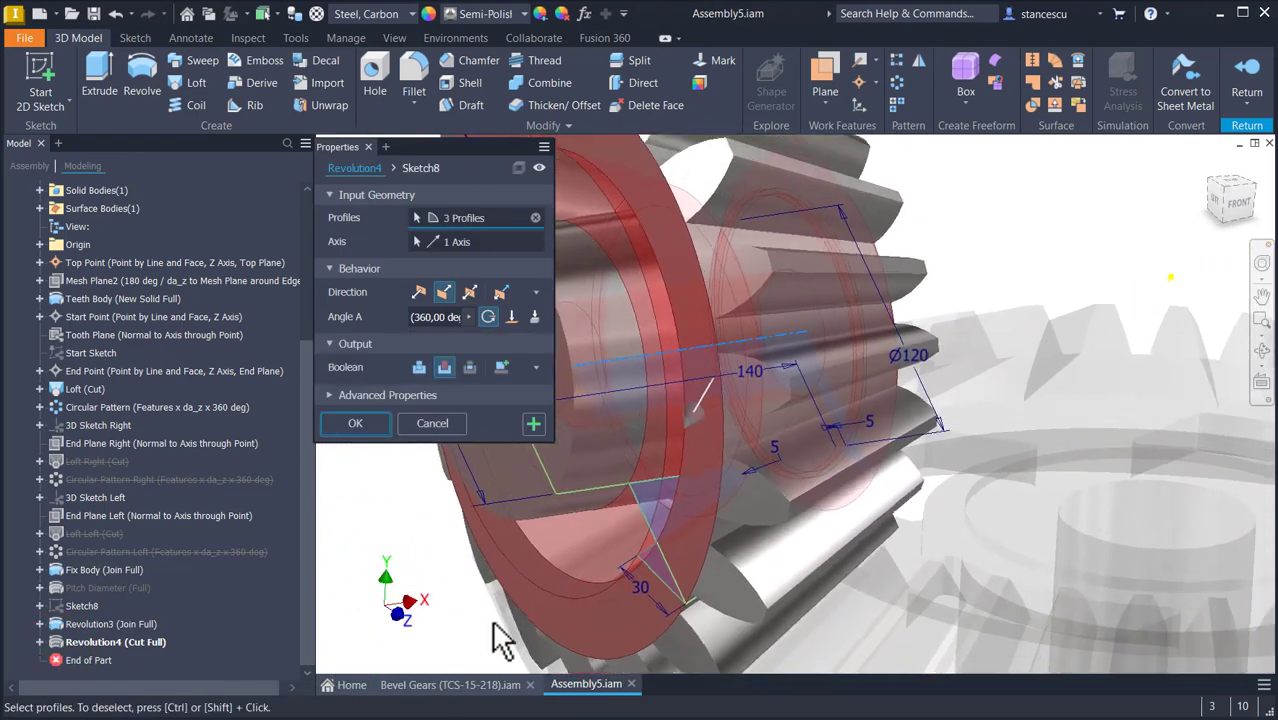
shift+middle_drag(432, 489, 688, 526)
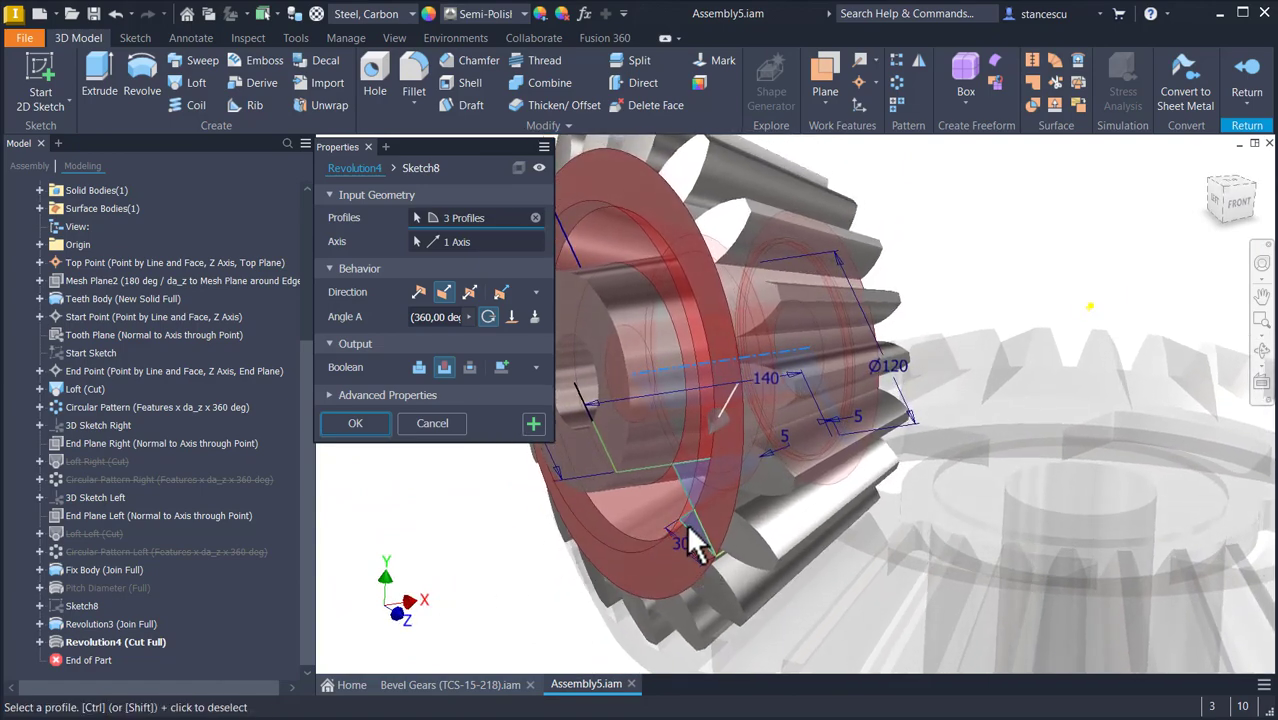
shift+middle_drag(700, 575, 448, 491)
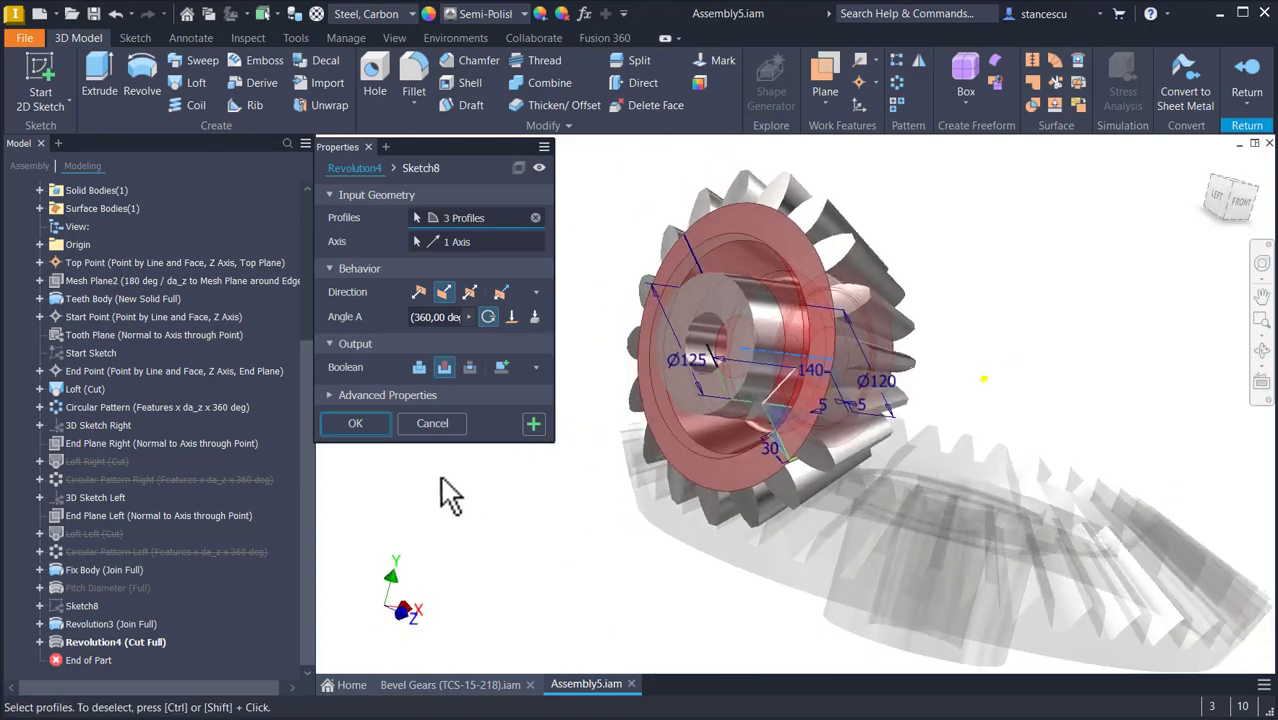
click(355, 423)
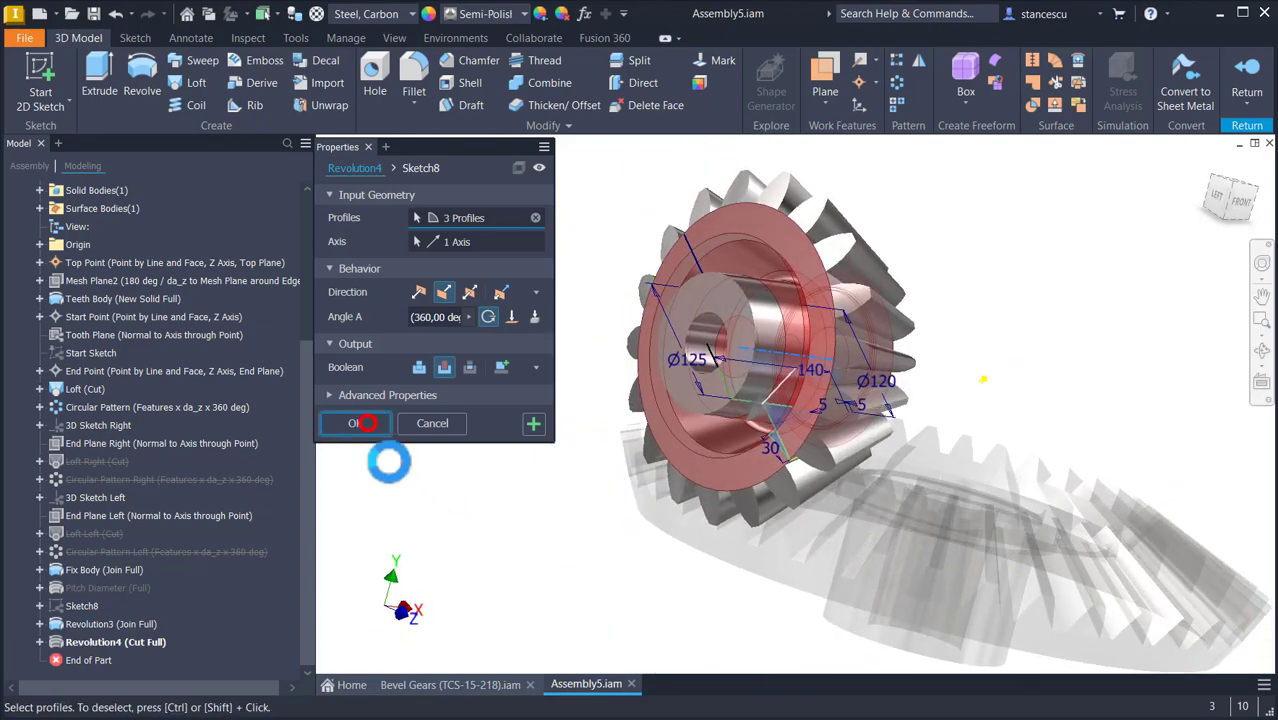
Revolve the small triangular profile at the rim's back edge a full 360° about the centerline, joined to the small gear.
shift+middle_drag(405, 490, 595, 528)
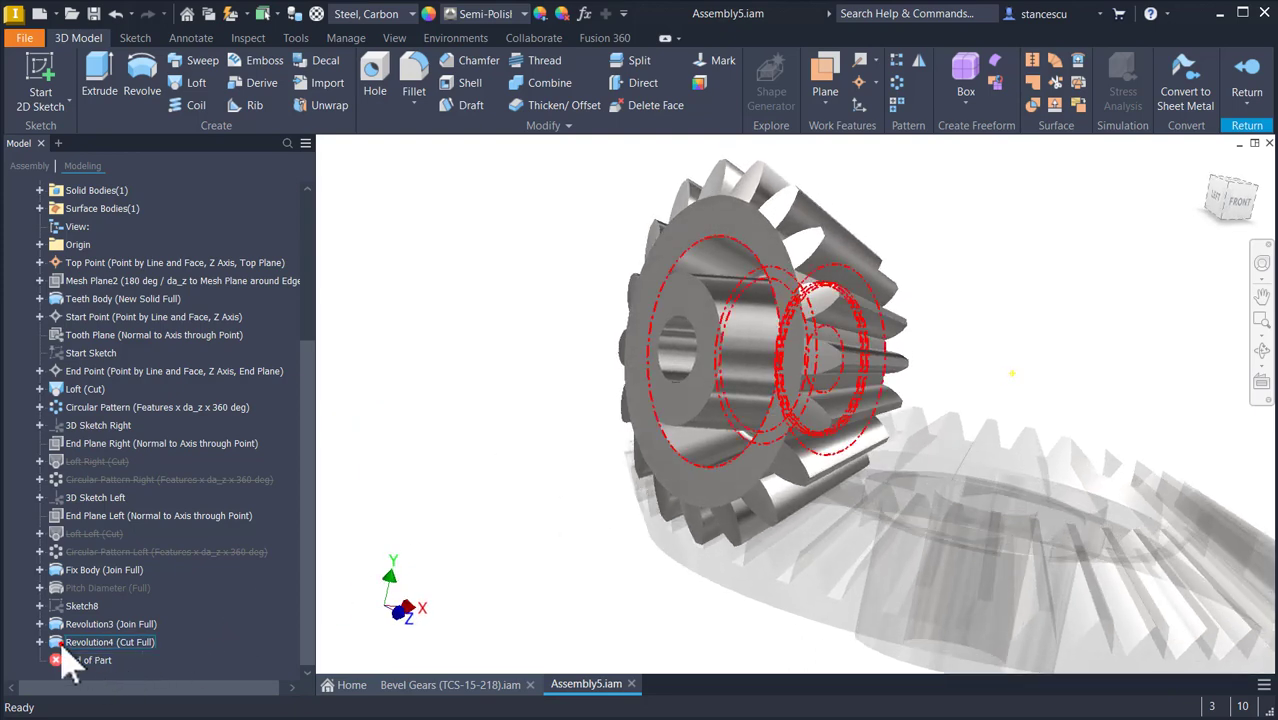
double_click(63, 645)
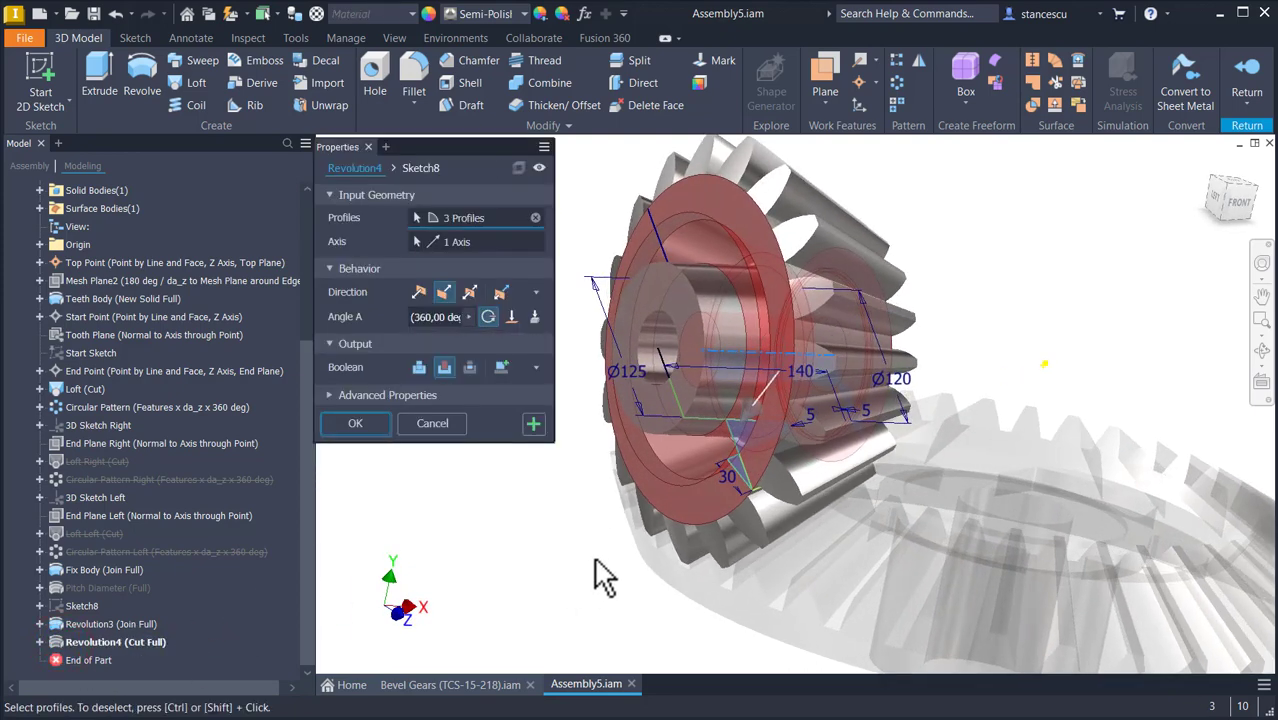
shift+middle_drag(596, 560, 568, 520)
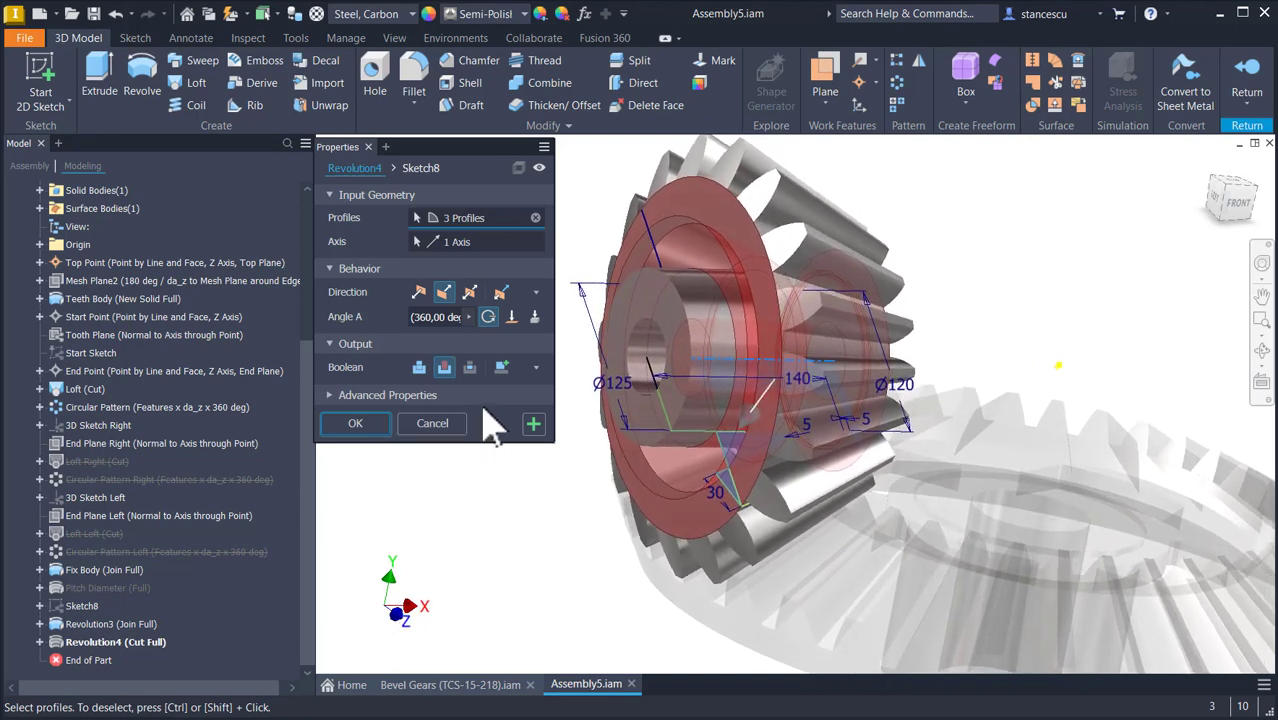
click(534, 426)
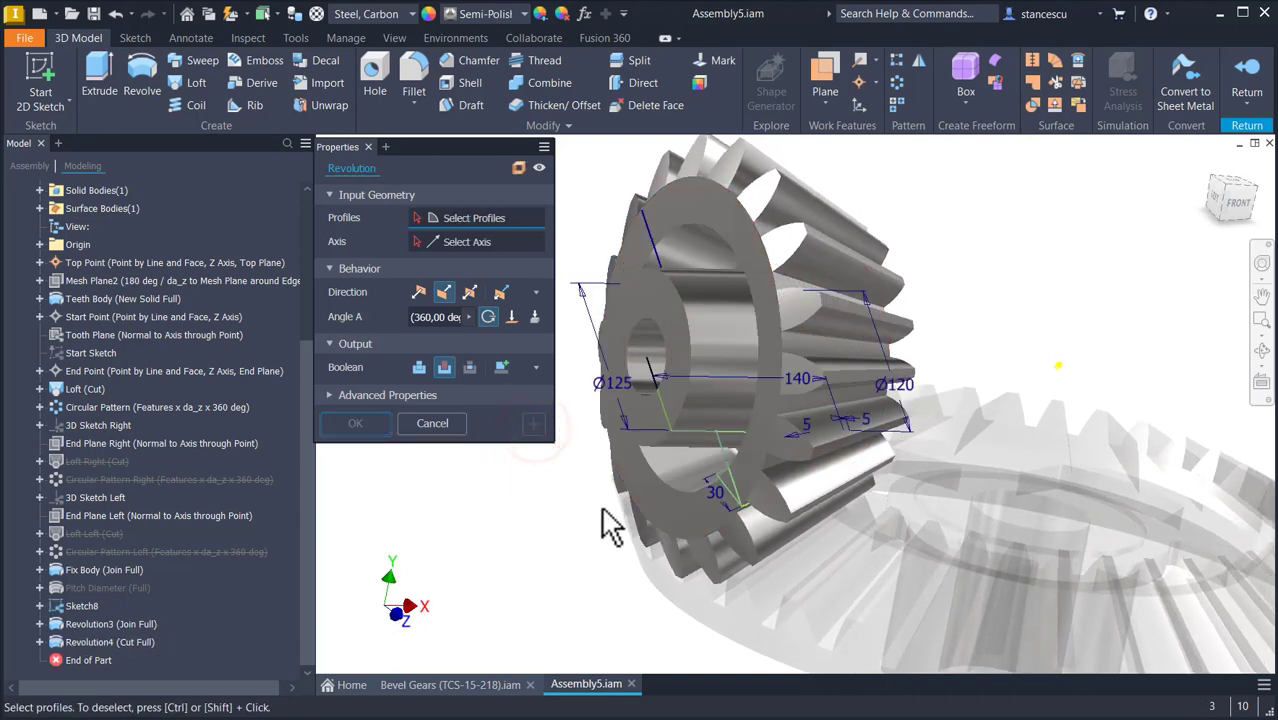
scroll(725, 490, up, 3)
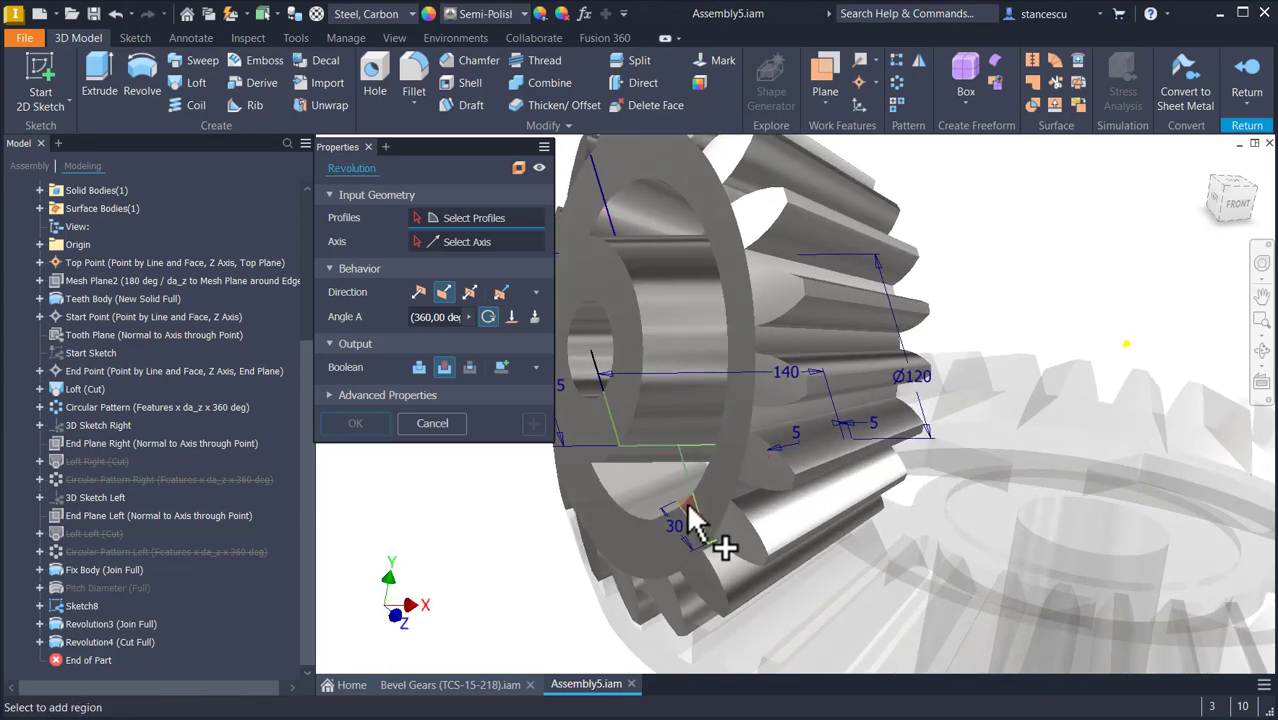
click(686, 501)
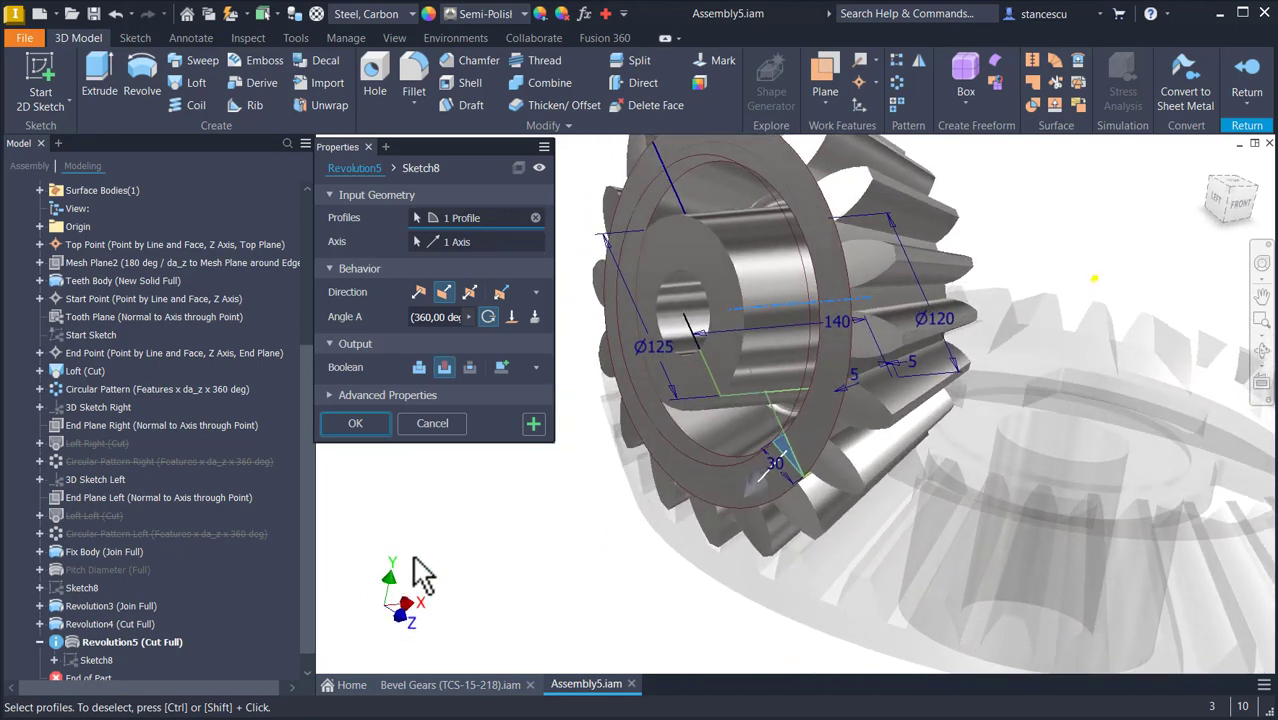
click(419, 367)
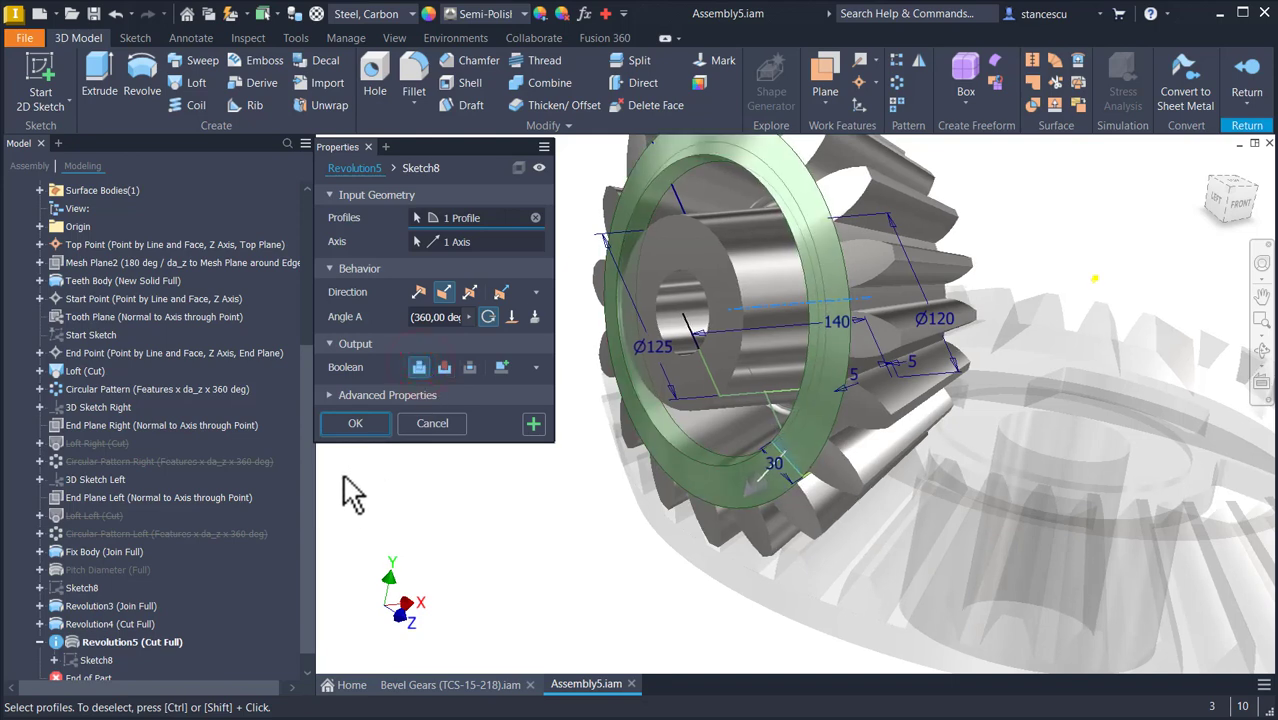
click(350, 420)
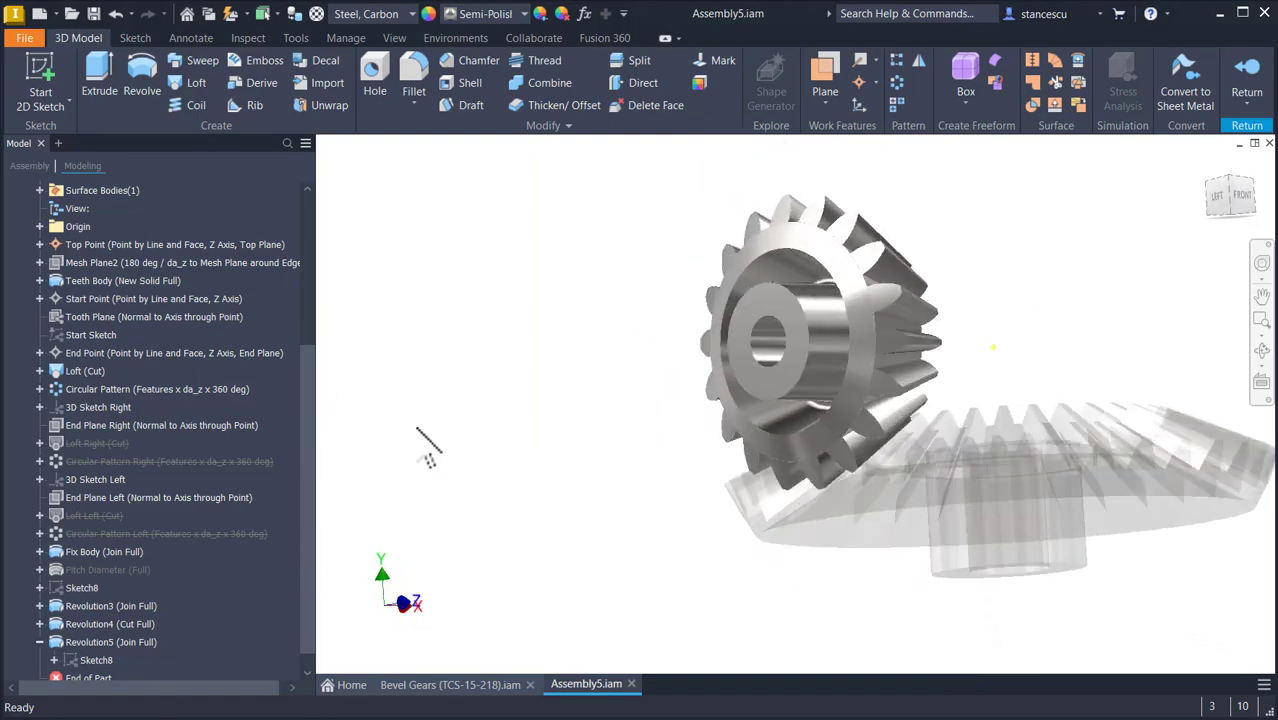
Finish editing the small gear, collapse its browser node and return through the Bevel Gears subassembly to the top-level assembly.
key(F6)
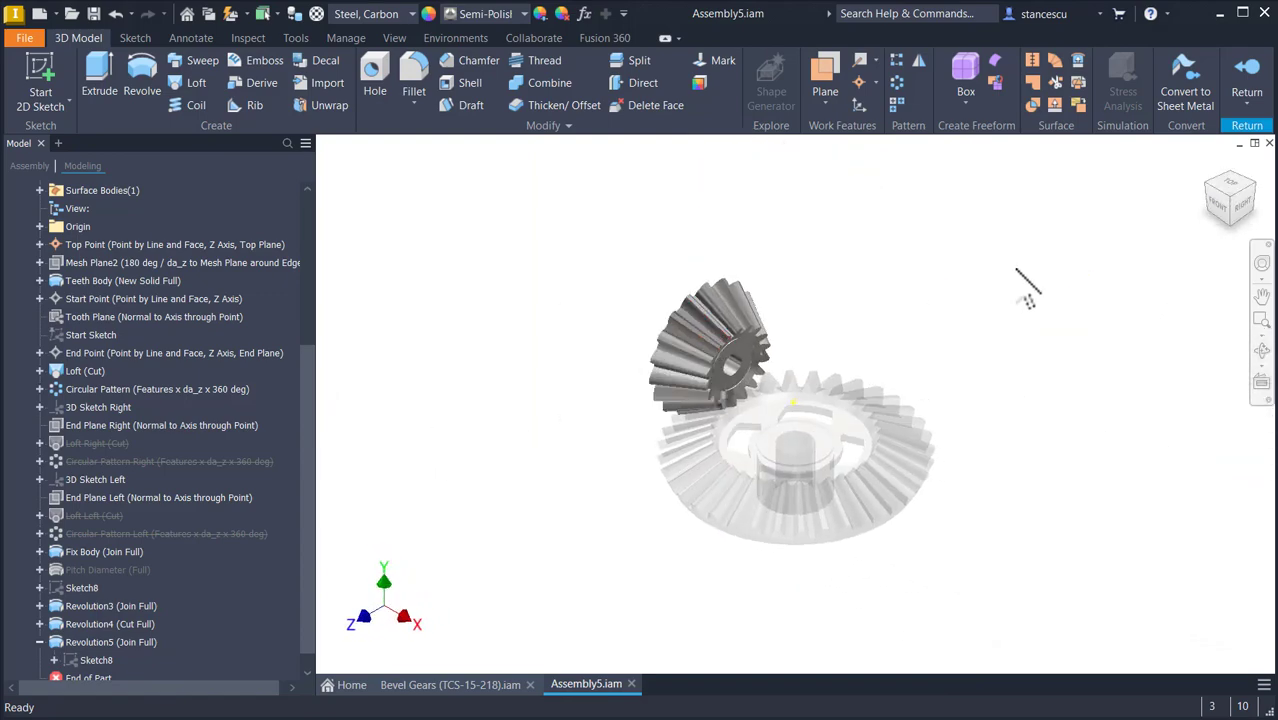
click(1247, 68)
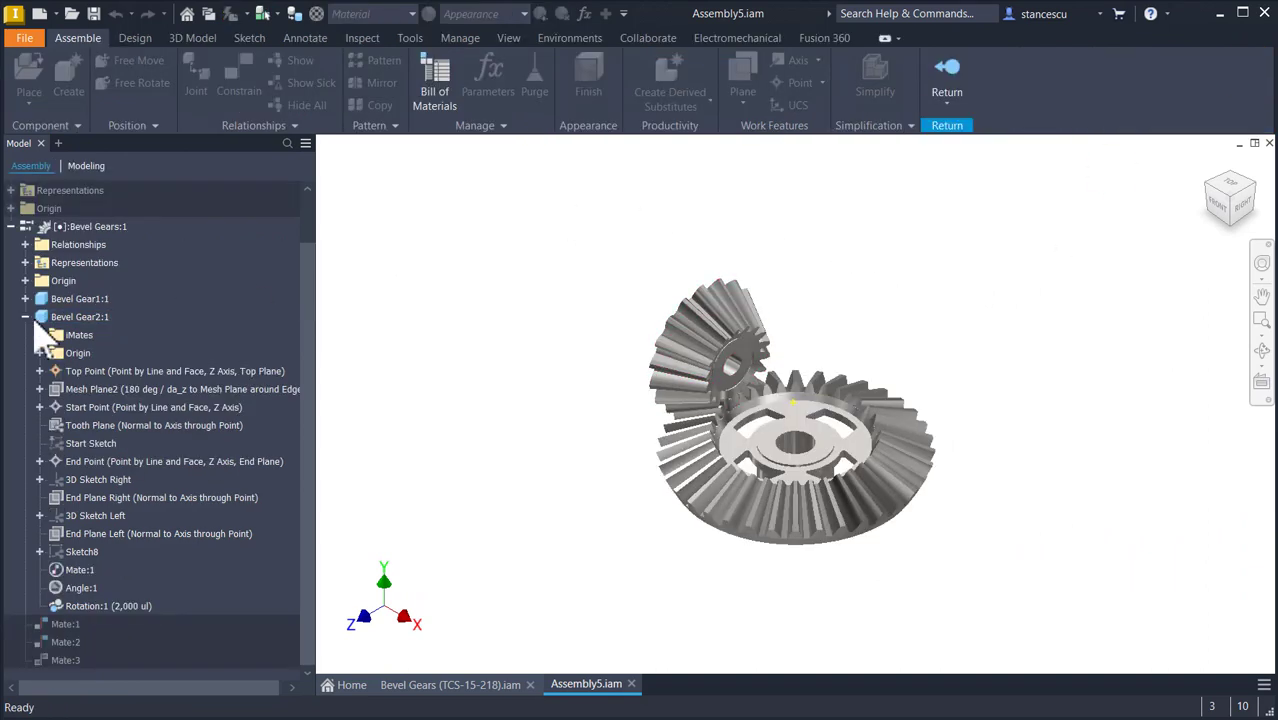
click(26, 317)
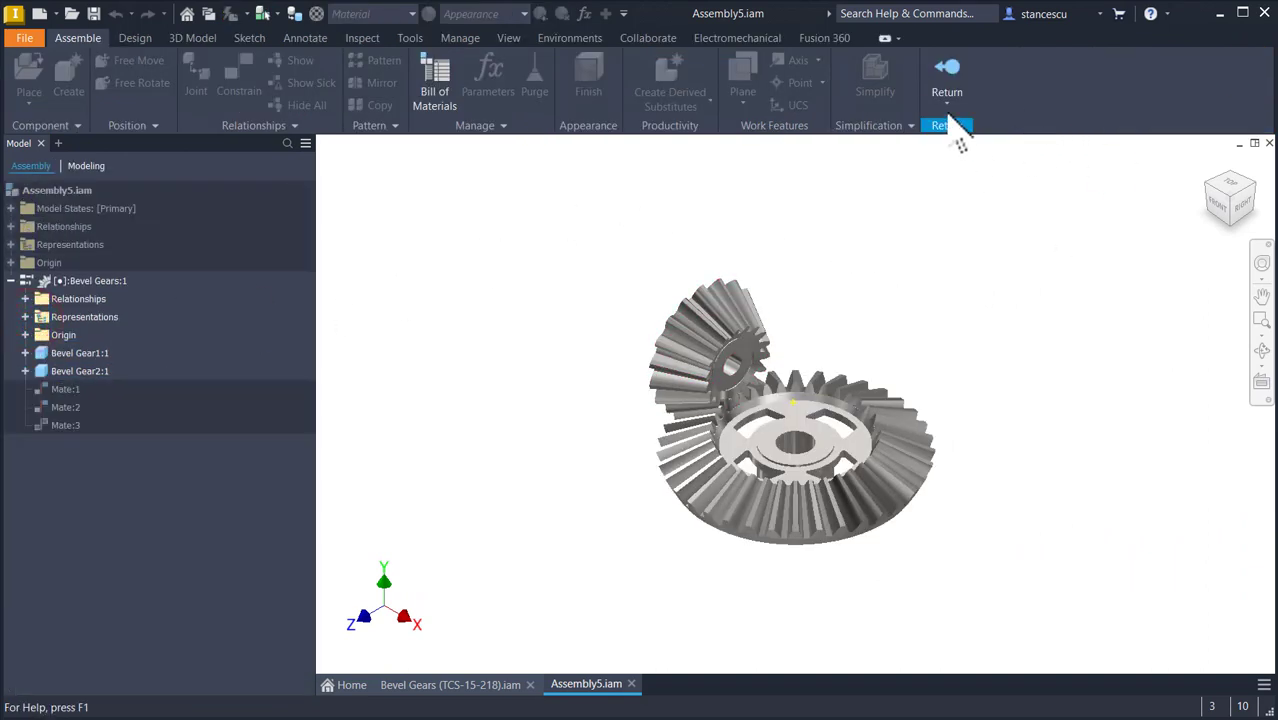
click(949, 70)
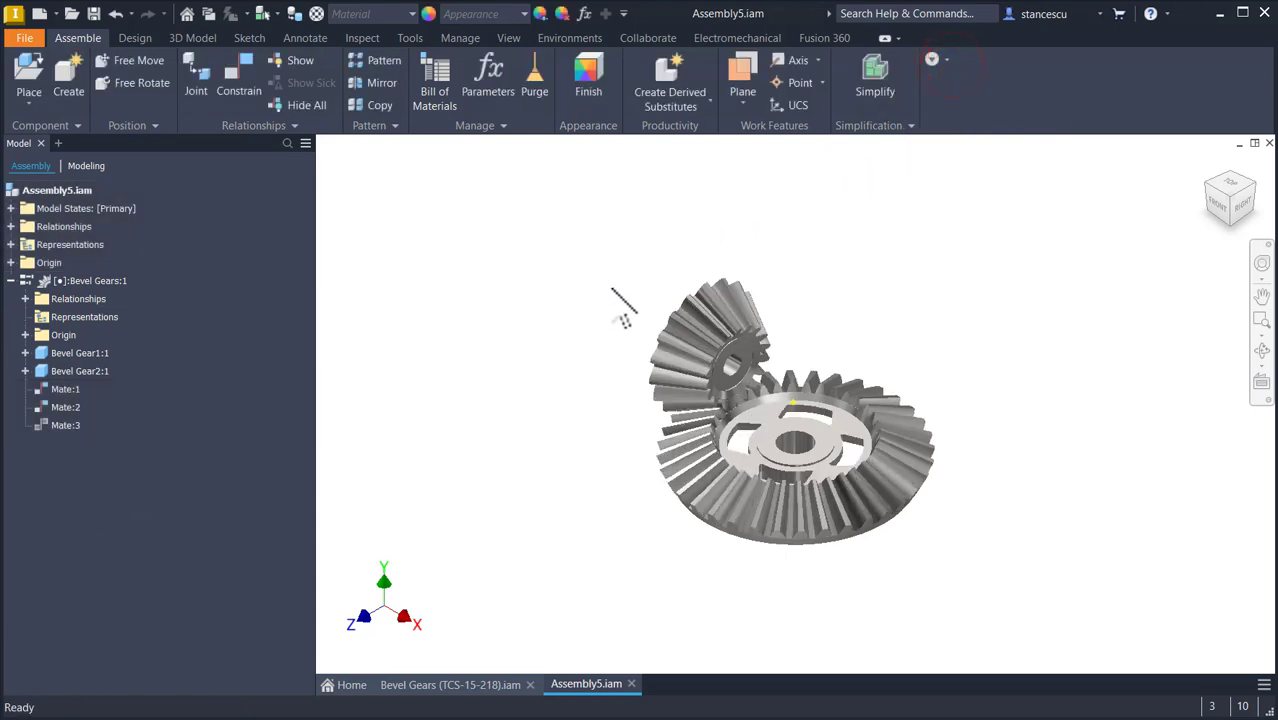
Turn the small gear slightly to test the meshing motion and collapse the Bevel Gears subassembly in the model tree.
mouse_move(685, 340)
mouse_down()
mouse_move(685, 310)
mouse_move(657, 322)
mouse_move(682, 308)
mouse_move(662, 337)
mouse_up()
click(596, 265)
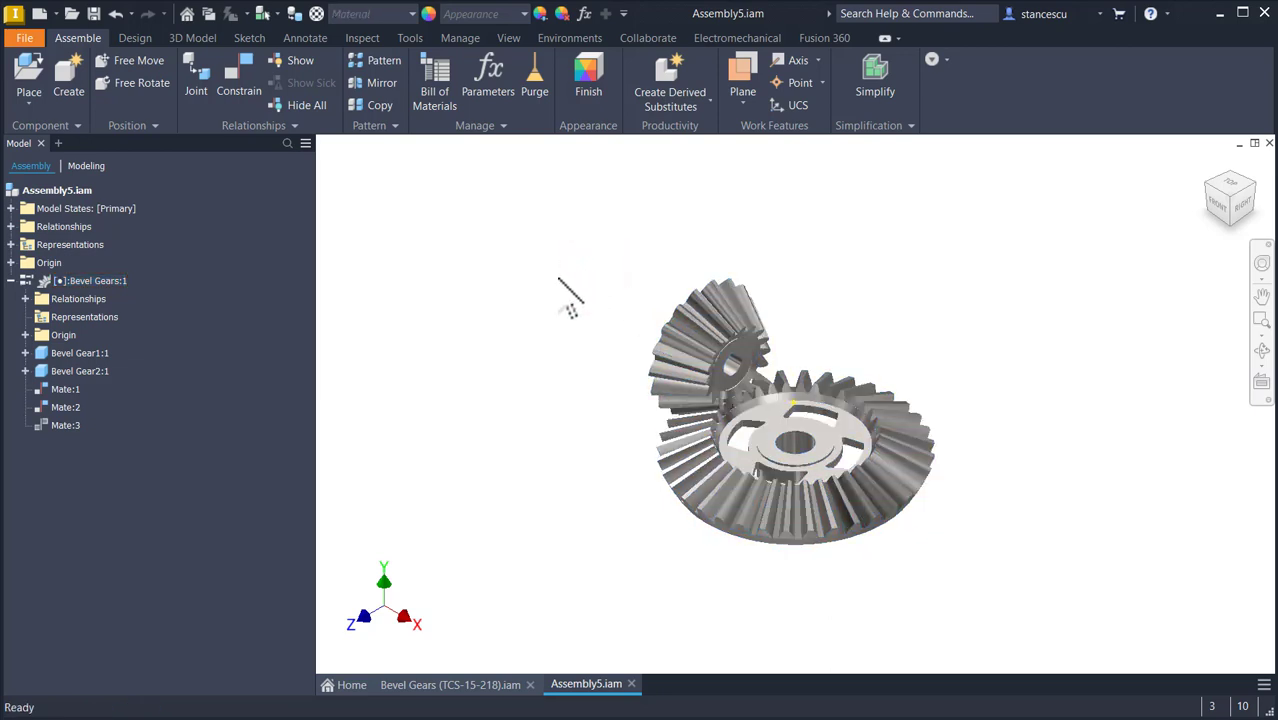
click(10, 281)
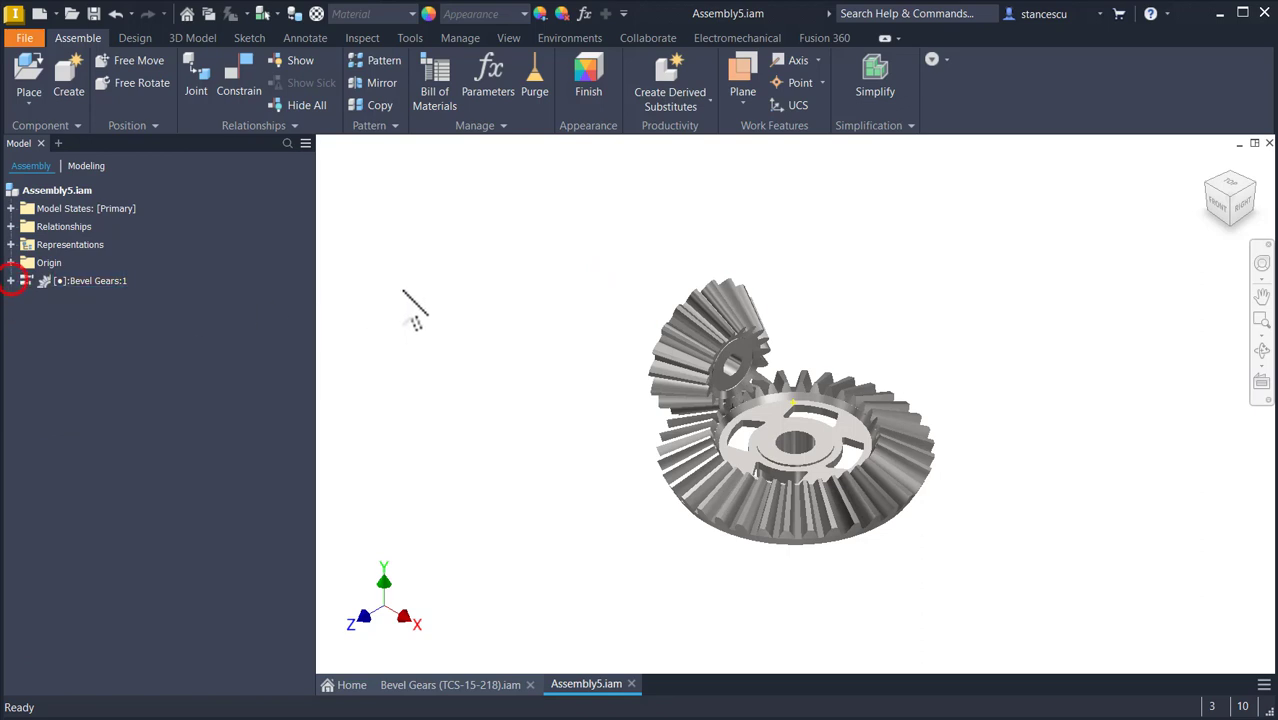